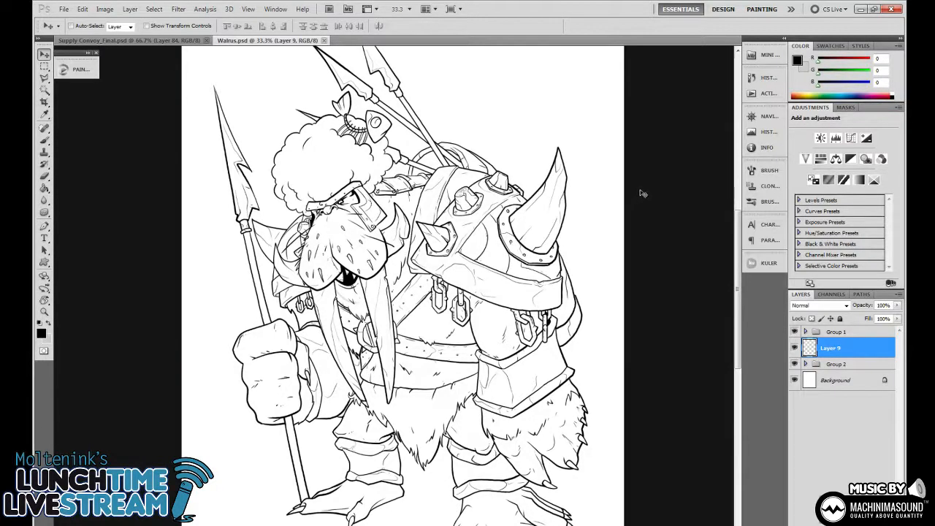
Switch the walrus drawing to full screen mode with the menu bar and reposition it in view
{"action": "key", "text": "ctrl+plus"}
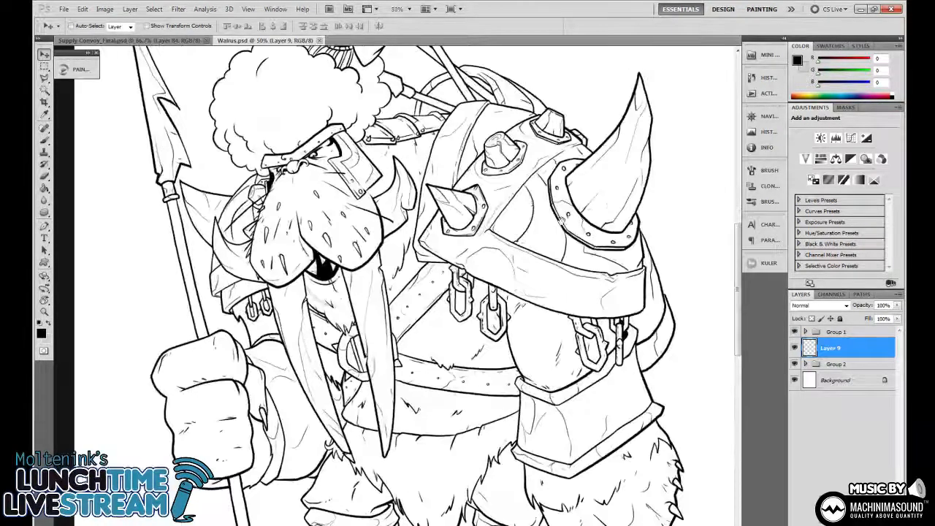
{"action": "key", "text": "Tab"}
{"action": "key", "text": "Tab"}
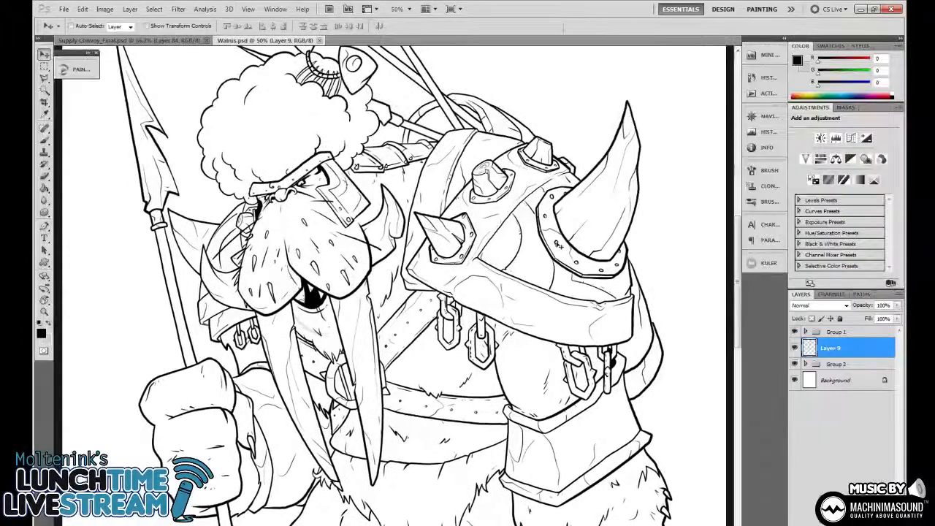
{"action": "key", "text": "f"}
{"action": "key", "text": "Tab"}
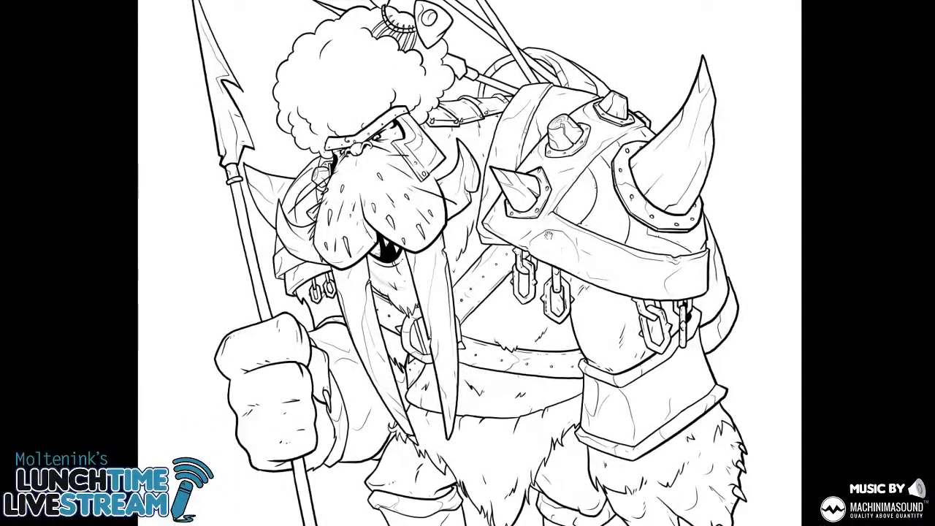
{"action": "key", "text": "f"}
{"action": "key", "text": "f"}
{"action": "left_click_drag", "start_coordinate": [489, 272], "coordinate": [443, 265]}
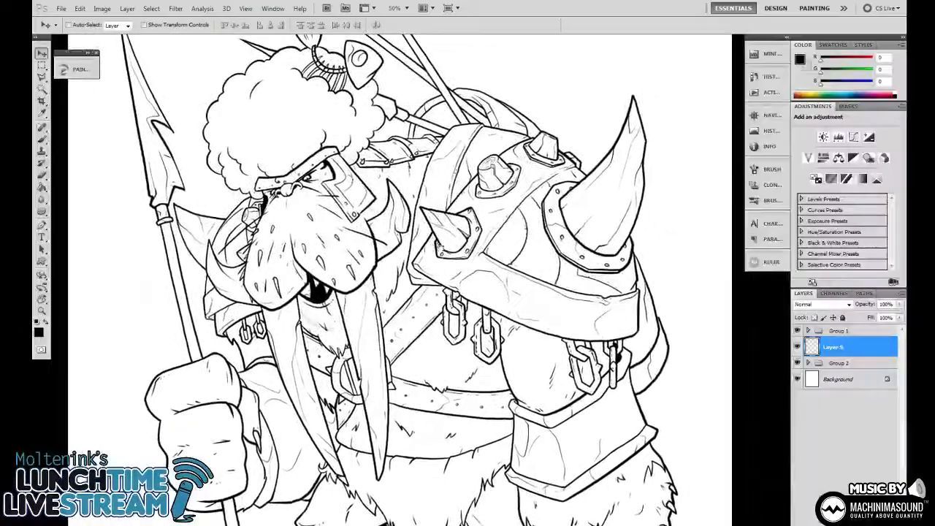
Set the foreground colour to a muted greyish brown, about RGB 135, 118, 98, and activate the Paint Bucket tool
{"action": "key", "text": "b"}
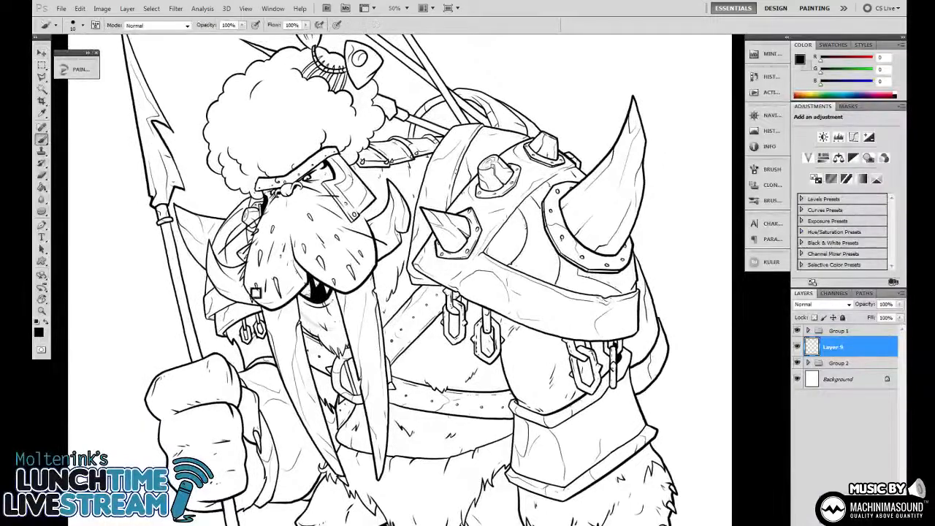
{"action": "left_click", "coordinate": [38, 332]}
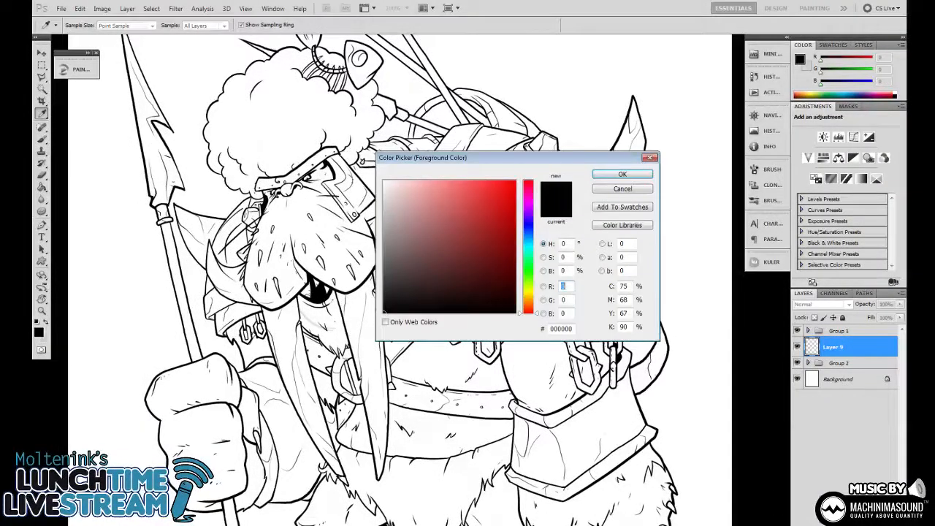
{"action": "left_click_drag", "start_coordinate": [444, 273], "coordinate": [418, 243]}
{"action": "left_click", "coordinate": [528, 301]}
{"action": "key", "text": "Return"}
{"action": "key", "text": "g"}
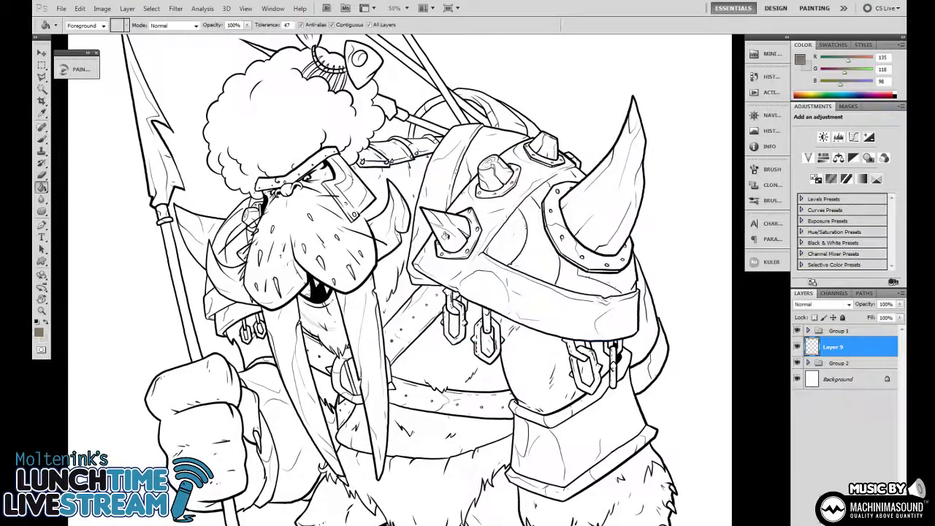
Toggle the visibility of Group 1 to check which parts of the line art it holds
{"action": "key", "text": "ctrl+plus"}
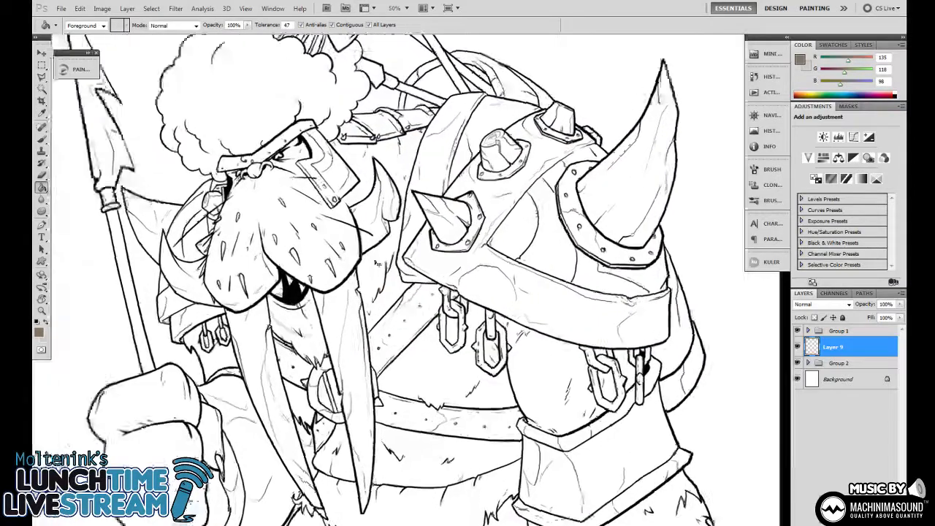
{"action": "left_click_drag", "start_coordinate": [368, 284], "coordinate": [418, 282]}
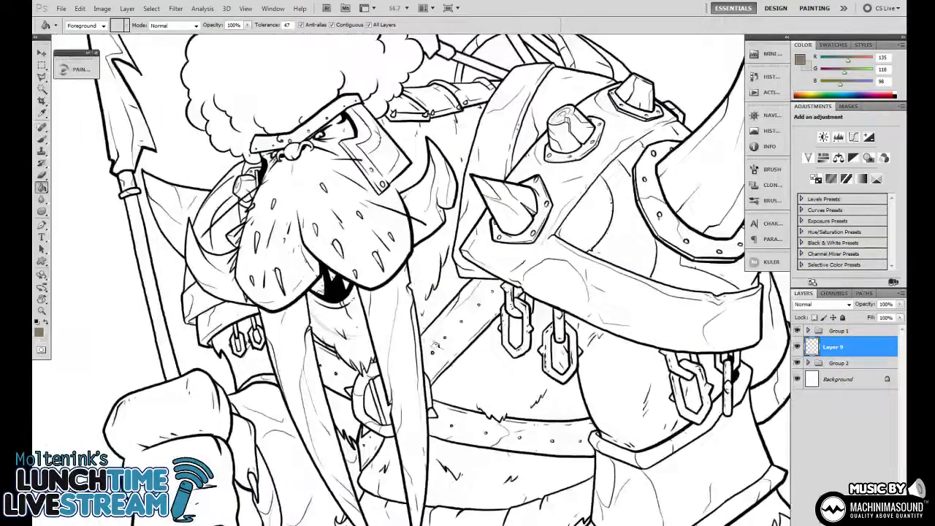
{"action": "left_click", "coordinate": [796, 363]}
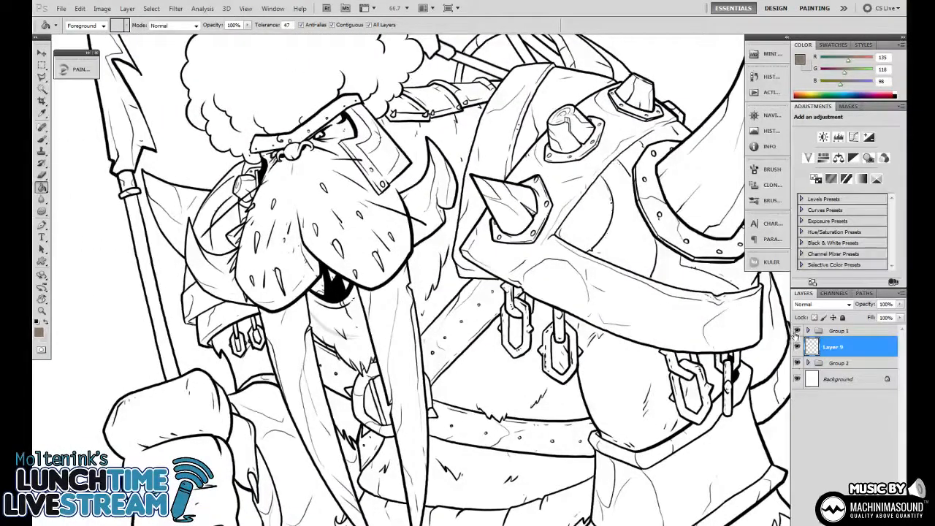
{"action": "left_click", "coordinate": [797, 331]}
{"action": "left_click", "coordinate": [797, 331]}
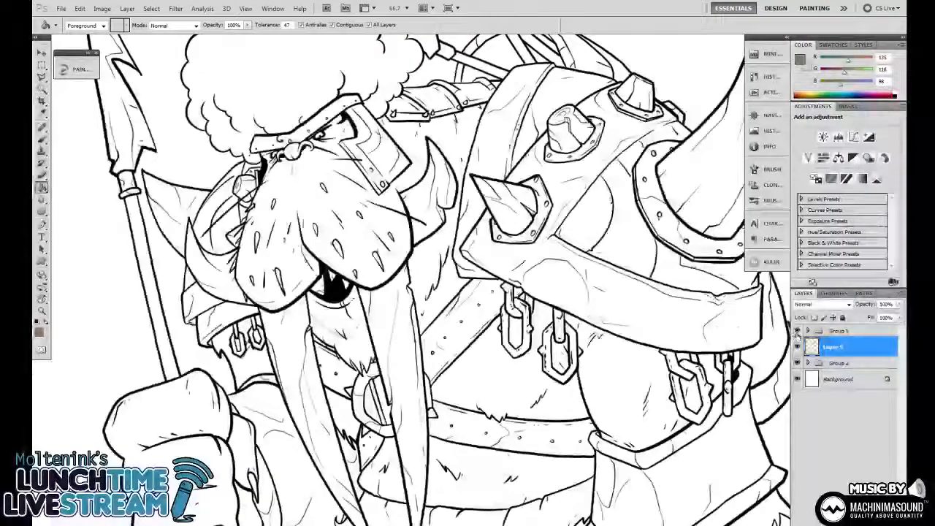
Make Layer 7 inside Group 1 active and erase the stray sketch lines on the chin fur below the mouth
{"action": "mouse_move", "coordinate": [417, 372]}
{"action": "left_mouse_down"}
{"action": "mouse_move", "coordinate": [487, 359]}
{"action": "mouse_move", "coordinate": [479, 359]}
{"action": "left_mouse_up"}
{"action": "key", "text": "ctrl+plus"}
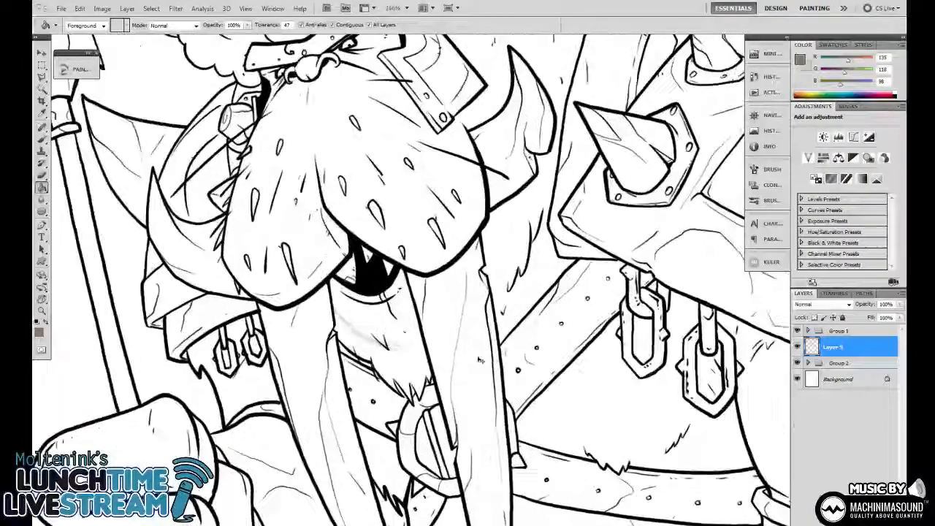
{"action": "mouse_move", "coordinate": [362, 321]}
{"action": "left_mouse_down"}
{"action": "mouse_move", "coordinate": [325, 476]}
{"action": "mouse_move", "coordinate": [371, 483]}
{"action": "mouse_move", "coordinate": [366, 384]}
{"action": "left_mouse_up"}
{"action": "key", "text": "b"}
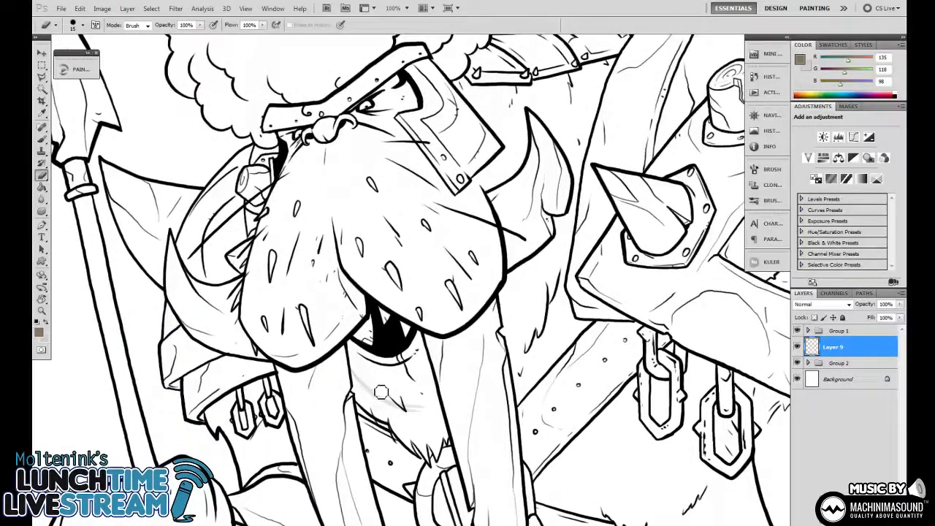
{"action": "left_click", "coordinate": [808, 331]}
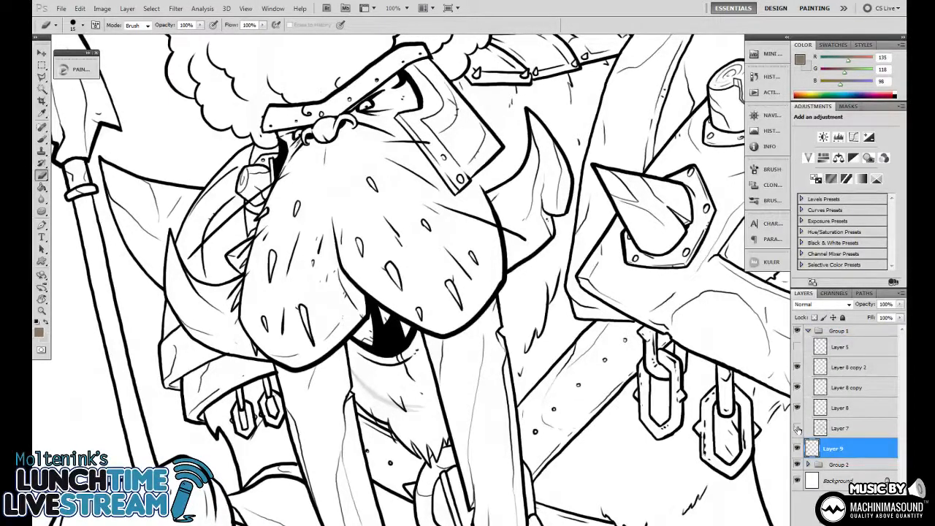
{"action": "left_click", "coordinate": [797, 428]}
{"action": "left_click", "coordinate": [797, 429]}
{"action": "left_click", "coordinate": [834, 429]}
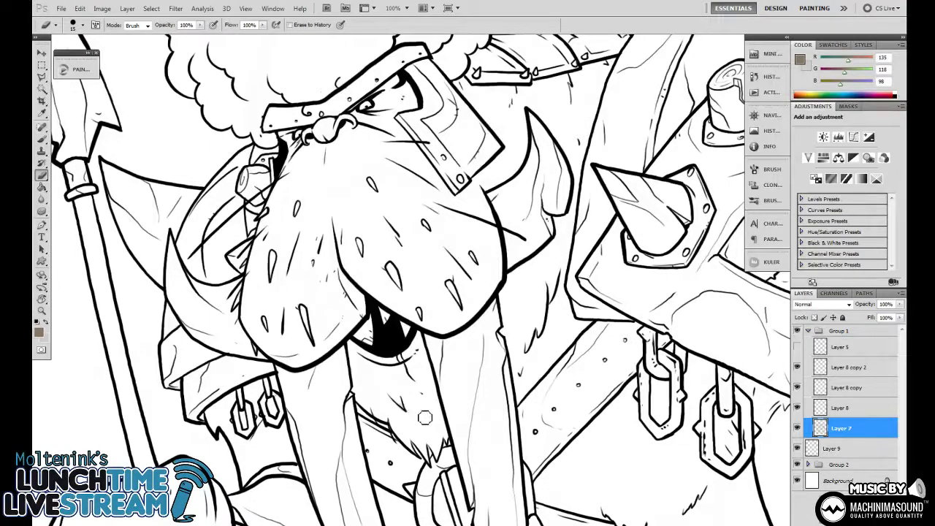
{"action": "key", "text": "ctrl+plus"}
{"action": "left_click_drag", "start_coordinate": [387, 439], "coordinate": [436, 251]}
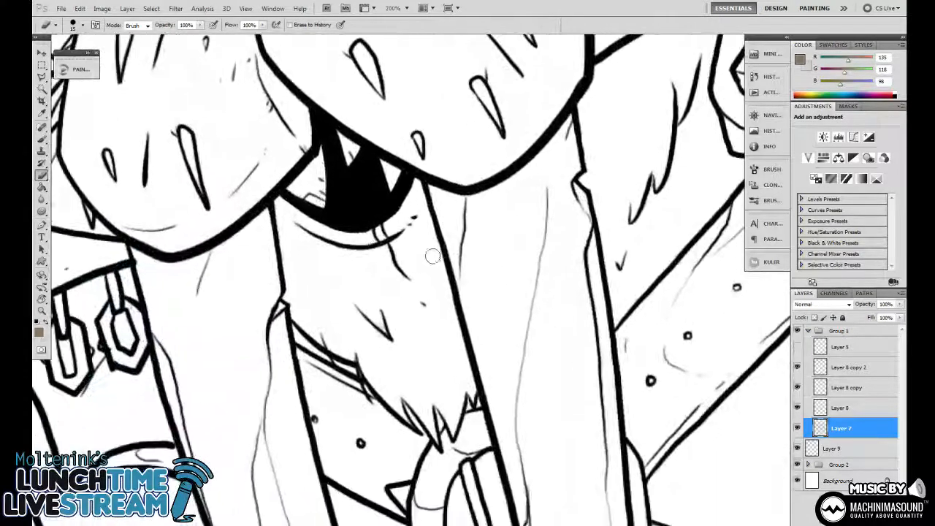
{"action": "right_click", "coordinate": [360, 303]}
{"action": "key", "text": "Escape"}
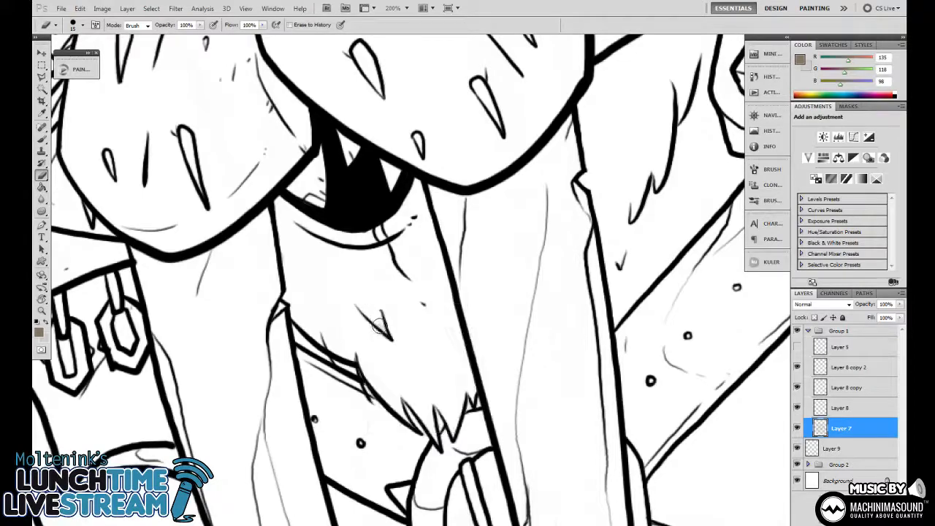
{"action": "left_click_drag", "start_coordinate": [376, 323], "coordinate": [379, 319]}
Inspect the hair outline up close and test its enclosed area with a Magic Wand selection
{"action": "left_click_drag", "start_coordinate": [408, 279], "coordinate": [454, 502]}
{"action": "mouse_move", "coordinate": [427, 142]}
{"action": "left_mouse_down"}
{"action": "mouse_move", "coordinate": [451, 312]}
{"action": "mouse_move", "coordinate": [577, 467]}
{"action": "left_mouse_up"}
{"action": "left_click_drag", "start_coordinate": [424, 219], "coordinate": [467, 343]}
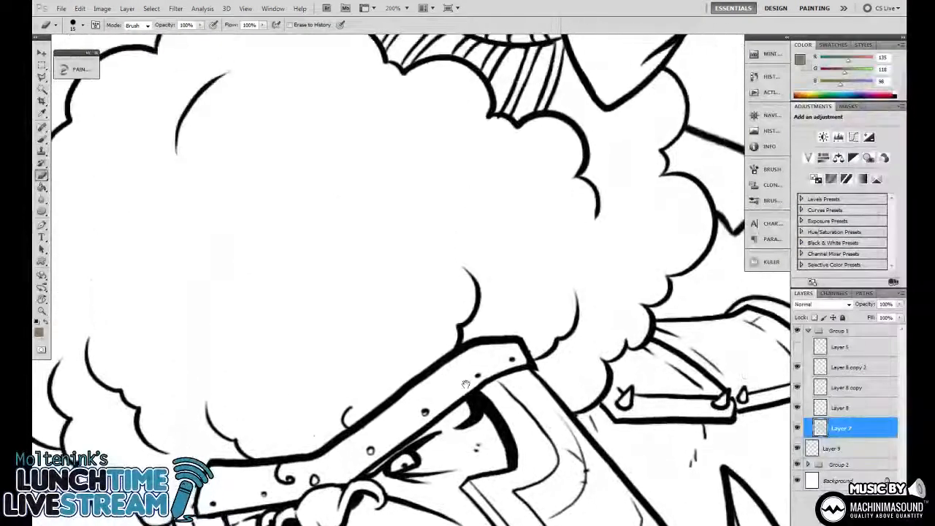
{"action": "left_click_drag", "start_coordinate": [511, 263], "coordinate": [582, 317]}
{"action": "left_click_drag", "start_coordinate": [468, 241], "coordinate": [355, 309]}
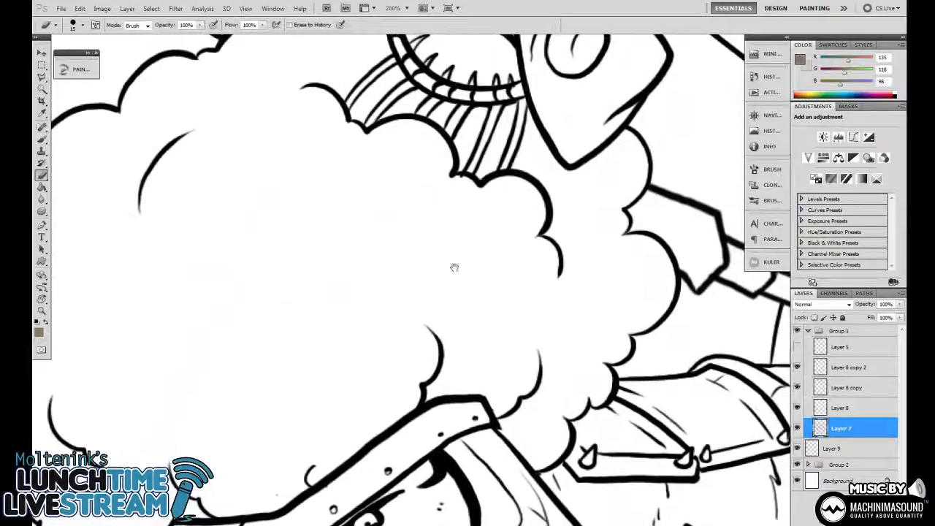
{"action": "key", "text": "w"}
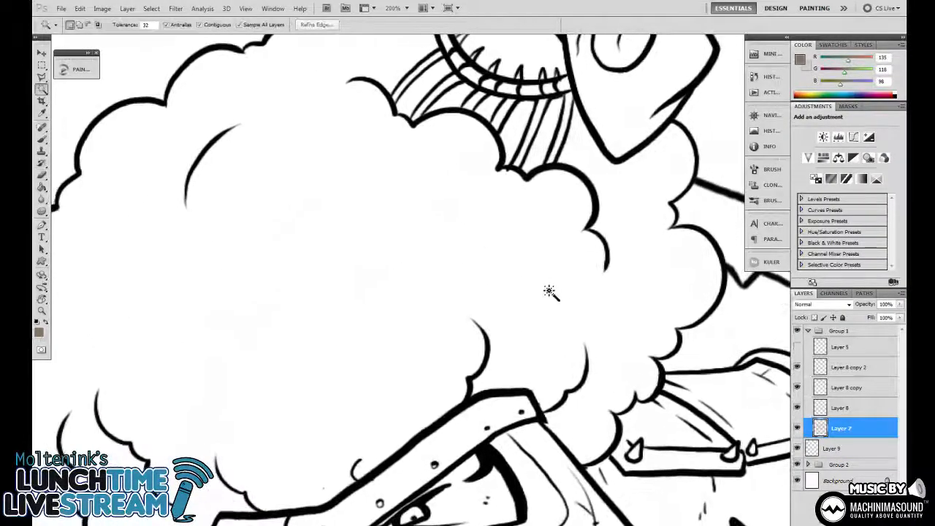
{"action": "key", "text": "ctrl+0"}
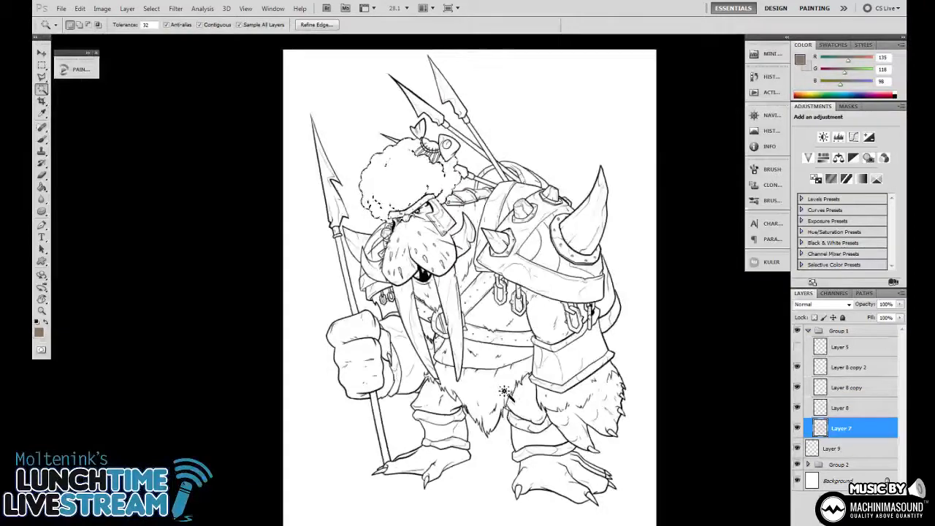
{"action": "key", "text": "ctrl+plus"}
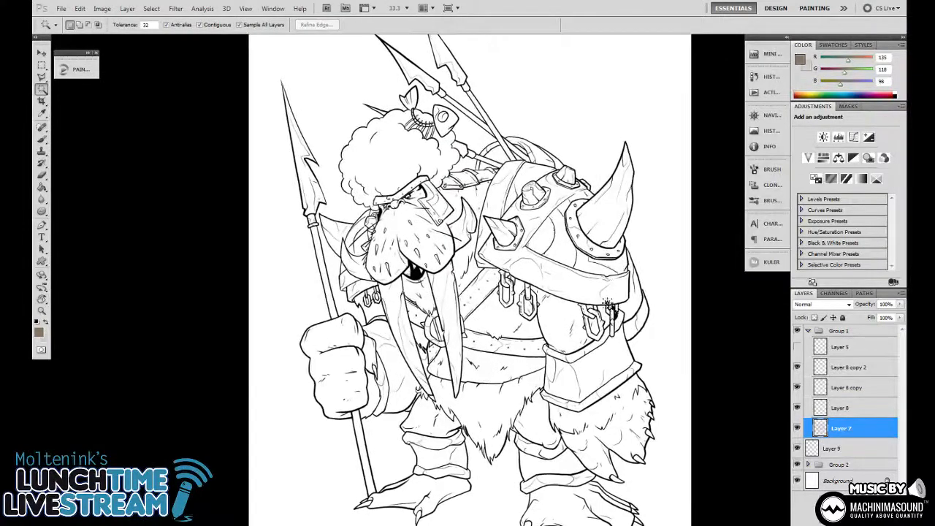
{"action": "mouse_move", "coordinate": [624, 329]}
{"action": "left_mouse_down"}
{"action": "mouse_move", "coordinate": [593, 353]}
{"action": "mouse_move", "coordinate": [601, 333]}
{"action": "mouse_move", "coordinate": [616, 334]}
{"action": "mouse_move", "coordinate": [606, 314]}
{"action": "left_mouse_up"}
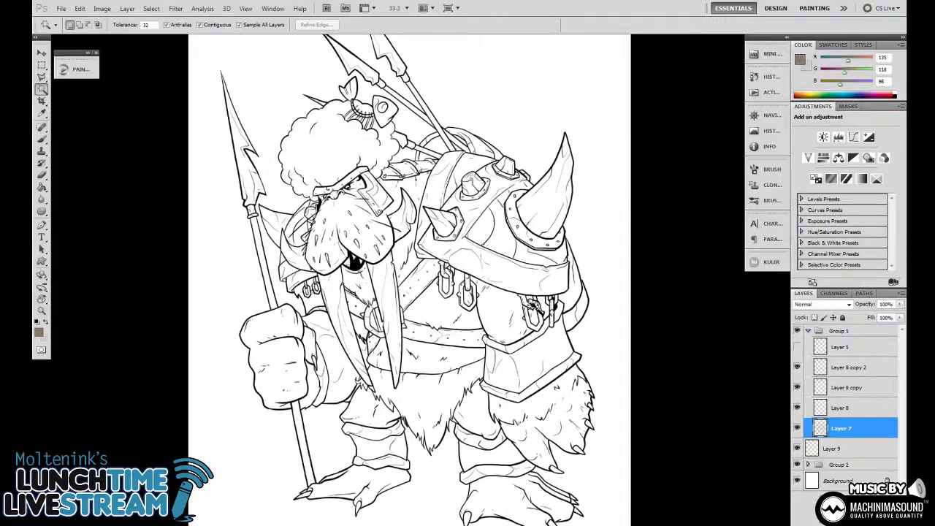
Collapse Group 1 and, on Layer 9, fill the walrus's face and the chin fur between the tusks with the brown
{"action": "scroll", "coordinate": [482, 205], "scroll_direction": "up", "scroll_amount": 1}
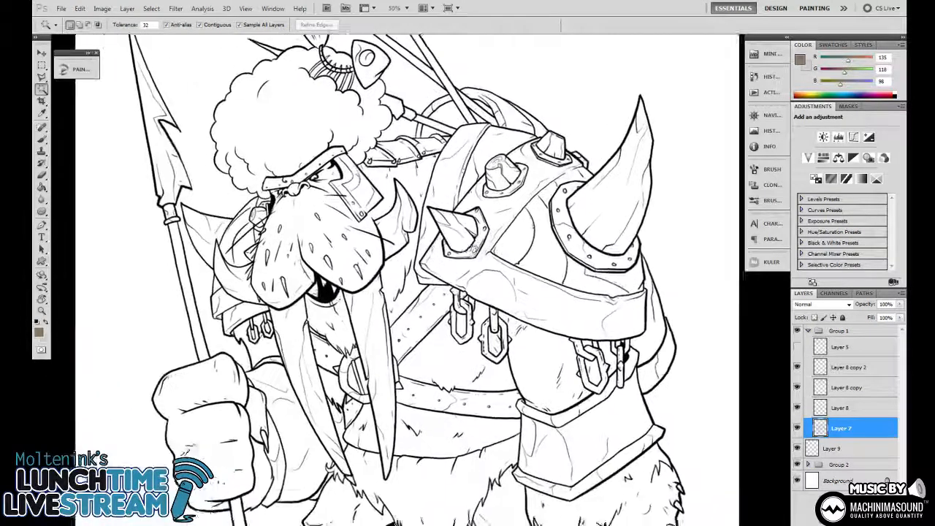
{"action": "left_click", "coordinate": [807, 331]}
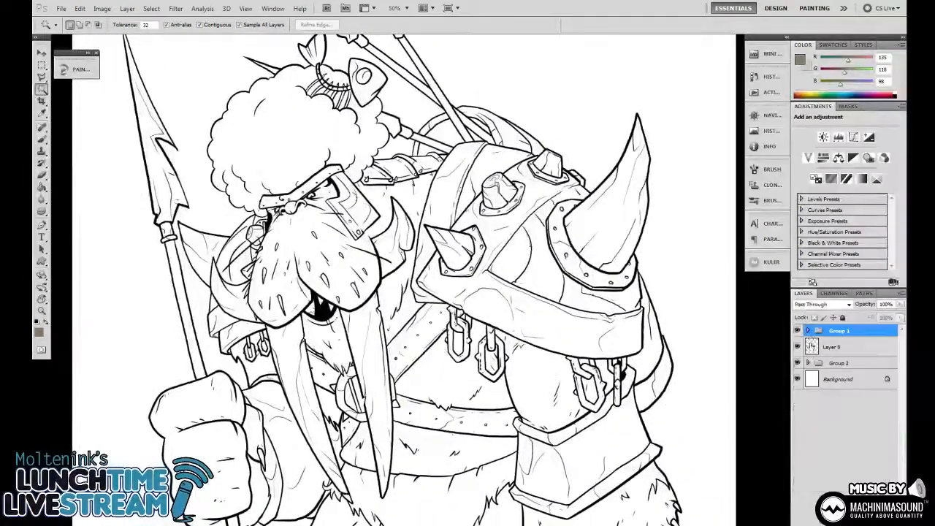
{"action": "left_click", "coordinate": [833, 347]}
{"action": "left_click_drag", "start_coordinate": [338, 262], "coordinate": [441, 243]}
{"action": "key", "text": "g"}
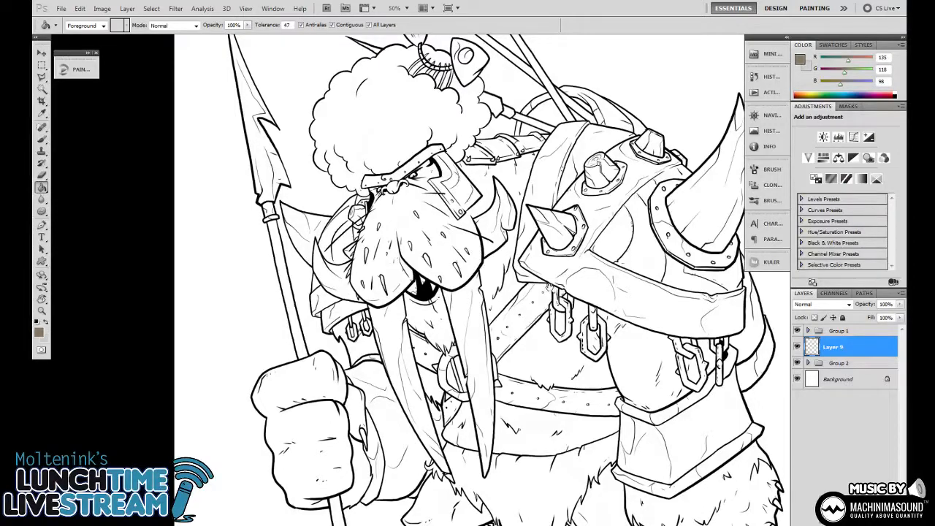
{"action": "left_click_drag", "start_coordinate": [438, 241], "coordinate": [354, 216]}
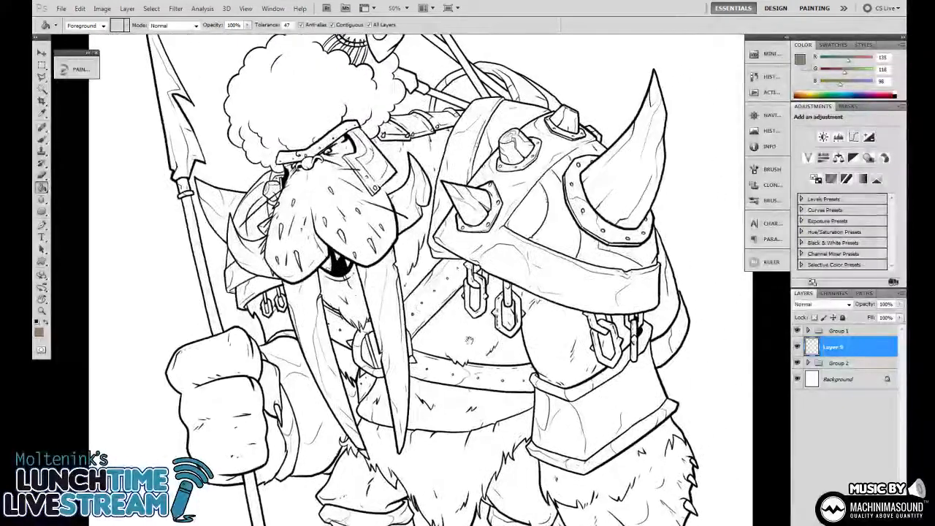
{"action": "left_click_drag", "start_coordinate": [469, 340], "coordinate": [446, 323]}
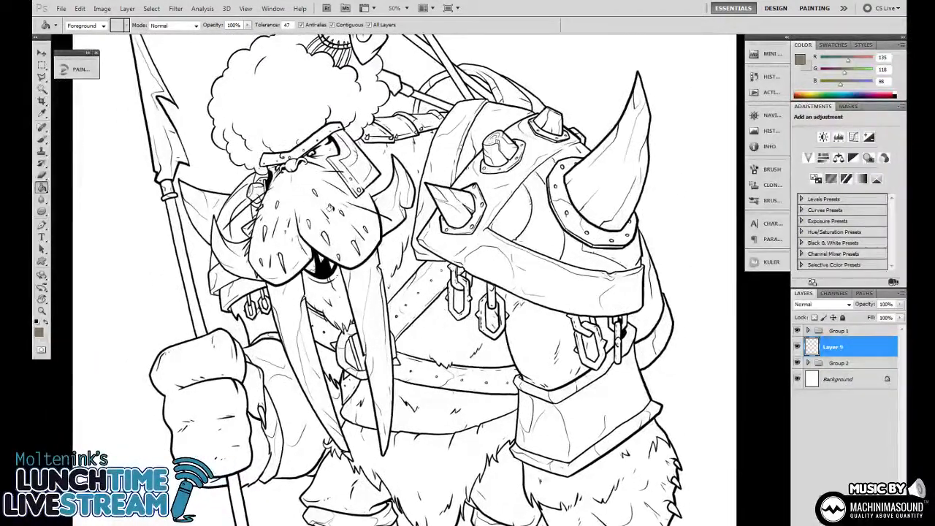
{"action": "left_click", "coordinate": [329, 208]}
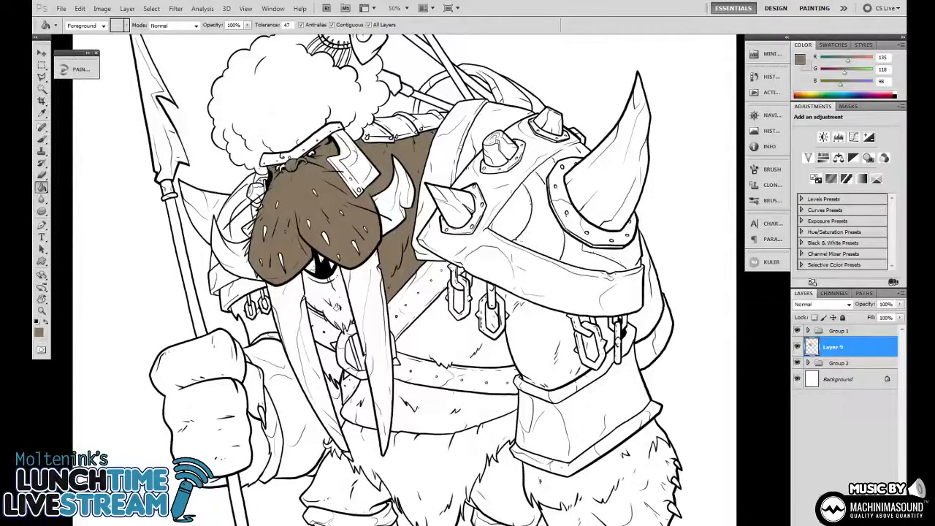
{"action": "left_click", "coordinate": [336, 305]}
{"action": "key", "text": "b"}
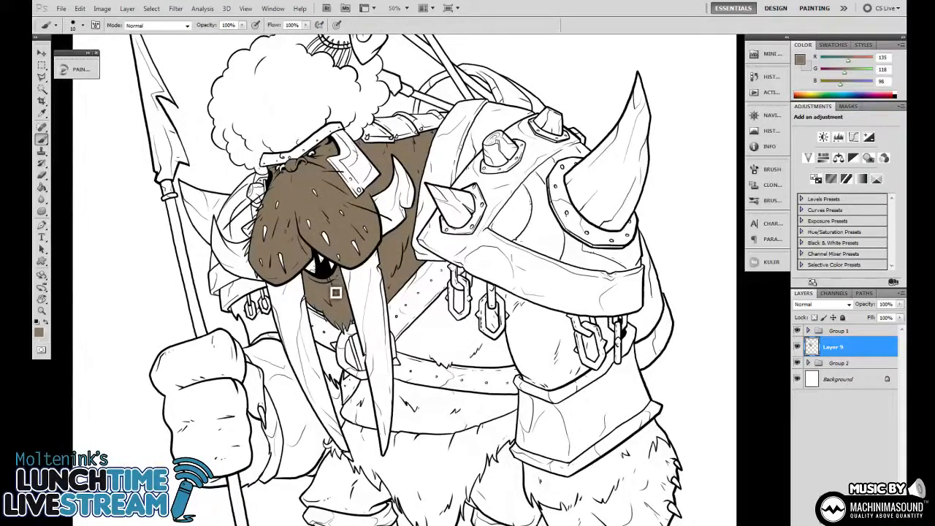
Fill the chest area below the diagonal strap and the small body patch beside the belt buckle with brown
{"action": "key", "text": "g"}
{"action": "left_click", "coordinate": [428, 312]}
{"action": "key", "text": "b"}
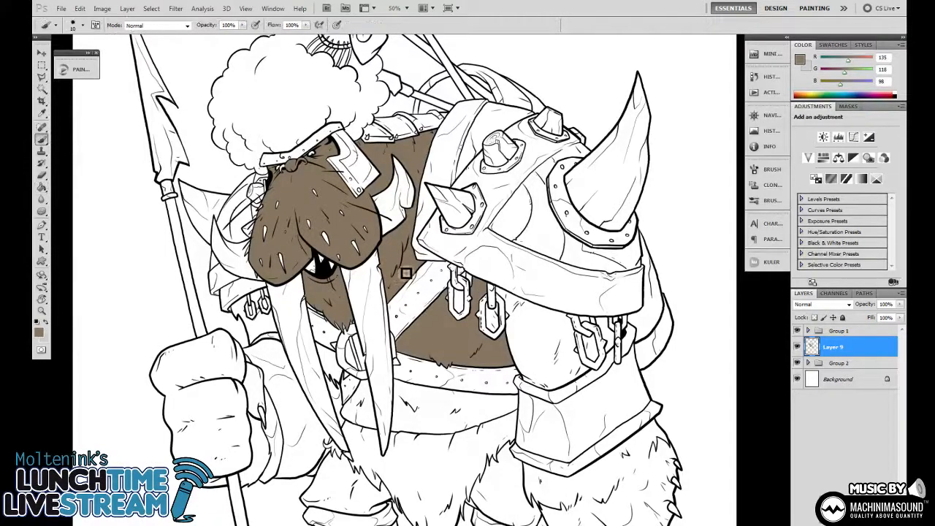
{"action": "key", "text": "g"}
{"action": "left_click", "coordinate": [327, 351]}
Fill the belly sections below the belt and the gaps inside the belt buckle with brown
{"action": "left_click_drag", "start_coordinate": [424, 354], "coordinate": [428, 298]}
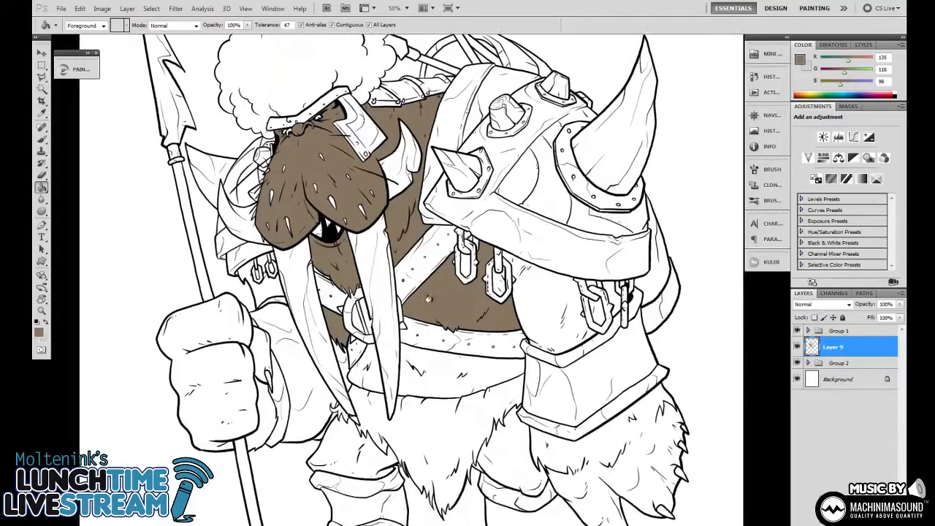
{"action": "left_click", "coordinate": [426, 369]}
{"action": "left_click", "coordinate": [369, 353]}
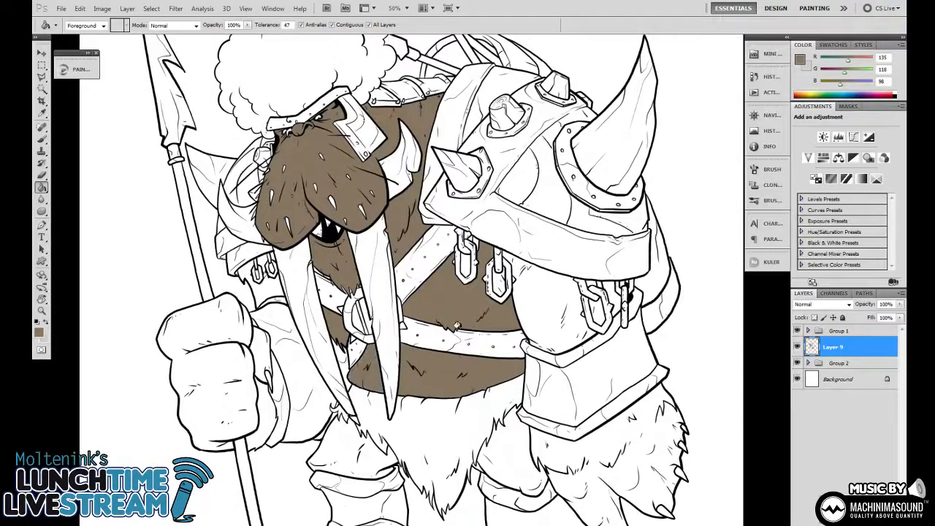
{"action": "left_click", "coordinate": [355, 319]}
{"action": "left_click", "coordinate": [359, 306]}
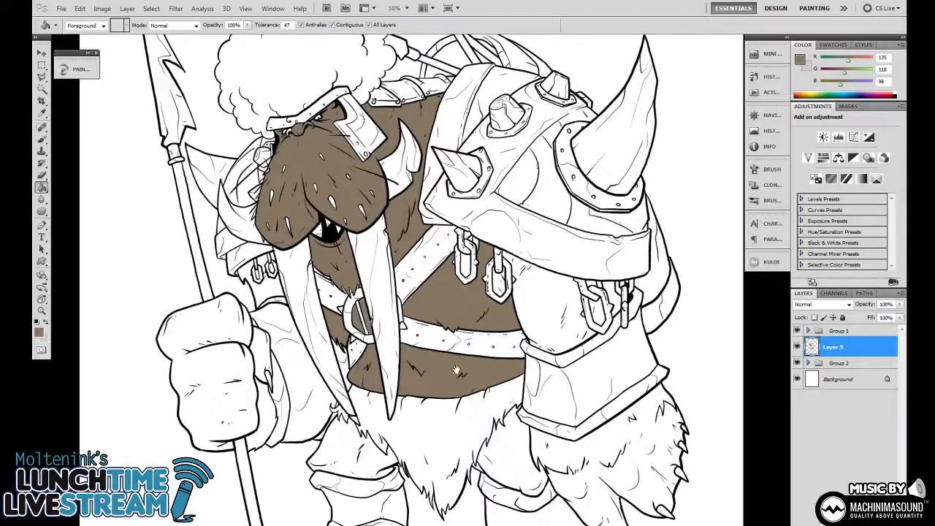
{"action": "left_click_drag", "start_coordinate": [455, 370], "coordinate": [428, 373]}
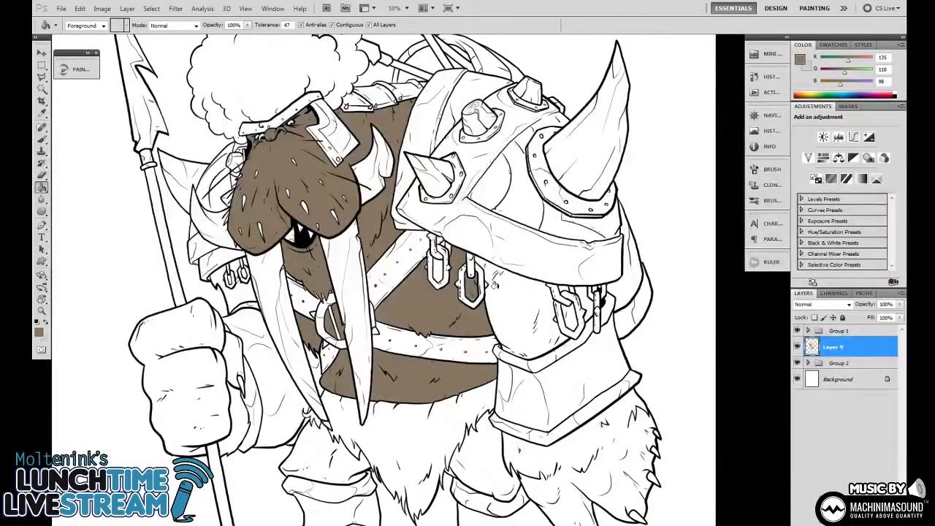
Fill the near upper arm below the shoulder armour and the body patch behind the far shoulder's small chains with brown
{"action": "left_click", "coordinate": [492, 285]}
{"action": "scroll", "coordinate": [473, 276], "scroll_direction": "up", "scroll_amount": 1}
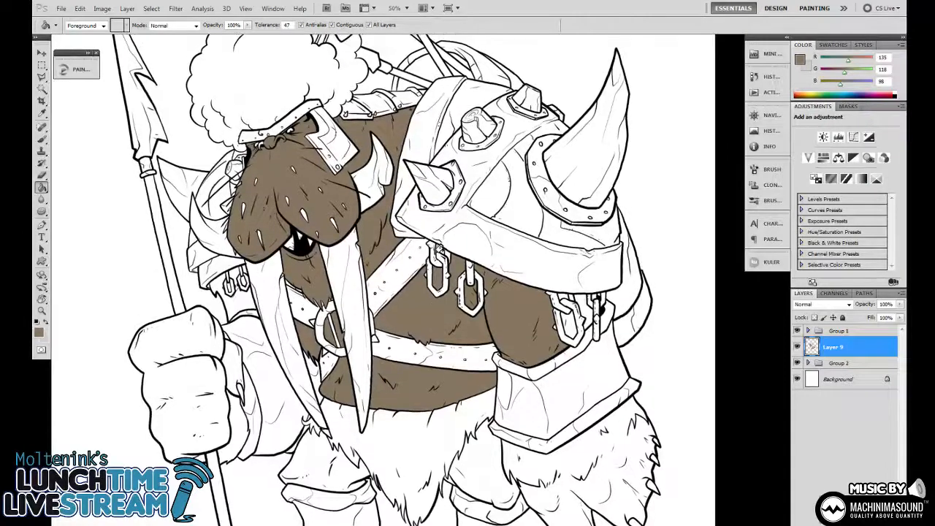
{"action": "left_click_drag", "start_coordinate": [476, 308], "coordinate": [566, 284]}
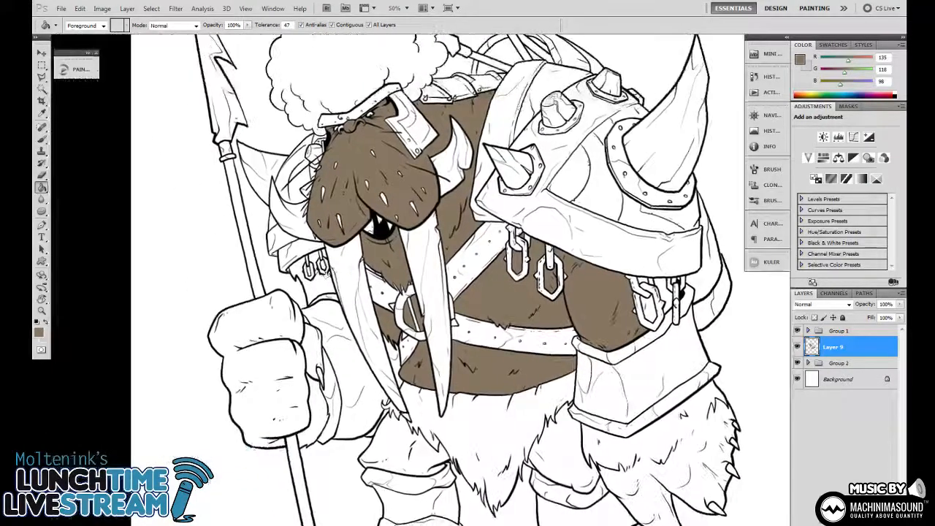
{"action": "left_click", "coordinate": [314, 278]}
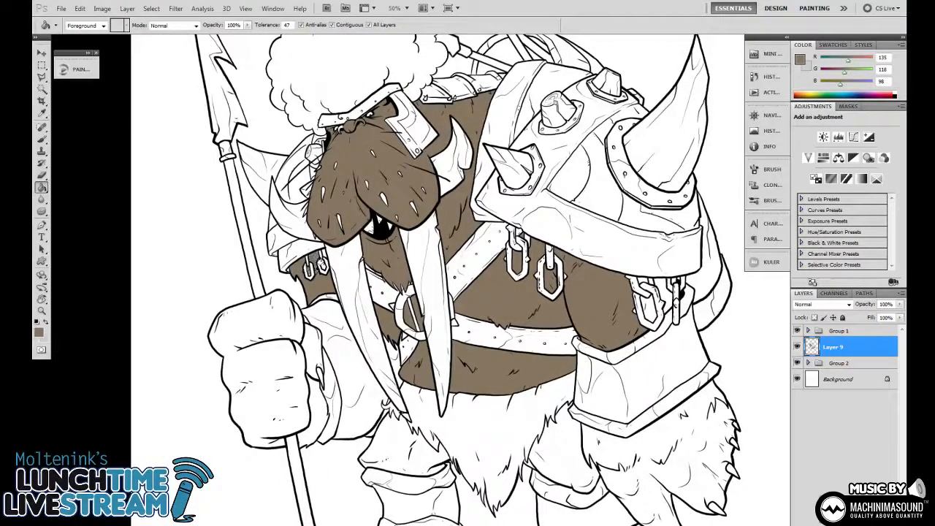
Fill the forearm patch beside the spear-holding fist with brown
{"action": "key", "text": "ctrl+plus"}
{"action": "key", "text": "b"}
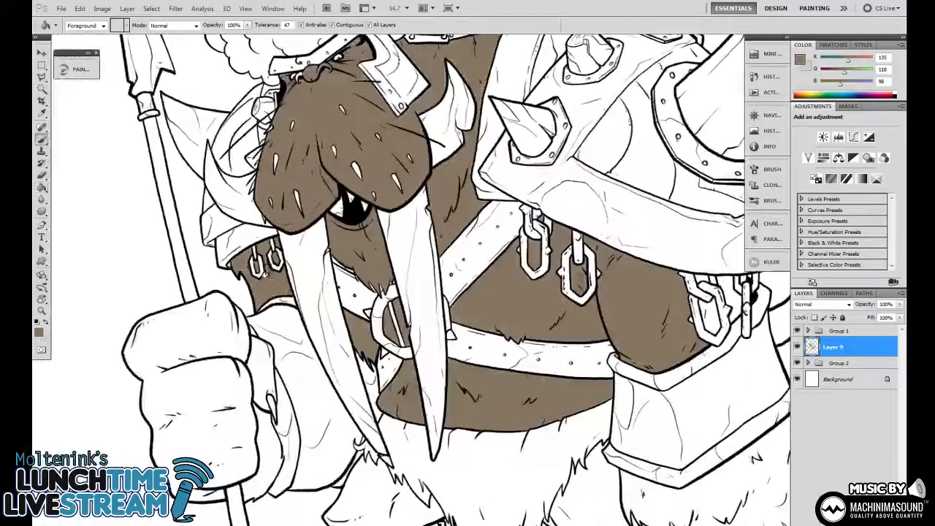
{"action": "key", "text": "ctrl+minus"}
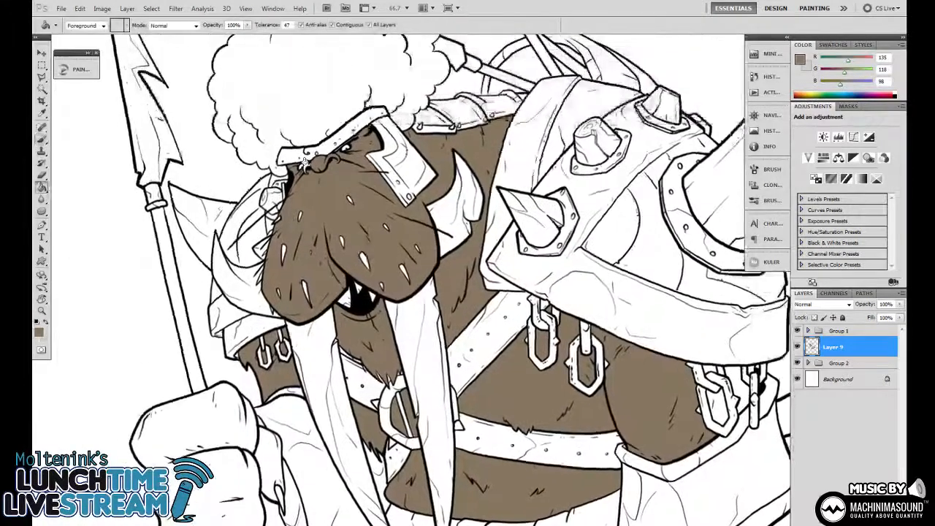
{"action": "key", "text": "ctrl+plus"}
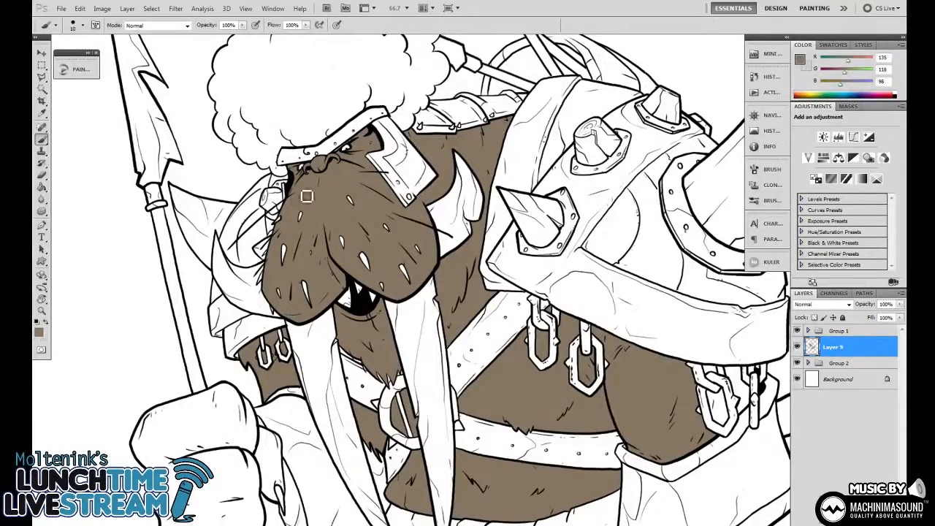
{"action": "key", "text": "ctrl+minus"}
{"action": "key", "text": "ctrl+plus"}
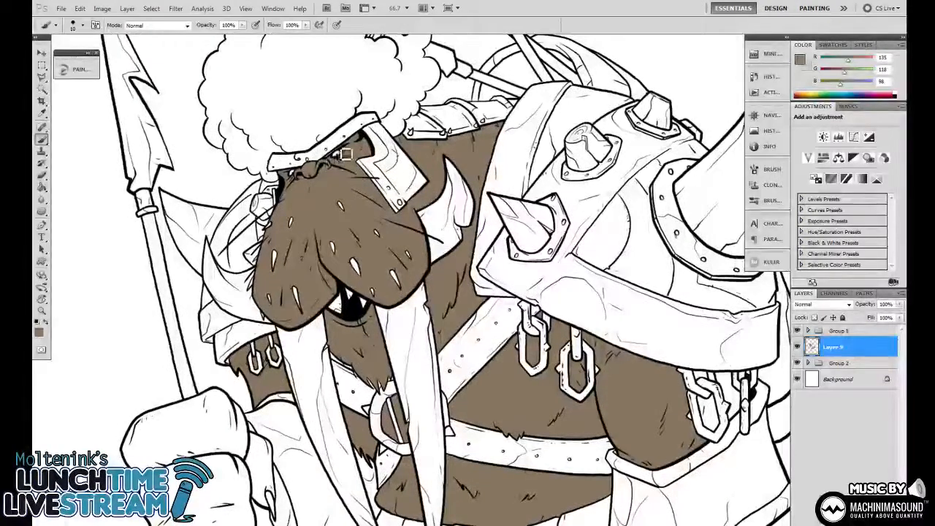
{"action": "scroll", "coordinate": [348, 152], "scroll_direction": "down", "scroll_amount": 5}
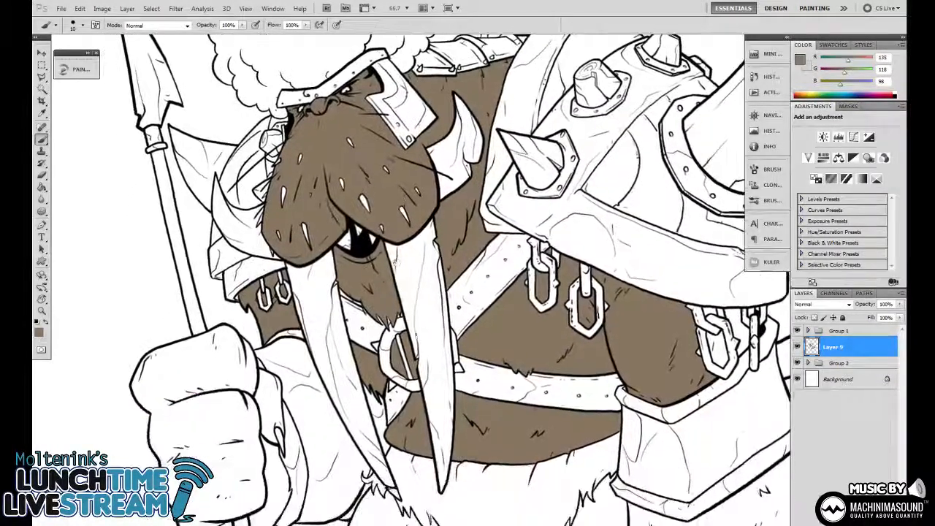
{"action": "key", "text": "g"}
{"action": "left_click", "coordinate": [287, 379]}
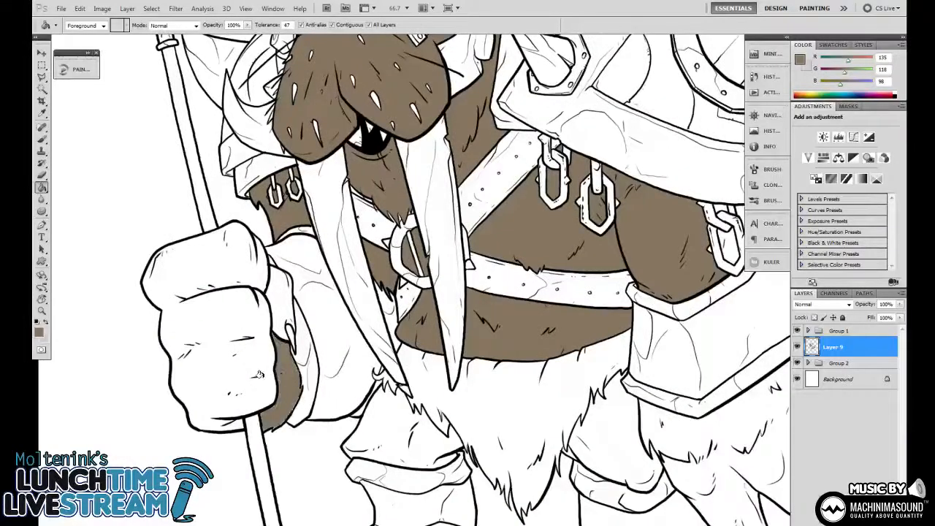
Fill the gaps inside and between the chain links hanging over the near upper arm with brown
{"action": "key", "text": "ctrl+minus"}
{"action": "left_click_drag", "start_coordinate": [601, 335], "coordinate": [485, 263]}
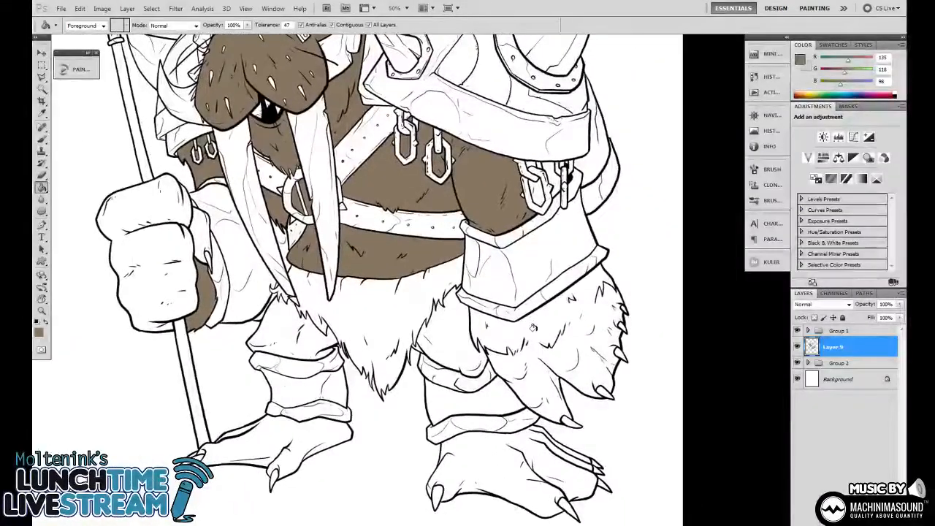
{"action": "left_click_drag", "start_coordinate": [561, 326], "coordinate": [513, 361]}
{"action": "left_click", "coordinate": [487, 222]}
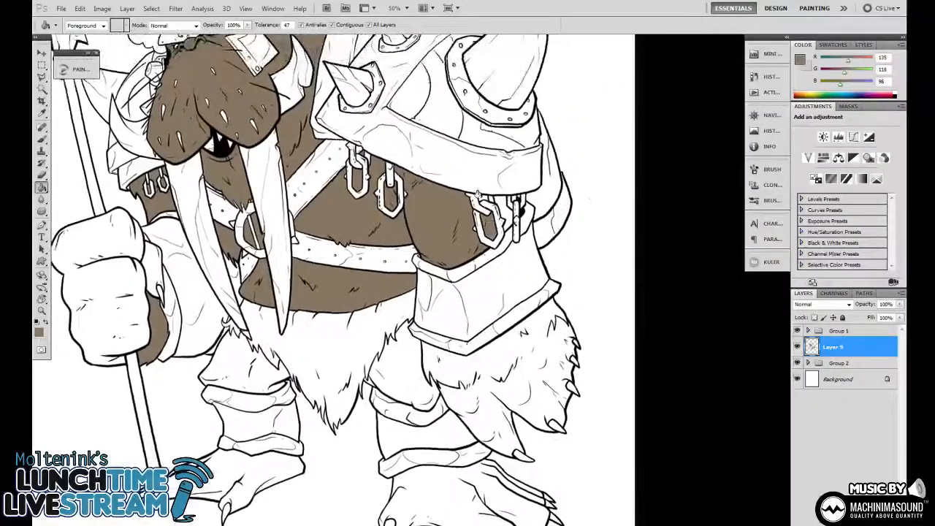
{"action": "left_click", "coordinate": [513, 198]}
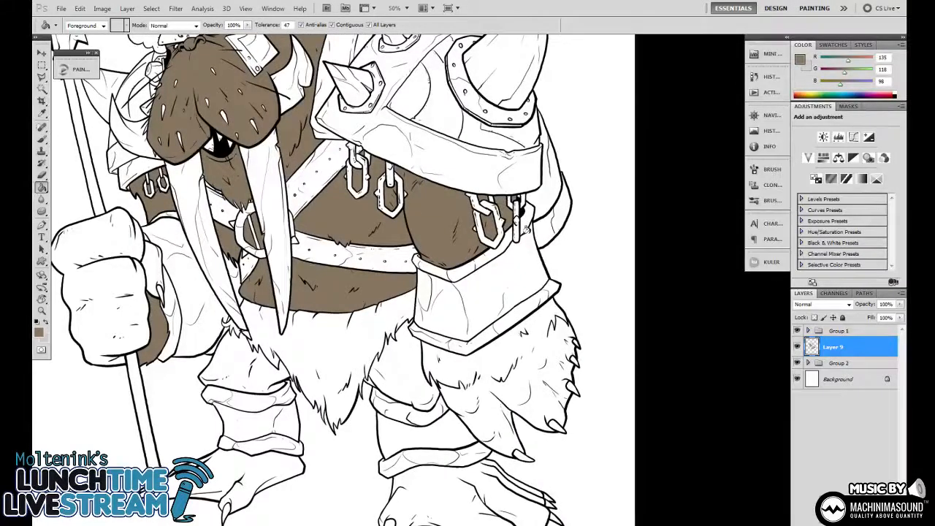
Fill both thighs, between the fur loincloth and the leg wraps, with brown
{"action": "left_click_drag", "start_coordinate": [537, 328], "coordinate": [520, 262]}
{"action": "key", "text": "ctrl+plus"}
{"action": "left_click", "coordinate": [426, 257]}
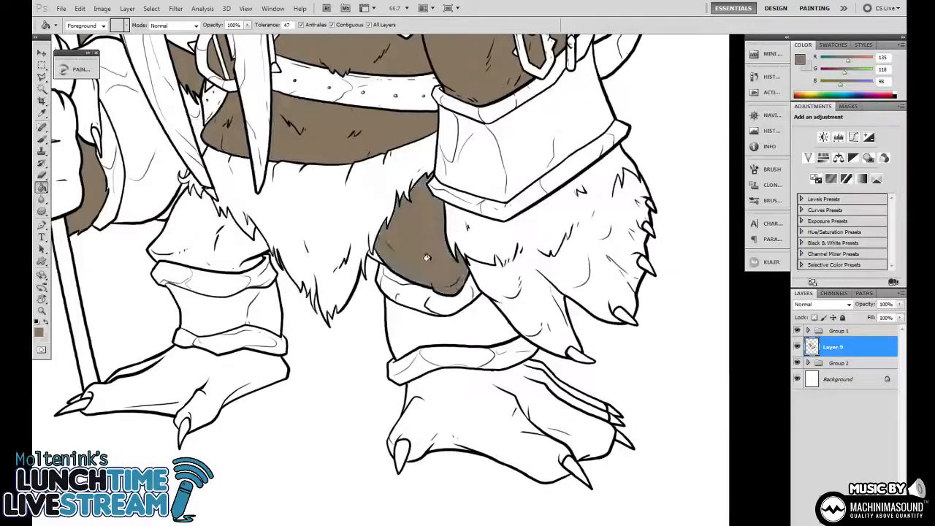
{"action": "left_click", "coordinate": [200, 235]}
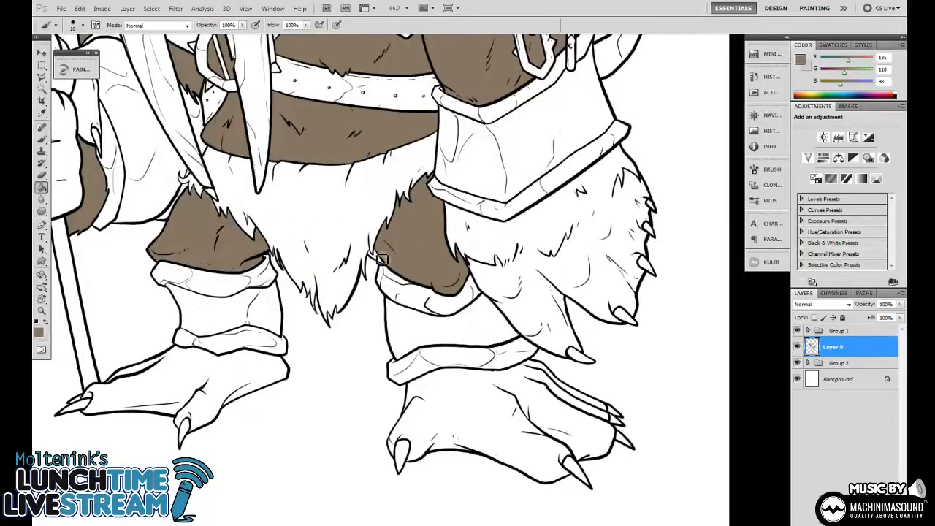
Brush a jagged brown fur boundary across the near forearm below the bracer and fill the area above it with brown
{"action": "left_click_drag", "start_coordinate": [420, 227], "coordinate": [371, 256]}
{"action": "key", "text": "b"}
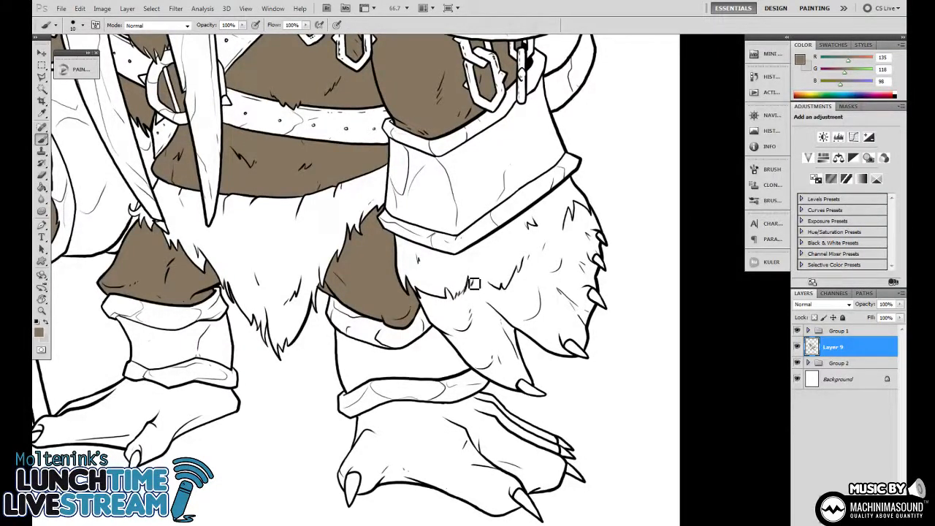
{"action": "left_click_drag", "start_coordinate": [474, 281], "coordinate": [485, 280]}
{"action": "mouse_move", "coordinate": [539, 267]}
{"action": "left_mouse_down"}
{"action": "mouse_move", "coordinate": [508, 292]}
{"action": "mouse_move", "coordinate": [543, 238]}
{"action": "left_mouse_up"}
{"action": "key", "text": "g"}
{"action": "left_click", "coordinate": [514, 245]}
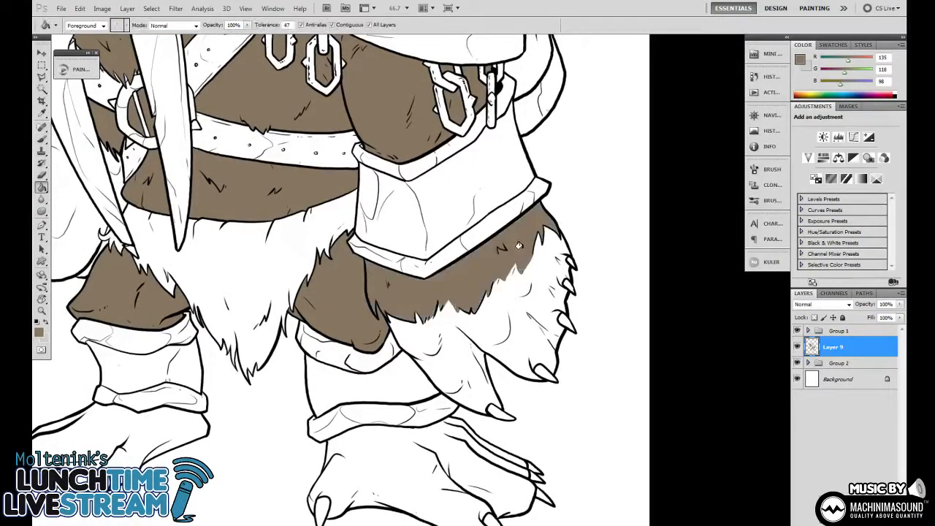
{"action": "key", "text": "b"}
Check the brown base colour across the whole figure for areas left unfilled
{"action": "key", "text": "ctrl+minus"}
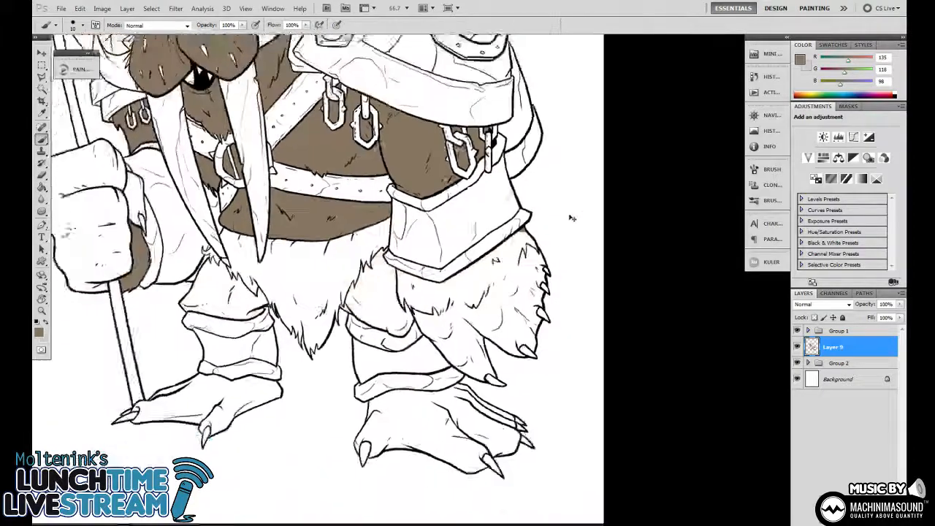
{"action": "key", "text": "ctrl+minus"}
{"action": "key", "text": "ctrl+minus"}
{"action": "key", "text": "ctrl+plus"}
{"action": "left_click_drag", "start_coordinate": [454, 108], "coordinate": [561, 245]}
{"action": "key", "text": "ctrl+minus"}
{"action": "key", "text": "ctrl+plus"}
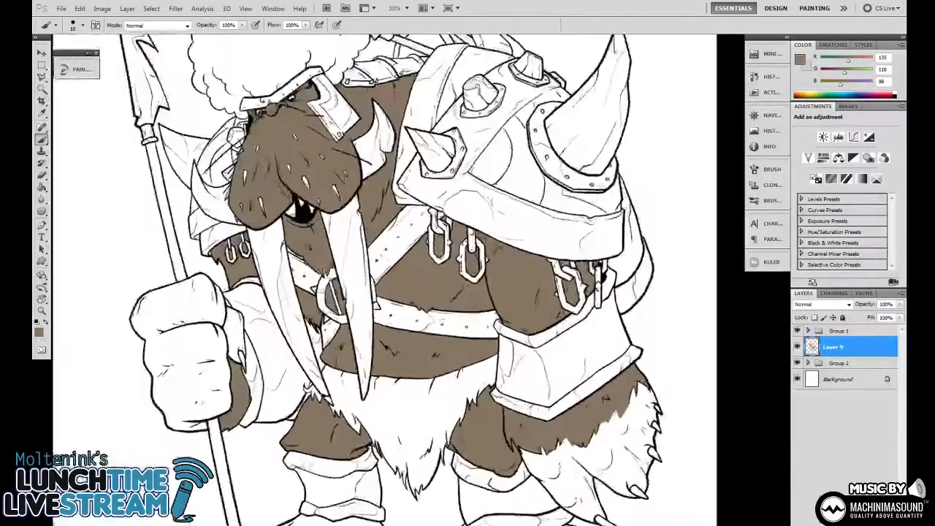
{"action": "left_click_drag", "start_coordinate": [473, 285], "coordinate": [435, 219]}
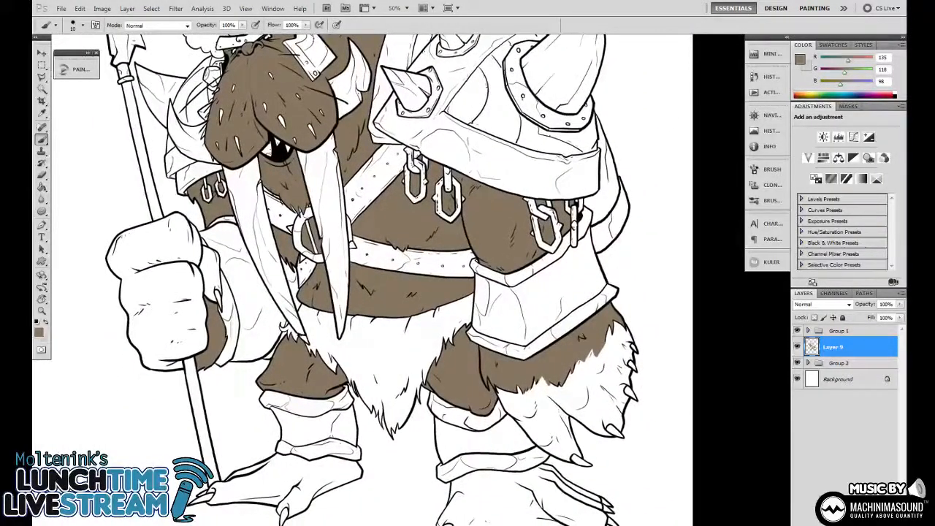
Create a new layer above Layer 9 and set the foreground colour to dark grey, RGB 84, 81, 77
{"action": "key", "text": "ctrl+shift+alt+n"}
{"action": "left_click", "coordinate": [38, 333]}
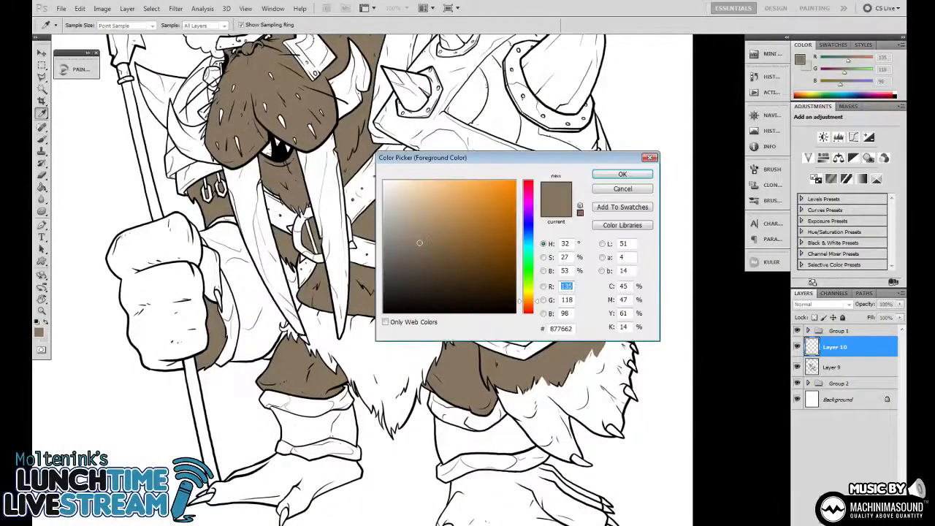
{"action": "mouse_move", "coordinate": [419, 242]}
{"action": "left_mouse_down"}
{"action": "mouse_move", "coordinate": [393, 265]}
{"action": "mouse_move", "coordinate": [393, 278]}
{"action": "mouse_move", "coordinate": [392, 269]}
{"action": "left_mouse_up"}
{"action": "left_click", "coordinate": [622, 174]}
{"action": "key", "text": "g"}
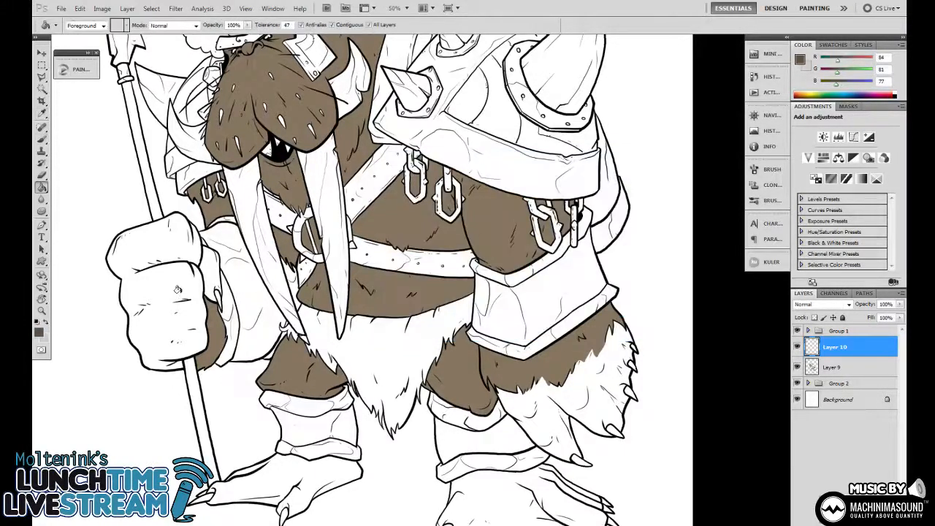
Fill the spear-holding fist and its thumb with dark grey on Layer 10
{"action": "left_click", "coordinate": [187, 276]}
{"action": "left_click", "coordinate": [206, 274]}
{"action": "key", "text": "b"}
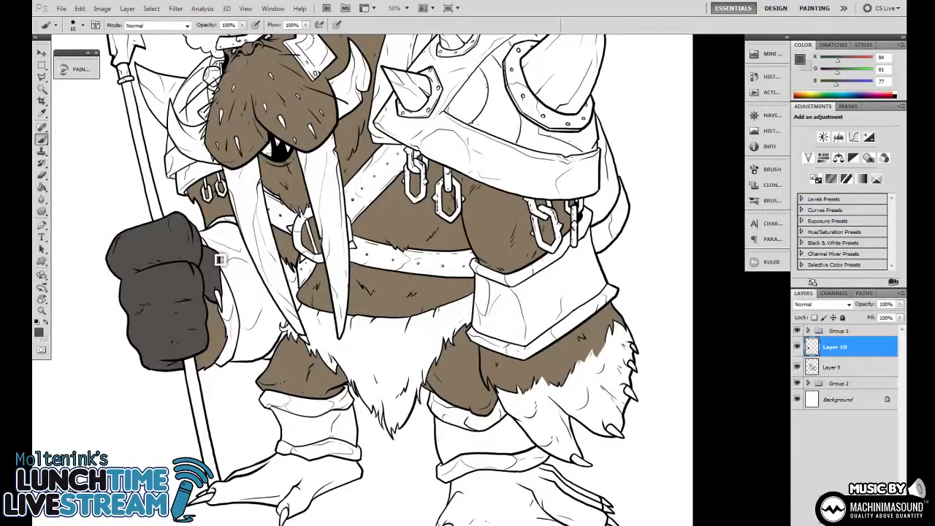
Fill both feet and the near hand below the brown forearm fur with dark grey
{"action": "scroll", "coordinate": [292, 255], "scroll_direction": "down", "scroll_amount": 5}
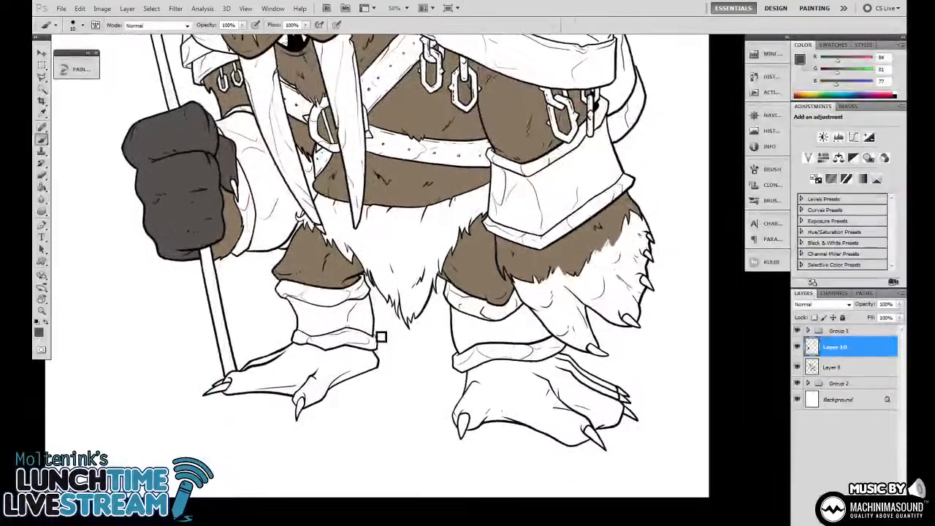
{"action": "key", "text": "g"}
{"action": "left_click", "coordinate": [315, 357]}
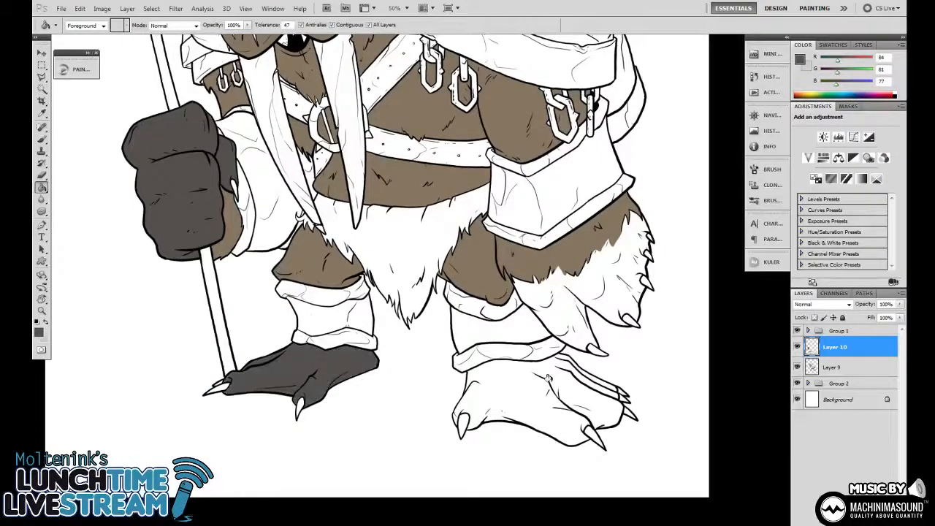
{"action": "left_click", "coordinate": [514, 392]}
{"action": "left_click", "coordinate": [460, 333]}
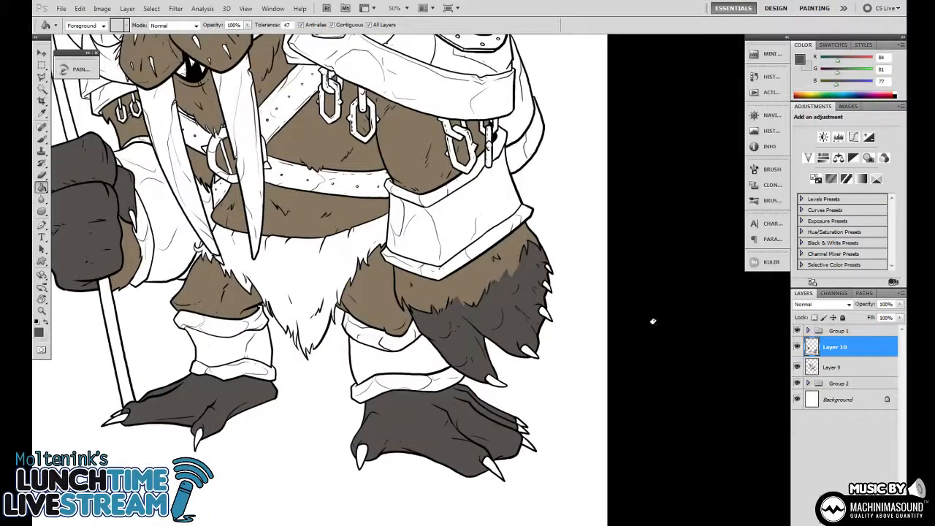
Move Layer 10 below Layer 9 and brush dark grey along the fur edge of the near hand
{"action": "left_click_drag", "start_coordinate": [811, 346], "coordinate": [809, 375]}
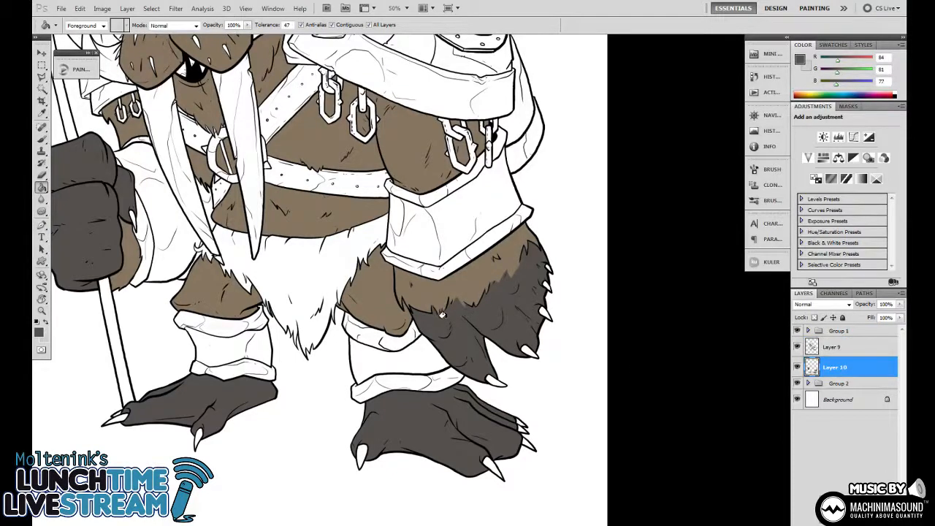
{"action": "key", "text": "b"}
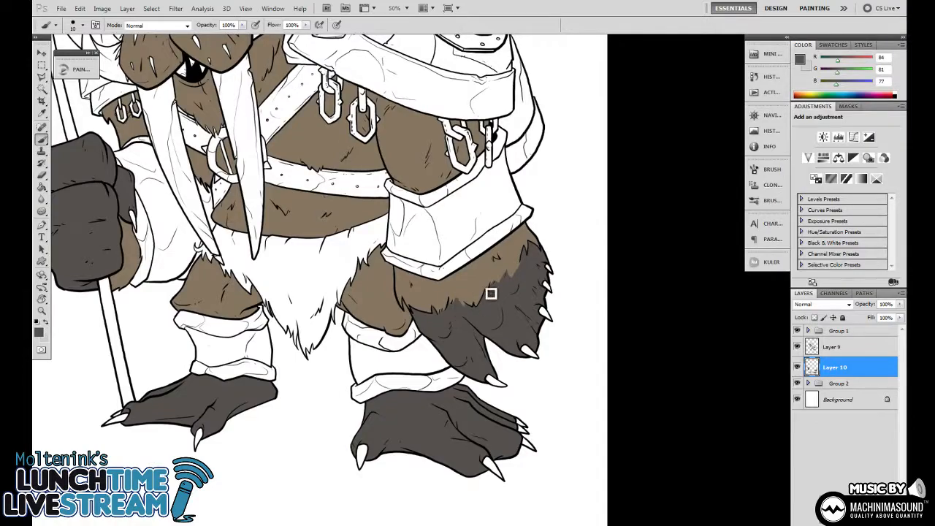
{"action": "mouse_move", "coordinate": [491, 294]}
{"action": "left_mouse_down"}
{"action": "mouse_move", "coordinate": [497, 321]}
{"action": "mouse_move", "coordinate": [548, 372]}
{"action": "left_mouse_up"}
{"action": "key", "text": "ctrl+minus"}
{"action": "key", "text": "ctrl+minus"}
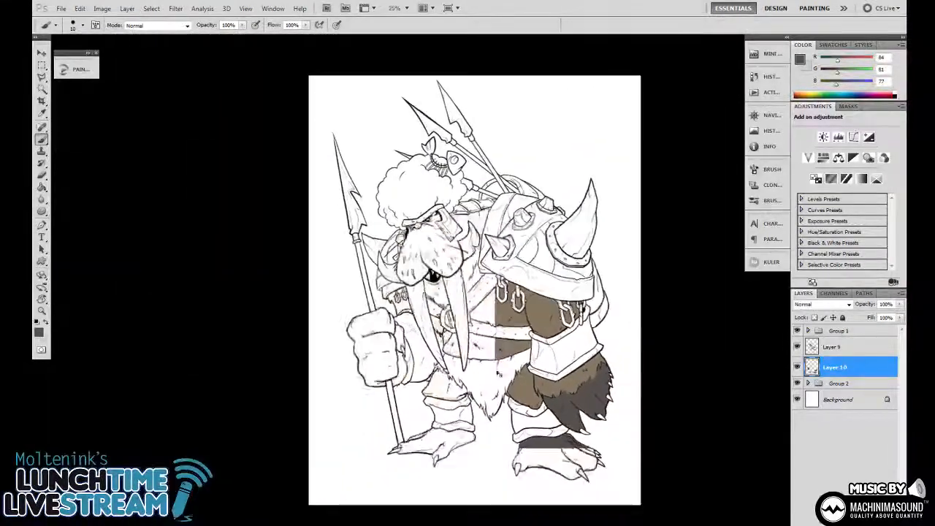
{"action": "left_click_drag", "start_coordinate": [505, 374], "coordinate": [482, 383]}
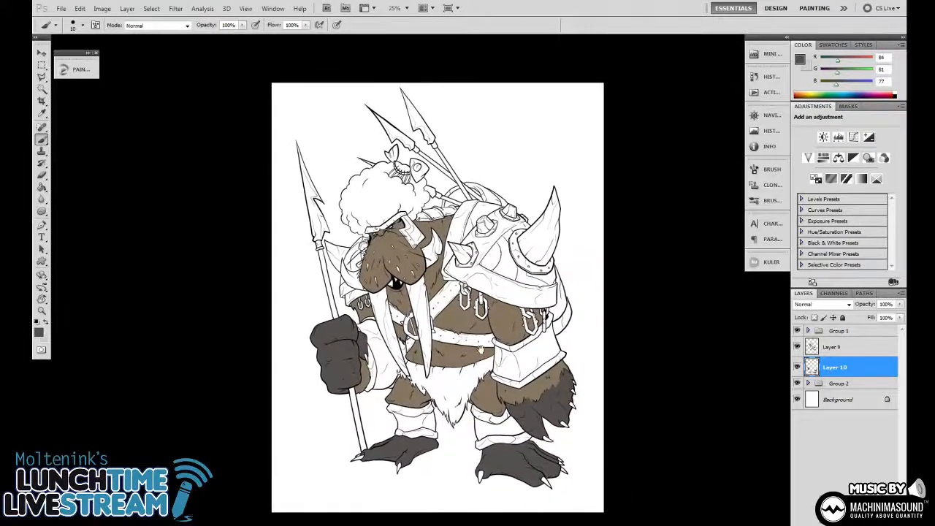
Set the foreground colour to a darker brown, RGB 97, 77, 53, and create a new layer directly above Layer 9
{"action": "key", "text": "ctrl+plus"}
{"action": "key", "text": "ctrl+plus"}
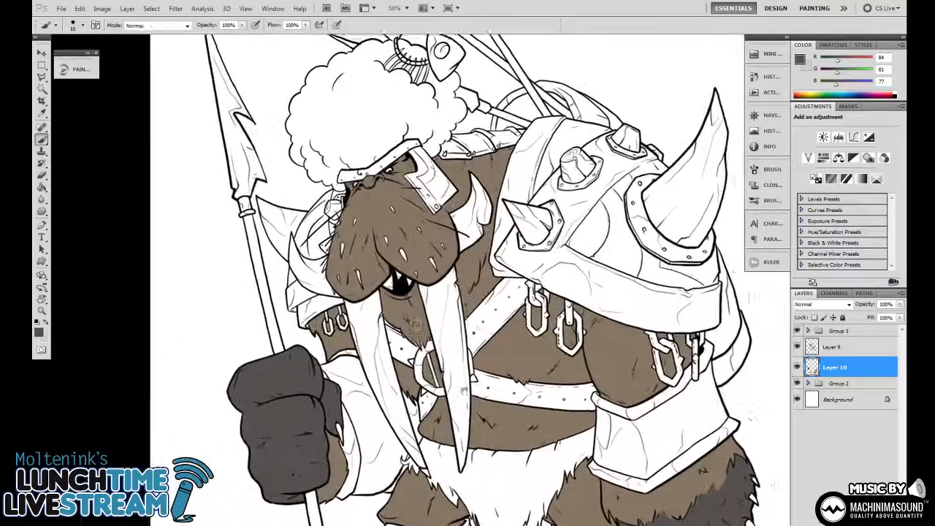
{"action": "key", "text": "alt+bracketright"}
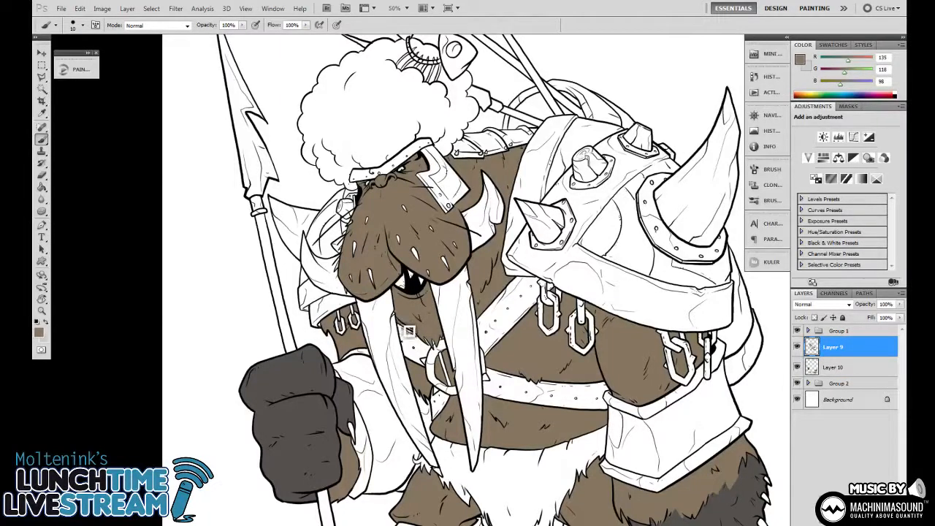
{"action": "mouse_move", "coordinate": [530, 338]}
{"action": "left_mouse_down"}
{"action": "mouse_move", "coordinate": [486, 372]}
{"action": "mouse_move", "coordinate": [498, 328]}
{"action": "left_mouse_up"}
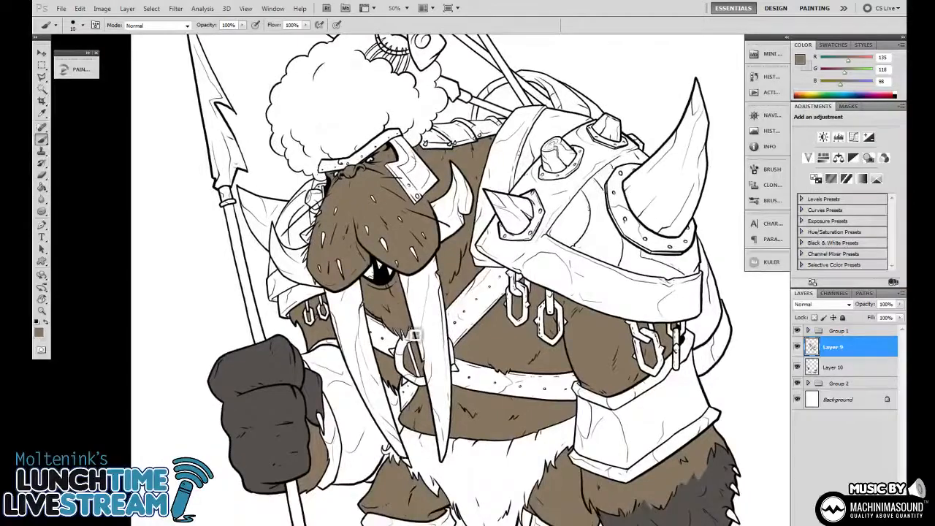
{"action": "scroll", "coordinate": [414, 334], "scroll_direction": "down", "scroll_amount": 5}
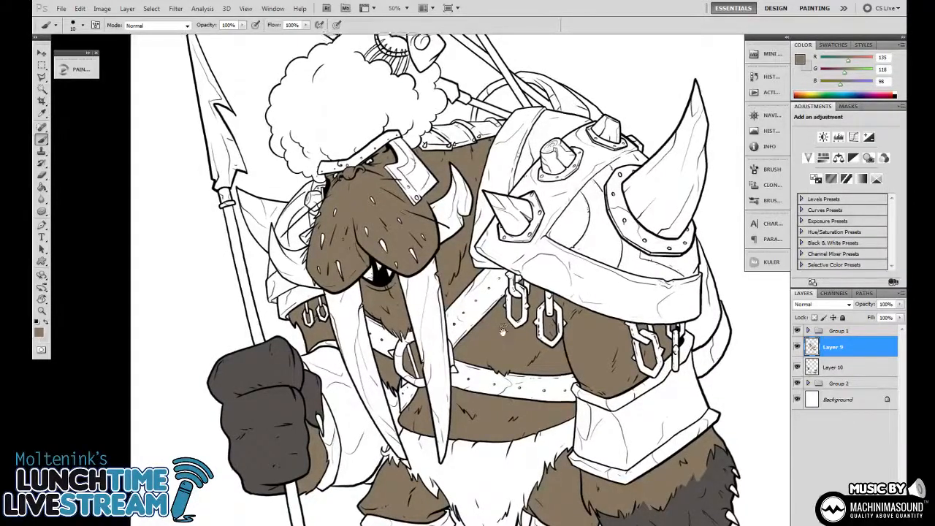
{"action": "scroll", "coordinate": [612, 331], "scroll_direction": "up", "scroll_amount": 3}
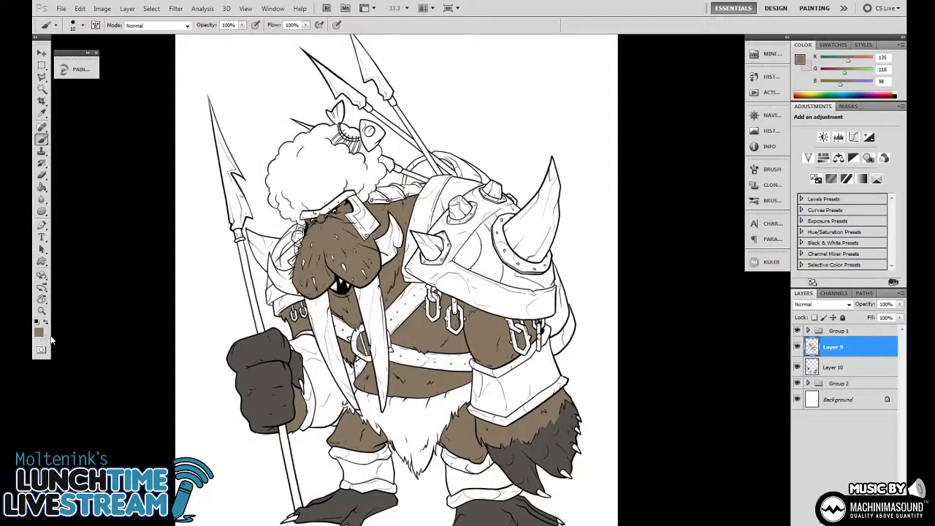
{"action": "left_click", "coordinate": [40, 333]}
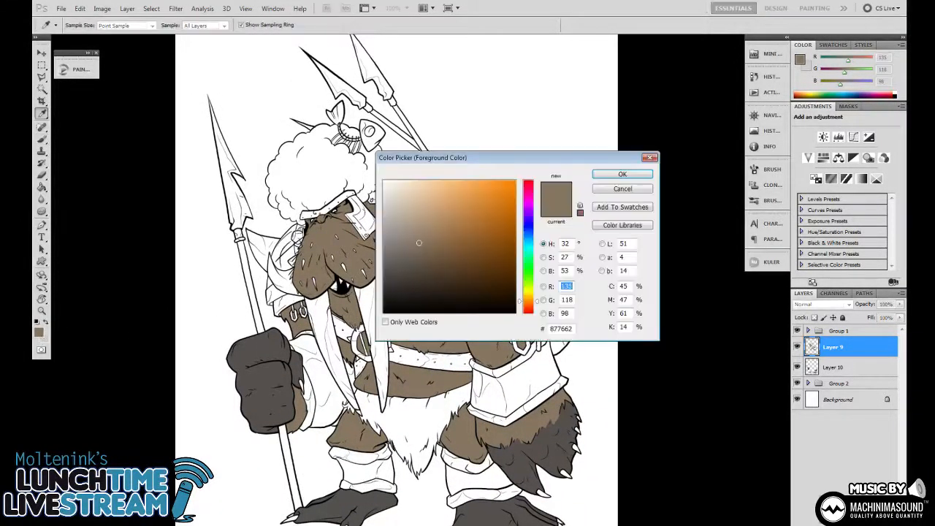
{"action": "left_click_drag", "start_coordinate": [418, 243], "coordinate": [438, 255]}
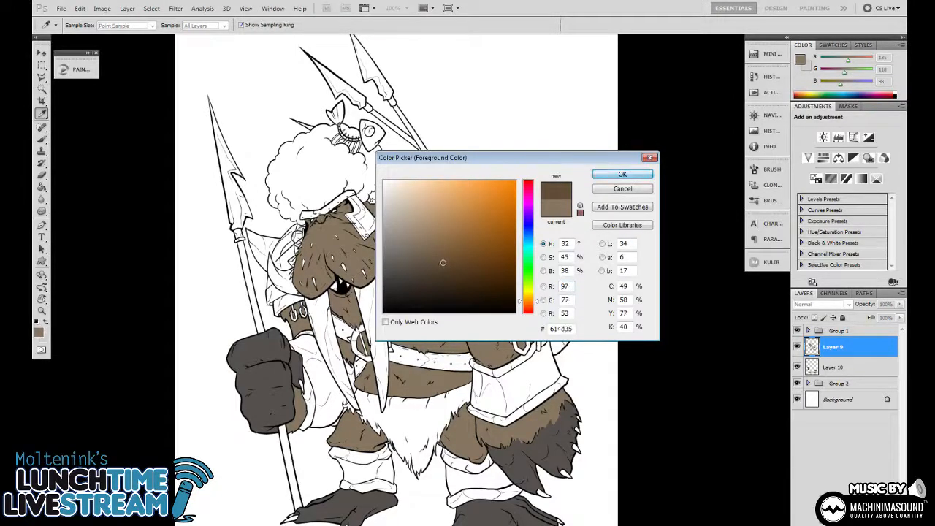
{"action": "left_click", "coordinate": [622, 174]}
{"action": "key", "text": "ctrl+shift+alt+n"}
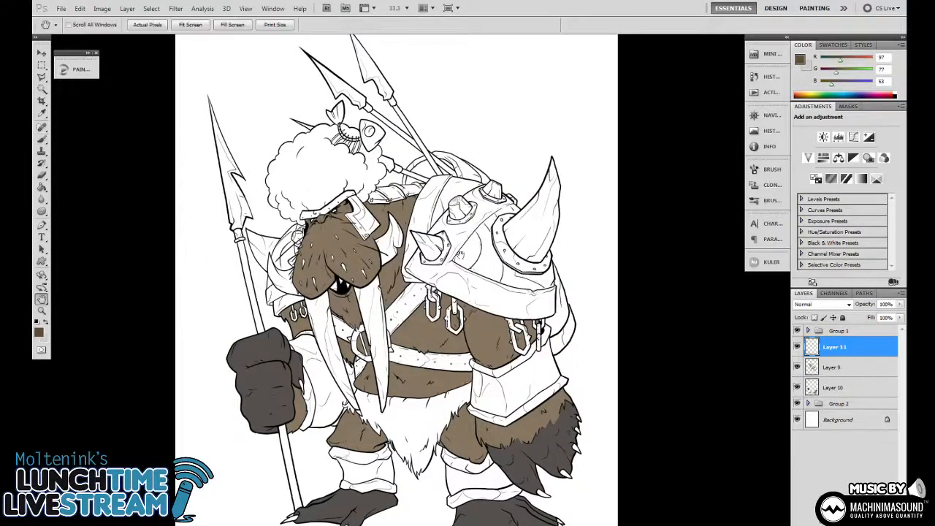
Fill the walrus's curly hair with the darker brown on Layer 11 using the Paint Bucket
{"action": "key", "text": "h"}
{"action": "left_click_drag", "start_coordinate": [331, 175], "coordinate": [341, 169]}
{"action": "key", "text": "g"}
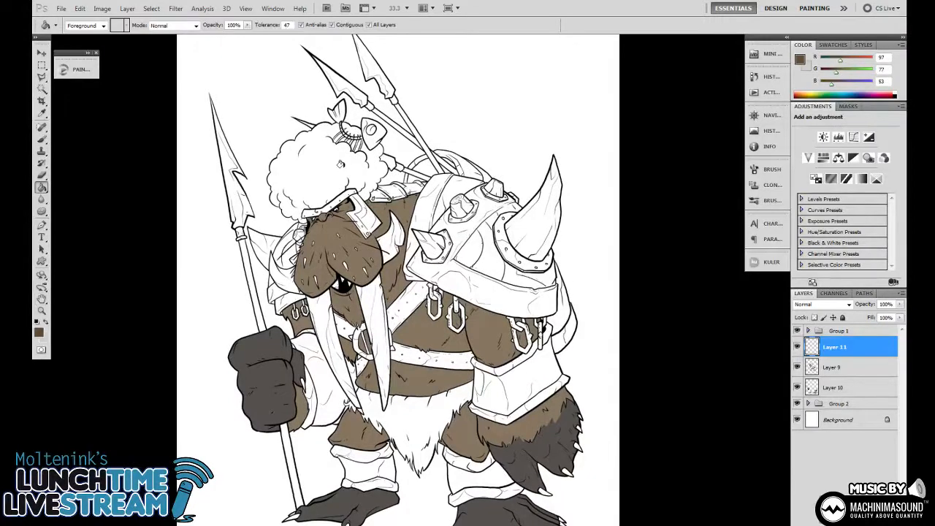
{"action": "left_click", "coordinate": [344, 168]}
Fill the remaining hair gaps between and above the fish skeleton's ribs with the same dark brown
{"action": "key", "text": "ctrl+plus"}
{"action": "key", "text": "ctrl+plus"}
{"action": "key", "text": "ctrl+plus"}
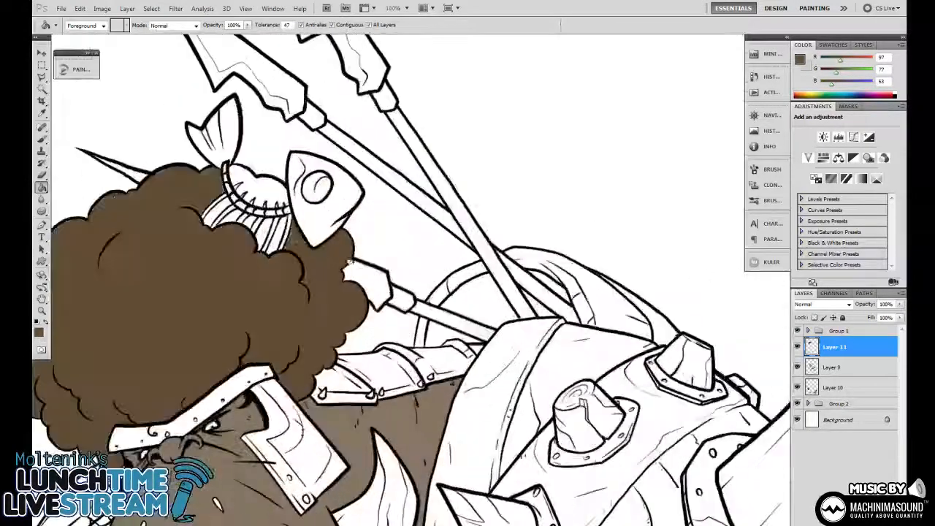
{"action": "left_click", "coordinate": [247, 218]}
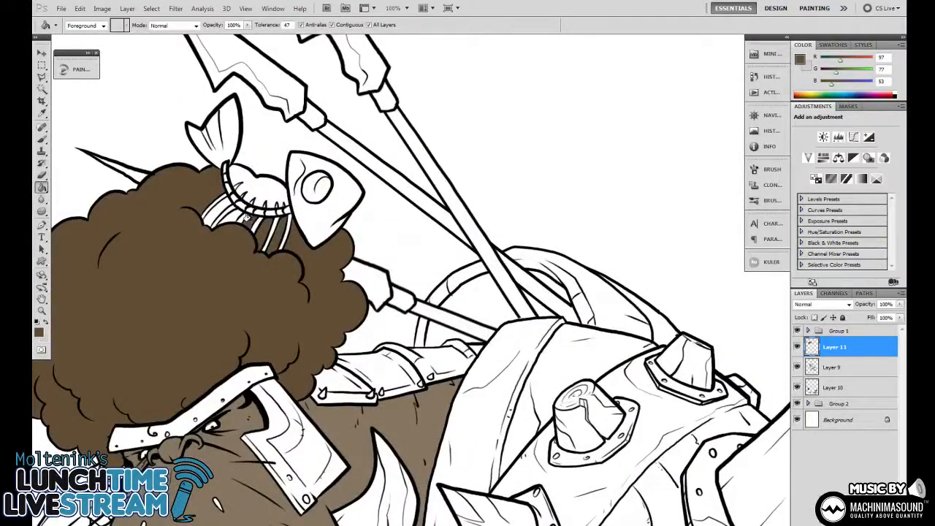
{"action": "left_click", "coordinate": [228, 216]}
{"action": "left_click", "coordinate": [215, 212]}
{"action": "left_click", "coordinate": [255, 187]}
{"action": "key", "text": "b"}
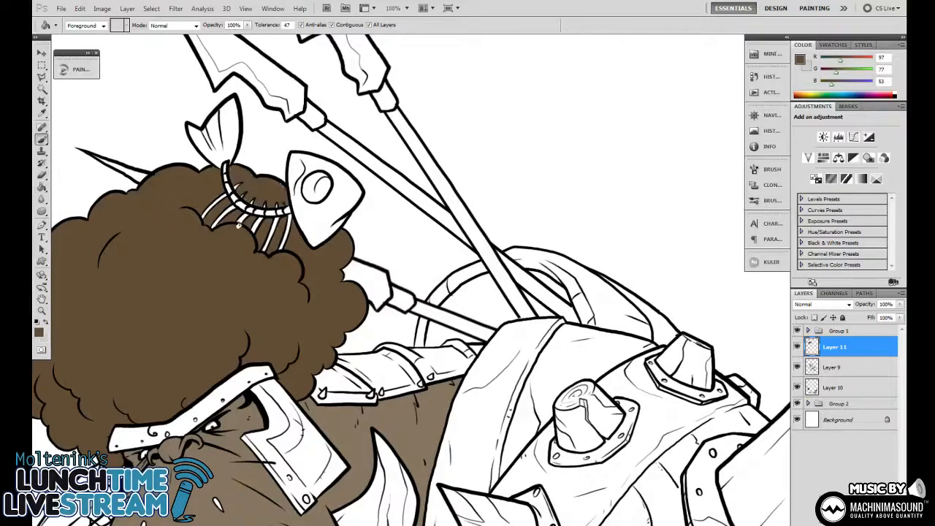
Set the background colour to a pale cream, RGB 244, 239, 201
{"action": "key", "text": "ctrl+minus"}
{"action": "key", "text": "ctrl+minus"}
{"action": "key", "text": "ctrl+minus"}
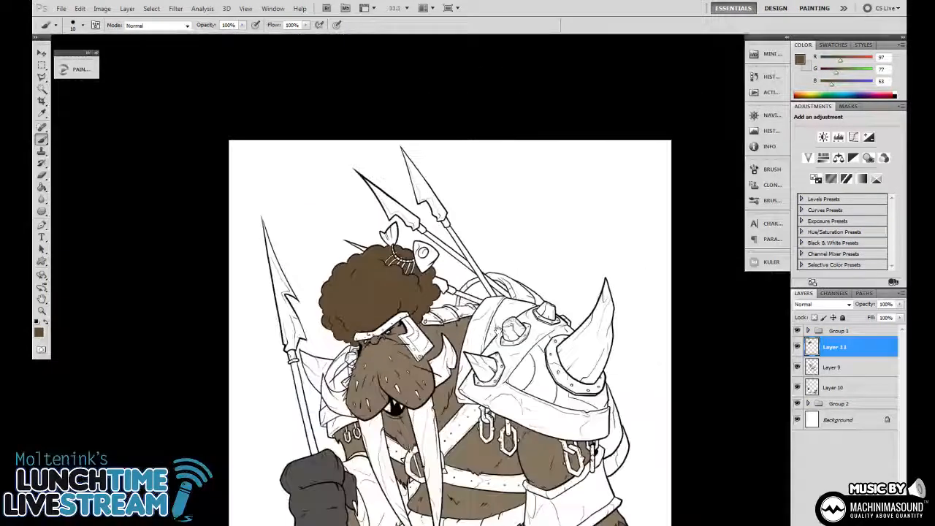
{"action": "left_click_drag", "start_coordinate": [518, 256], "coordinate": [482, 211]}
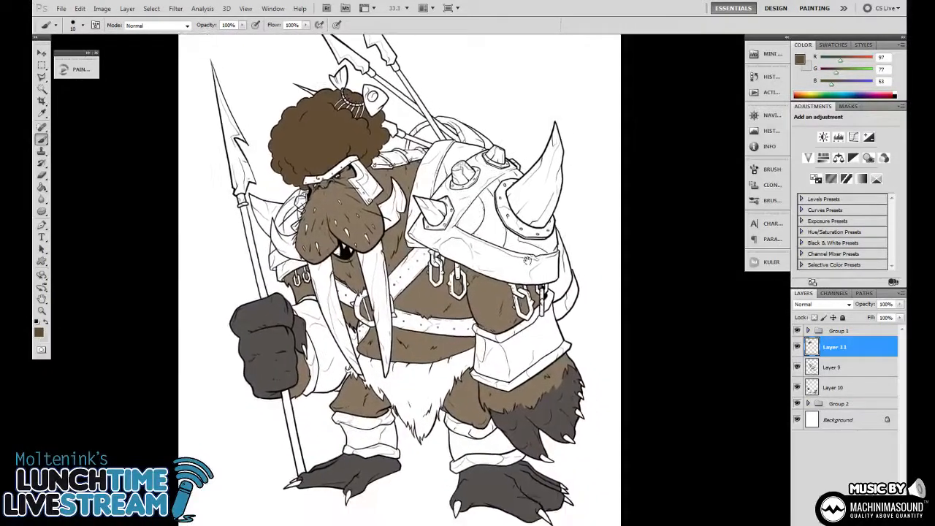
{"action": "left_click_drag", "start_coordinate": [543, 248], "coordinate": [533, 253]}
{"action": "left_click", "coordinate": [45, 338]}
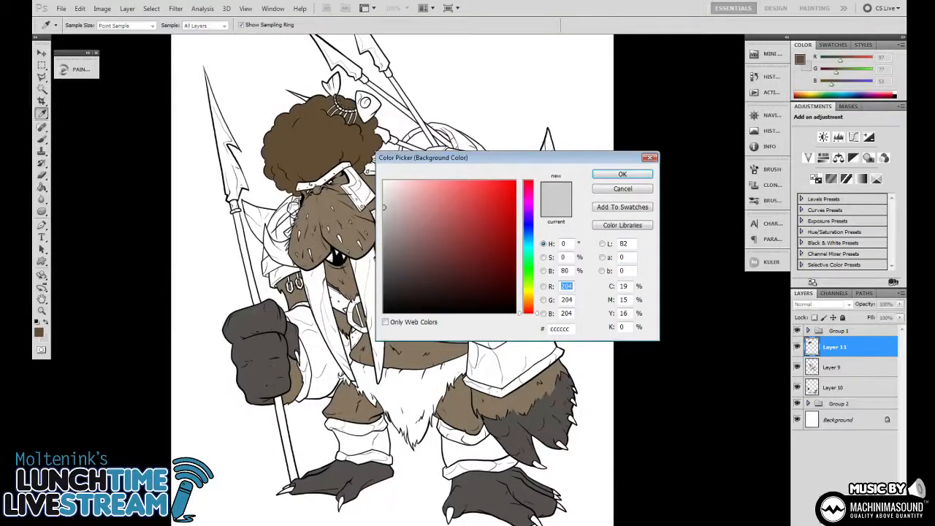
{"action": "left_click", "coordinate": [527, 293]}
{"action": "left_click", "coordinate": [415, 190]}
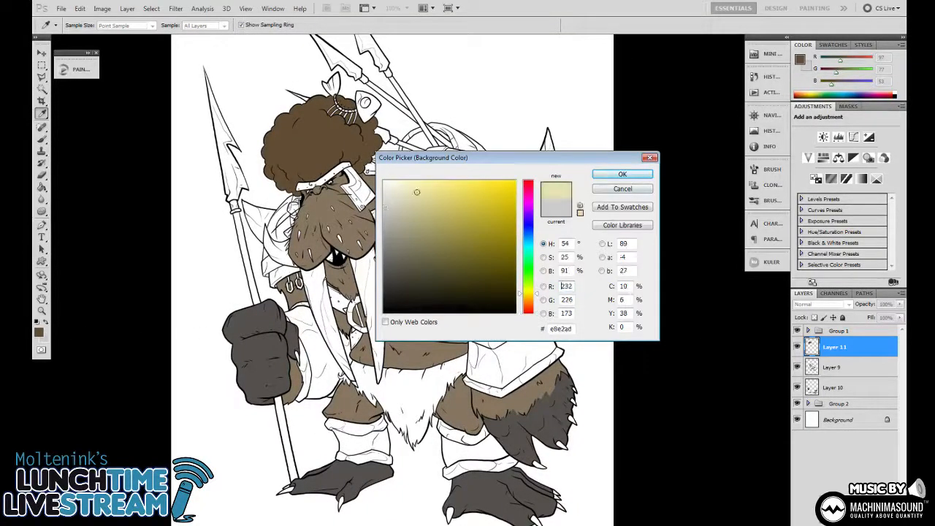
{"action": "left_click", "coordinate": [409, 188]}
{"action": "left_click", "coordinate": [622, 173]}
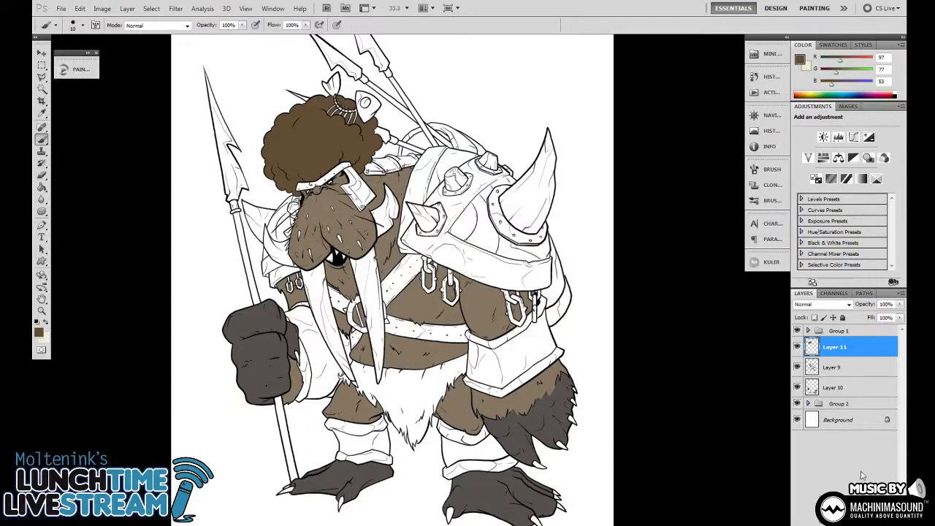
Create a new layer directly below Layer 11 and fill the long tusk nearer the spear with pale cream
{"action": "key", "text": "ctrl+shift+alt+n"}
{"action": "key", "text": "ctrl+bracketleft"}
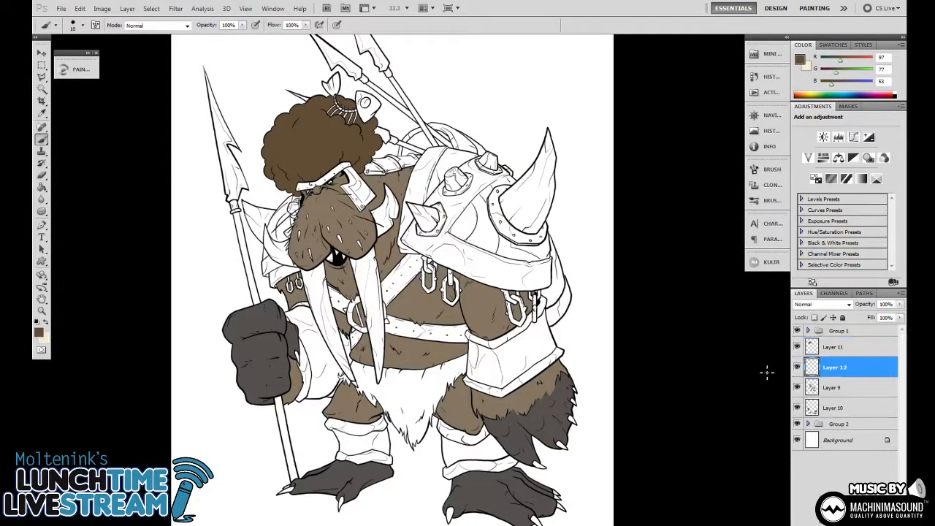
{"action": "key", "text": "g"}
{"action": "left_click", "coordinate": [312, 289]}
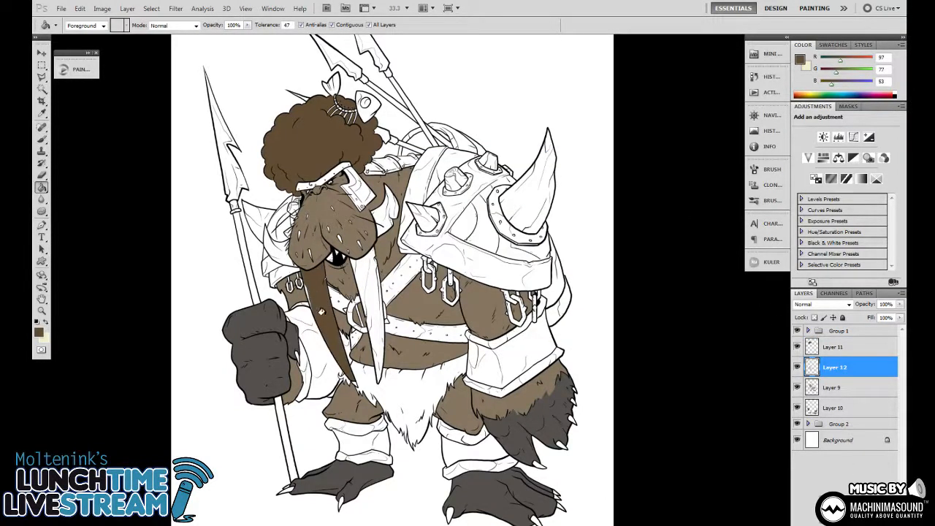
{"action": "key", "text": "x"}
{"action": "left_click", "coordinate": [312, 284]}
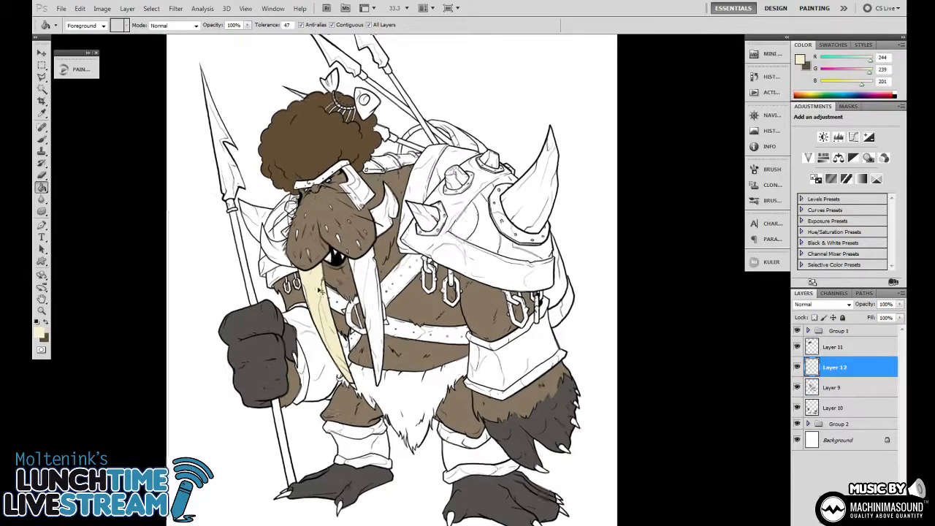
Fill the other long tusk and the two short curved tusks beside the cheeks with pale cream on Layer 12
{"action": "scroll", "coordinate": [314, 351], "scroll_direction": "up", "scroll_amount": 1}
{"action": "left_click", "coordinate": [389, 221]}
{"action": "scroll", "coordinate": [277, 252], "scroll_direction": "up", "scroll_amount": 1}
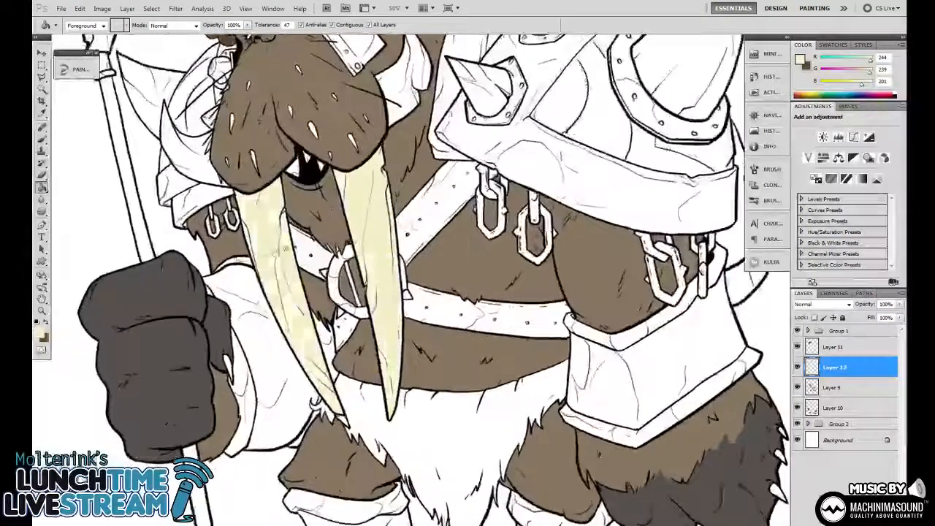
{"action": "left_click", "coordinate": [223, 174]}
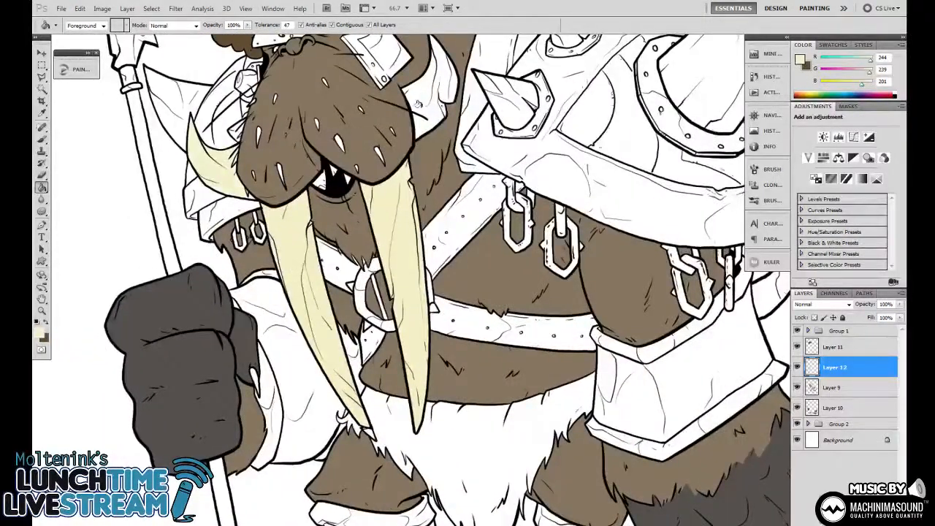
{"action": "left_click", "coordinate": [415, 120]}
{"action": "left_click_drag", "start_coordinate": [438, 102], "coordinate": [415, 166]}
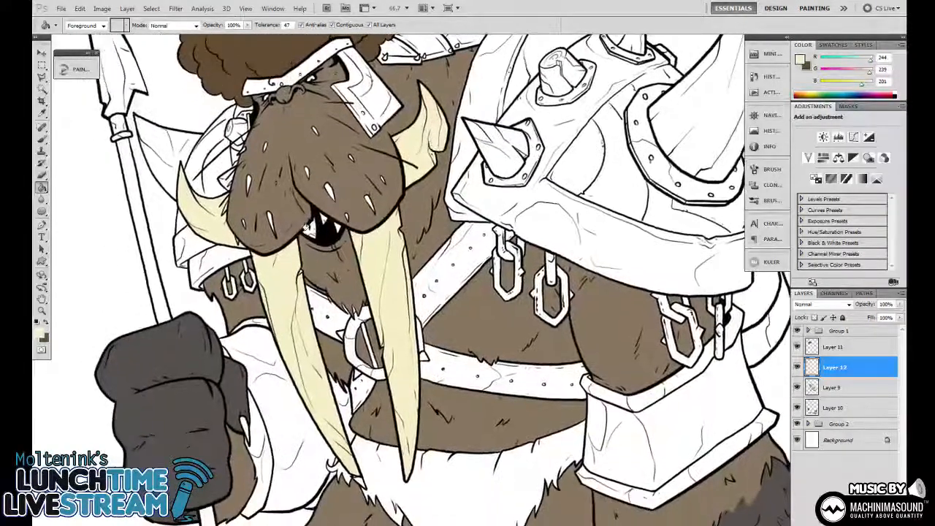
{"action": "key", "text": "b"}
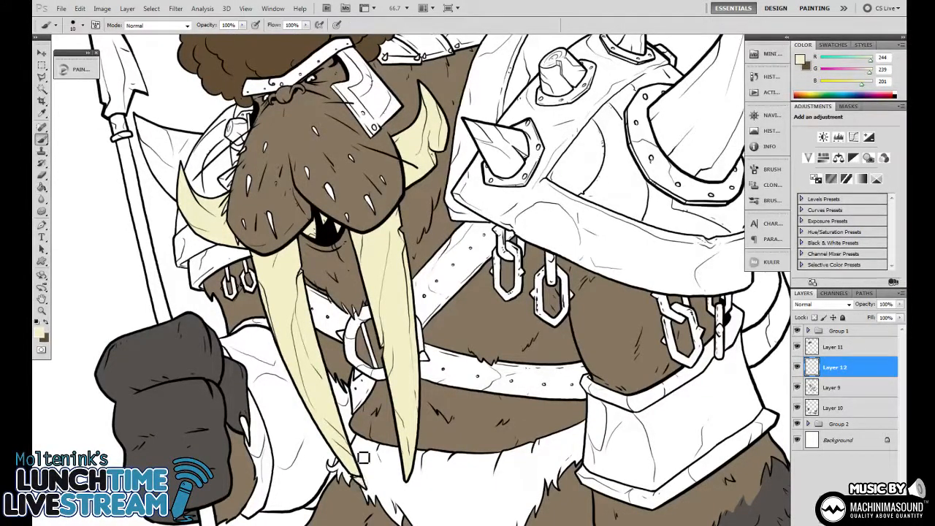
{"action": "left_click_drag", "start_coordinate": [394, 273], "coordinate": [393, 290]}
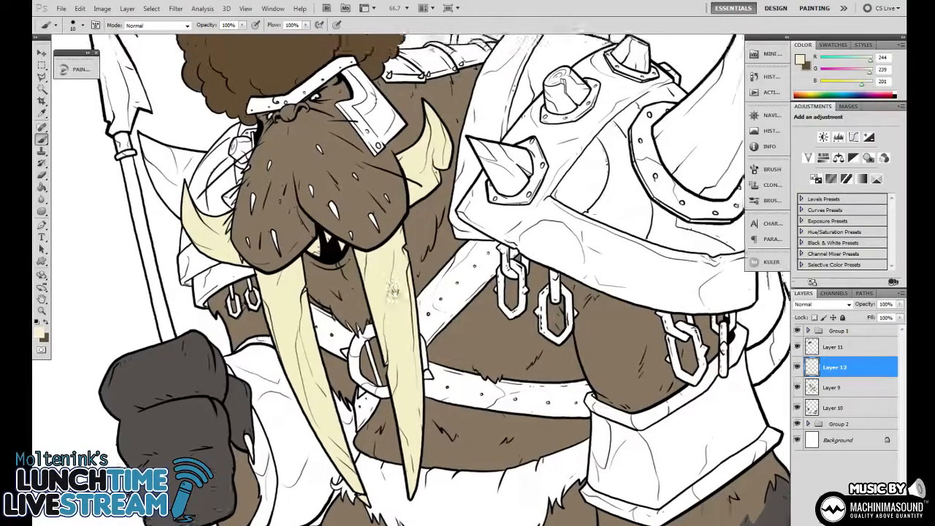
Start a Hue/Saturation adjustment on the brown skin of Layer 9 and shift its hue to -19
{"action": "scroll", "coordinate": [393, 291], "scroll_direction": "down", "scroll_amount": 3}
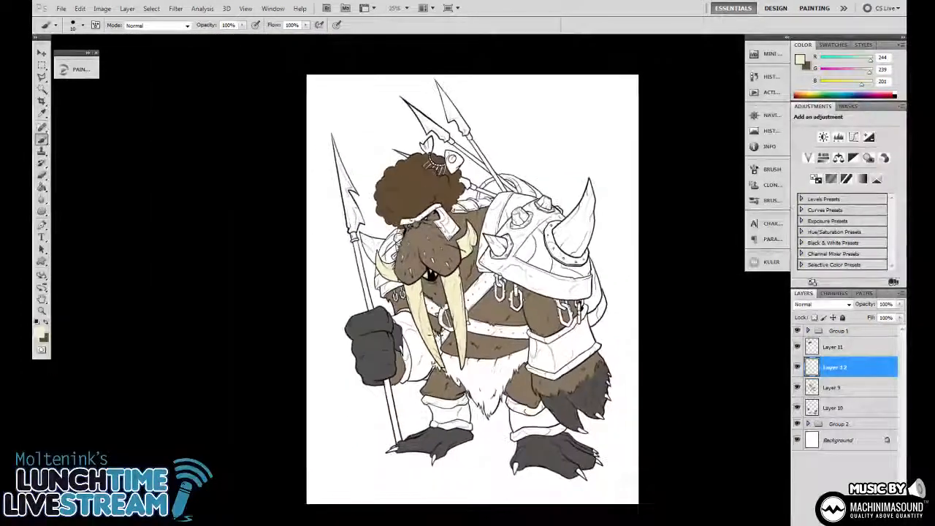
{"action": "left_click", "coordinate": [839, 387]}
{"action": "key", "text": "ctrl+u"}
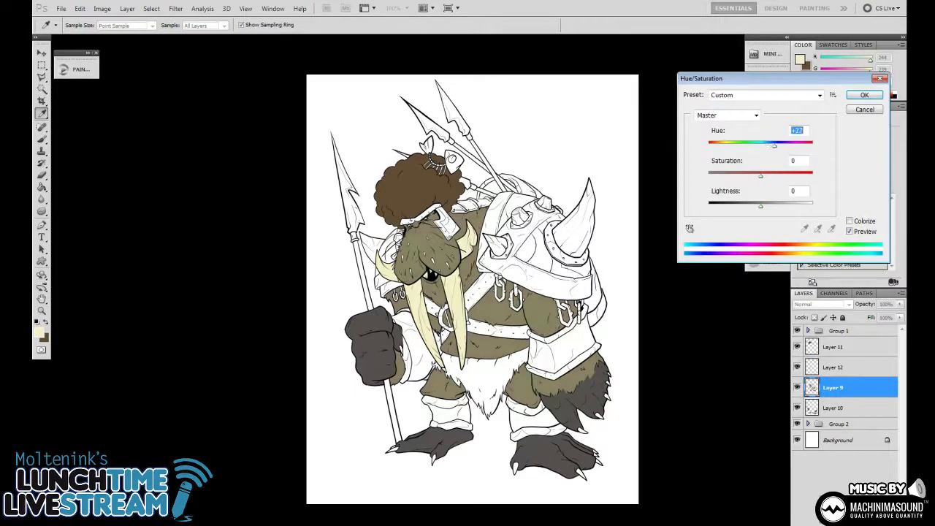
{"action": "key", "text": "Up"}
{"action": "key", "text": "Up"}
{"action": "key", "text": "Up"}
{"action": "key", "text": "Up"}
{"action": "key", "text": "Up"}
{"action": "key", "text": "Up"}
{"action": "key", "text": "Up"}
{"action": "key", "text": "Up"}
{"action": "key", "text": "Up"}
{"action": "key", "text": "Up"}
{"action": "key", "text": "Up"}
{"action": "key", "text": "Up"}
{"action": "key", "text": "Up"}
{"action": "key", "text": "Up"}
{"action": "key", "text": "Up"}
{"action": "key", "text": "Up"}
{"action": "key", "text": "Up"}
{"action": "key", "text": "Up"}
{"action": "key", "text": "Up"}
{"action": "key", "text": "Up"}
{"action": "key", "text": "Up"}
{"action": "key", "text": "Up"}
{"action": "key", "text": "Up"}
{"action": "key", "text": "Up"}
{"action": "key", "text": "Up"}
{"action": "key", "text": "Up"}
{"action": "key", "text": "Up"}
{"action": "key", "text": "Up"}
{"action": "key", "text": "Up"}
{"action": "key", "text": "Up"}
{"action": "key", "text": "Up"}
{"action": "key", "text": "Up"}
{"action": "key", "text": "Up"}
{"action": "key", "text": "Up"}
{"action": "key", "text": "Up"}
{"action": "key", "text": "Up"}
{"action": "key", "text": "Up"}
{"action": "key", "text": "Up"}
{"action": "key", "text": "Up"}
{"action": "key", "text": "Up"}
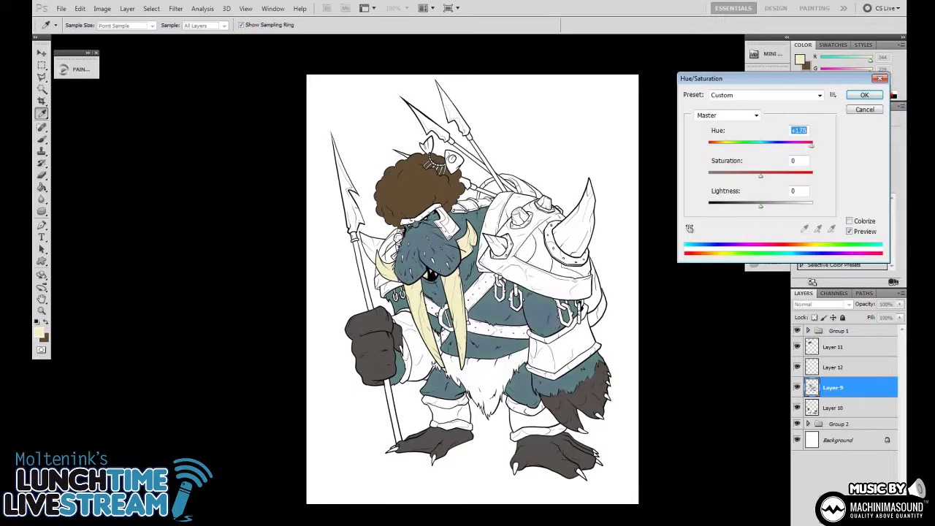
{"action": "key", "text": "shift+Down"}
{"action": "key", "text": "shift+Down"}
{"action": "key", "text": "shift+Down"}
{"action": "key", "text": "shift+Down"}
{"action": "key", "text": "shift+Down"}
{"action": "key", "text": "shift+Down"}
{"action": "key", "text": "shift+Down"}
{"action": "key", "text": "shift+Down"}
{"action": "key", "text": "shift+Down"}
{"action": "key", "text": "shift+Down"}
{"action": "key", "text": "shift+Down"}
{"action": "key", "text": "shift+Down"}
{"action": "key", "text": "shift+Down"}
{"action": "key", "text": "shift+Down"}
{"action": "key", "text": "shift+Down"}
{"action": "key", "text": "shift+Down"}
{"action": "key", "text": "shift+Down"}
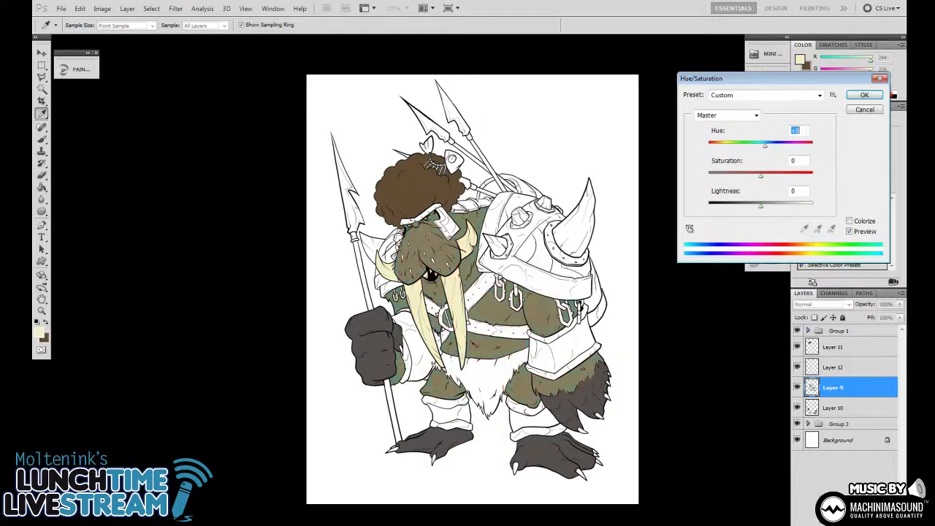
{"action": "key", "text": "shift+Down"}
{"action": "key", "text": "shift+Down"}
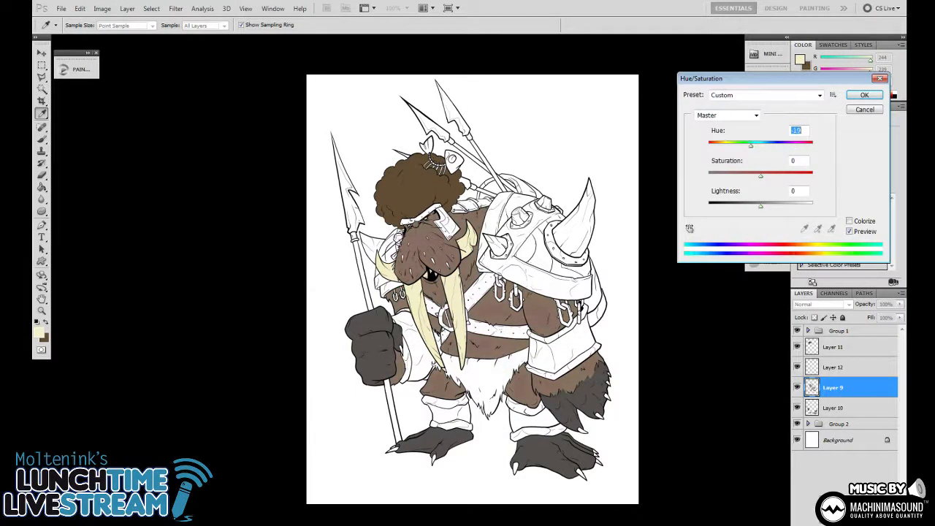
Try out purple and other strongly negative hue shifts on the Layer 9 skin
{"action": "key", "text": "shift+Down"}
{"action": "key", "text": "shift+Down"}
{"action": "key", "text": "shift+Down"}
{"action": "key", "text": "shift+Down"}
{"action": "key", "text": "shift+Down"}
{"action": "key", "text": "shift+Down"}
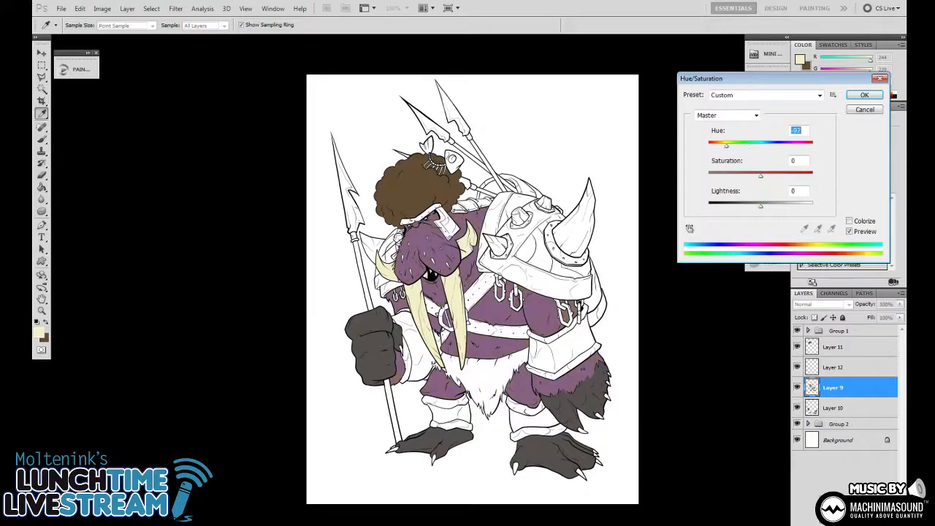
{"action": "key", "text": "shift+Down"}
{"action": "key", "text": "shift+Down"}
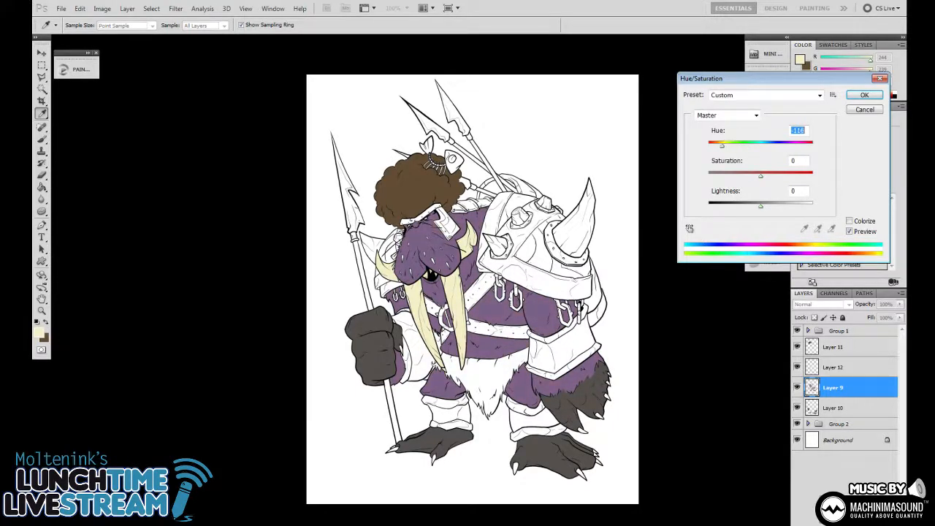
{"action": "key", "text": "shift+Down"}
{"action": "key", "text": "shift+Down"}
{"action": "key", "text": "shift+Down"}
{"action": "key", "text": "shift+Down"}
{"action": "key", "text": "shift+Down"}
{"action": "key", "text": "shift+Down"}
{"action": "key", "text": "shift+Down"}
{"action": "key", "text": "shift+Up"}
{"action": "key", "text": "shift+Up"}
{"action": "key", "text": "shift+Up"}
{"action": "key", "text": "shift+Up"}
{"action": "key", "text": "shift+Up"}
{"action": "key", "text": "shift+Up"}
{"action": "key", "text": "shift+Up"}
{"action": "key", "text": "shift+Up"}
{"action": "key", "text": "shift+Up"}
{"action": "key", "text": "shift+Up"}
{"action": "key", "text": "shift+Up"}
{"action": "key", "text": "shift+Up"}
{"action": "key", "text": "shift+Up"}
{"action": "key", "text": "shift+Up"}
{"action": "key", "text": "shift+Up"}
{"action": "key", "text": "shift+Up"}
{"action": "key", "text": "shift+Up"}
{"action": "key", "text": "shift+Up"}
{"action": "key", "text": "shift+Up"}
{"action": "key", "text": "shift+Up"}
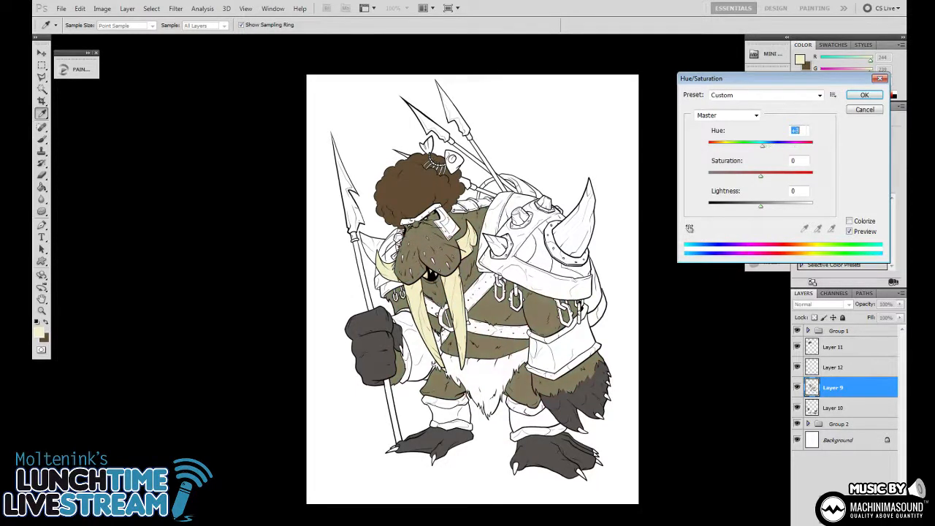
Set the hue of the Layer 9 skin to -19 and its lightness to -19, and apply the adjustment
{"action": "key", "text": "shift+Down"}
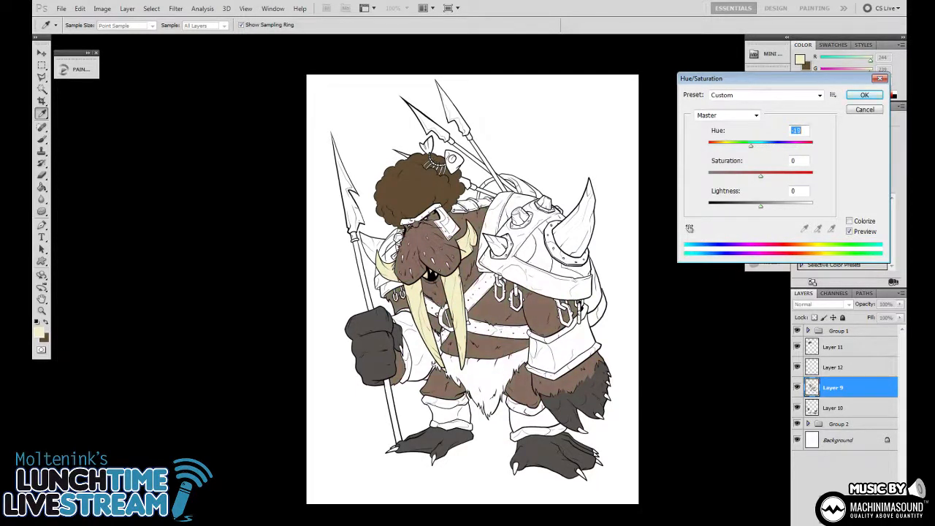
{"action": "left_click_drag", "start_coordinate": [760, 206], "coordinate": [758, 206]}
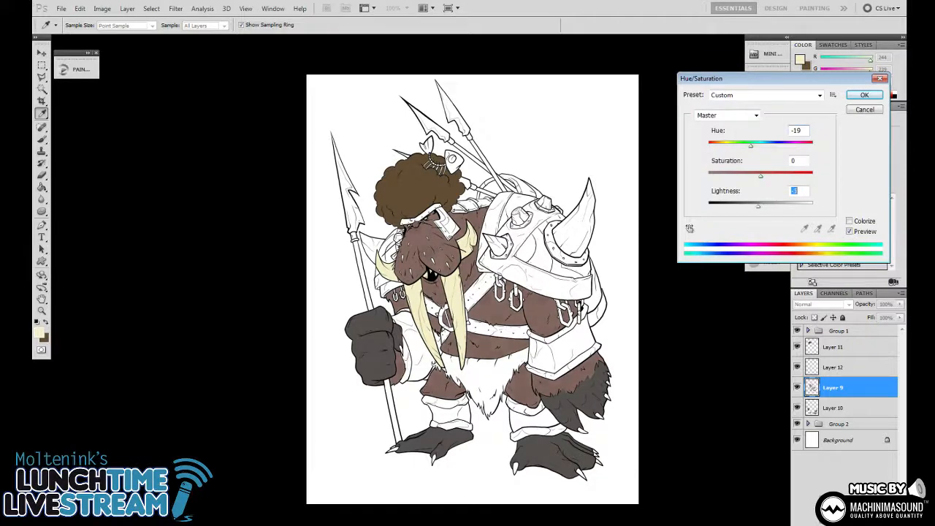
{"action": "key", "text": "shift+Down"}
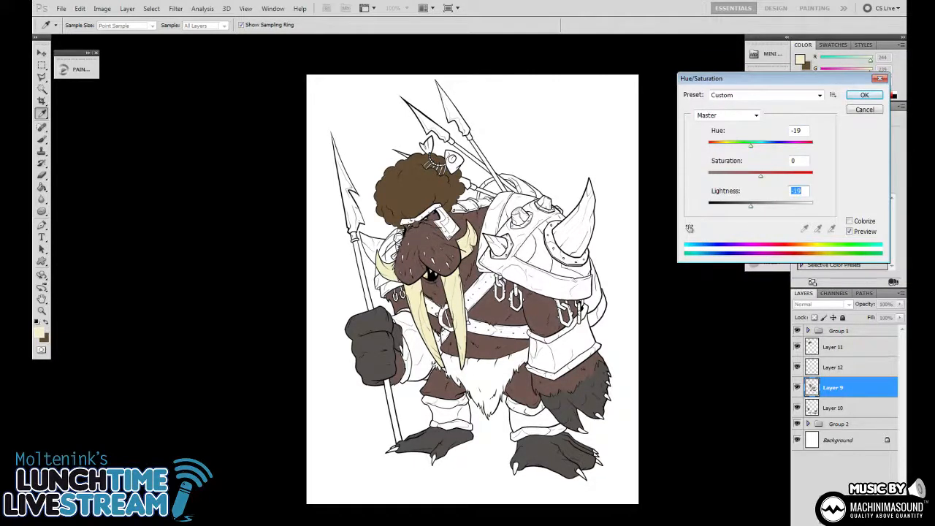
{"action": "key", "text": "ctrl+plus"}
{"action": "key", "text": "Return"}
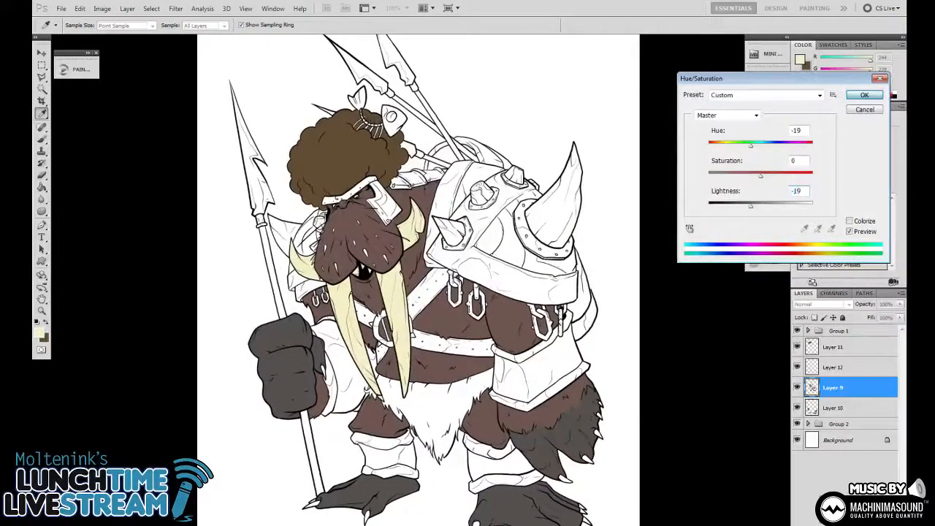
{"action": "left_click_drag", "start_coordinate": [652, 260], "coordinate": [645, 248]}
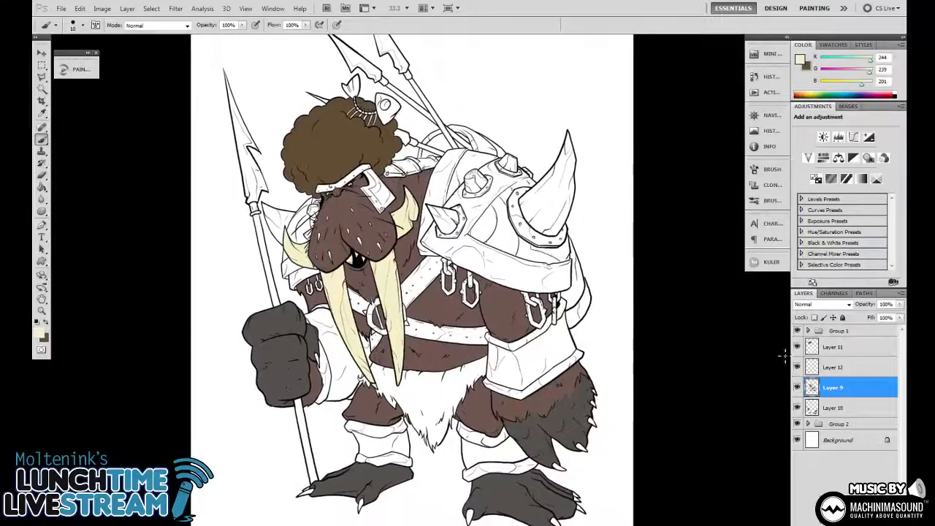
Shift the hue of the hair on Layer 11 to -27 with a Hue/Saturation adjustment to make it reddish brown
{"action": "left_click", "coordinate": [832, 348]}
{"action": "key", "text": "ctrl+u"}
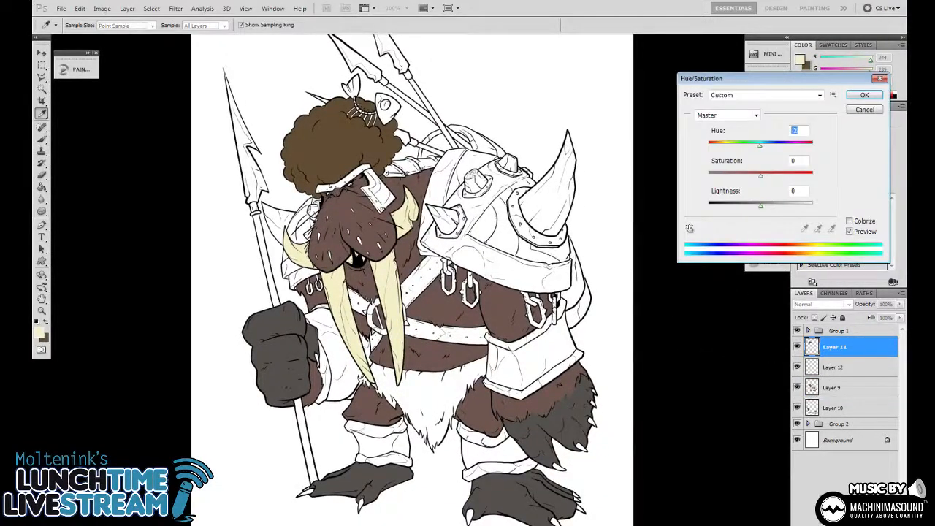
{"action": "key", "text": "Down"}
{"action": "key", "text": "Down"}
{"action": "key", "text": "Down"}
{"action": "key", "text": "Down"}
{"action": "key", "text": "Down"}
{"action": "key", "text": "Down"}
{"action": "key", "text": "Down"}
{"action": "key", "text": "Down"}
{"action": "key", "text": "Down"}
{"action": "key", "text": "Down"}
{"action": "key", "text": "Down"}
{"action": "key", "text": "Down"}
{"action": "key", "text": "Down"}
{"action": "key", "text": "Down"}
{"action": "key", "text": "Down"}
{"action": "key", "text": "Down"}
{"action": "key", "text": "Down"}
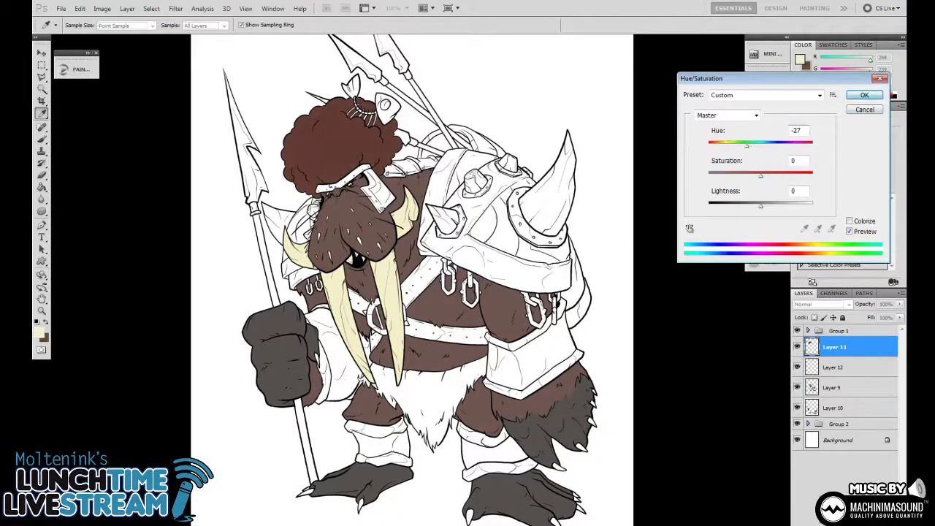
{"action": "key", "text": "Return"}
{"action": "key", "text": "b"}
Examine the recoloured hair and skin against the tusks and hands, both close up and on the whole figure
{"action": "left_click_drag", "start_coordinate": [631, 204], "coordinate": [575, 292]}
{"action": "key", "text": "ctrl+plus"}
{"action": "key", "text": "ctrl+plus"}
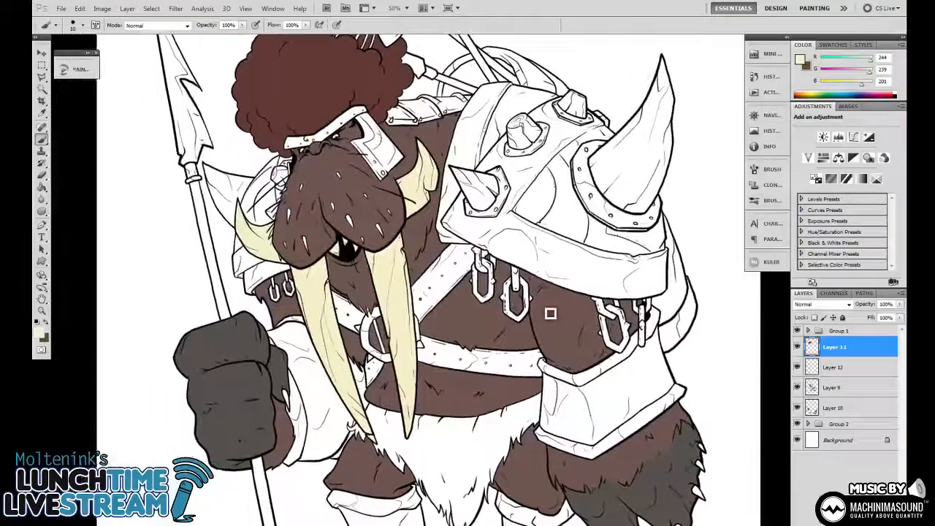
{"action": "key", "text": "ctrl+minus"}
{"action": "key", "text": "ctrl+plus"}
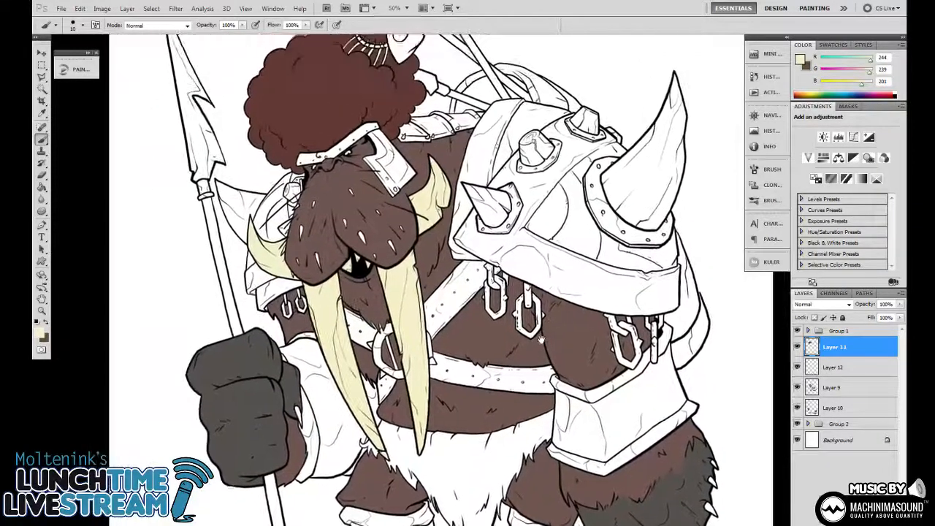
{"action": "key", "text": "ctrl+minus"}
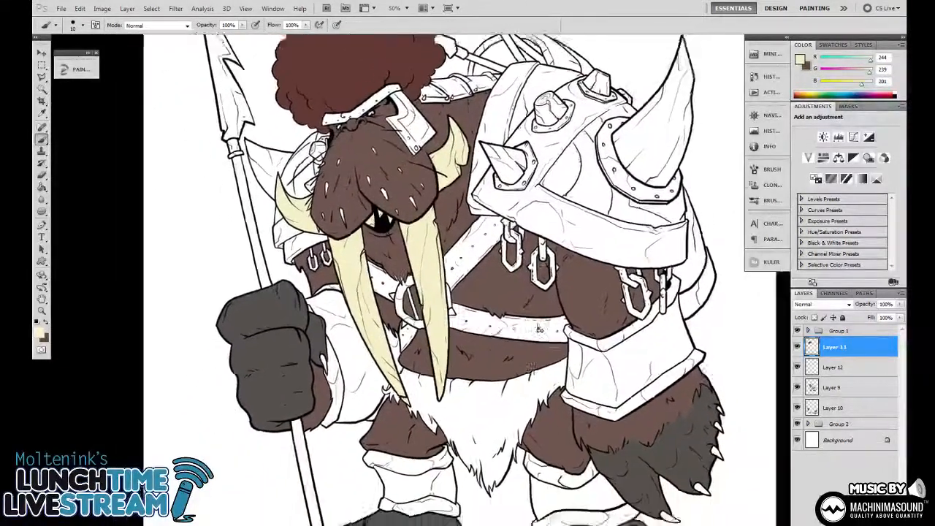
{"action": "key", "text": "ctrl+plus"}
{"action": "key", "text": "ctrl+minus"}
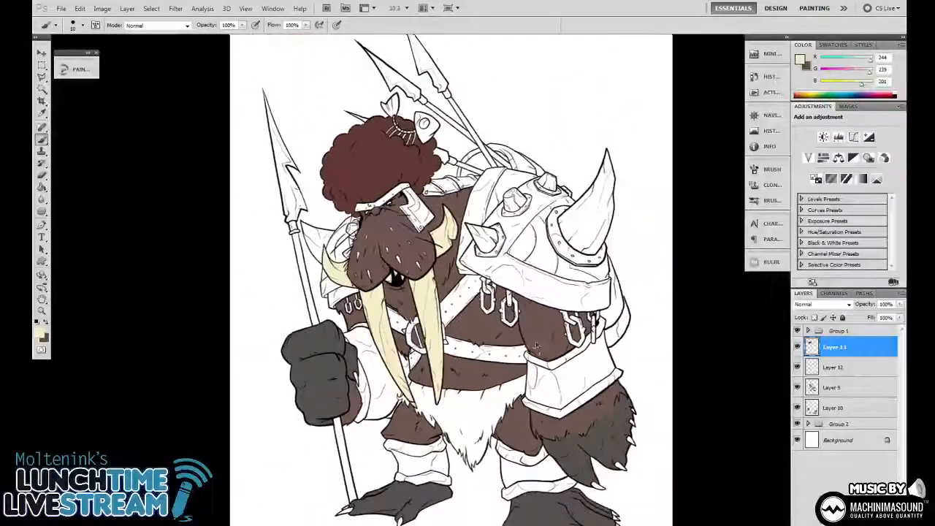
{"action": "key", "text": "ctrl+plus"}
{"action": "key", "text": "ctrl+plus"}
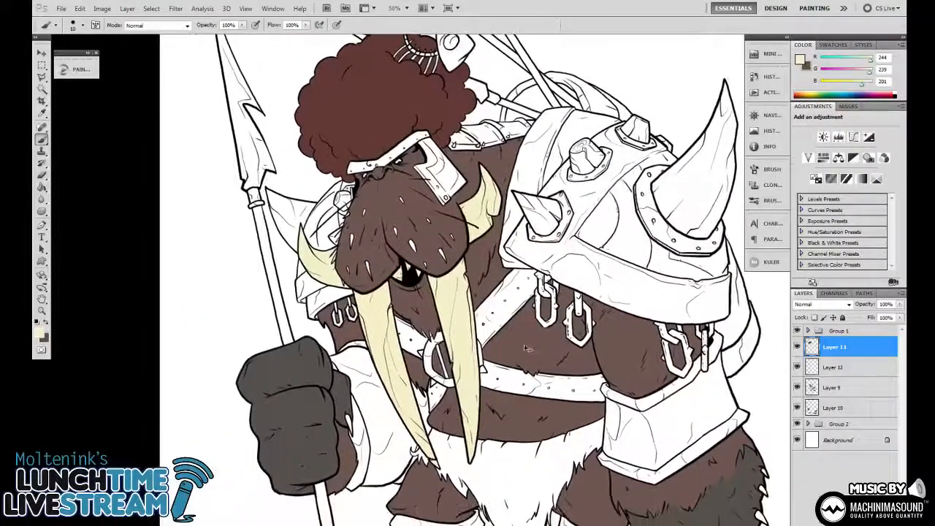
{"action": "key", "text": "ctrl+minus"}
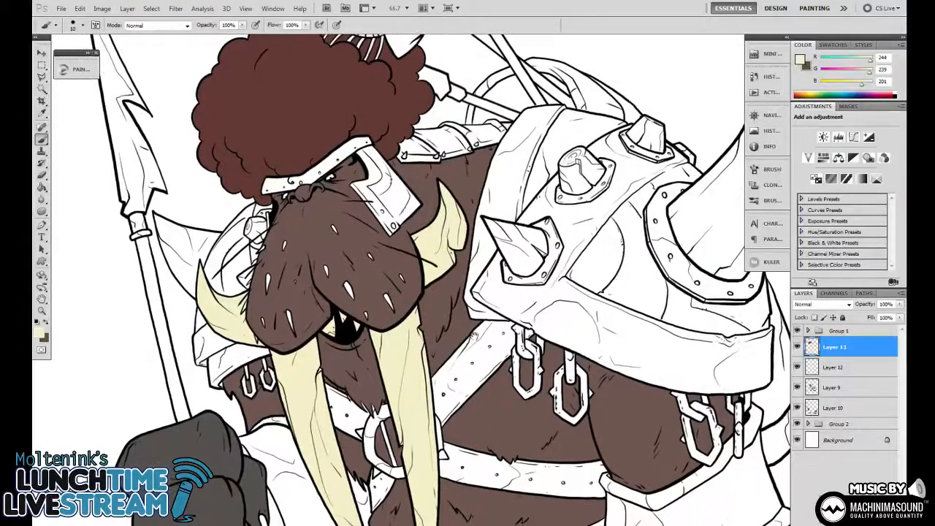
{"action": "left_click_drag", "start_coordinate": [466, 333], "coordinate": [438, 248]}
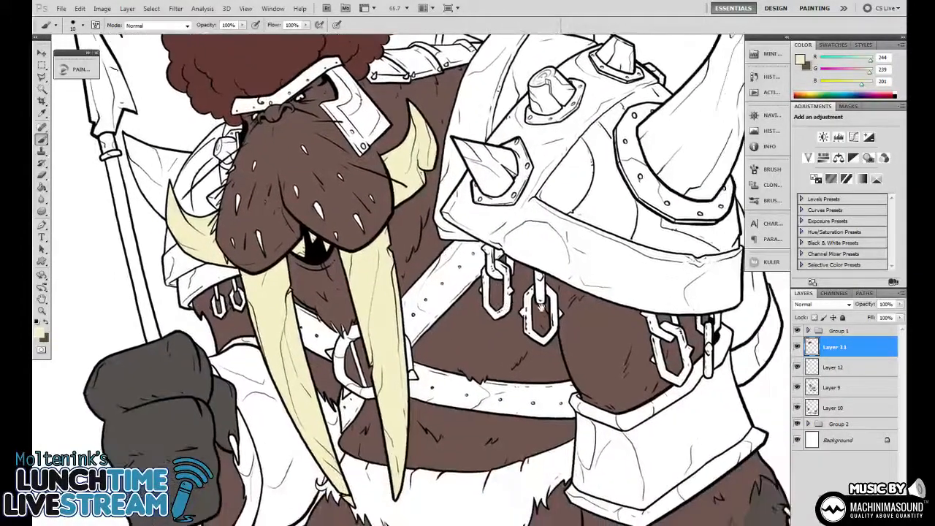
{"action": "key", "text": "ctrl+minus"}
{"action": "key", "text": "ctrl+minus"}
{"action": "key", "text": "ctrl+minus"}
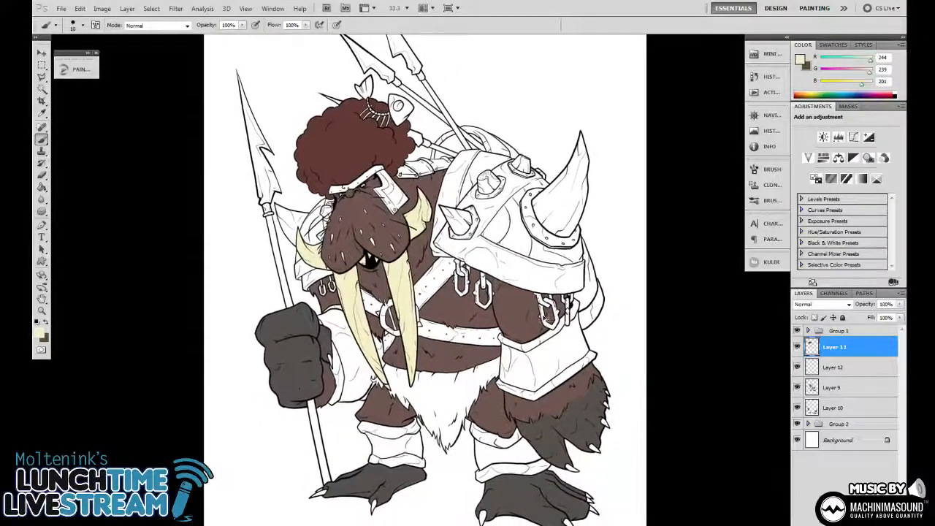
{"action": "key", "text": "ctrl+plus"}
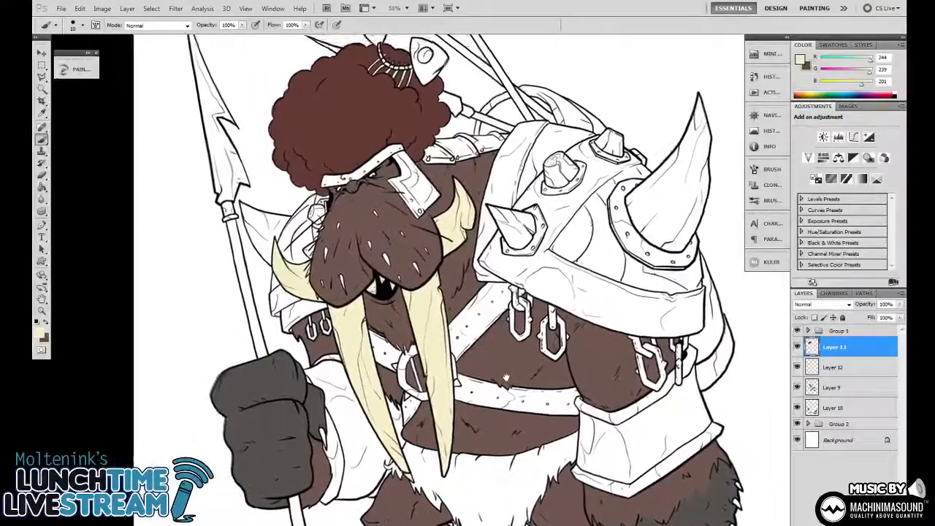
Sample the snout brown, desaturate it to the grey RGB 109, 105, 103, and add a new layer above Layer 11
{"action": "key", "text": "ctrl+plus"}
{"action": "key", "text": "ctrl+plus"}
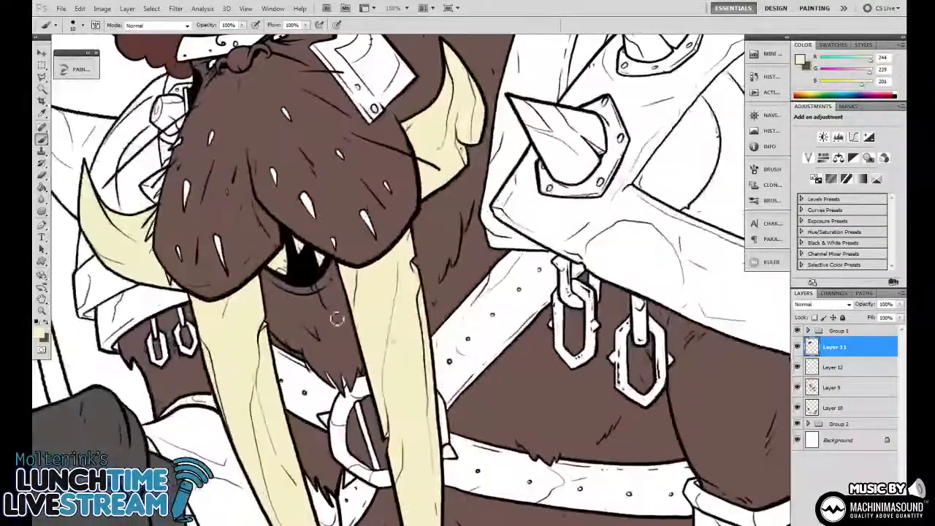
{"action": "left_click", "coordinate": [335, 301], "text": "alt"}
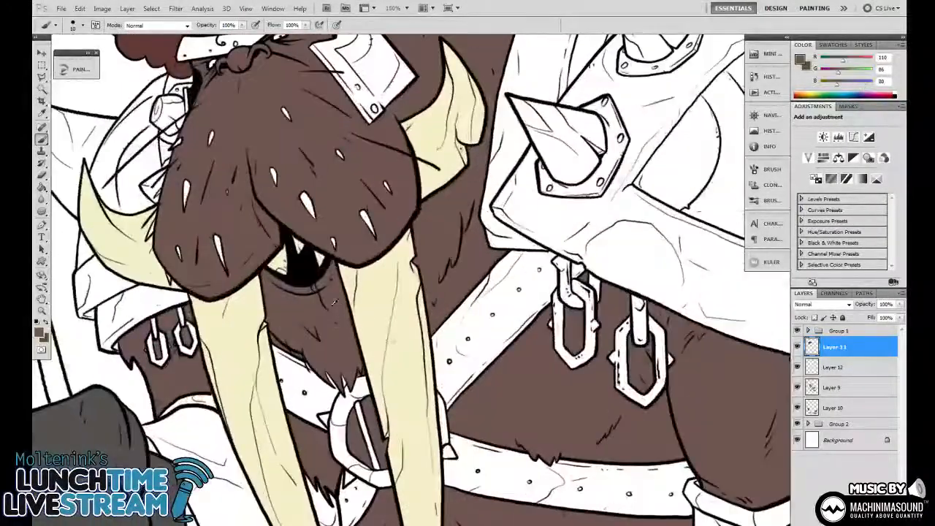
{"action": "left_click", "coordinate": [42, 334]}
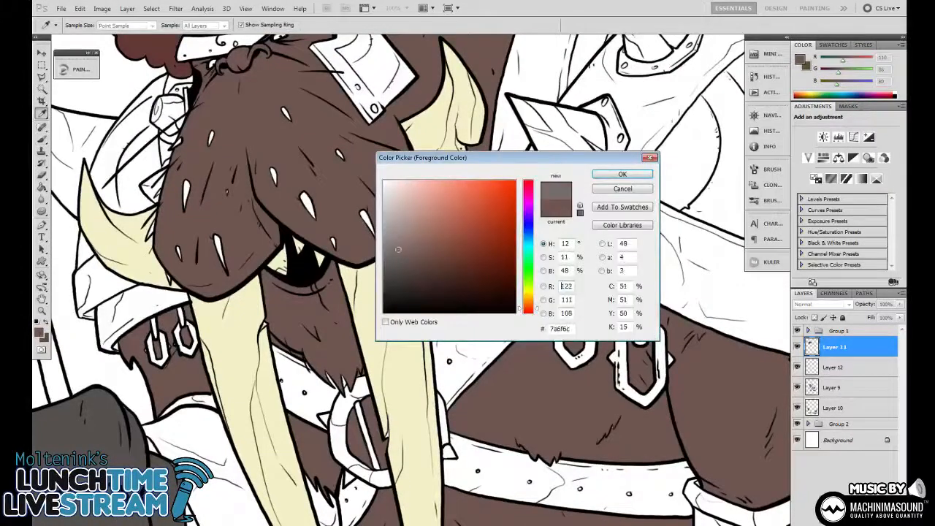
{"action": "left_click_drag", "start_coordinate": [398, 249], "coordinate": [389, 256]}
{"action": "key", "text": "Return"}
{"action": "key", "text": "b"}
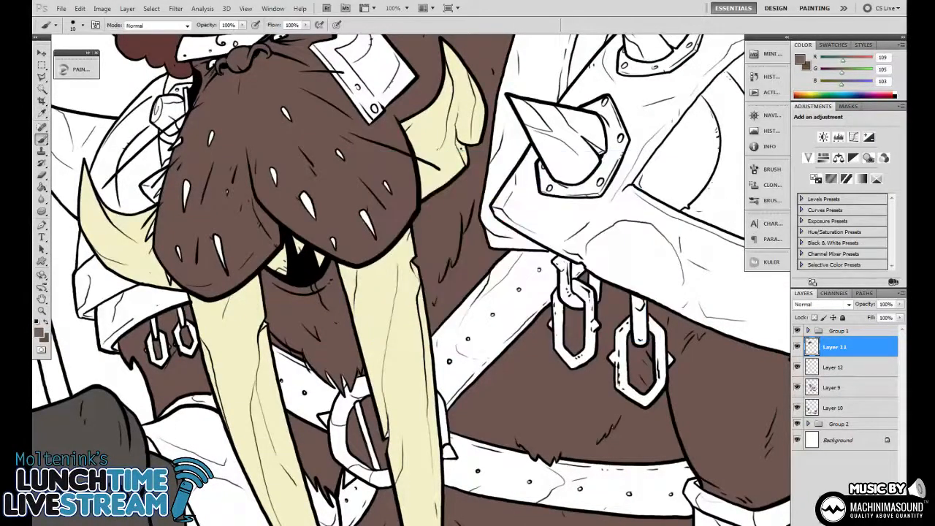
{"action": "key", "text": "ctrl+shift+alt+n"}
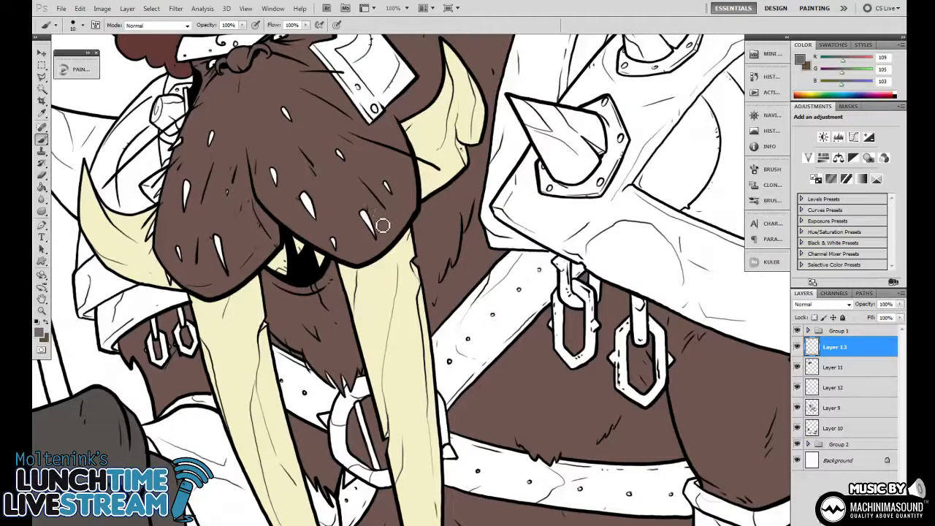
Fill the white whisker spots on the snout half nearer the shoulder armour with the grey on Layer 13
{"action": "key", "text": "g"}
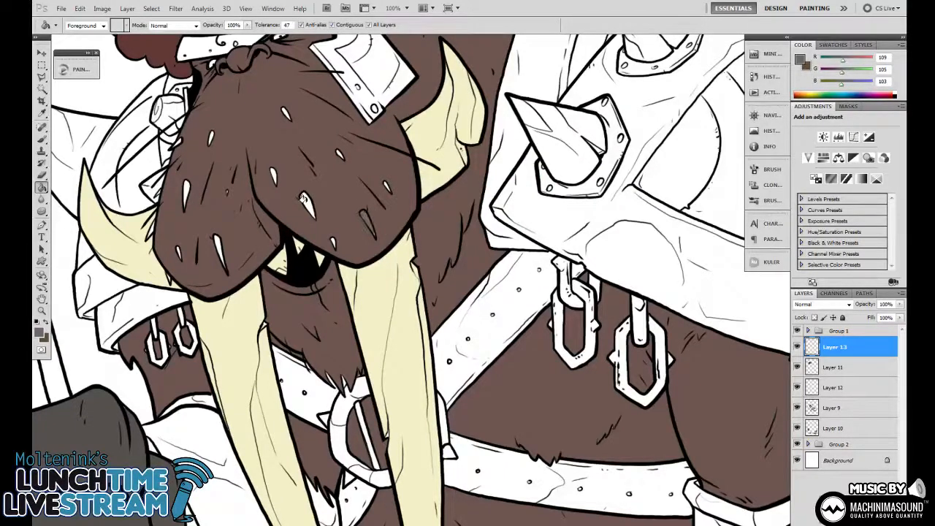
{"action": "left_click", "coordinate": [302, 197]}
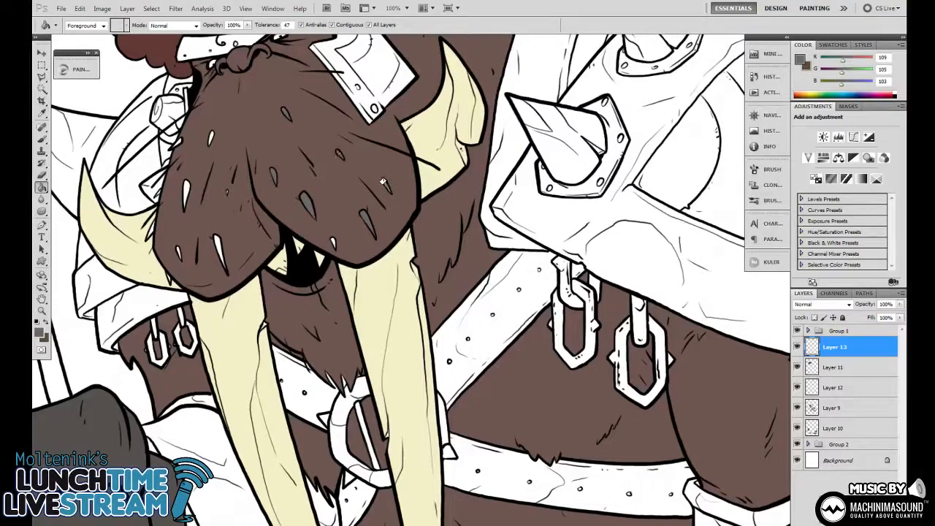
{"action": "key", "text": "b"}
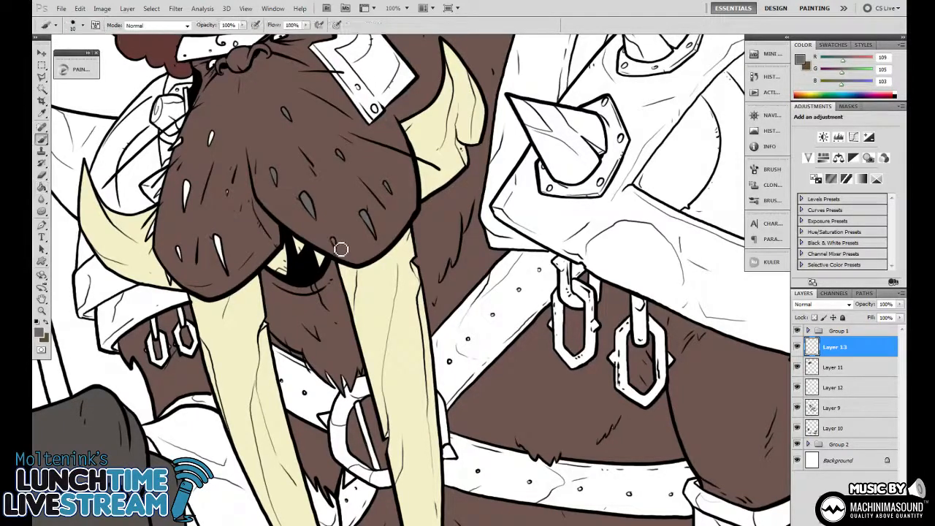
Fill the remaining whisker spots on the snout half nearer the spear with grey and resample the spot grey
{"action": "left_click_drag", "start_coordinate": [226, 141], "coordinate": [340, 182]}
{"action": "key", "text": "g"}
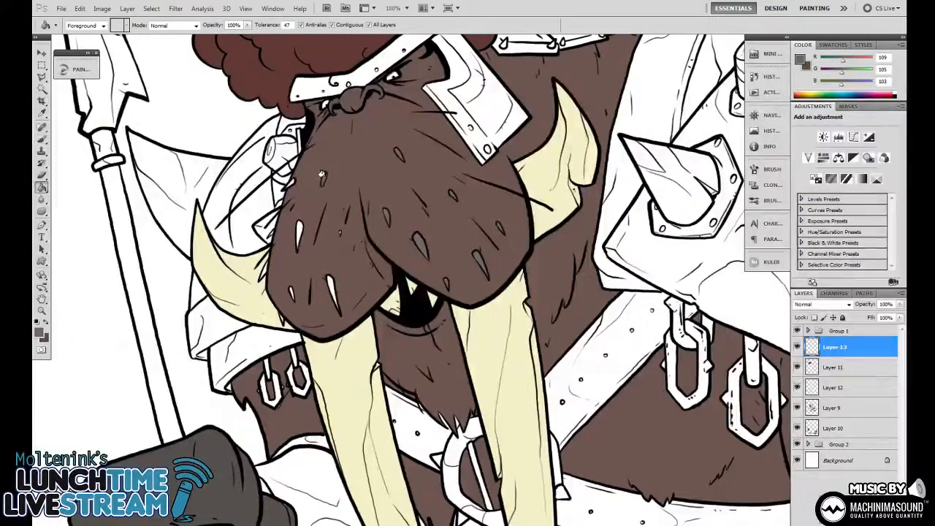
{"action": "left_click", "coordinate": [298, 230]}
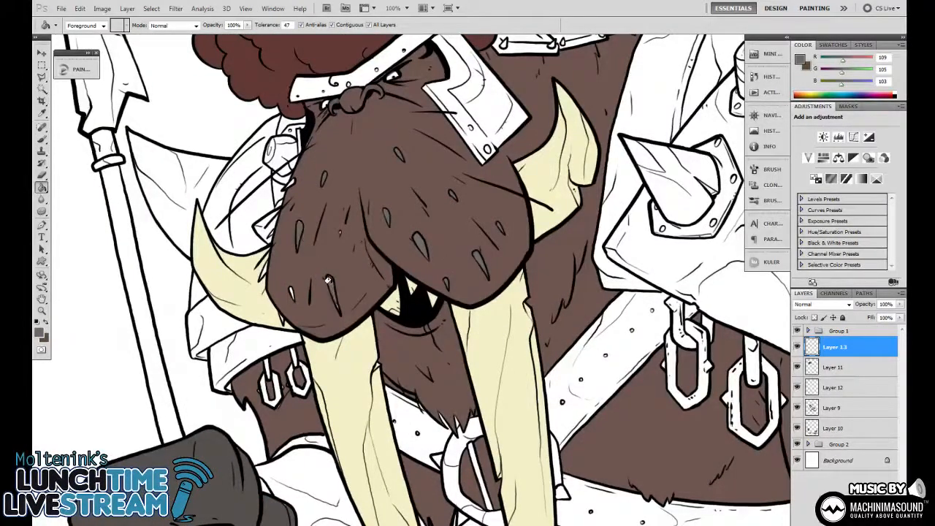
{"action": "key", "text": "b"}
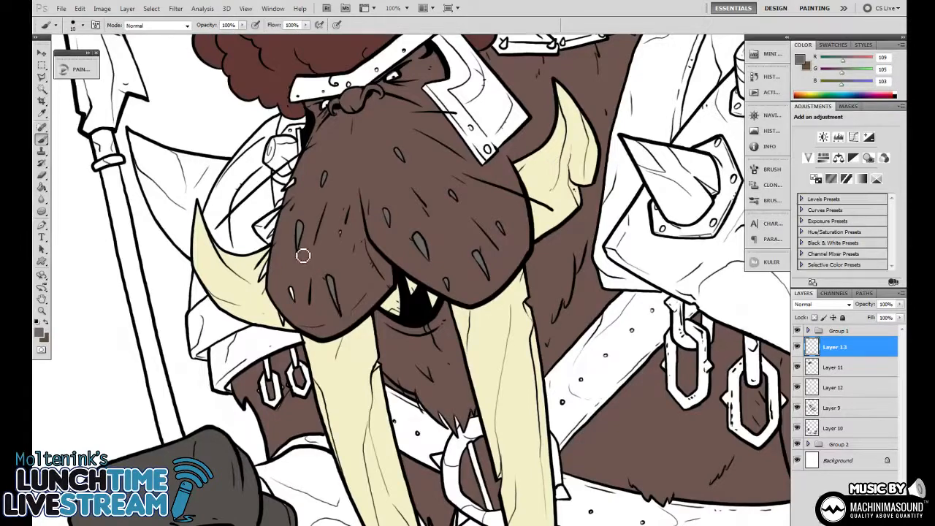
{"action": "left_click_drag", "start_coordinate": [347, 250], "coordinate": [377, 278]}
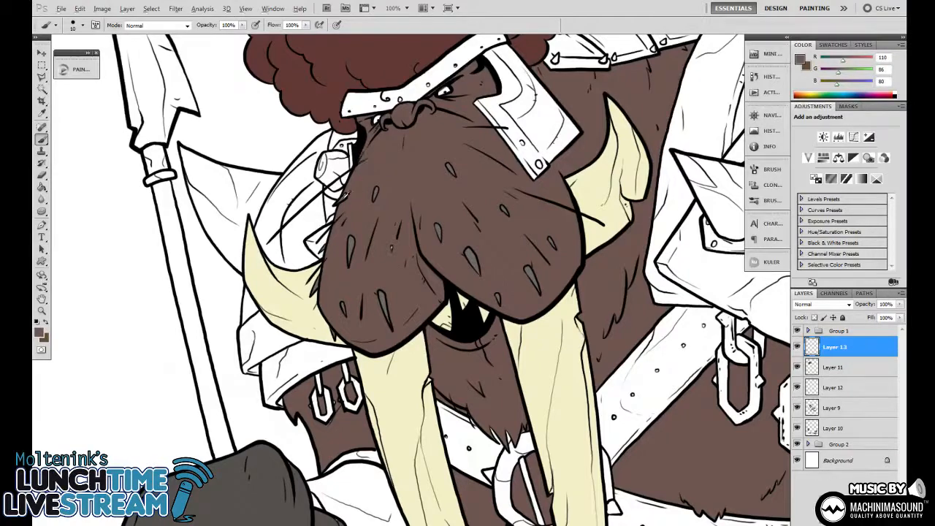
{"action": "left_click", "coordinate": [349, 196], "text": "alt"}
{"action": "scroll", "coordinate": [362, 219], "scroll_direction": "right", "scroll_amount": 2}
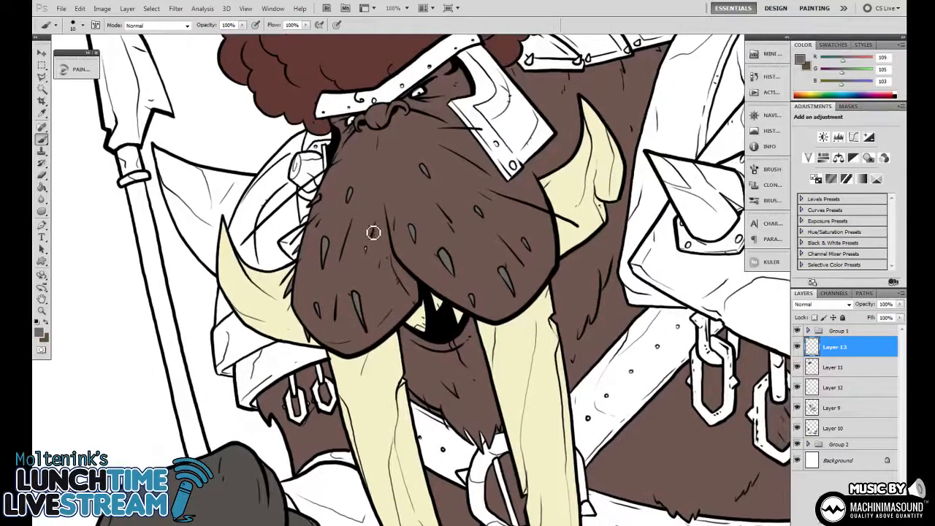
{"action": "left_click_drag", "start_coordinate": [419, 257], "coordinate": [392, 248]}
{"action": "left_click_drag", "start_coordinate": [452, 278], "coordinate": [446, 177]}
{"action": "mouse_move", "coordinate": [487, 243]}
{"action": "left_mouse_down"}
{"action": "mouse_move", "coordinate": [457, 293]}
{"action": "mouse_move", "coordinate": [471, 252]}
{"action": "left_mouse_up"}
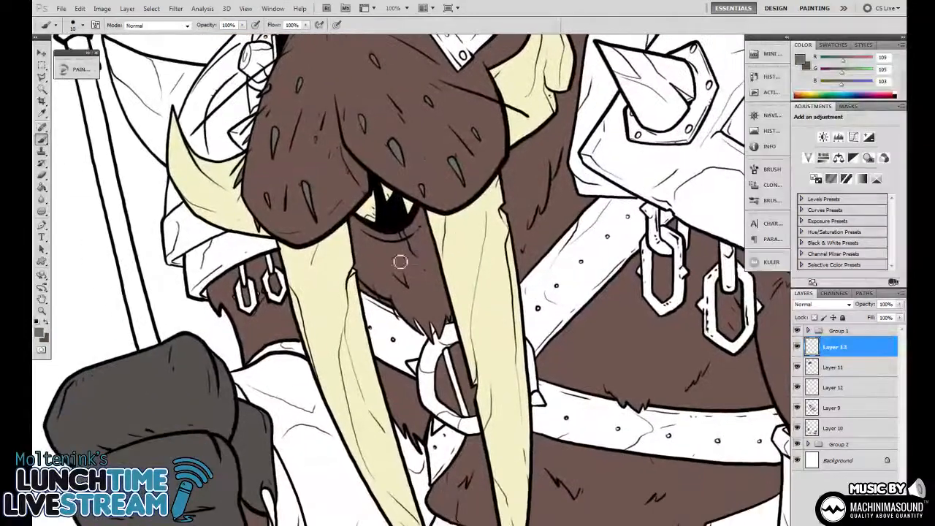
Sample the pale cream of the long tusk as the foreground colour, RGB 244, 240, 201
{"action": "left_click", "coordinate": [357, 281], "text": "alt"}
{"action": "left_click_drag", "start_coordinate": [358, 275], "coordinate": [339, 421]}
{"action": "left_click_drag", "start_coordinate": [438, 183], "coordinate": [400, 225]}
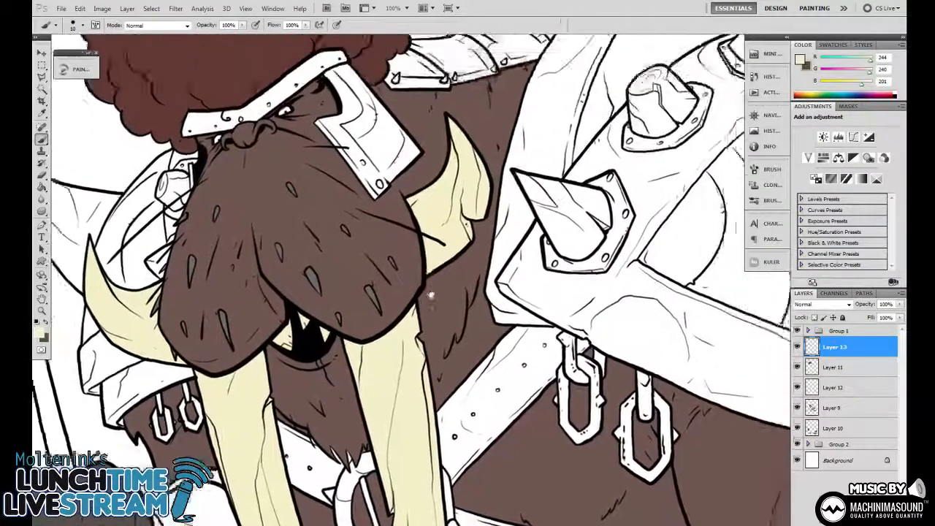
{"action": "mouse_move", "coordinate": [457, 241]}
{"action": "left_mouse_down"}
{"action": "mouse_move", "coordinate": [431, 241]}
{"action": "mouse_move", "coordinate": [510, 280]}
{"action": "left_mouse_up"}
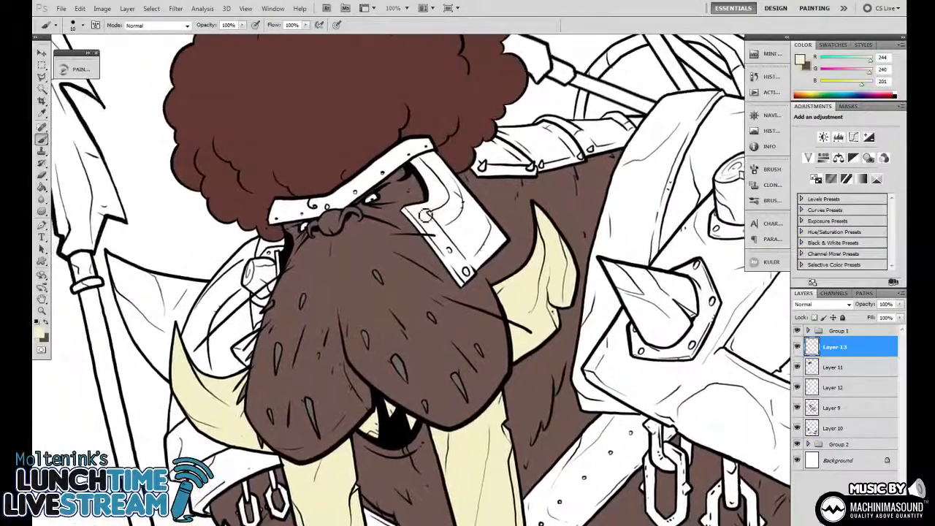
Erase the skin brown over the walrus's eye on Layer 9 with the Eraser
{"action": "left_click", "coordinate": [835, 408]}
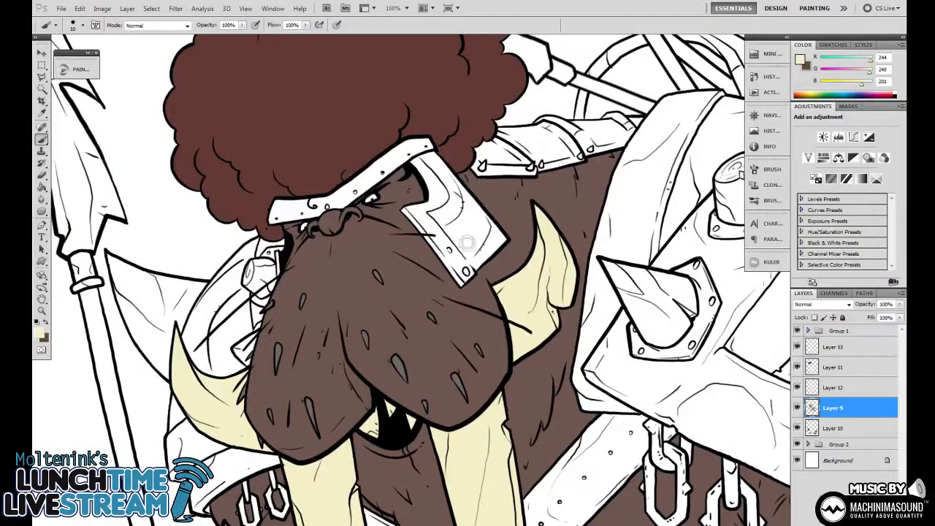
{"action": "key", "text": "e"}
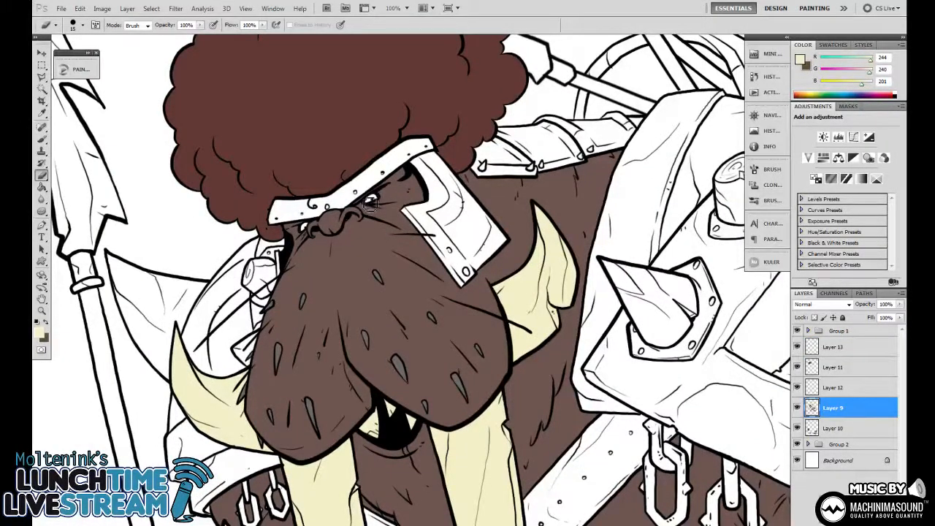
{"action": "key", "text": "ctrl+minus"}
{"action": "key", "text": "ctrl+minus"}
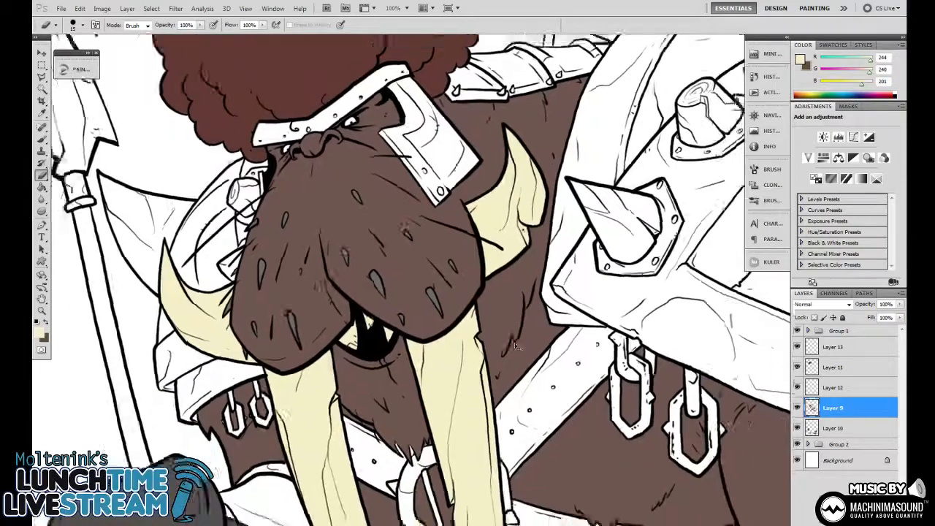
Set the background colour to a warm mid grey, RGB 155, 150, 145
{"action": "mouse_move", "coordinate": [549, 379]}
{"action": "left_mouse_down"}
{"action": "mouse_move", "coordinate": [523, 348]}
{"action": "mouse_move", "coordinate": [532, 398]}
{"action": "mouse_move", "coordinate": [537, 359]}
{"action": "mouse_move", "coordinate": [511, 395]}
{"action": "mouse_move", "coordinate": [486, 398]}
{"action": "mouse_move", "coordinate": [456, 362]}
{"action": "mouse_move", "coordinate": [473, 373]}
{"action": "mouse_move", "coordinate": [489, 343]}
{"action": "left_mouse_up"}
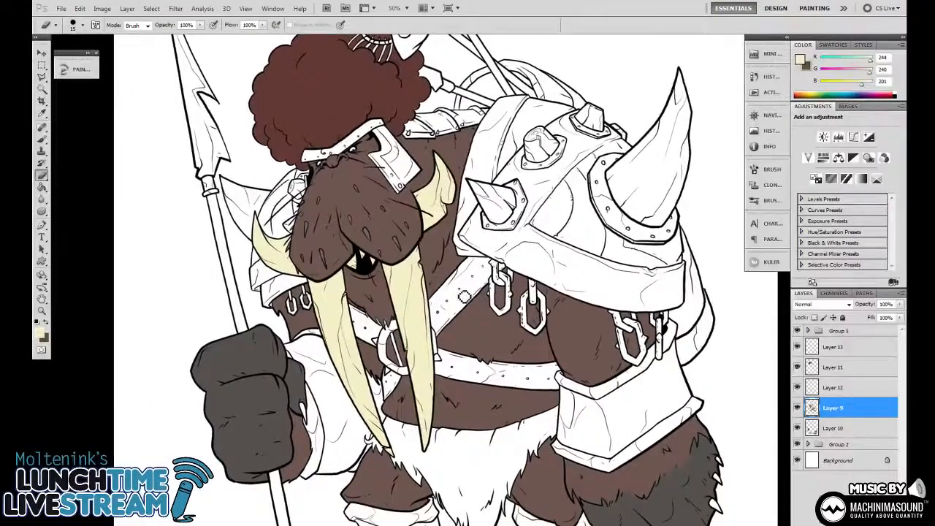
{"action": "mouse_move", "coordinate": [544, 390]}
{"action": "left_mouse_down"}
{"action": "mouse_move", "coordinate": [482, 437]}
{"action": "mouse_move", "coordinate": [474, 415]}
{"action": "mouse_move", "coordinate": [521, 382]}
{"action": "left_mouse_up"}
{"action": "left_click_drag", "start_coordinate": [538, 263], "coordinate": [543, 287]}
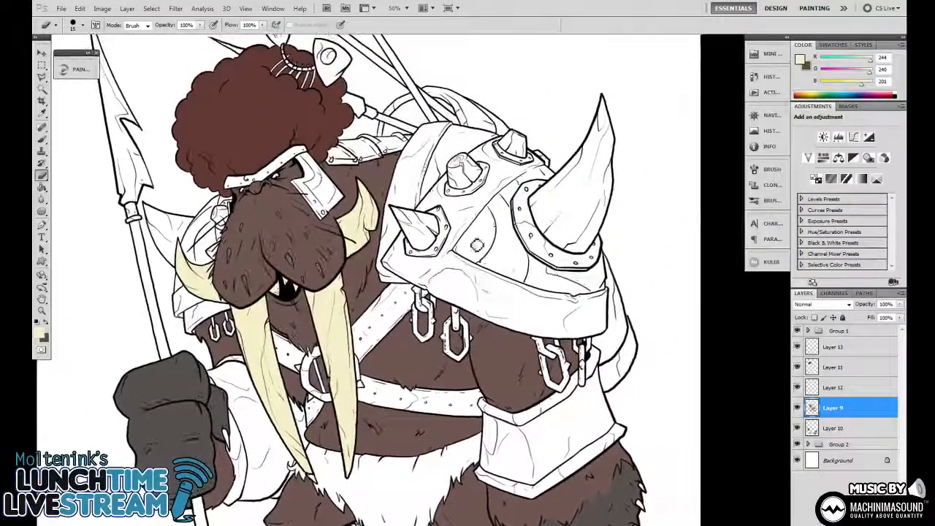
{"action": "left_click", "coordinate": [45, 340]}
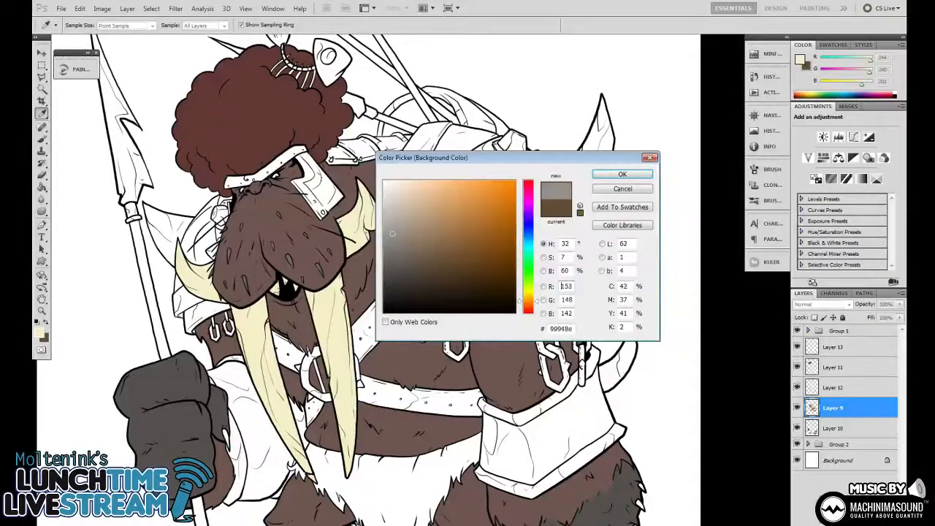
{"action": "left_click_drag", "start_coordinate": [392, 233], "coordinate": [391, 232]}
{"action": "left_click", "coordinate": [640, 176]}
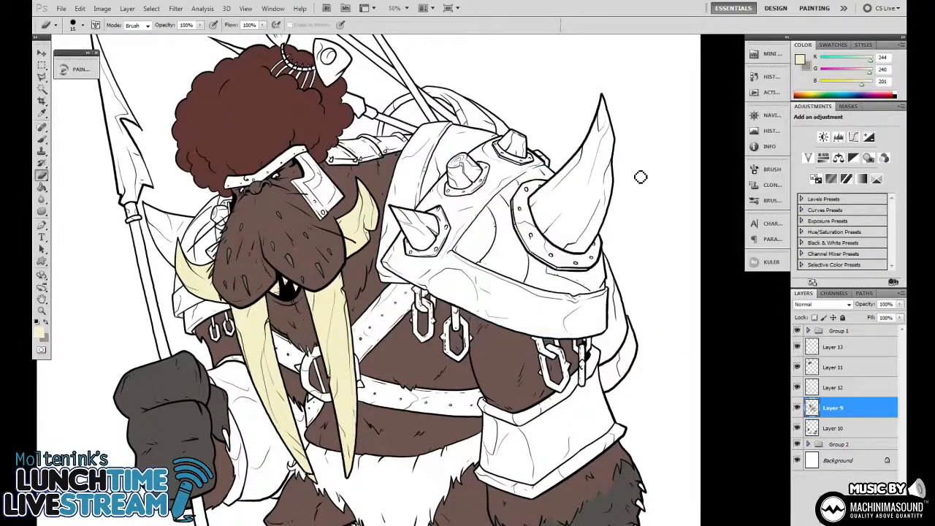
Fill the near shoulder armour's dome, lower band and curved panel with the warm grey on Layer 9 using the Paint Bucket
{"action": "key", "text": "g"}
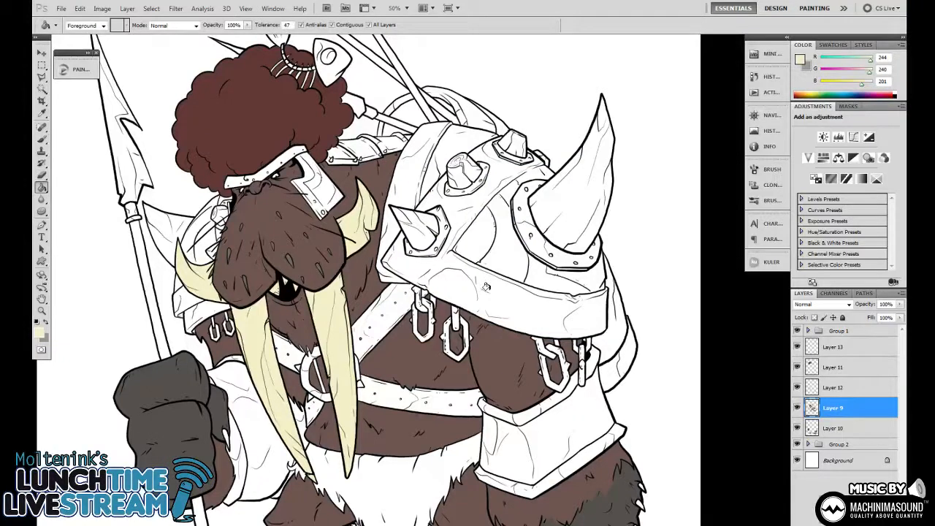
{"action": "left_click", "coordinate": [495, 284]}
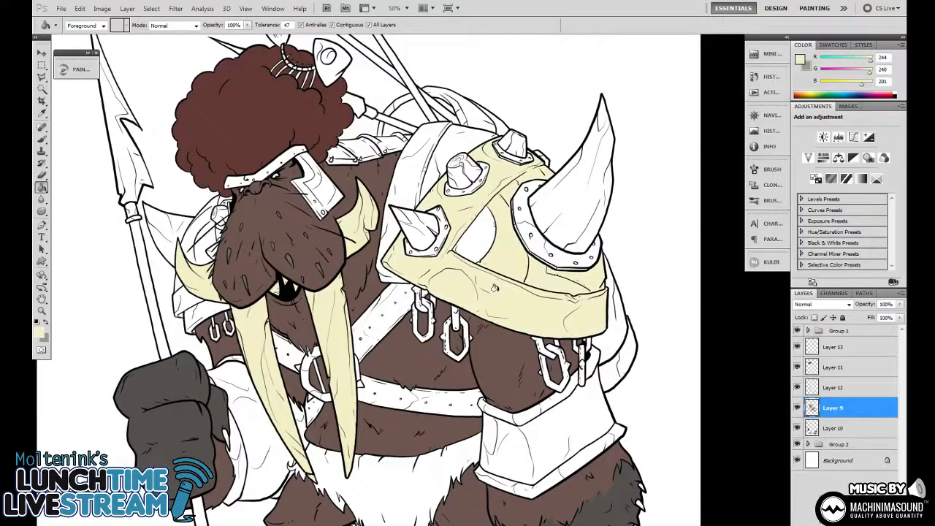
{"action": "key", "text": "x"}
{"action": "left_click", "coordinate": [497, 290]}
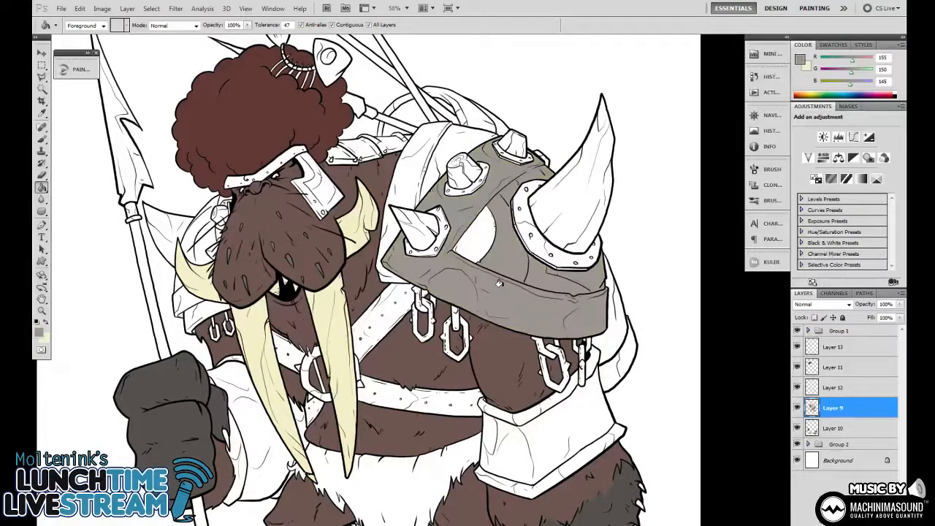
{"action": "left_click", "coordinate": [479, 235]}
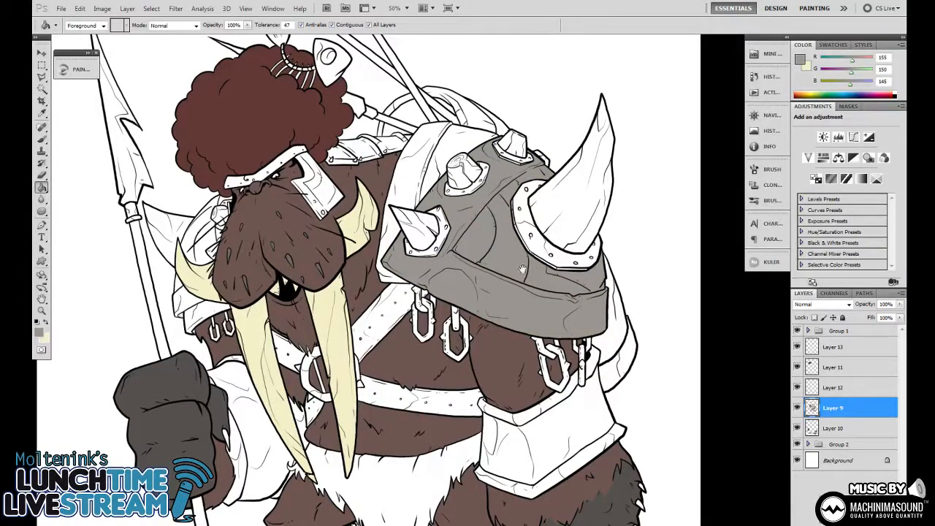
Fill the near shoulder armour's raised collar edge and the far shoulder's armour plate with the same grey
{"action": "scroll", "coordinate": [521, 269], "scroll_direction": "up", "scroll_amount": 2}
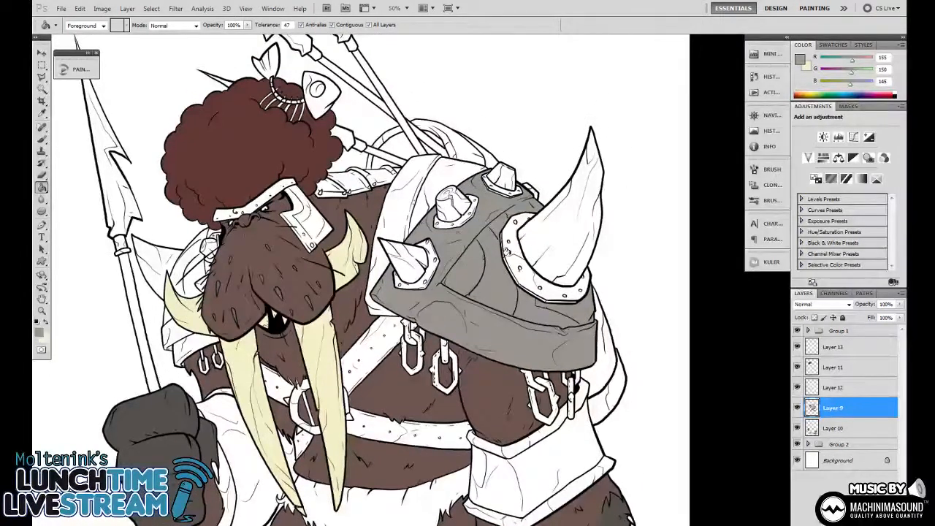
{"action": "left_click_drag", "start_coordinate": [559, 328], "coordinate": [615, 329]}
{"action": "left_click", "coordinate": [443, 213]}
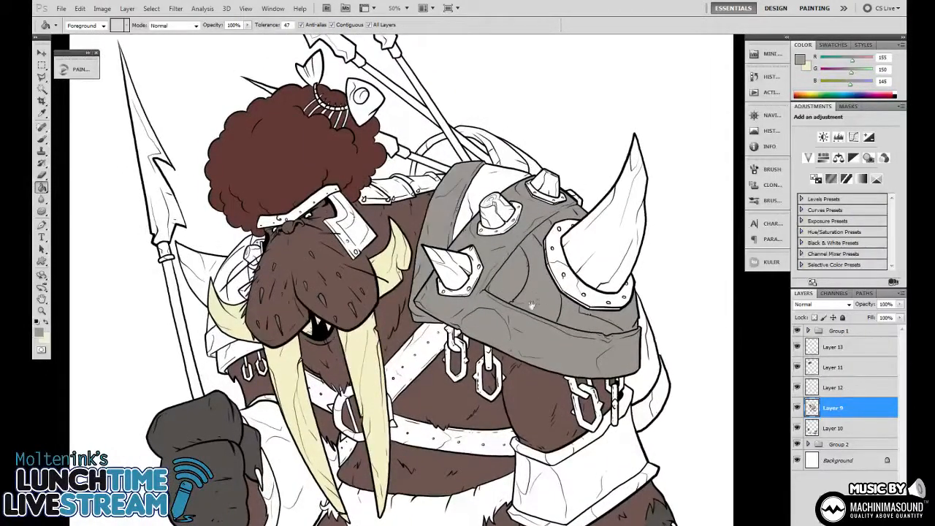
{"action": "left_click_drag", "start_coordinate": [531, 305], "coordinate": [502, 222]}
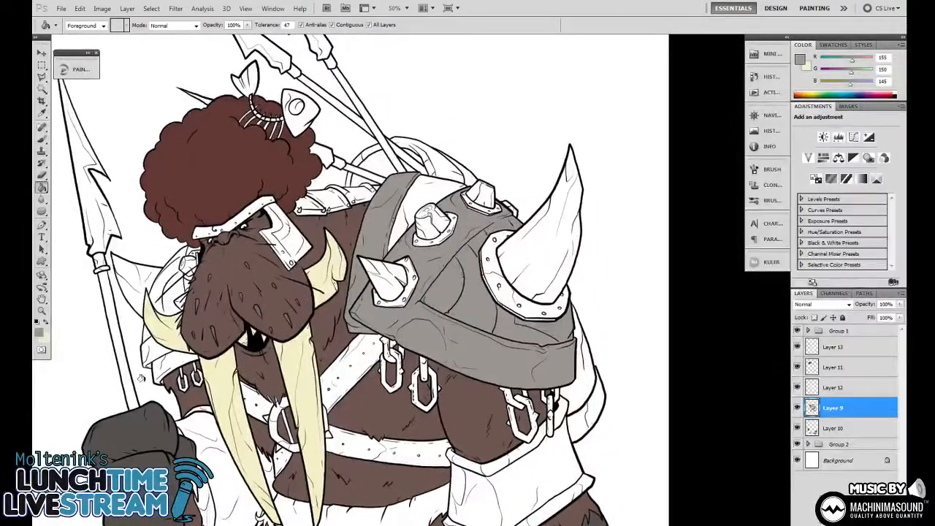
{"action": "left_click_drag", "start_coordinate": [152, 352], "coordinate": [244, 319]}
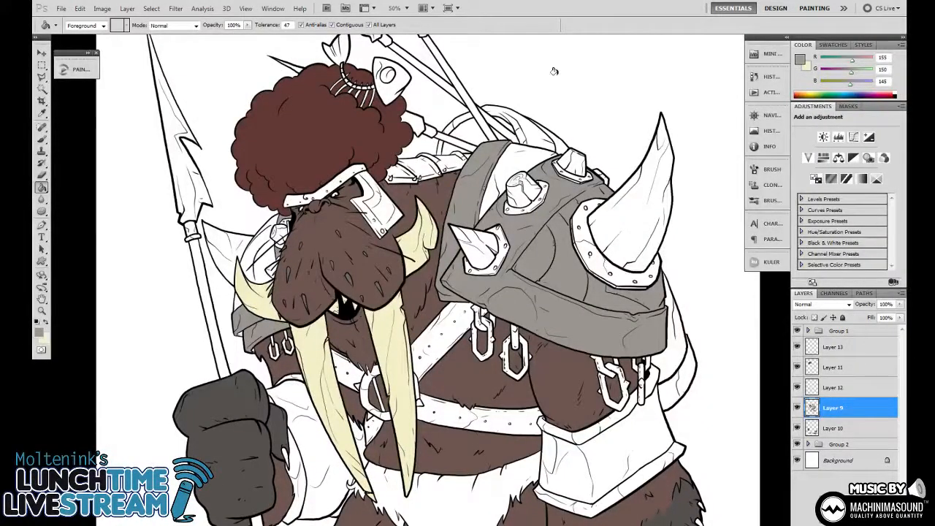
Fill the overlapping plates behind the neck and the face guard's cheek plate and browband with grey
{"action": "left_click", "coordinate": [396, 172]}
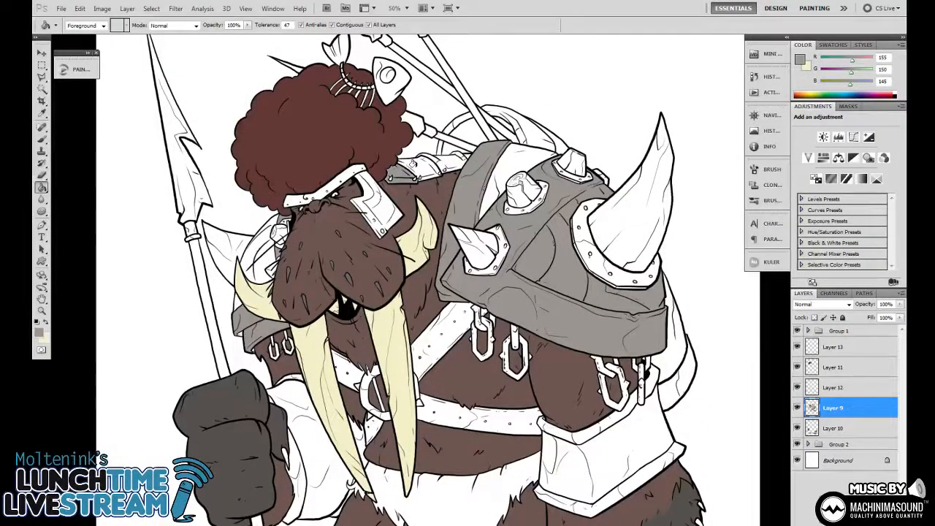
{"action": "left_click", "coordinate": [416, 169]}
{"action": "left_click", "coordinate": [446, 162]}
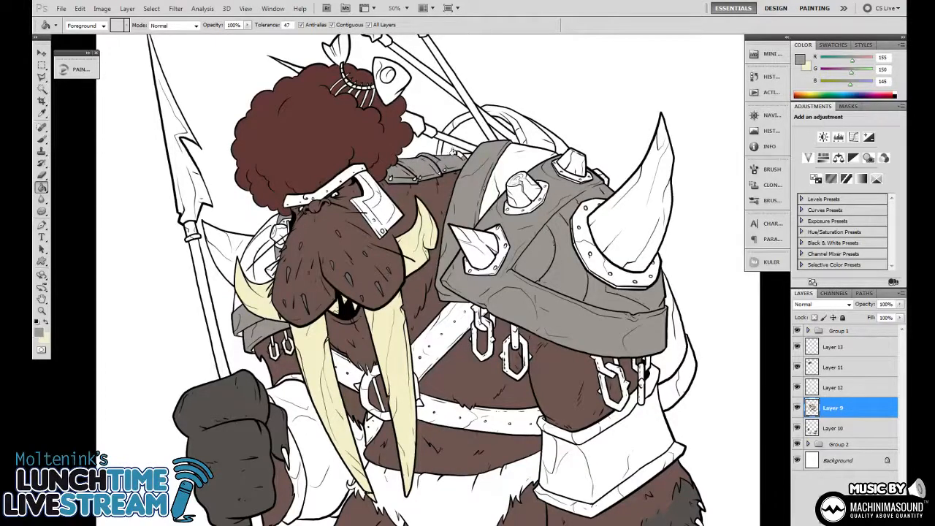
{"action": "left_click", "coordinate": [379, 205]}
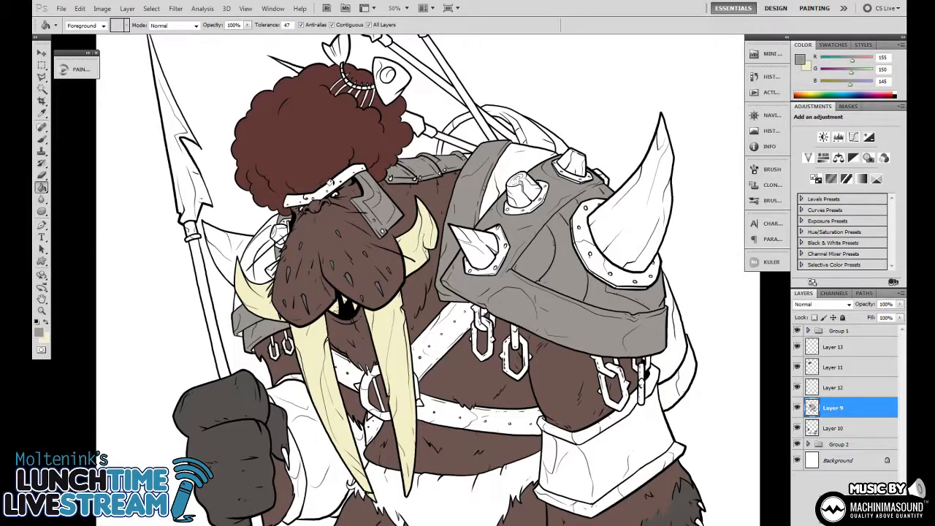
{"action": "left_click", "coordinate": [330, 182]}
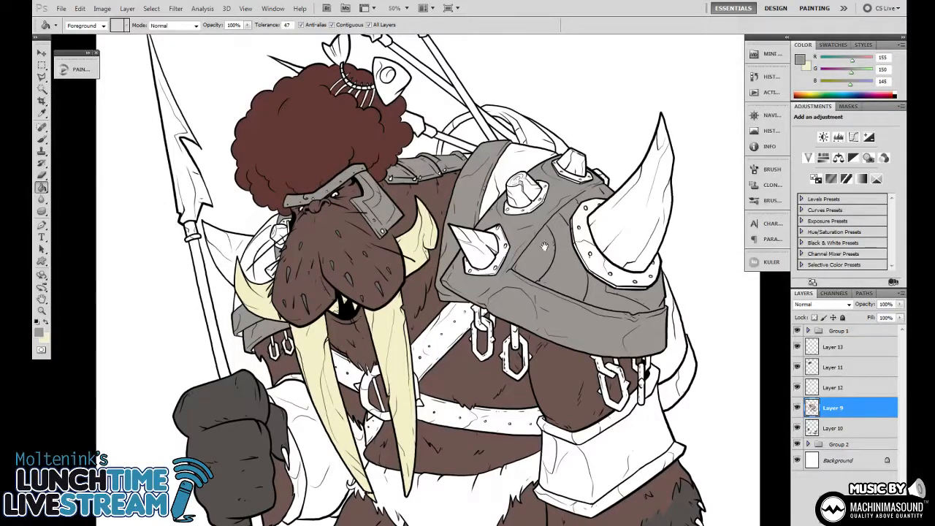
Fill the riveted mounting plates of the three small shoulder spikes and the large horn's base ring with grey
{"action": "left_click_drag", "start_coordinate": [539, 301], "coordinate": [609, 322]}
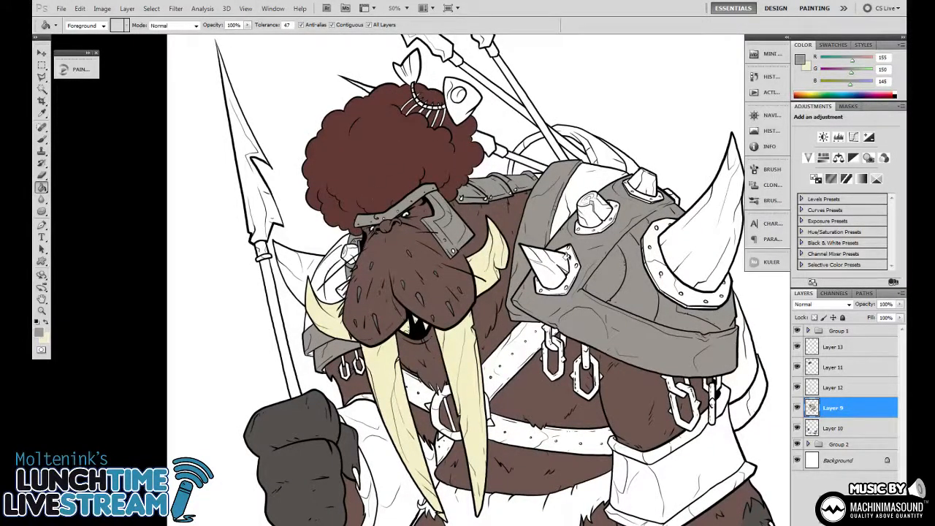
{"action": "left_click", "coordinate": [568, 253]}
{"action": "left_click", "coordinate": [602, 221]}
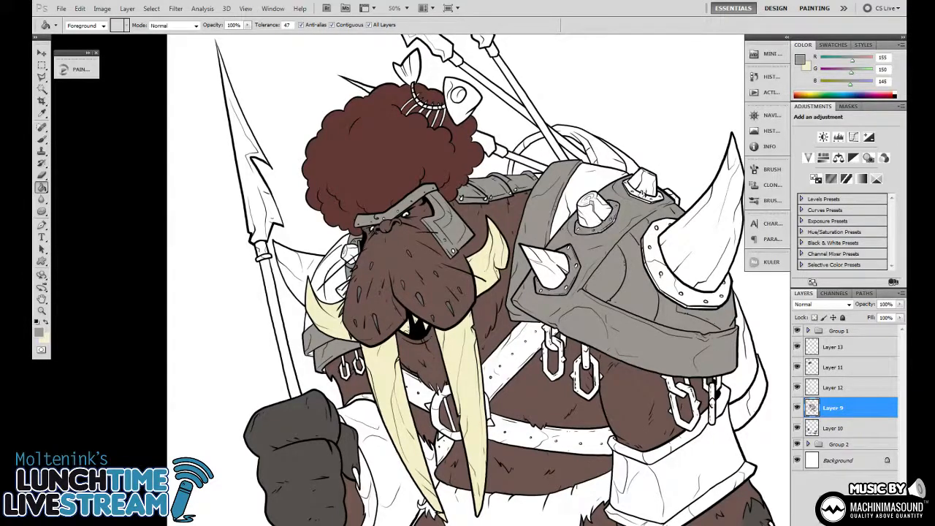
{"action": "left_click", "coordinate": [637, 191]}
{"action": "left_click_drag", "start_coordinate": [642, 219], "coordinate": [562, 223]}
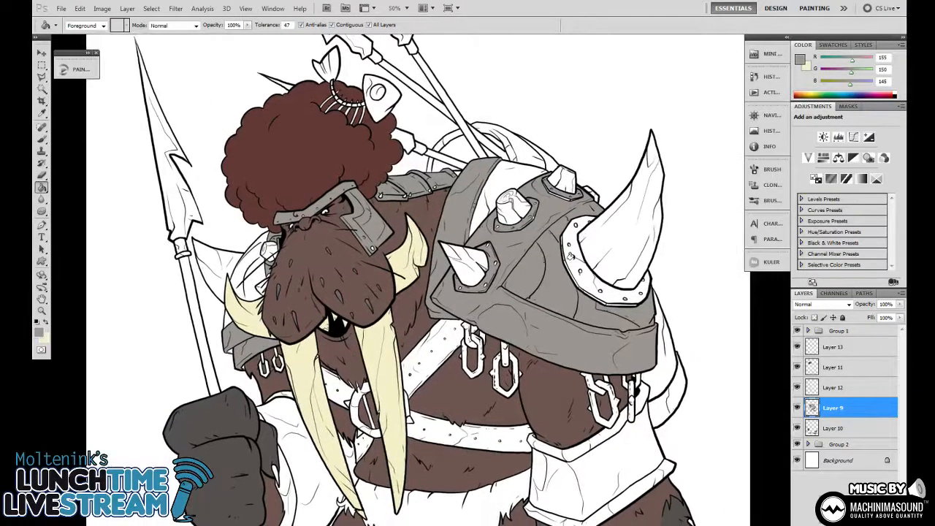
{"action": "left_click", "coordinate": [573, 251]}
{"action": "left_click", "coordinate": [576, 269]}
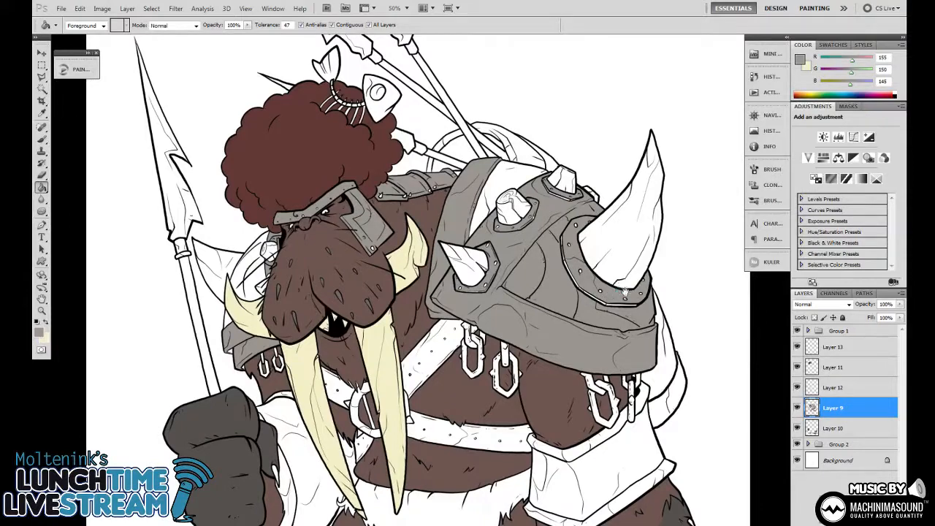
Touch up the small white rivet gaps on the shoulder armour and face guard in grey with the 25-pixel Brush
{"action": "left_click_drag", "start_coordinate": [624, 291], "coordinate": [500, 338]}
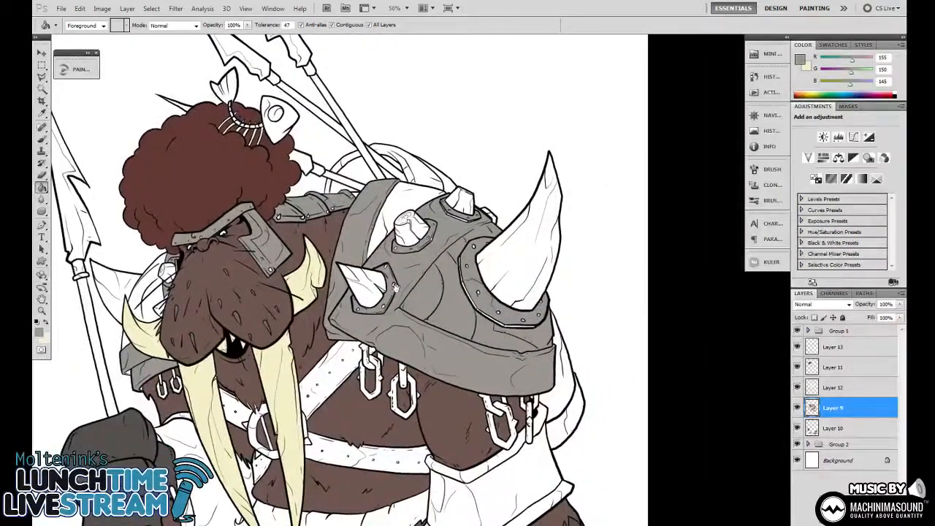
{"action": "left_click_drag", "start_coordinate": [438, 310], "coordinate": [494, 312]}
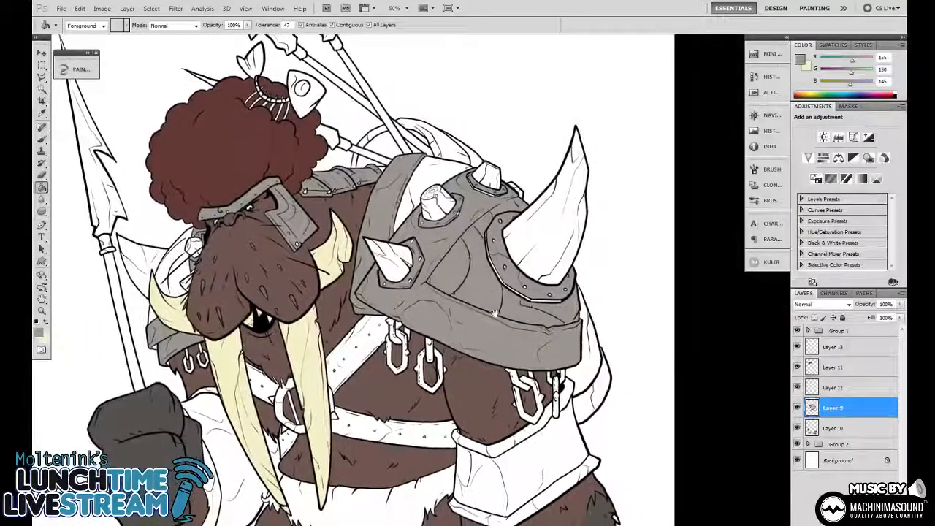
{"action": "key", "text": "b"}
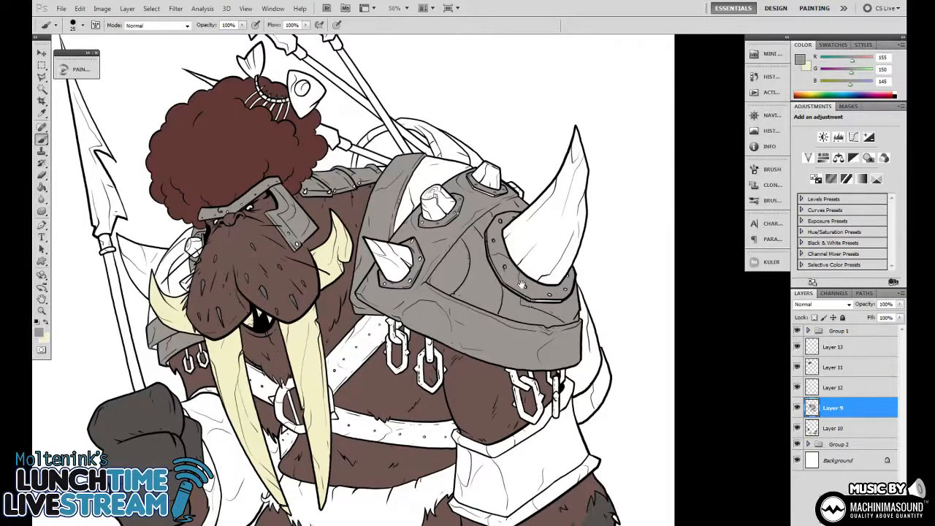
{"action": "left_click_drag", "start_coordinate": [529, 296], "coordinate": [483, 301]}
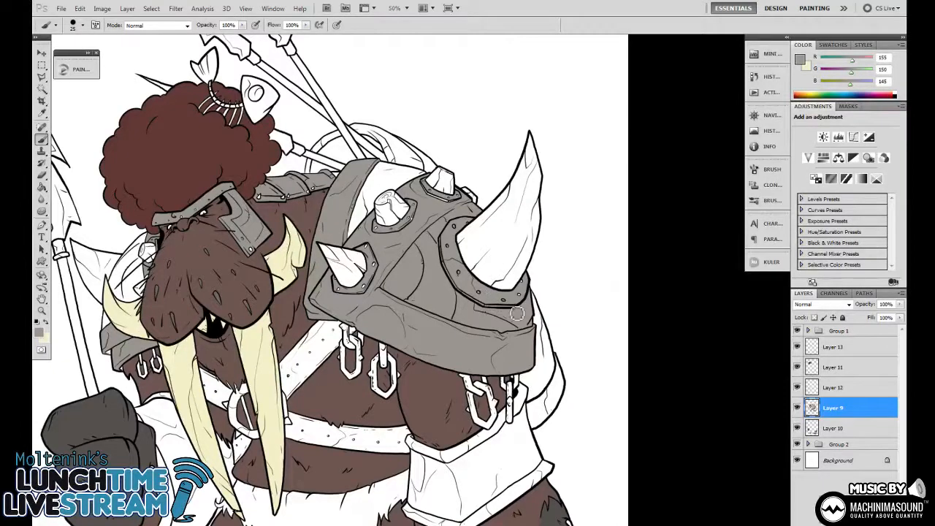
{"action": "left_click_drag", "start_coordinate": [511, 319], "coordinate": [500, 324]}
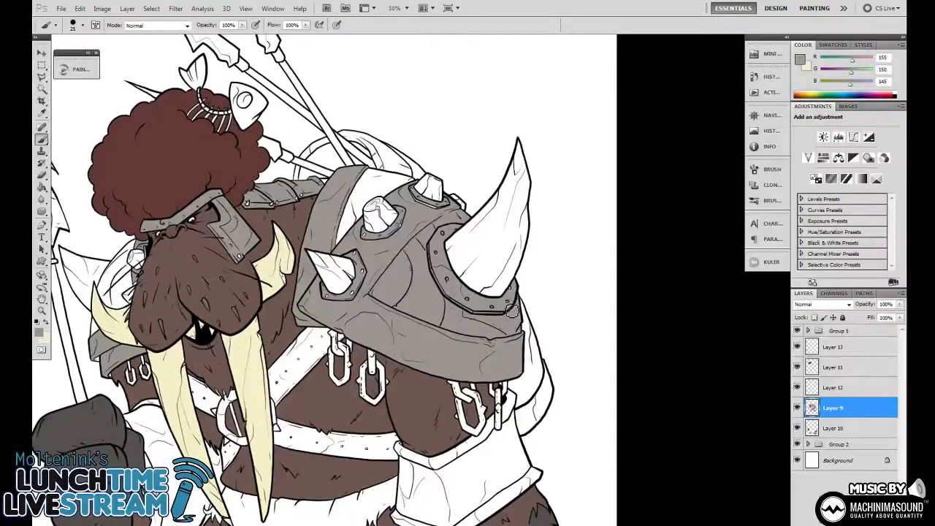
{"action": "left_click_drag", "start_coordinate": [413, 212], "coordinate": [482, 241]}
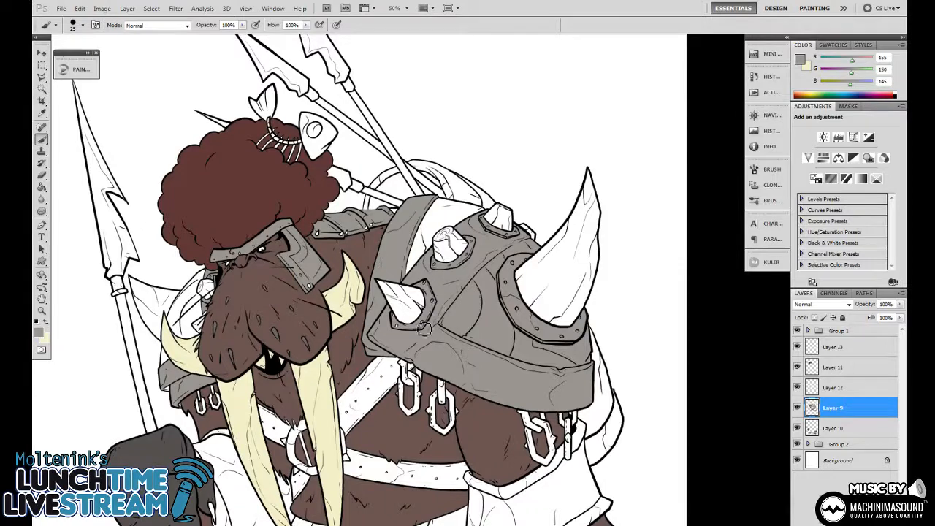
{"action": "scroll", "coordinate": [445, 319], "scroll_direction": "right", "scroll_amount": 2}
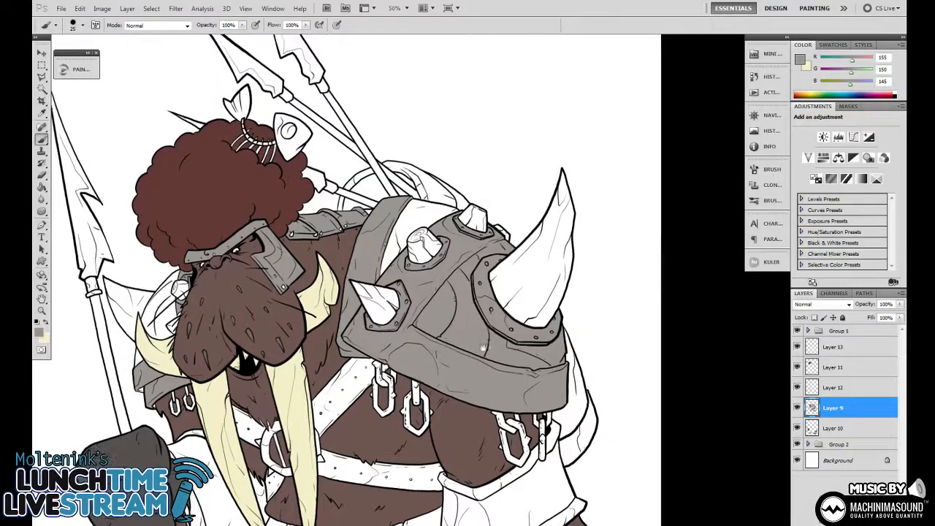
{"action": "scroll", "coordinate": [519, 348], "scroll_direction": "left", "scroll_amount": 4}
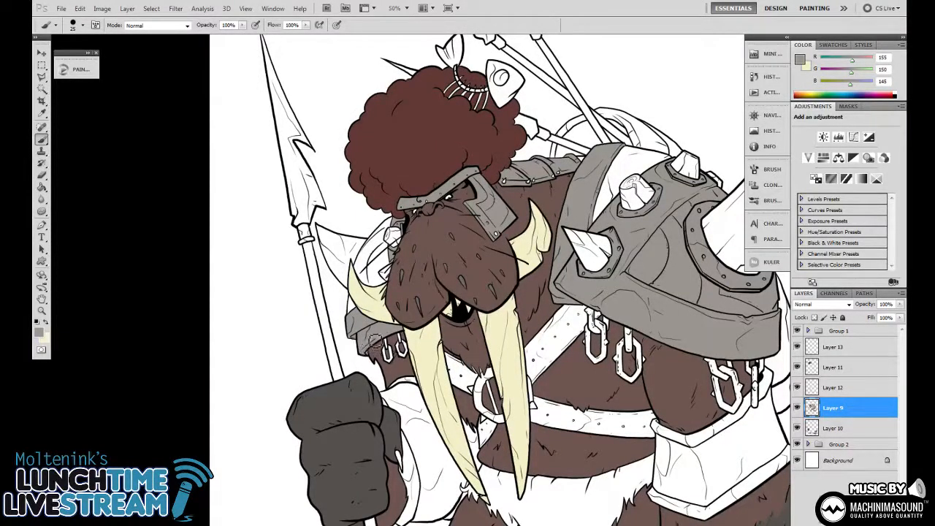
{"action": "mouse_move", "coordinate": [690, 321]}
{"action": "left_mouse_down"}
{"action": "mouse_move", "coordinate": [606, 307]}
{"action": "mouse_move", "coordinate": [665, 376]}
{"action": "left_mouse_up"}
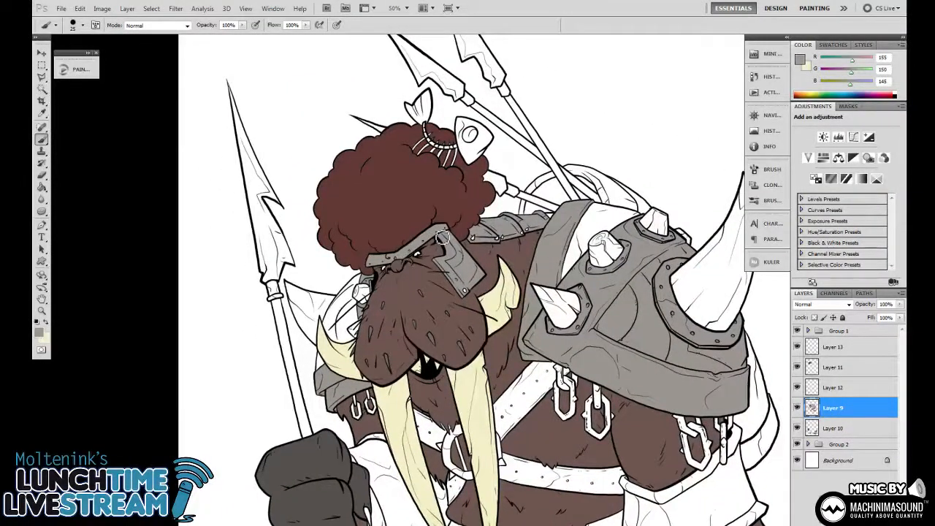
{"action": "left_click_drag", "start_coordinate": [467, 285], "coordinate": [436, 229]}
Fill the rim of the bracer on the spear-holding arm with grey using the Paint Bucket
{"action": "left_click_drag", "start_coordinate": [475, 307], "coordinate": [494, 288]}
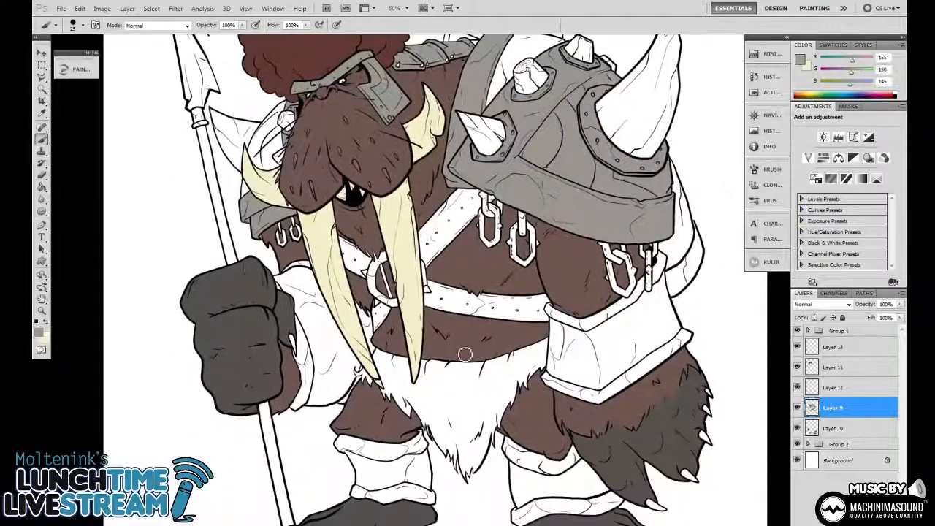
{"action": "key", "text": "g"}
{"action": "left_click", "coordinate": [297, 338]}
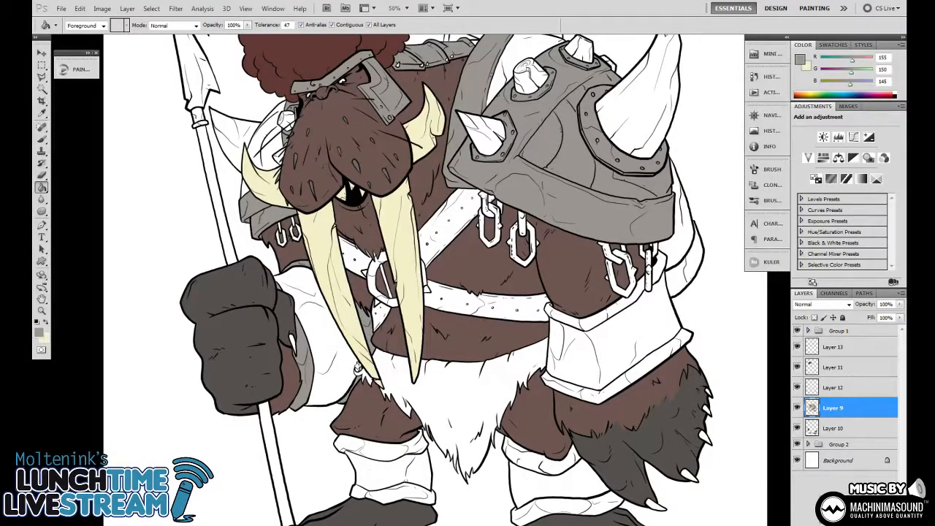
Fill the upper and lower rims of the bracer below the large horned shoulder guard with grey
{"action": "left_click_drag", "start_coordinate": [588, 293], "coordinate": [503, 271]}
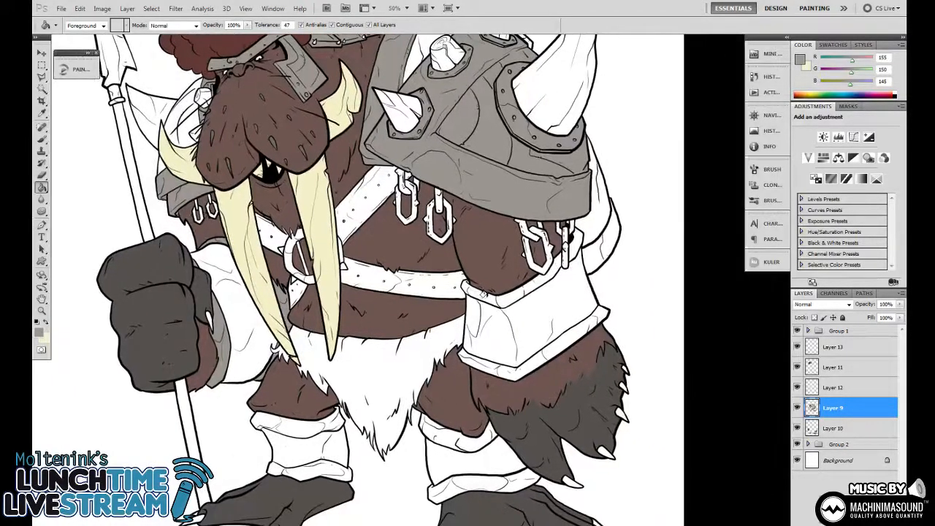
{"action": "left_click", "coordinate": [466, 287]}
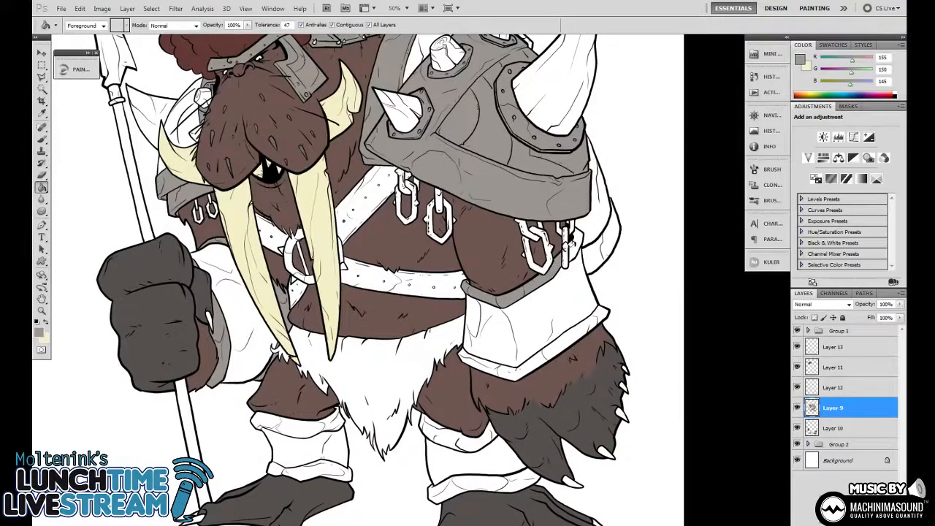
{"action": "key", "text": "b"}
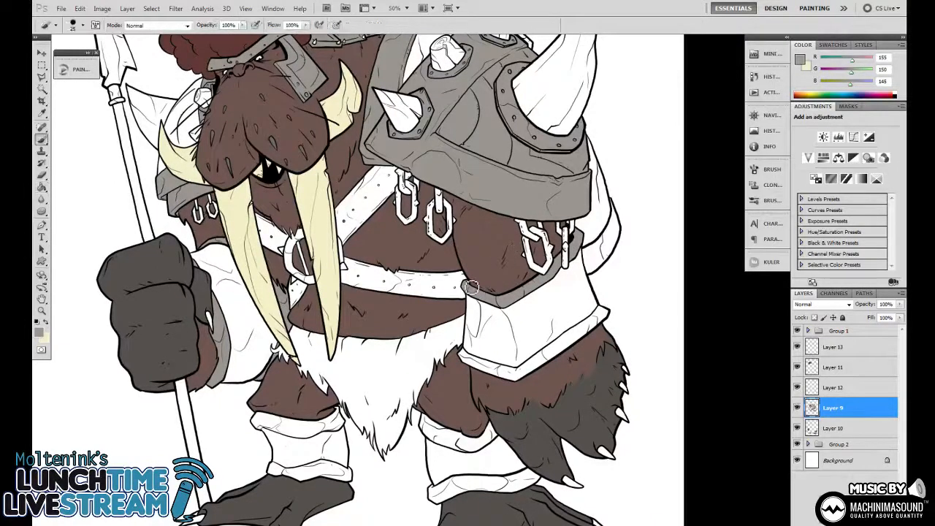
{"action": "mouse_move", "coordinate": [531, 297]}
{"action": "left_mouse_down"}
{"action": "mouse_move", "coordinate": [487, 306]}
{"action": "mouse_move", "coordinate": [487, 275]}
{"action": "left_mouse_up"}
{"action": "key", "text": "g"}
{"action": "left_click", "coordinate": [458, 338]}
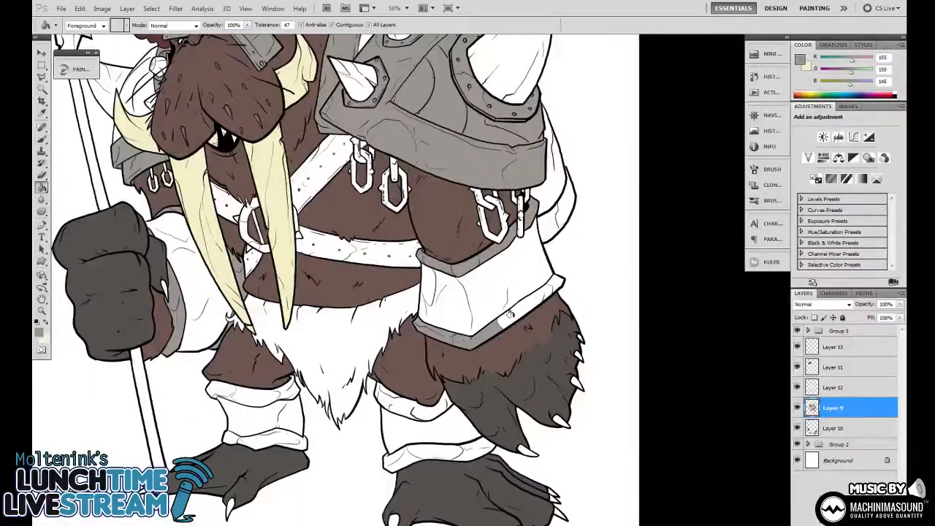
{"action": "left_click", "coordinate": [558, 281]}
{"action": "left_click_drag", "start_coordinate": [547, 290], "coordinate": [533, 304]}
Fill the upper and lower rims of both shin guards with grey using the Paint Bucket
{"action": "left_click_drag", "start_coordinate": [488, 343], "coordinate": [563, 256]}
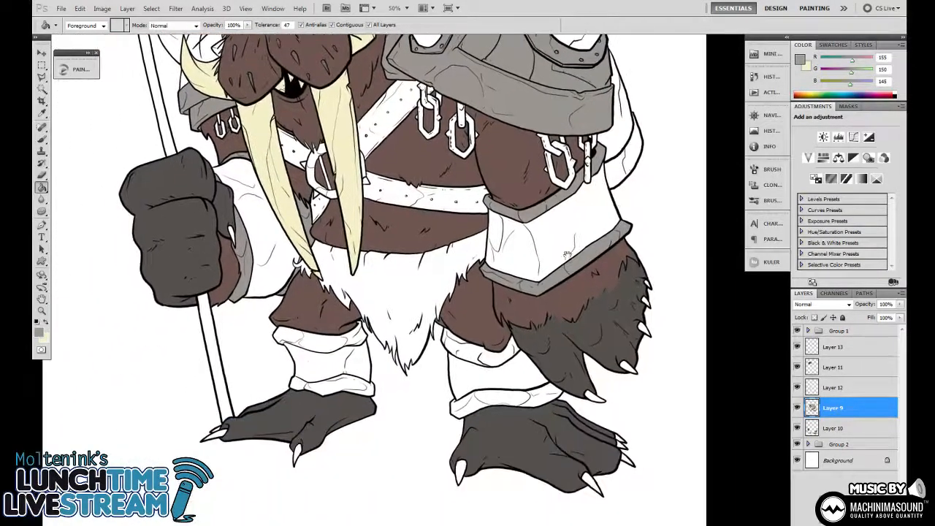
{"action": "left_click", "coordinate": [458, 324]}
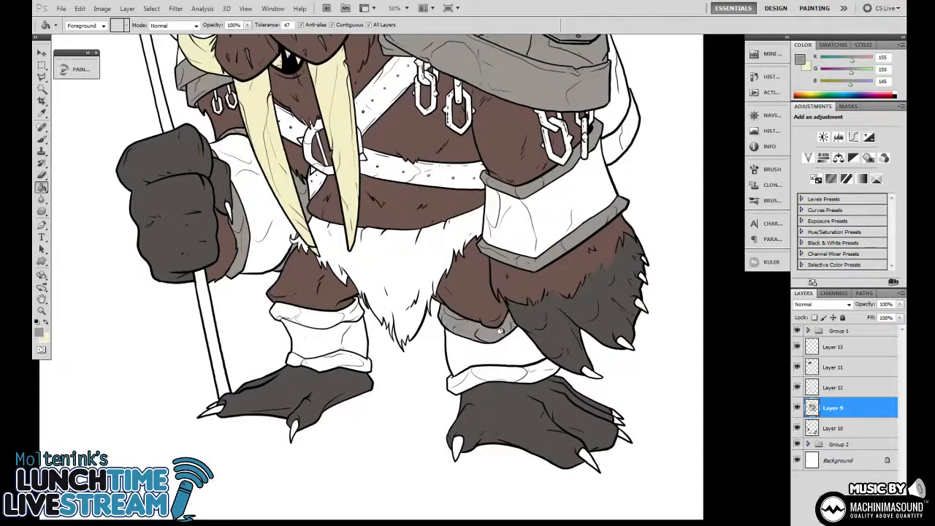
{"action": "left_click", "coordinate": [503, 371]}
{"action": "left_click", "coordinate": [461, 379]}
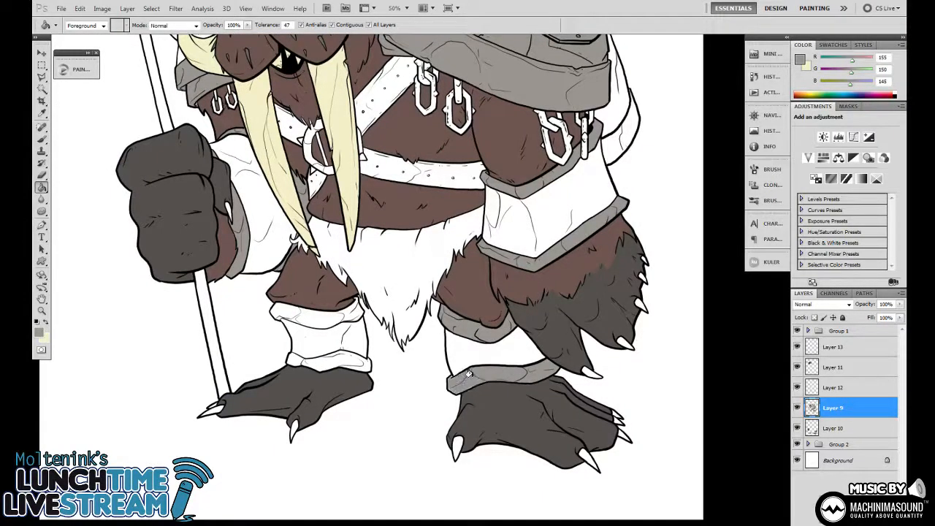
{"action": "left_click", "coordinate": [334, 358]}
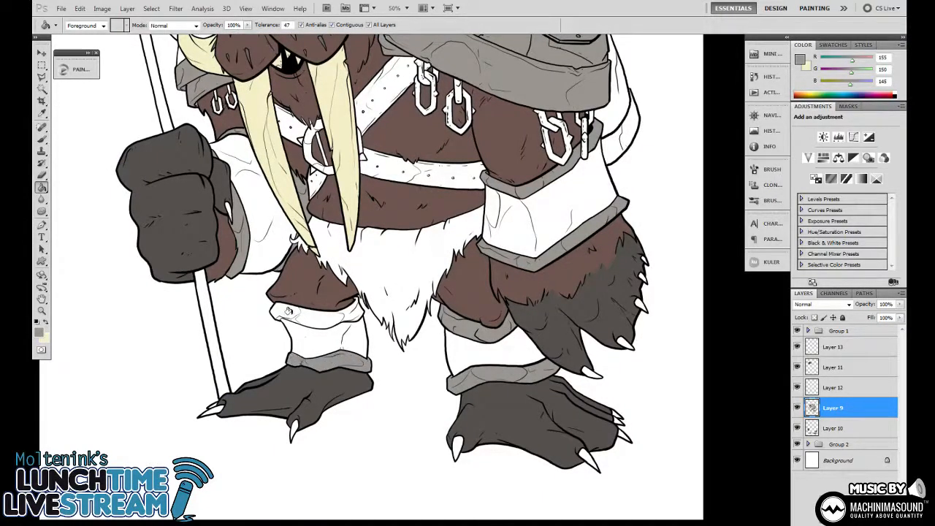
{"action": "left_click", "coordinate": [304, 317]}
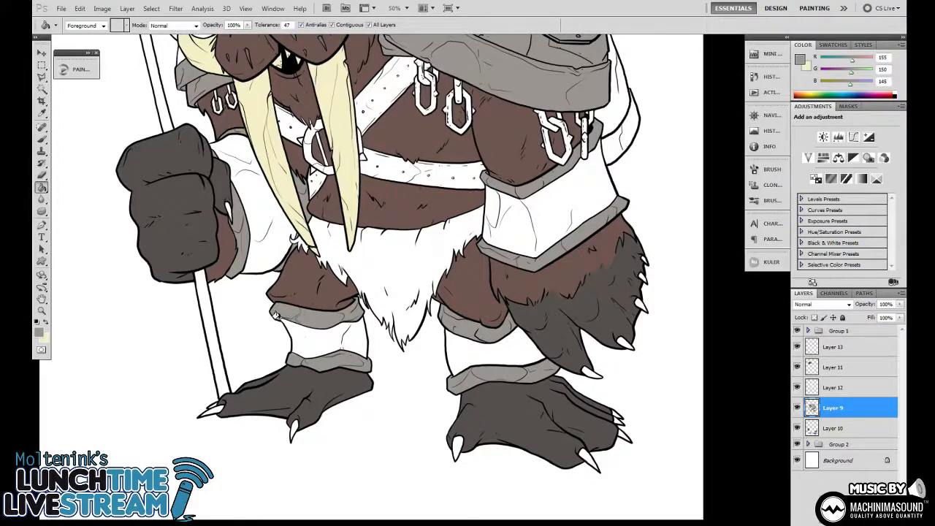
Fill the ring buckle of the chest harness, behind the tusks, with grey
{"action": "scroll", "coordinate": [352, 312], "scroll_direction": "up", "scroll_amount": 5}
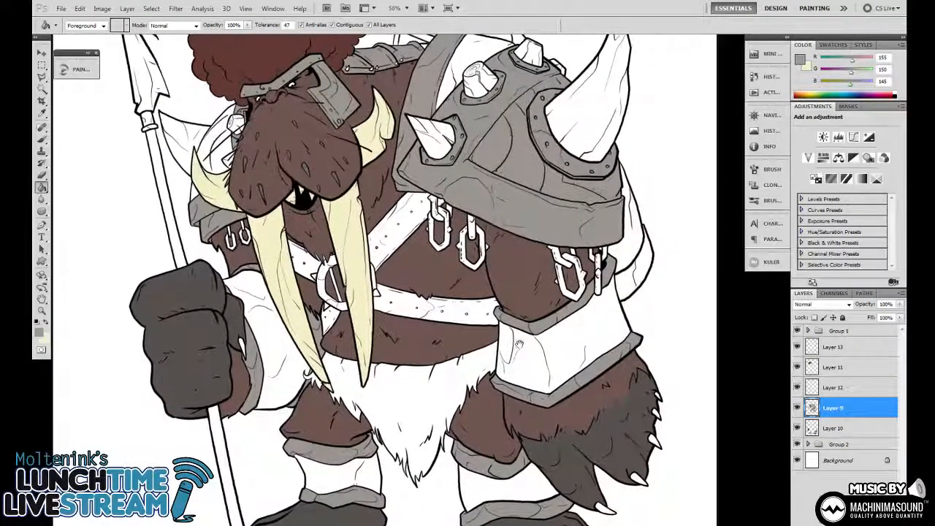
{"action": "left_click_drag", "start_coordinate": [517, 343], "coordinate": [500, 351]}
{"action": "left_click_drag", "start_coordinate": [611, 287], "coordinate": [570, 310]}
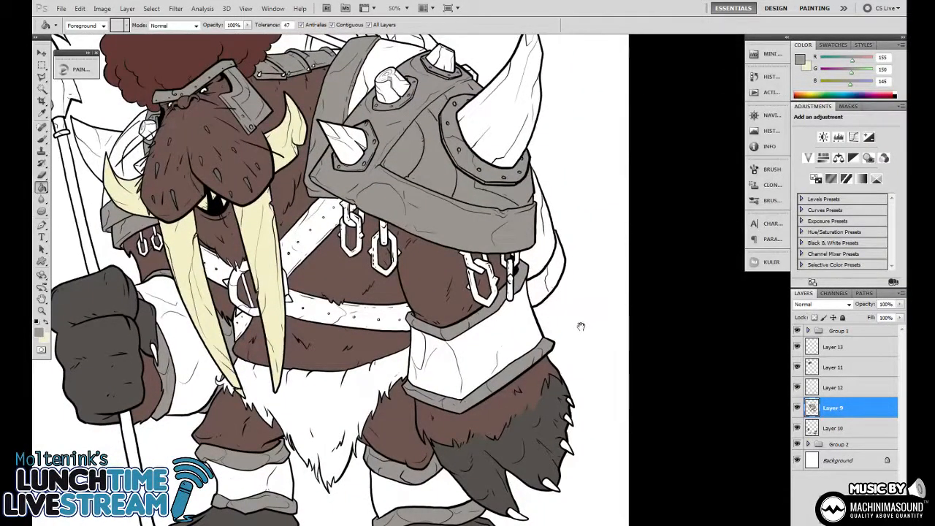
{"action": "left_click_drag", "start_coordinate": [580, 324], "coordinate": [576, 290]}
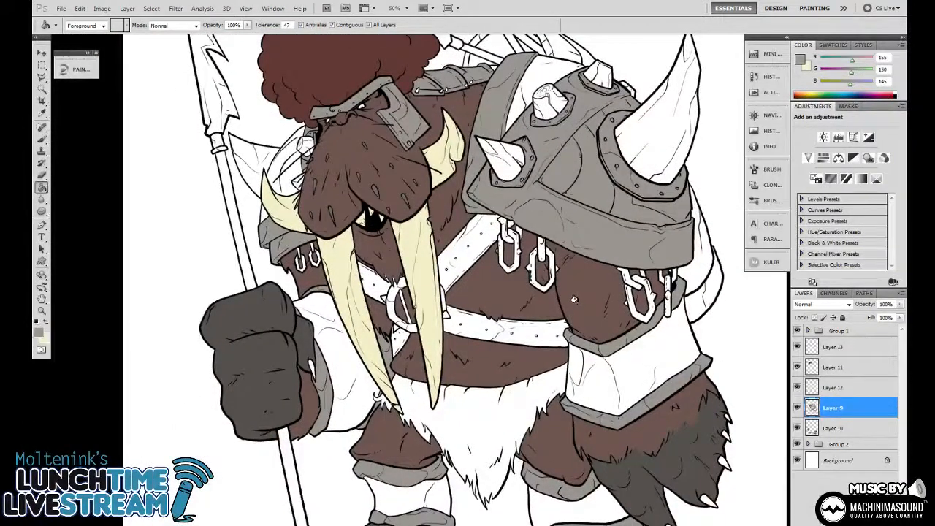
{"action": "left_click_drag", "start_coordinate": [574, 304], "coordinate": [585, 286]}
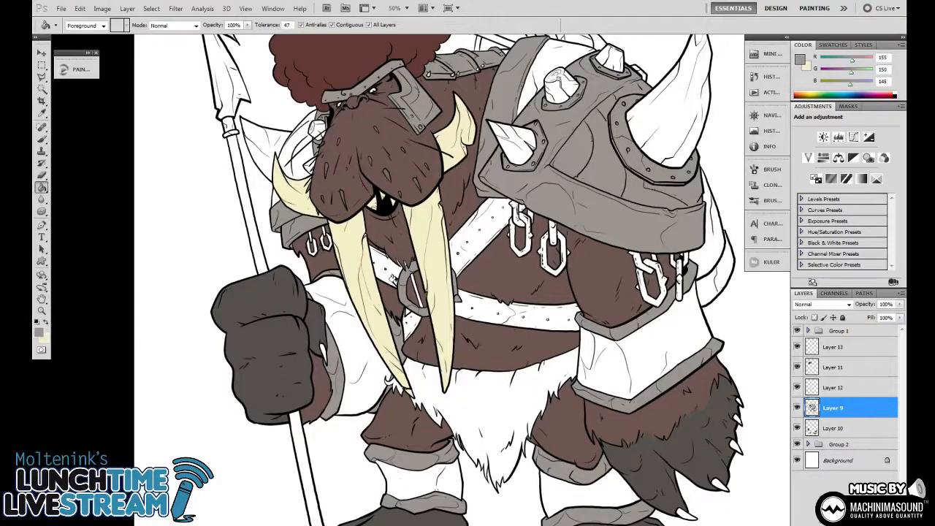
Look over the face guard, shoulder armour, harness and bracers for metal parts still missing grey
{"action": "scroll", "coordinate": [506, 252], "scroll_direction": "up", "scroll_amount": 3}
{"action": "scroll", "coordinate": [505, 252], "scroll_direction": "right", "scroll_amount": 2}
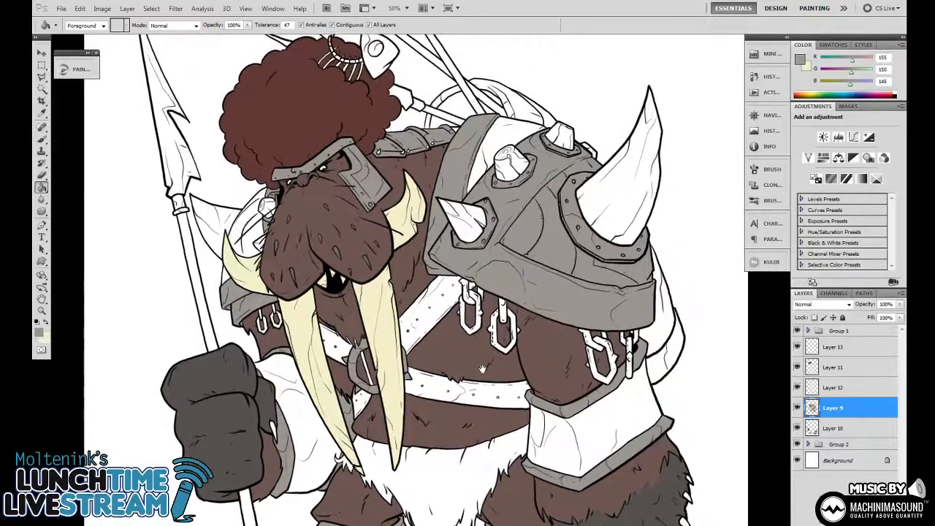
{"action": "left_click_drag", "start_coordinate": [482, 369], "coordinate": [487, 438]}
{"action": "scroll", "coordinate": [487, 438], "scroll_direction": "down", "scroll_amount": 10}
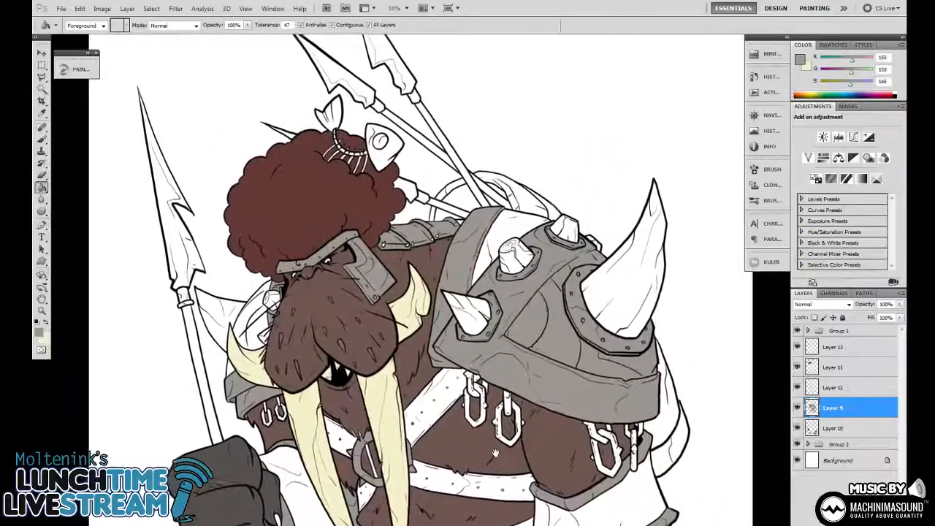
{"action": "scroll", "coordinate": [522, 275], "scroll_direction": "up", "scroll_amount": 8}
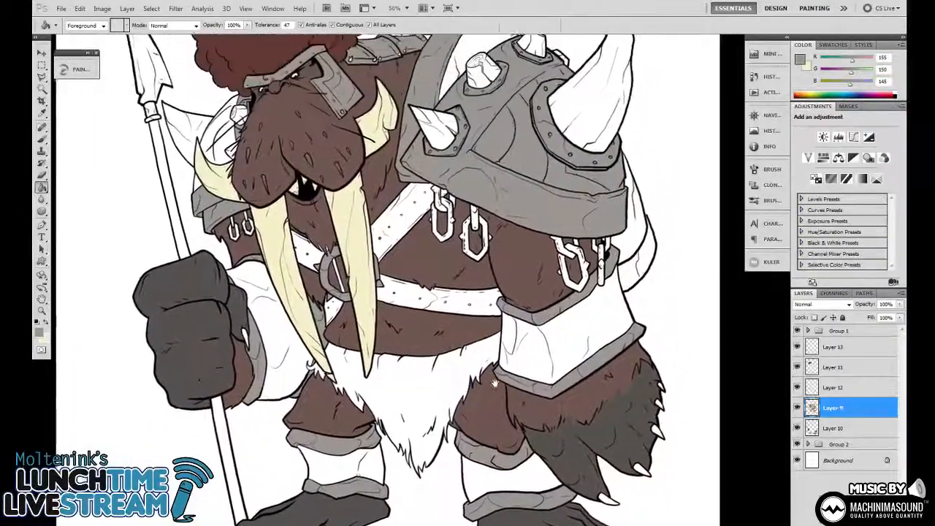
{"action": "scroll", "coordinate": [525, 413], "scroll_direction": "right", "scroll_amount": 5}
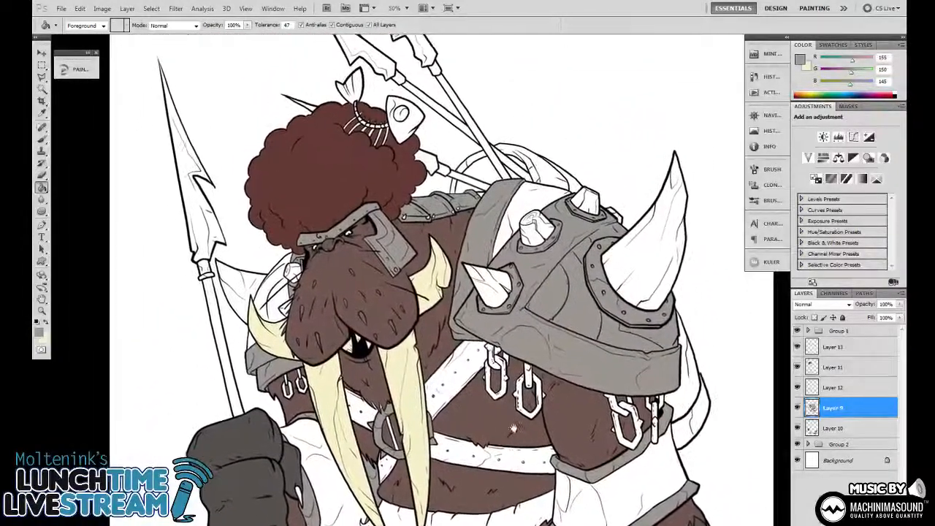
{"action": "scroll", "coordinate": [523, 377], "scroll_direction": "left", "scroll_amount": 6}
{"action": "scroll", "coordinate": [522, 377], "scroll_direction": "up", "scroll_amount": 3}
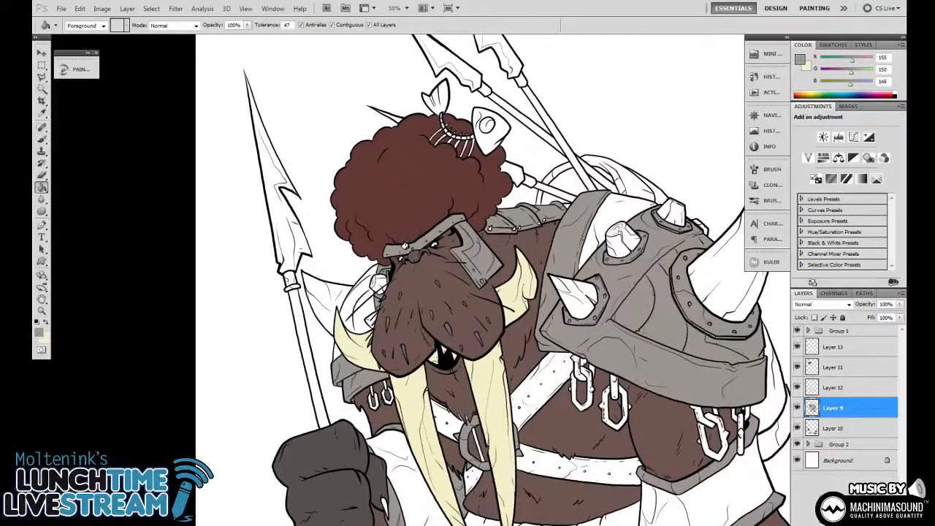
{"action": "key", "text": "b"}
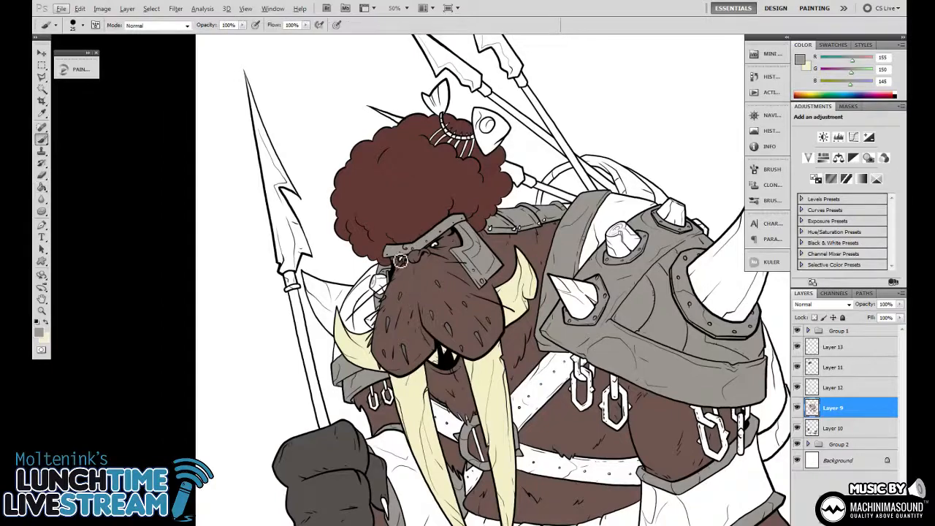
{"action": "scroll", "coordinate": [413, 253], "scroll_direction": "down", "scroll_amount": 3}
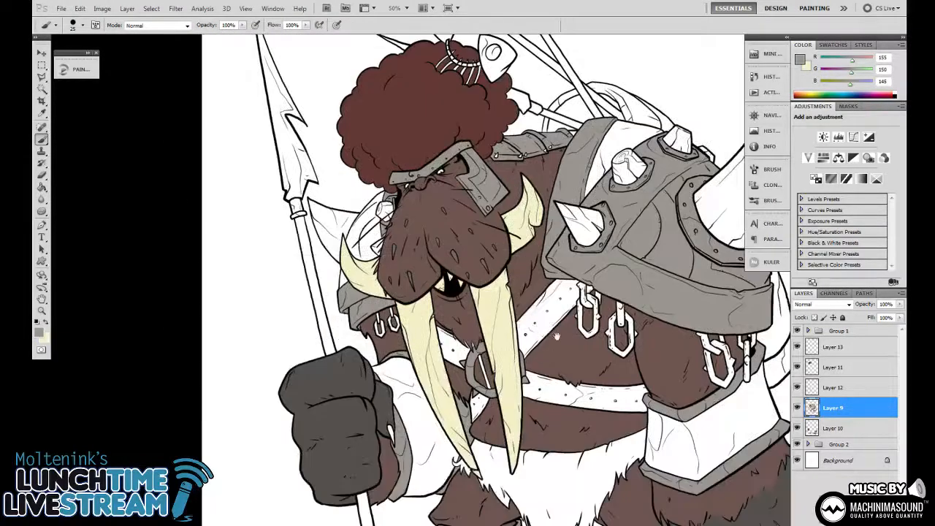
{"action": "scroll", "coordinate": [511, 311], "scroll_direction": "down", "scroll_amount": 2}
{"action": "scroll", "coordinate": [511, 310], "scroll_direction": "left", "scroll_amount": 5}
{"action": "key", "text": "g"}
{"action": "scroll", "coordinate": [490, 314], "scroll_direction": "up", "scroll_amount": 8}
{"action": "scroll", "coordinate": [482, 318], "scroll_direction": "right", "scroll_amount": 10}
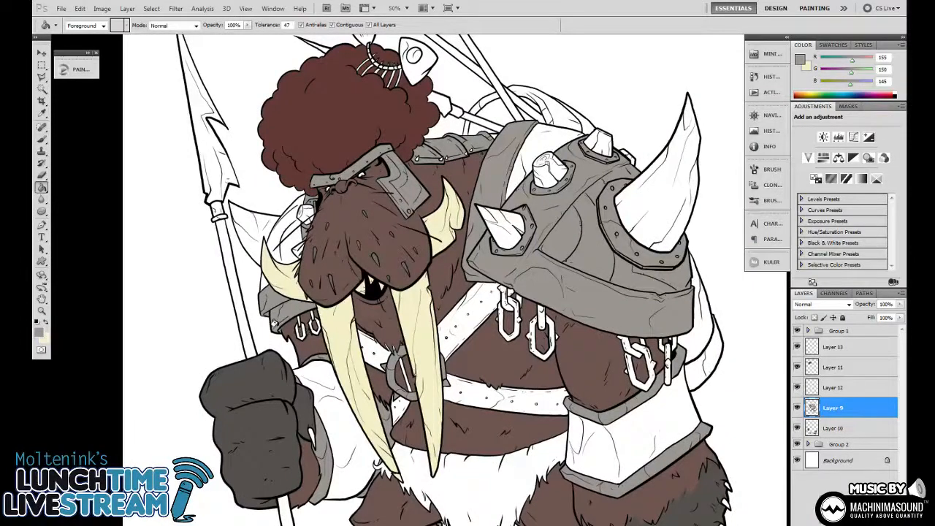
{"action": "key", "text": "b"}
{"action": "scroll", "coordinate": [288, 321], "scroll_direction": "up", "scroll_amount": 2}
{"action": "scroll", "coordinate": [241, 293], "scroll_direction": "right", "scroll_amount": 4}
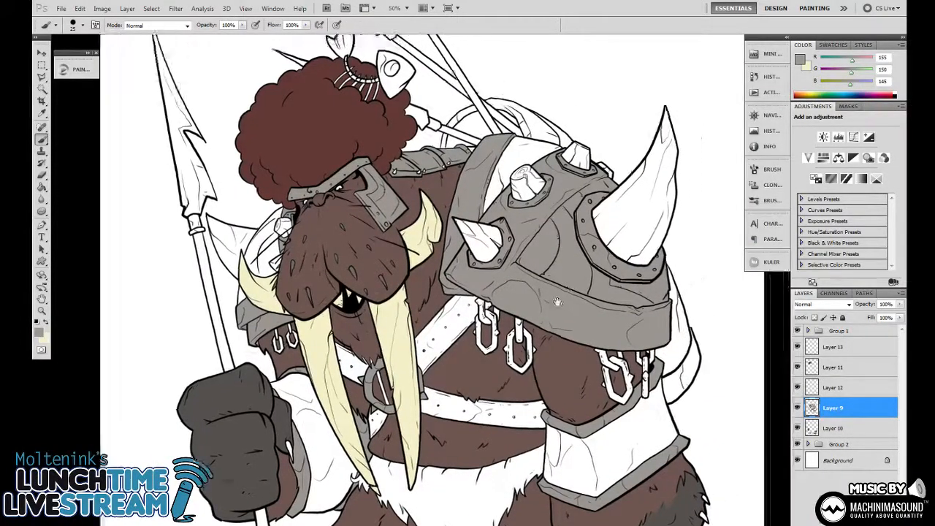
Set the foreground colour to a darker grey (RGB 93, 91, 89) and add a new layer directly above Layer 9
{"action": "left_click", "coordinate": [38, 332]}
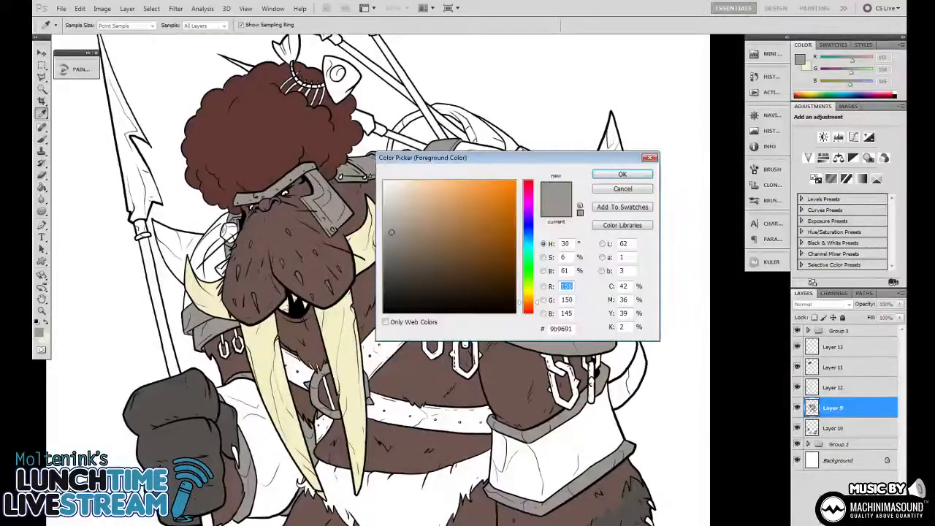
{"action": "left_click_drag", "start_coordinate": [390, 232], "coordinate": [387, 265]}
{"action": "left_click", "coordinate": [638, 173]}
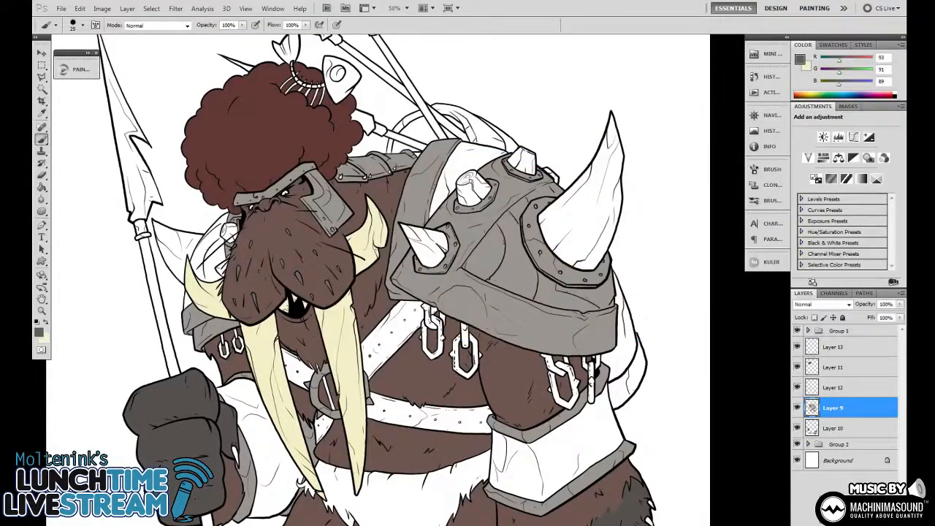
{"action": "key", "text": "ctrl+shift+alt+n"}
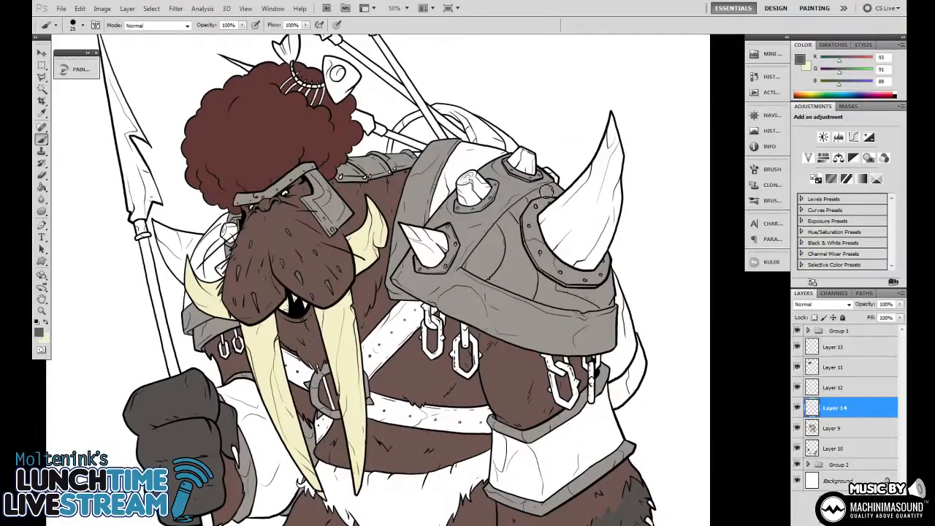
Fill the recessed panels between the metal bands on both shoulder guards with the dark grey
{"action": "key", "text": "g"}
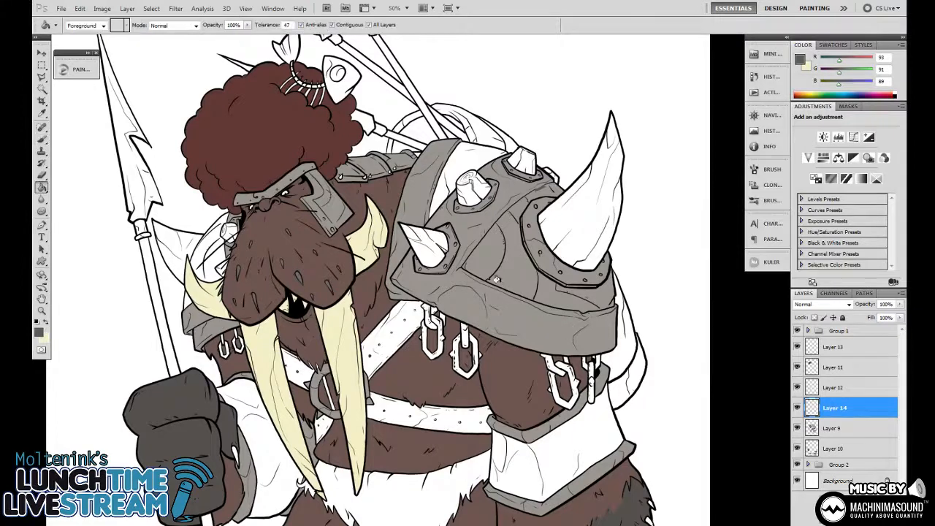
{"action": "left_click", "coordinate": [495, 279]}
{"action": "left_click", "coordinate": [492, 257]}
{"action": "left_click_drag", "start_coordinate": [596, 289], "coordinate": [634, 303]}
{"action": "left_click", "coordinate": [489, 186]}
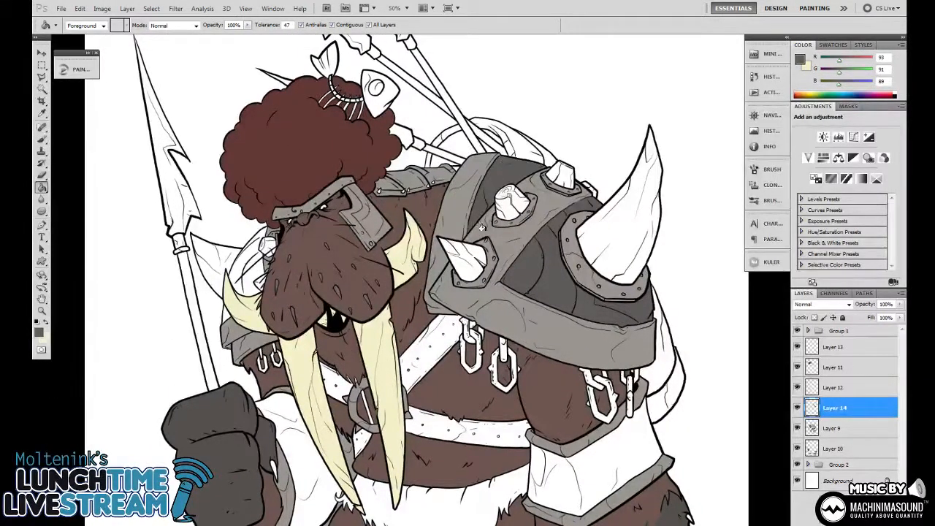
{"action": "left_click_drag", "start_coordinate": [240, 280], "coordinate": [320, 239]}
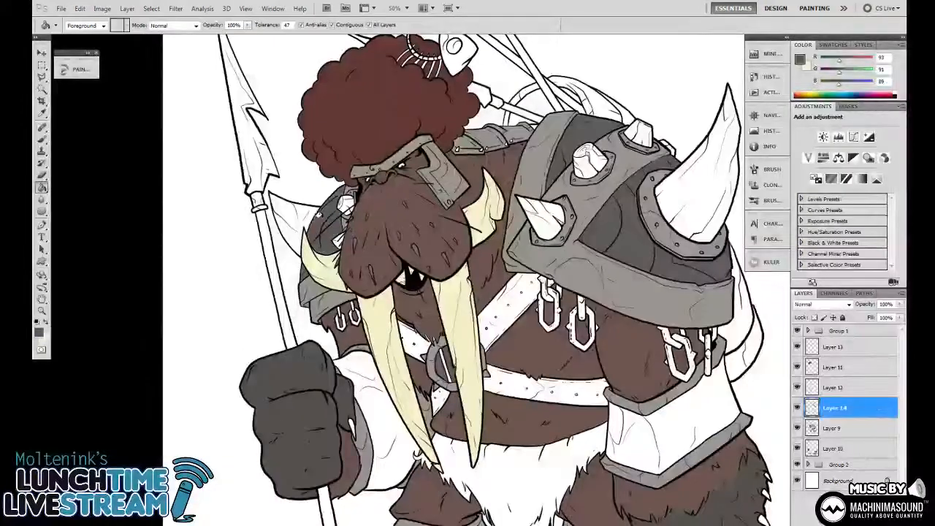
{"action": "key", "text": "b"}
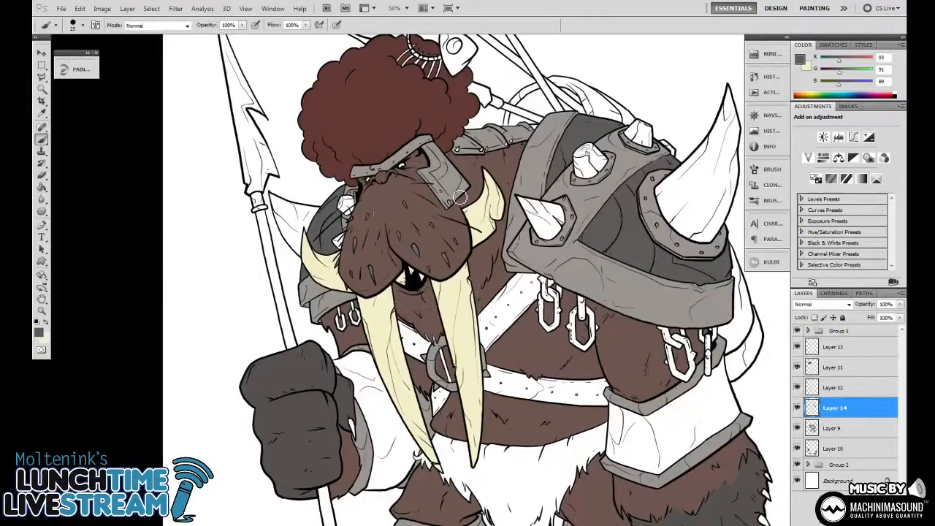
Fill the middle sections of both bracers with the dark grey using the Paint Bucket
{"action": "mouse_move", "coordinate": [644, 300]}
{"action": "left_mouse_down"}
{"action": "mouse_move", "coordinate": [587, 194]}
{"action": "mouse_move", "coordinate": [582, 207]}
{"action": "left_mouse_up"}
{"action": "key", "text": "g"}
{"action": "left_click", "coordinate": [314, 340]}
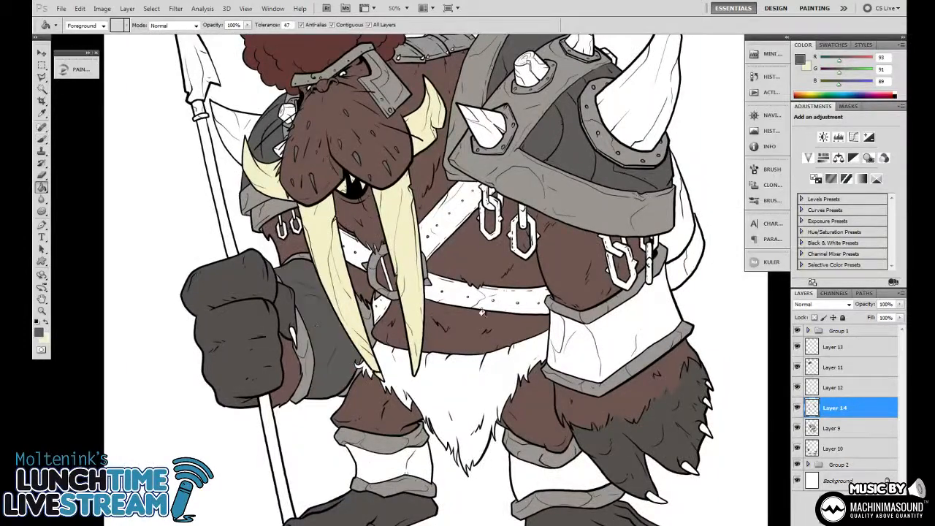
{"action": "left_click", "coordinate": [618, 337]}
Fill the middle sections of both shin guards, between their lighter rims, with the dark grey
{"action": "scroll", "coordinate": [613, 336], "scroll_direction": "down", "scroll_amount": 2}
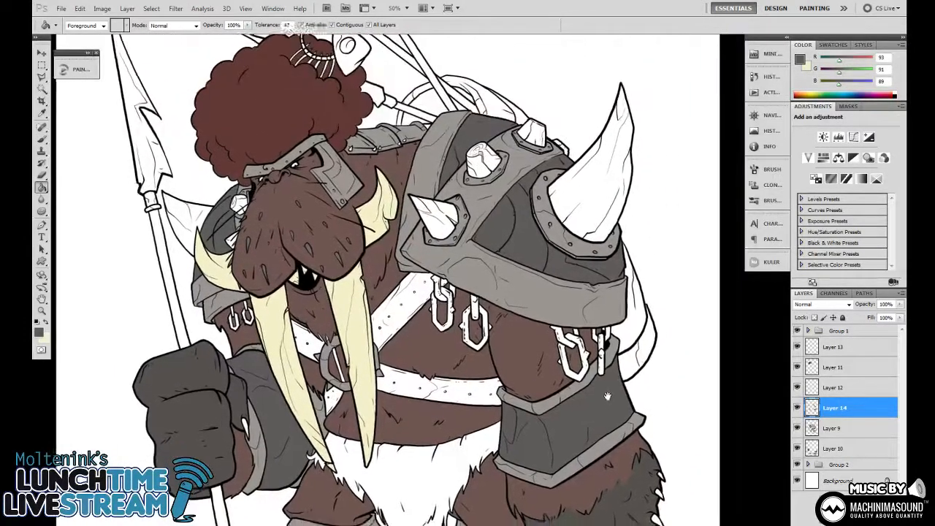
{"action": "scroll", "coordinate": [605, 332], "scroll_direction": "up", "scroll_amount": 2}
{"action": "left_click", "coordinate": [514, 395]}
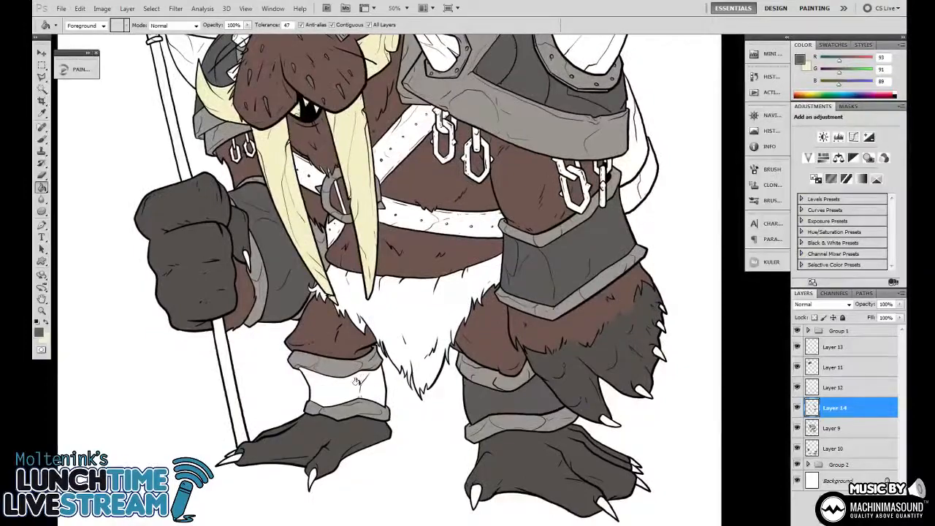
{"action": "left_click", "coordinate": [370, 379]}
{"action": "scroll", "coordinate": [617, 320], "scroll_direction": "down", "scroll_amount": 2}
{"action": "scroll", "coordinate": [575, 241], "scroll_direction": "up", "scroll_amount": 2}
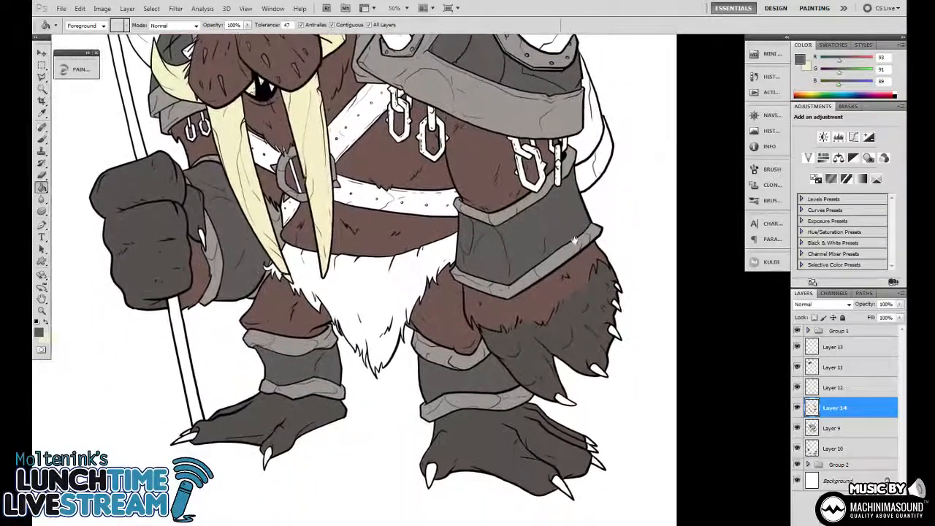
{"action": "scroll", "coordinate": [475, 439], "scroll_direction": "down", "scroll_amount": 2}
{"action": "scroll", "coordinate": [452, 417], "scroll_direction": "up", "scroll_amount": 2}
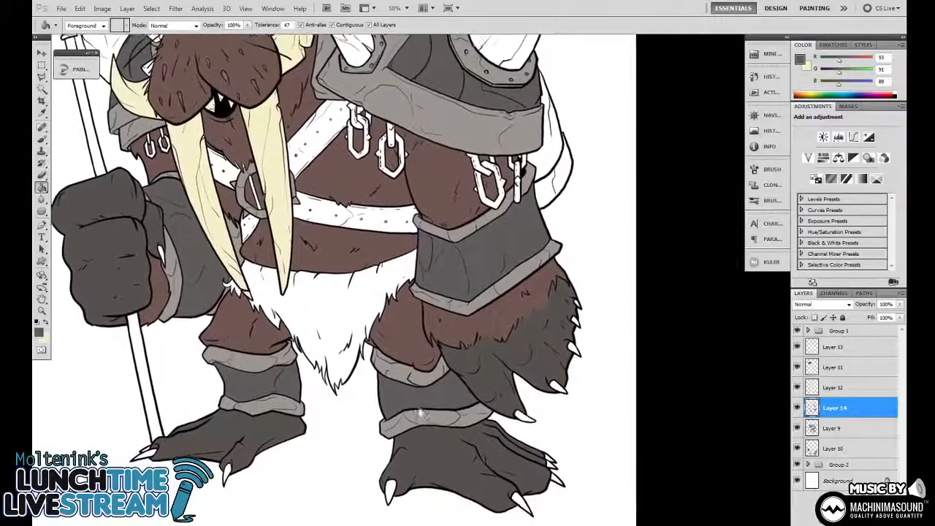
{"action": "scroll", "coordinate": [438, 399], "scroll_direction": "down", "scroll_amount": 2}
{"action": "scroll", "coordinate": [493, 439], "scroll_direction": "up", "scroll_amount": 2}
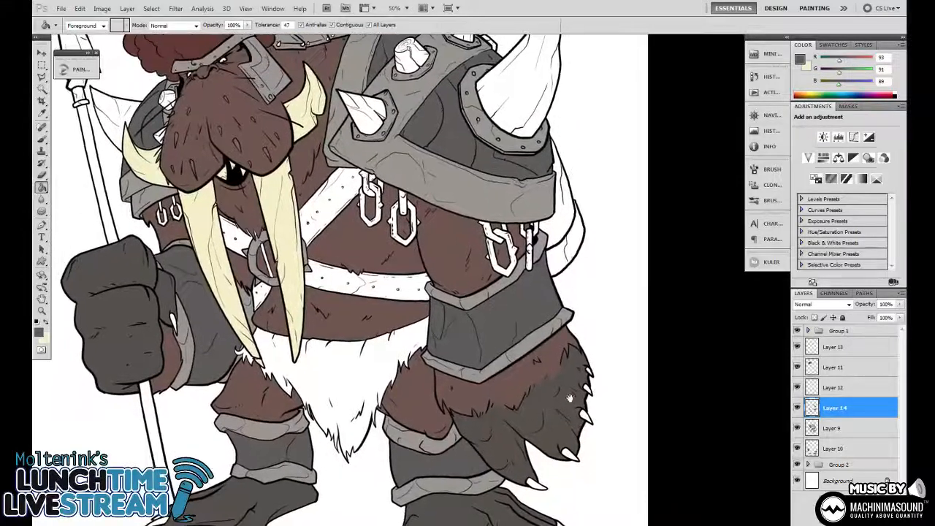
Toggle the visibility of Layer 14 and Layer 10 to check which parts of the character each one colours
{"action": "scroll", "coordinate": [546, 419], "scroll_direction": "down", "scroll_amount": 2}
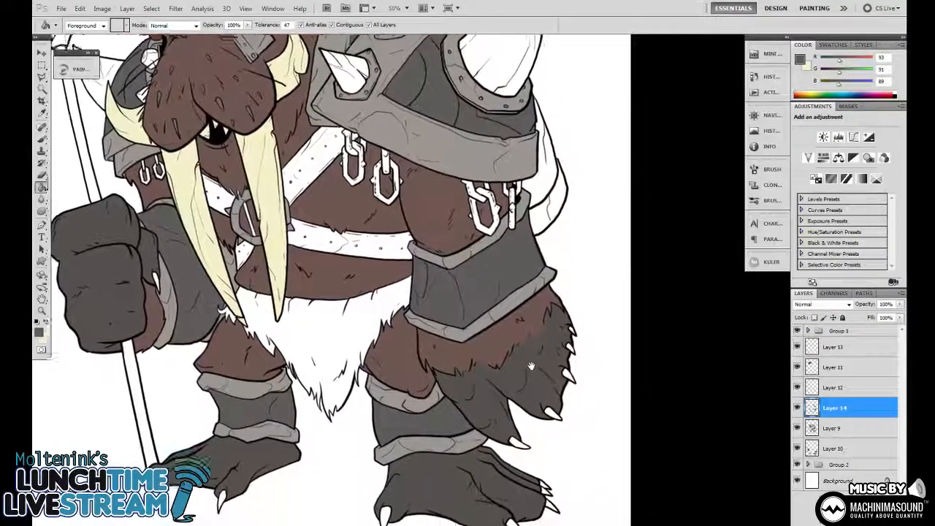
{"action": "scroll", "coordinate": [552, 292], "scroll_direction": "up", "scroll_amount": 2}
{"action": "scroll", "coordinate": [544, 353], "scroll_direction": "down", "scroll_amount": 2}
{"action": "scroll", "coordinate": [496, 407], "scroll_direction": "up", "scroll_amount": 2}
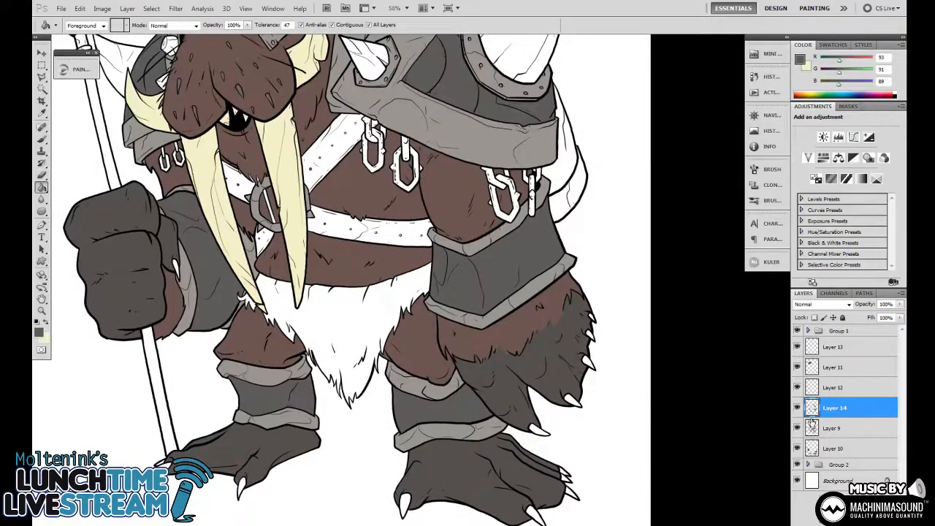
{"action": "left_click", "coordinate": [797, 409]}
{"action": "left_click", "coordinate": [796, 410]}
{"action": "left_click", "coordinate": [797, 449]}
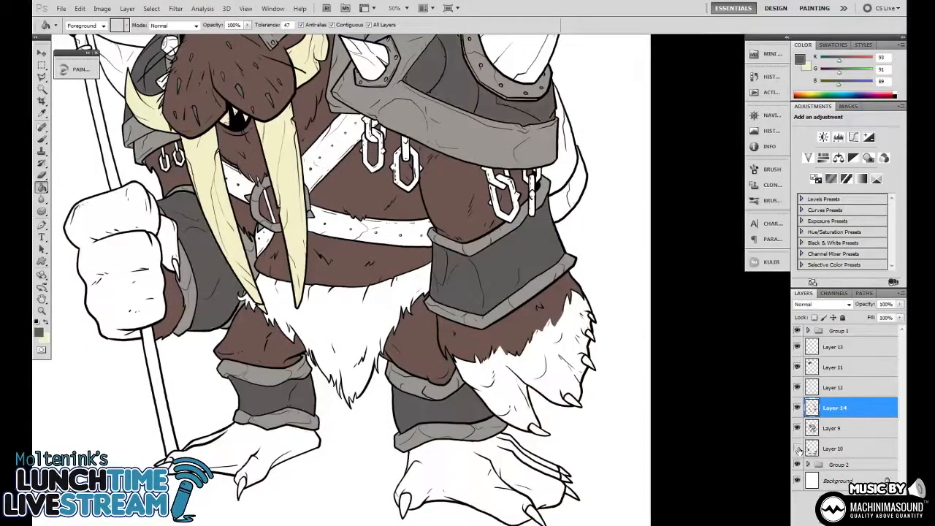
{"action": "left_click", "coordinate": [798, 449]}
{"action": "scroll", "coordinate": [671, 424], "scroll_direction": "down", "scroll_amount": 1}
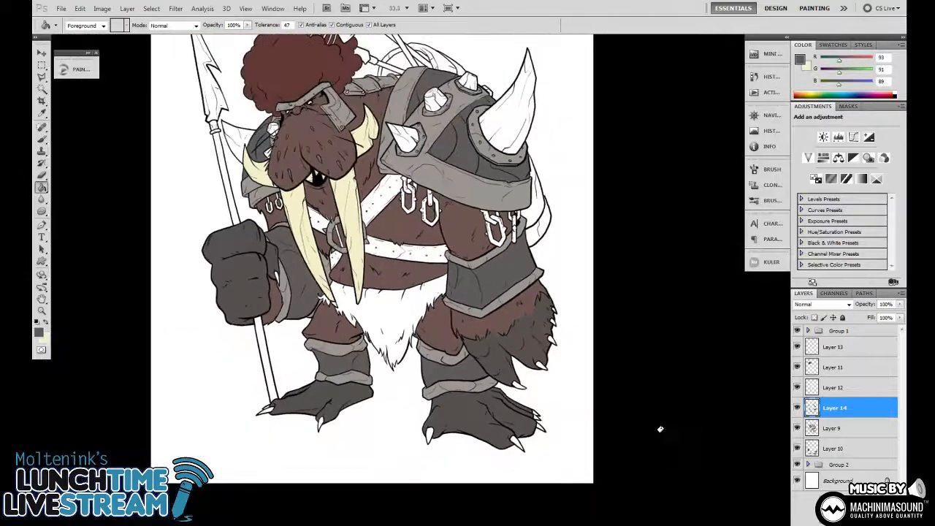
{"action": "key", "text": "ctrl+u"}
{"action": "left_click_drag", "start_coordinate": [760, 205], "coordinate": [750, 206]}
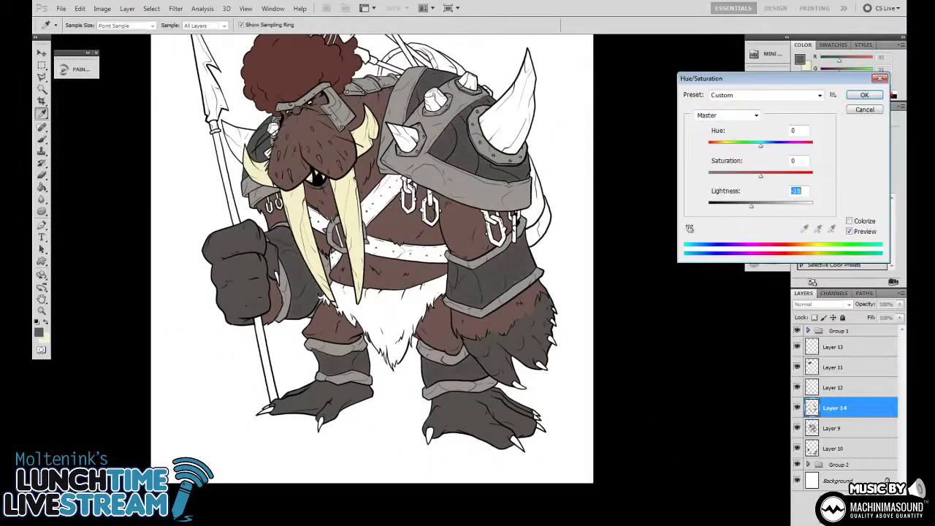
{"action": "left_click", "coordinate": [865, 108]}
Darken the hands and feet on Layer 10 by lowering their Lightness with Hue/Saturation
{"action": "left_click", "coordinate": [851, 448]}
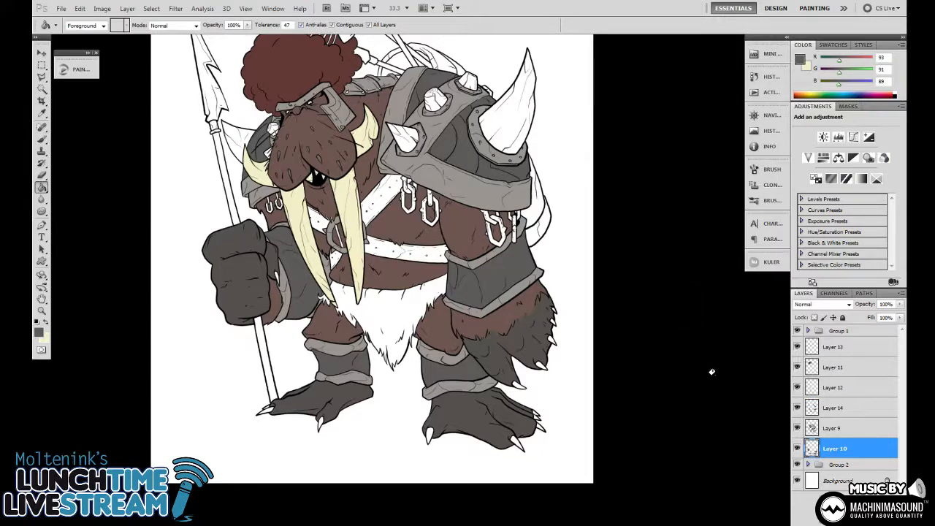
{"action": "key", "text": "ctrl+u"}
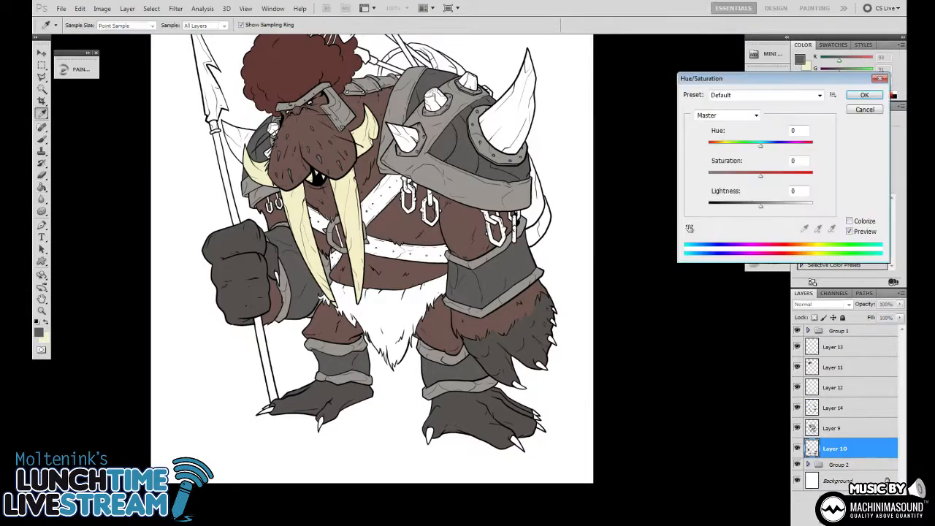
{"action": "left_click_drag", "start_coordinate": [760, 206], "coordinate": [743, 206]}
{"action": "key", "text": "Return"}
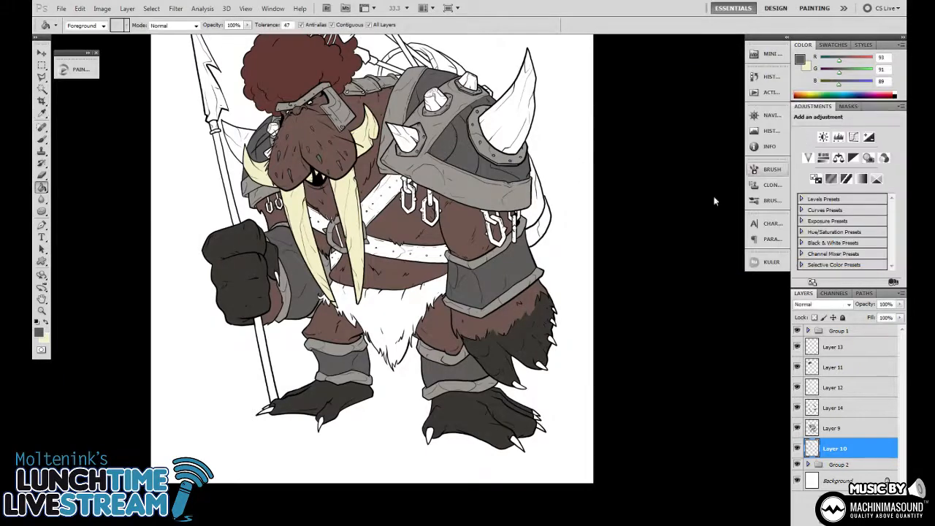
{"action": "scroll", "coordinate": [644, 278], "scroll_direction": "up", "scroll_amount": 3}
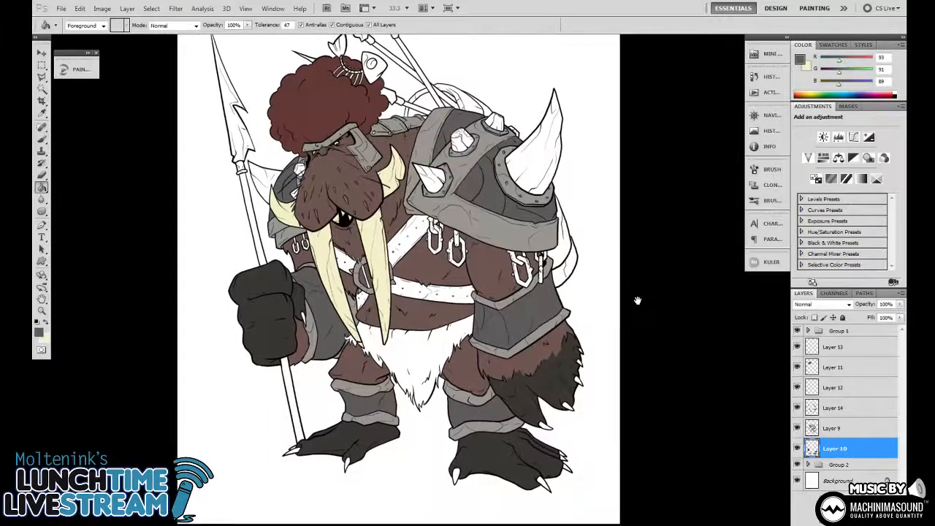
{"action": "left_click_drag", "start_coordinate": [637, 300], "coordinate": [626, 312]}
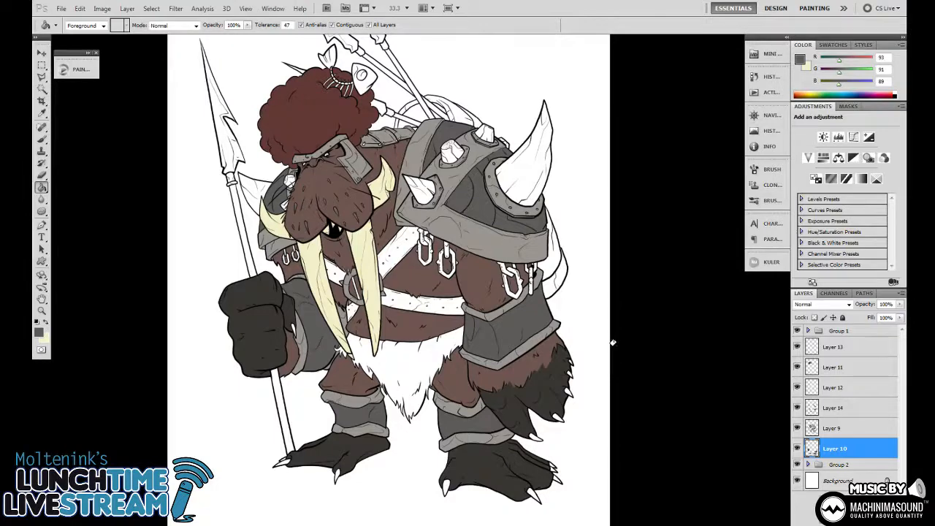
{"action": "left_click_drag", "start_coordinate": [635, 347], "coordinate": [624, 376]}
{"action": "left_click_drag", "start_coordinate": [636, 309], "coordinate": [617, 274]}
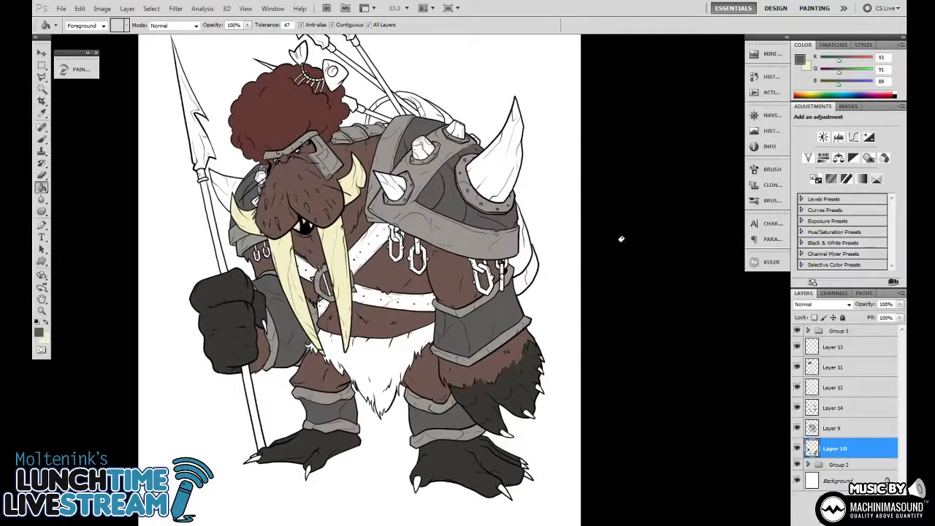
{"action": "left_click_drag", "start_coordinate": [620, 239], "coordinate": [590, 317]}
Make Layer 9 active and sample the light armour grey (RGB 155, 150, 145) from the neck plates for the Brush
{"action": "key", "text": "ctrl+plus"}
{"action": "key", "text": "ctrl+plus"}
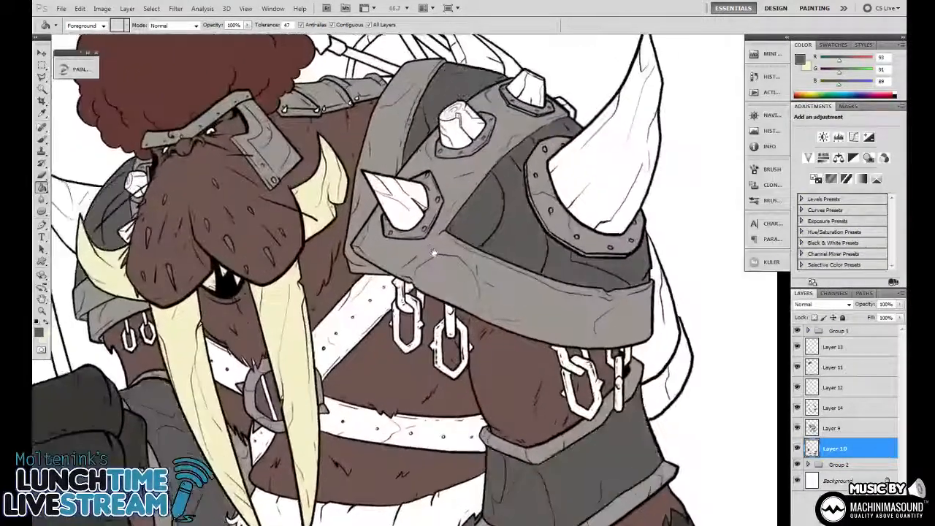
{"action": "key", "text": "ctrl+plus"}
{"action": "left_click_drag", "start_coordinate": [380, 140], "coordinate": [463, 305]}
{"action": "left_click_drag", "start_coordinate": [429, 263], "coordinate": [493, 324]}
{"action": "key", "text": "n"}
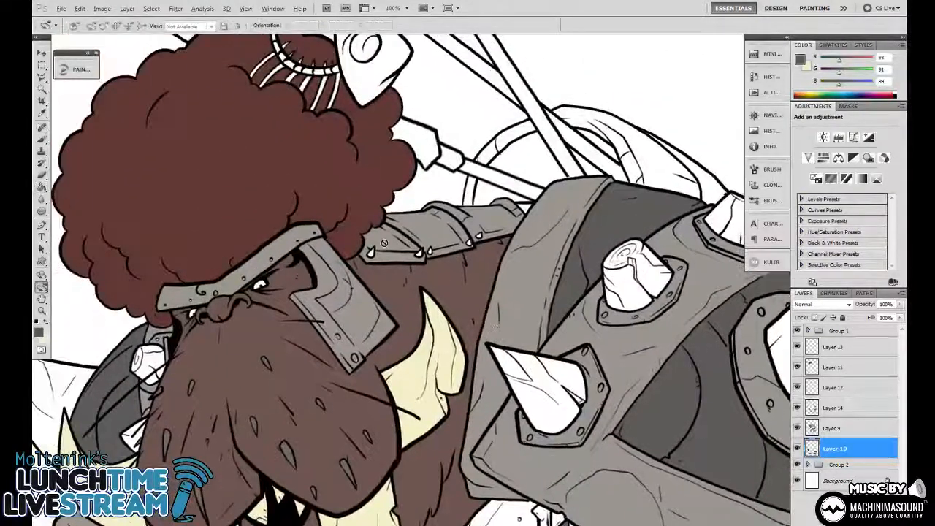
{"action": "left_click", "coordinate": [811, 409]}
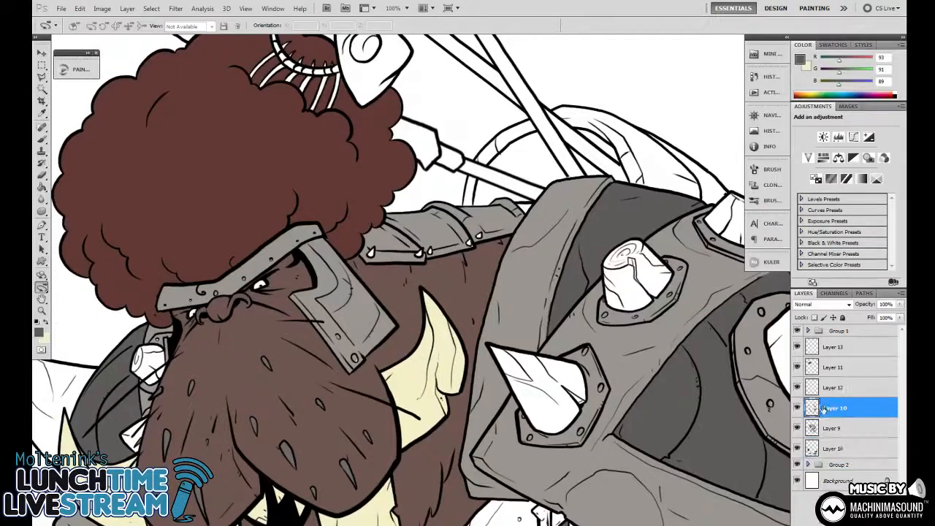
{"action": "left_click", "coordinate": [831, 430]}
{"action": "key", "text": "b"}
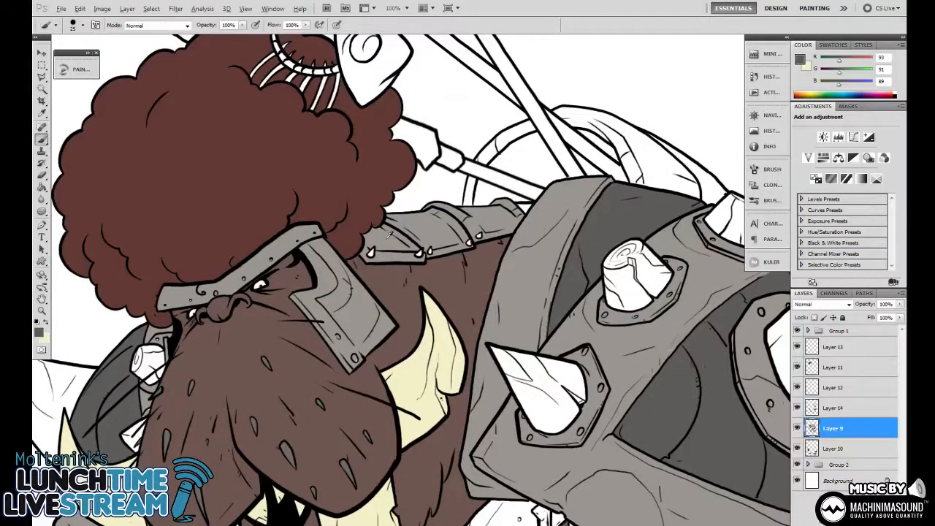
{"action": "left_click", "coordinate": [381, 243], "text": "alt"}
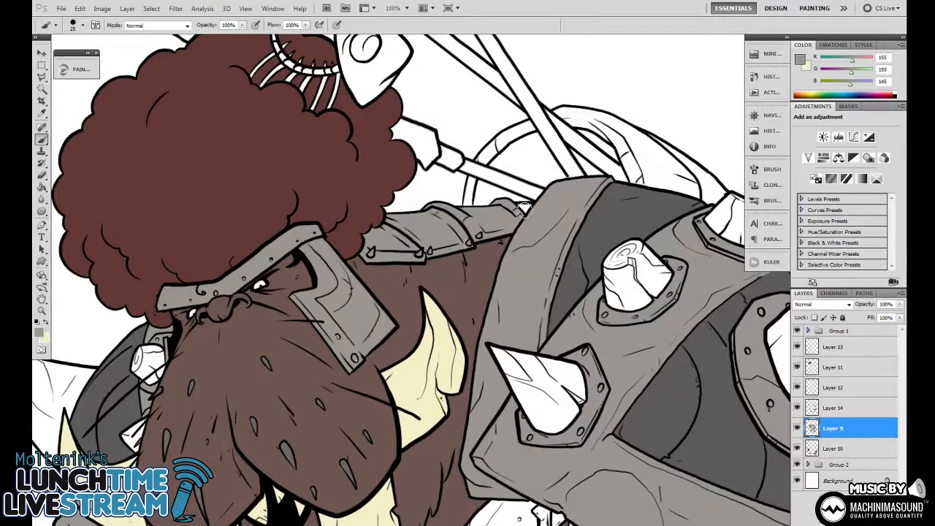
Brush the light grey over missed spots on the helmet's brow band and along the armour edges on Layer 9
{"action": "key", "text": "g"}
{"action": "left_click_drag", "start_coordinate": [625, 361], "coordinate": [537, 330]}
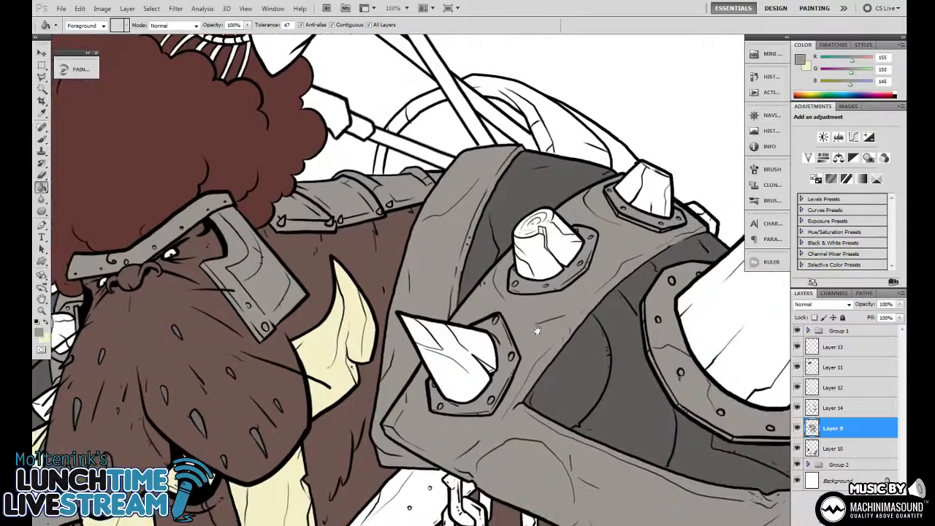
{"action": "key", "text": "b"}
{"action": "left_click_drag", "start_coordinate": [361, 386], "coordinate": [536, 268]}
{"action": "left_click_drag", "start_coordinate": [420, 220], "coordinate": [495, 261]}
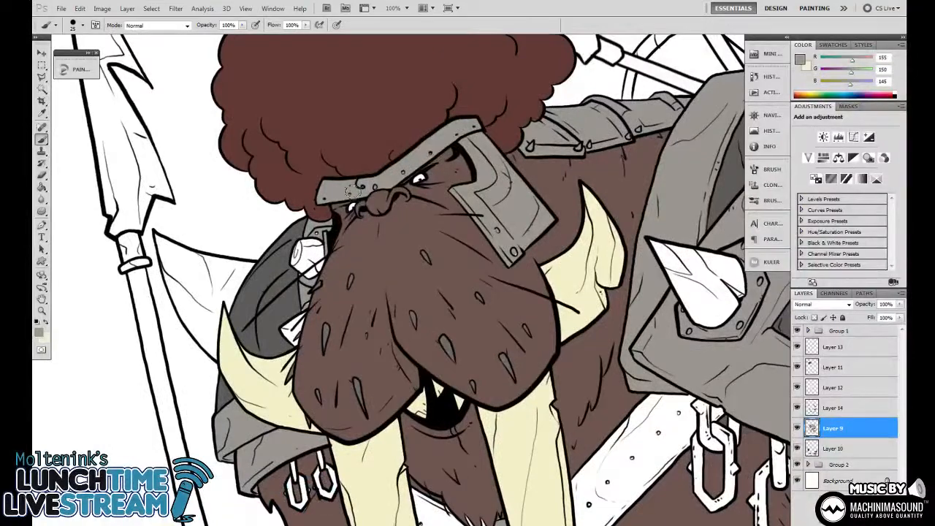
{"action": "left_click_drag", "start_coordinate": [359, 191], "coordinate": [370, 185]}
{"action": "left_click_drag", "start_coordinate": [330, 373], "coordinate": [355, 236]}
{"action": "left_click_drag", "start_coordinate": [400, 330], "coordinate": [381, 279]}
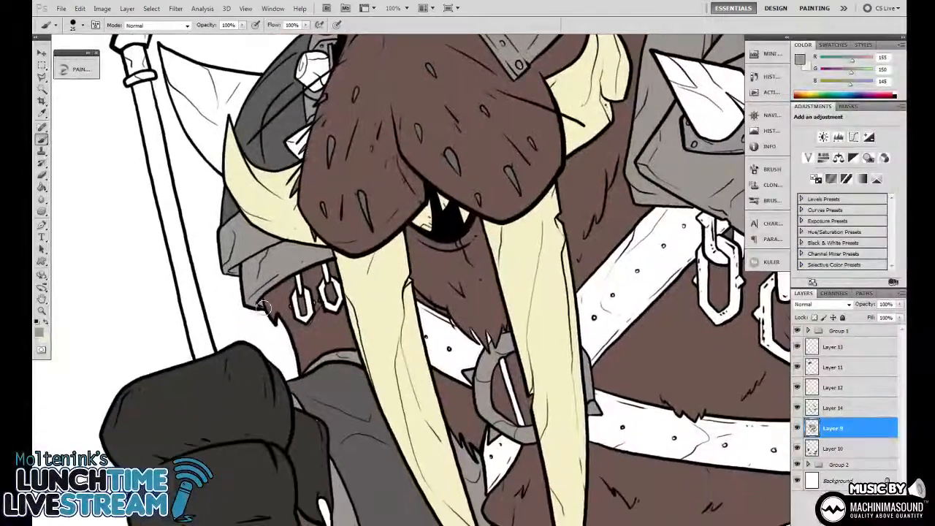
{"action": "left_click_drag", "start_coordinate": [363, 438], "coordinate": [316, 348]}
Sample the hands' dark grey (RGB 56, 54, 51) and touch up gaps around the thumb, claws and feet on Layer 10
{"action": "left_click", "coordinate": [273, 332], "text": "alt"}
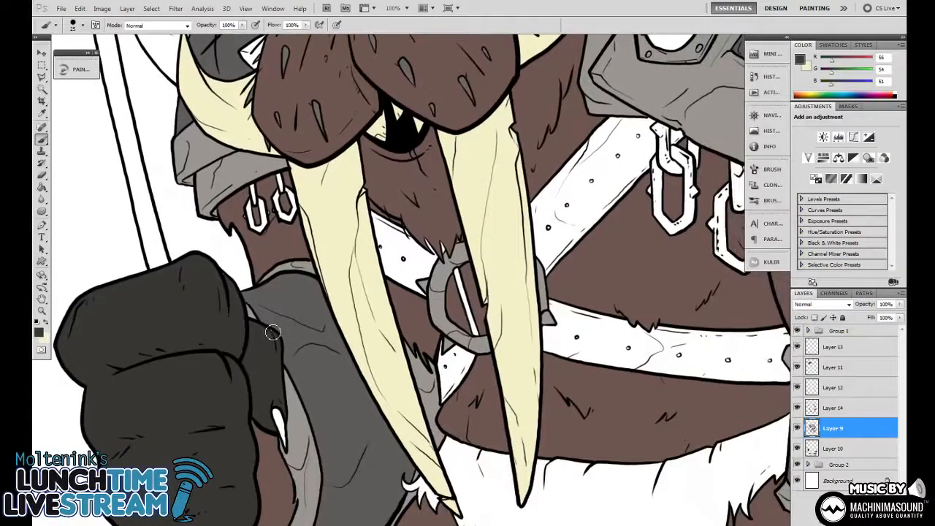
{"action": "left_click", "coordinate": [840, 449]}
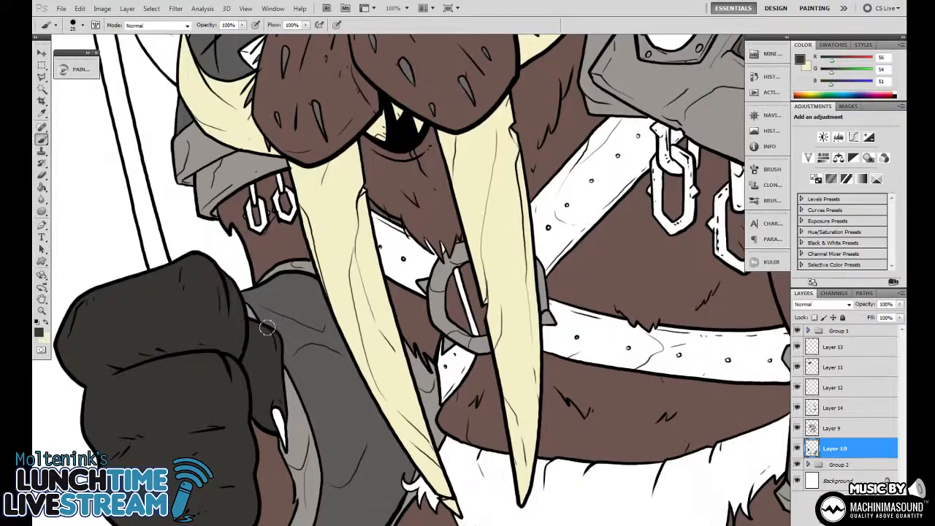
{"action": "left_click_drag", "start_coordinate": [270, 332], "coordinate": [225, 182]}
{"action": "left_click_drag", "start_coordinate": [555, 496], "coordinate": [521, 277]}
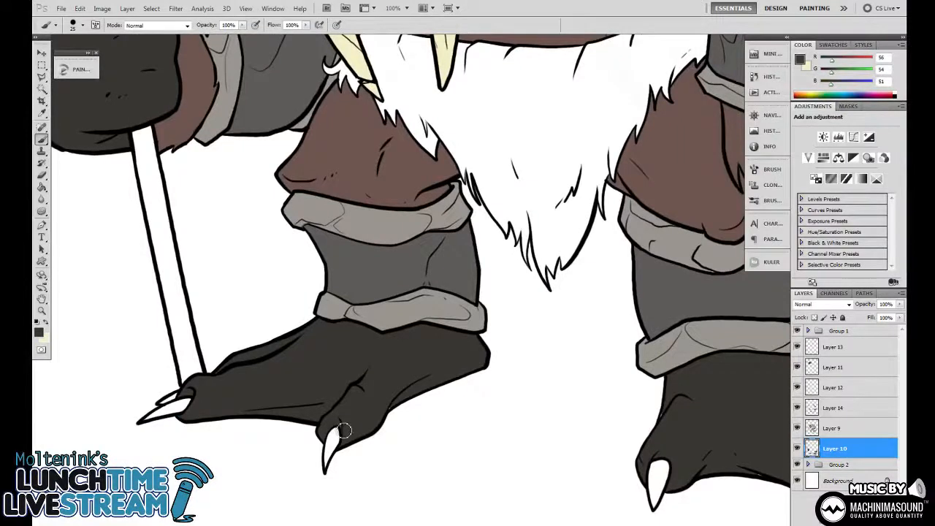
{"action": "mouse_move", "coordinate": [427, 365]}
{"action": "left_mouse_down"}
{"action": "mouse_move", "coordinate": [268, 373]}
{"action": "mouse_move", "coordinate": [161, 314]}
{"action": "left_mouse_up"}
{"action": "left_click_drag", "start_coordinate": [381, 367], "coordinate": [355, 355]}
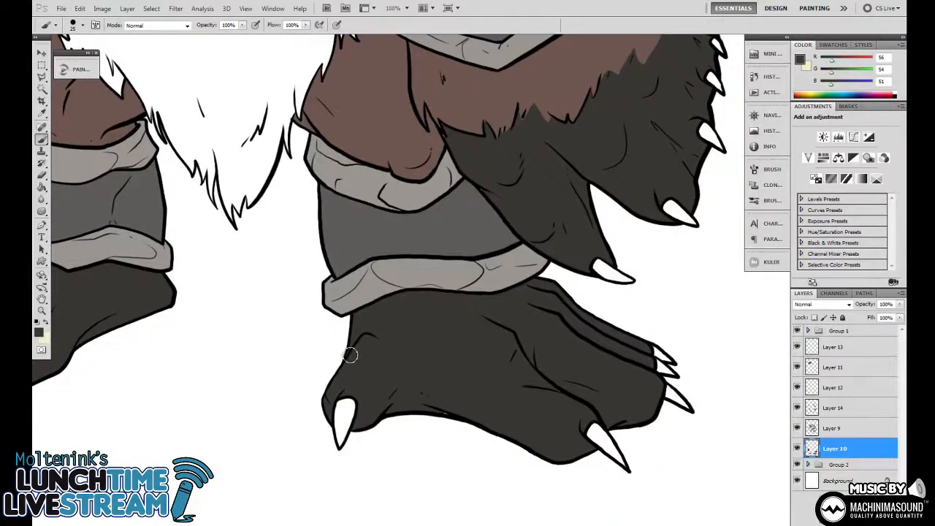
{"action": "left_click_drag", "start_coordinate": [580, 352], "coordinate": [526, 355]}
{"action": "scroll", "coordinate": [495, 334], "scroll_direction": "up", "scroll_amount": 3}
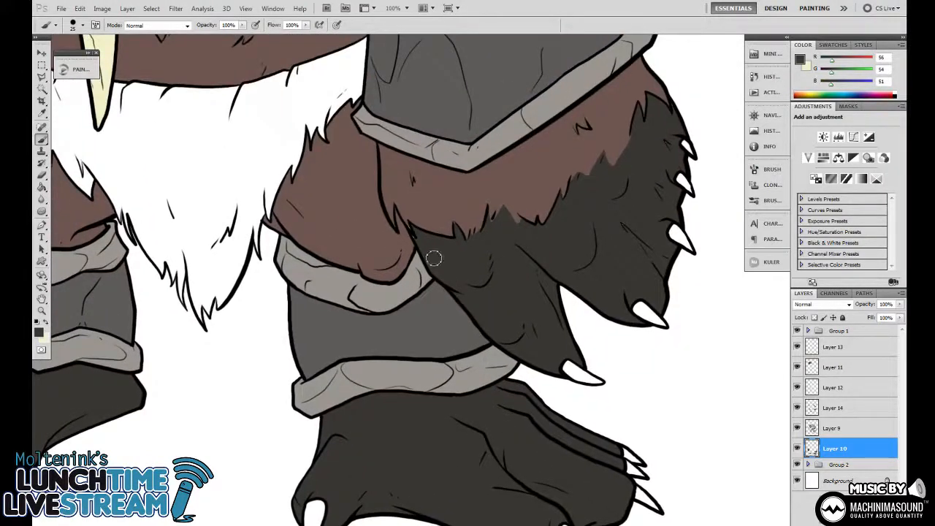
{"action": "scroll", "coordinate": [638, 208], "scroll_direction": "up", "scroll_amount": 1}
{"action": "scroll", "coordinate": [638, 208], "scroll_direction": "right", "scroll_amount": 1}
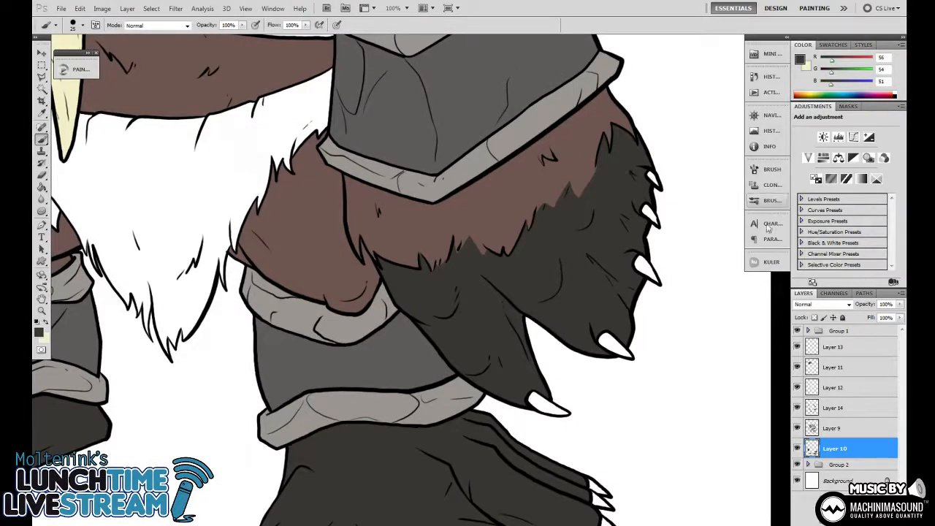
Return to Layer 9, sample the body brown (RGB 110, 86, 80) and touch up the forearm's fur edge above the hand
{"action": "left_click", "coordinate": [836, 426]}
{"action": "left_click", "coordinate": [481, 221], "text": "alt"}
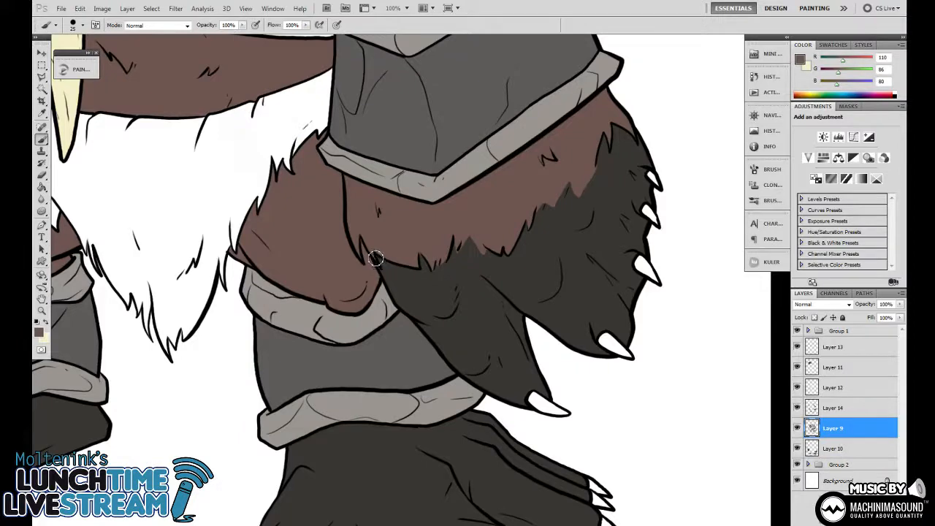
{"action": "left_click_drag", "start_coordinate": [511, 193], "coordinate": [437, 284]}
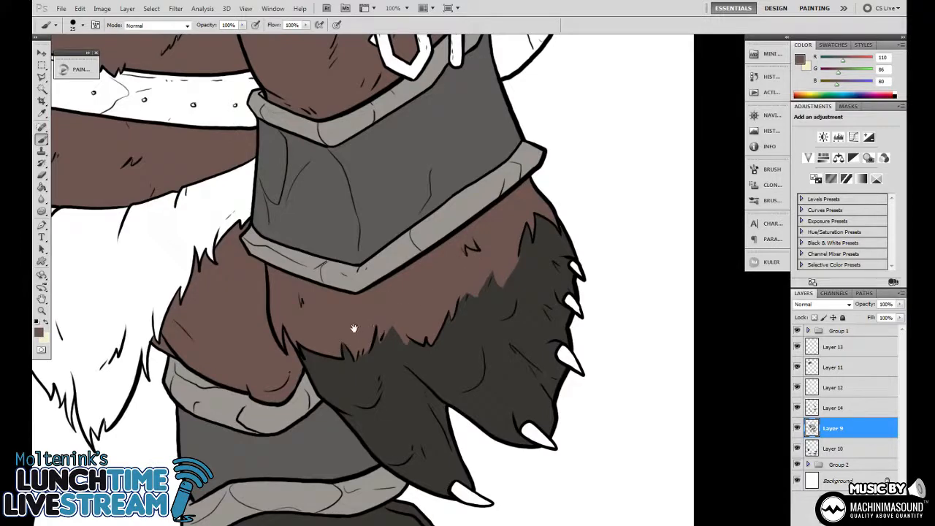
Brush the body brown into missed spots in the chest and belly fur around the belt ring and straps
{"action": "left_click_drag", "start_coordinate": [354, 327], "coordinate": [501, 294]}
{"action": "left_click_drag", "start_coordinate": [360, 261], "coordinate": [411, 360]}
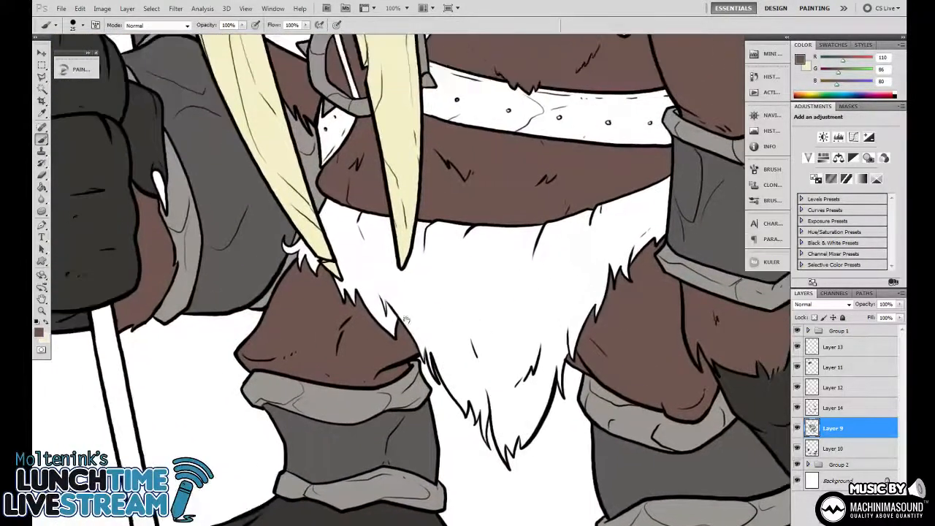
{"action": "left_click_drag", "start_coordinate": [365, 300], "coordinate": [415, 359]}
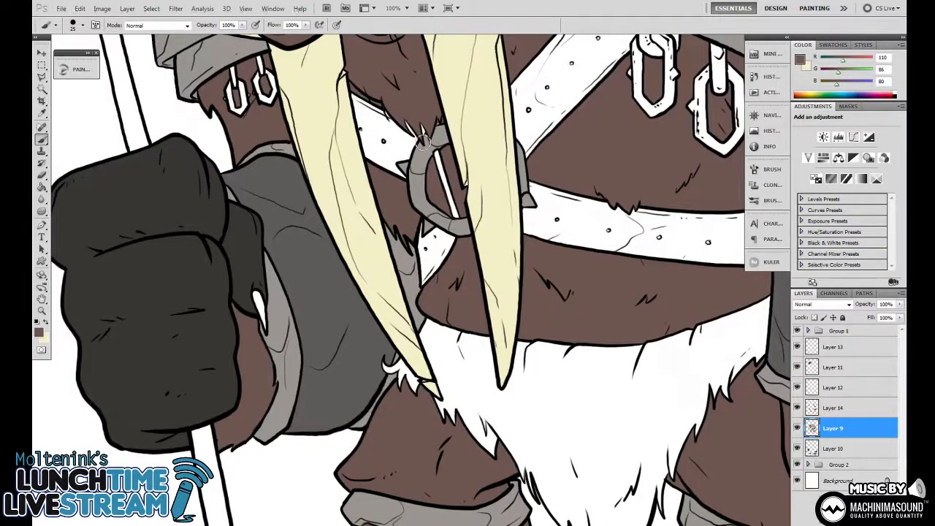
{"action": "left_click_drag", "start_coordinate": [410, 131], "coordinate": [421, 138]}
{"action": "left_click_drag", "start_coordinate": [455, 169], "coordinate": [443, 222]}
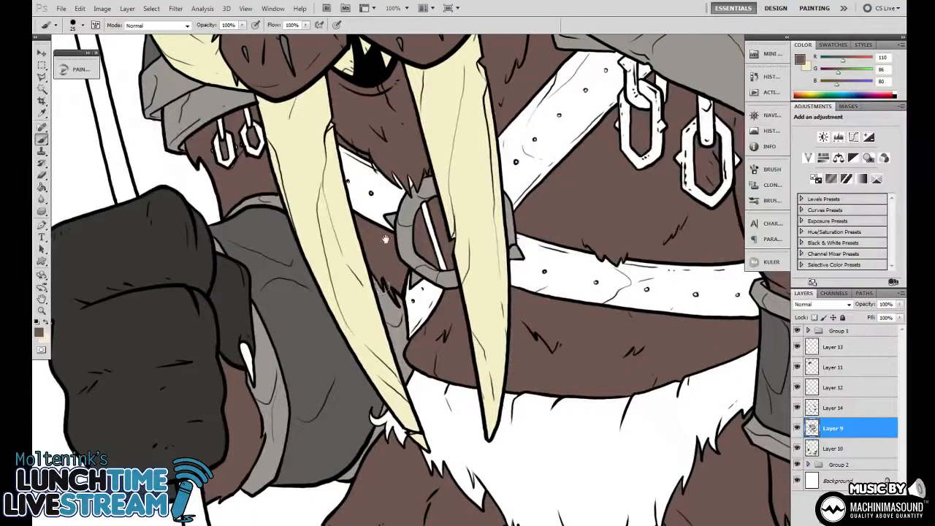
{"action": "left_click_drag", "start_coordinate": [384, 239], "coordinate": [386, 278]}
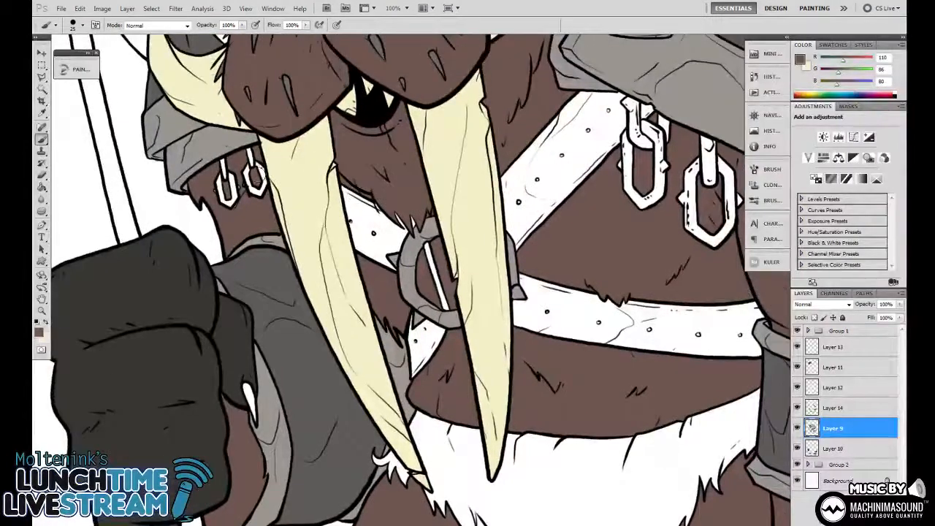
{"action": "left_click_drag", "start_coordinate": [555, 325], "coordinate": [431, 347]}
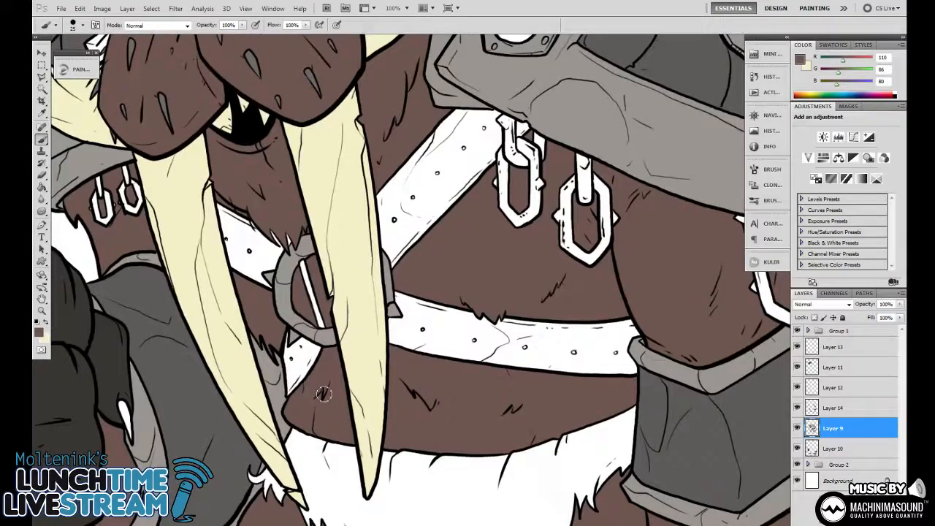
{"action": "left_click_drag", "start_coordinate": [613, 321], "coordinate": [452, 358]}
{"action": "left_click_drag", "start_coordinate": [508, 265], "coordinate": [635, 344]}
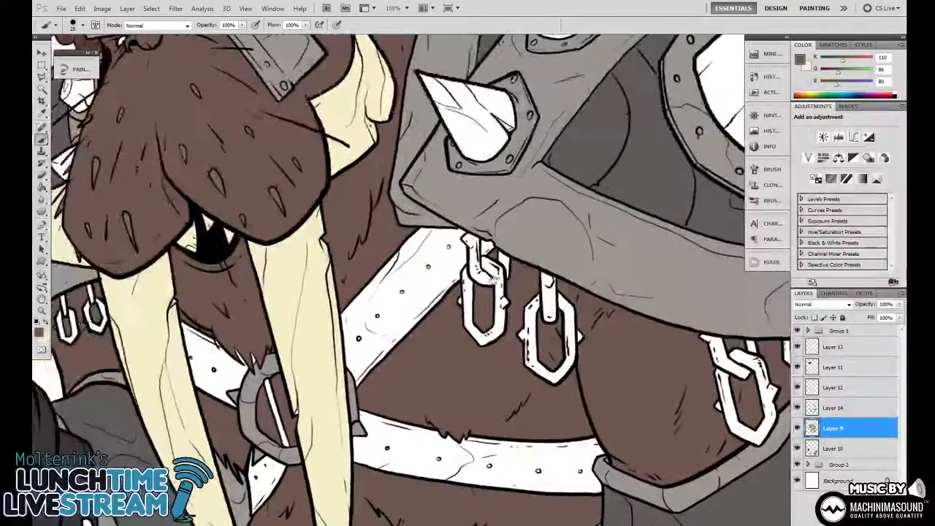
Sample the dark red-brown of the hair and select Layer 11 to touch up the hair around the helmet's brow band
{"action": "left_click_drag", "start_coordinate": [358, 195], "coordinate": [379, 318]}
{"action": "left_click_drag", "start_coordinate": [223, 198], "coordinate": [424, 202]}
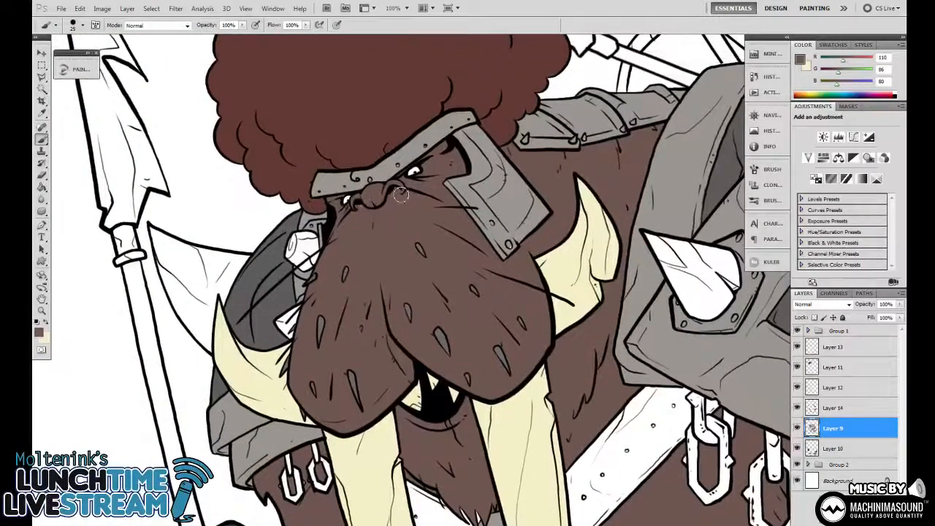
{"action": "left_click", "coordinate": [350, 152], "text": "alt"}
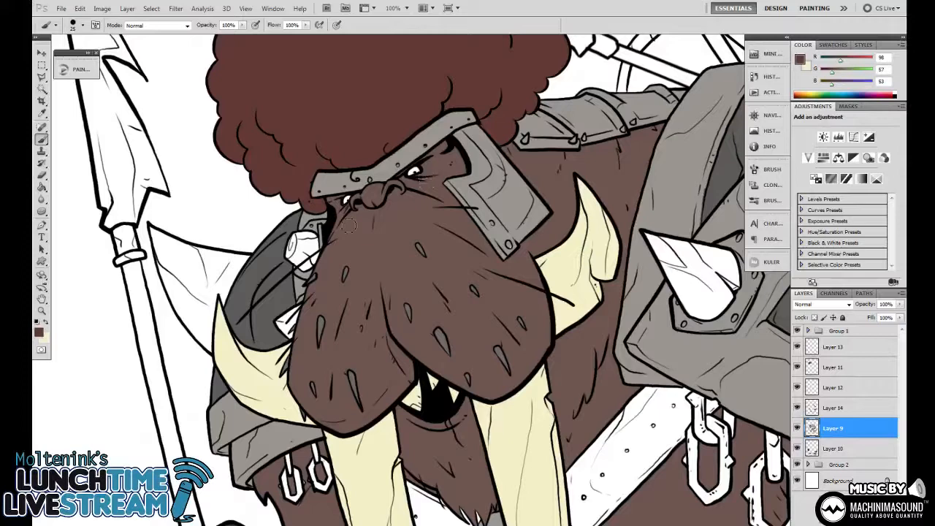
{"action": "left_click", "coordinate": [862, 364]}
{"action": "left_click_drag", "start_coordinate": [462, 283], "coordinate": [431, 255]}
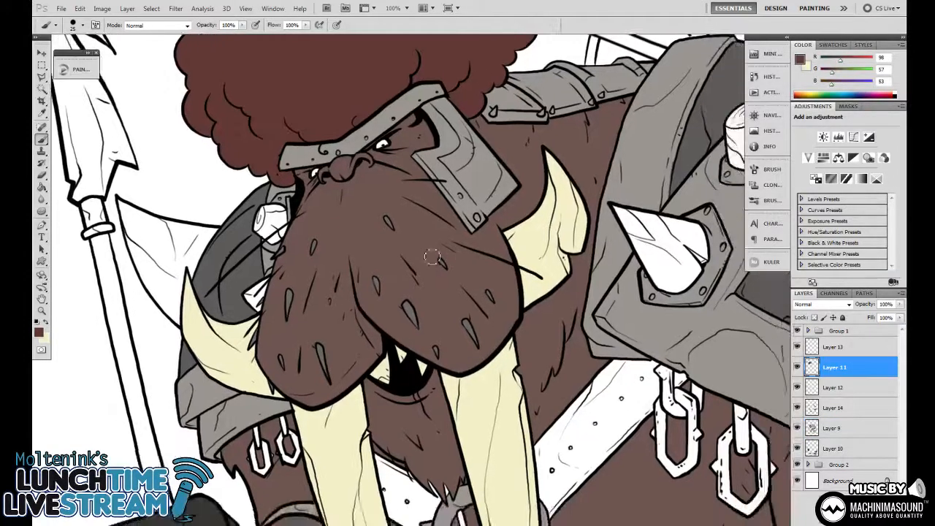
{"action": "left_click_drag", "start_coordinate": [503, 206], "coordinate": [379, 235]}
Sample the helmet's light grey (RGB 155, 150, 145) and touch up the cheek guard's lower rivet on Layer 9
{"action": "left_click", "coordinate": [358, 213], "text": "alt"}
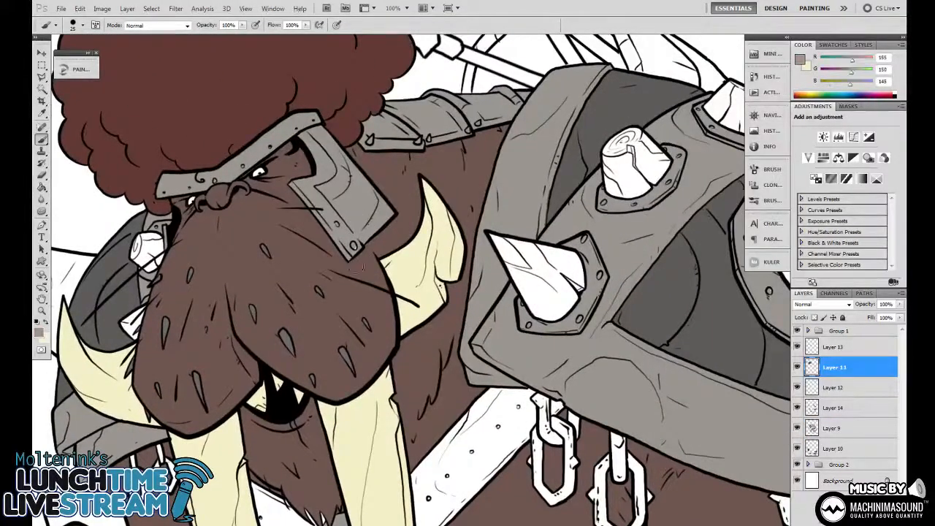
{"action": "left_click", "coordinate": [841, 428]}
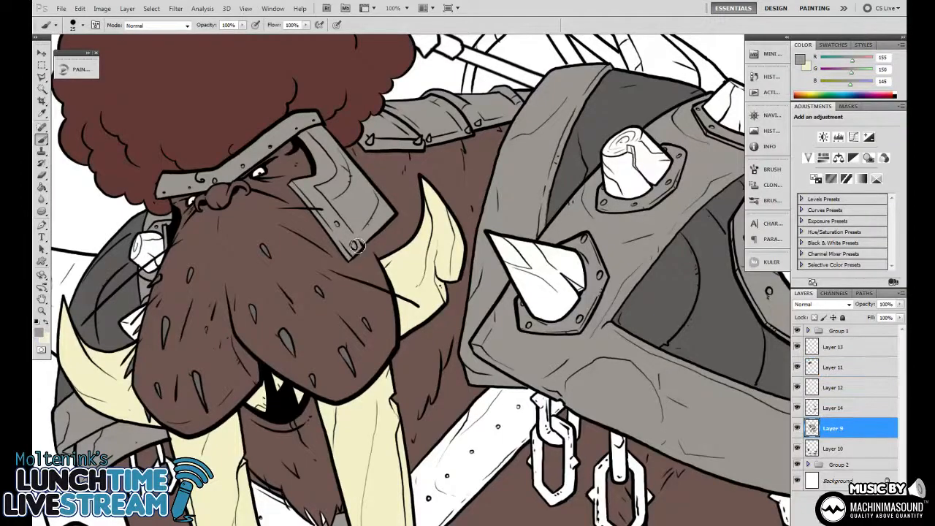
{"action": "left_click_drag", "start_coordinate": [356, 245], "coordinate": [492, 289]}
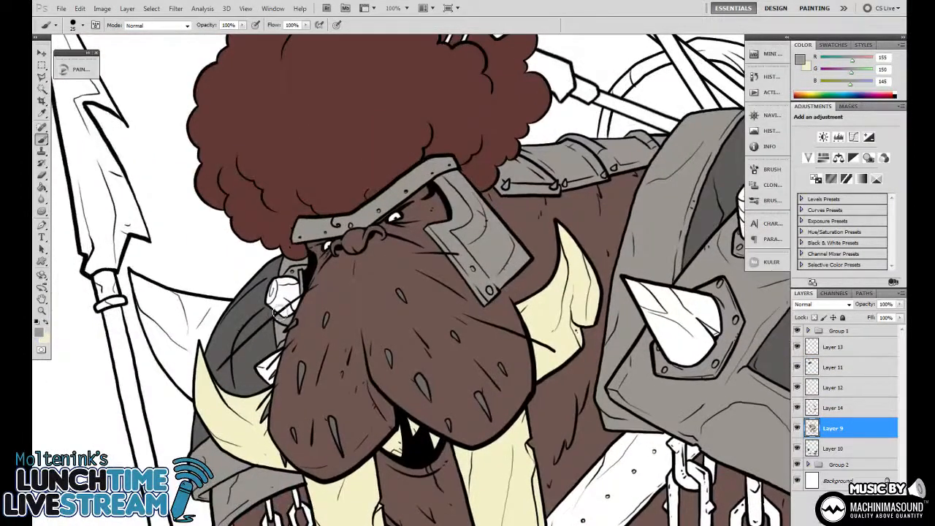
{"action": "key", "text": "ctrl+minus"}
{"action": "key", "text": "ctrl+minus"}
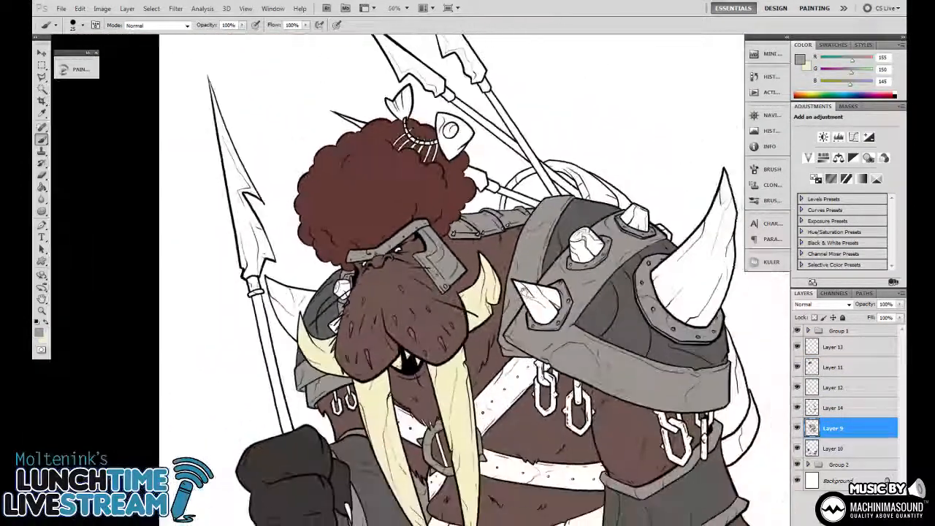
{"action": "left_click_drag", "start_coordinate": [524, 290], "coordinate": [492, 257]}
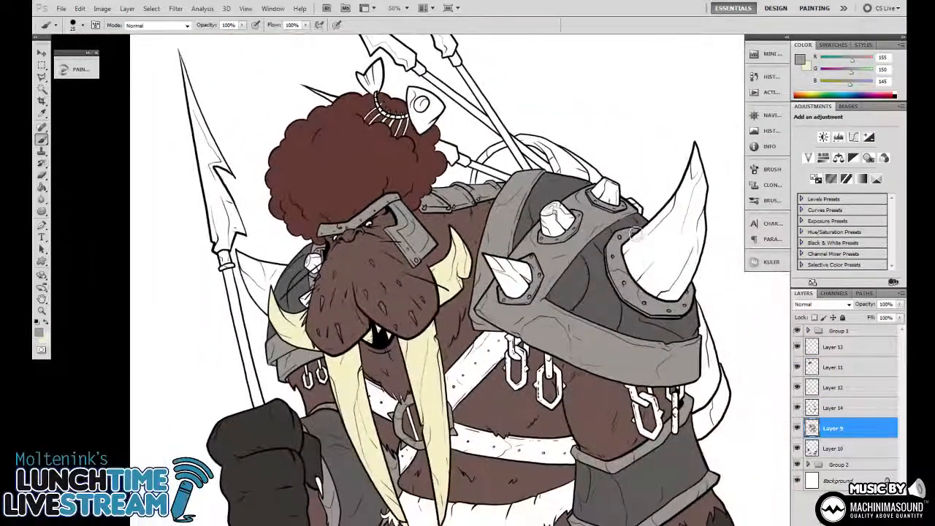
{"action": "left_click_drag", "start_coordinate": [632, 190], "coordinate": [614, 242]}
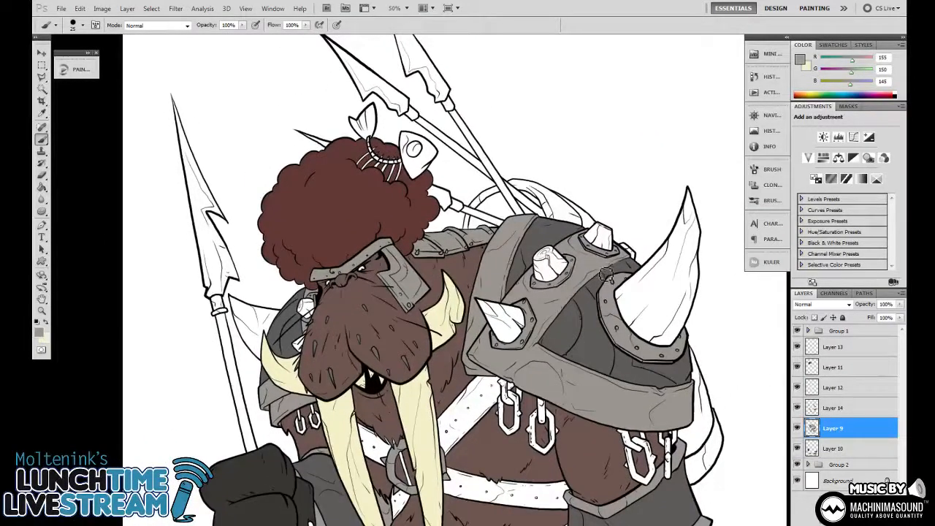
{"action": "left_click_drag", "start_coordinate": [627, 220], "coordinate": [492, 303]}
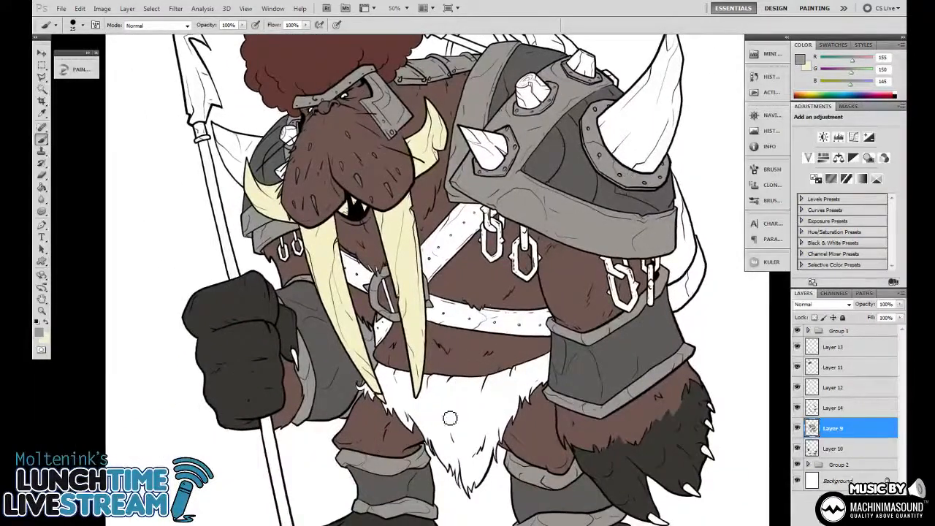
Sample the hands' dark grey (RGB 56, 54, 51) and fill the diagonal and horizontal chest straps with it on Layer 9
{"action": "left_click", "coordinate": [265, 363], "text": "alt"}
{"action": "left_click_drag", "start_coordinate": [261, 358], "coordinate": [228, 290]}
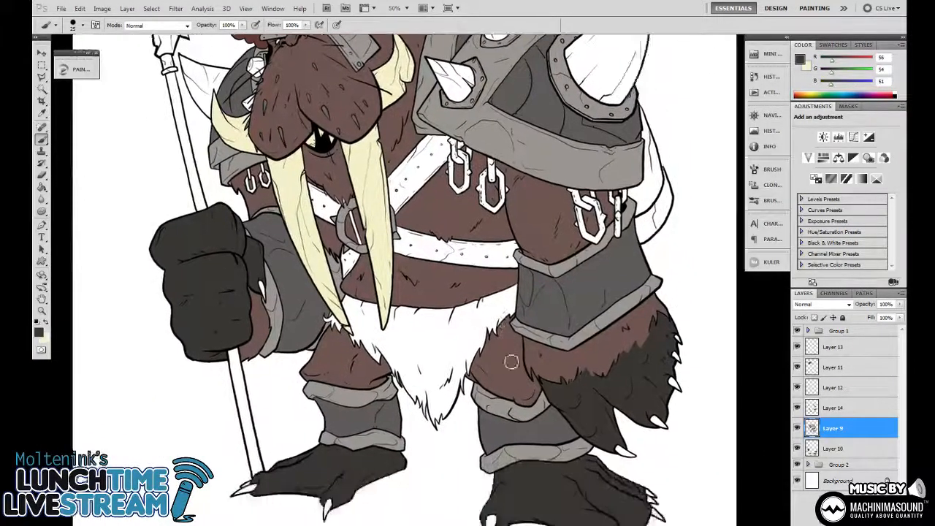
{"action": "left_click_drag", "start_coordinate": [526, 321], "coordinate": [520, 403]}
{"action": "key", "text": "g"}
{"action": "left_click", "coordinate": [407, 260]}
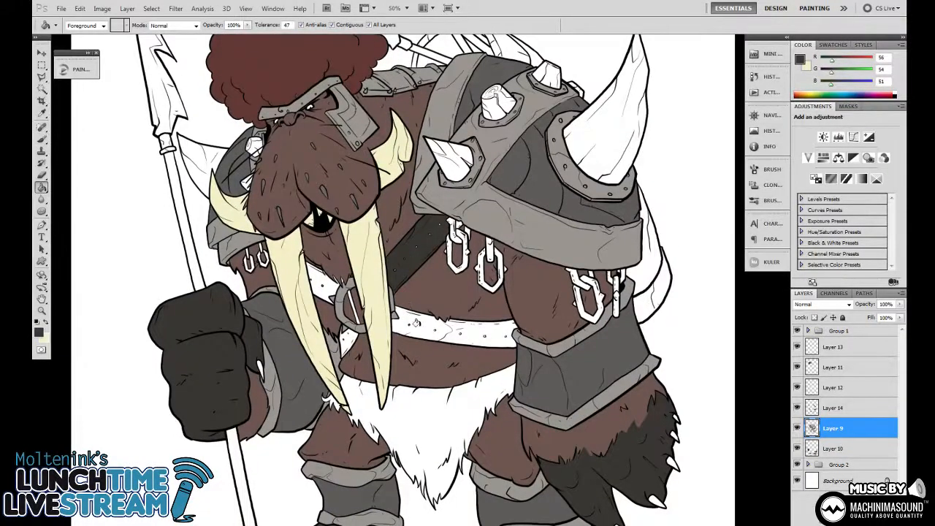
{"action": "left_click", "coordinate": [417, 324]}
{"action": "left_click", "coordinate": [326, 281]}
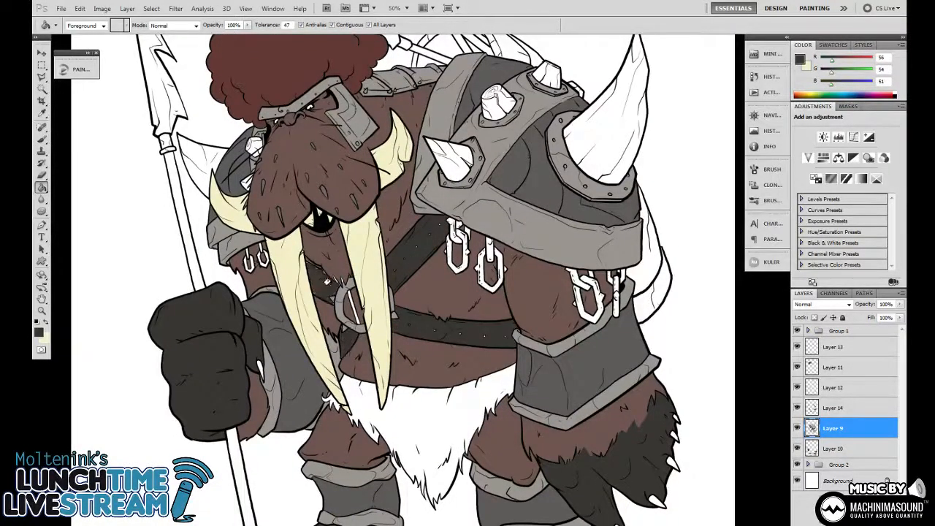
{"action": "left_click_drag", "start_coordinate": [491, 342], "coordinate": [552, 380]}
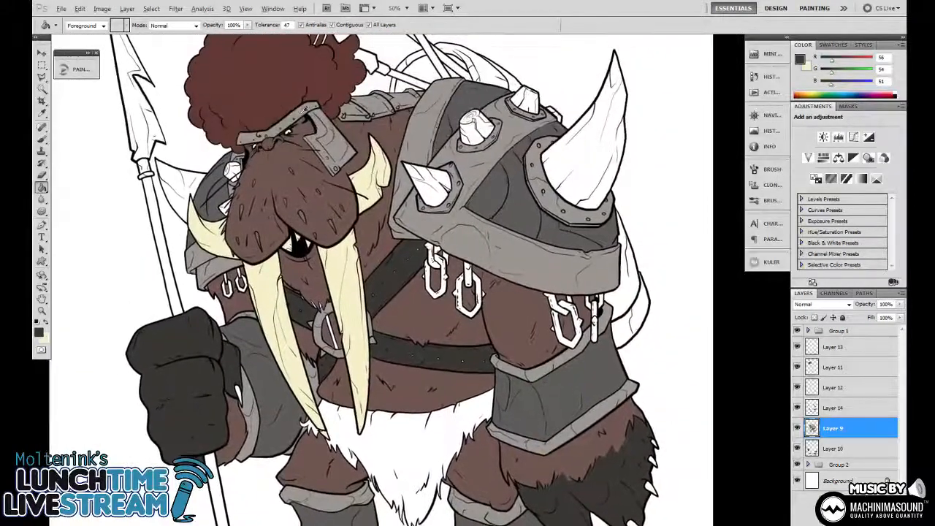
Try filling the fur loincloth with the hair's dark red-brown
{"action": "left_click", "coordinate": [474, 325], "text": "alt"}
{"action": "left_click_drag", "start_coordinate": [494, 373], "coordinate": [480, 307]}
{"action": "left_click", "coordinate": [402, 386]}
{"action": "left_click_drag", "start_coordinate": [559, 318], "coordinate": [523, 324]}
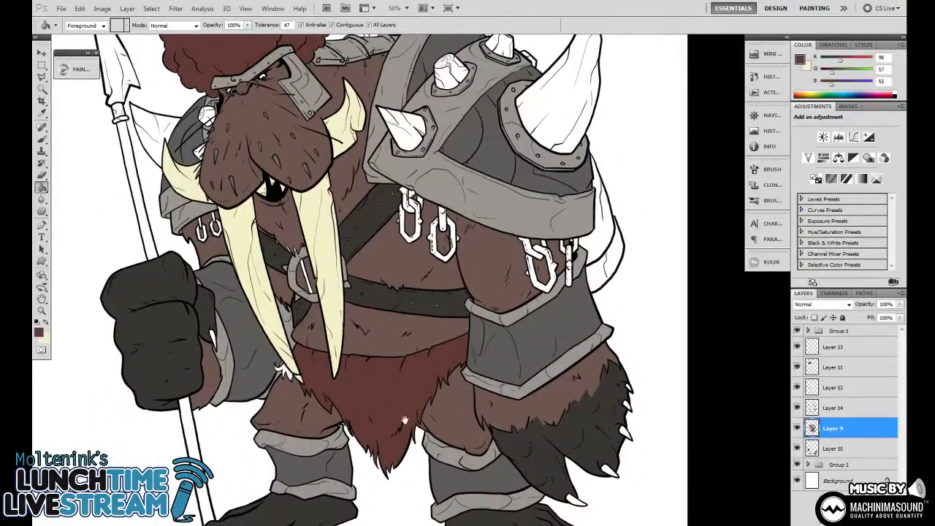
{"action": "left_click_drag", "start_coordinate": [504, 356], "coordinate": [494, 398]}
{"action": "key", "text": "ctrl+alt+z"}
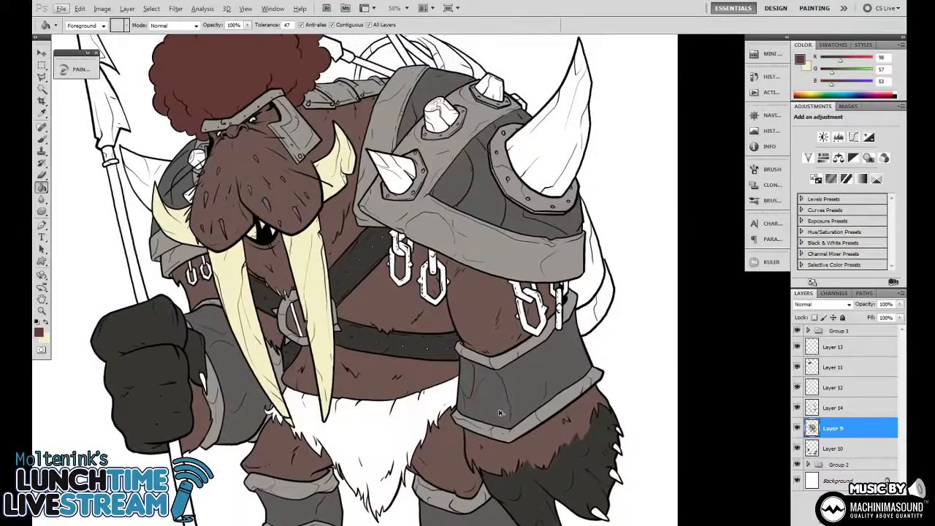
Sample the straps' dark grey (RGB 56, 54, 51) and brush over the white rivets and missed spots along the chest straps
{"action": "left_click_drag", "start_coordinate": [497, 349], "coordinate": [555, 302]}
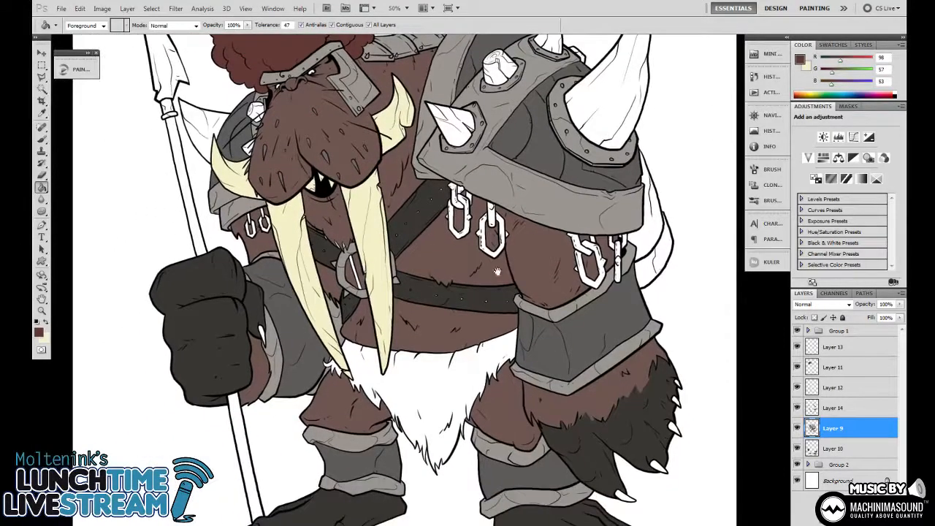
{"action": "key", "text": "ctrl+plus"}
{"action": "left_click_drag", "start_coordinate": [354, 238], "coordinate": [446, 292]}
{"action": "key", "text": "b"}
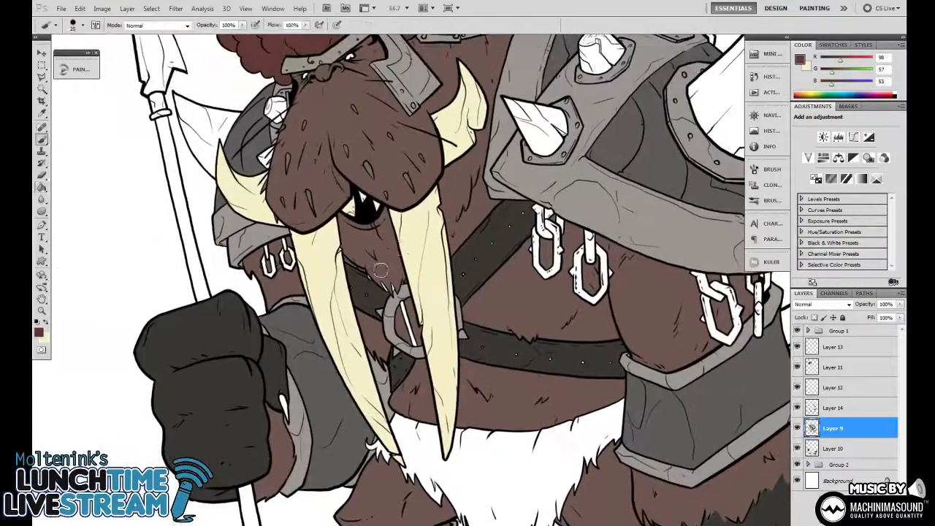
{"action": "left_click", "coordinate": [371, 282], "text": "alt"}
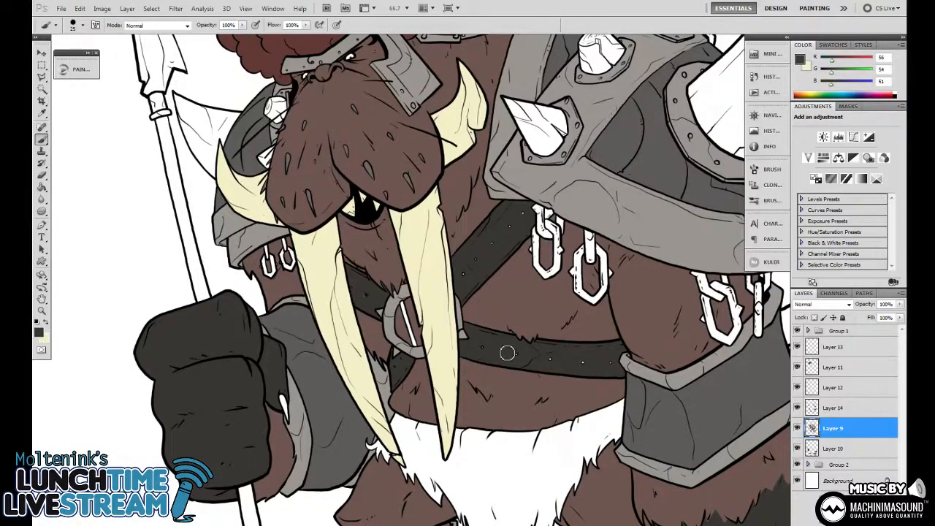
{"action": "left_click_drag", "start_coordinate": [575, 359], "coordinate": [506, 318]}
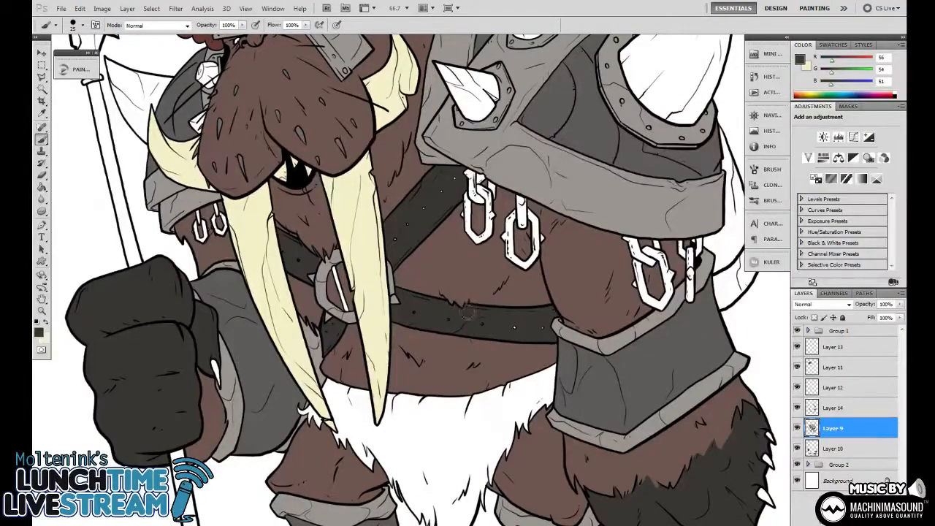
{"action": "left_click_drag", "start_coordinate": [607, 283], "coordinate": [565, 268]}
Brush dark grey over the remaining white rivets on the diagonal strap, and sample the belt ring's light grey (RGB 155, 150, 145)
{"action": "left_click", "coordinate": [444, 250], "text": "alt"}
{"action": "key", "text": "g"}
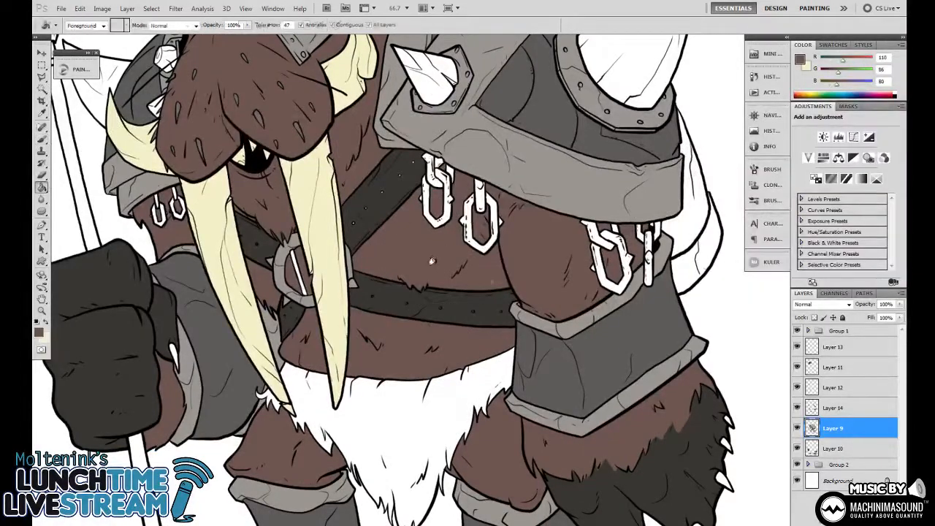
{"action": "scroll", "coordinate": [568, 193], "scroll_direction": "up", "scroll_amount": 3}
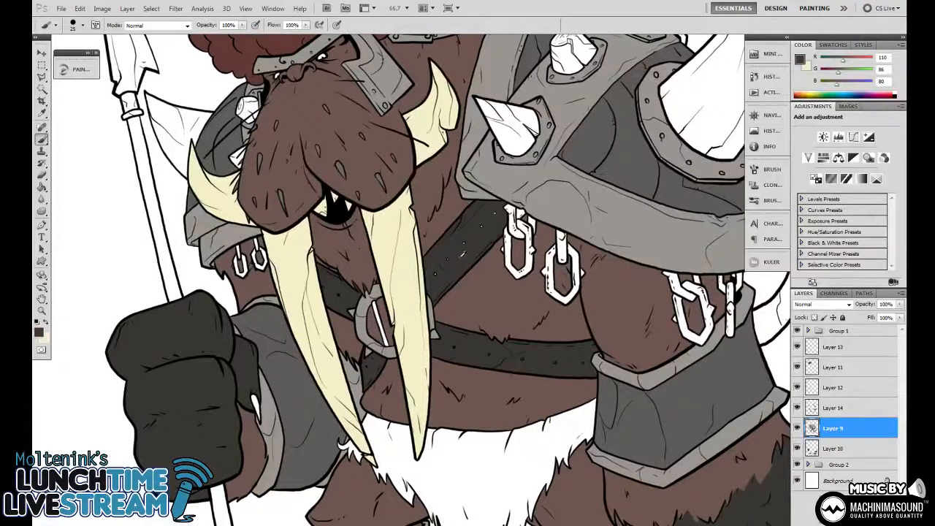
{"action": "left_click", "coordinate": [461, 254], "text": "alt"}
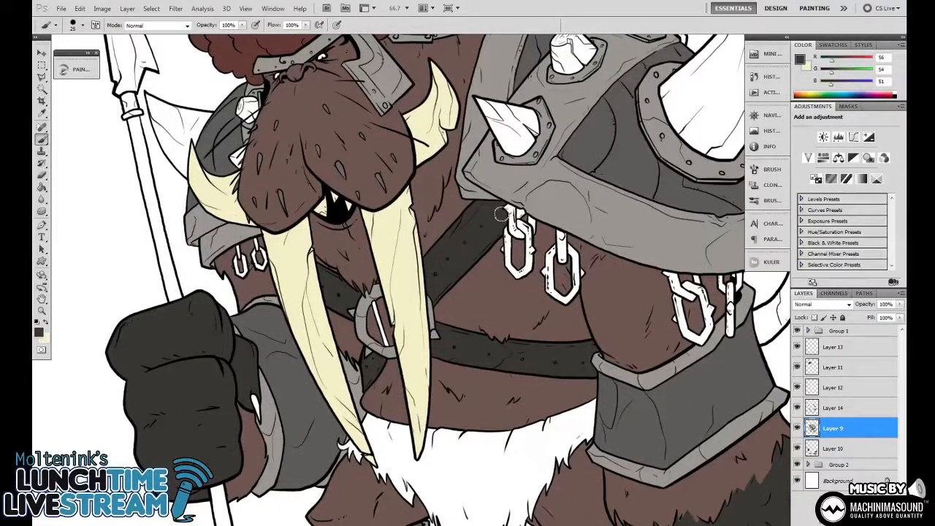
{"action": "left_click_drag", "start_coordinate": [495, 262], "coordinate": [517, 268]}
{"action": "left_click", "coordinate": [399, 296], "text": "alt"}
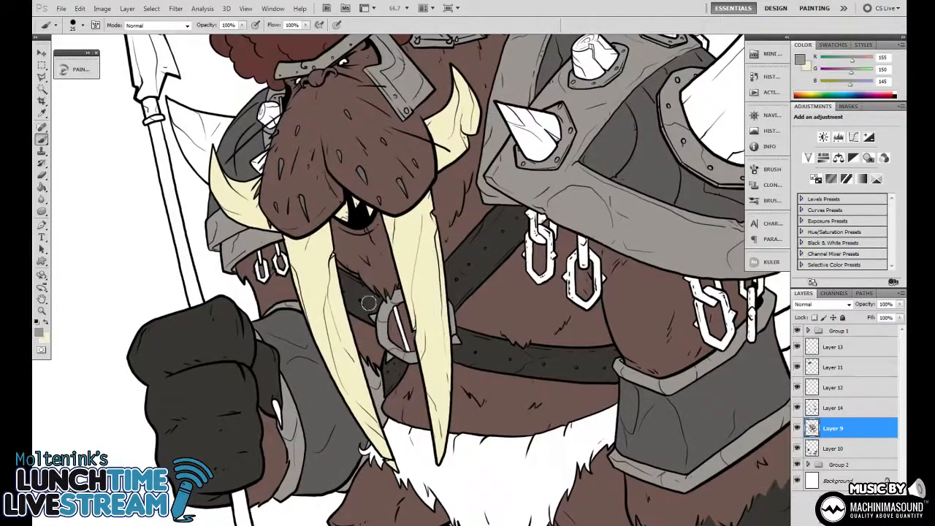
{"action": "key", "text": "g"}
{"action": "key", "text": "ctrl+minus"}
{"action": "key", "text": "ctrl+minus"}
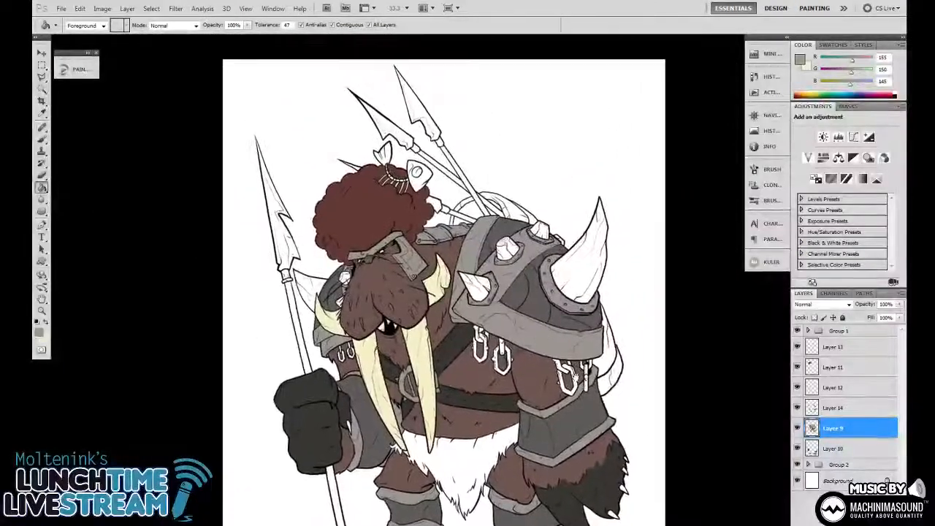
{"action": "left_click_drag", "start_coordinate": [574, 376], "coordinate": [578, 309]}
Sample the body brown (RGB 110, 86, 80) as foreground and set the background colour to tan (RGB 166, 141, 105)
{"action": "left_click", "coordinate": [439, 319], "text": "alt"}
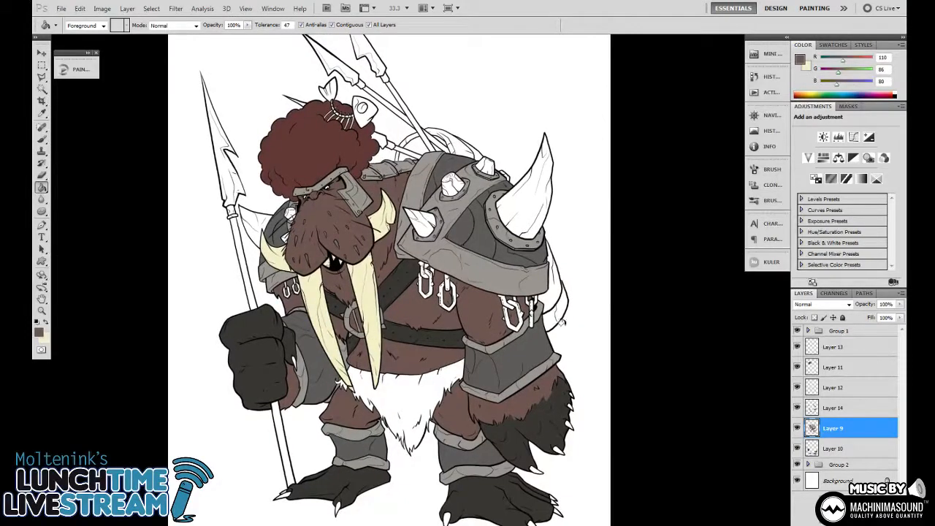
{"action": "left_click", "coordinate": [44, 337]}
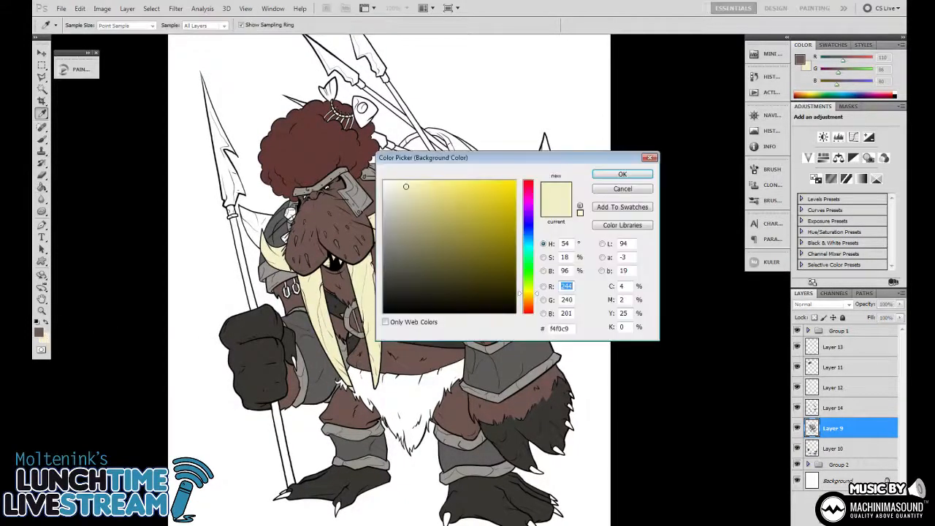
{"action": "left_click", "coordinate": [528, 303]}
{"action": "mouse_move", "coordinate": [425, 256]}
{"action": "left_mouse_down"}
{"action": "mouse_move", "coordinate": [413, 252]}
{"action": "mouse_move", "coordinate": [442, 247]}
{"action": "mouse_move", "coordinate": [429, 257]}
{"action": "mouse_move", "coordinate": [429, 243]}
{"action": "left_mouse_up"}
{"action": "left_click", "coordinate": [528, 297]}
{"action": "left_click", "coordinate": [536, 299]}
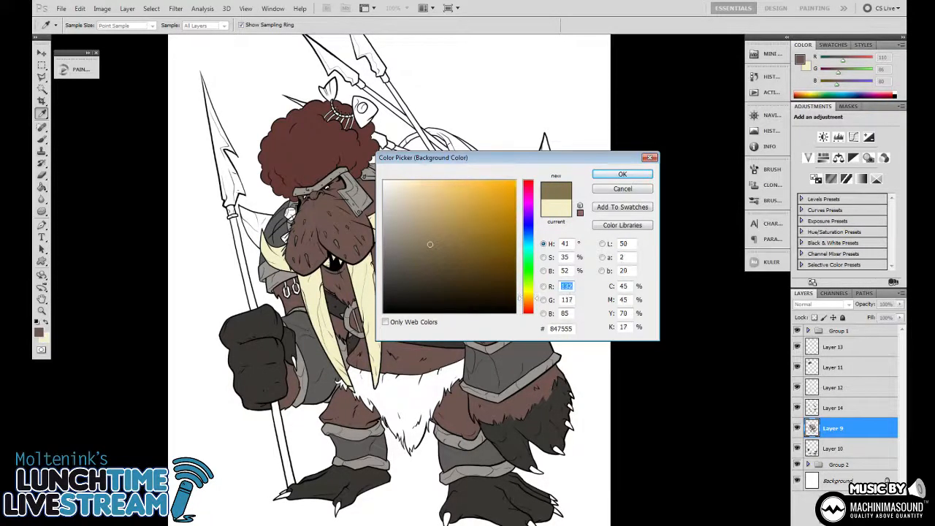
{"action": "left_click", "coordinate": [431, 227]}
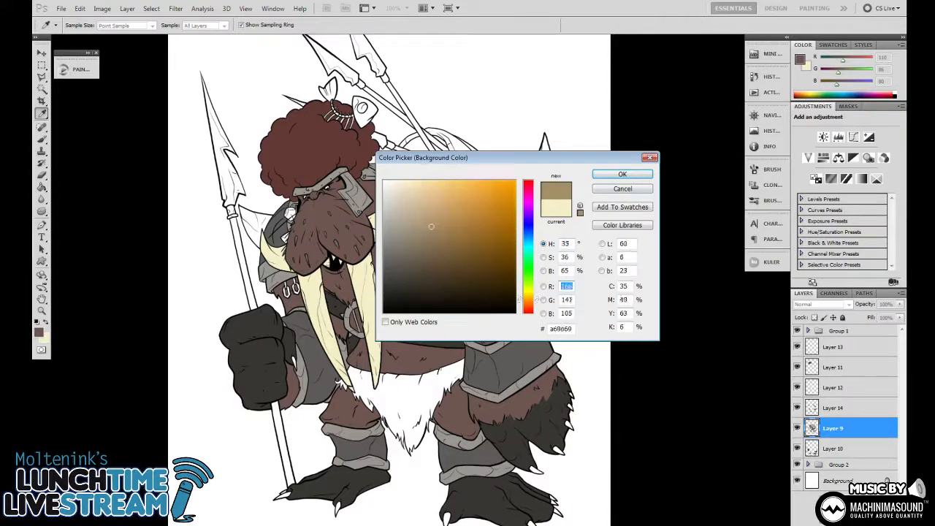
{"action": "left_click", "coordinate": [622, 174]}
{"action": "key", "text": "g"}
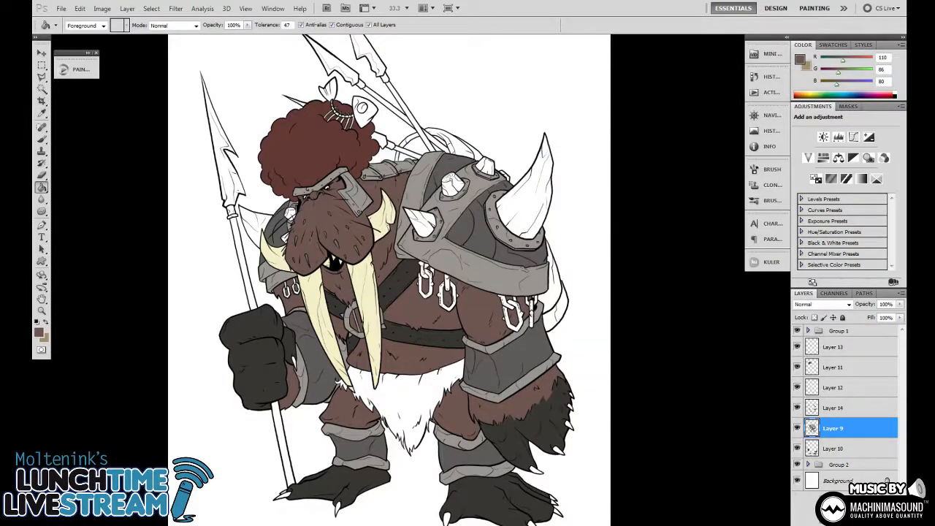
Add a new layer above the body layer and colour the pack's upper sections tan (RGB 166, 141, 105), brushing in missed spots
{"action": "key", "text": "ctrl+shift+alt+n"}
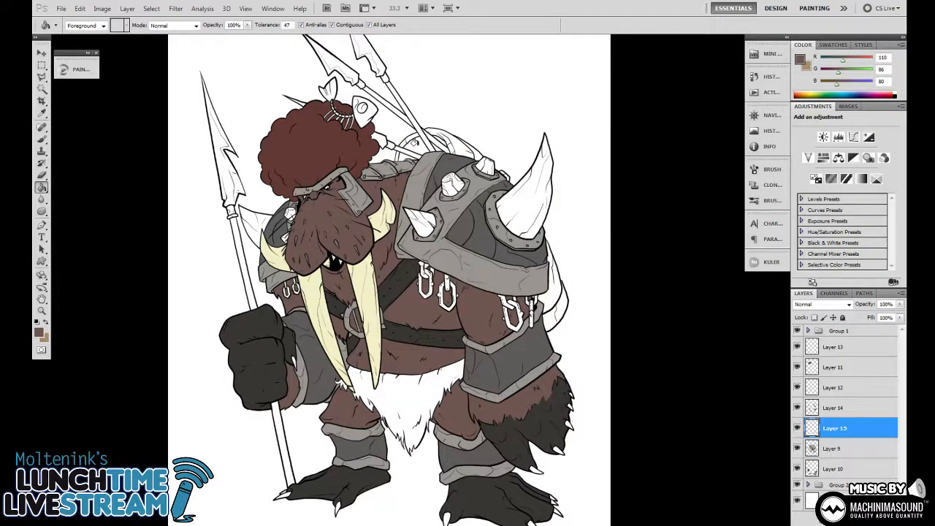
{"action": "key", "text": "ctrl+plus"}
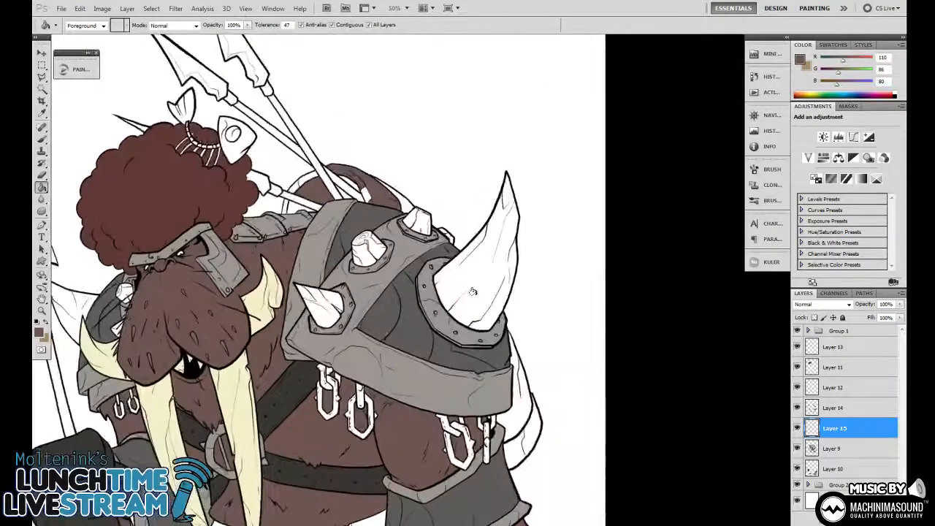
{"action": "left_click", "coordinate": [377, 187], "text": "alt"}
{"action": "left_click", "coordinate": [335, 167]}
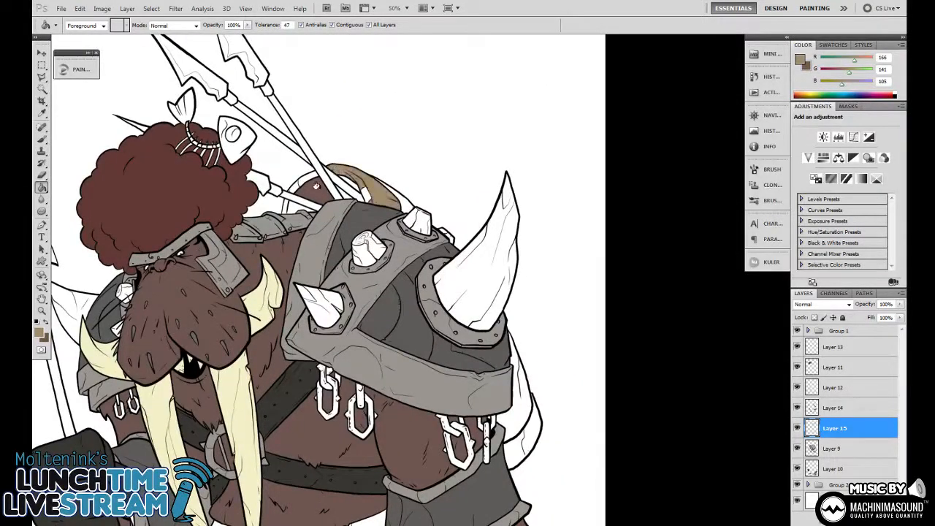
{"action": "left_click", "coordinate": [317, 186]}
{"action": "key", "text": "ctrl+plus"}
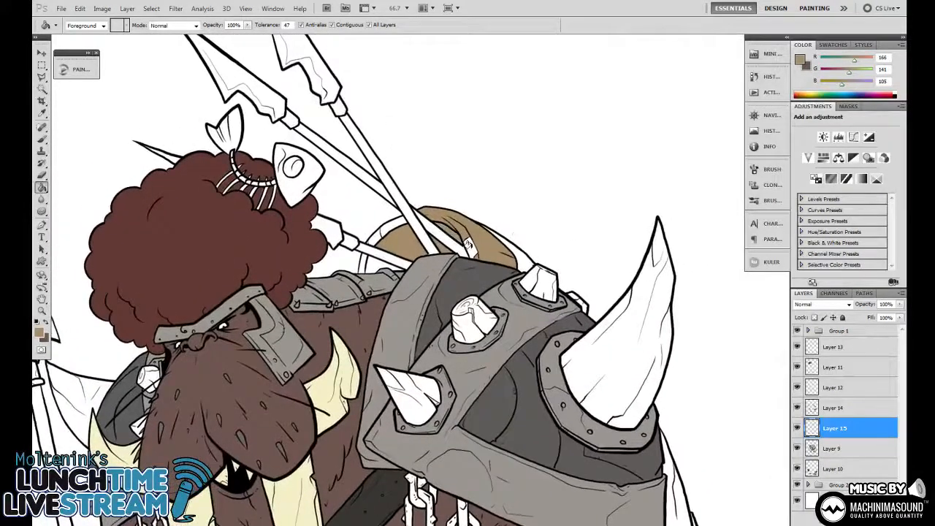
{"action": "left_click", "coordinate": [468, 245]}
{"action": "left_click", "coordinate": [518, 256]}
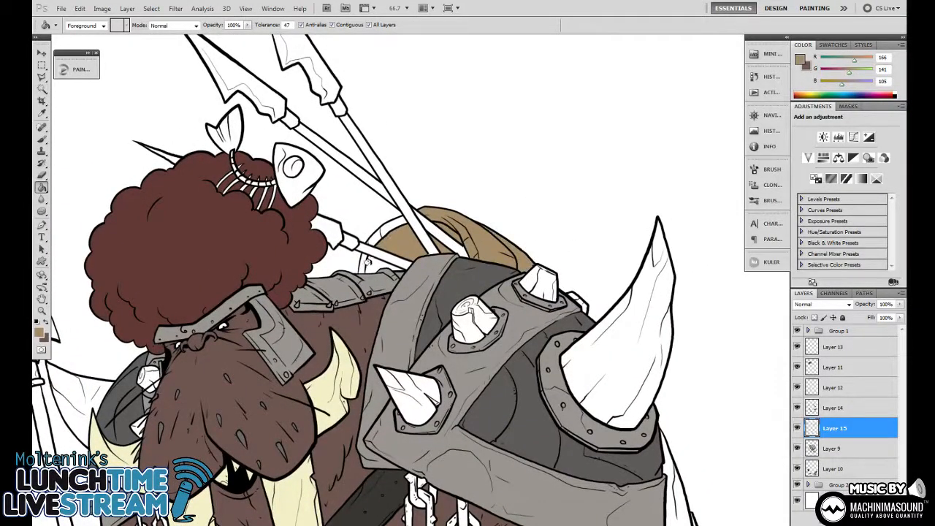
{"action": "key", "text": "b"}
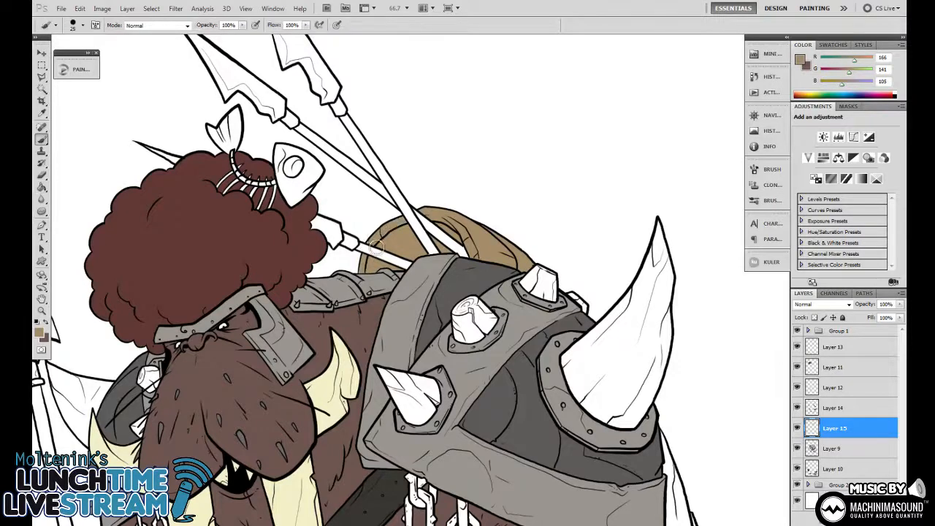
{"action": "left_click_drag", "start_coordinate": [541, 240], "coordinate": [468, 202]}
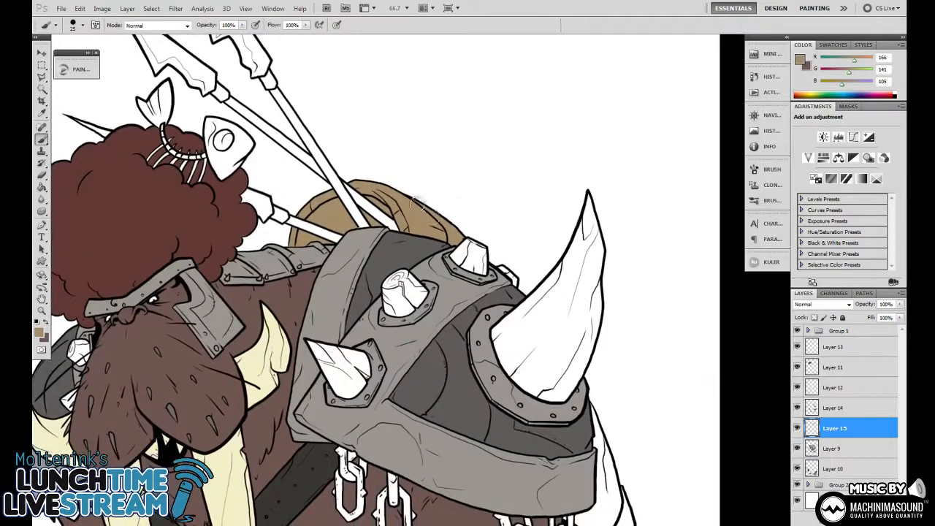
Fill the pack's lower sections behind the shoulder armour with the same tan and brush over missed edges
{"action": "left_click_drag", "start_coordinate": [521, 236], "coordinate": [462, 142]}
{"action": "left_click_drag", "start_coordinate": [561, 300], "coordinate": [522, 178]}
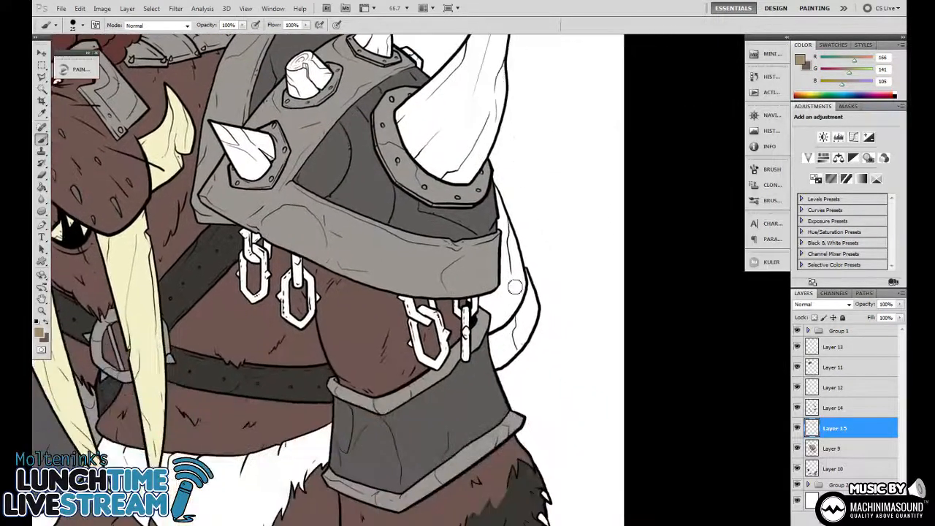
{"action": "key", "text": "g"}
{"action": "left_click", "coordinate": [504, 290]}
{"action": "left_click", "coordinate": [502, 340]}
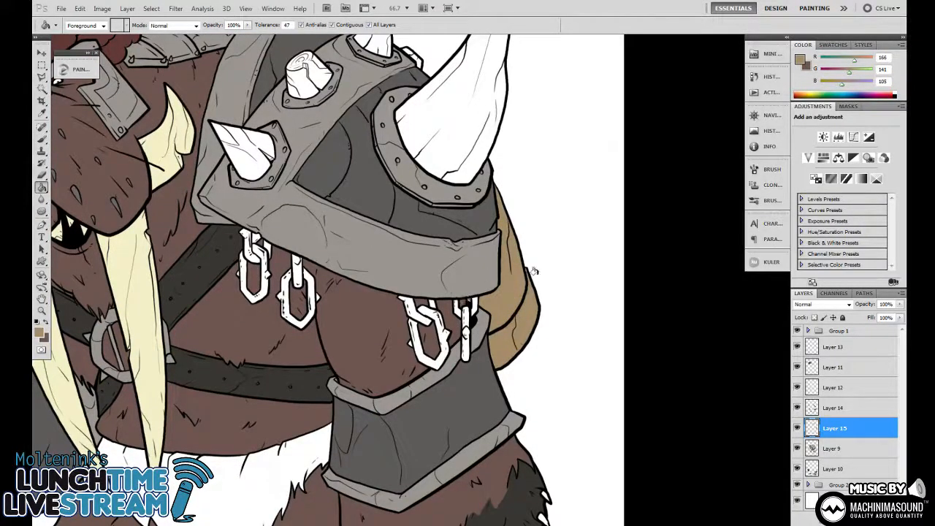
{"action": "key", "text": "b"}
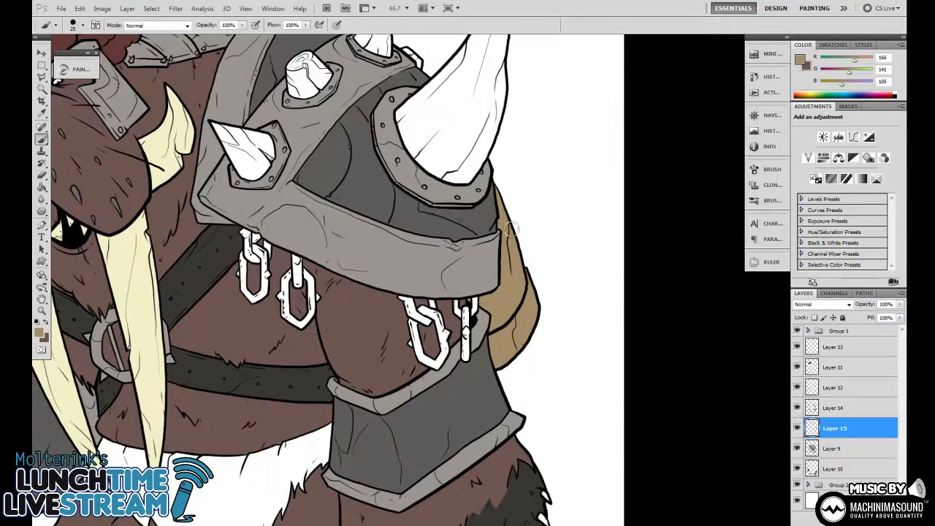
{"action": "left_click_drag", "start_coordinate": [511, 228], "coordinate": [695, 433]}
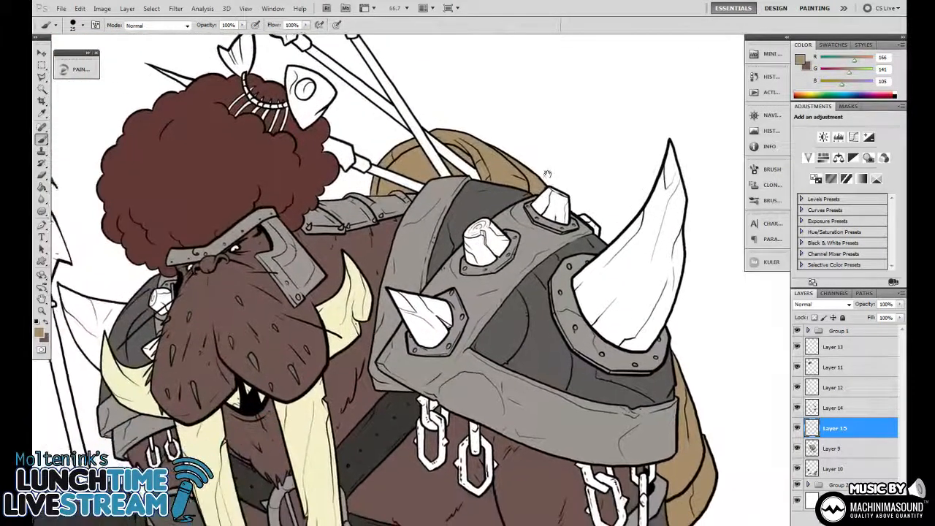
Set the foreground to a darker brown (RGB 124, 103, 73) and fill the pack's inner side behind the spears
{"action": "left_click", "coordinate": [41, 333]}
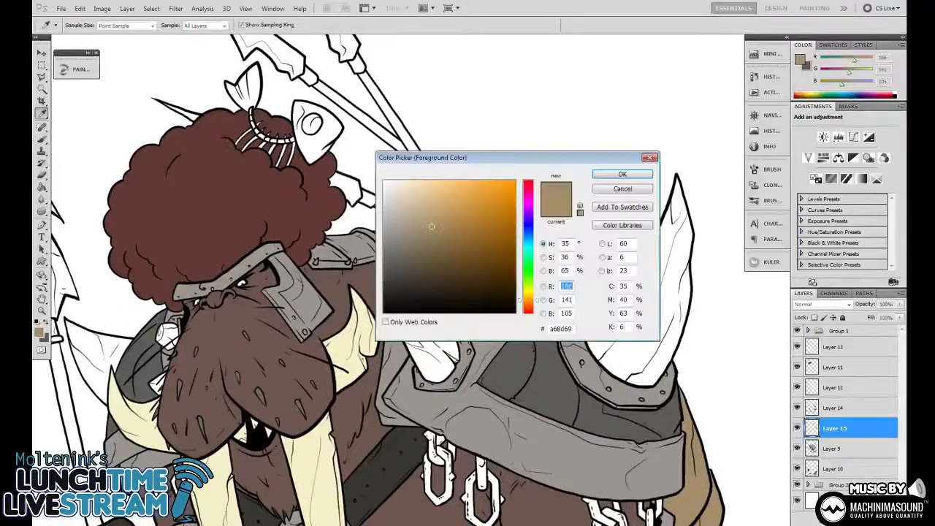
{"action": "left_click_drag", "start_coordinate": [432, 228], "coordinate": [437, 248]}
{"action": "left_click", "coordinate": [621, 175]}
{"action": "key", "text": "g"}
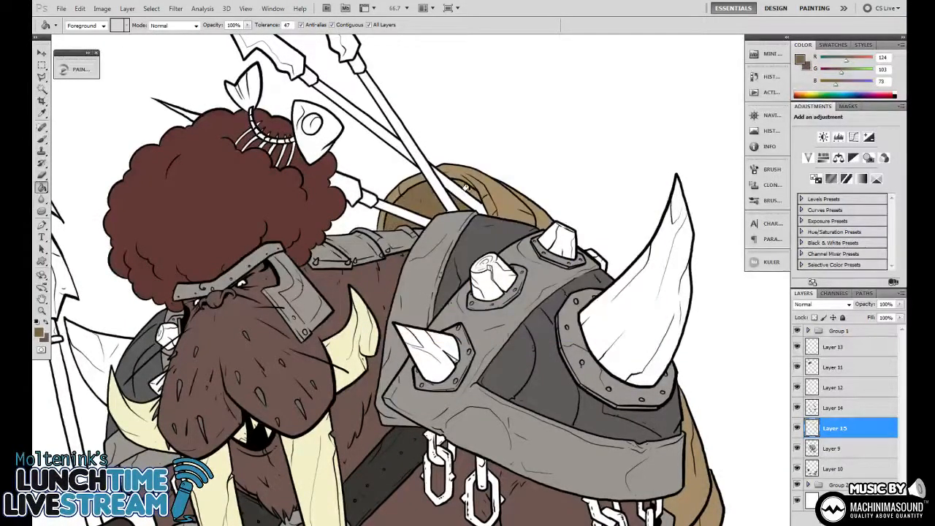
Try filling the fur loincloth with the darker brown (RGB 124, 103, 73)
{"action": "key", "text": "ctrl+minus"}
{"action": "key", "text": "ctrl+minus"}
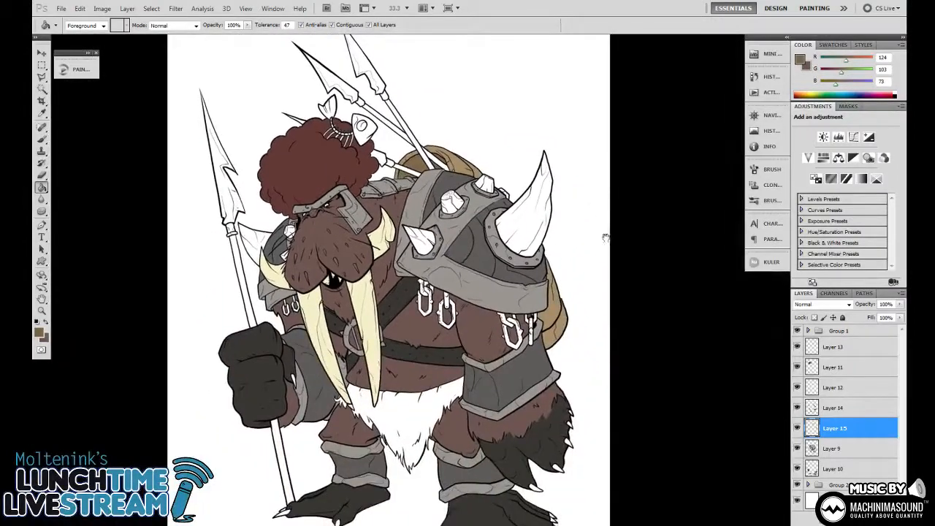
{"action": "mouse_move", "coordinate": [605, 237]}
{"action": "left_mouse_down"}
{"action": "mouse_move", "coordinate": [605, 179]}
{"action": "mouse_move", "coordinate": [597, 324]}
{"action": "mouse_move", "coordinate": [597, 252]}
{"action": "mouse_move", "coordinate": [602, 288]}
{"action": "left_mouse_up"}
{"action": "left_click", "coordinate": [403, 386]}
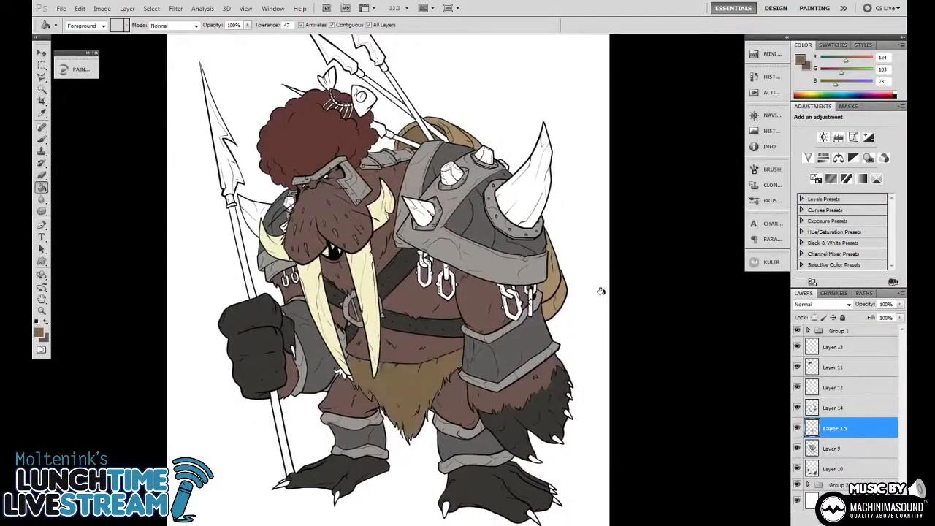
{"action": "key", "text": "ctrl+z"}
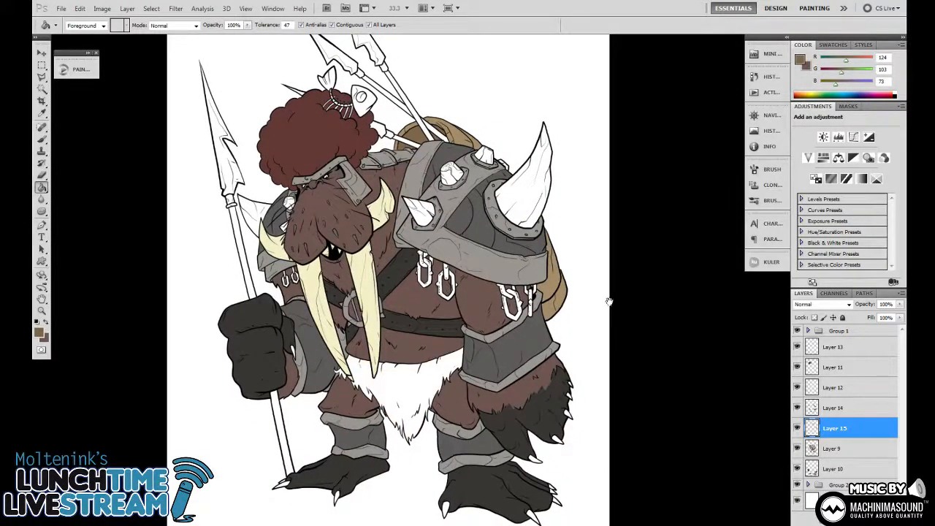
Set the foreground to a warm grey (RGB 170, 166, 160) and fill the fur loincloth with it
{"action": "left_click_drag", "start_coordinate": [608, 301], "coordinate": [627, 271]}
{"action": "left_click", "coordinate": [41, 335]}
{"action": "left_click_drag", "start_coordinate": [438, 250], "coordinate": [390, 224]}
{"action": "left_click", "coordinate": [621, 174]}
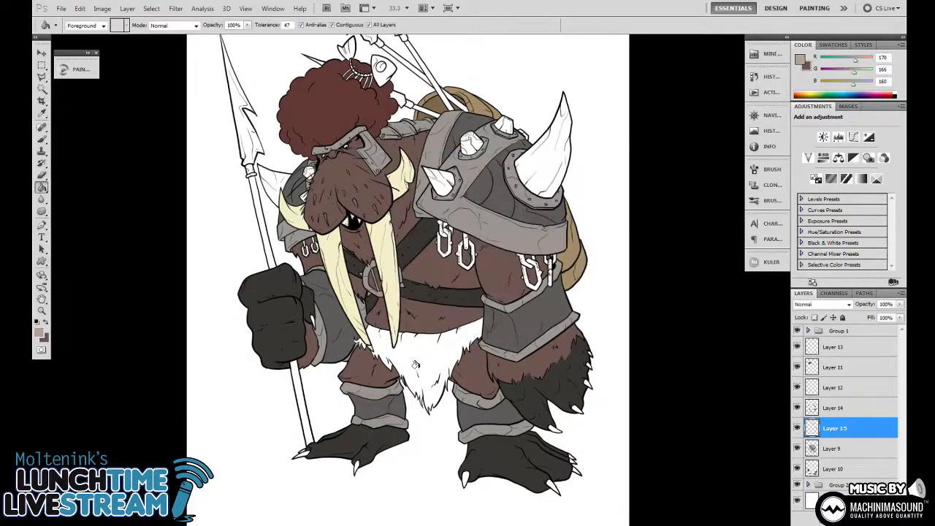
{"action": "left_click", "coordinate": [418, 365]}
Adjust the background colour, set the foreground to light grey (RGB 195, 192, 187) and refill the fur loincloth
{"action": "left_click", "coordinate": [45, 339]}
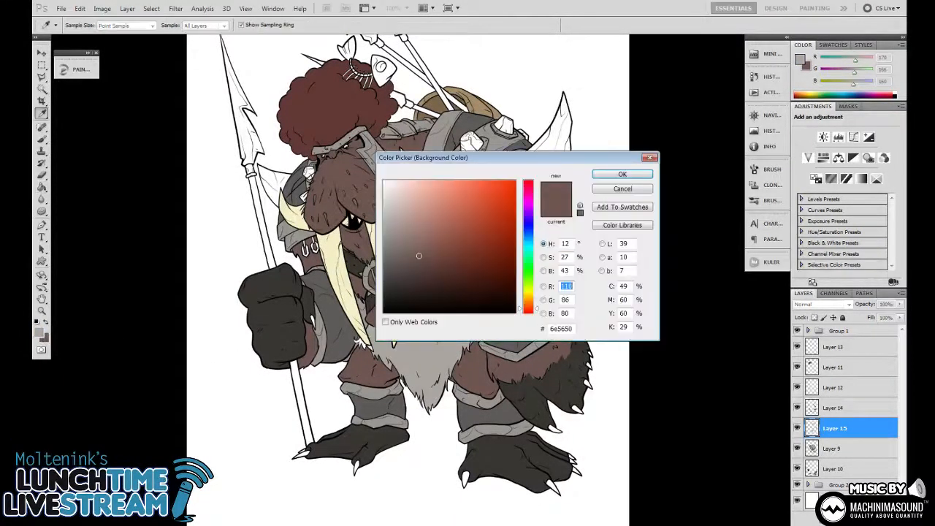
{"action": "left_click_drag", "start_coordinate": [419, 256], "coordinate": [404, 247]}
{"action": "key", "text": "Return"}
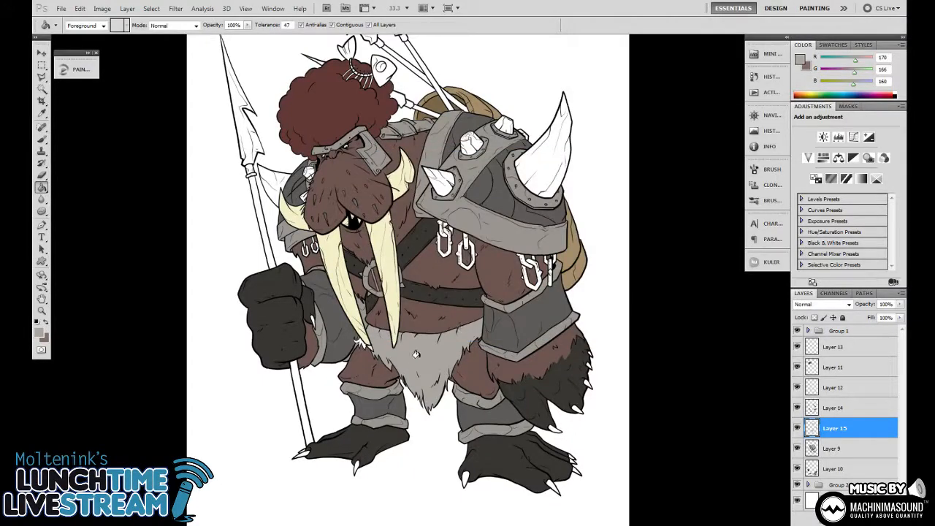
{"action": "left_click", "coordinate": [43, 338]}
{"action": "left_click_drag", "start_coordinate": [390, 219], "coordinate": [387, 212]}
{"action": "key", "text": "Return"}
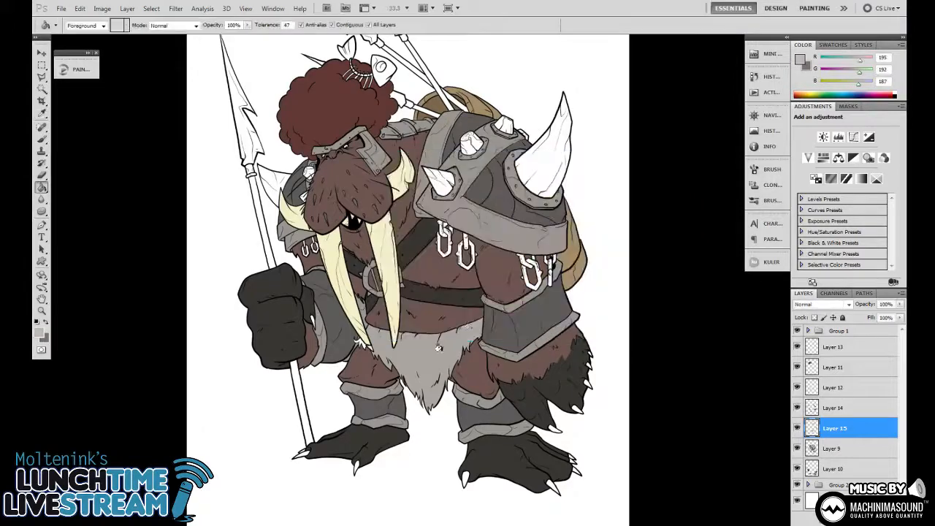
{"action": "left_click", "coordinate": [438, 349]}
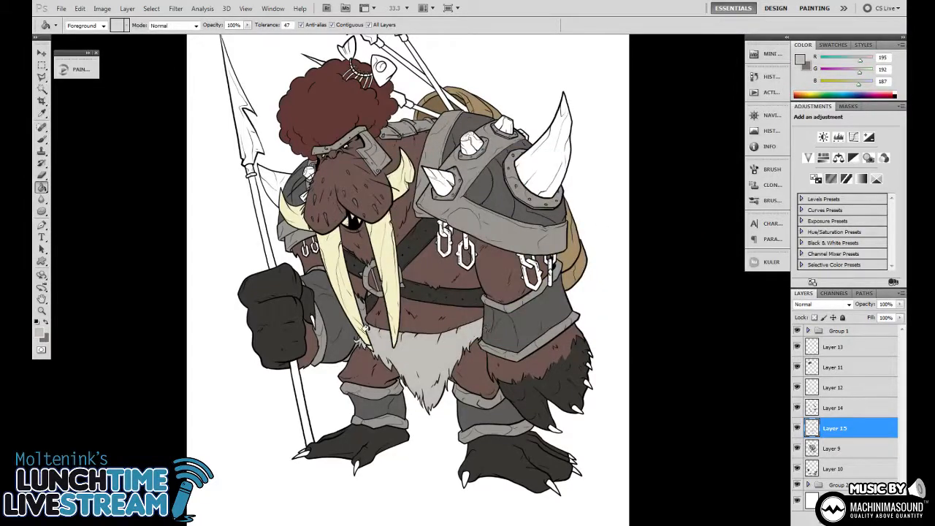
Try filling the front shoulder spike with the loincloth's light grey
{"action": "mouse_move", "coordinate": [639, 283]}
{"action": "left_mouse_down"}
{"action": "mouse_move", "coordinate": [618, 305]}
{"action": "mouse_move", "coordinate": [630, 292]}
{"action": "left_mouse_up"}
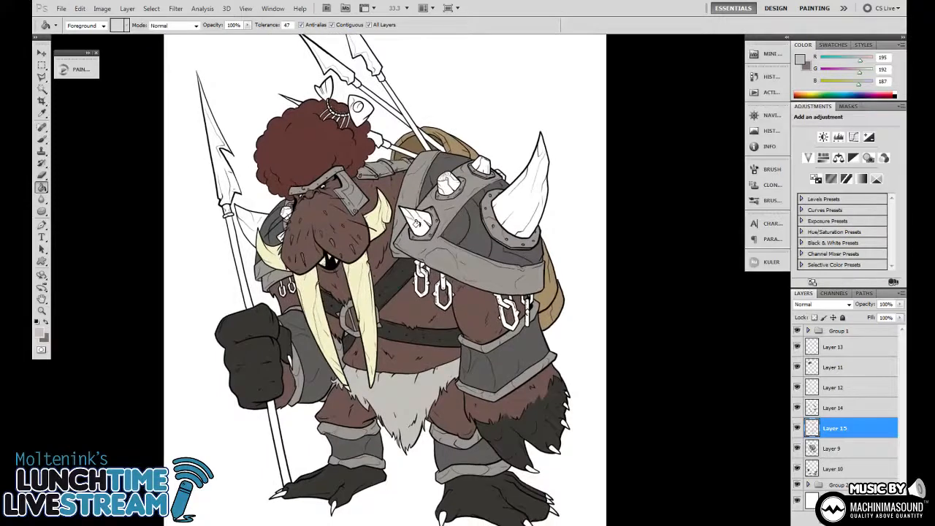
{"action": "left_click", "coordinate": [416, 222]}
{"action": "key", "text": "ctrl+z"}
Set the foreground to a pale blue-grey (RGB 202, 212, 216) and fill the three small spikes on the near shoulder armour
{"action": "left_click", "coordinate": [41, 330]}
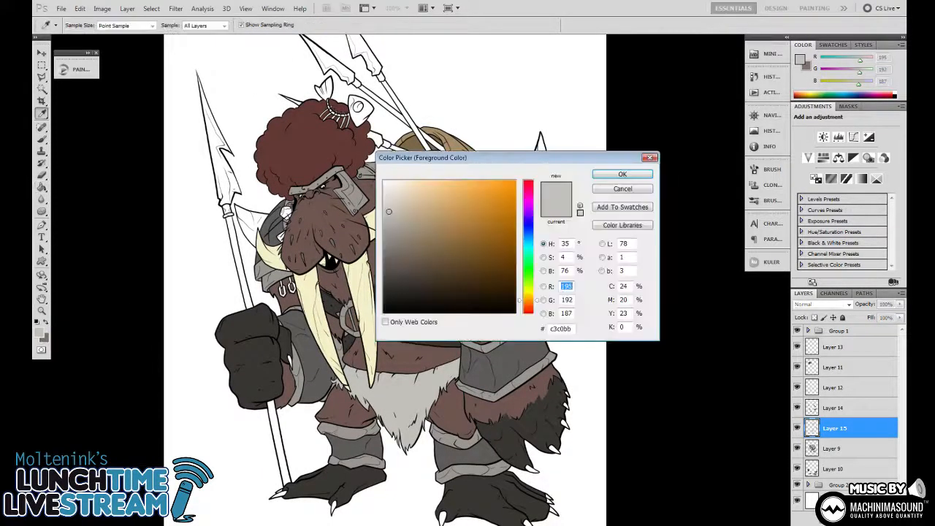
{"action": "left_click", "coordinate": [387, 197]}
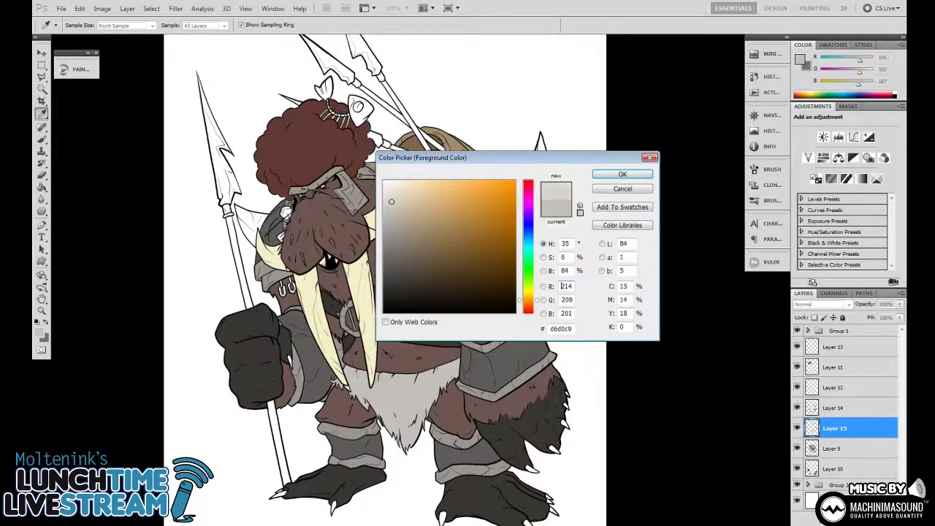
{"action": "left_click_drag", "start_coordinate": [527, 299], "coordinate": [528, 239]}
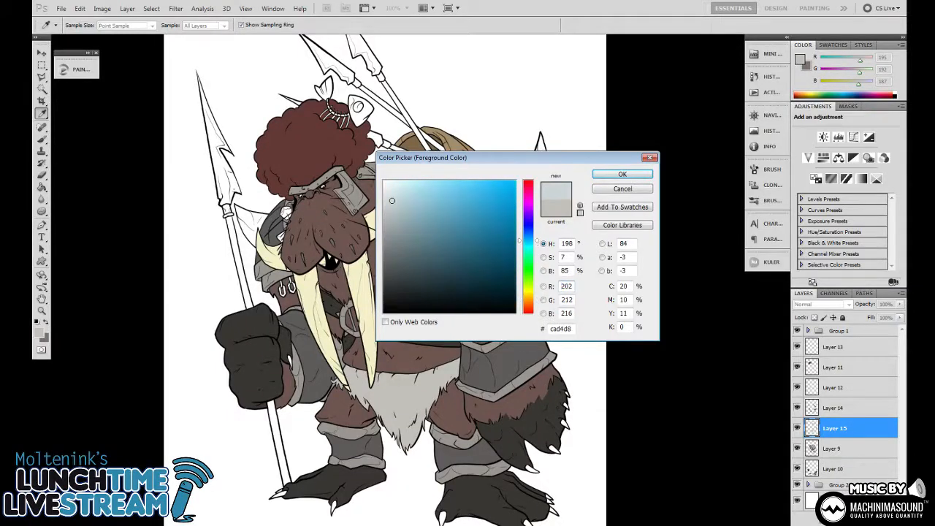
{"action": "left_click", "coordinate": [622, 174]}
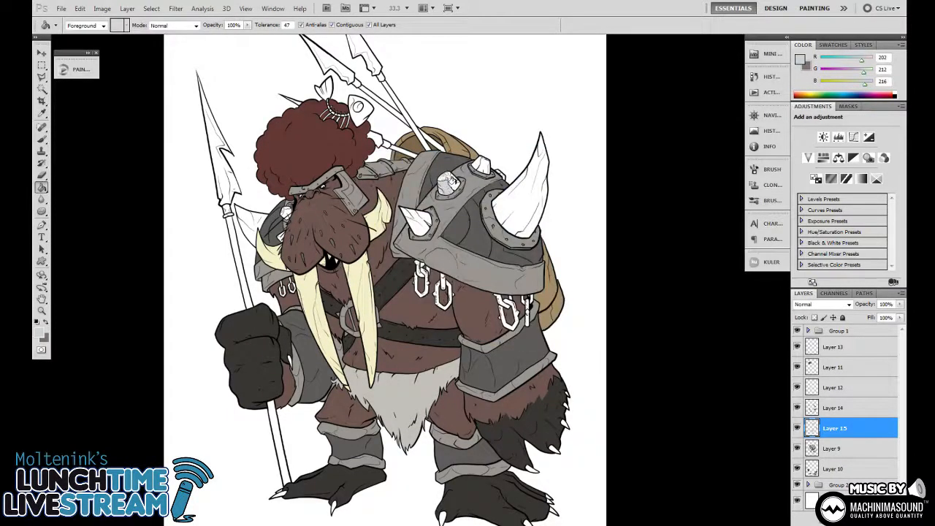
{"action": "scroll", "coordinate": [451, 180], "scroll_direction": "up", "scroll_amount": 1}
{"action": "left_click", "coordinate": [404, 255]}
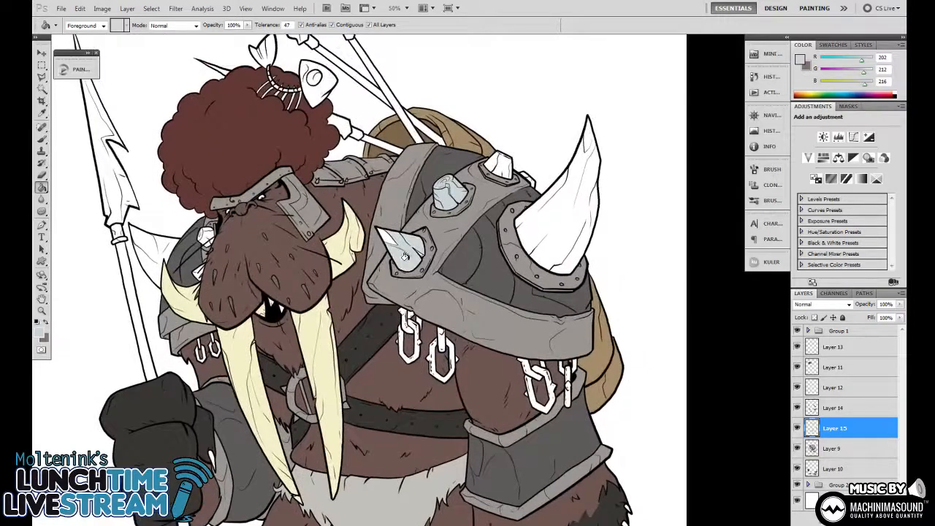
{"action": "left_click", "coordinate": [499, 164]}
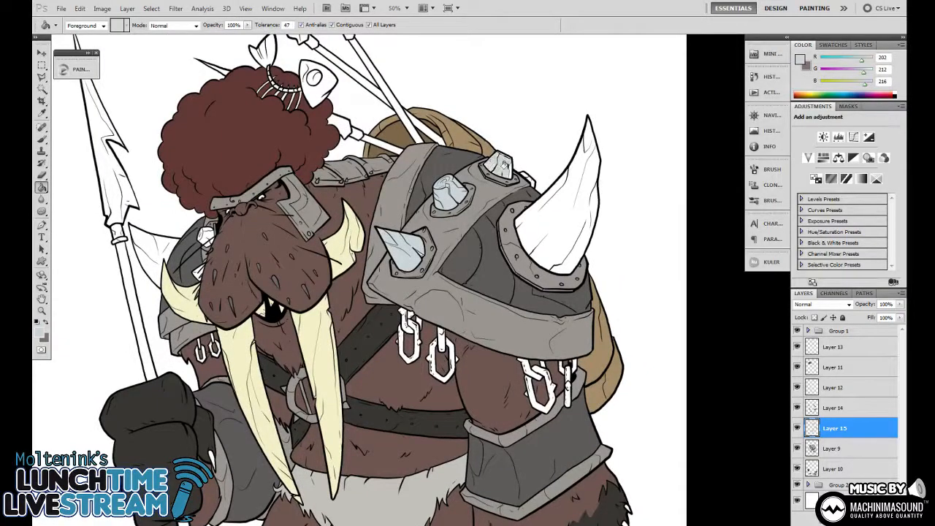
{"action": "key", "text": "b"}
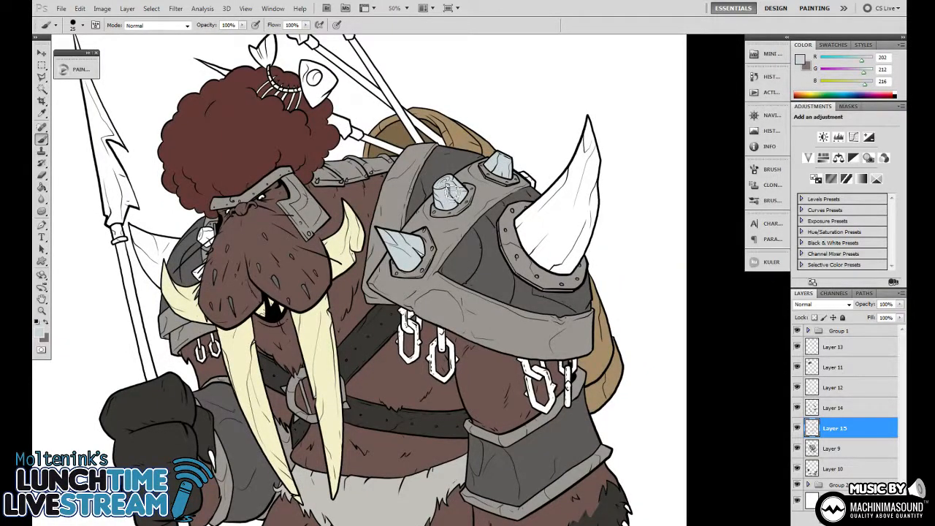
Fill the large horn on the near shoulder and the horn on the far shoulder with the same pale blue-grey
{"action": "key", "text": "g"}
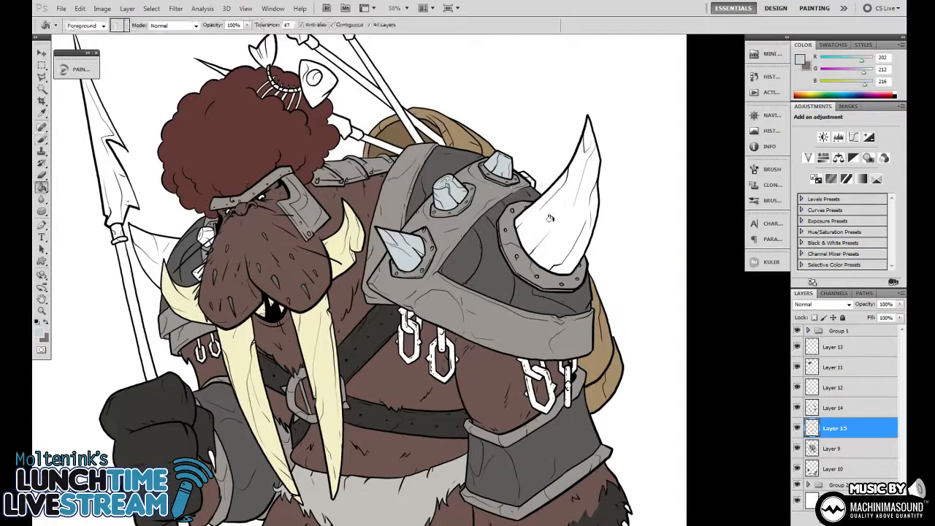
{"action": "left_click", "coordinate": [554, 213]}
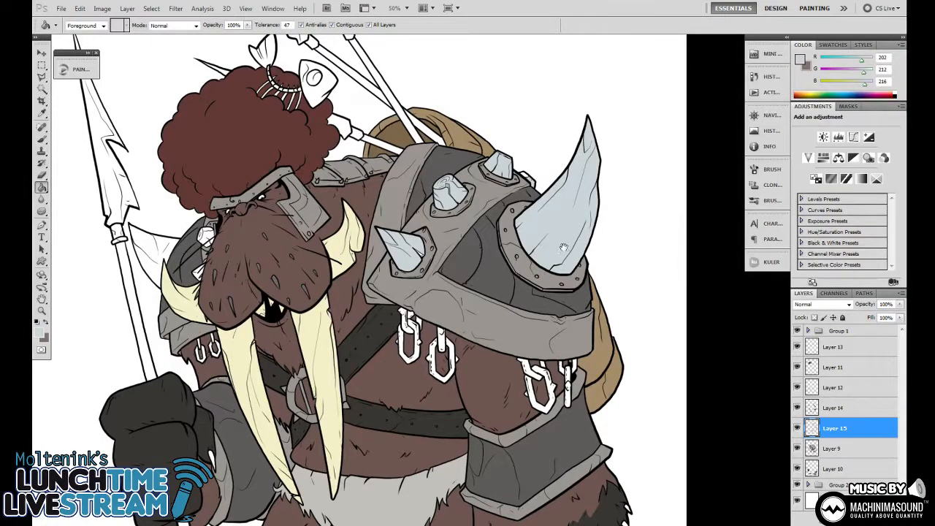
{"action": "scroll", "coordinate": [555, 263], "scroll_direction": "left", "scroll_amount": 5}
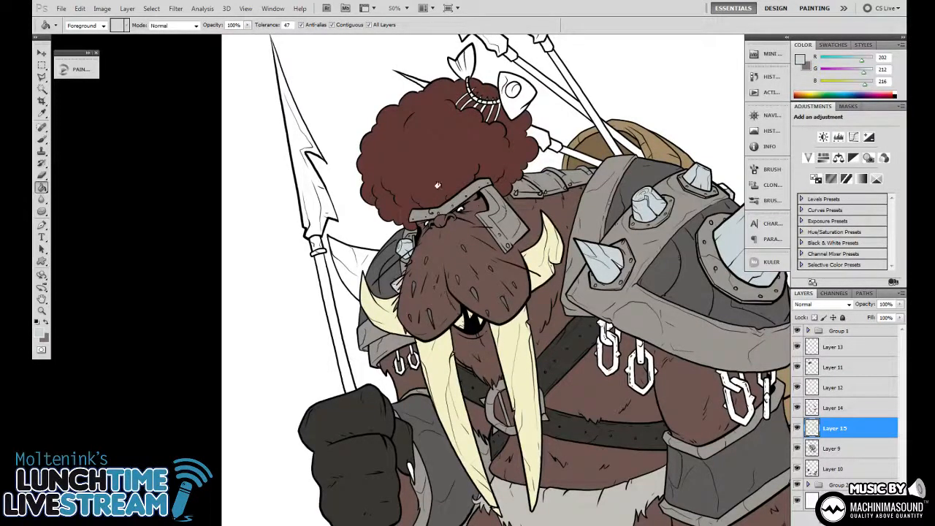
{"action": "left_click", "coordinate": [352, 251]}
Hide and reshow Layer 9 to check which areas it holds
{"action": "scroll", "coordinate": [561, 298], "scroll_direction": "right", "scroll_amount": 5}
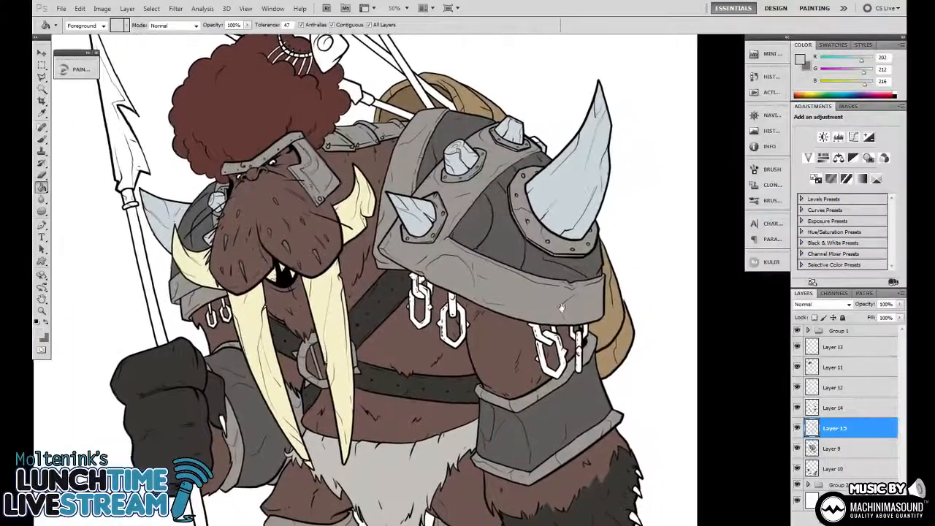
{"action": "left_click_drag", "start_coordinate": [561, 307], "coordinate": [554, 302]}
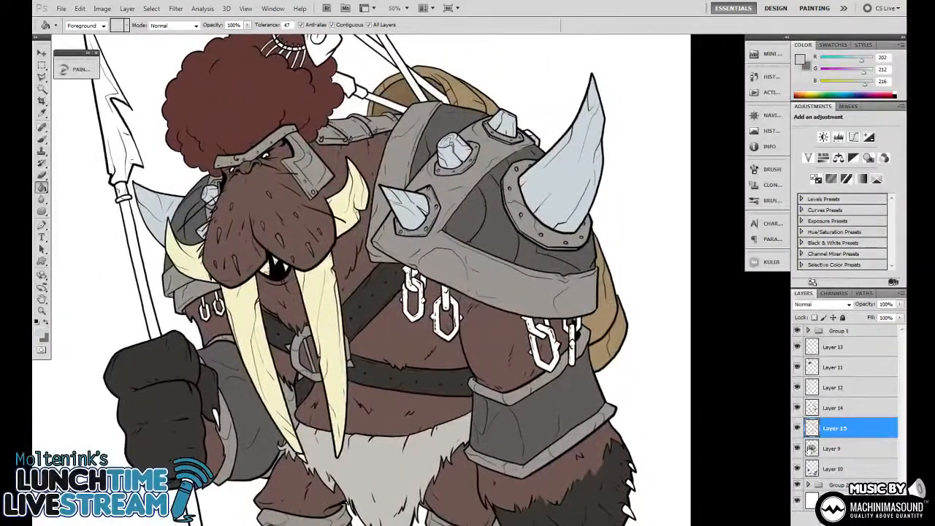
{"action": "left_click", "coordinate": [796, 450]}
{"action": "left_click", "coordinate": [797, 450]}
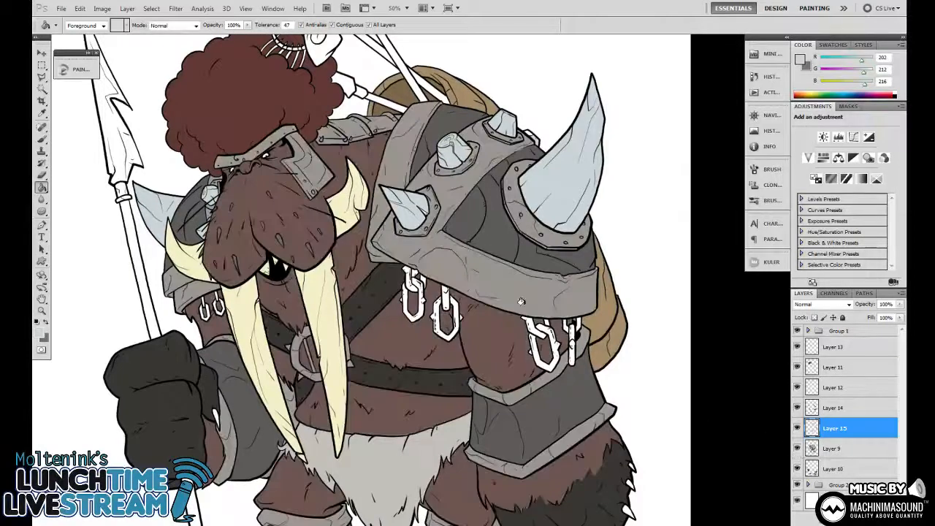
{"action": "key", "text": "w"}
{"action": "left_click", "coordinate": [466, 275]}
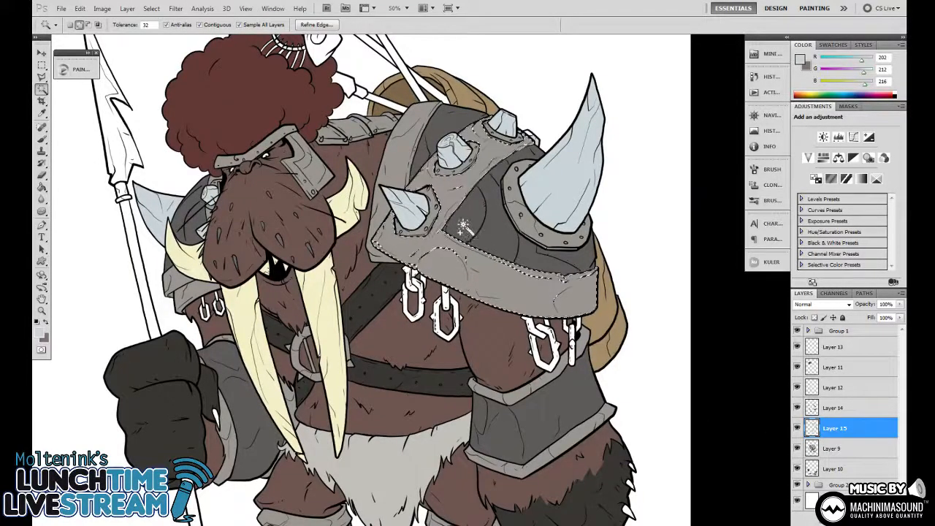
{"action": "key", "text": "ctrl+d"}
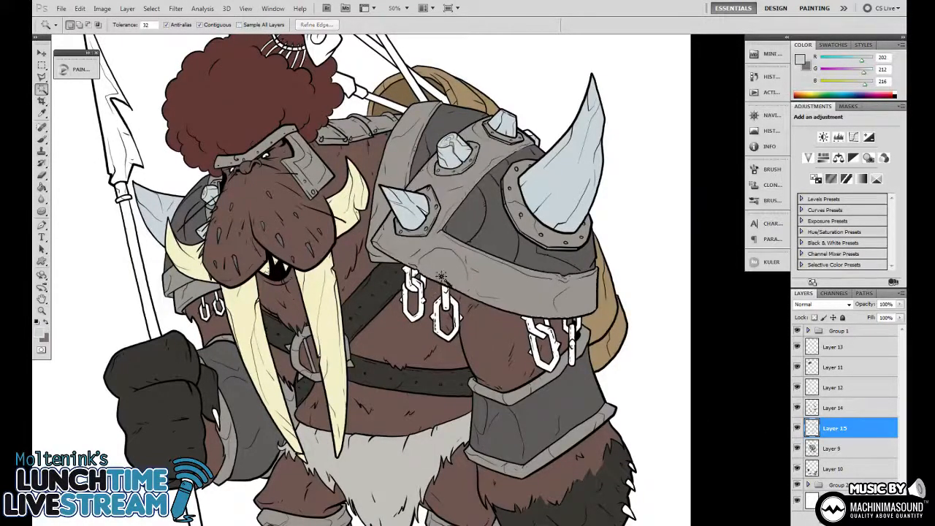
{"action": "left_click", "coordinate": [441, 276], "text": "shift"}
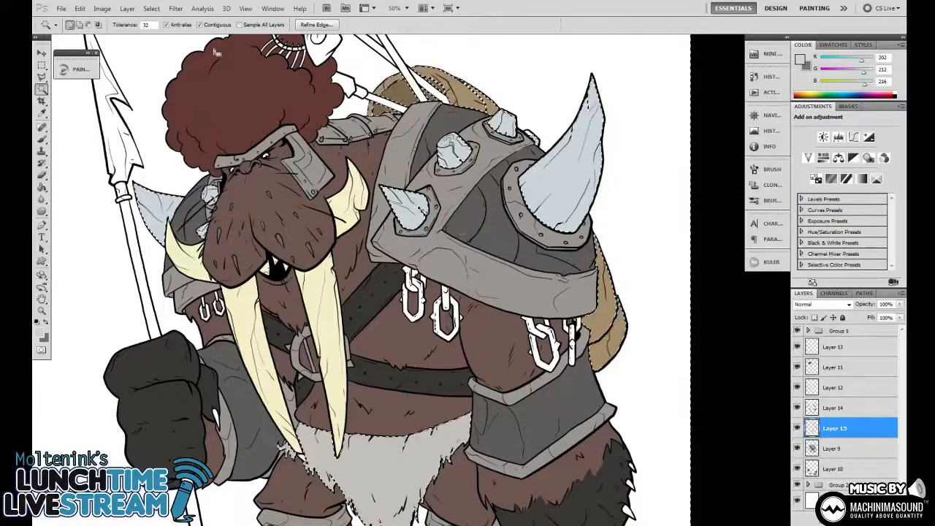
{"action": "key", "text": "ctrl+d"}
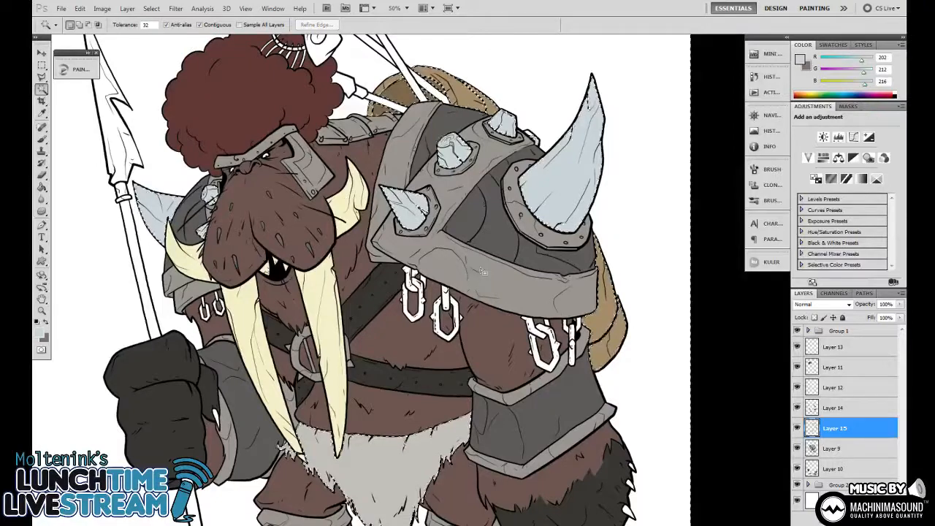
{"action": "key", "text": "ctrl+shift+d"}
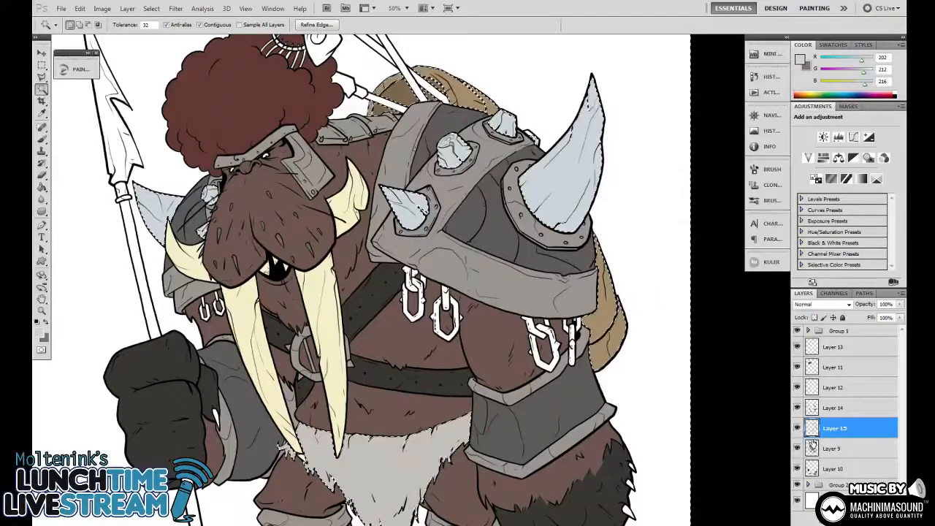
Select the grey shoulder armour trim and the empty areas on Layer 9 with the Magic Wand, checking the selection in Quick Mask
{"action": "left_click", "coordinate": [832, 448]}
{"action": "left_click", "coordinate": [515, 283]}
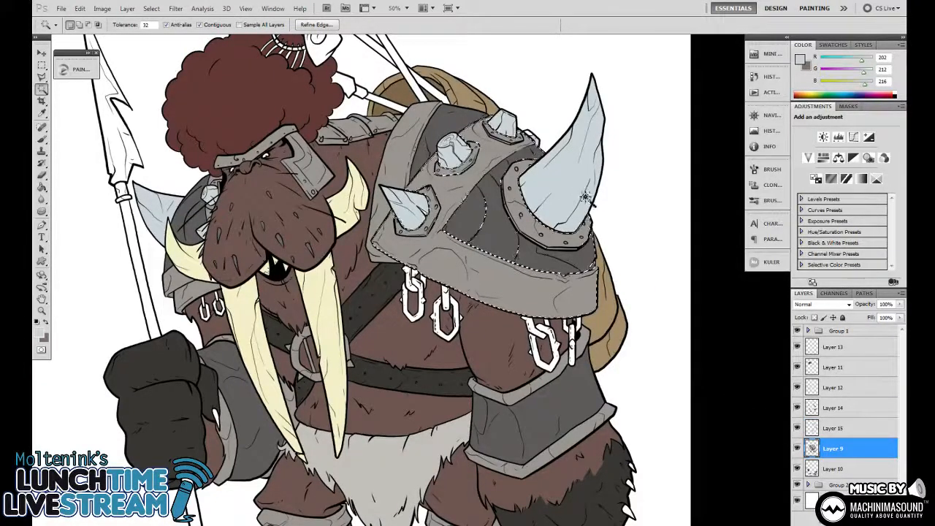
{"action": "left_click_drag", "start_coordinate": [616, 194], "coordinate": [645, 230]}
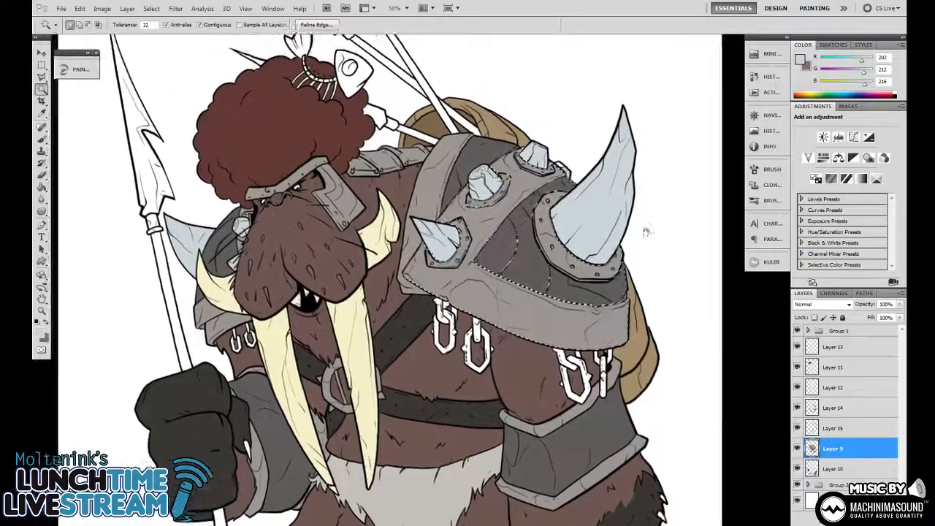
{"action": "left_click", "coordinate": [438, 365]}
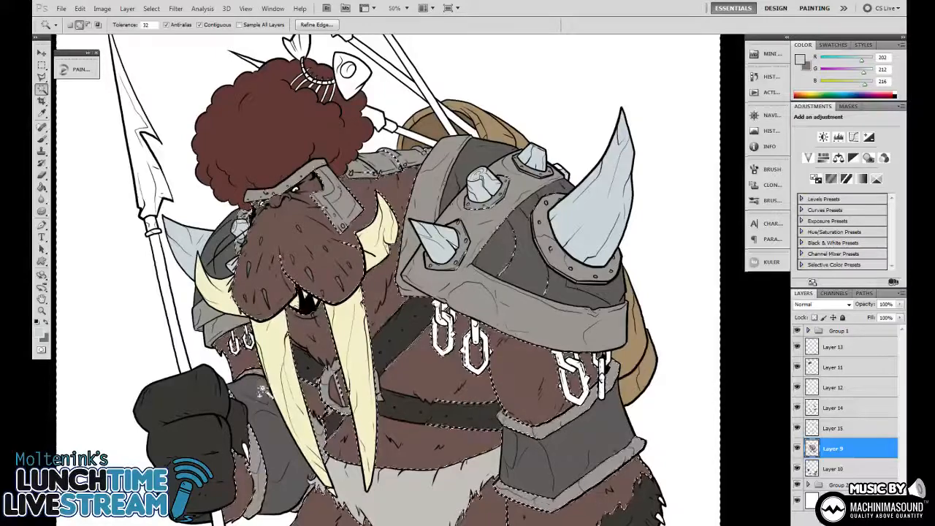
{"action": "key", "text": "q"}
{"action": "left_click_drag", "start_coordinate": [321, 452], "coordinate": [535, 300]}
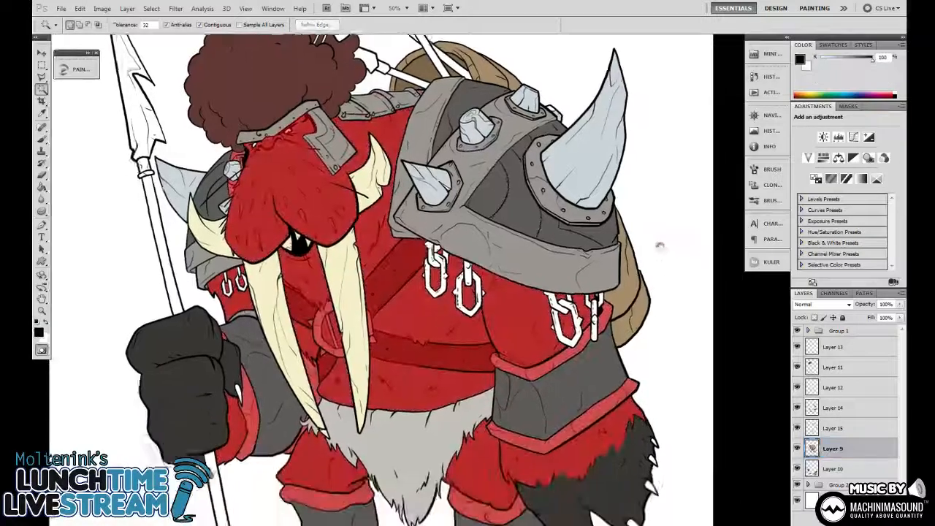
{"action": "key", "text": "q"}
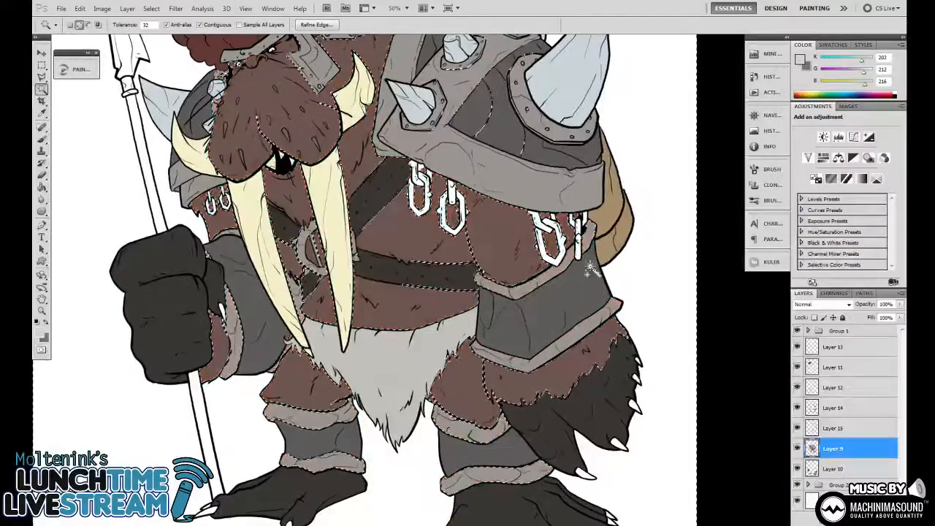
Add the light grey trim of the arm and leg guards to the selection and check its coverage in Quick Mask
{"action": "left_click", "coordinate": [338, 461], "text": "shift"}
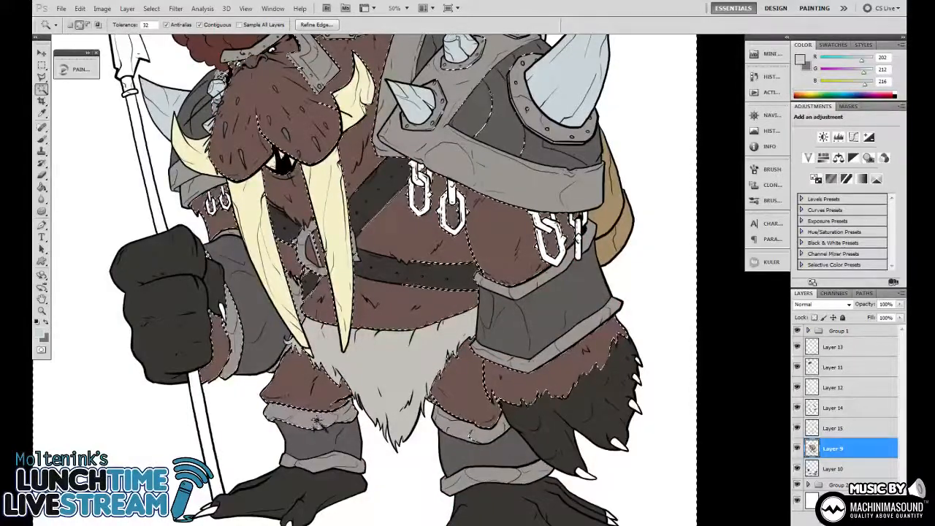
{"action": "left_click", "coordinate": [236, 349], "text": "shift"}
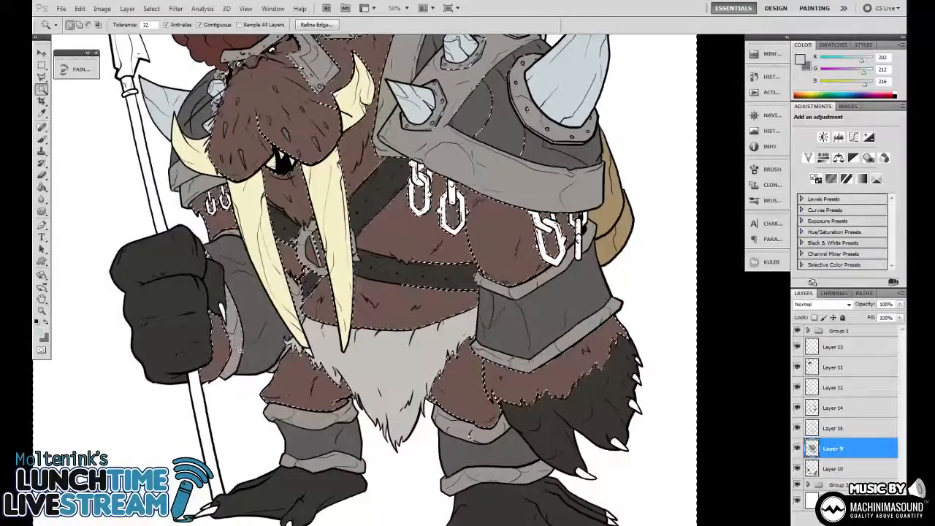
{"action": "key", "text": "q"}
{"action": "key", "text": "ctrl+minus"}
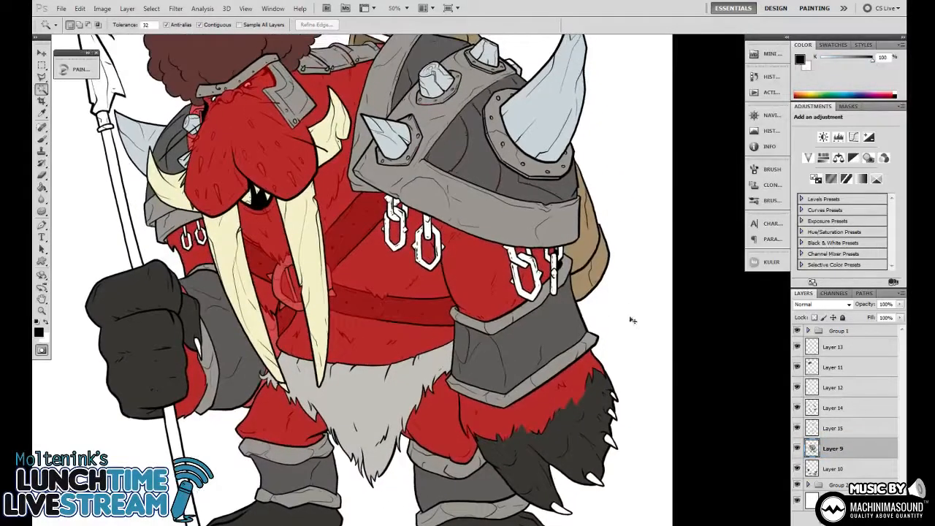
{"action": "key", "text": "backslash"}
{"action": "key", "text": "backslash"}
{"action": "key", "text": "backslash"}
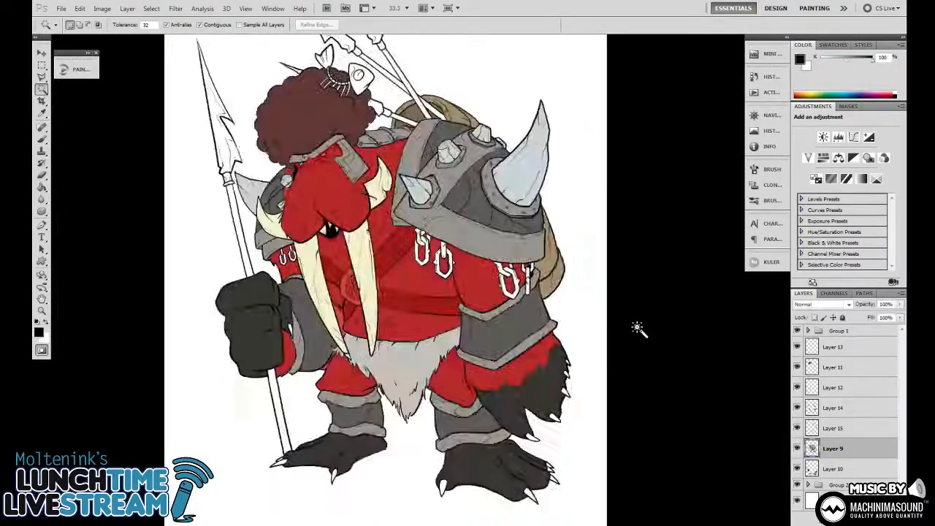
Turn the quick mask into a selection on Layer 9 and adjust it with the Lasso along the collar armour
{"action": "key", "text": "backslash"}
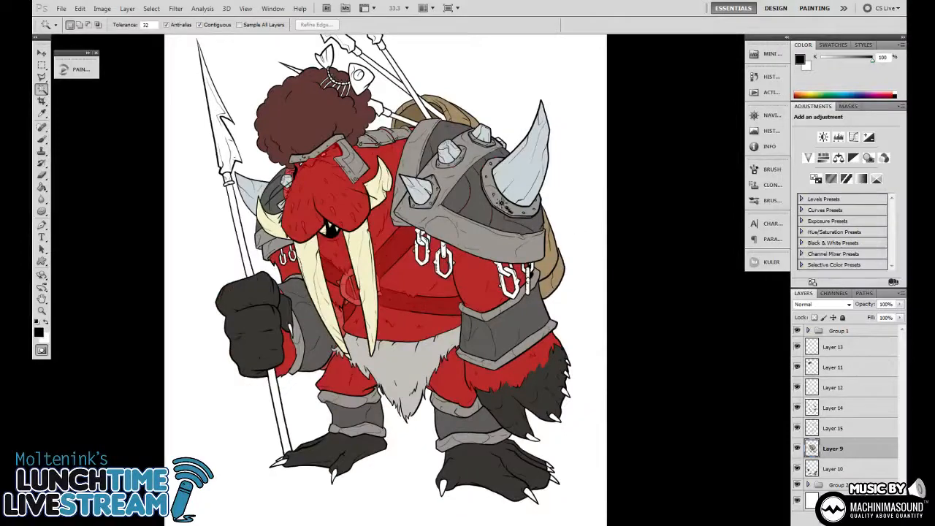
{"action": "key", "text": "q"}
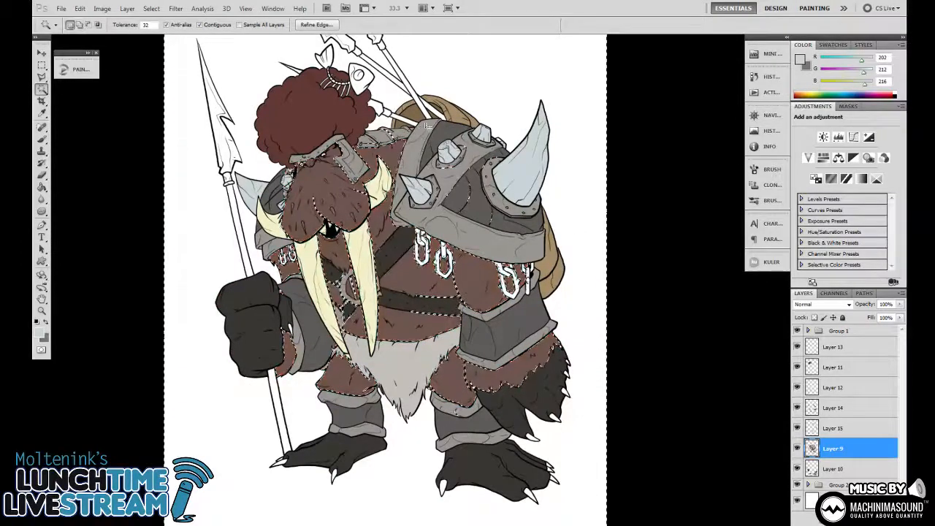
{"action": "key", "text": "l"}
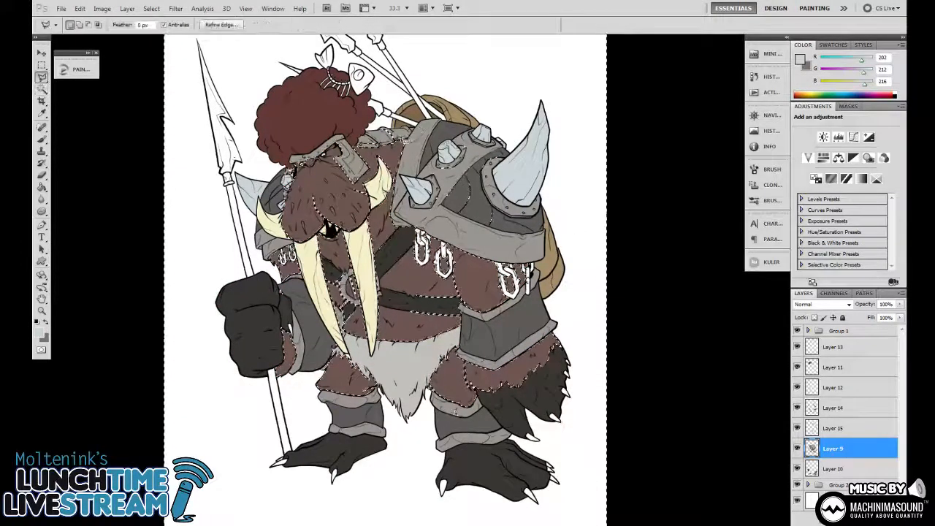
{"action": "left_click_drag", "start_coordinate": [394, 139], "coordinate": [393, 144]}
{"action": "key", "text": "shift+l"}
{"action": "key", "text": "shift+l"}
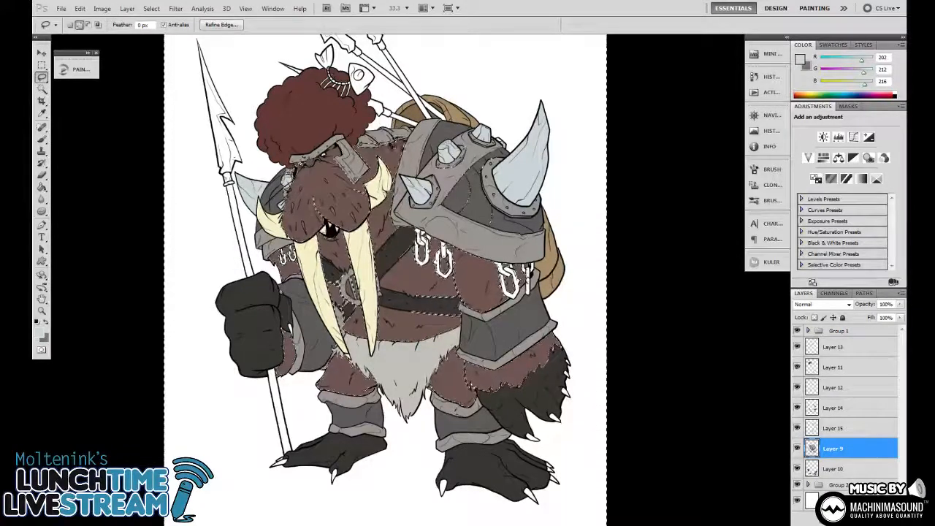
{"action": "key", "text": "q"}
{"action": "key", "text": "q"}
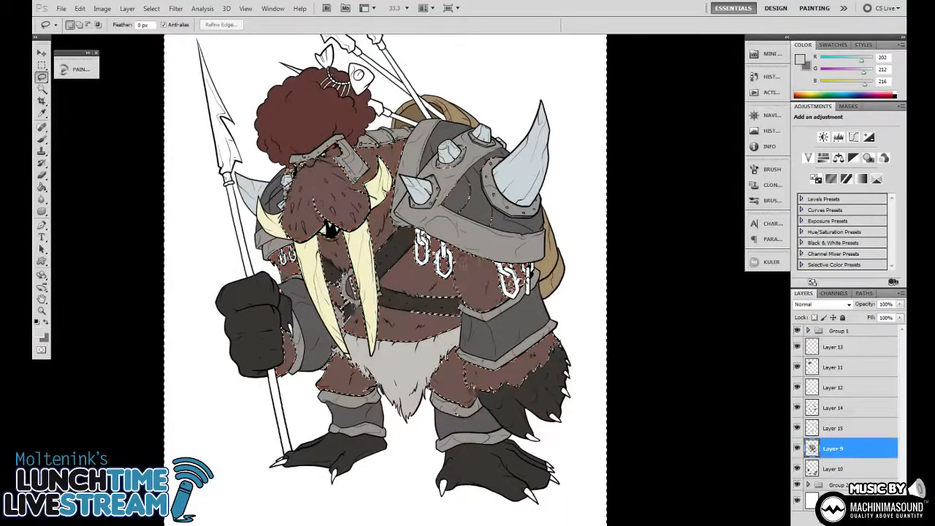
Examine the mask coverage around the face, tusks and body, comparing the quick mask overlay with the selection
{"action": "key", "text": "w"}
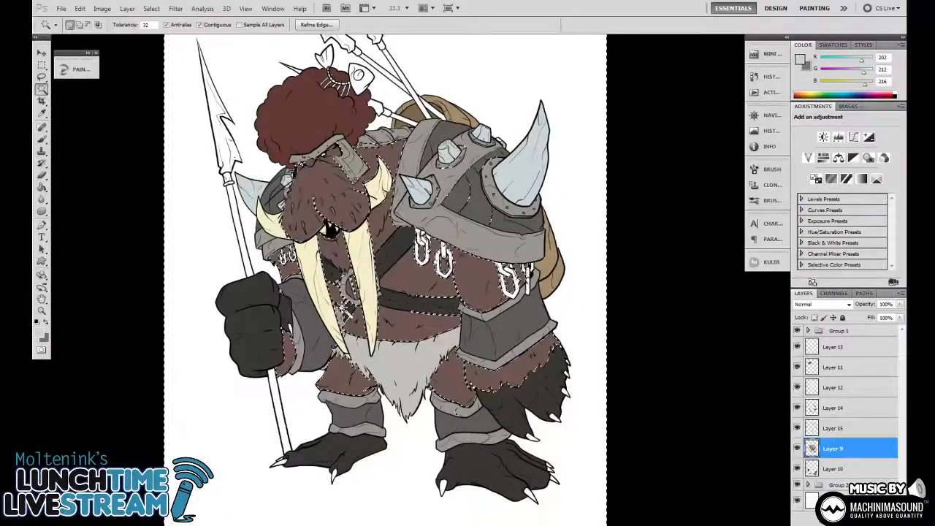
{"action": "key", "text": "q"}
{"action": "key", "text": "q"}
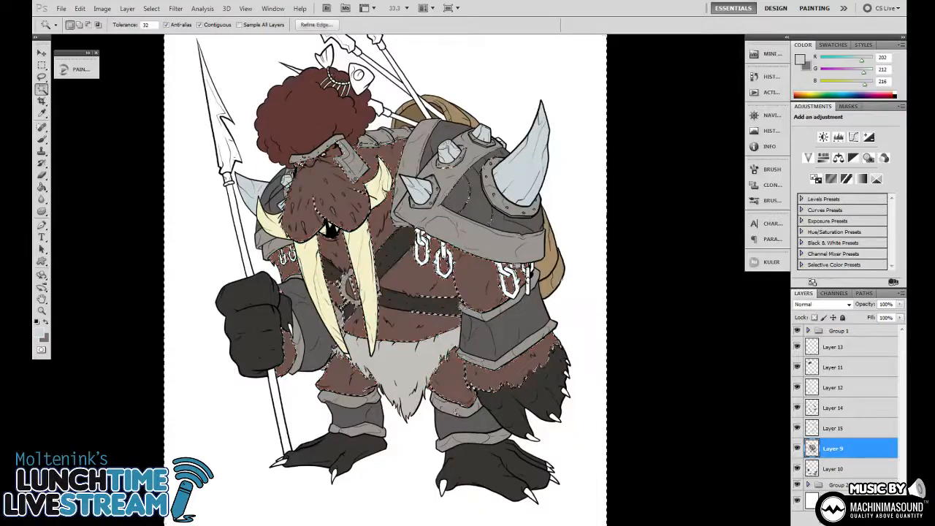
{"action": "key", "text": "ctrl+plus"}
{"action": "key", "text": "ctrl+plus"}
{"action": "key", "text": "ctrl+plus"}
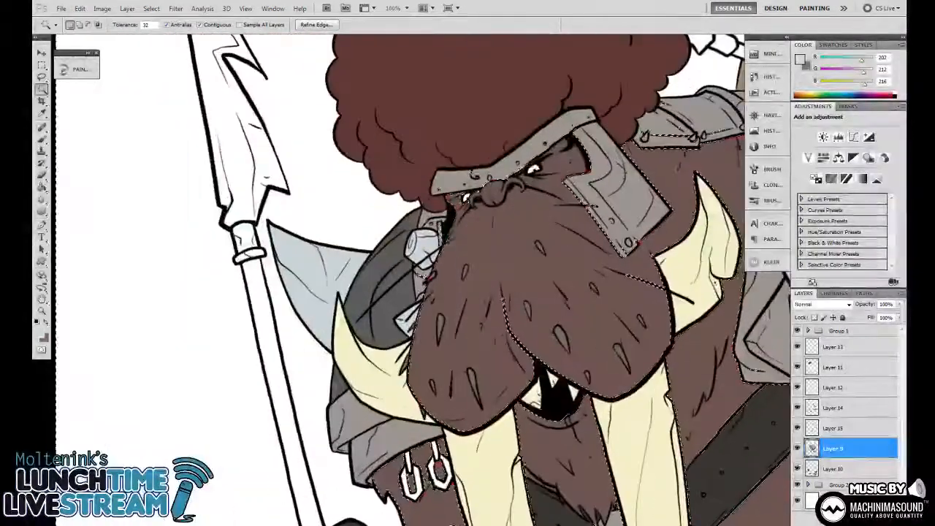
{"action": "key", "text": "q"}
{"action": "key", "text": "b"}
{"action": "key", "text": "x"}
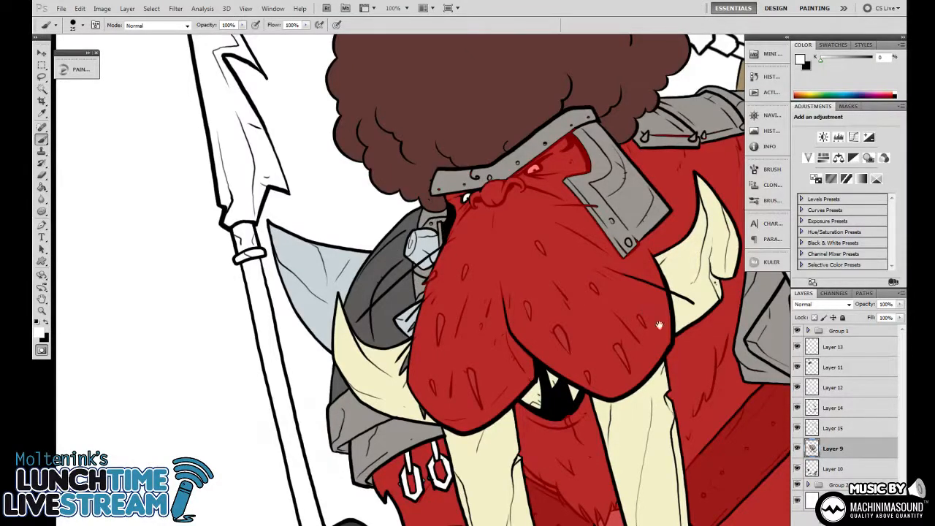
{"action": "key", "text": "backslash"}
{"action": "key", "text": "q"}
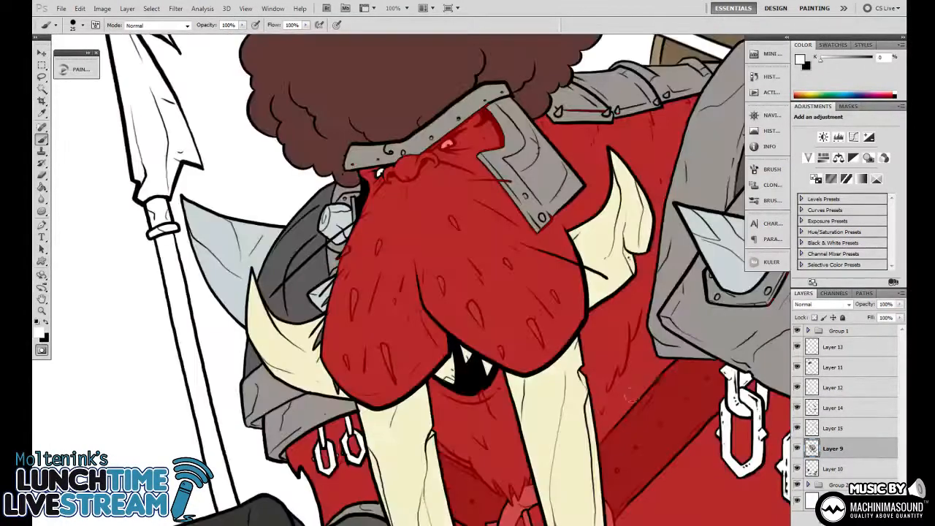
{"action": "key", "text": "ctrl+minus"}
{"action": "key", "text": "ctrl+minus"}
{"action": "key", "text": "ctrl+minus"}
{"action": "key", "text": "q"}
{"action": "left_click_drag", "start_coordinate": [741, 372], "coordinate": [612, 306]}
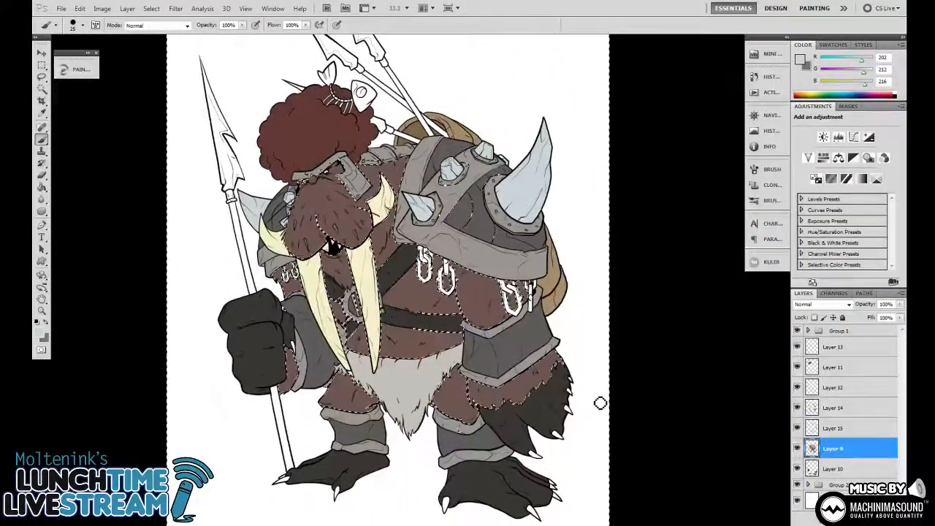
Try a cooler, bluish hue on the selected armour with Hue/Saturation, and clear the selection
{"action": "key", "text": "ctrl+u"}
{"action": "left_click_drag", "start_coordinate": [760, 145], "coordinate": [811, 145]}
{"action": "key", "text": "Return"}
{"action": "key", "text": "b"}
{"action": "key", "text": "ctrl+d"}
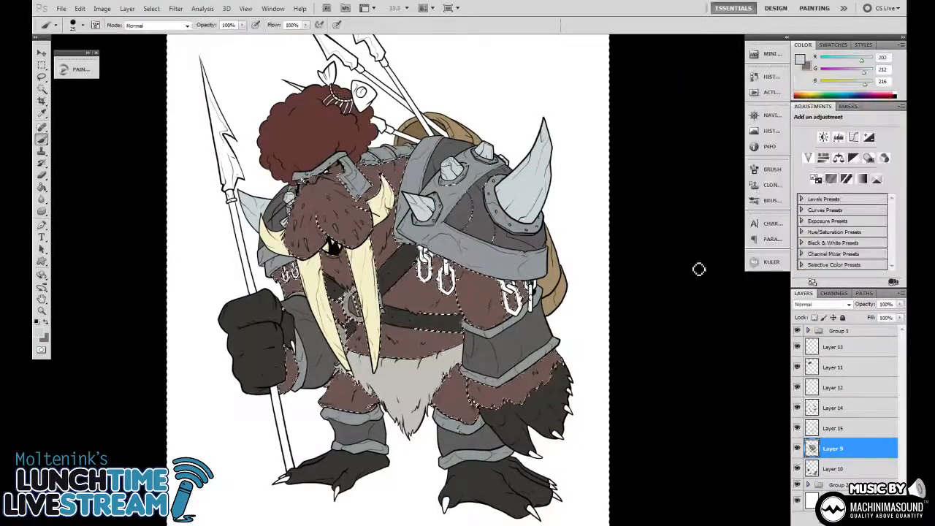
{"action": "left_click_drag", "start_coordinate": [666, 369], "coordinate": [679, 323]}
{"action": "mouse_move", "coordinate": [659, 399]}
{"action": "left_mouse_down"}
{"action": "mouse_move", "coordinate": [620, 417]}
{"action": "mouse_move", "coordinate": [628, 453]}
{"action": "mouse_move", "coordinate": [674, 330]}
{"action": "mouse_move", "coordinate": [664, 399]}
{"action": "mouse_move", "coordinate": [664, 373]}
{"action": "mouse_move", "coordinate": [649, 392]}
{"action": "mouse_move", "coordinate": [660, 401]}
{"action": "left_mouse_up"}
{"action": "key", "text": "ctrl+shift+d"}
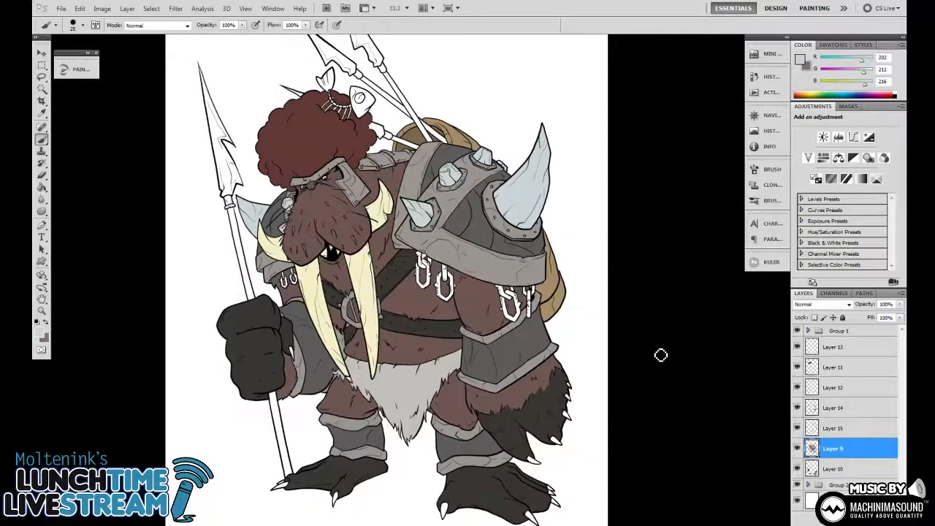
Select the pale blue spikes and horns on both shoulders with the Magic Wand on Layer 15
{"action": "mouse_move", "coordinate": [656, 374]}
{"action": "left_mouse_down"}
{"action": "mouse_move", "coordinate": [648, 398]}
{"action": "mouse_move", "coordinate": [665, 371]}
{"action": "mouse_move", "coordinate": [663, 380]}
{"action": "mouse_move", "coordinate": [661, 334]}
{"action": "left_mouse_up"}
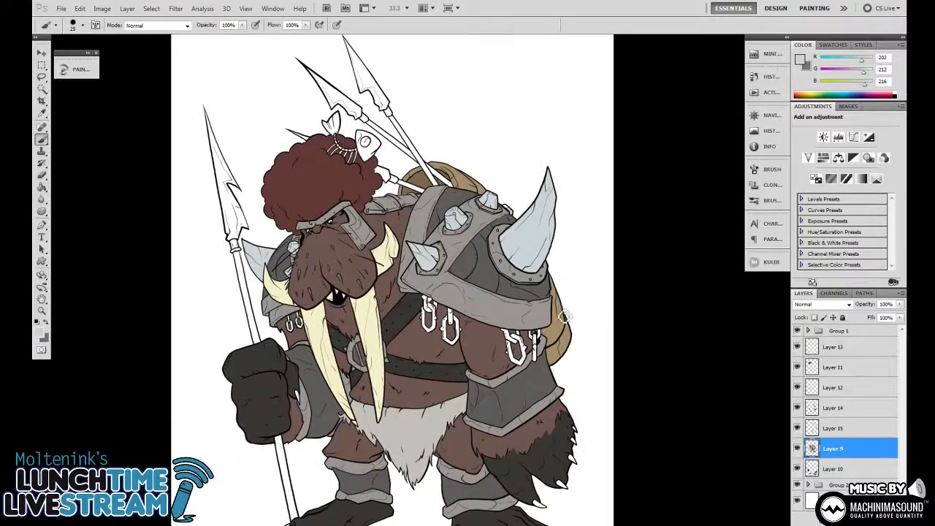
{"action": "left_click", "coordinate": [797, 428]}
{"action": "left_click", "coordinate": [797, 428]}
{"action": "left_click", "coordinate": [847, 428]}
{"action": "key", "text": "ctrl+plus"}
{"action": "key", "text": "w"}
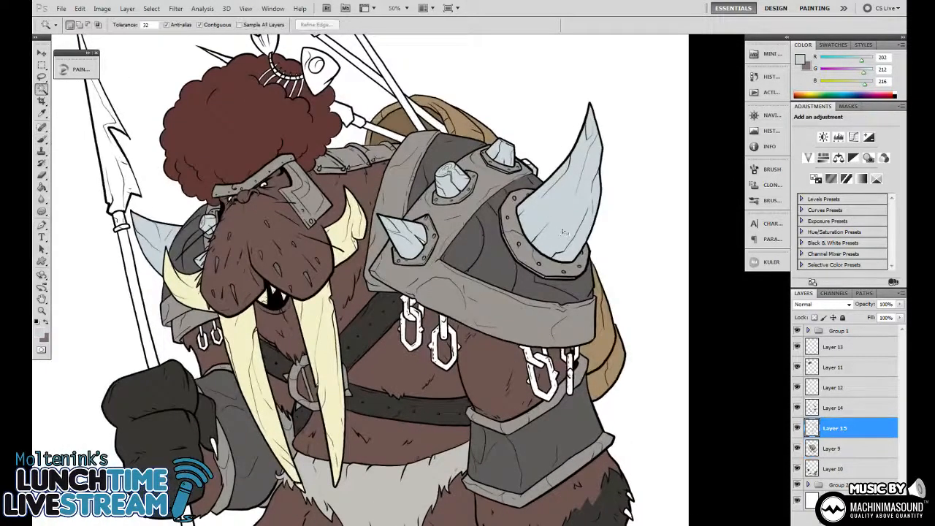
{"action": "left_click", "coordinate": [563, 226]}
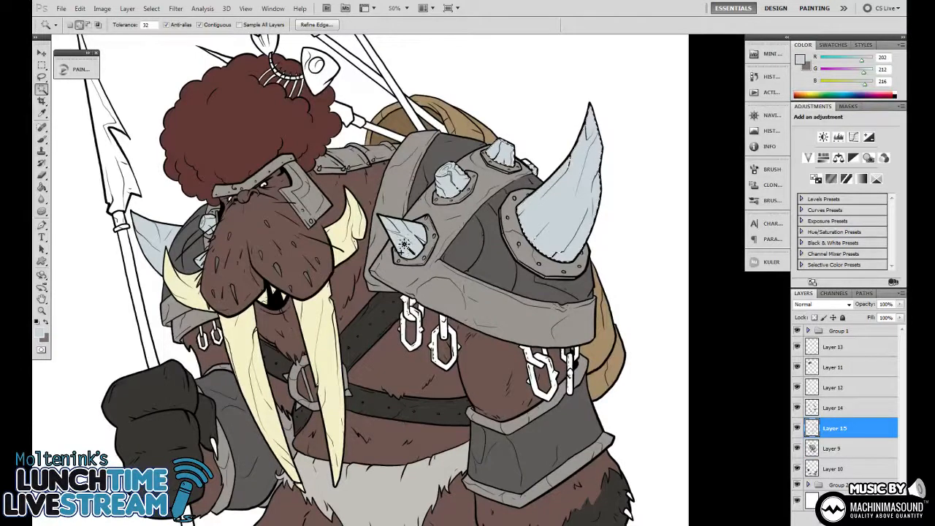
{"action": "left_click", "coordinate": [161, 247], "text": "shift"}
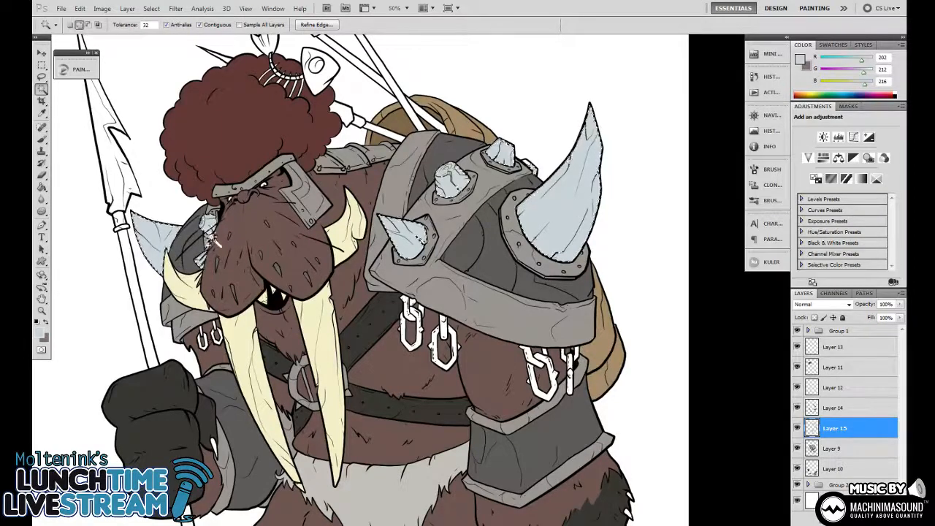
{"action": "left_click", "coordinate": [222, 230], "text": "shift"}
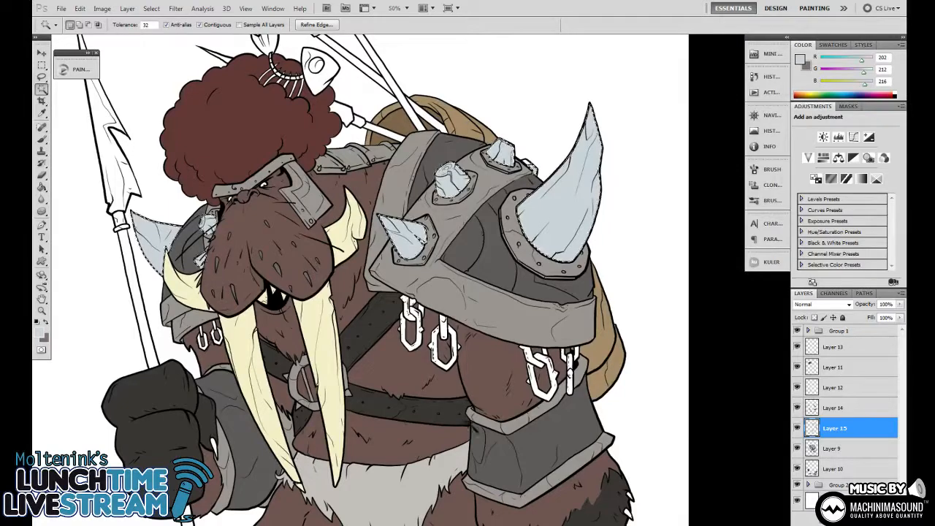
Sample the cream tusk colour and darken it to cac8b1 as the foreground colour
{"action": "key", "text": "b"}
{"action": "left_click", "coordinate": [328, 352], "text": "alt"}
{"action": "left_click", "coordinate": [40, 331]}
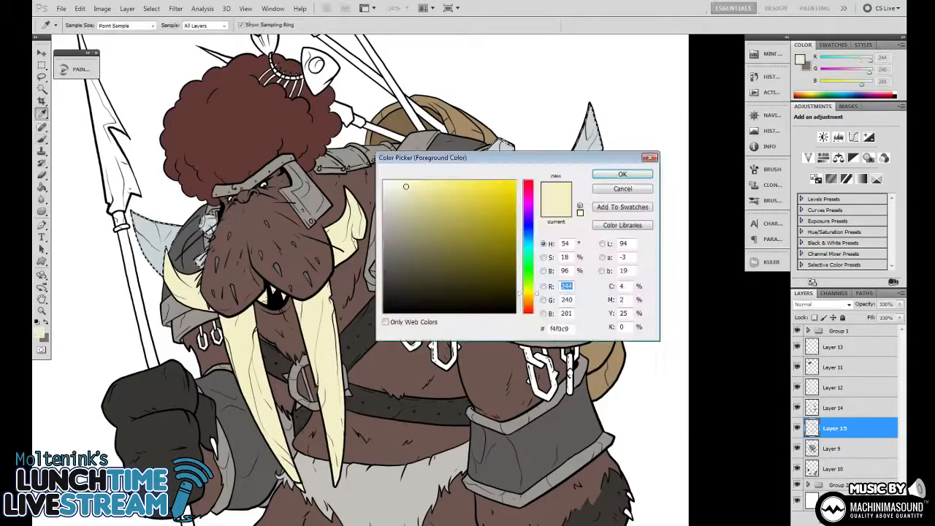
{"action": "left_click", "coordinate": [398, 218]}
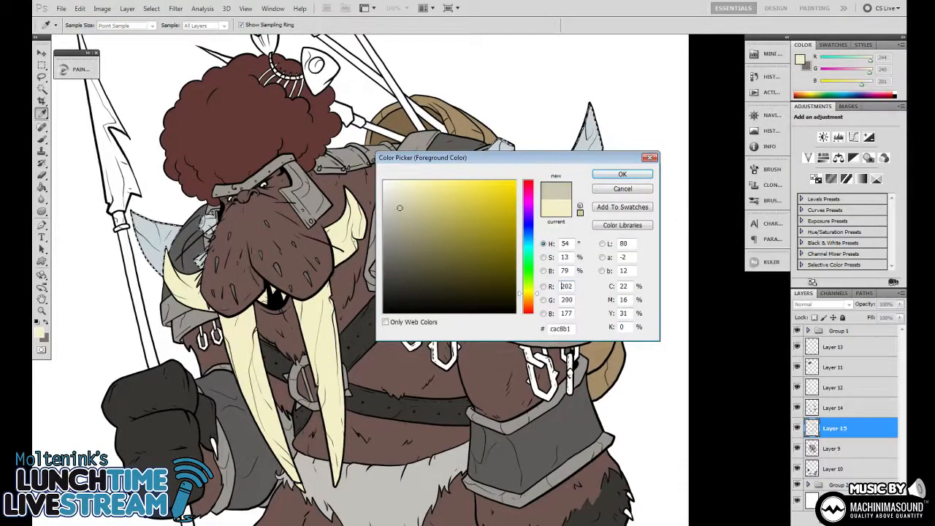
{"action": "left_click", "coordinate": [632, 174]}
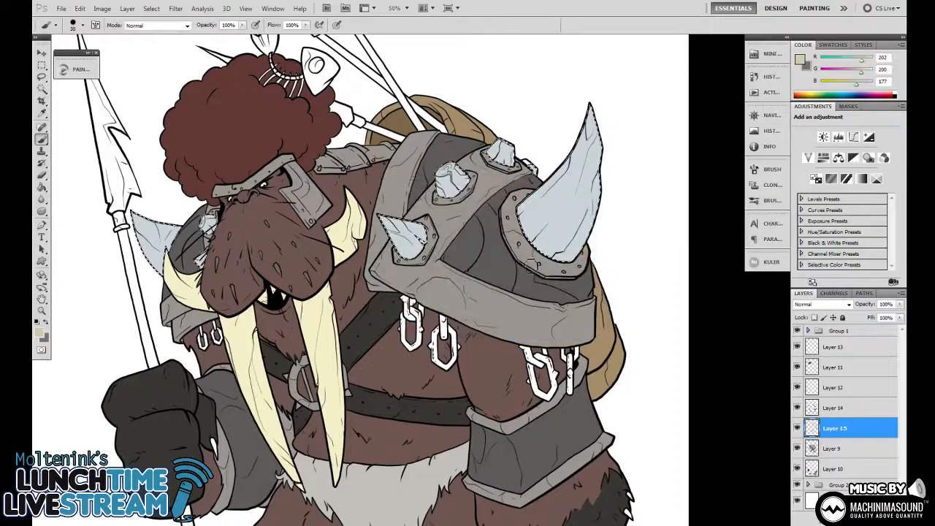
Paint the selected spikes and horns with the darkened cream using a size 400 brush, and clear the selection
{"action": "key", "text": "bracketright"}
{"action": "key", "text": "bracketright"}
{"action": "key", "text": "bracketright"}
{"action": "key", "text": "bracketright"}
{"action": "key", "text": "bracketright"}
{"action": "key", "text": "bracketright"}
{"action": "key", "text": "bracketright"}
{"action": "key", "text": "bracketright"}
{"action": "key", "text": "bracketright"}
{"action": "key", "text": "bracketright"}
{"action": "key", "text": "bracketright"}
{"action": "left_click_drag", "start_coordinate": [549, 219], "coordinate": [580, 153]}
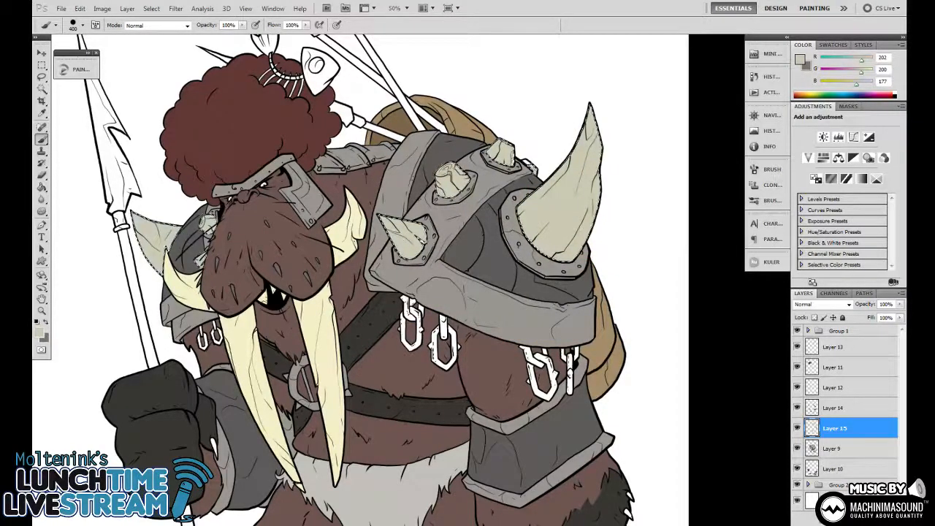
{"action": "left_click_drag", "start_coordinate": [585, 337], "coordinate": [552, 372]}
{"action": "left_click_drag", "start_coordinate": [595, 321], "coordinate": [589, 351]}
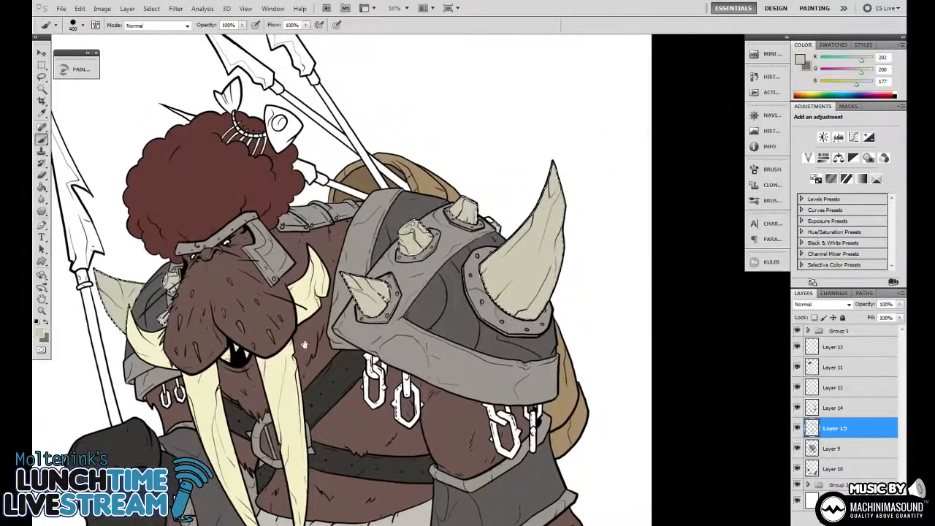
{"action": "left_click_drag", "start_coordinate": [427, 369], "coordinate": [430, 370]}
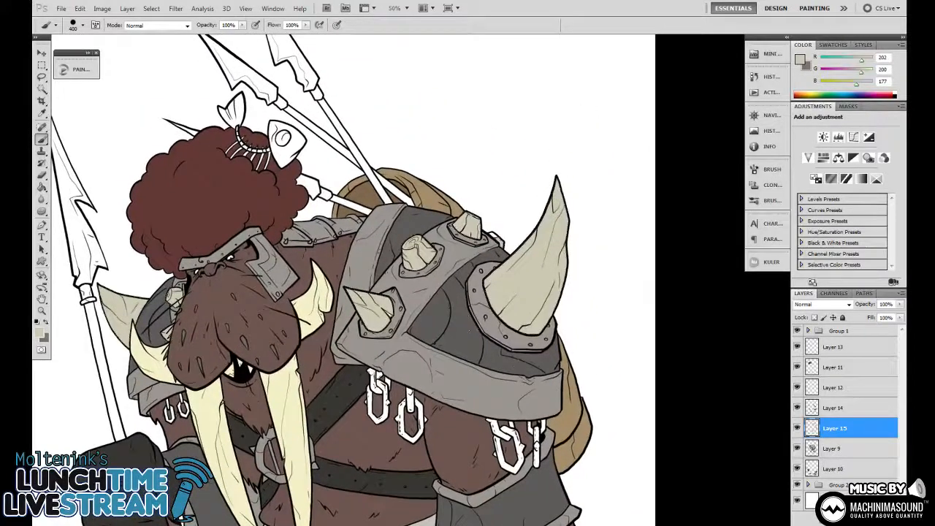
Reduce the brush to size 45 and inspect the recoloured spikes on both shoulders for missed areas
{"action": "key", "text": "ctrl+plus"}
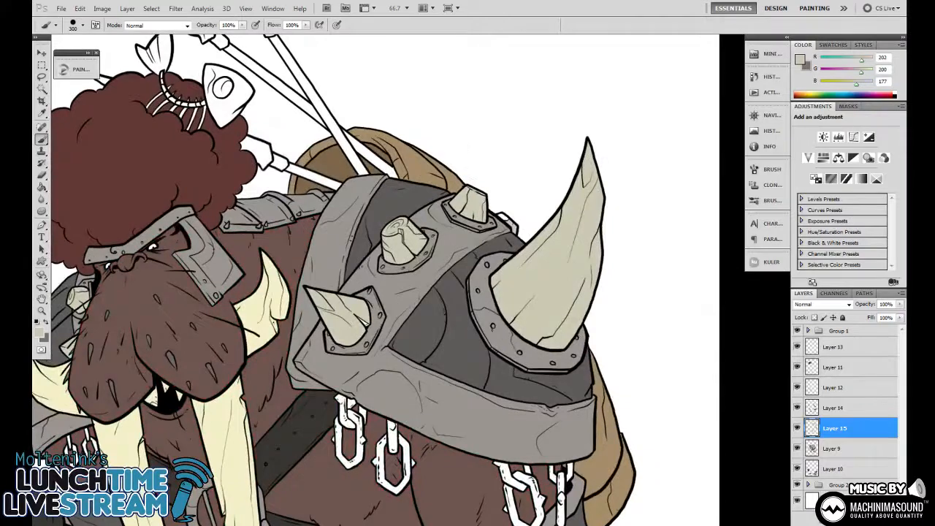
{"action": "key", "text": "bracketleft"}
{"action": "key", "text": "bracketleft"}
{"action": "key", "text": "bracketleft"}
{"action": "key", "text": "bracketleft"}
{"action": "key", "text": "bracketleft"}
{"action": "key", "text": "bracketleft"}
{"action": "left_click_drag", "start_coordinate": [412, 306], "coordinate": [540, 237]}
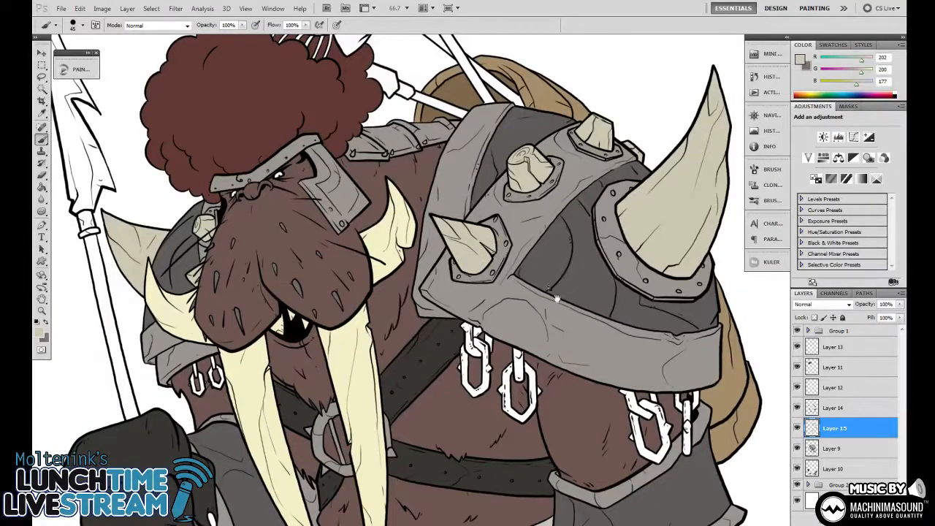
{"action": "left_click_drag", "start_coordinate": [557, 298], "coordinate": [429, 367]}
{"action": "left_click_drag", "start_coordinate": [84, 321], "coordinate": [383, 219]}
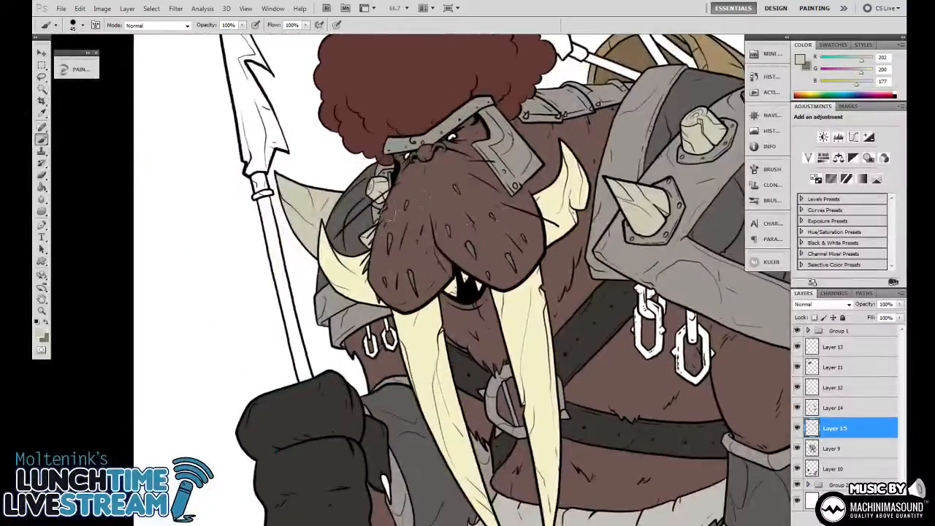
{"action": "scroll", "coordinate": [634, 311], "scroll_direction": "right", "scroll_amount": 8}
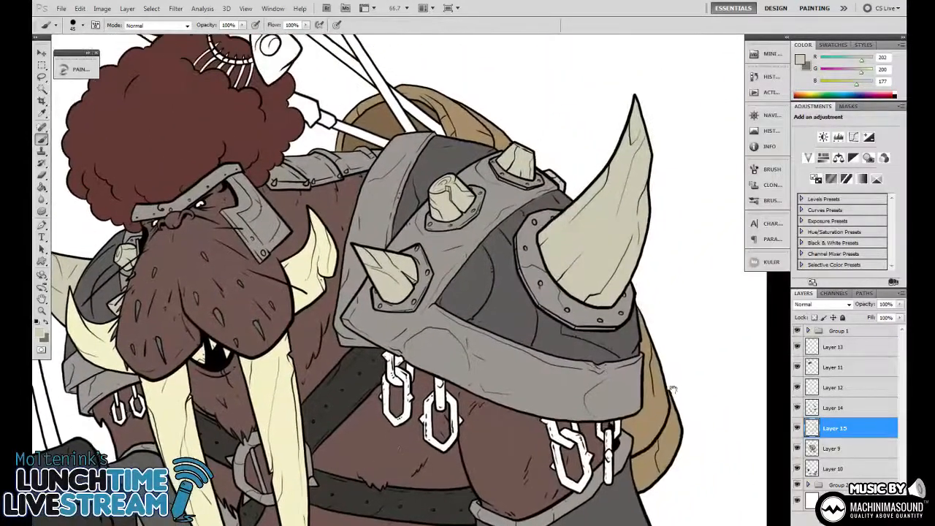
{"action": "scroll", "coordinate": [632, 311], "scroll_direction": "down", "scroll_amount": 2}
{"action": "scroll", "coordinate": [633, 311], "scroll_direction": "down", "scroll_amount": 2}
{"action": "scroll", "coordinate": [632, 311], "scroll_direction": "left", "scroll_amount": 8}
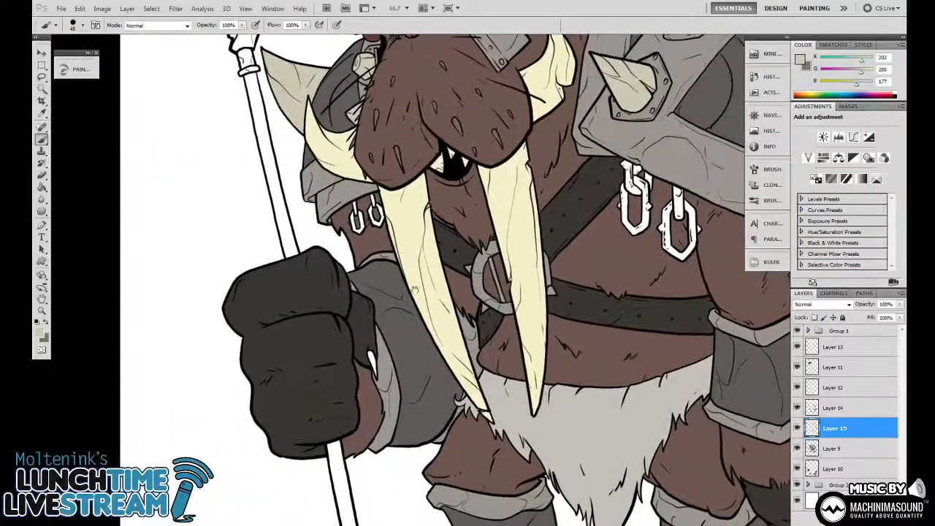
Sample the dark grey RGB 110, 105, 103 and fill the white hand claws on Layer 15 with the Paint Bucket
{"action": "left_click", "coordinate": [433, 261], "text": "alt"}
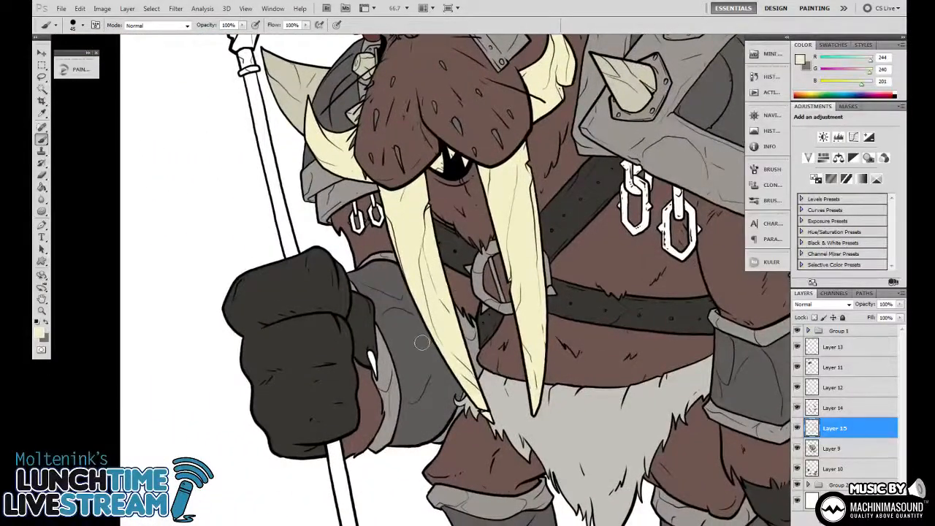
{"action": "left_click", "coordinate": [374, 361], "text": "alt"}
{"action": "key", "text": "g"}
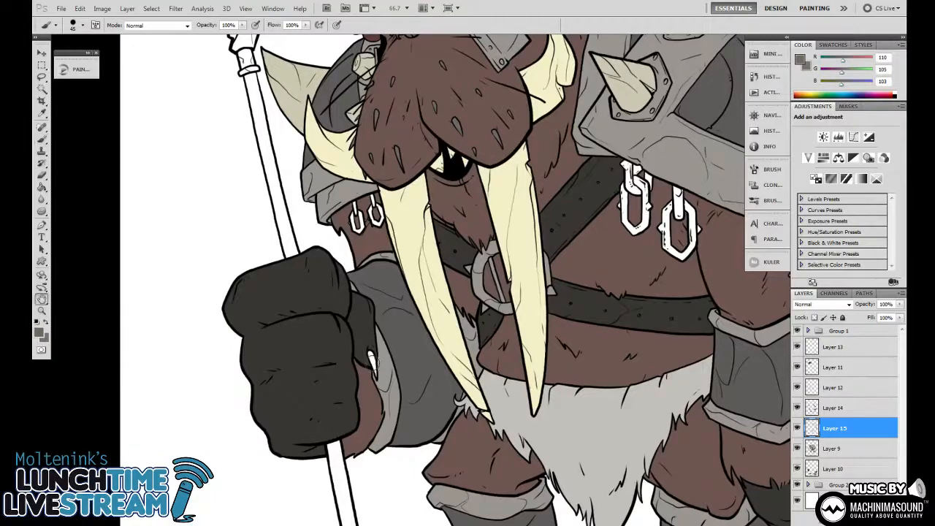
{"action": "scroll", "coordinate": [369, 353], "scroll_direction": "right", "scroll_amount": 5}
{"action": "scroll", "coordinate": [368, 353], "scroll_direction": "down", "scroll_amount": 5}
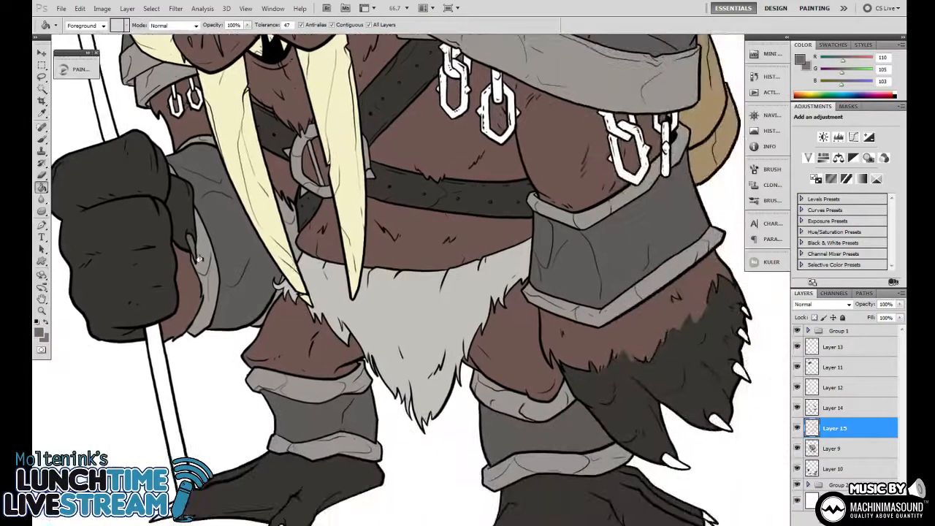
{"action": "scroll", "coordinate": [581, 293], "scroll_direction": "right", "scroll_amount": 3}
{"action": "scroll", "coordinate": [582, 293], "scroll_direction": "down", "scroll_amount": 2}
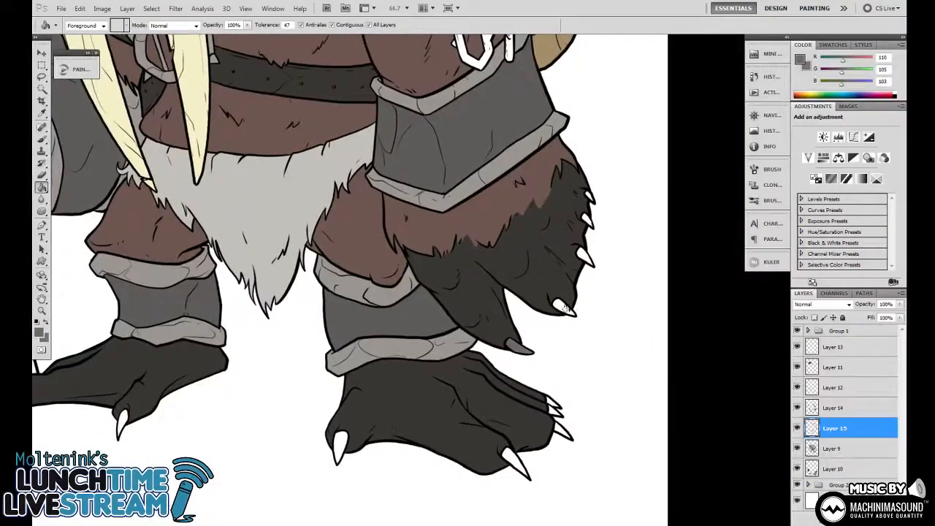
{"action": "left_click", "coordinate": [581, 253]}
{"action": "left_click", "coordinate": [582, 217]}
Fill the white toe claws on both feet with the dark grey using the Paint Bucket on Layer 15
{"action": "left_click", "coordinate": [511, 459]}
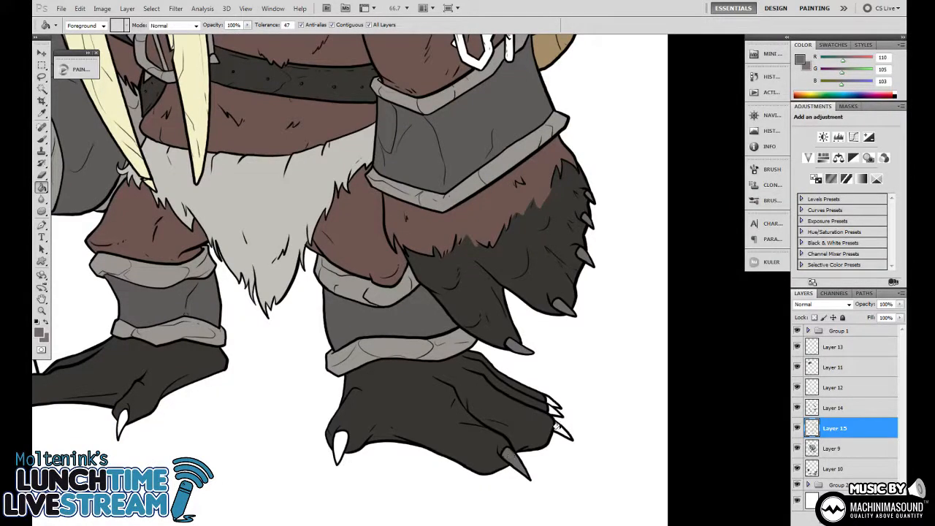
{"action": "left_click", "coordinate": [549, 402]}
{"action": "left_click_drag", "start_coordinate": [407, 406], "coordinate": [685, 350]}
{"action": "left_click", "coordinate": [400, 361]}
{"action": "left_click", "coordinate": [290, 337]}
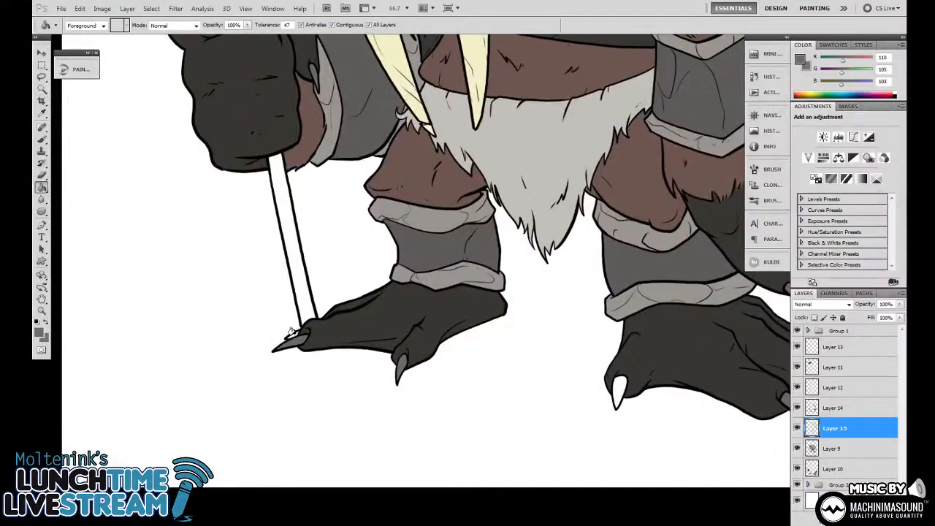
Inspect the whole figure for areas that still need a flat colour
{"action": "key", "text": "ctrl+minus"}
{"action": "key", "text": "ctrl+minus"}
{"action": "key", "text": "ctrl+minus"}
{"action": "left_click_drag", "start_coordinate": [681, 88], "coordinate": [614, 287]}
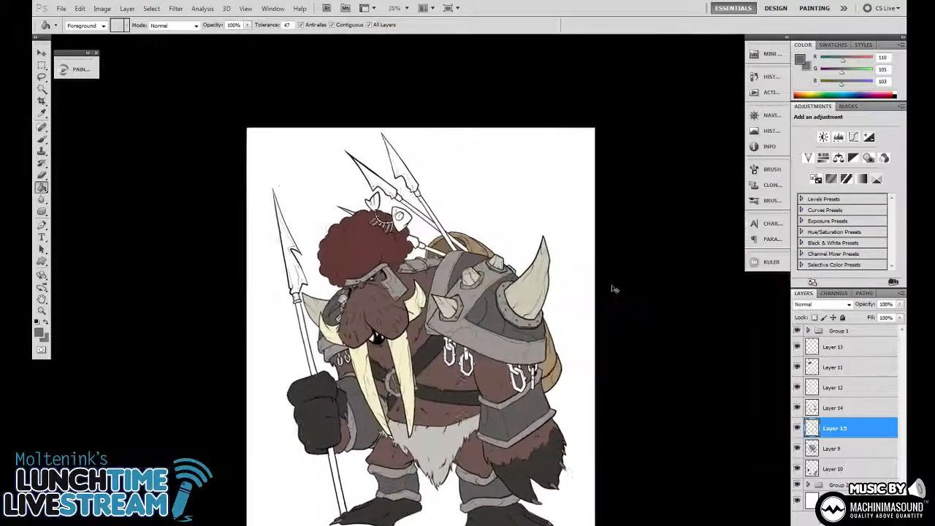
{"action": "key", "text": "ctrl+plus"}
{"action": "left_click_drag", "start_coordinate": [636, 330], "coordinate": [618, 272]}
{"action": "left_click_drag", "start_coordinate": [623, 322], "coordinate": [637, 334]}
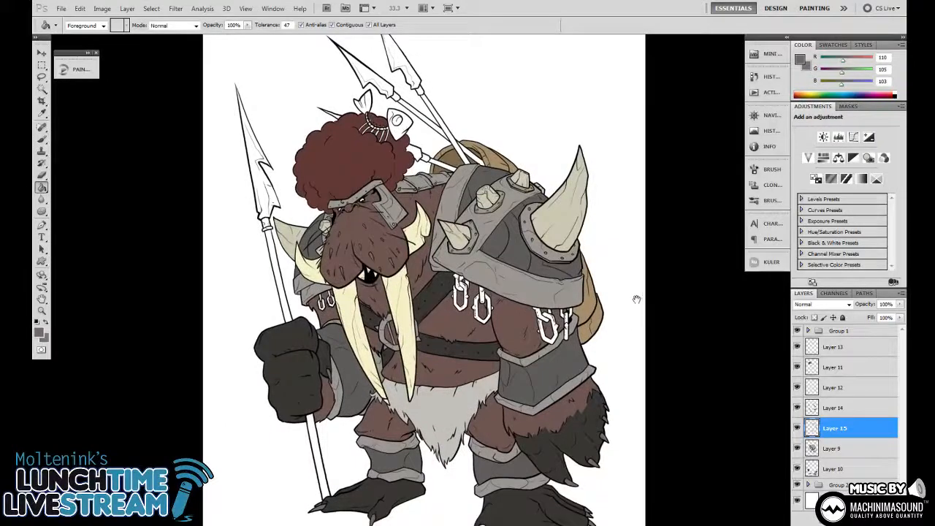
{"action": "mouse_move", "coordinate": [639, 275]}
{"action": "left_mouse_down"}
{"action": "mouse_move", "coordinate": [647, 278]}
{"action": "mouse_move", "coordinate": [633, 277]}
{"action": "left_mouse_up"}
Sample the mid-grey of the shoulder armour's trim and lighten it to cecac6 as the foreground colour
{"action": "left_click", "coordinate": [512, 283], "text": "alt"}
{"action": "scroll", "coordinate": [501, 316], "scroll_direction": "up", "scroll_amount": 2}
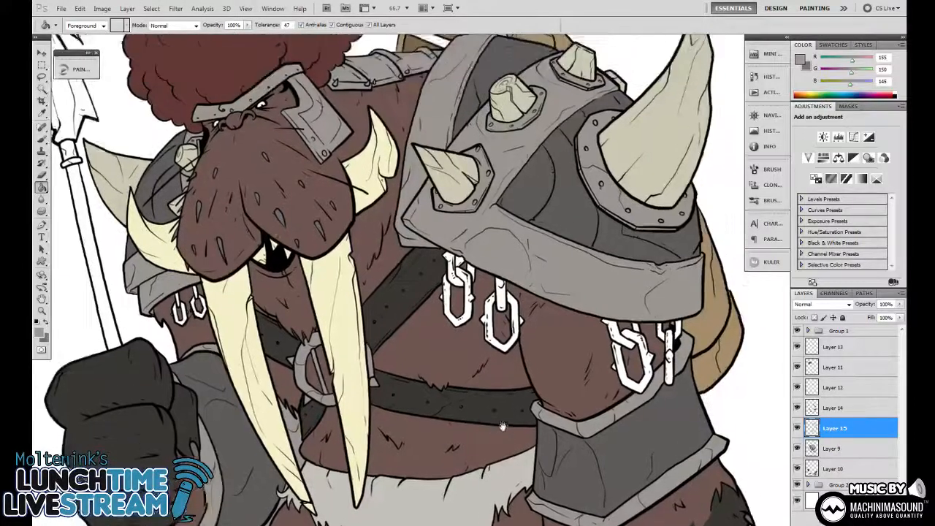
{"action": "scroll", "coordinate": [505, 378], "scroll_direction": "up", "scroll_amount": 2}
{"action": "key", "text": "d"}
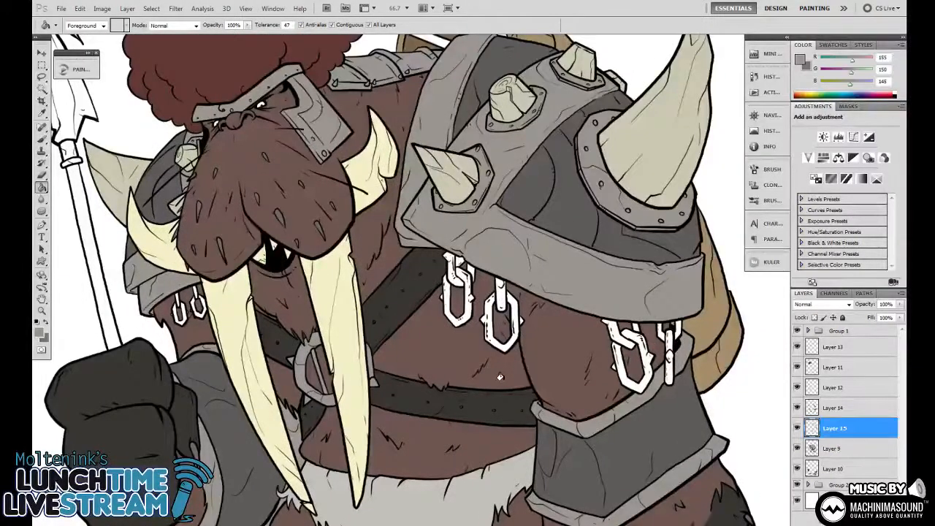
{"action": "scroll", "coordinate": [503, 375], "scroll_direction": "down", "scroll_amount": 2}
{"action": "left_click_drag", "start_coordinate": [518, 376], "coordinate": [512, 356]}
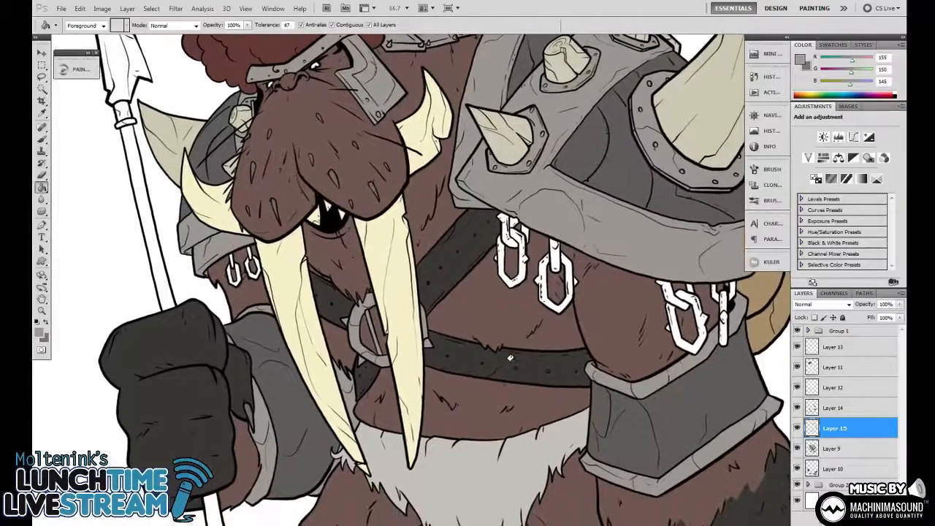
{"action": "left_click_drag", "start_coordinate": [509, 404], "coordinate": [471, 419]}
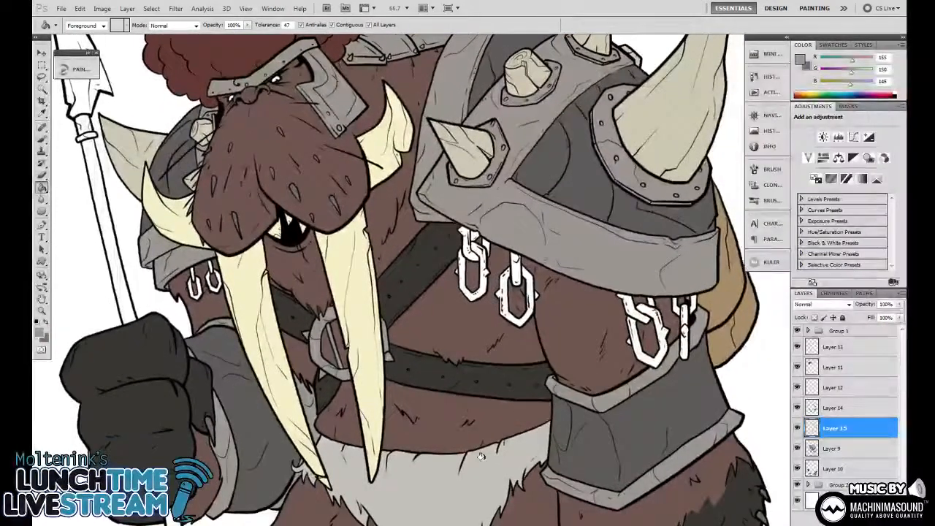
{"action": "left_click", "coordinate": [40, 333]}
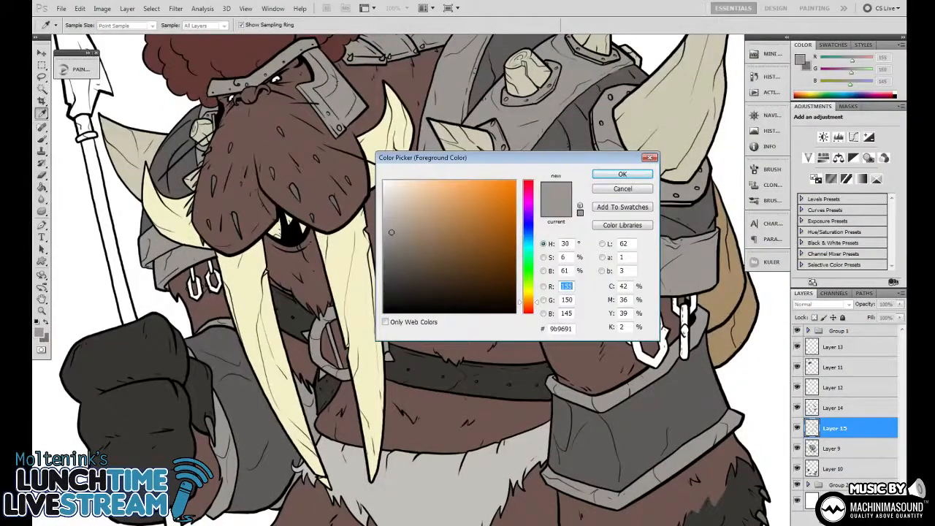
{"action": "left_click_drag", "start_coordinate": [391, 232], "coordinate": [388, 210]}
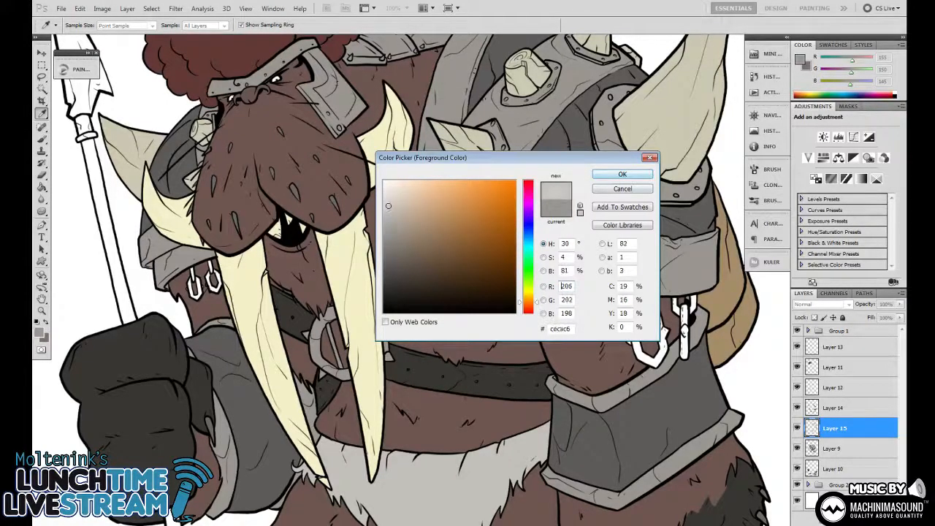
{"action": "left_click", "coordinate": [622, 174]}
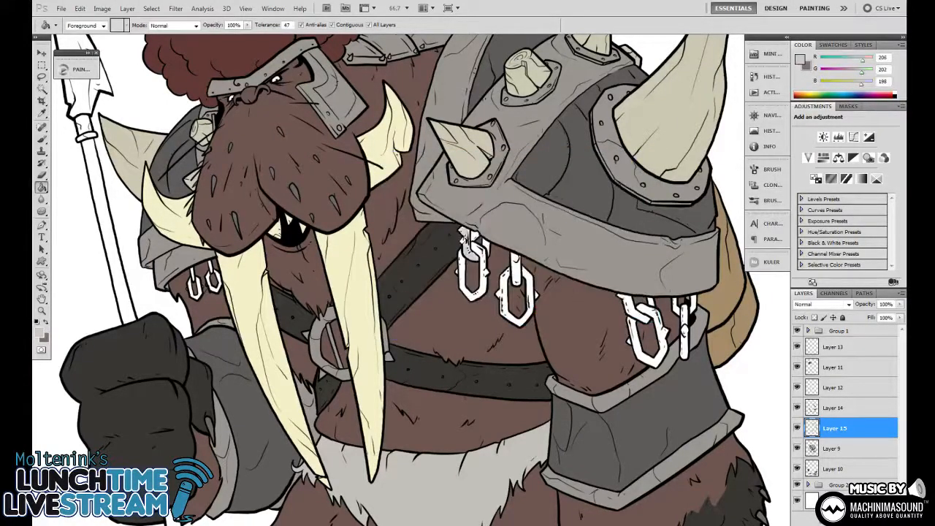
Fill the chain links hanging from the large horned shoulder plate with the light grey on Layer 15
{"action": "left_click", "coordinate": [475, 245]}
{"action": "left_click", "coordinate": [514, 265]}
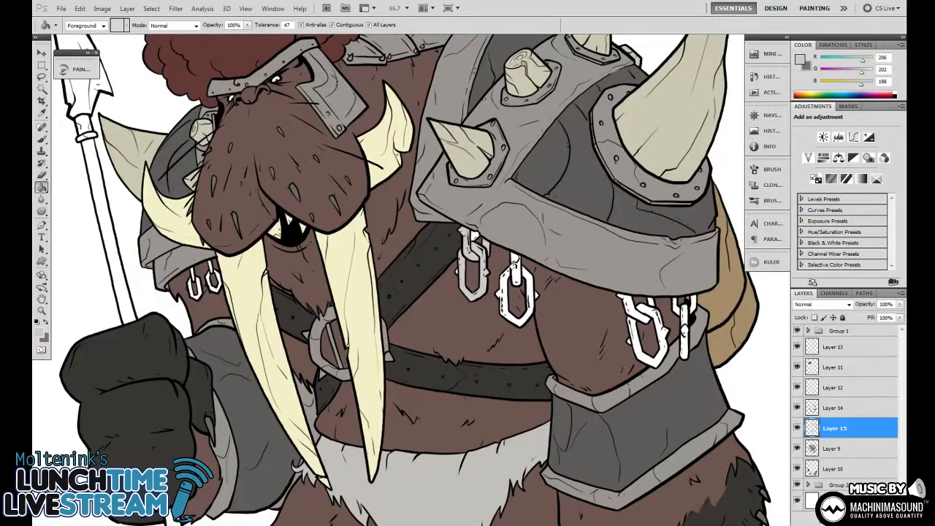
{"action": "left_click", "coordinate": [504, 295]}
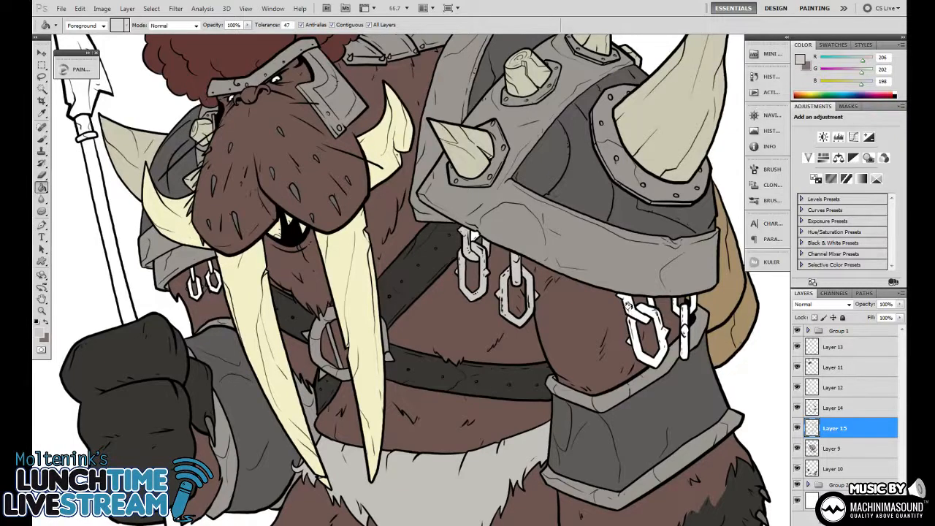
{"action": "left_click", "coordinate": [627, 340]}
{"action": "left_click", "coordinate": [644, 310]}
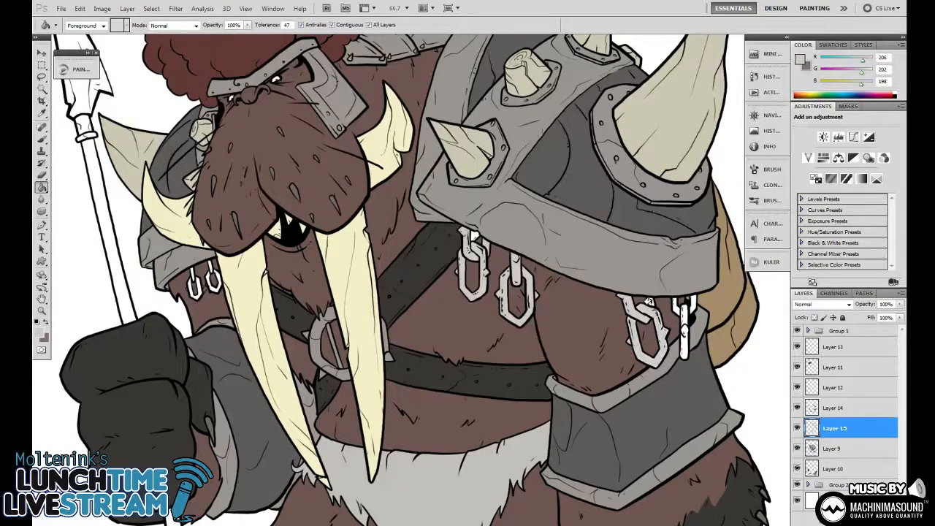
{"action": "left_click", "coordinate": [680, 313]}
{"action": "left_click", "coordinate": [682, 329]}
Fill the small chain links under the other shoulder plate, above the spear hand, with the same light grey
{"action": "left_click_drag", "start_coordinate": [598, 315], "coordinate": [753, 354]}
{"action": "left_click", "coordinate": [344, 327]}
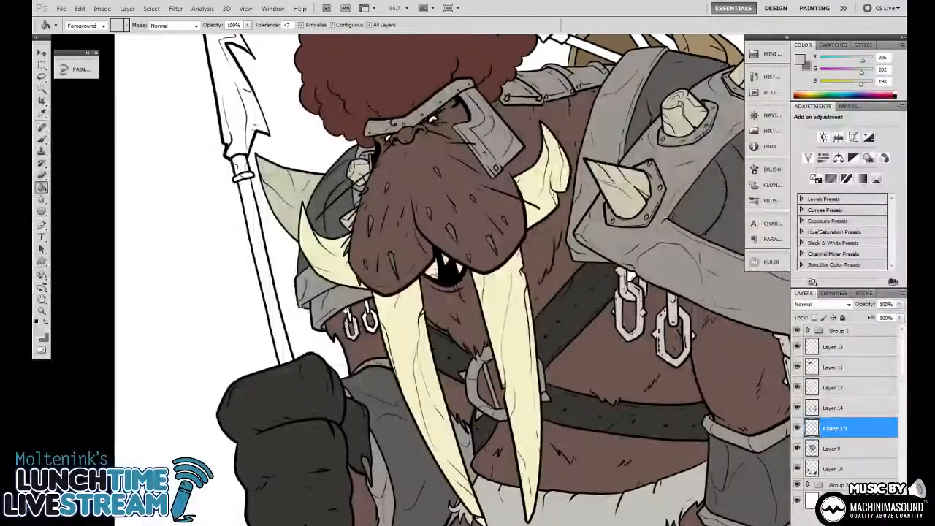
{"action": "left_click", "coordinate": [365, 320]}
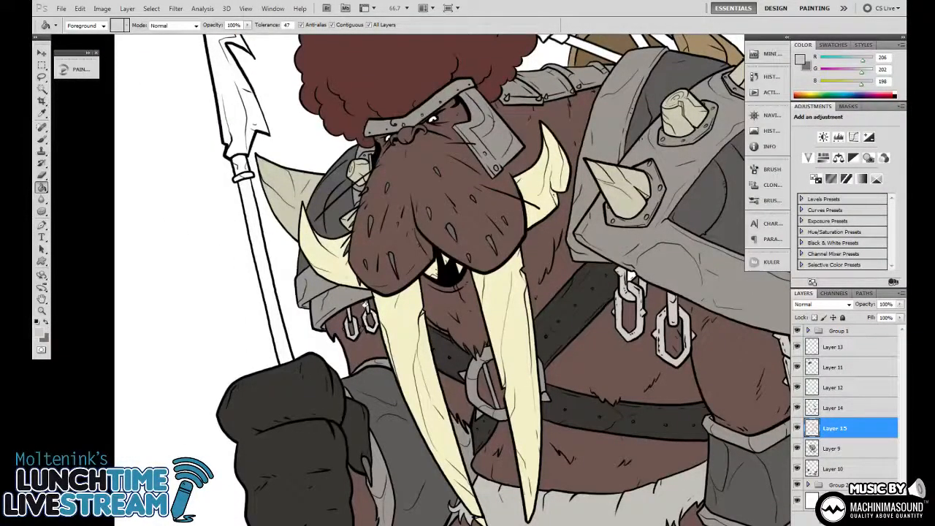
{"action": "left_click_drag", "start_coordinate": [601, 289], "coordinate": [475, 257]}
{"action": "left_click", "coordinate": [475, 257], "text": "alt"}
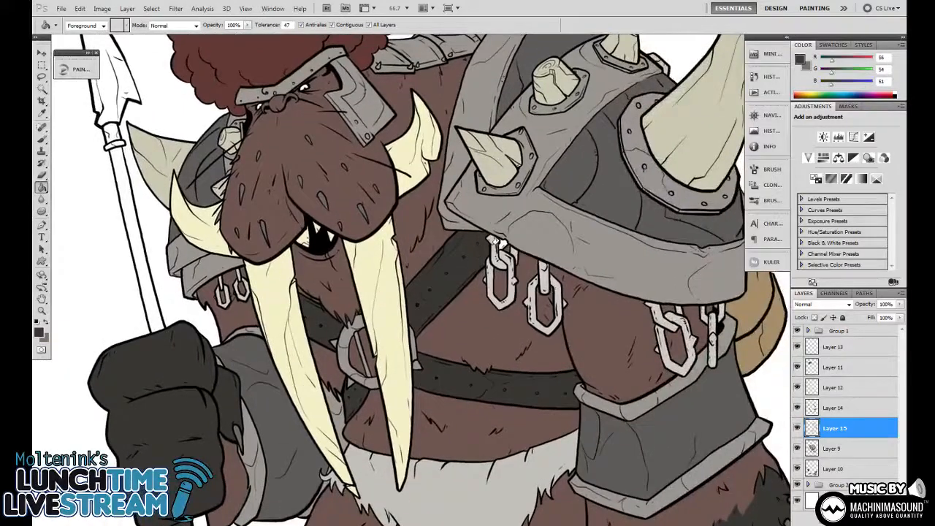
{"action": "mouse_move", "coordinate": [475, 338]}
{"action": "left_mouse_down"}
{"action": "mouse_move", "coordinate": [458, 392]}
{"action": "mouse_move", "coordinate": [473, 415]}
{"action": "mouse_move", "coordinate": [484, 355]}
{"action": "mouse_move", "coordinate": [478, 441]}
{"action": "left_mouse_up"}
{"action": "scroll", "coordinate": [474, 409], "scroll_direction": "down", "scroll_amount": 3}
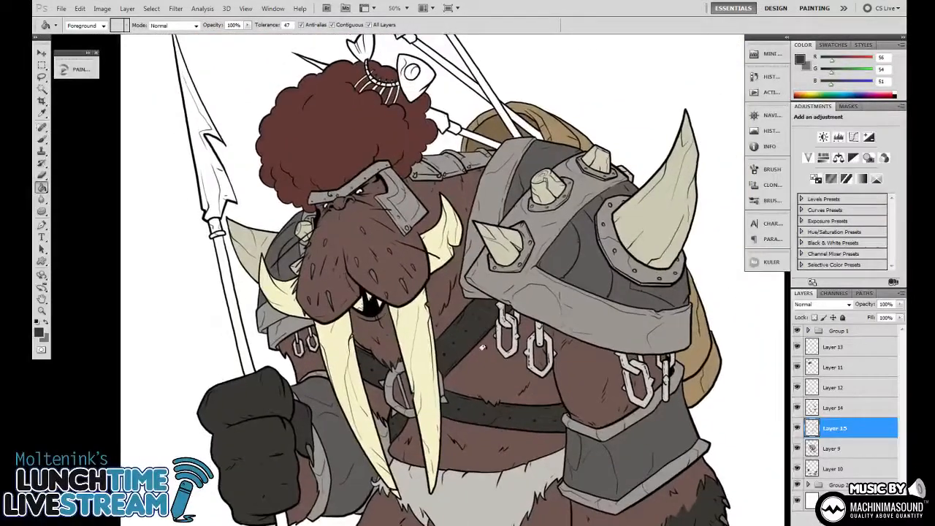
Resample the light grey RGB 206, 202, 198 and fill the head and collar of the hand-held spear
{"action": "left_click", "coordinate": [498, 334], "text": "alt"}
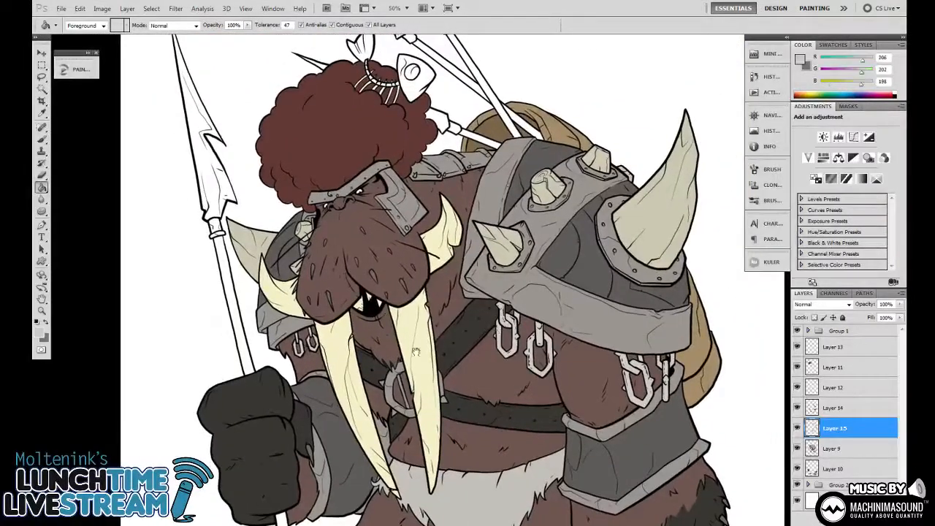
{"action": "left_click_drag", "start_coordinate": [498, 334], "coordinate": [585, 370]}
{"action": "left_click", "coordinate": [302, 265]}
{"action": "left_click", "coordinate": [310, 234]}
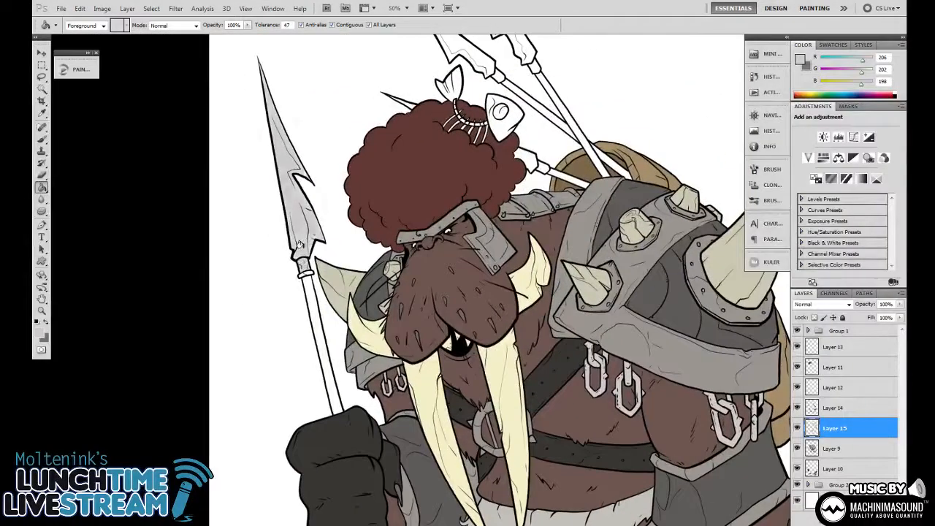
{"action": "left_click", "coordinate": [319, 236]}
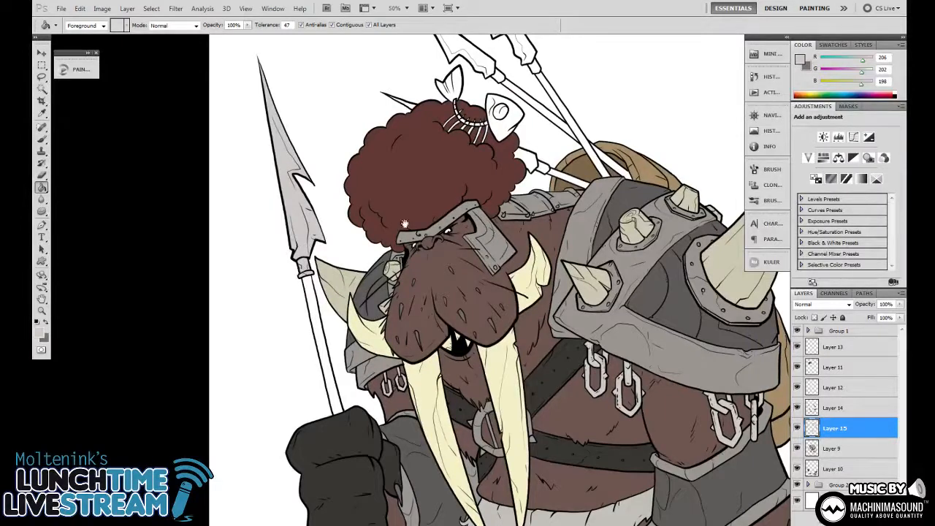
Fill the heads of the spears carried on the back with the light grey
{"action": "left_click_drag", "start_coordinate": [404, 224], "coordinate": [334, 303]}
{"action": "left_click", "coordinate": [394, 127]}
{"action": "left_click", "coordinate": [430, 115]}
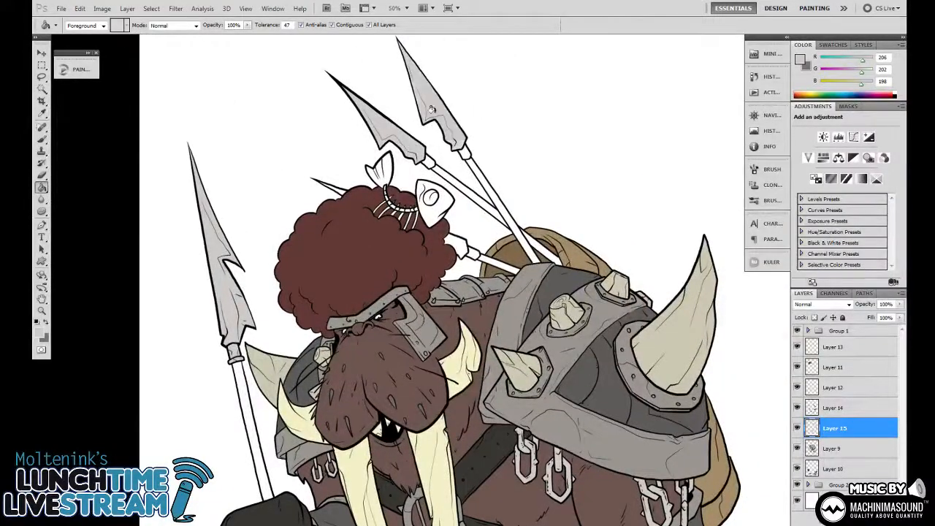
{"action": "left_click", "coordinate": [458, 244]}
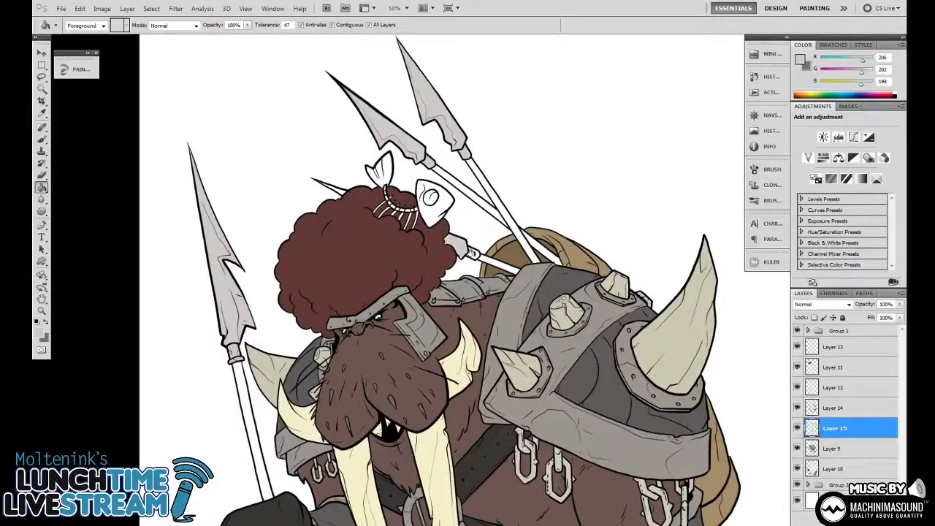
Sample a colour from the figure and adjust it to the brown RGB 141, 122, 101 as the foreground colour
{"action": "scroll", "coordinate": [592, 219], "scroll_direction": "down", "scroll_amount": 5}
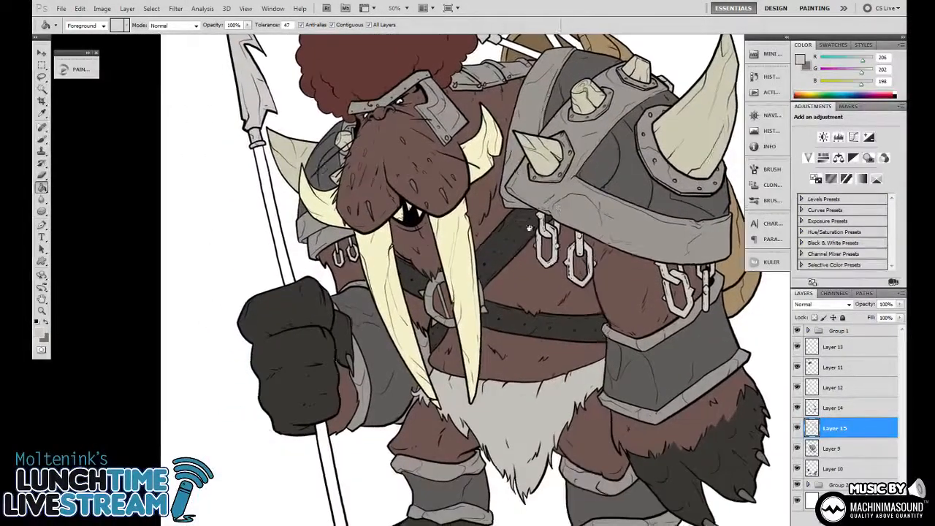
{"action": "key", "text": "i"}
{"action": "left_click", "coordinate": [528, 228]}
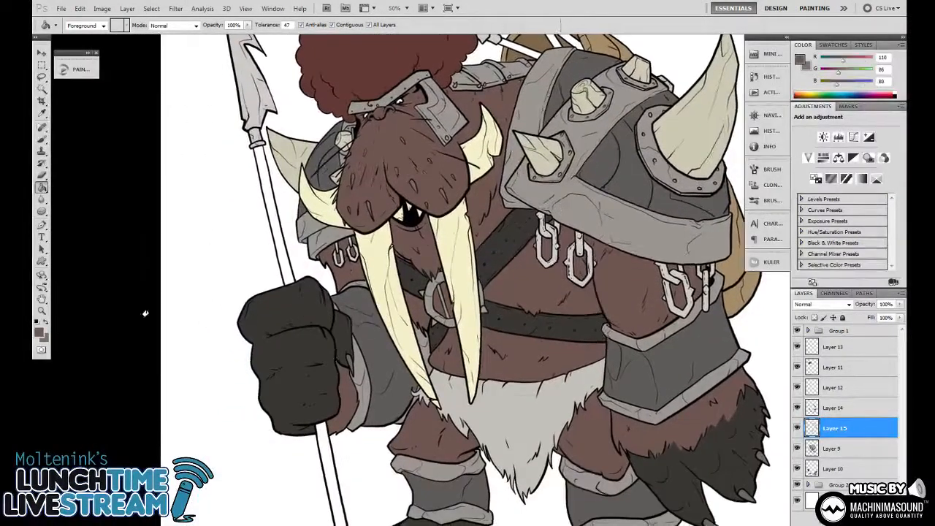
{"action": "left_click", "coordinate": [39, 332]}
{"action": "left_click_drag", "start_coordinate": [520, 307], "coordinate": [521, 300]}
{"action": "left_click_drag", "start_coordinate": [419, 256], "coordinate": [421, 240]}
{"action": "left_click", "coordinate": [621, 175]}
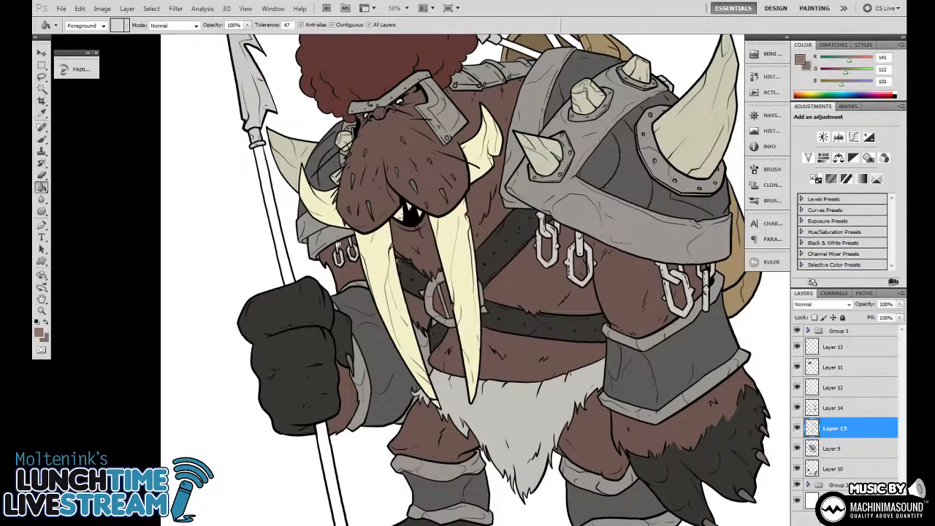
Fill the shafts of the hand-held spear and the spears on the back with the brown using the Paint Bucket
{"action": "key", "text": "g"}
{"action": "left_click", "coordinate": [276, 219]}
{"action": "left_click", "coordinate": [321, 440]}
{"action": "left_click_drag", "start_coordinate": [468, 447], "coordinate": [463, 299]}
{"action": "left_click_drag", "start_coordinate": [550, 337], "coordinate": [507, 455]}
{"action": "left_click_drag", "start_coordinate": [398, 138], "coordinate": [409, 217]}
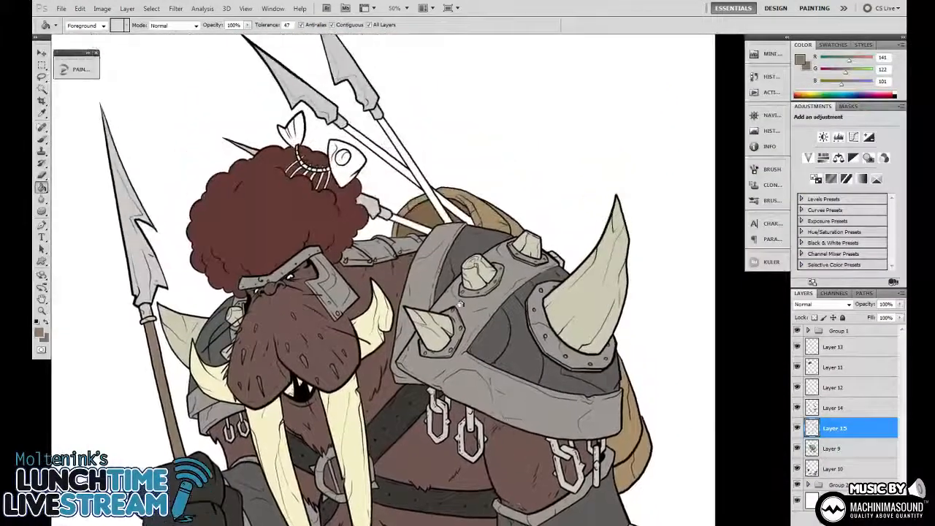
{"action": "left_click", "coordinate": [408, 161]}
{"action": "left_click", "coordinate": [453, 210]}
Sample the cream of the tusks and mute it to RGB 236, 234, 213 as the foreground colour
{"action": "left_click_drag", "start_coordinate": [538, 172], "coordinate": [534, 202]}
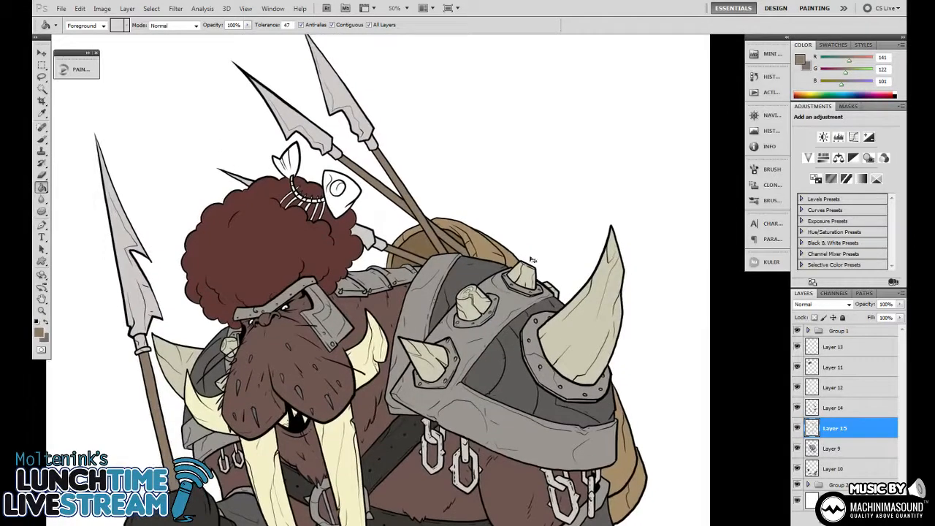
{"action": "key", "text": "ctrl+minus"}
{"action": "key", "text": "ctrl+minus"}
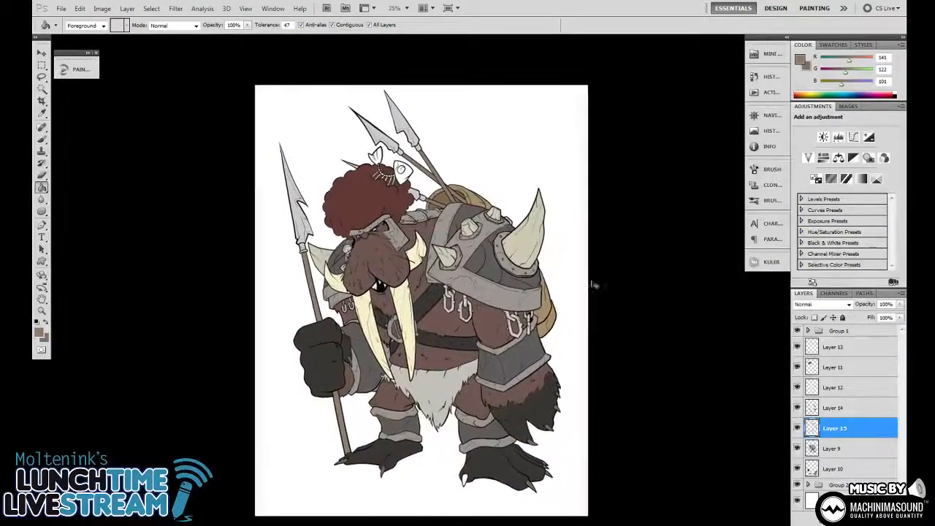
{"action": "key", "text": "ctrl+plus"}
{"action": "key", "text": "ctrl+plus"}
{"action": "left_click_drag", "start_coordinate": [364, 179], "coordinate": [409, 294]}
{"action": "left_click", "coordinate": [417, 293], "text": "alt"}
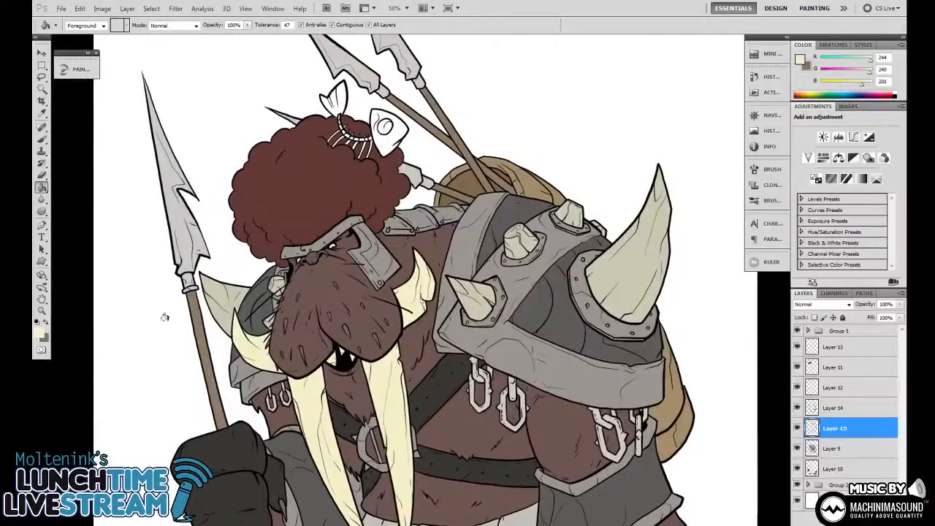
{"action": "left_click", "coordinate": [39, 332]}
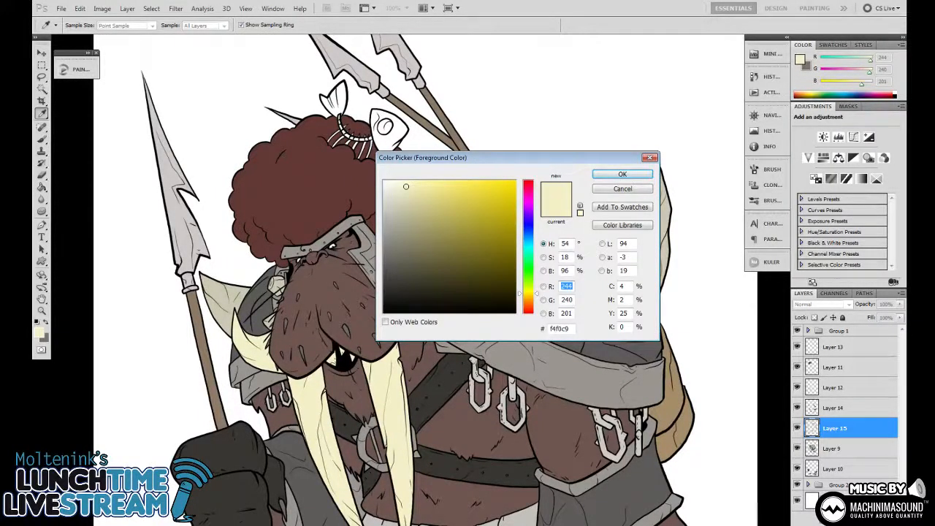
{"action": "left_click", "coordinate": [395, 207]}
{"action": "left_click", "coordinate": [393, 194]}
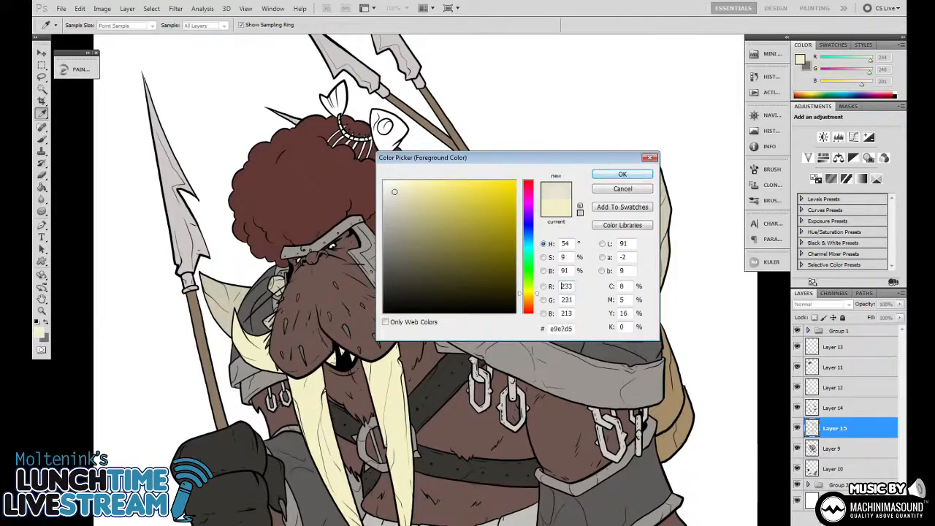
{"action": "left_click", "coordinate": [622, 174]}
Fill the head, tail and spine segments of the fish-bone hair ornament with the muted cream RGB 236, 234, 213
{"action": "left_click", "coordinate": [388, 129]}
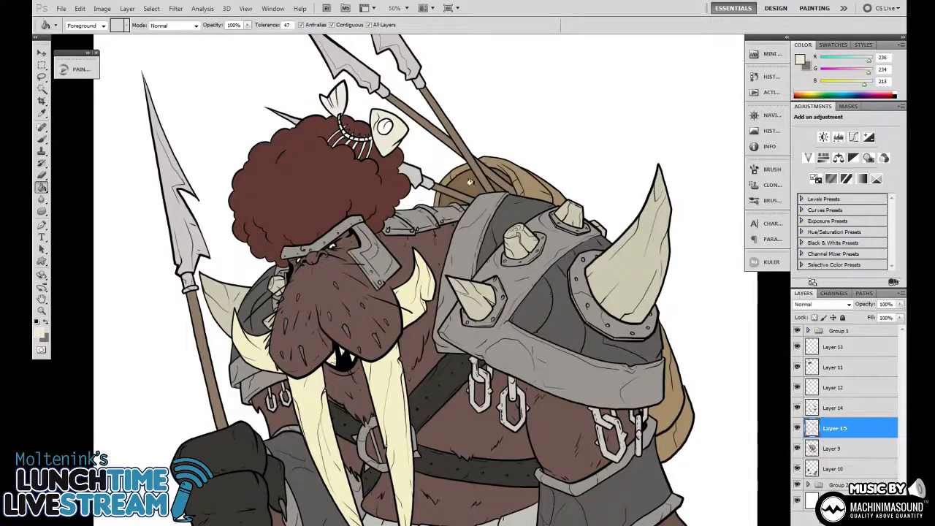
{"action": "scroll", "coordinate": [469, 182], "scroll_direction": "up", "scroll_amount": 3}
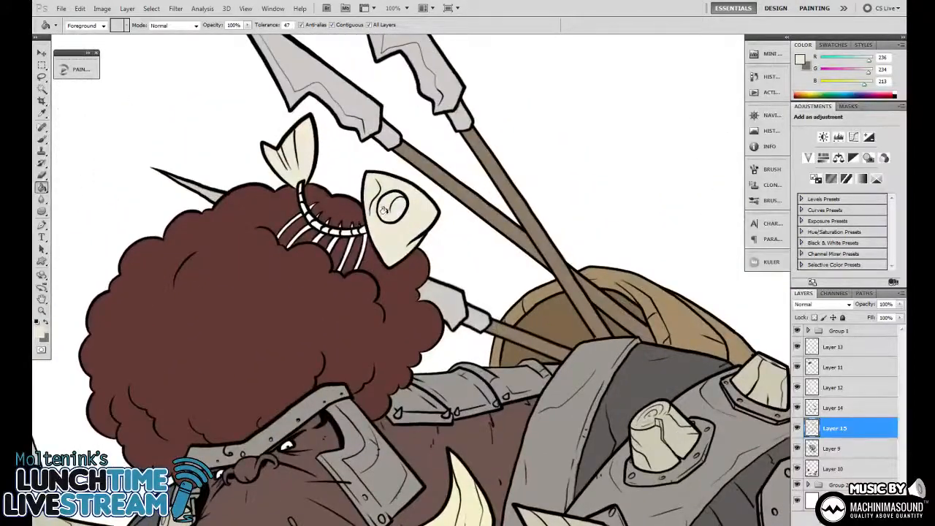
{"action": "left_click", "coordinate": [361, 232]}
{"action": "left_click_drag", "start_coordinate": [356, 231], "coordinate": [393, 286]}
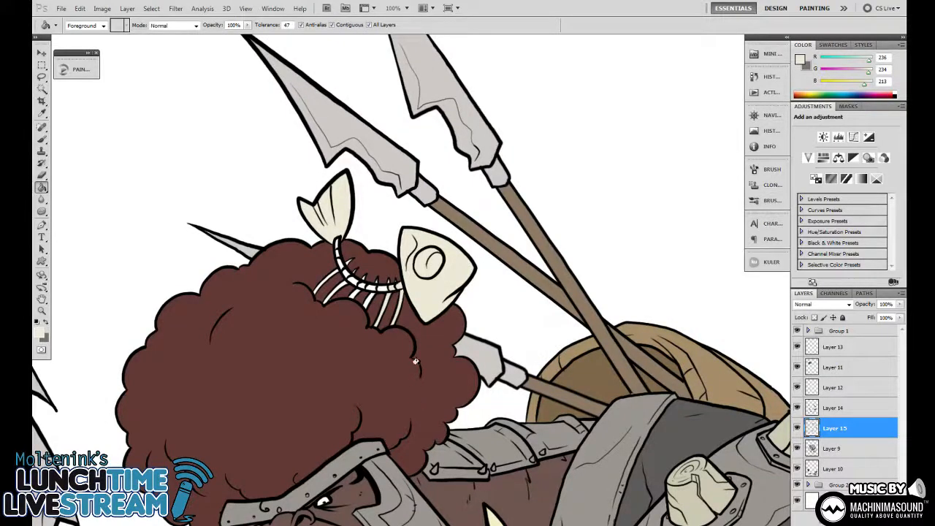
{"action": "left_click_drag", "start_coordinate": [561, 256], "coordinate": [582, 205]}
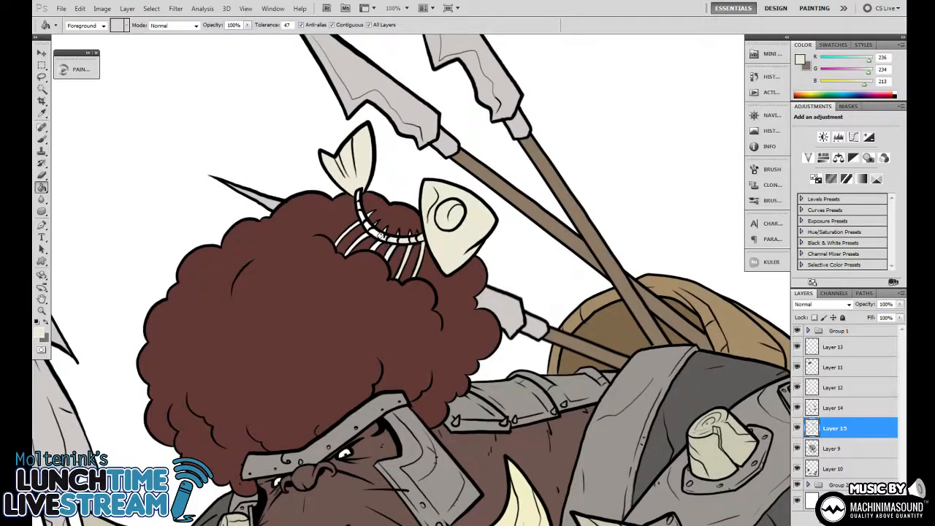
{"action": "left_click", "coordinate": [375, 235]}
{"action": "left_click", "coordinate": [357, 206]}
Darken the foreground colour to RGB 198, 196, 175 and fill the eye of the fish skull with it
{"action": "scroll", "coordinate": [605, 202], "scroll_direction": "down", "scroll_amount": 3}
{"action": "key", "text": "ctrl+minus"}
{"action": "key", "text": "ctrl+minus"}
{"action": "key", "text": "ctrl+minus"}
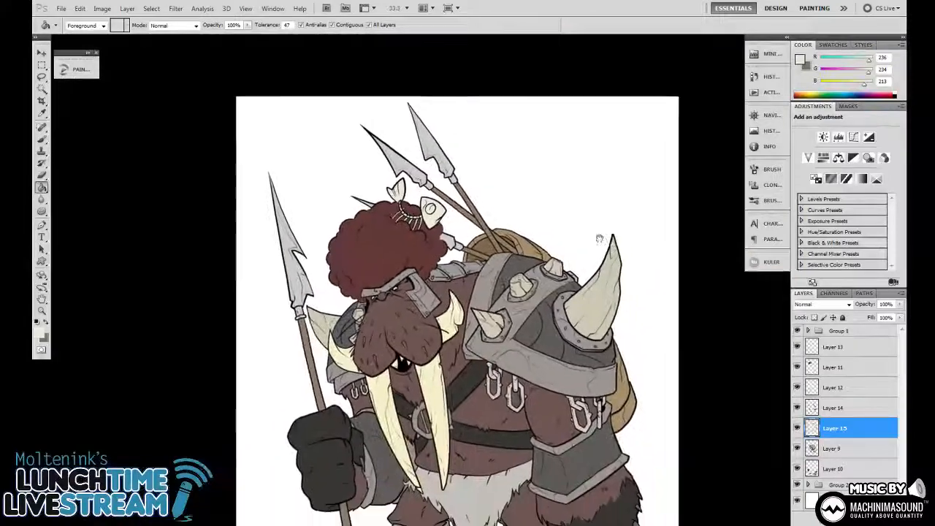
{"action": "left_click_drag", "start_coordinate": [638, 280], "coordinate": [624, 316]}
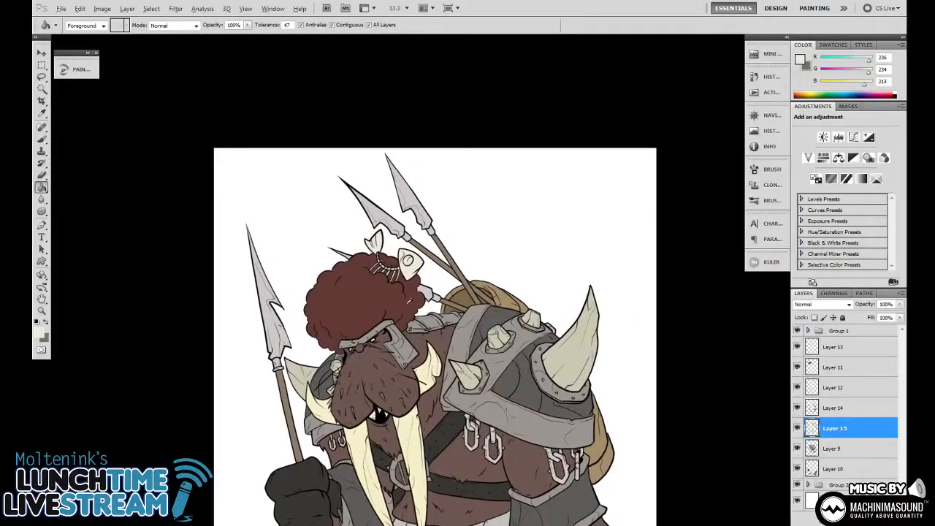
{"action": "left_click", "coordinate": [38, 330]}
{"action": "left_click_drag", "start_coordinate": [393, 192], "coordinate": [398, 210]}
{"action": "key", "text": "g"}
{"action": "key", "text": "Return"}
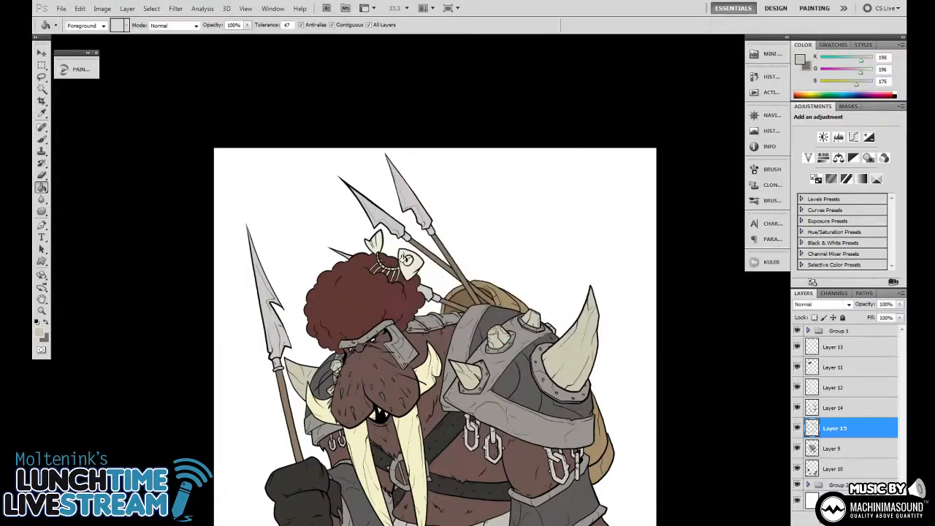
Examine the flat colours across the whole walrus figure, both close up and with the full canvas in view
{"action": "scroll", "coordinate": [571, 201], "scroll_direction": "down", "scroll_amount": 5}
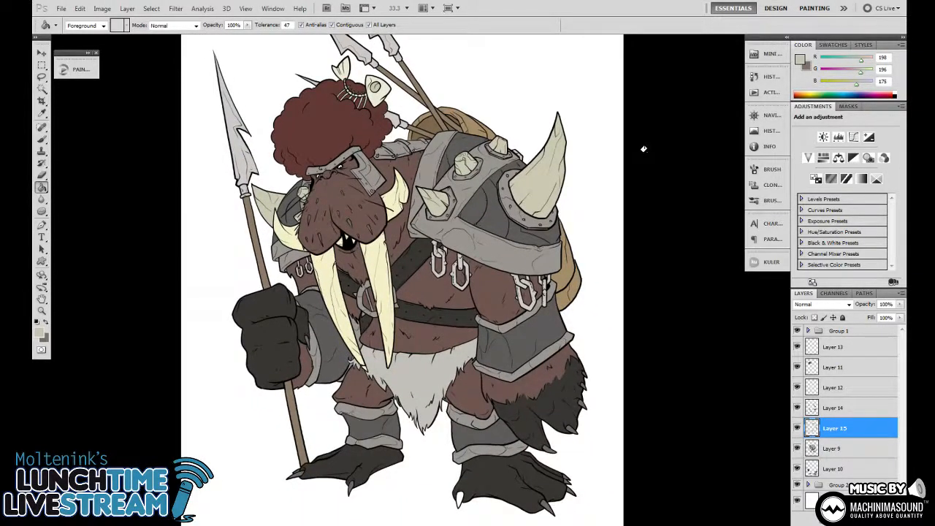
{"action": "scroll", "coordinate": [615, 248], "scroll_direction": "right", "scroll_amount": 1}
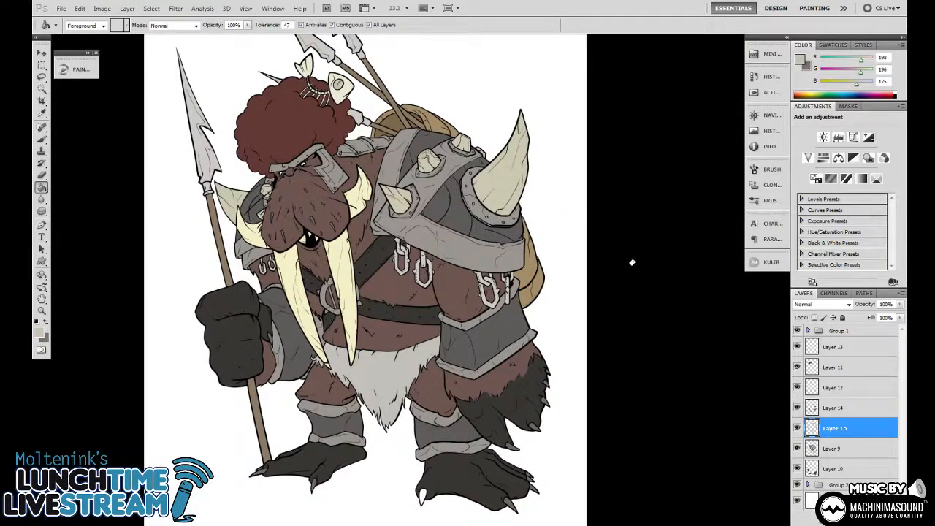
{"action": "scroll", "coordinate": [635, 255], "scroll_direction": "left", "scroll_amount": 1}
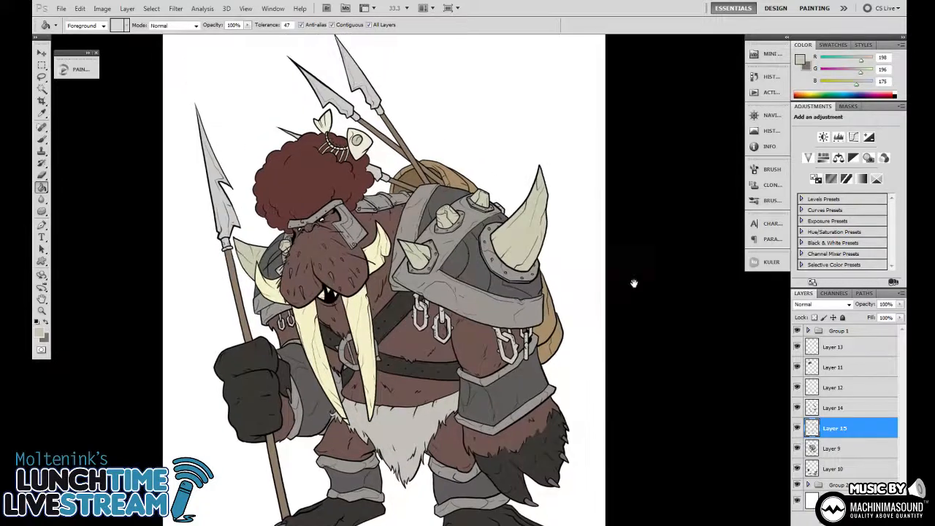
{"action": "scroll", "coordinate": [641, 269], "scroll_direction": "left", "scroll_amount": 1}
{"action": "scroll", "coordinate": [653, 273], "scroll_direction": "up", "scroll_amount": 1}
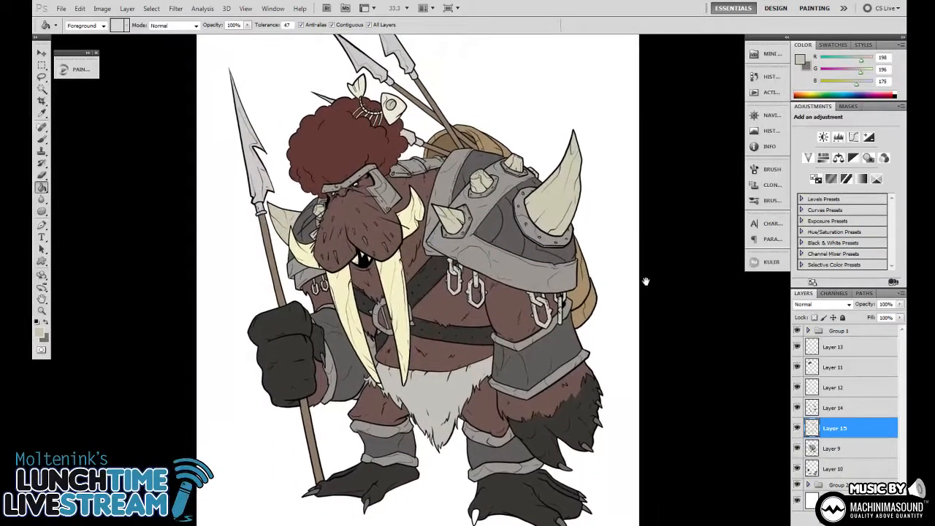
{"action": "scroll", "coordinate": [645, 256], "scroll_direction": "right", "scroll_amount": 1}
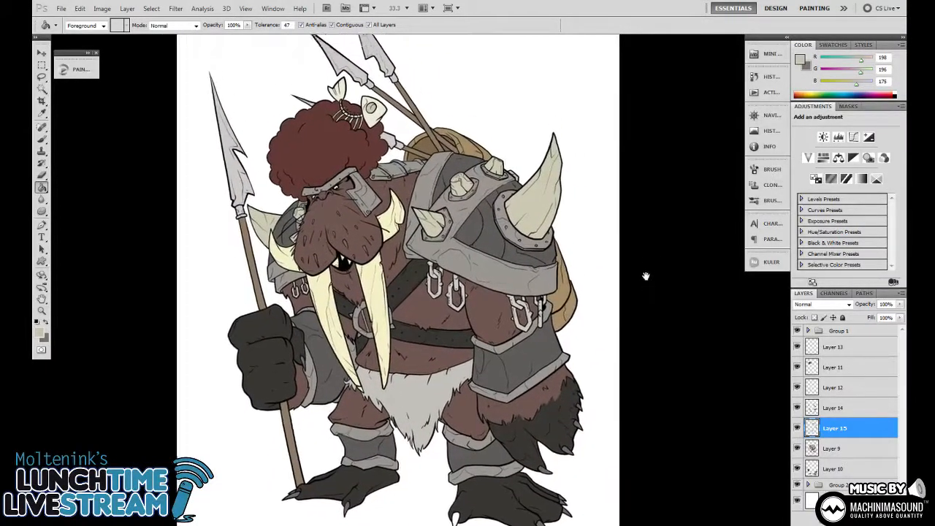
{"action": "scroll", "coordinate": [643, 271], "scroll_direction": "down", "scroll_amount": 1}
{"action": "scroll", "coordinate": [628, 262], "scroll_direction": "right", "scroll_amount": 2}
{"action": "scroll", "coordinate": [628, 261], "scroll_direction": "up", "scroll_amount": 1}
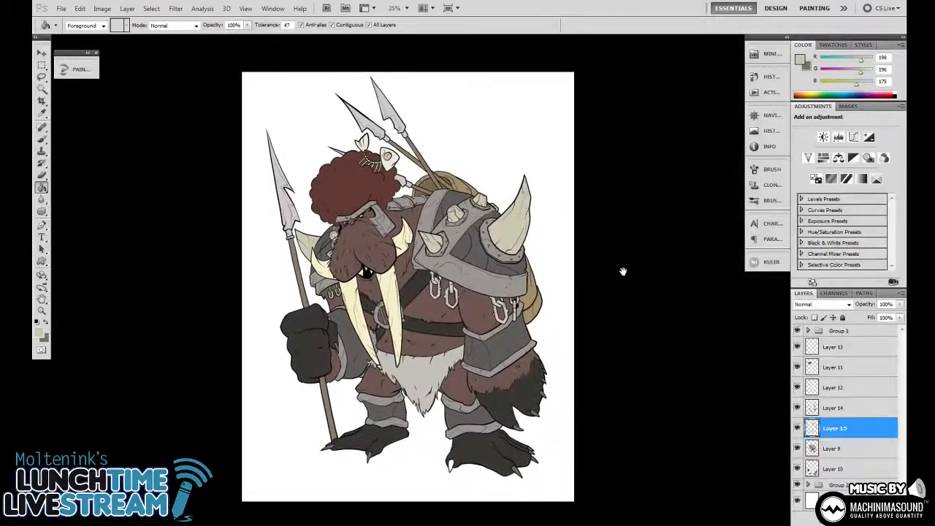
{"action": "scroll", "coordinate": [636, 282], "scroll_direction": "right", "scroll_amount": 1}
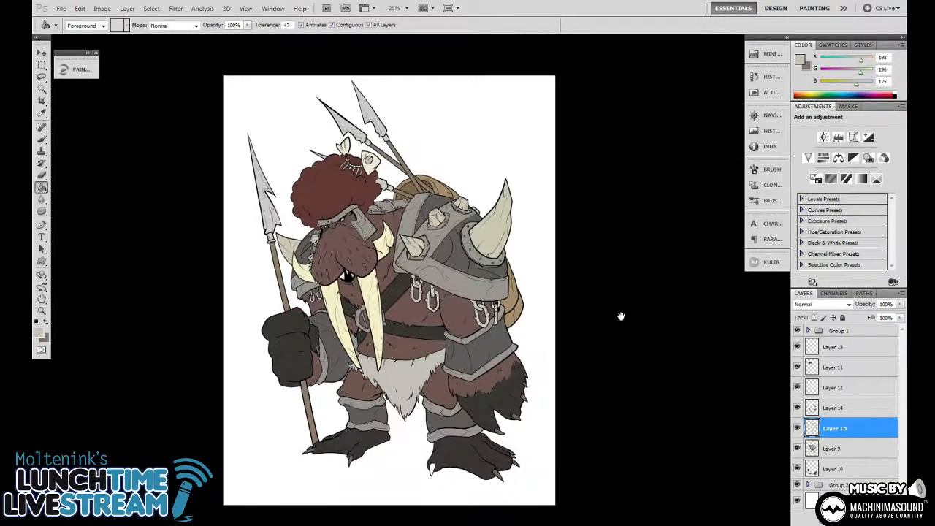
{"action": "scroll", "coordinate": [592, 323], "scroll_direction": "up", "scroll_amount": 1}
{"action": "scroll", "coordinate": [597, 317], "scroll_direction": "left", "scroll_amount": 1}
{"action": "scroll", "coordinate": [588, 280], "scroll_direction": "down", "scroll_amount": 1}
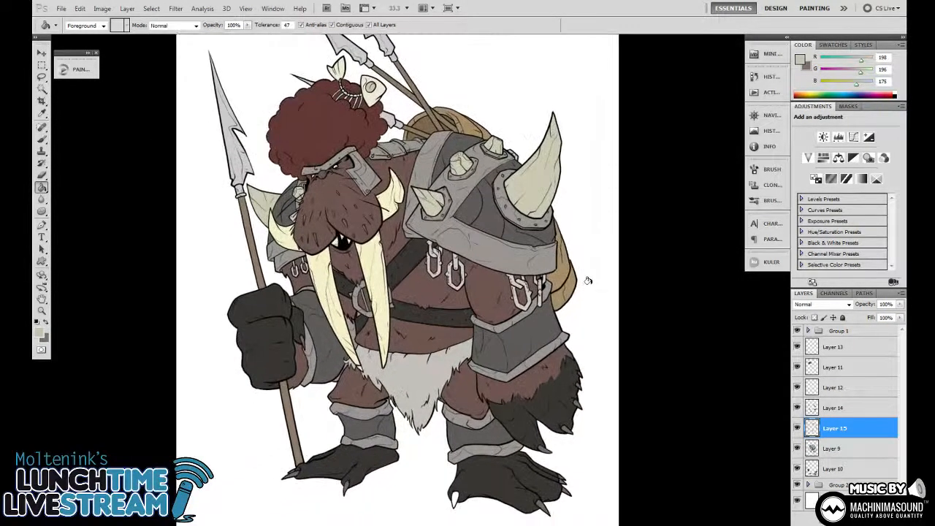
{"action": "scroll", "coordinate": [599, 274], "scroll_direction": "right", "scroll_amount": 2}
{"action": "scroll", "coordinate": [618, 267], "scroll_direction": "up", "scroll_amount": 1}
{"action": "scroll", "coordinate": [611, 319], "scroll_direction": "left", "scroll_amount": 2}
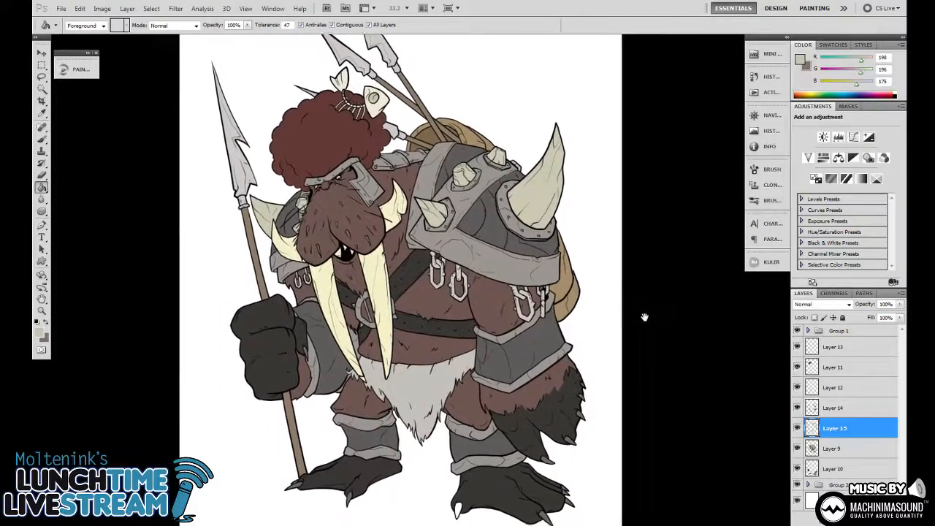
{"action": "scroll", "coordinate": [629, 325], "scroll_direction": "down", "scroll_amount": 1}
{"action": "scroll", "coordinate": [614, 351], "scroll_direction": "right", "scroll_amount": 2}
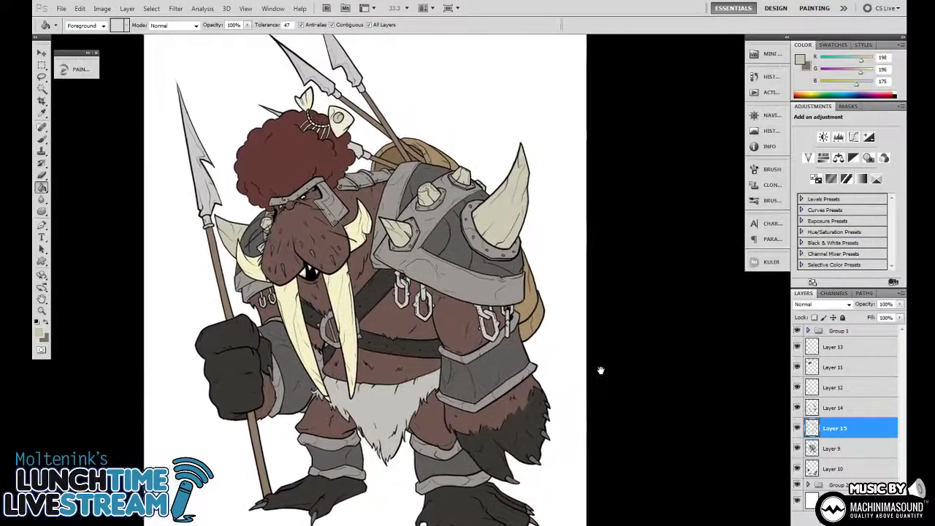
{"action": "mouse_move", "coordinate": [599, 338]}
{"action": "left_mouse_down"}
{"action": "mouse_move", "coordinate": [595, 231]}
{"action": "mouse_move", "coordinate": [552, 376]}
{"action": "mouse_move", "coordinate": [618, 330]}
{"action": "mouse_move", "coordinate": [607, 334]}
{"action": "mouse_move", "coordinate": [615, 387]}
{"action": "mouse_move", "coordinate": [624, 363]}
{"action": "mouse_move", "coordinate": [618, 345]}
{"action": "left_mouse_up"}
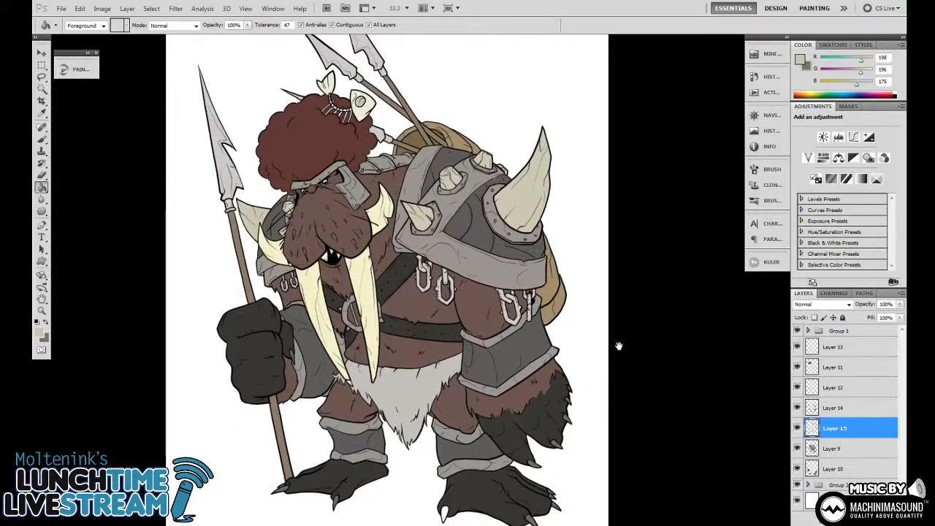
Merge the flat colour layers from Layer 10 up to Layer 13 into one and add a new empty layer above it
{"action": "left_click", "coordinate": [846, 468]}
{"action": "left_click", "coordinate": [835, 355], "text": "shift"}
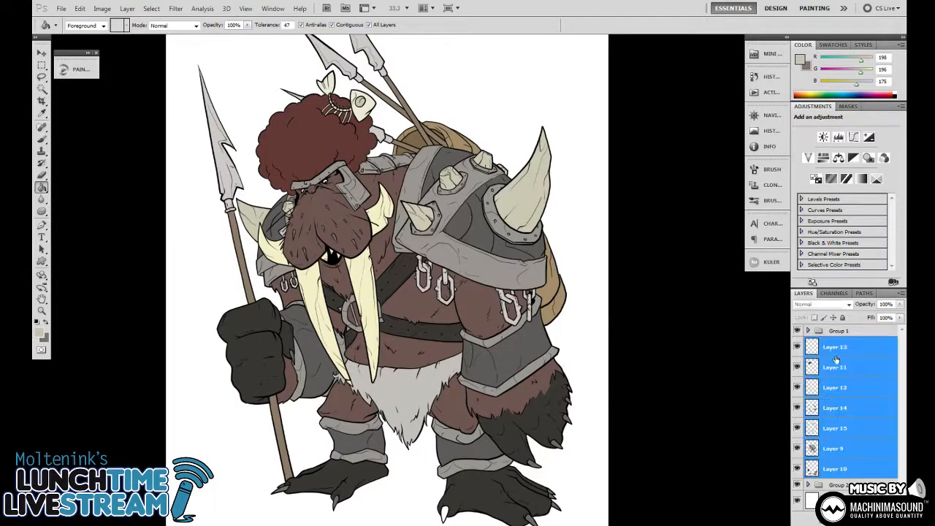
{"action": "key", "text": "ctrl+e"}
{"action": "left_click", "coordinate": [796, 347]}
{"action": "left_click", "coordinate": [796, 348]}
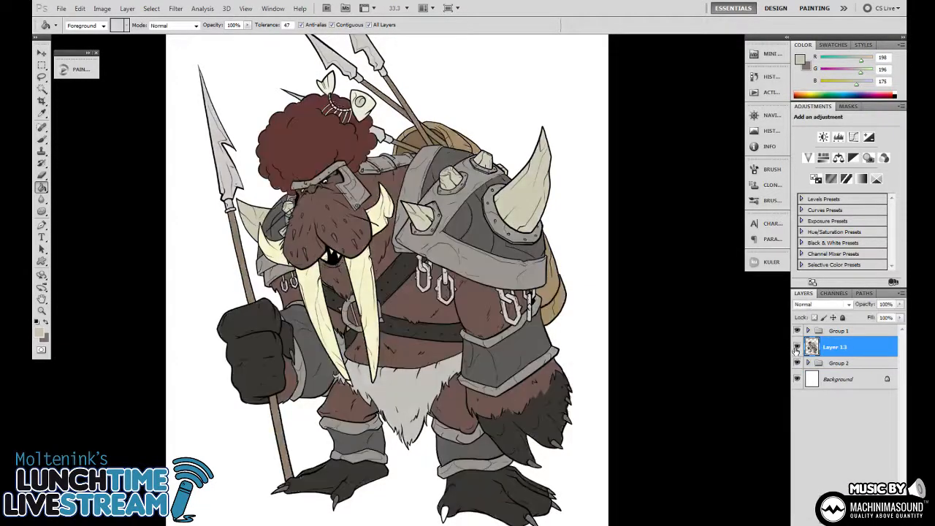
{"action": "left_click", "coordinate": [797, 348]}
{"action": "left_click", "coordinate": [796, 348]}
{"action": "left_click", "coordinate": [881, 519]}
{"action": "left_click_drag", "start_coordinate": [629, 247], "coordinate": [623, 298]}
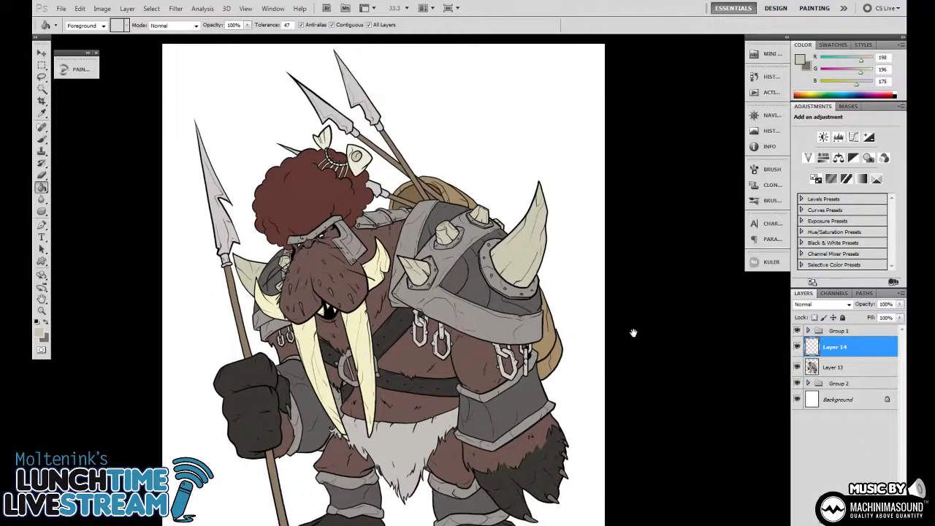
{"action": "left_click_drag", "start_coordinate": [638, 333], "coordinate": [633, 306]}
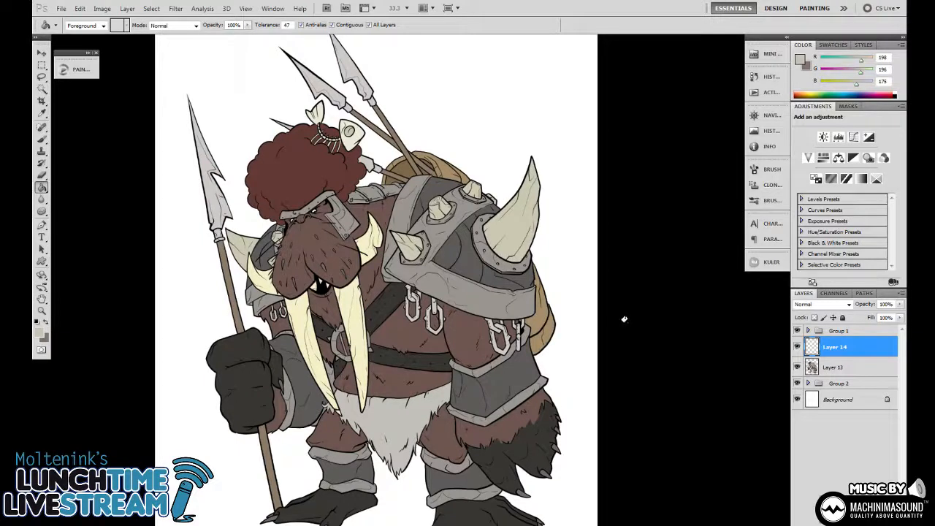
{"action": "left_click_drag", "start_coordinate": [644, 343], "coordinate": [638, 338]}
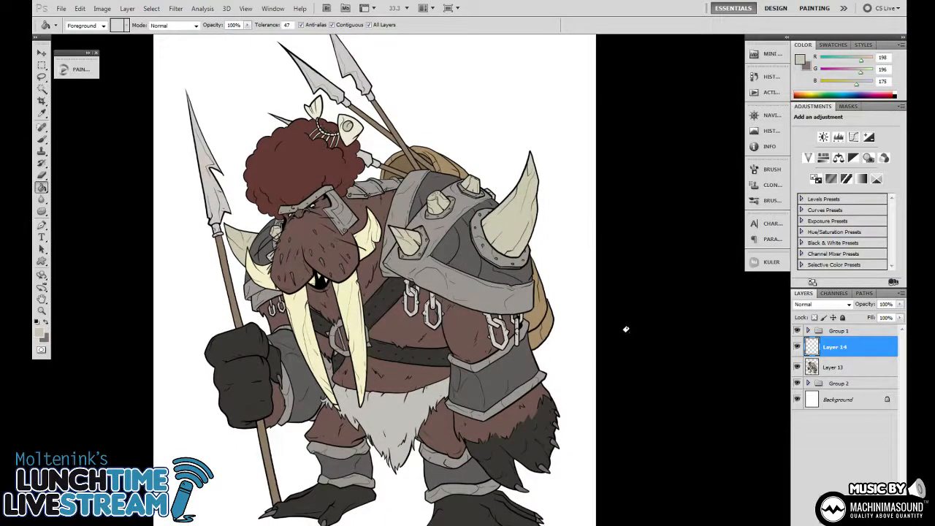
{"action": "mouse_move", "coordinate": [621, 323]}
{"action": "left_mouse_down"}
{"action": "mouse_move", "coordinate": [628, 344]}
{"action": "mouse_move", "coordinate": [617, 321]}
{"action": "mouse_move", "coordinate": [614, 336]}
{"action": "left_mouse_up"}
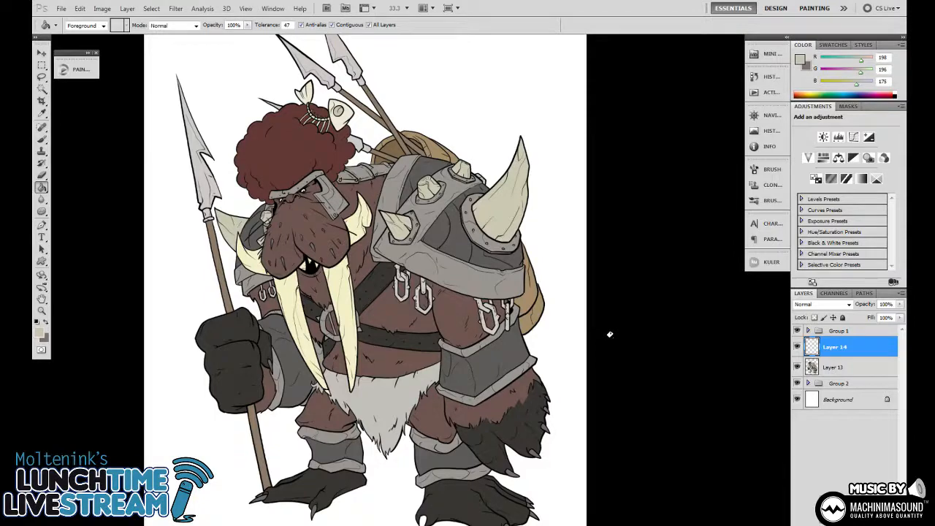
{"action": "mouse_move", "coordinate": [577, 329]}
{"action": "left_mouse_down"}
{"action": "mouse_move", "coordinate": [587, 313]}
{"action": "mouse_move", "coordinate": [579, 320]}
{"action": "mouse_move", "coordinate": [577, 310]}
{"action": "left_mouse_up"}
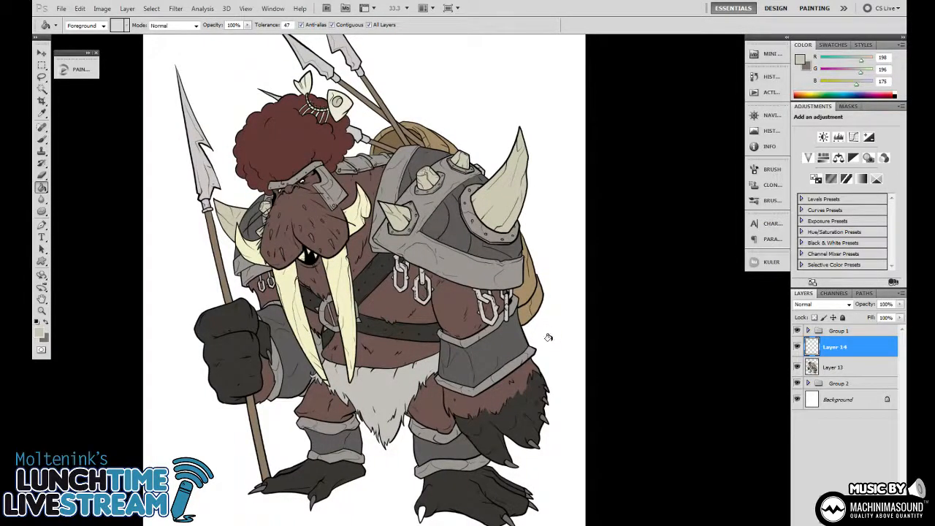
Select the white background around the figure, including the enclosed gap by the spear, using the Magic Wand with all layers sampled
{"action": "key", "text": "w"}
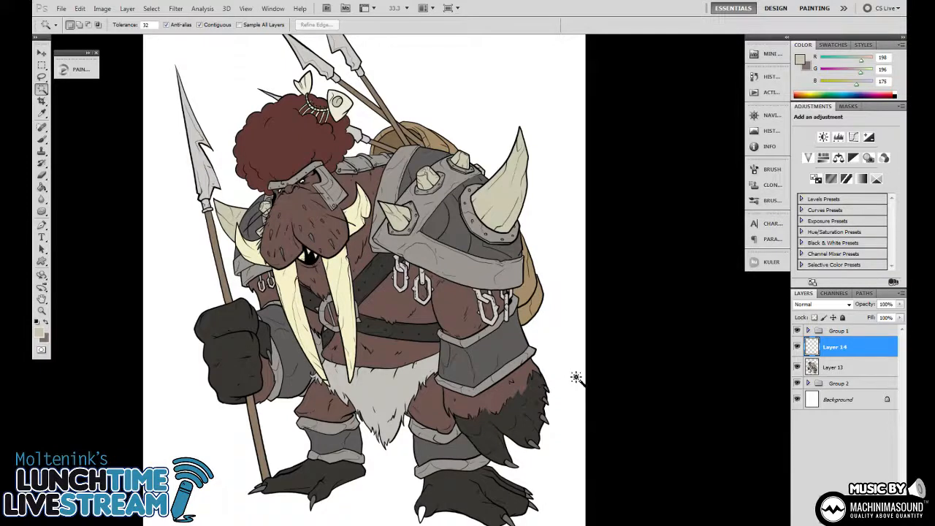
{"action": "left_click", "coordinate": [555, 192]}
{"action": "key", "text": "ctrl+d"}
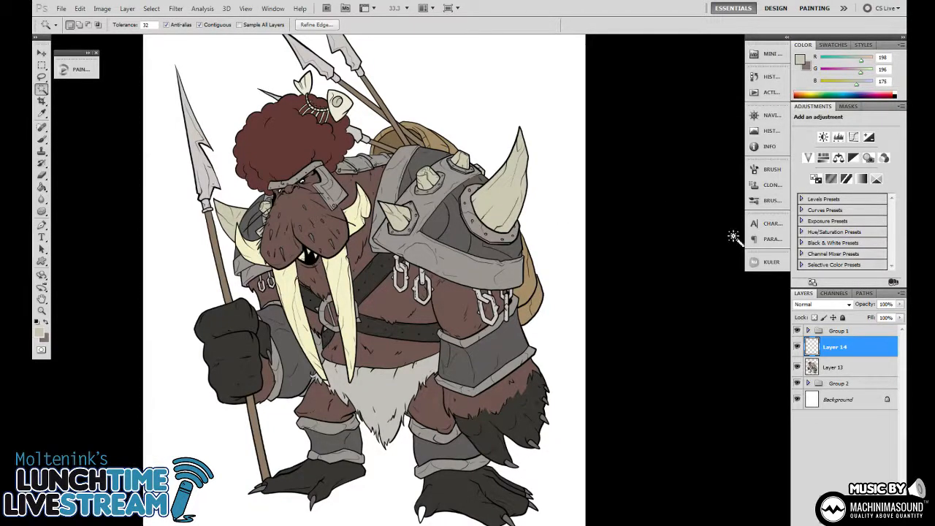
{"action": "left_click", "coordinate": [264, 26]}
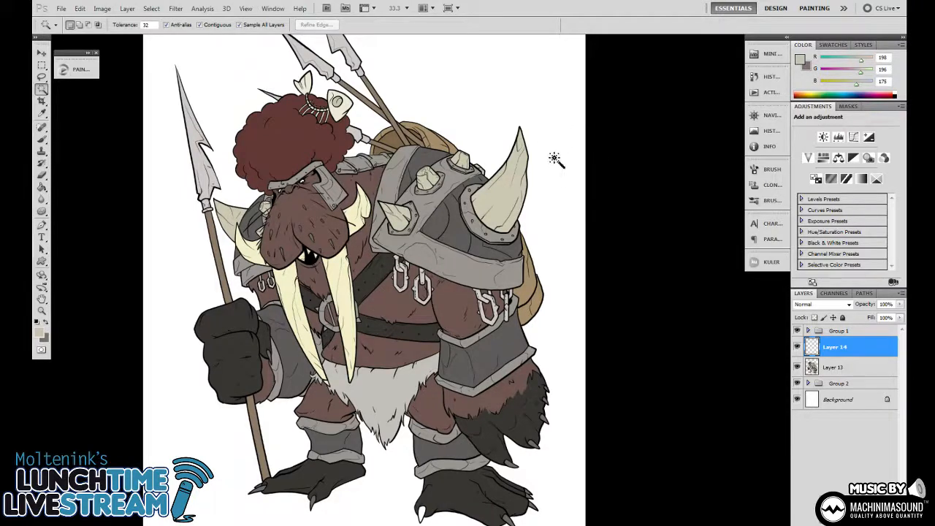
{"action": "left_click", "coordinate": [543, 115]}
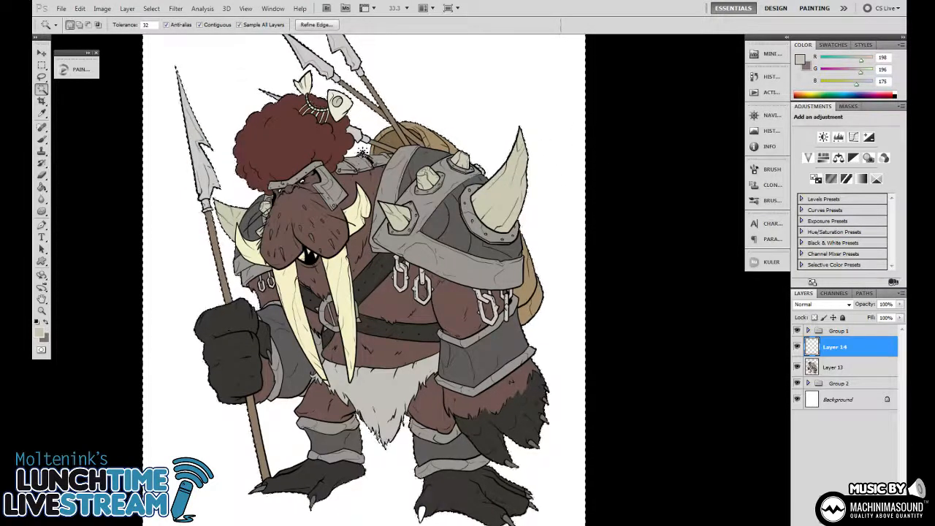
{"action": "left_click", "coordinate": [290, 443]}
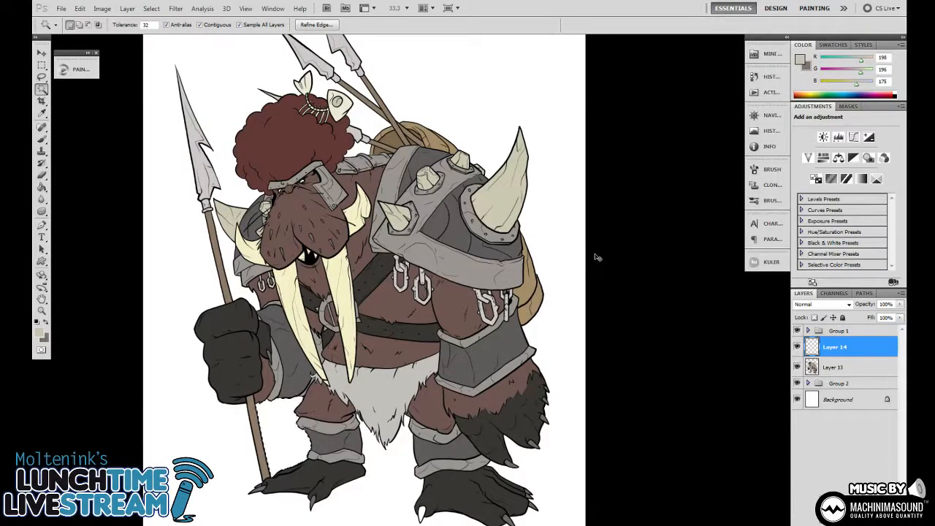
{"action": "left_click", "coordinate": [534, 464], "text": "shift"}
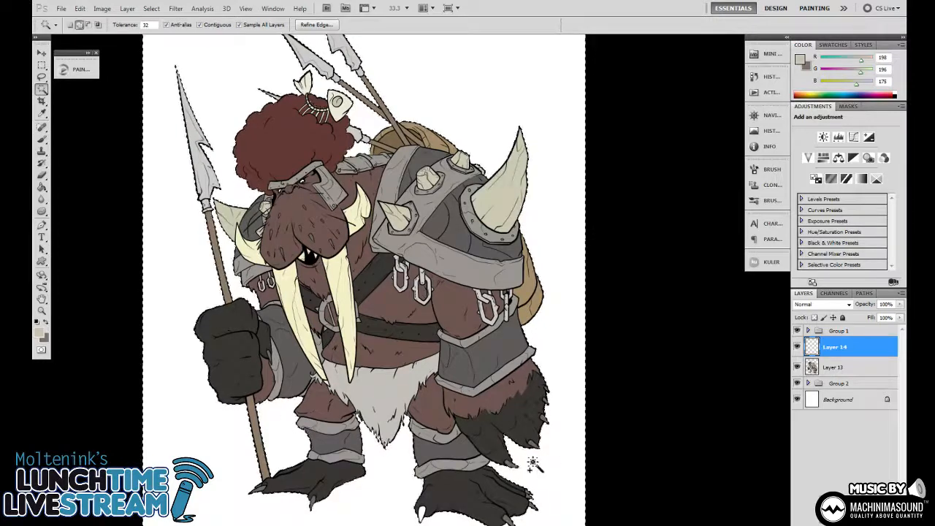
Invert the background selection so that it covers the walrus figure and its spears instead
{"action": "scroll", "coordinate": [626, 314], "scroll_direction": "up", "scroll_amount": 1}
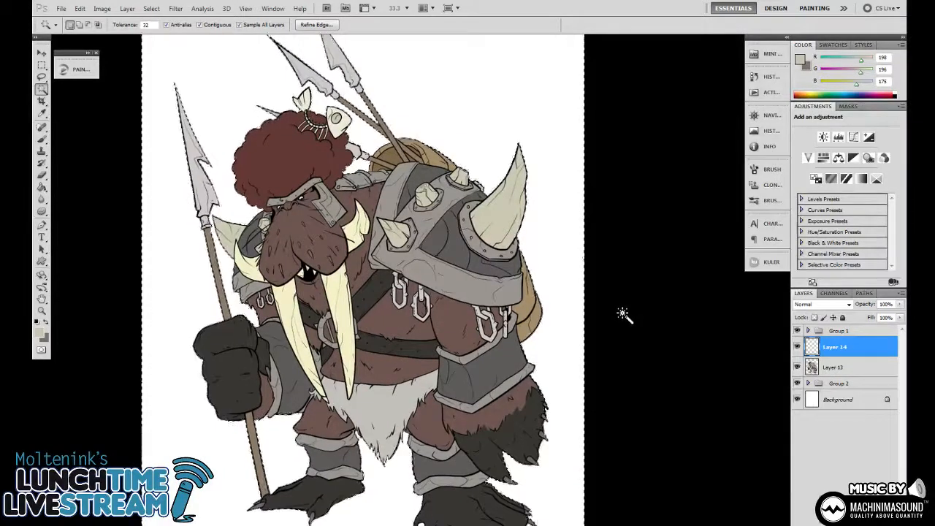
{"action": "scroll", "coordinate": [622, 325], "scroll_direction": "down", "scroll_amount": 1}
{"action": "left_click_drag", "start_coordinate": [732, 302], "coordinate": [584, 296]}
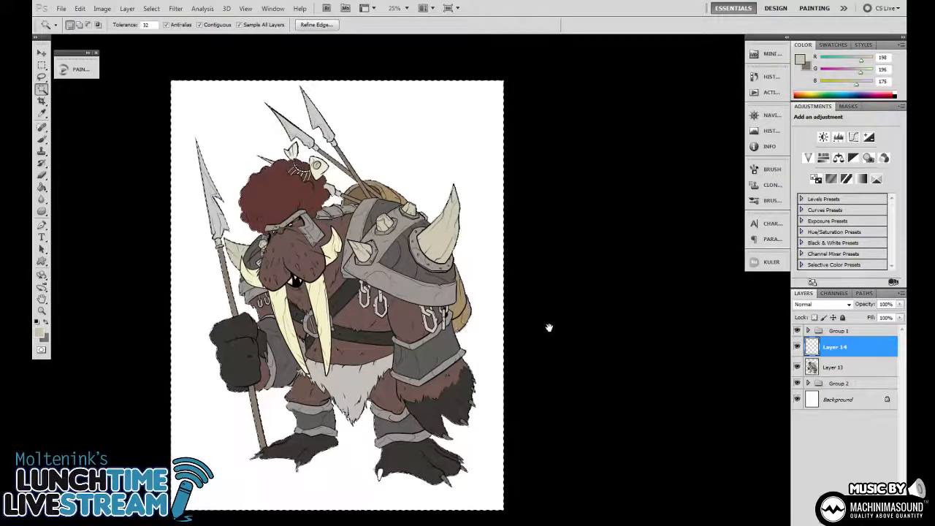
{"action": "left_click_drag", "start_coordinate": [548, 327], "coordinate": [557, 348]}
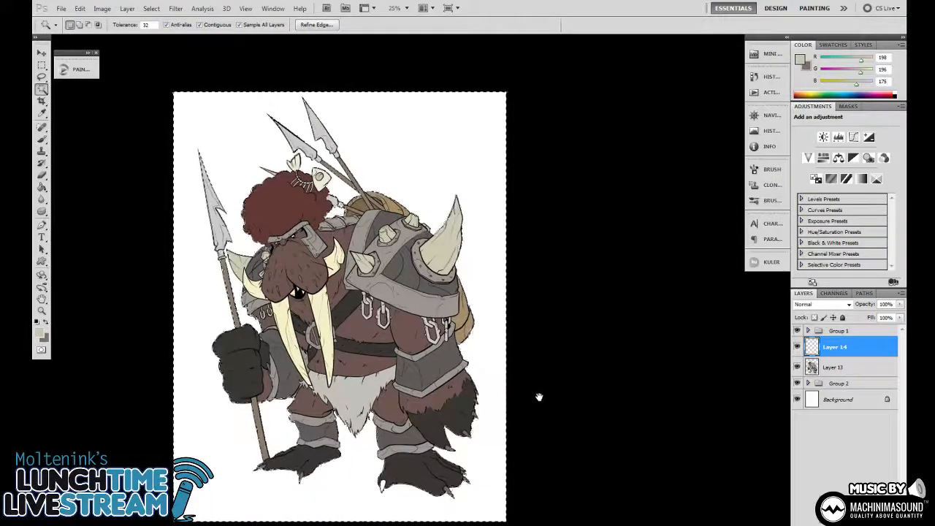
{"action": "key", "text": "ctrl+shift+i"}
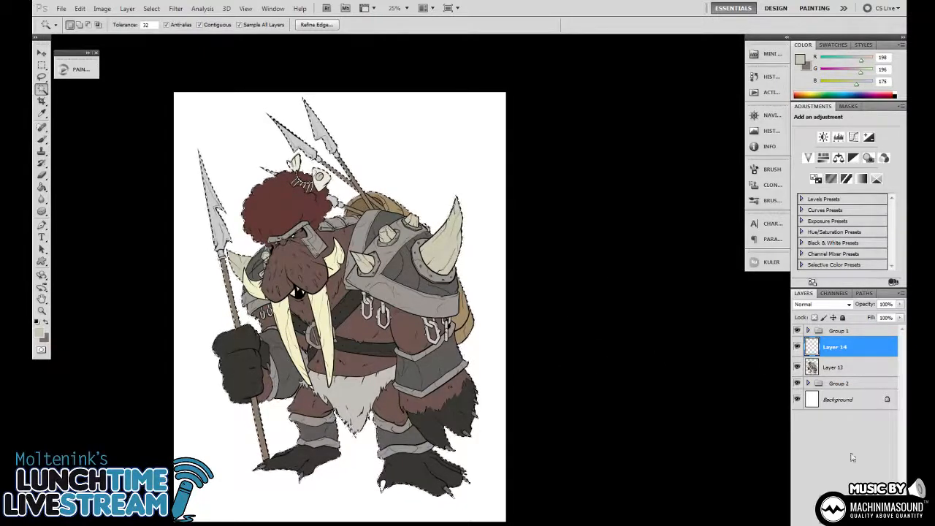
Set the foreground colour to a dark blue with RGB values 31, 41, 53
{"action": "key", "text": "i"}
{"action": "left_click", "coordinate": [39, 332]}
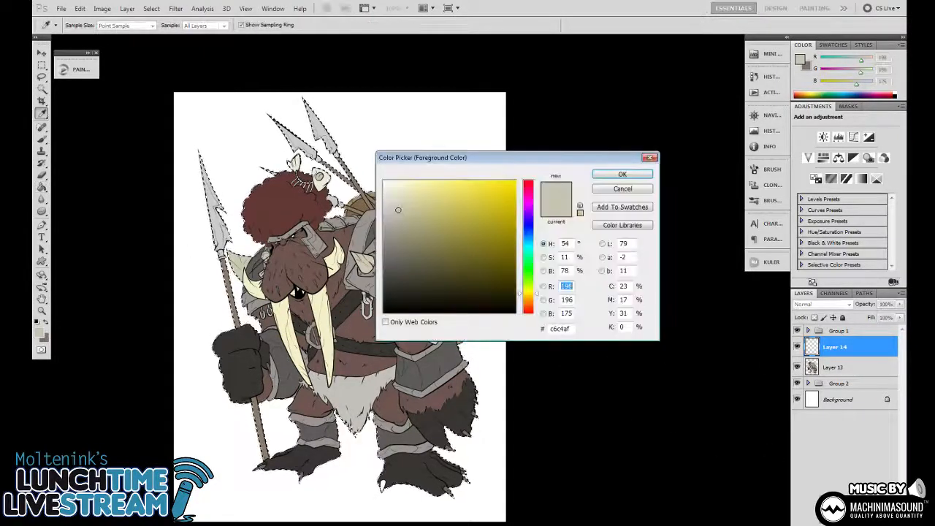
{"action": "left_click", "coordinate": [527, 234]}
{"action": "left_click_drag", "start_coordinate": [418, 280], "coordinate": [438, 285]}
{"action": "left_click", "coordinate": [621, 174]}
Fill the selected walrus figure on Layer 14 with the dark blue using the Paint Bucket, and clear the selection
{"action": "key", "text": "g"}
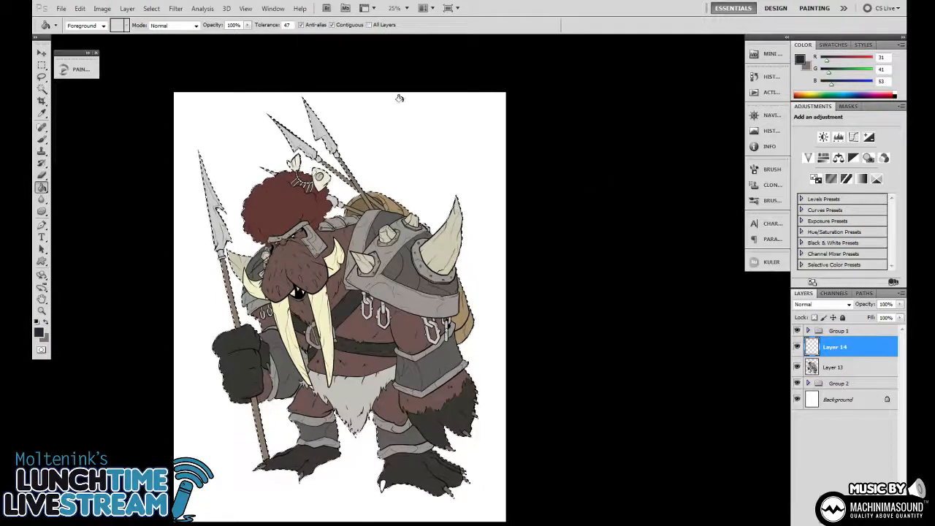
{"action": "left_click", "coordinate": [400, 267]}
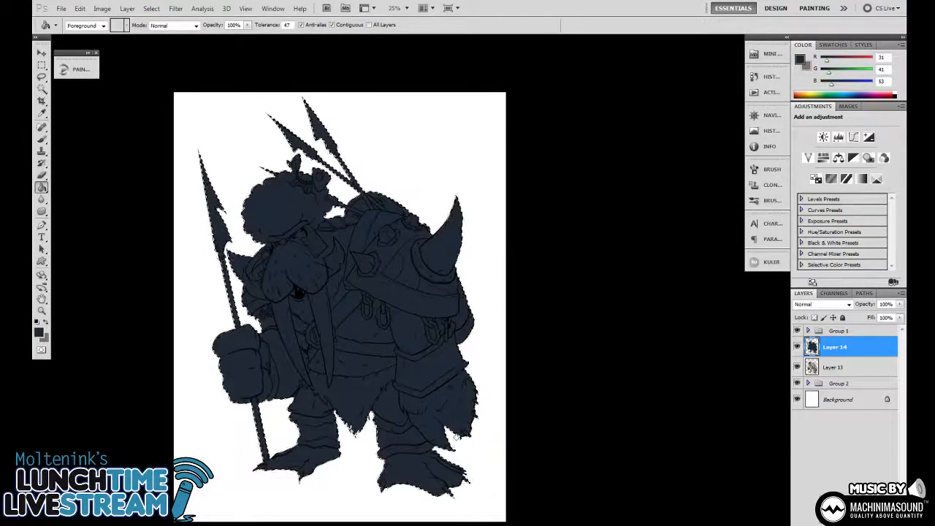
{"action": "key", "text": "ctrl+d"}
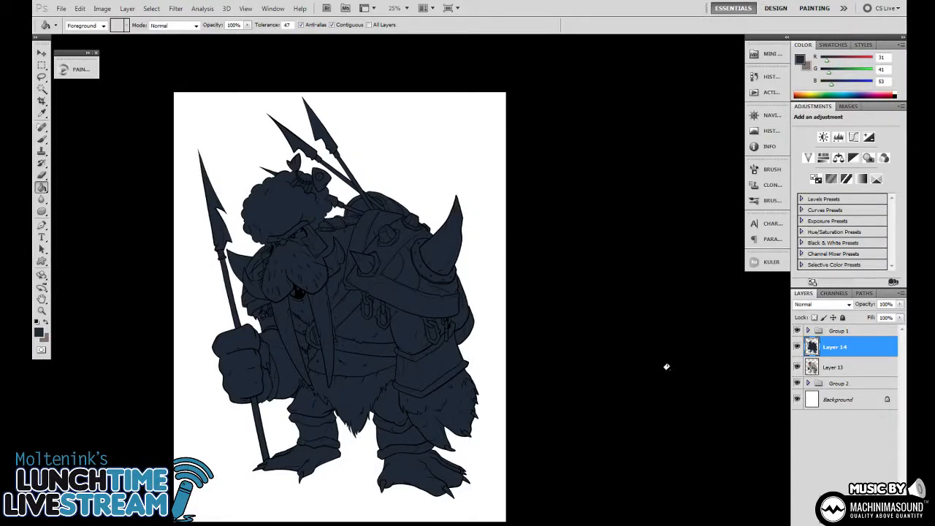
Raise the saturation of the dark blue fill with Hue/Saturation, and set Layer 14 to Multiply at 51% opacity
{"action": "key", "text": "ctrl+u"}
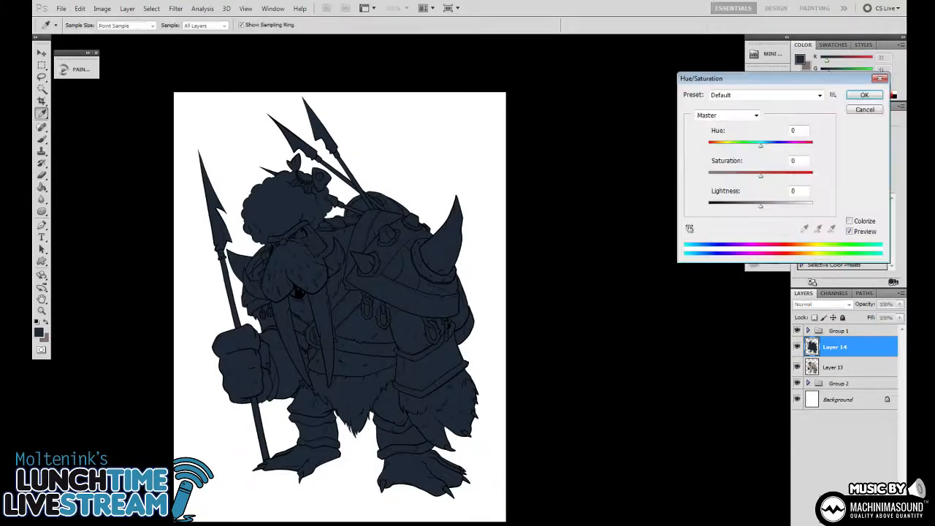
{"action": "left_click_drag", "start_coordinate": [761, 176], "coordinate": [779, 176]}
{"action": "key", "text": "Return"}
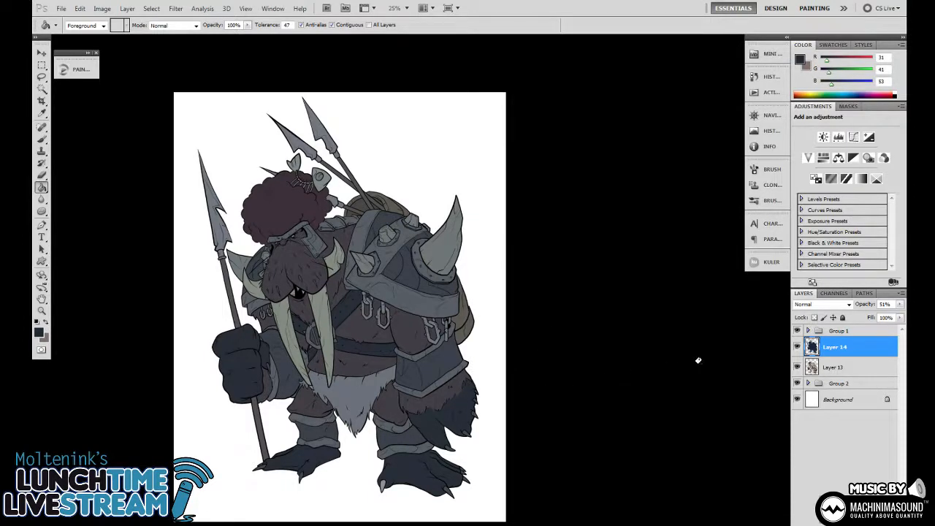
{"action": "left_click", "coordinate": [812, 306]}
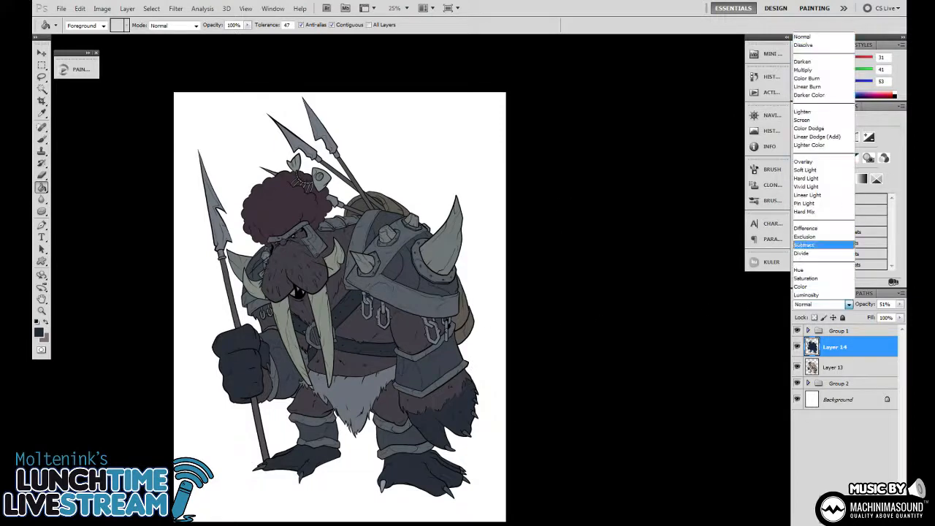
{"action": "left_click", "coordinate": [818, 66]}
Lasso and delete the shadow from the large shoulder horn's lit side, plus a small chip highlight within its shaded part
{"action": "left_click_drag", "start_coordinate": [556, 342], "coordinate": [596, 338]}
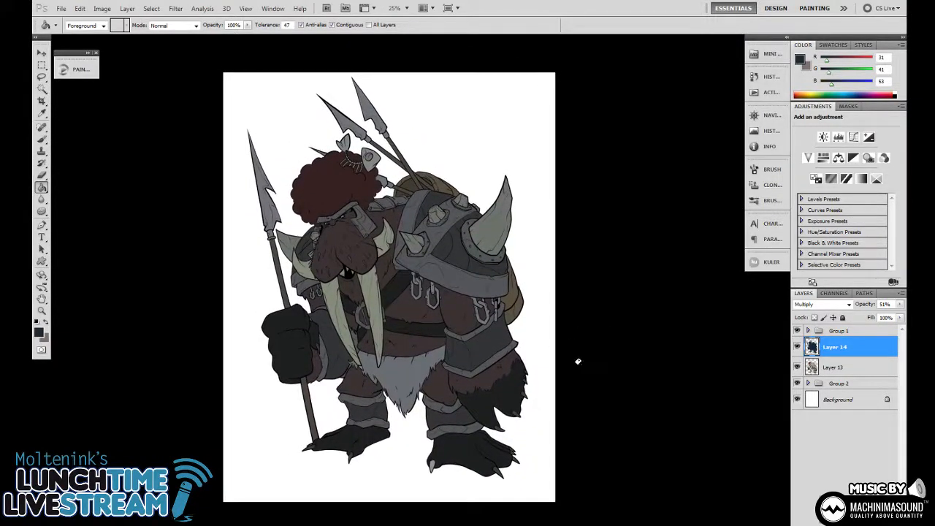
{"action": "left_click_drag", "start_coordinate": [630, 219], "coordinate": [622, 278]}
{"action": "key", "text": "ctrl+plus"}
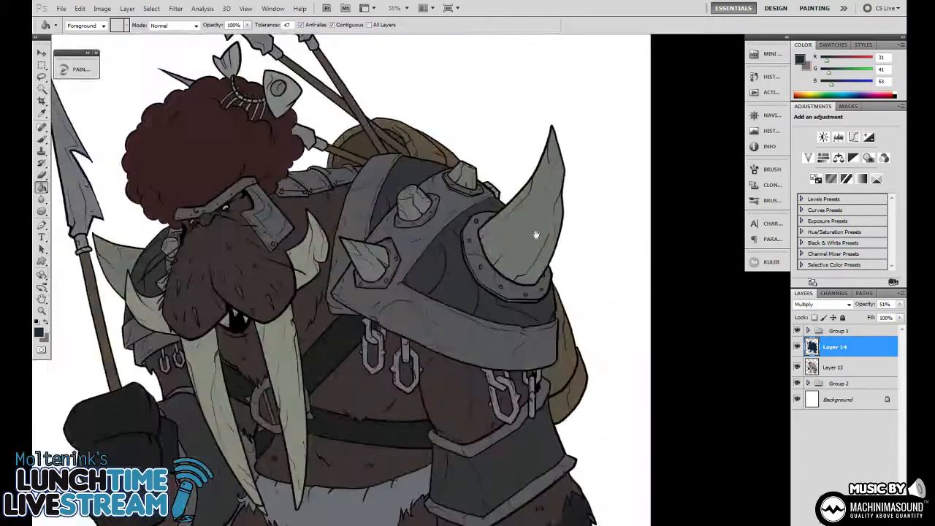
{"action": "key", "text": "l"}
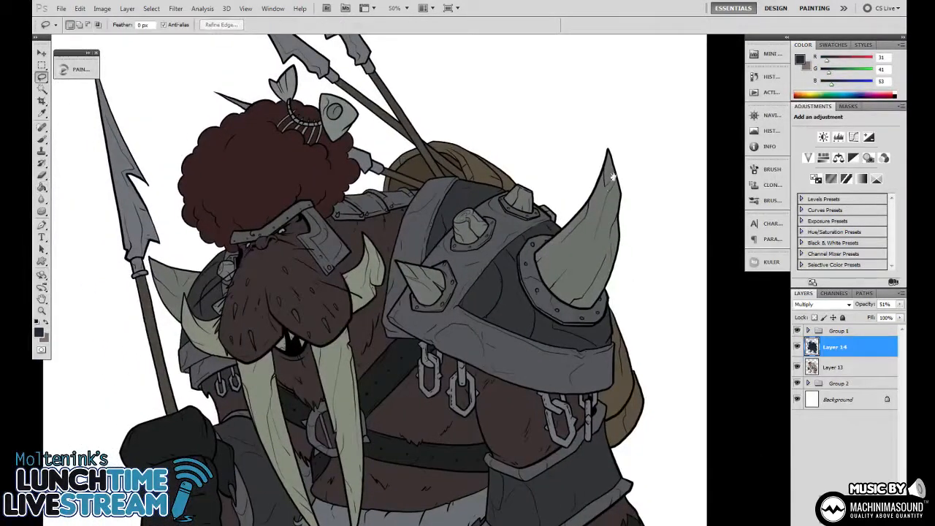
{"action": "left_click_drag", "start_coordinate": [544, 345], "coordinate": [531, 420]}
{"action": "key", "text": "ctrl+plus"}
{"action": "left_click_drag", "start_coordinate": [600, 282], "coordinate": [497, 244]}
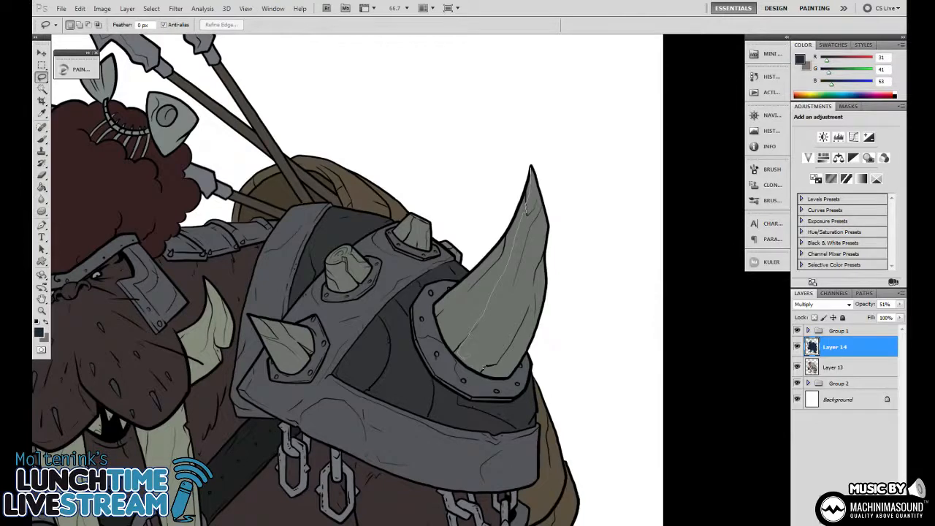
{"action": "mouse_move", "coordinate": [538, 332]}
{"action": "left_mouse_down"}
{"action": "mouse_move", "coordinate": [558, 283]}
{"action": "mouse_move", "coordinate": [563, 194]}
{"action": "mouse_move", "coordinate": [547, 168]}
{"action": "left_mouse_up"}
{"action": "key", "text": "Delete"}
{"action": "key", "text": "ctrl+d"}
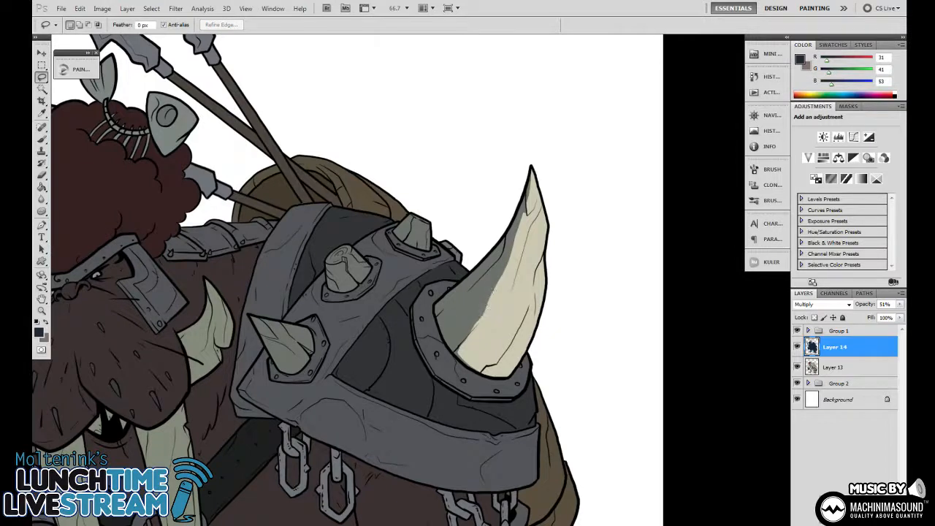
{"action": "left_click_drag", "start_coordinate": [474, 315], "coordinate": [504, 286]}
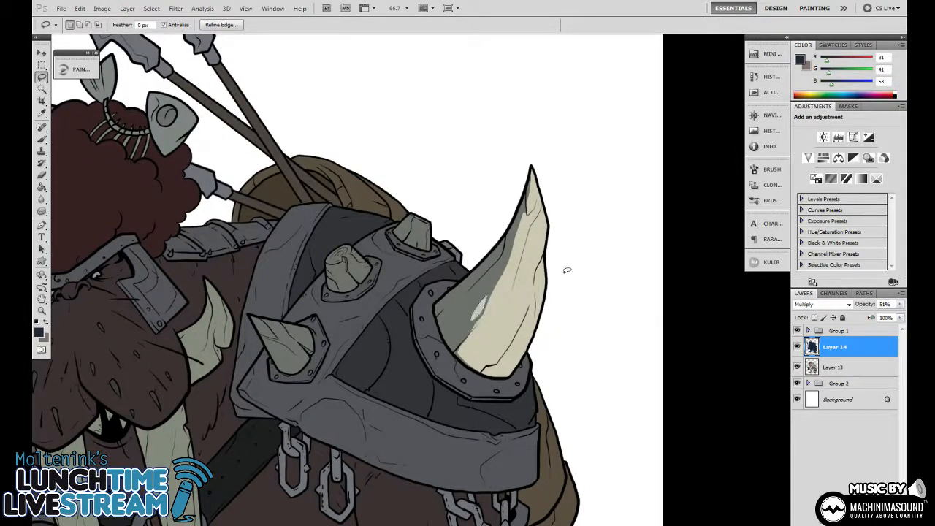
{"action": "key", "text": "ctrl+d"}
Lasso and delete the shadow over the lit facets of the blunt spike nearest the back of the shoulder armour
{"action": "key", "text": "ctrl+plus"}
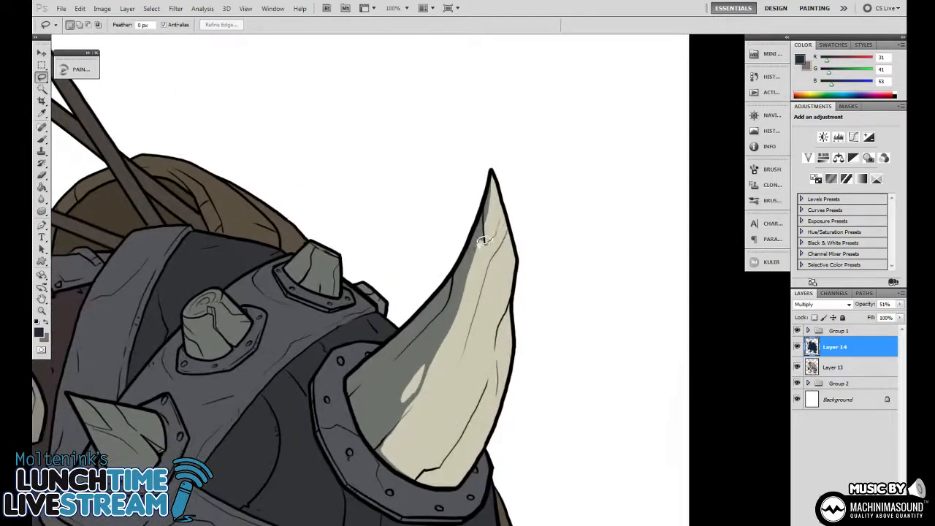
{"action": "left_click_drag", "start_coordinate": [461, 335], "coordinate": [507, 283]}
{"action": "left_click_drag", "start_coordinate": [415, 248], "coordinate": [429, 266]}
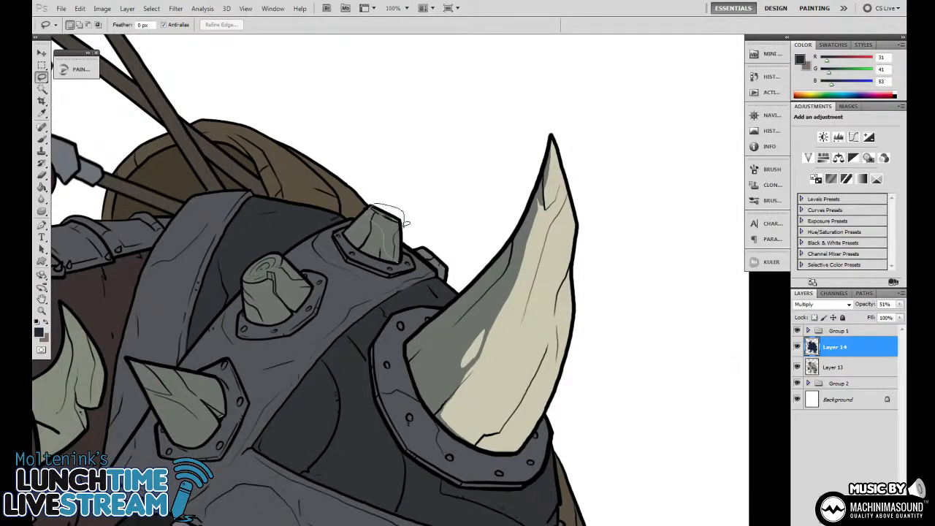
{"action": "left_click_drag", "start_coordinate": [406, 223], "coordinate": [380, 235]}
{"action": "key", "text": "Delete"}
{"action": "key", "text": "ctrl+d"}
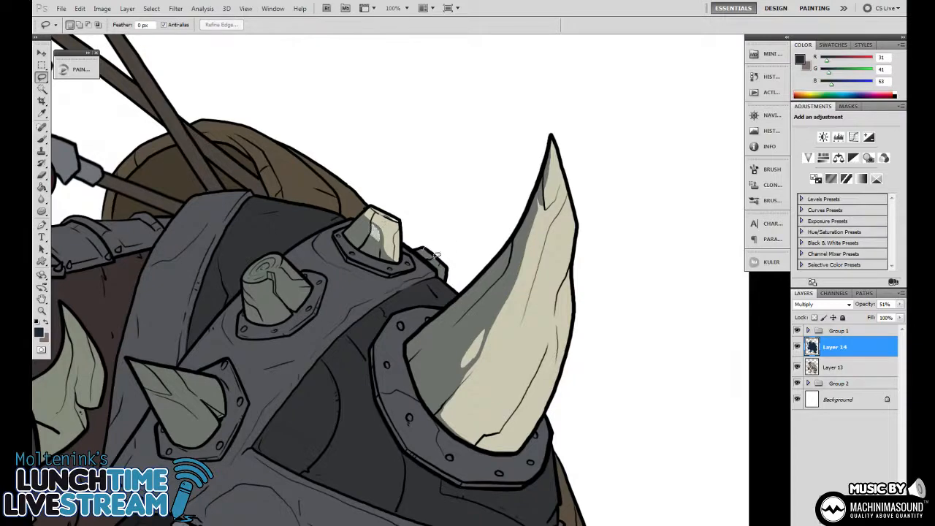
Remove small lassoed patches of shadow from the partly hidden spike behind the shoulder and from the rear blunt spike's base plate
{"action": "left_click_drag", "start_coordinate": [451, 269], "coordinate": [437, 253]}
{"action": "key", "text": "Delete"}
{"action": "key", "text": "ctrl+d"}
{"action": "left_click_drag", "start_coordinate": [378, 269], "coordinate": [403, 248]}
{"action": "key", "text": "Delete"}
{"action": "key", "text": "ctrl+d"}
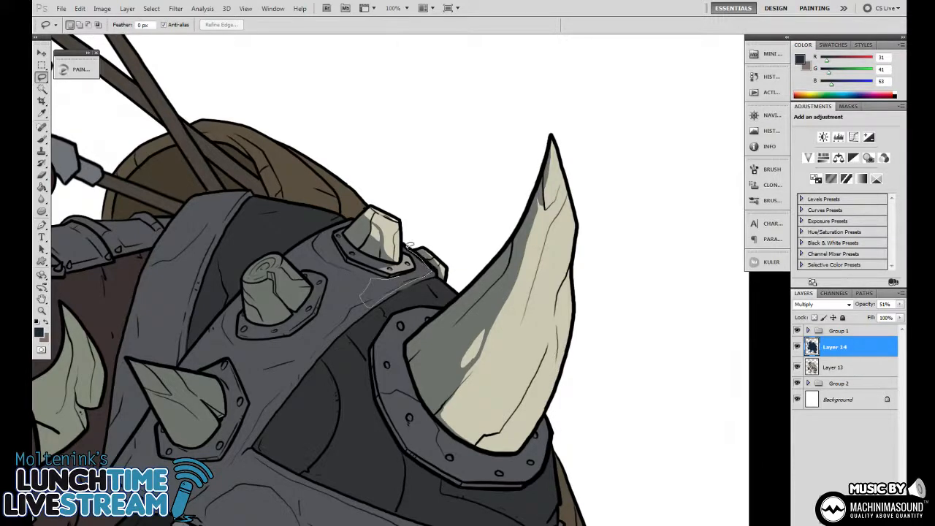
Cut the shadow away from the metal band around the rear blunt spike, extending the lit area towards the middle spike
{"action": "left_click_drag", "start_coordinate": [431, 272], "coordinate": [365, 296]}
{"action": "key", "text": "Delete"}
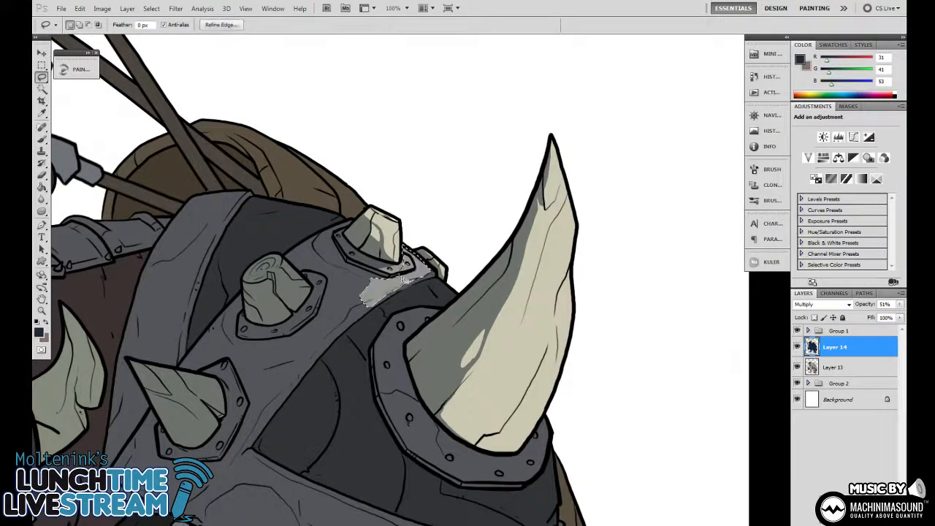
{"action": "key", "text": "ctrl+d"}
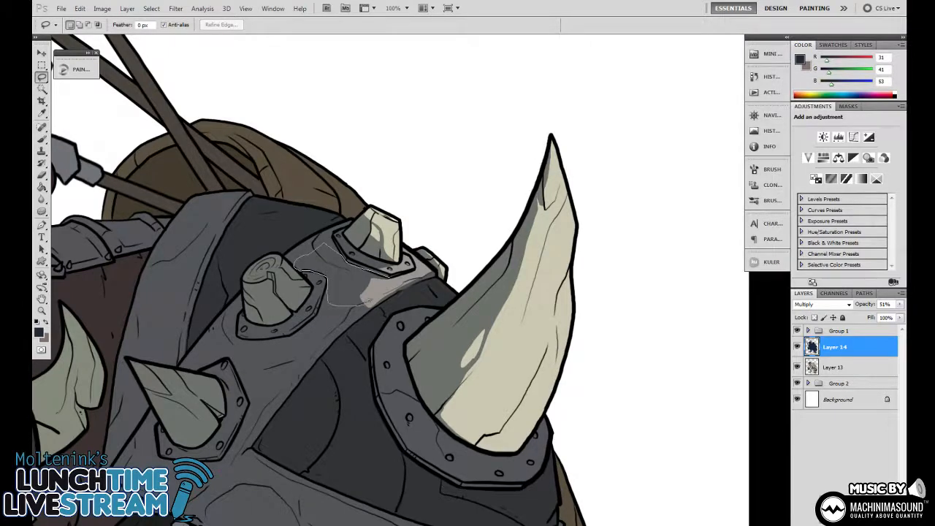
{"action": "left_click_drag", "start_coordinate": [368, 301], "coordinate": [386, 283]}
{"action": "key", "text": "Delete"}
{"action": "key", "text": "ctrl+d"}
Extend the lit area down the metal band's edge beside the middle spike, tapering it to a point with the Lasso
{"action": "key", "text": "ctrl+minus"}
{"action": "key", "text": "ctrl+minus"}
{"action": "key", "text": "r"}
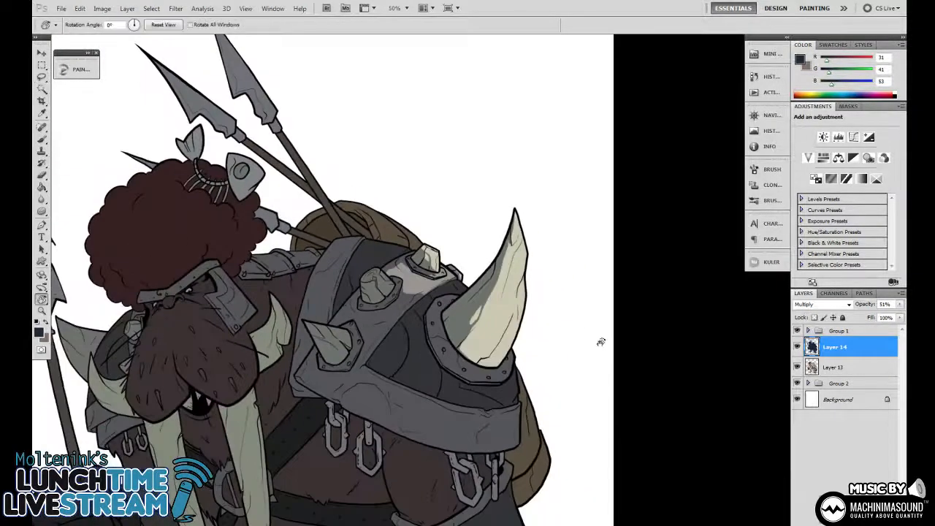
{"action": "left_click_drag", "start_coordinate": [600, 342], "coordinate": [584, 194]}
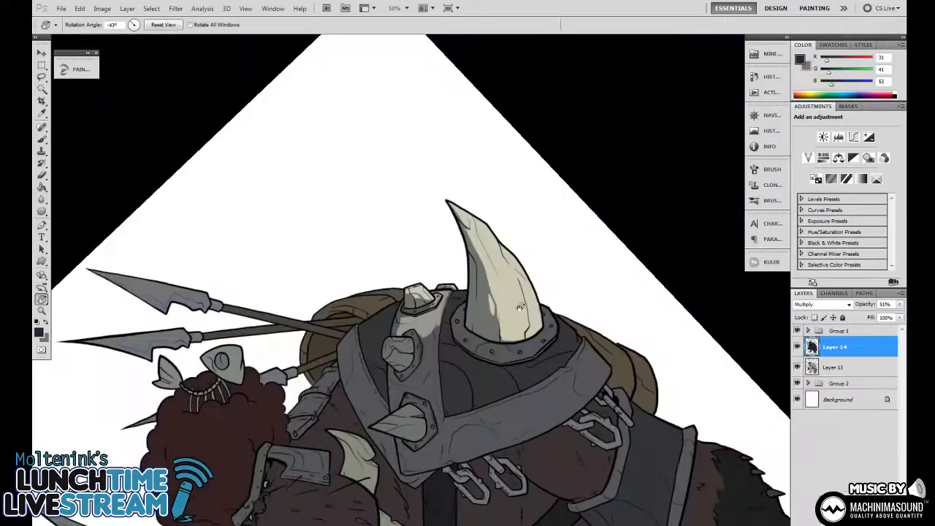
{"action": "scroll", "coordinate": [388, 257], "scroll_direction": "up", "scroll_amount": 3}
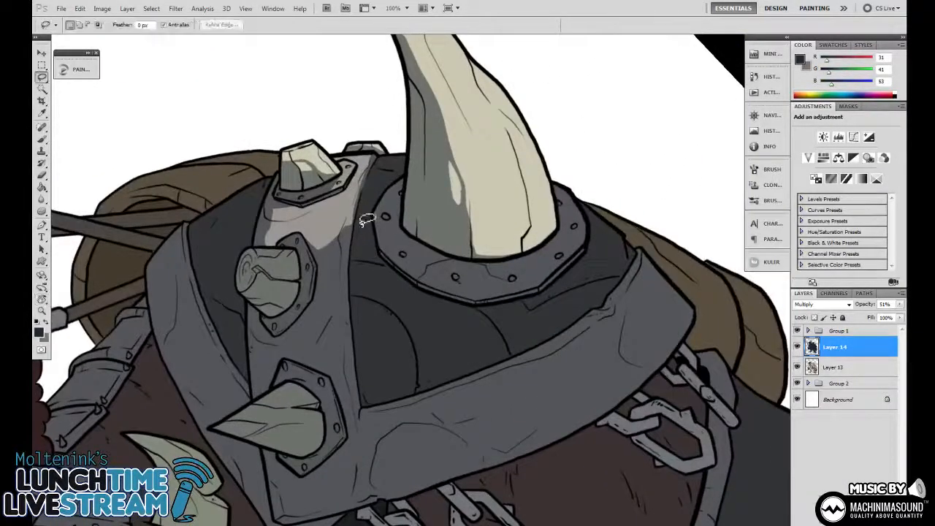
{"action": "key", "text": "l"}
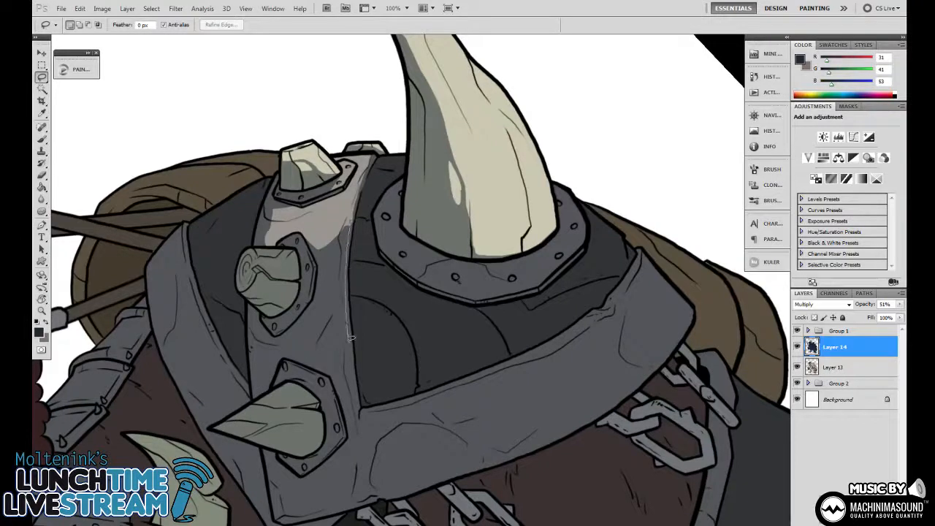
{"action": "left_click_drag", "start_coordinate": [350, 338], "coordinate": [324, 305]}
{"action": "mouse_move", "coordinate": [316, 267]}
{"action": "left_mouse_down"}
{"action": "mouse_move", "coordinate": [349, 211]}
{"action": "mouse_move", "coordinate": [421, 168]}
{"action": "left_mouse_up"}
{"action": "key", "text": "ctrl+d"}
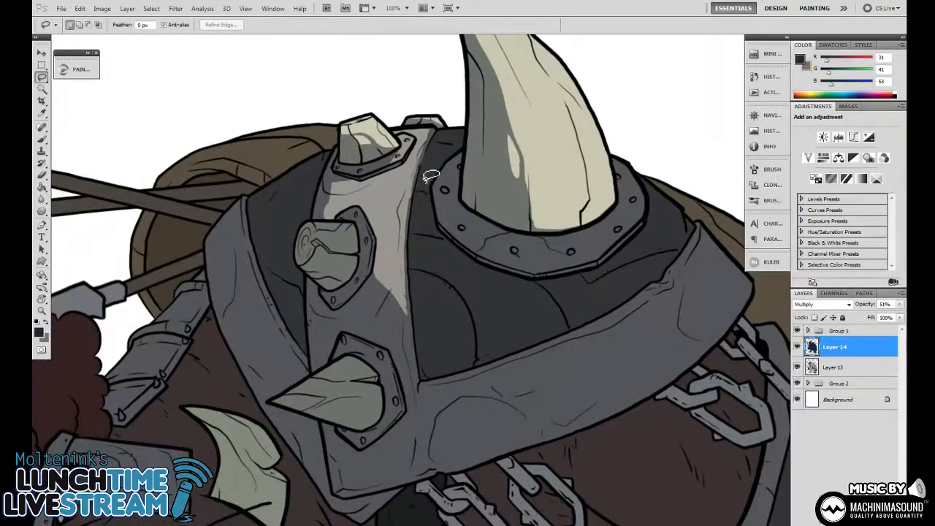
{"action": "key", "text": "b"}
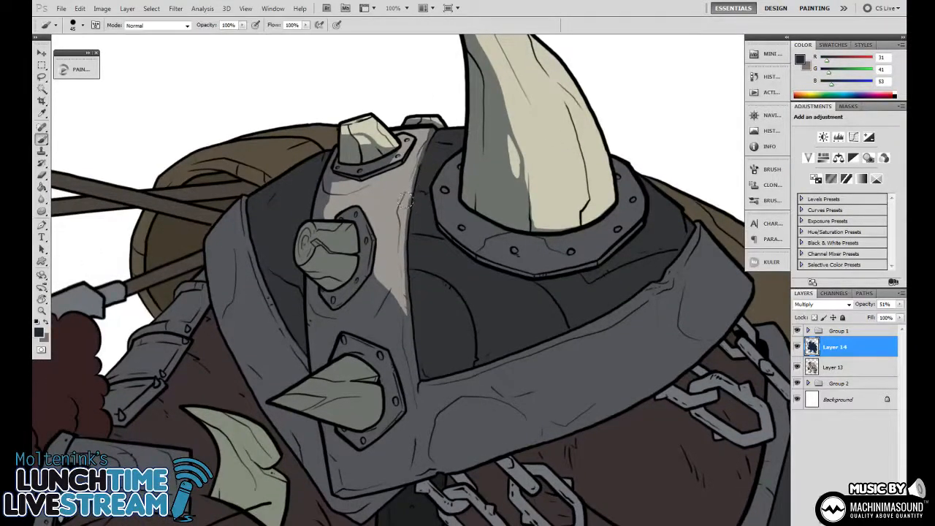
{"action": "key", "text": "bracketleft"}
{"action": "key", "text": "ctrl+minus"}
{"action": "key", "text": "ctrl+minus"}
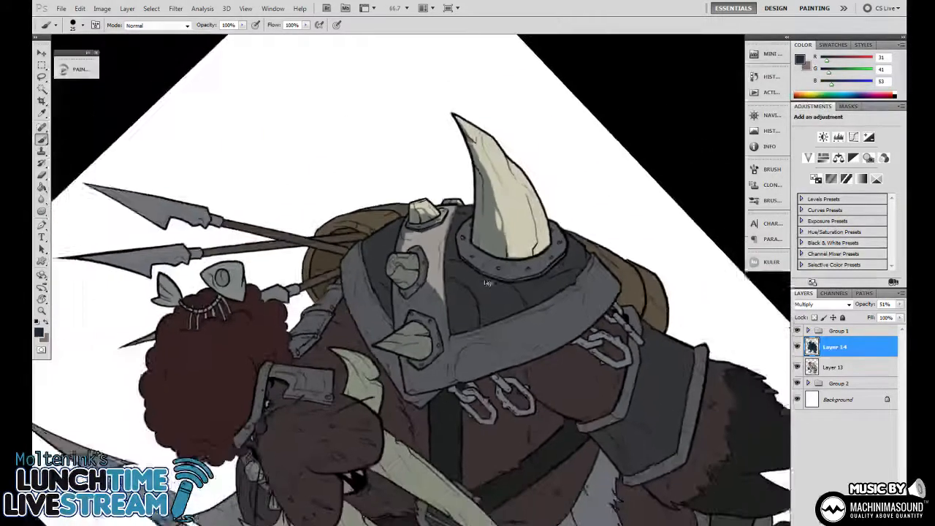
Lasso and delete the shadow over the middle blunt spike's cut end and upper side, leaving its lower side shaded
{"action": "key", "text": "ctrl+plus"}
{"action": "key", "text": "ctrl+plus"}
{"action": "key", "text": "ctrl+plus"}
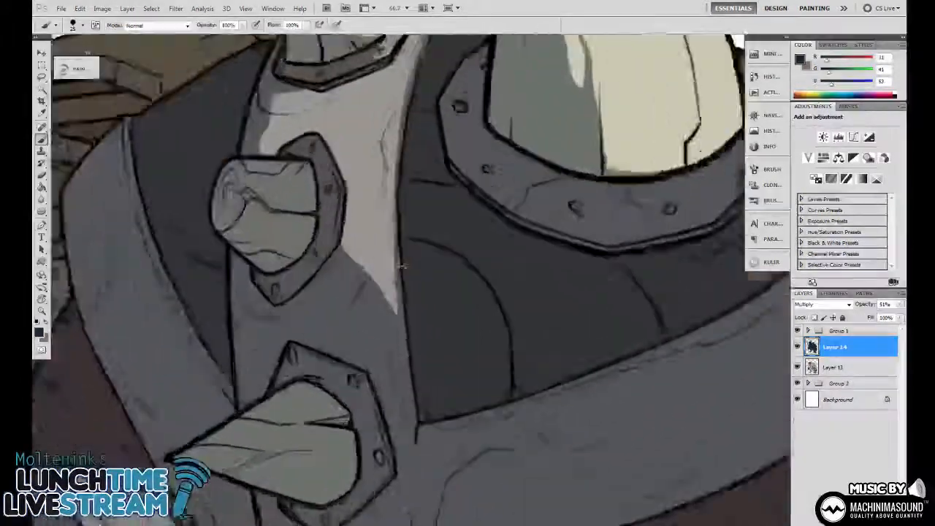
{"action": "key", "text": "l"}
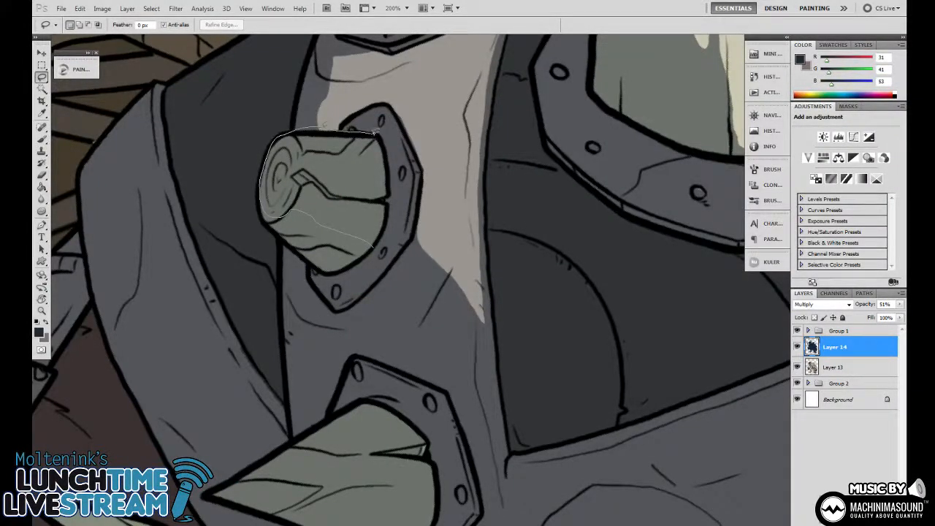
{"action": "left_click_drag", "start_coordinate": [387, 212], "coordinate": [378, 136]}
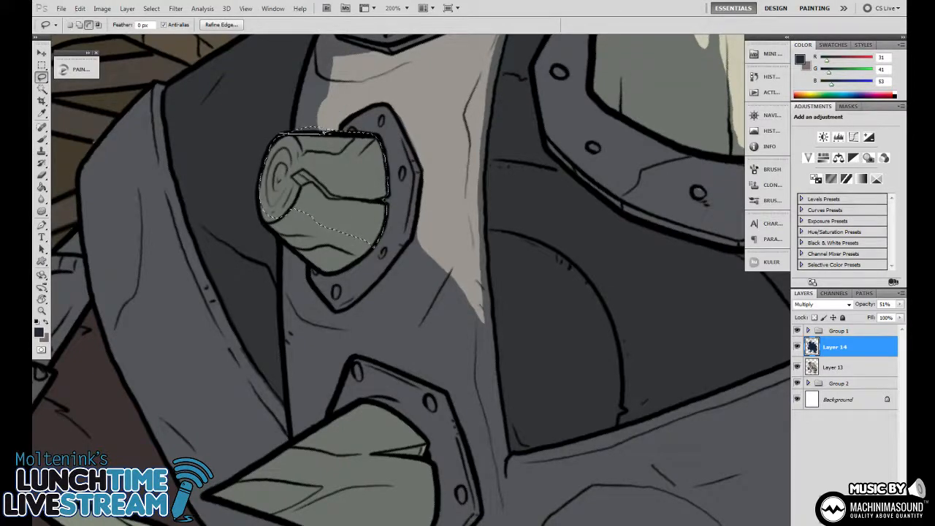
{"action": "key", "text": "Delete"}
{"action": "key", "text": "ctrl+d"}
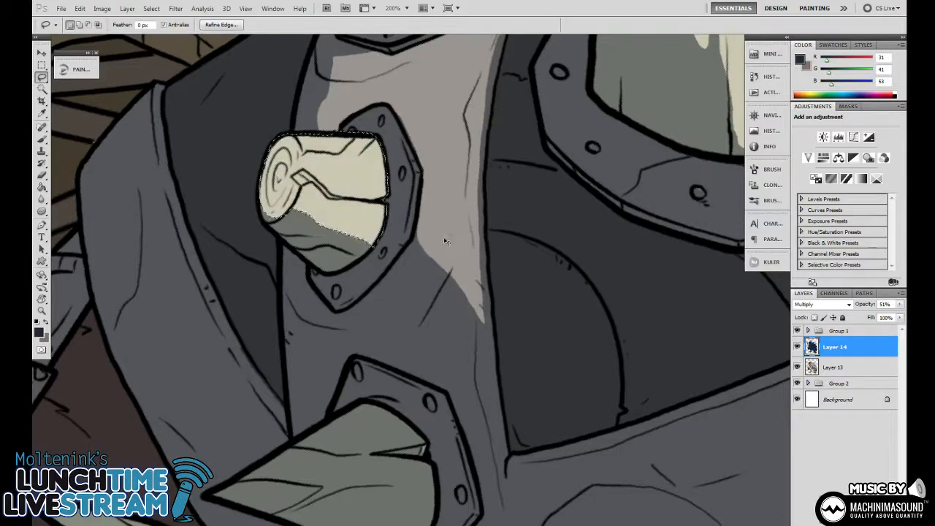
Cut the shadow away from the lit side of the middle blunt spike's riveted base plate with the Lasso
{"action": "key", "text": "ctrl+minus"}
{"action": "key", "text": "r"}
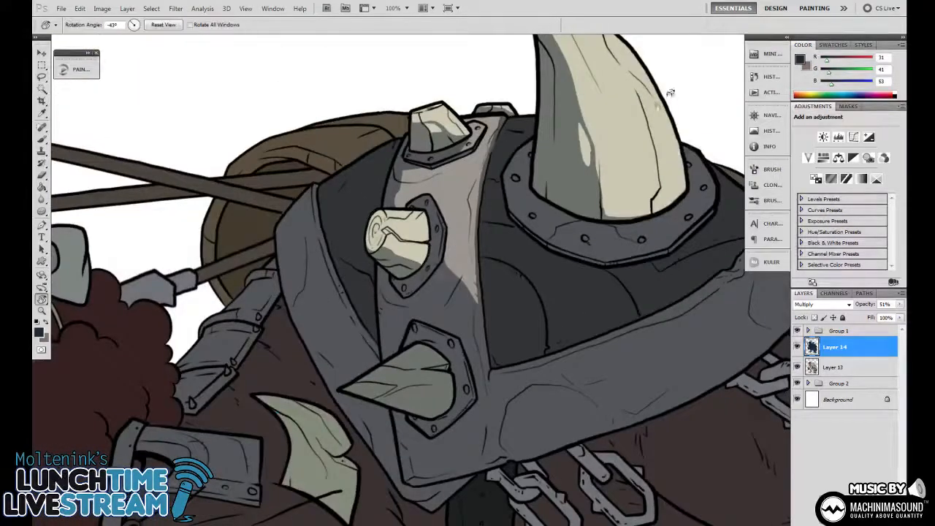
{"action": "key", "text": "ctrl+minus"}
{"action": "left_click_drag", "start_coordinate": [457, 241], "coordinate": [597, 178]}
{"action": "key", "text": "ctrl+plus"}
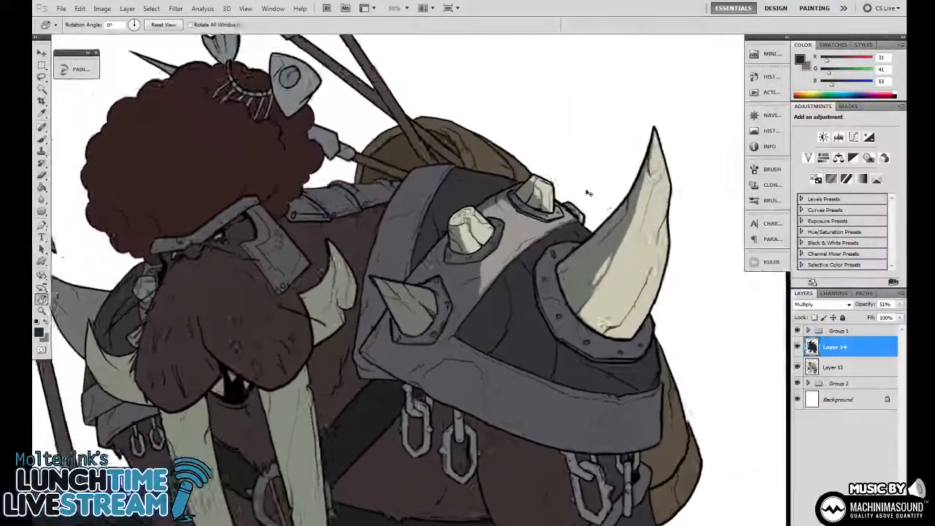
{"action": "key", "text": "ctrl+plus"}
{"action": "left_click_drag", "start_coordinate": [382, 241], "coordinate": [408, 274]}
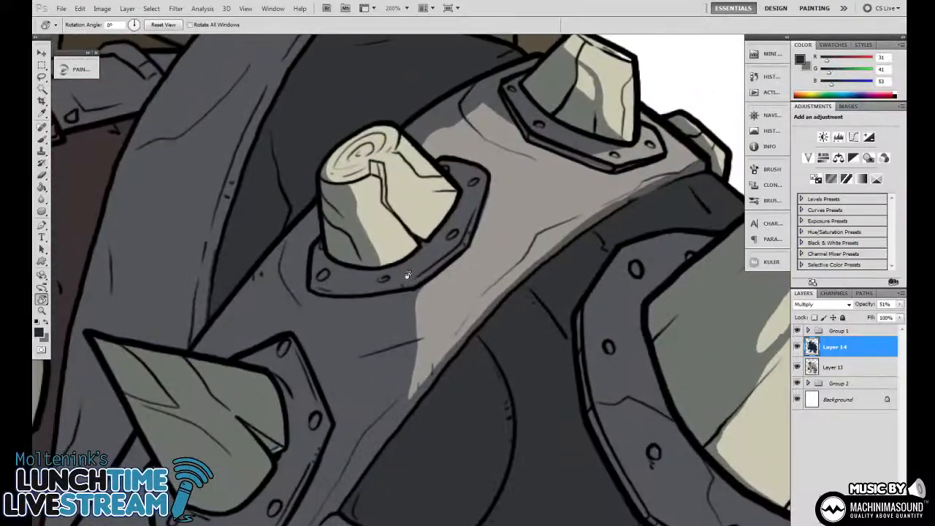
{"action": "key", "text": "l"}
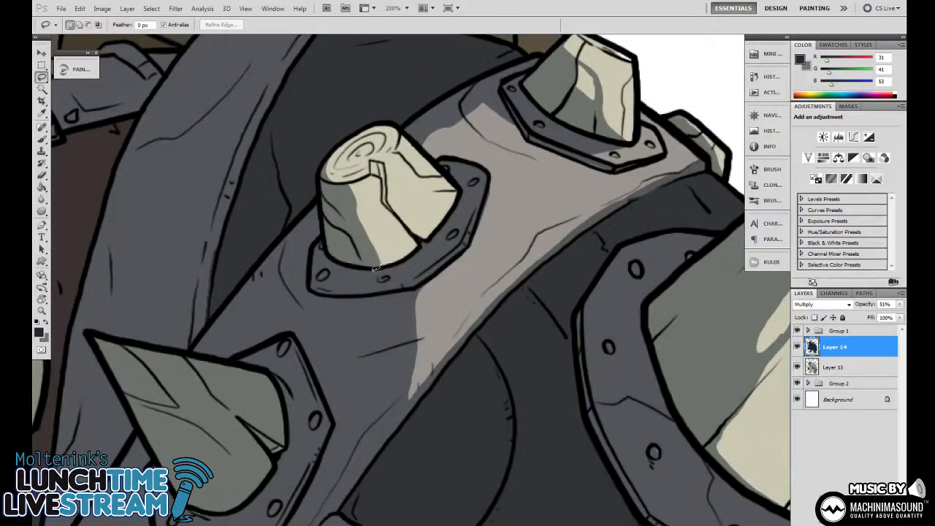
{"action": "left_click_drag", "start_coordinate": [361, 285], "coordinate": [390, 282]}
{"action": "left_click_drag", "start_coordinate": [407, 195], "coordinate": [362, 285]}
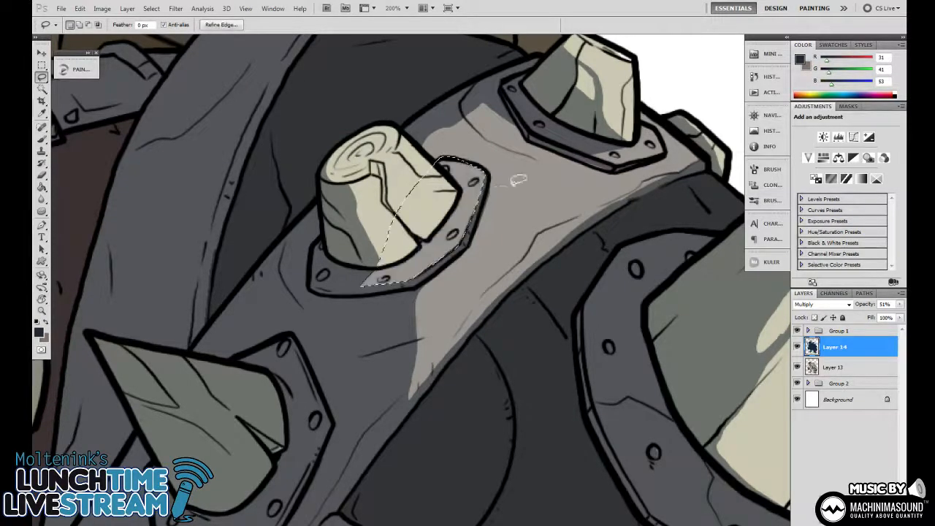
Cut the shadow away from the metal band between the middle spike's base plate and the front pointed spike's base plate with the Lasso
{"action": "key", "text": "ctrl+minus"}
{"action": "key", "text": "ctrl+plus"}
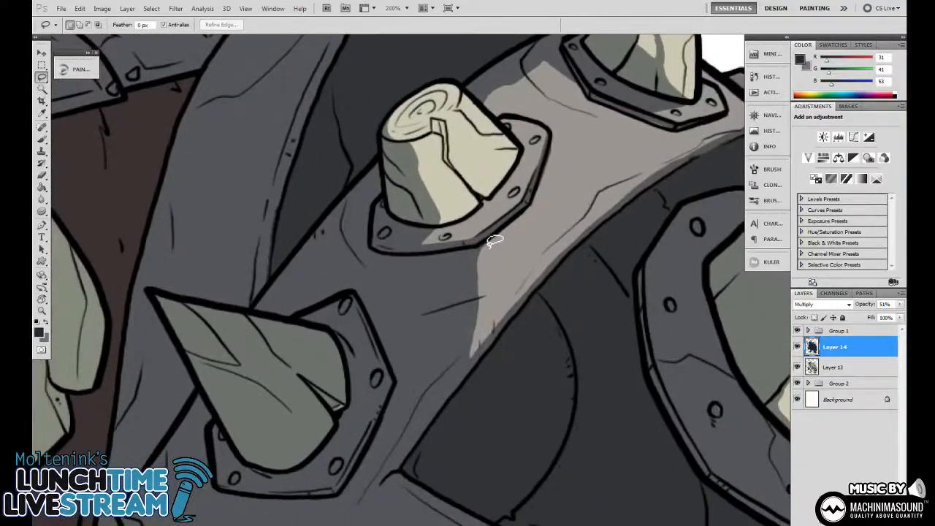
{"action": "left_click_drag", "start_coordinate": [488, 245], "coordinate": [442, 249]}
{"action": "left_click_drag", "start_coordinate": [468, 357], "coordinate": [504, 248]}
{"action": "key", "text": "Delete"}
{"action": "key", "text": "ctrl+minus"}
{"action": "key", "text": "ctrl+d"}
{"action": "key", "text": "ctrl+plus"}
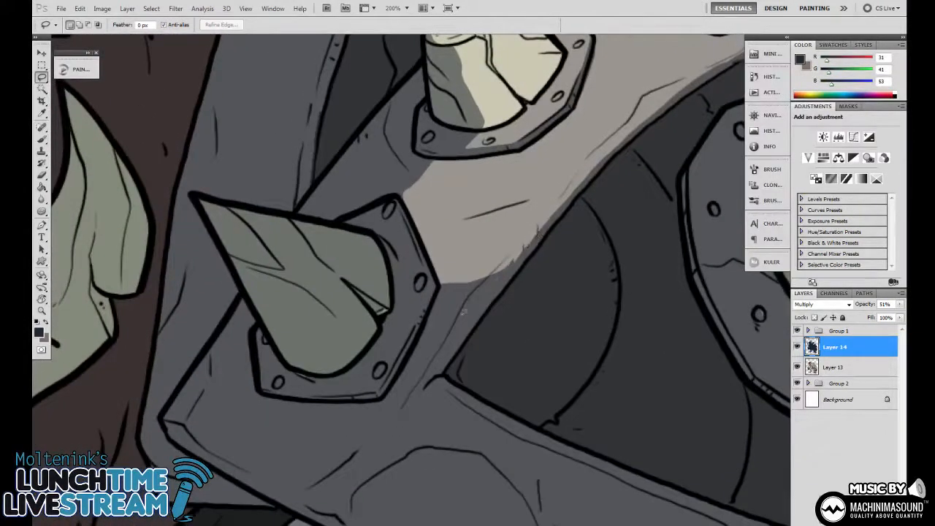
Extend the lit area around the outer and lower edges of the front pointed spike's base plate, ending it in a blunt strip on the band
{"action": "left_click_drag", "start_coordinate": [464, 310], "coordinate": [417, 381]}
{"action": "left_click_drag", "start_coordinate": [395, 411], "coordinate": [320, 439]}
{"action": "left_click_drag", "start_coordinate": [366, 398], "coordinate": [398, 374]}
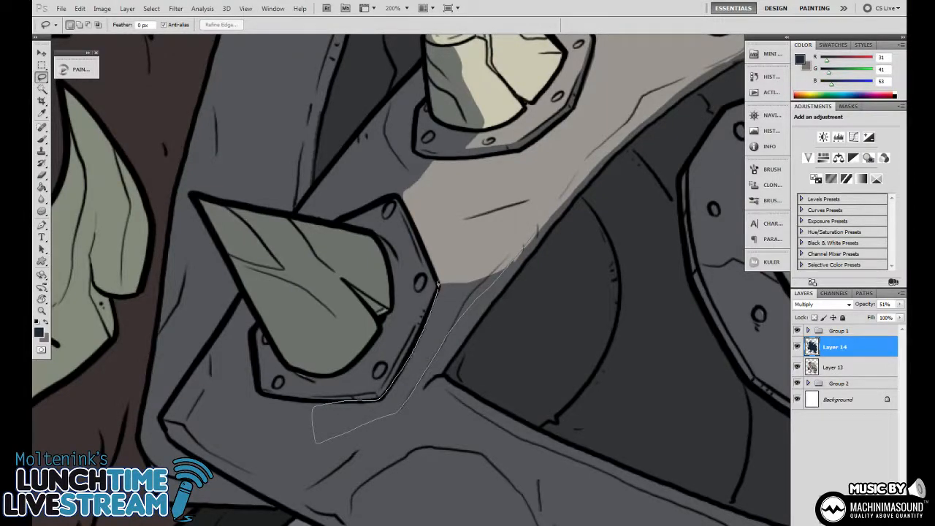
{"action": "left_click_drag", "start_coordinate": [511, 249], "coordinate": [520, 243]}
{"action": "key", "text": "ctrl+minus"}
{"action": "key", "text": "ctrl+minus"}
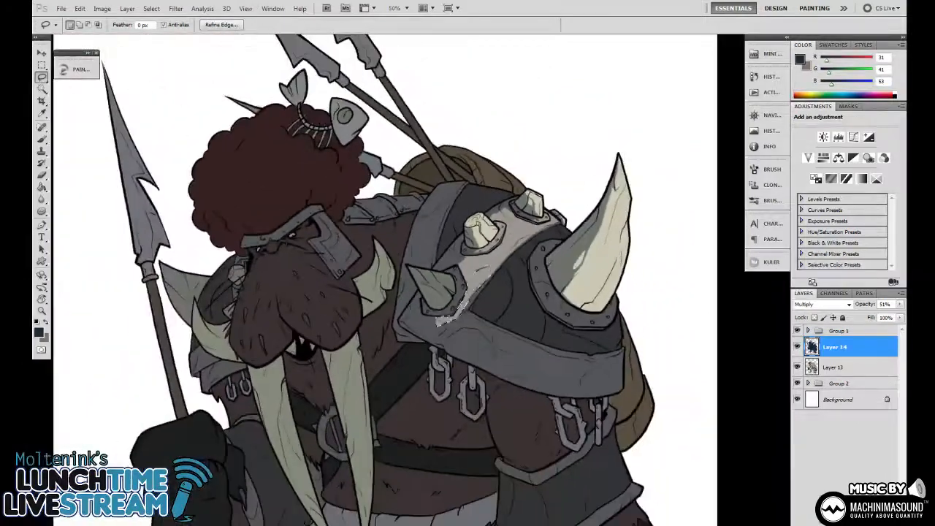
{"action": "scroll", "coordinate": [452, 337], "scroll_direction": "down", "scroll_amount": 2}
{"action": "scroll", "coordinate": [452, 337], "scroll_direction": "up", "scroll_amount": 5}
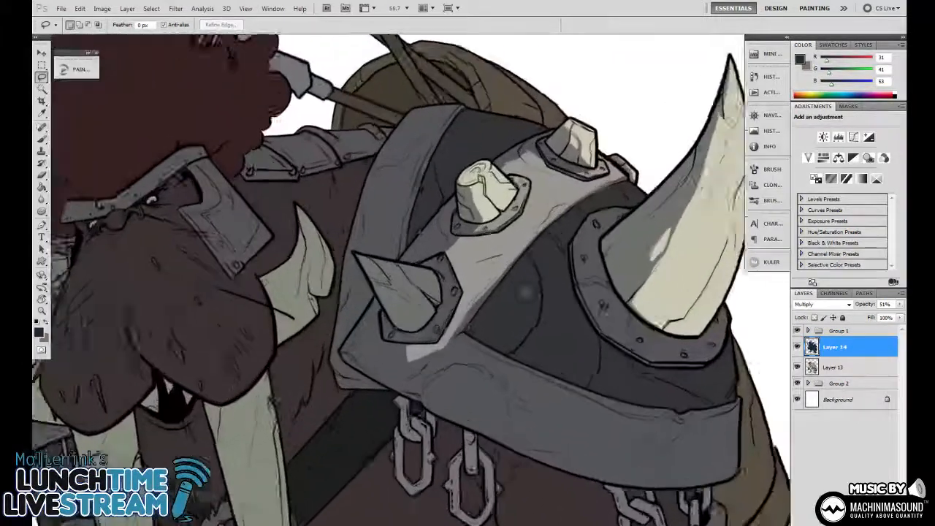
Lasso and delete the shadow over the front pointed spike's upper side, leaving its lower side shaded up to the tip
{"action": "scroll", "coordinate": [452, 337], "scroll_direction": "up", "scroll_amount": 1}
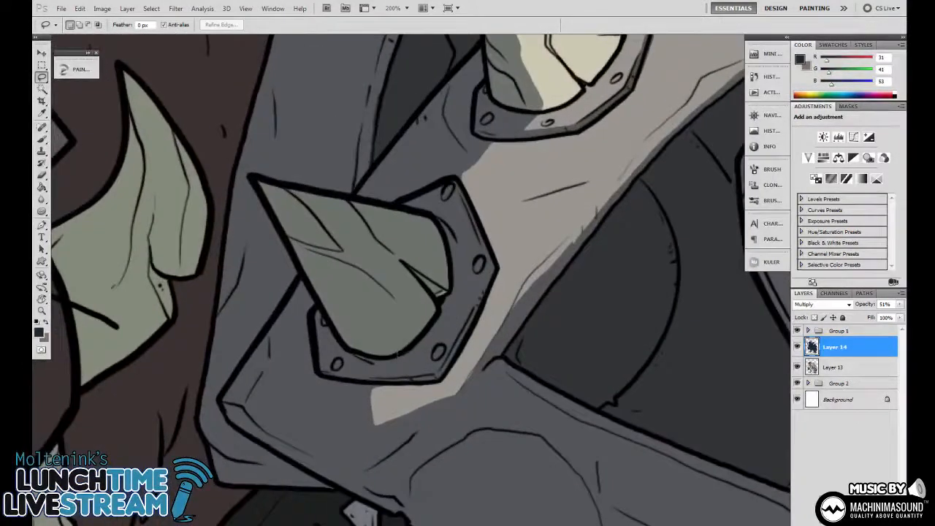
{"action": "left_click_drag", "start_coordinate": [396, 352], "coordinate": [337, 249]}
{"action": "left_click_drag", "start_coordinate": [295, 182], "coordinate": [368, 195]}
{"action": "left_click_drag", "start_coordinate": [440, 219], "coordinate": [451, 276]}
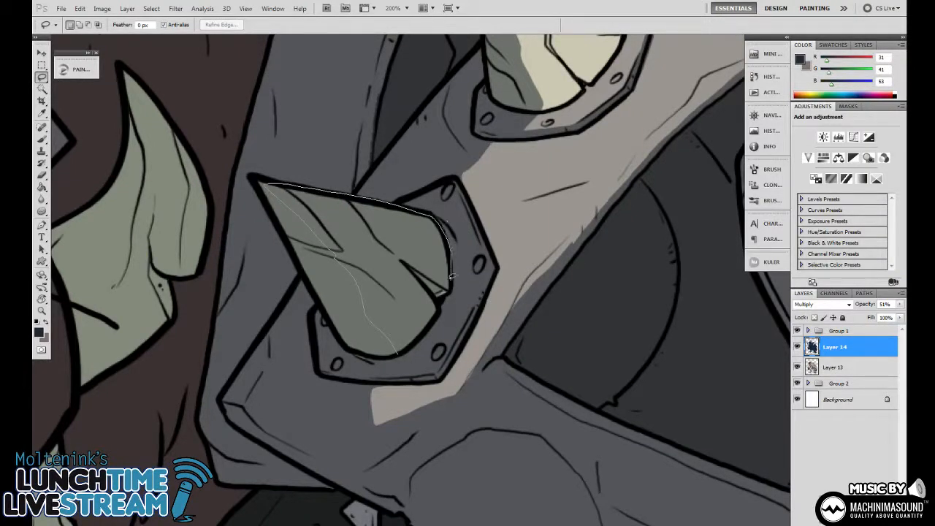
{"action": "left_click_drag", "start_coordinate": [433, 316], "coordinate": [409, 343]}
{"action": "key", "text": "Delete"}
{"action": "key", "text": "ctrl+minus"}
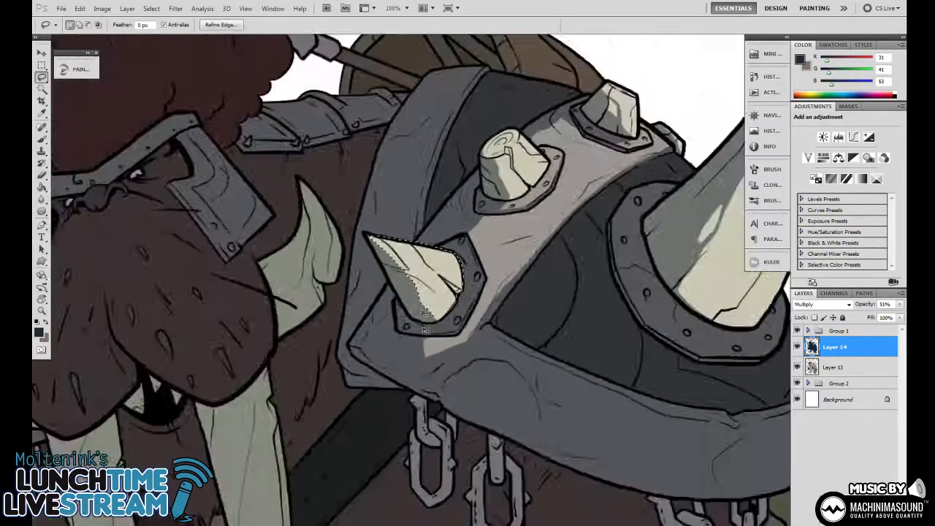
{"action": "key", "text": "ctrl+equal"}
{"action": "key", "text": "ctrl+equal"}
{"action": "key", "text": "ctrl+d"}
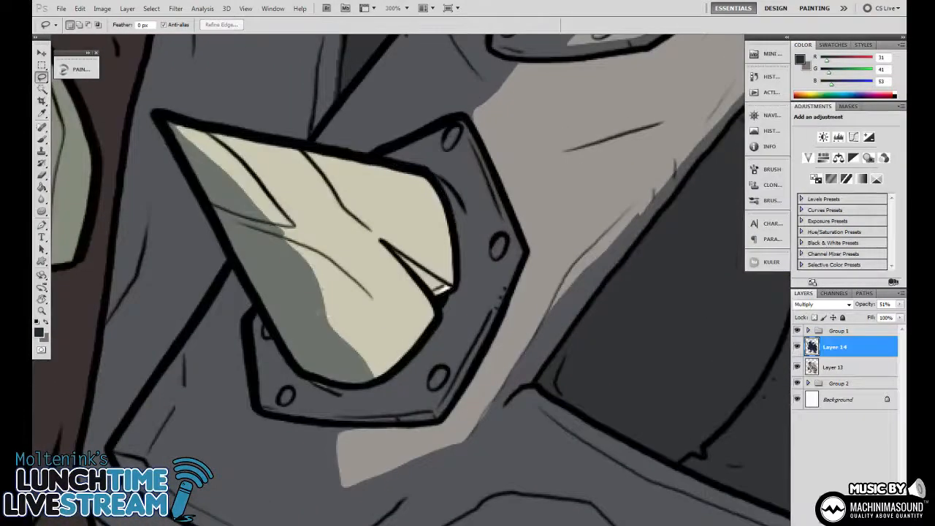
Cut a small oval lit patch out of the shaded side of the front pointed spike
{"action": "mouse_move", "coordinate": [270, 252]}
{"action": "left_mouse_down"}
{"action": "mouse_move", "coordinate": [309, 280]}
{"action": "mouse_move", "coordinate": [306, 319]}
{"action": "left_mouse_up"}
{"action": "key", "text": "ctrl+minus"}
{"action": "key", "text": "ctrl+minus"}
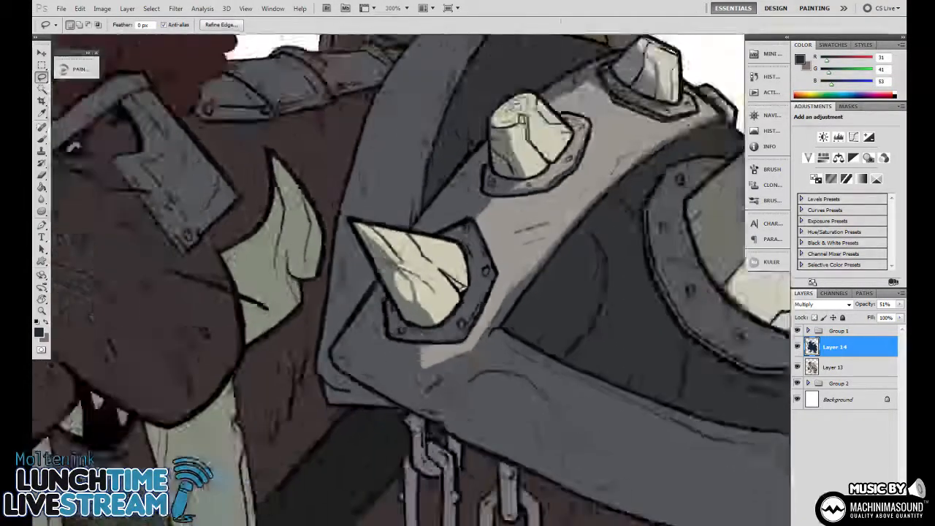
{"action": "key", "text": "ctrl+minus"}
{"action": "key", "text": "ctrl+minus"}
{"action": "key", "text": "ctrl+d"}
{"action": "key", "text": "ctrl+minus"}
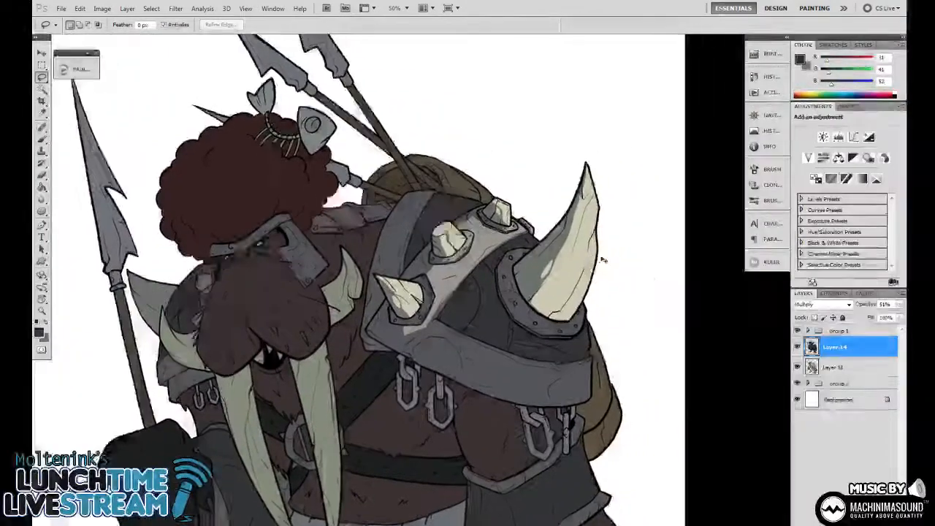
Cut the shadow away from the band's upper part between the middle spike's plate and the front pointed spike, leaving a thin shaded edge
{"action": "key", "text": "ctrl+plus"}
{"action": "key", "text": "ctrl+plus"}
{"action": "key", "text": "ctrl+plus"}
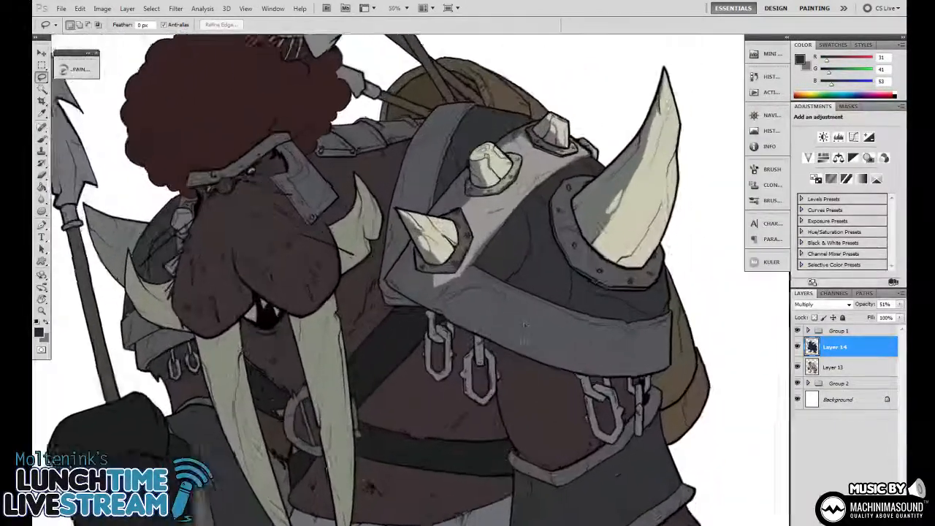
{"action": "key", "text": "ctrl+plus"}
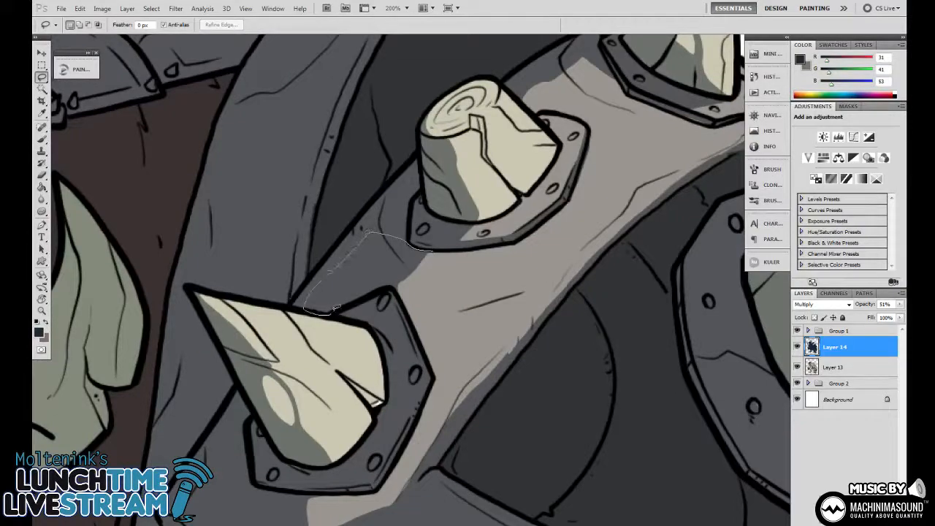
{"action": "left_click_drag", "start_coordinate": [336, 308], "coordinate": [372, 292]}
{"action": "left_click_drag", "start_coordinate": [430, 250], "coordinate": [432, 252]}
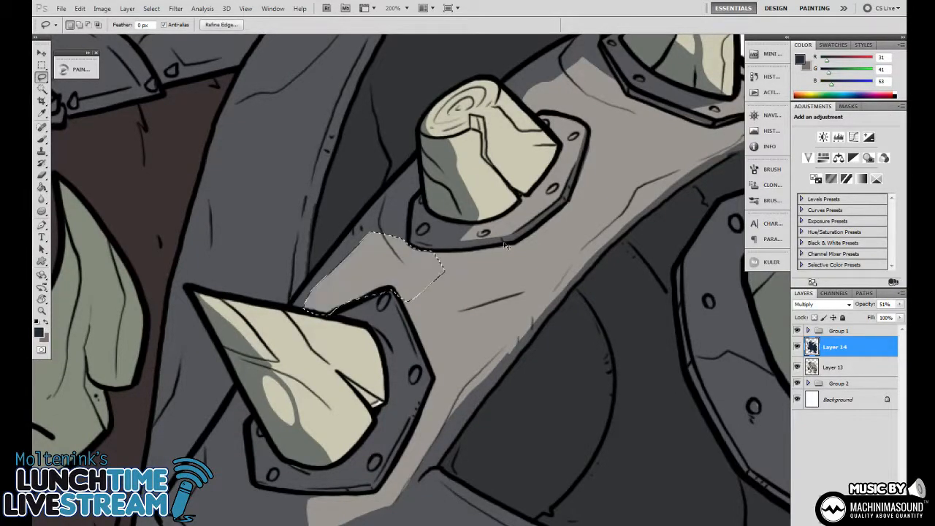
{"action": "key", "text": "ctrl+minus"}
{"action": "key", "text": "ctrl+minus"}
{"action": "key", "text": "ctrl+minus"}
{"action": "key", "text": "ctrl+minus"}
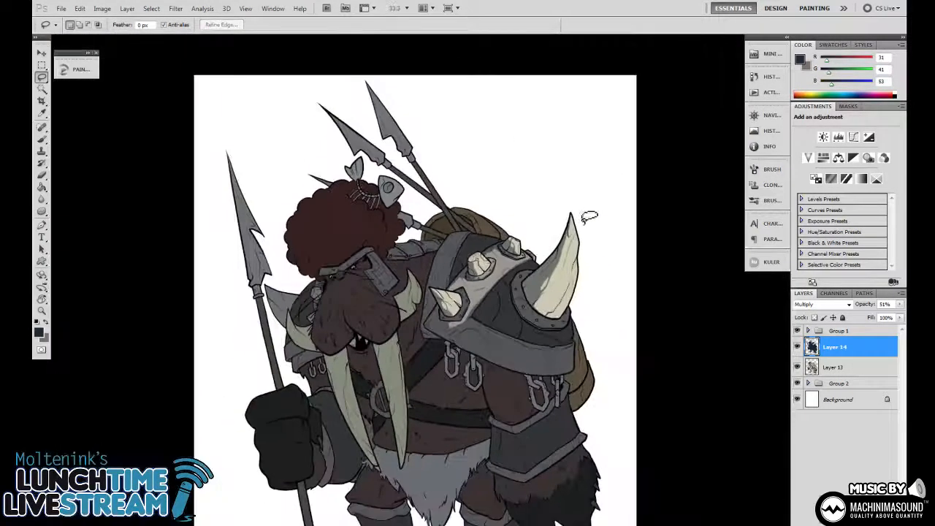
Lasso and delete the shadow over the lit side of the front pointed spike's riveted base plate, leaving its lower corner shaded
{"action": "left_click_drag", "start_coordinate": [615, 289], "coordinate": [539, 228]}
{"action": "key", "text": "ctrl+plus"}
{"action": "key", "text": "ctrl+plus"}
{"action": "key", "text": "r"}
{"action": "left_click_drag", "start_coordinate": [406, 307], "coordinate": [520, 349]}
{"action": "key", "text": "ctrl+plus"}
{"action": "key", "text": "ctrl+plus"}
{"action": "key", "text": "l"}
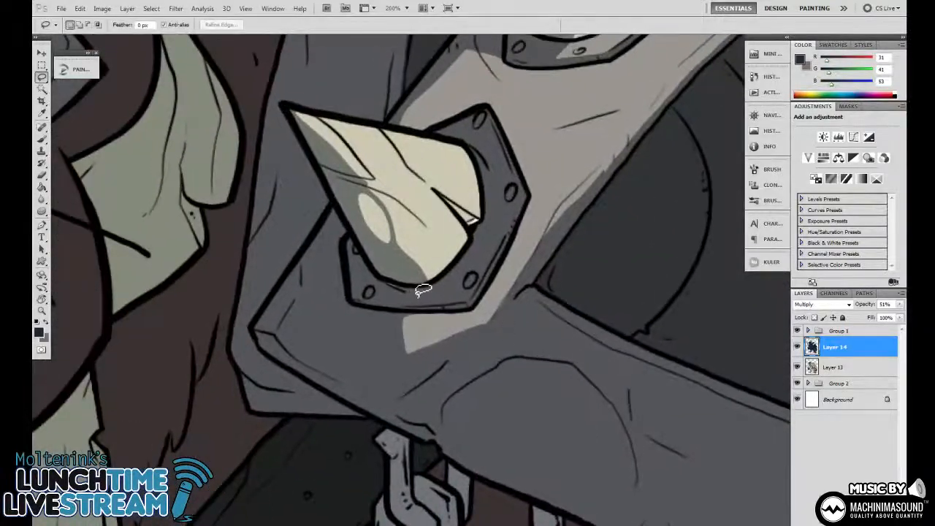
{"action": "left_click_drag", "start_coordinate": [471, 298], "coordinate": [504, 235]}
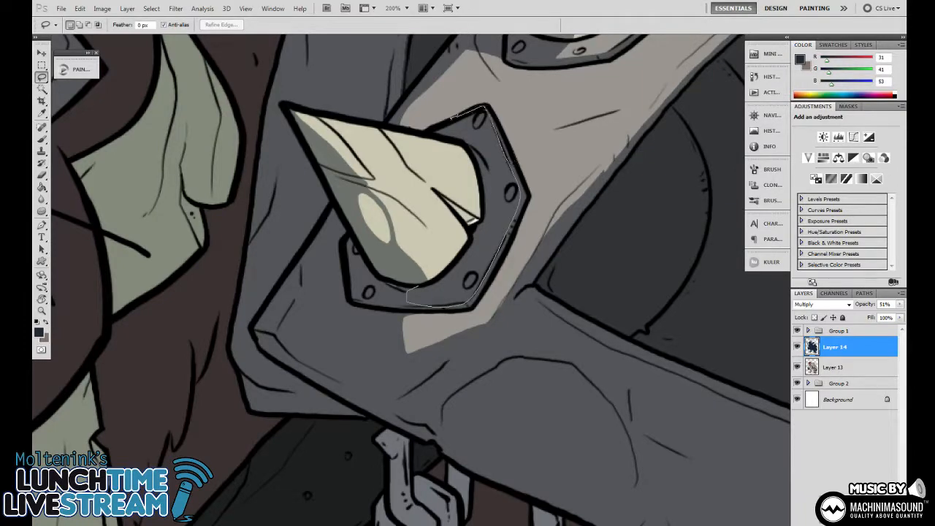
{"action": "left_click_drag", "start_coordinate": [426, 144], "coordinate": [429, 265]}
{"action": "key", "text": "ctrl+minus"}
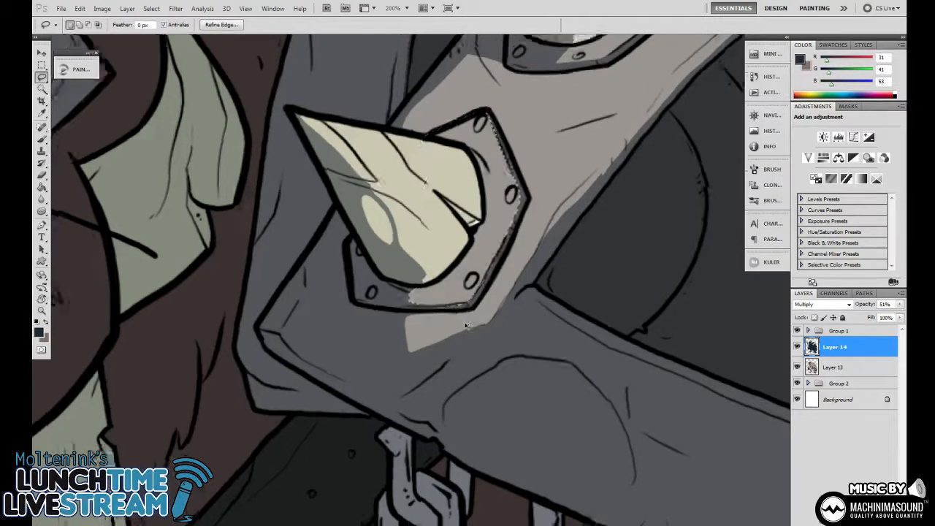
{"action": "key", "text": "ctrl+minus"}
{"action": "key", "text": "ctrl+minus"}
{"action": "key", "text": "ctrl+minus"}
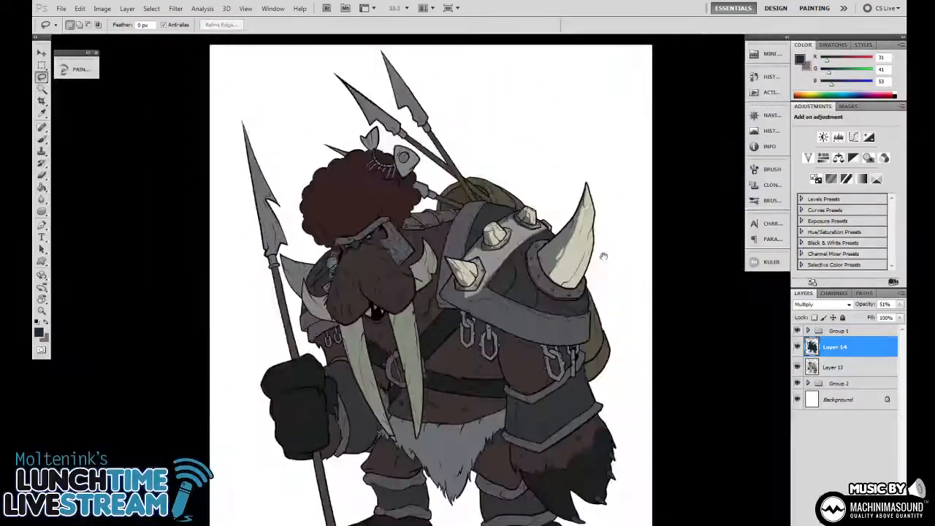
{"action": "key", "text": "ctrl+d"}
Cut the shadow away from the lower half of the large horn's riveted base plate, keeping its upper part shaded
{"action": "key", "text": "ctrl+plus"}
{"action": "key", "text": "ctrl+plus"}
{"action": "left_click_drag", "start_coordinate": [569, 252], "coordinate": [536, 246]}
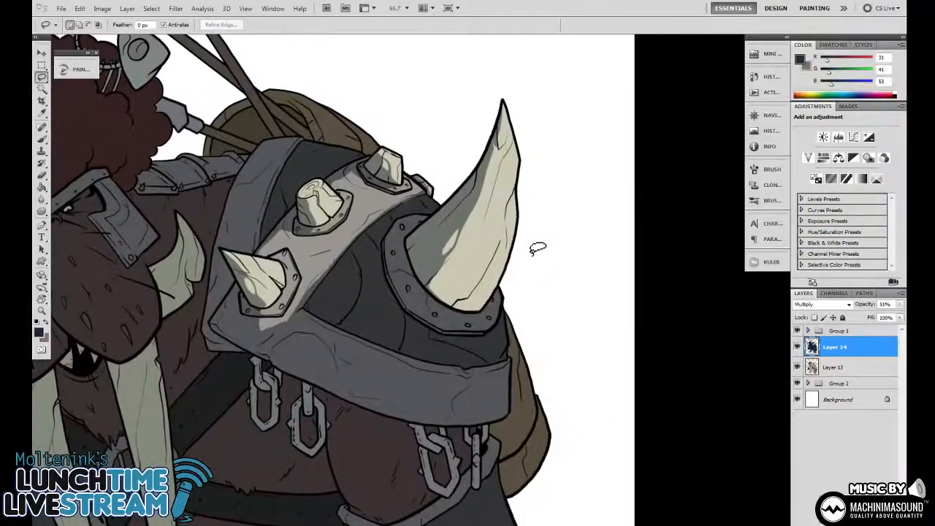
{"action": "key", "text": "ctrl+plus"}
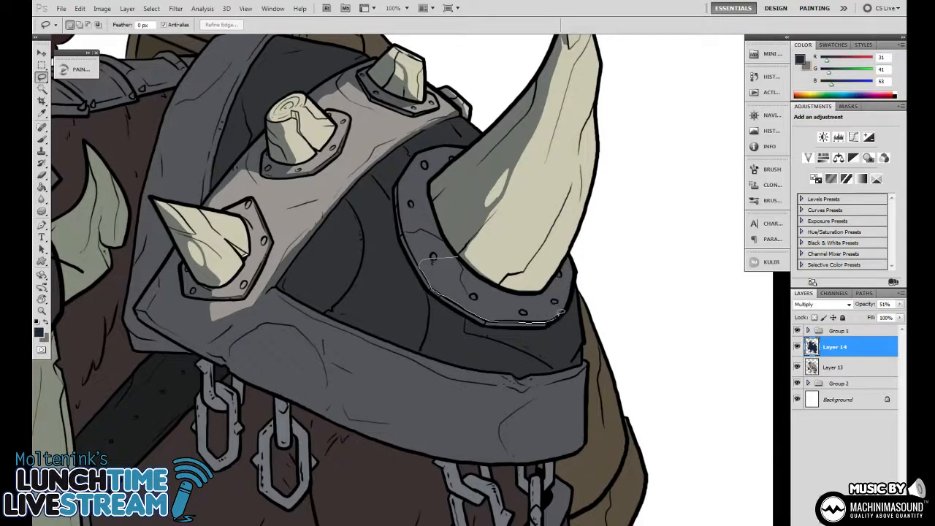
{"action": "left_click_drag", "start_coordinate": [541, 231], "coordinate": [542, 233]}
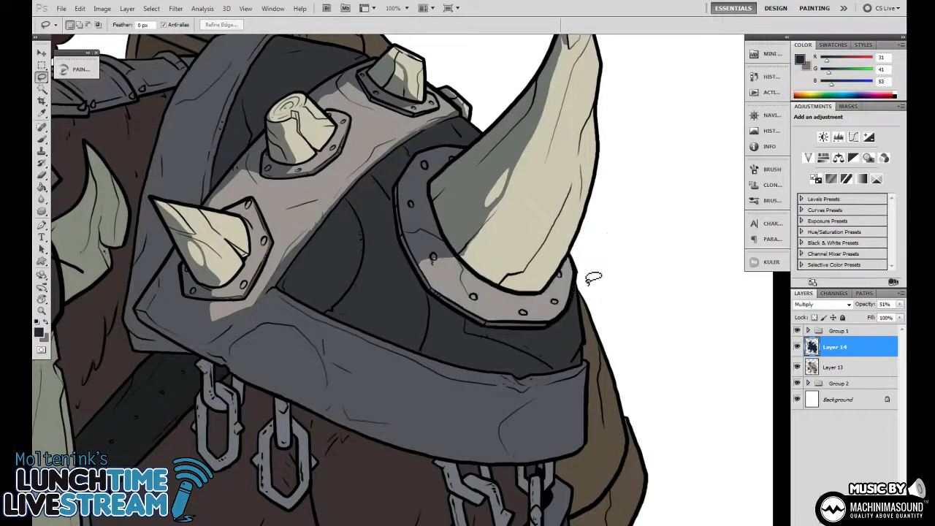
{"action": "key", "text": "alt+BackSpace"}
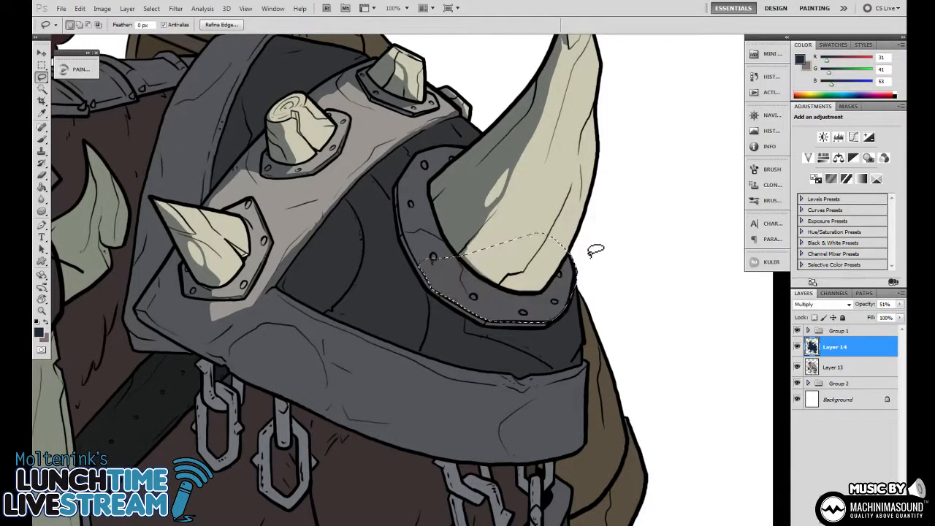
{"action": "key", "text": "ctrl+z"}
{"action": "left_click", "coordinate": [620, 249]}
{"action": "scroll", "coordinate": [618, 250], "scroll_direction": "down", "scroll_amount": 5}
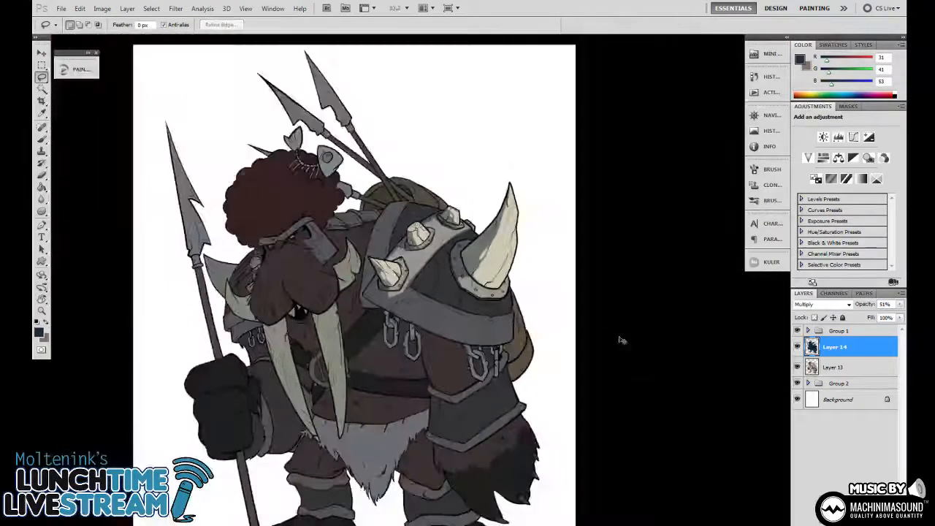
Lasso and delete the shadow over the dark curved armour panel between the spiked band and the large horn's base plate
{"action": "scroll", "coordinate": [621, 275], "scroll_direction": "up", "scroll_amount": 4}
{"action": "scroll", "coordinate": [620, 275], "scroll_direction": "up", "scroll_amount": 4}
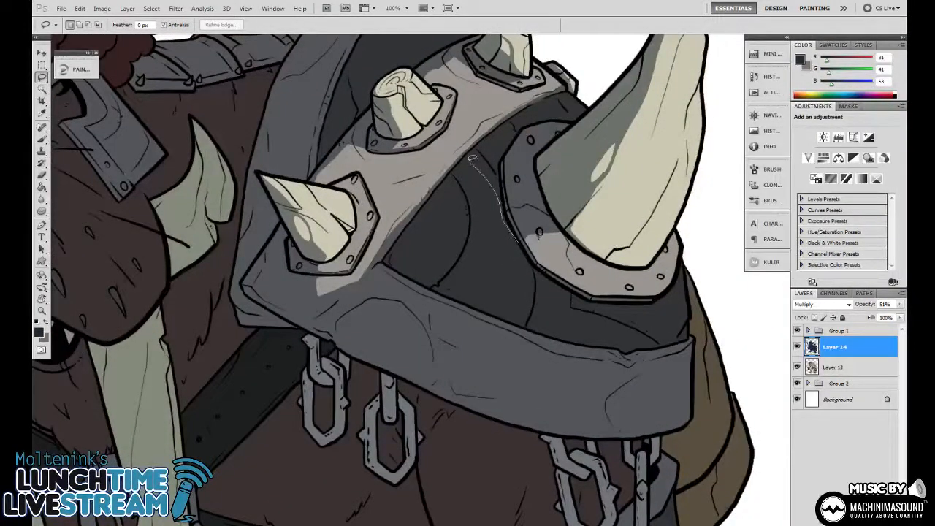
{"action": "left_click_drag", "start_coordinate": [472, 198], "coordinate": [458, 264]}
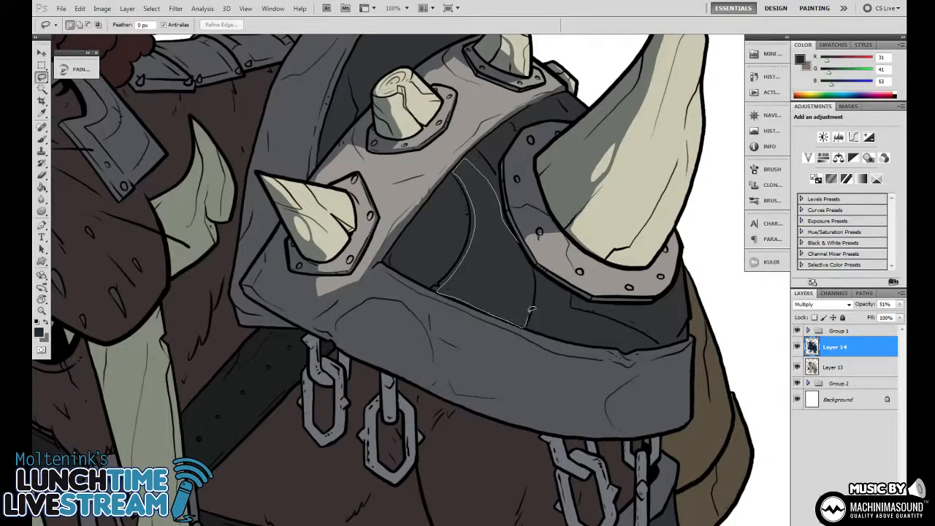
{"action": "left_click_drag", "start_coordinate": [535, 268], "coordinate": [555, 245]}
{"action": "key", "text": "Delete"}
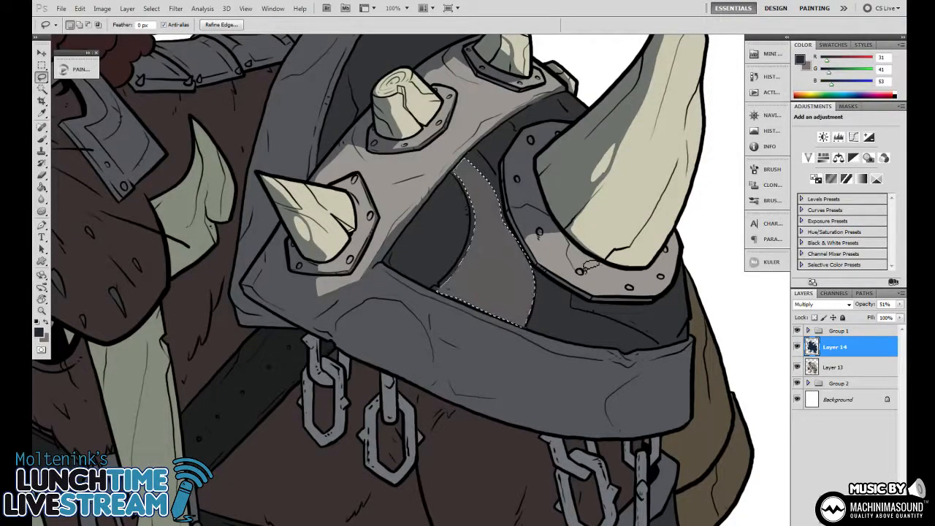
{"action": "scroll", "coordinate": [584, 256], "scroll_direction": "right", "scroll_amount": 2}
{"action": "key", "text": "ctrl+d"}
Cut the shadow away from the dark armour panel just above the lower metal rim, leaving a thin shaded strip along its side edge
{"action": "scroll", "coordinate": [465, 300], "scroll_direction": "up", "scroll_amount": 3}
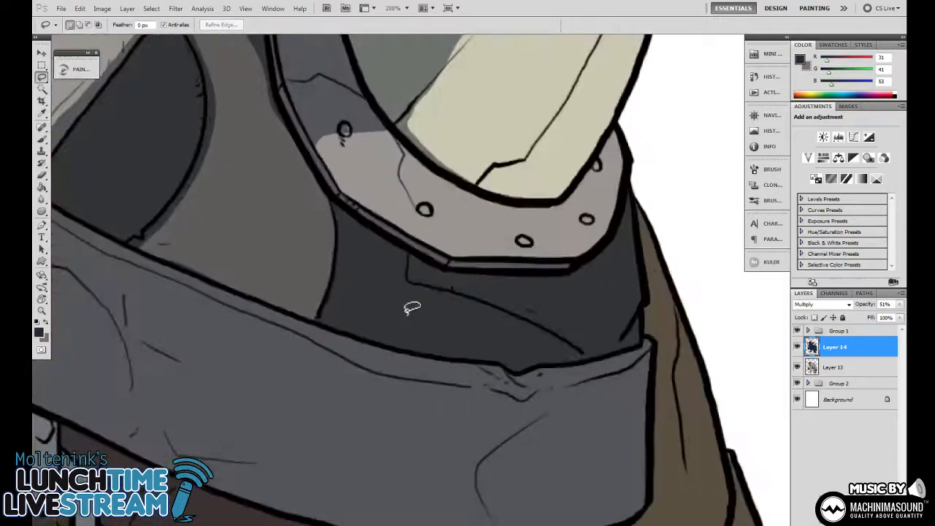
{"action": "mouse_move", "coordinate": [330, 333]}
{"action": "left_mouse_down"}
{"action": "mouse_move", "coordinate": [343, 222]}
{"action": "mouse_move", "coordinate": [398, 246]}
{"action": "left_mouse_up"}
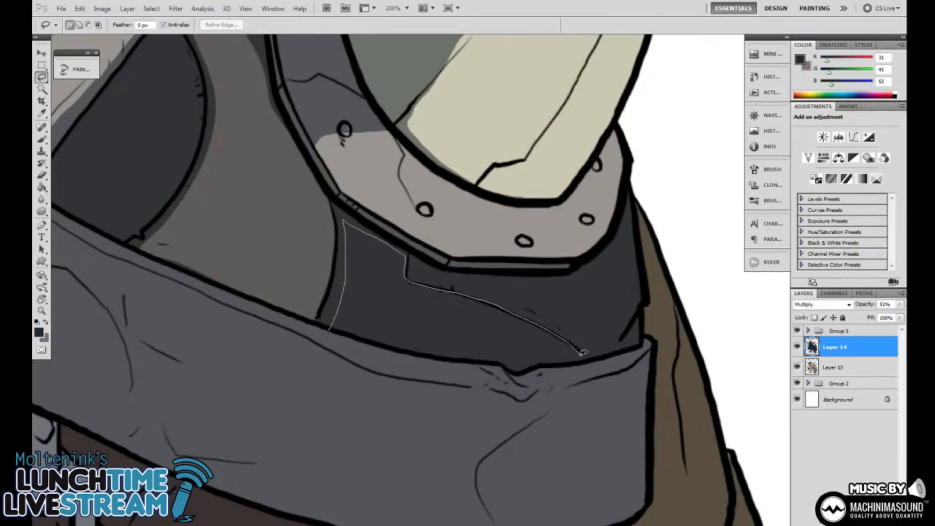
{"action": "left_click_drag", "start_coordinate": [560, 359], "coordinate": [534, 361]}
{"action": "mouse_move", "coordinate": [467, 356]}
{"action": "left_mouse_down"}
{"action": "mouse_move", "coordinate": [401, 348]}
{"action": "mouse_move", "coordinate": [330, 332]}
{"action": "left_mouse_up"}
{"action": "key", "text": "ctrl+d"}
Lasso and delete the shadow over the cracked armour panel directly beneath the large horn's base plate, leaving shade along the crack
{"action": "left_click_drag", "start_coordinate": [363, 324], "coordinate": [602, 298]}
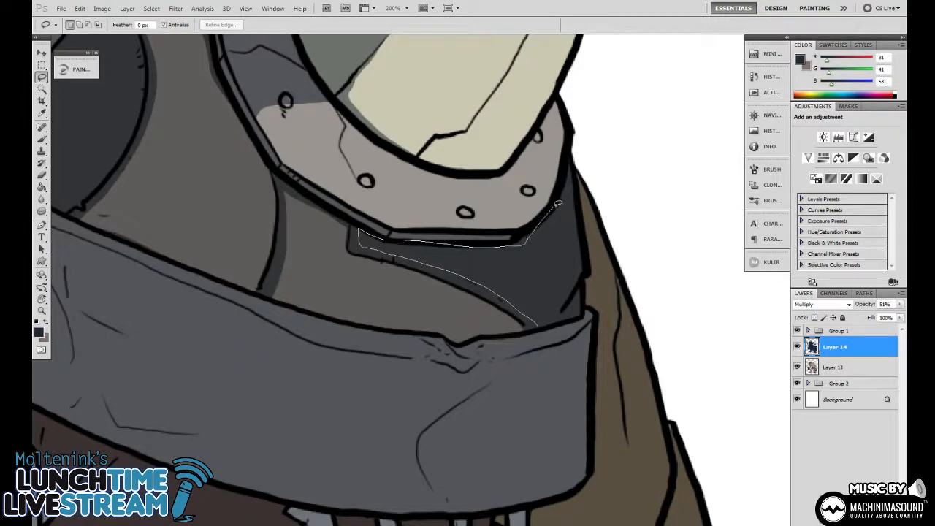
{"action": "left_click_drag", "start_coordinate": [570, 319], "coordinate": [540, 324]}
{"action": "key", "text": "Delete"}
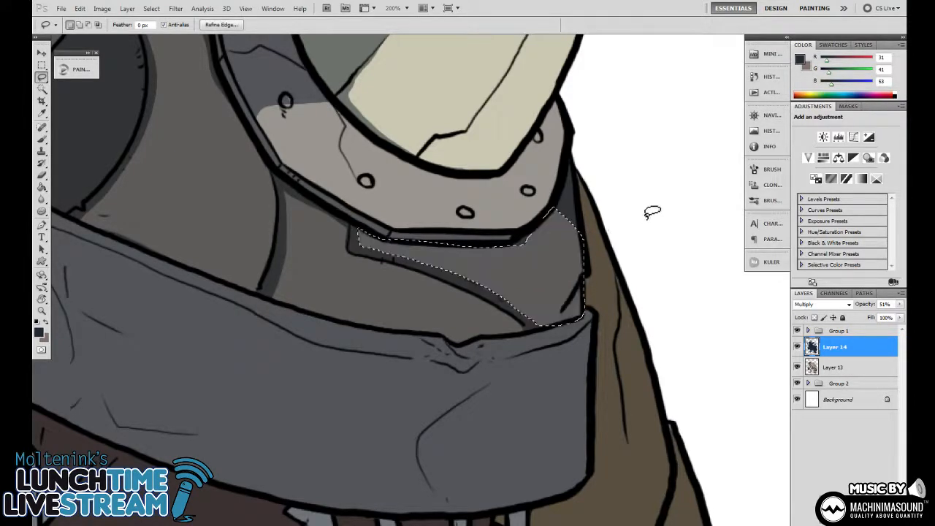
{"action": "key", "text": "ctrl+d"}
Remove the remaining sliver of shadow between the large horn's base plate and the armour's outer edge
{"action": "left_click_drag", "start_coordinate": [557, 211], "coordinate": [554, 213]}
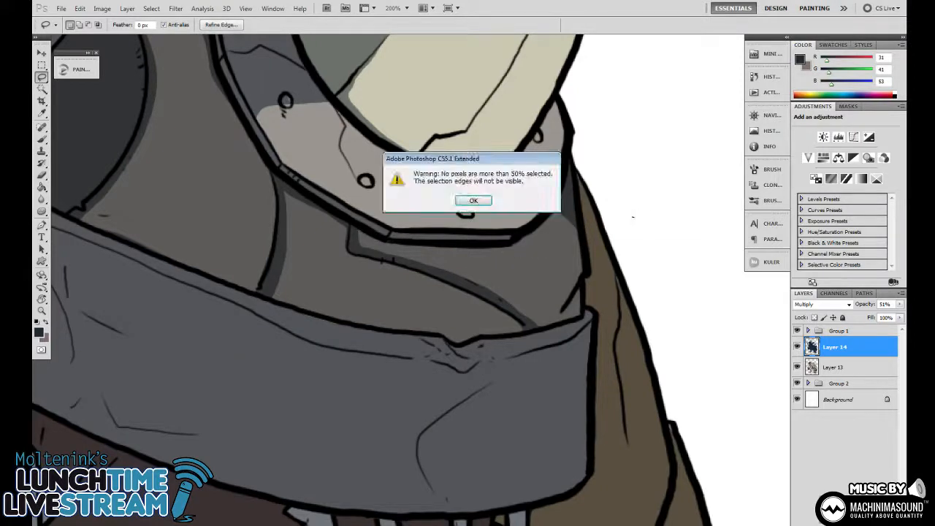
{"action": "key", "text": "Return"}
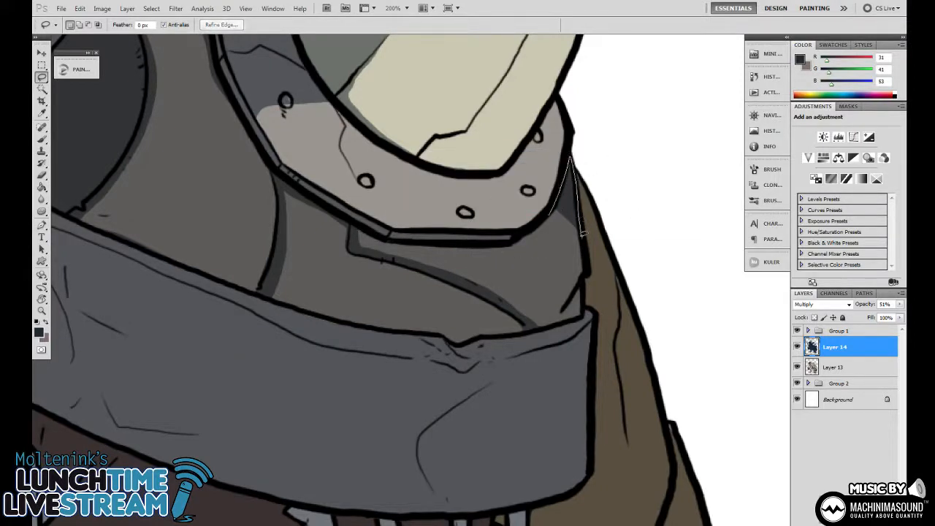
{"action": "left_click_drag", "start_coordinate": [581, 233], "coordinate": [578, 264]}
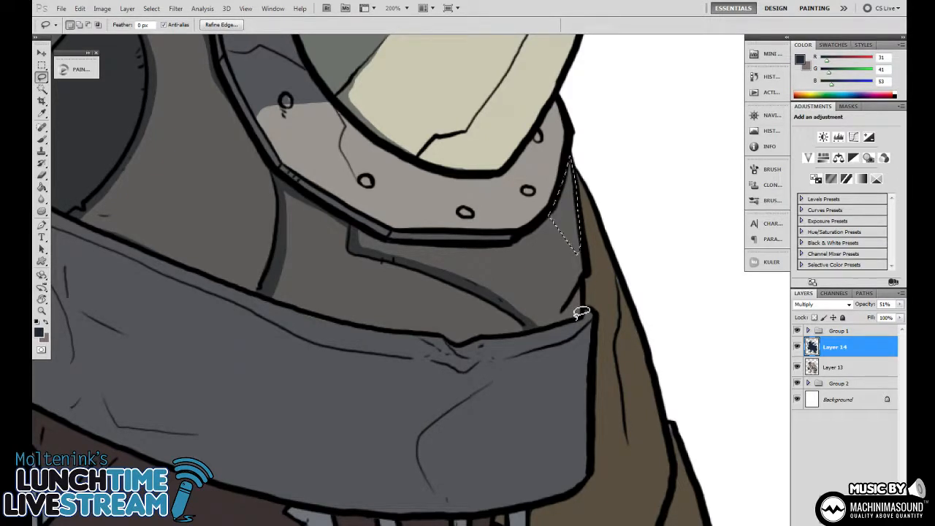
{"action": "left_click", "coordinate": [621, 202]}
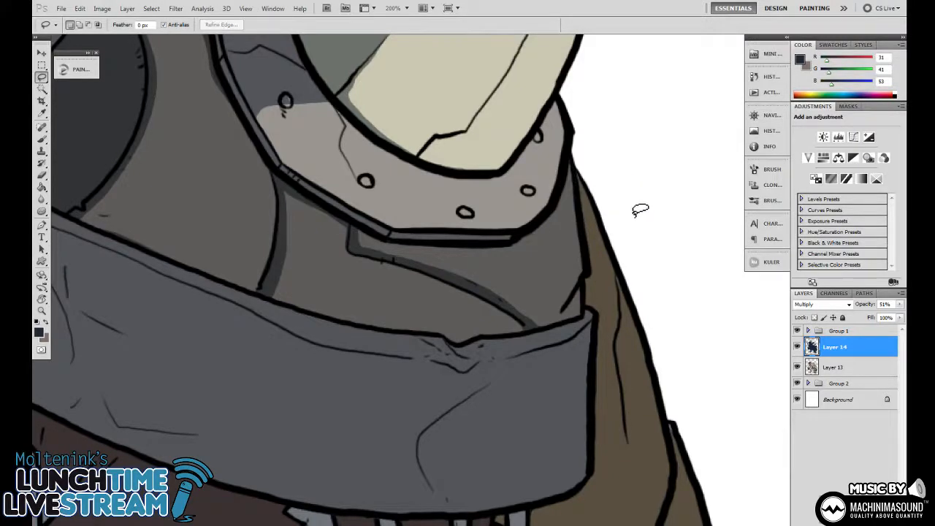
Lasso and delete the shadow over the inner dark armour panel enclosed between the spiked band, the lower metal rim and the curved seam
{"action": "scroll", "coordinate": [497, 221], "scroll_direction": "down", "scroll_amount": 2}
{"action": "scroll", "coordinate": [469, 280], "scroll_direction": "up", "scroll_amount": 1}
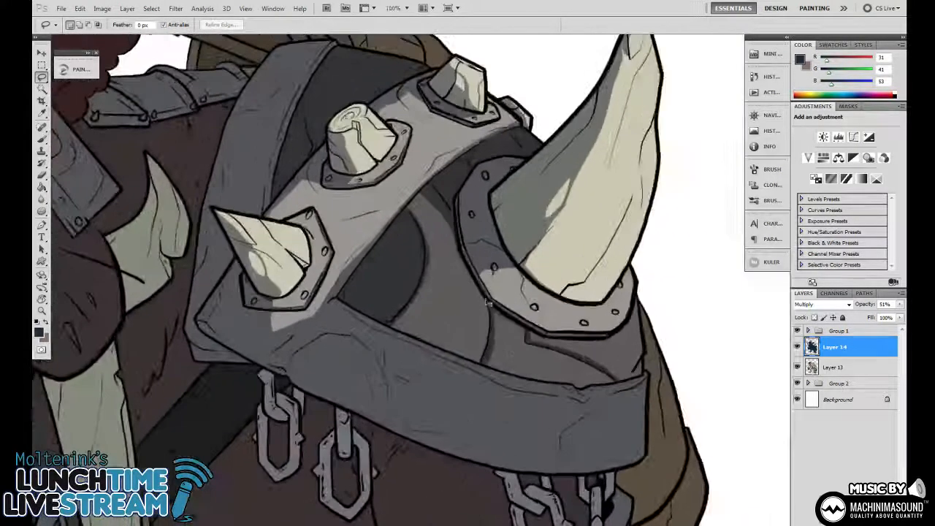
{"action": "scroll", "coordinate": [471, 272], "scroll_direction": "up", "scroll_amount": 1}
{"action": "mouse_move", "coordinate": [429, 259]}
{"action": "left_mouse_down"}
{"action": "mouse_move", "coordinate": [484, 286]}
{"action": "mouse_move", "coordinate": [428, 292]}
{"action": "mouse_move", "coordinate": [429, 205]}
{"action": "left_mouse_up"}
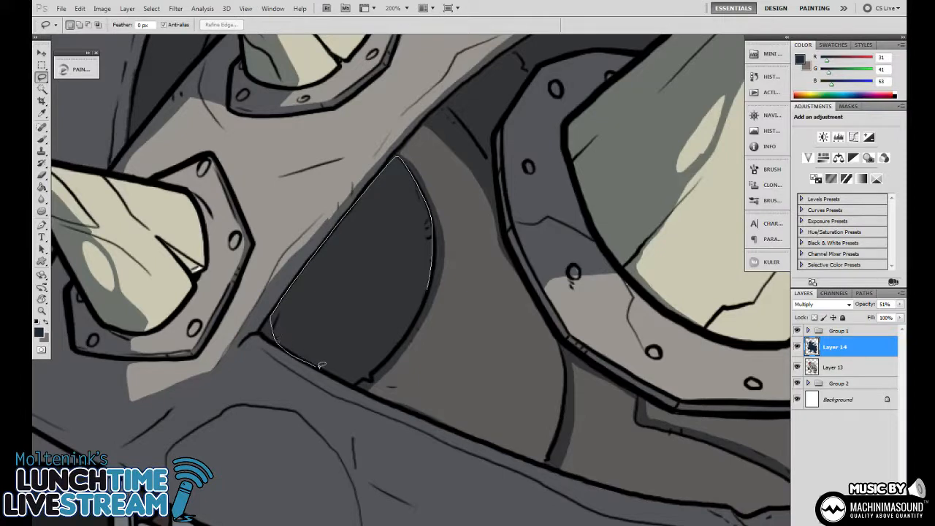
{"action": "left_click_drag", "start_coordinate": [416, 319], "coordinate": [355, 381]}
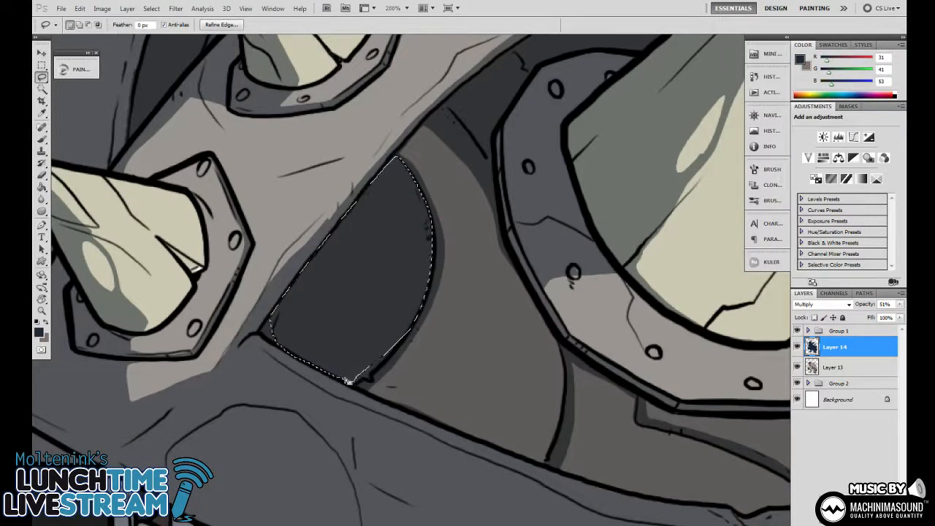
{"action": "mouse_move", "coordinate": [378, 363]}
{"action": "left_mouse_down"}
{"action": "mouse_move", "coordinate": [409, 334]}
{"action": "mouse_move", "coordinate": [417, 297]}
{"action": "mouse_move", "coordinate": [386, 301]}
{"action": "left_mouse_up"}
{"action": "key", "text": "Delete"}
{"action": "key", "text": "ctrl+d"}
{"action": "key", "text": "ctrl+minus"}
{"action": "key", "text": "ctrl+minus"}
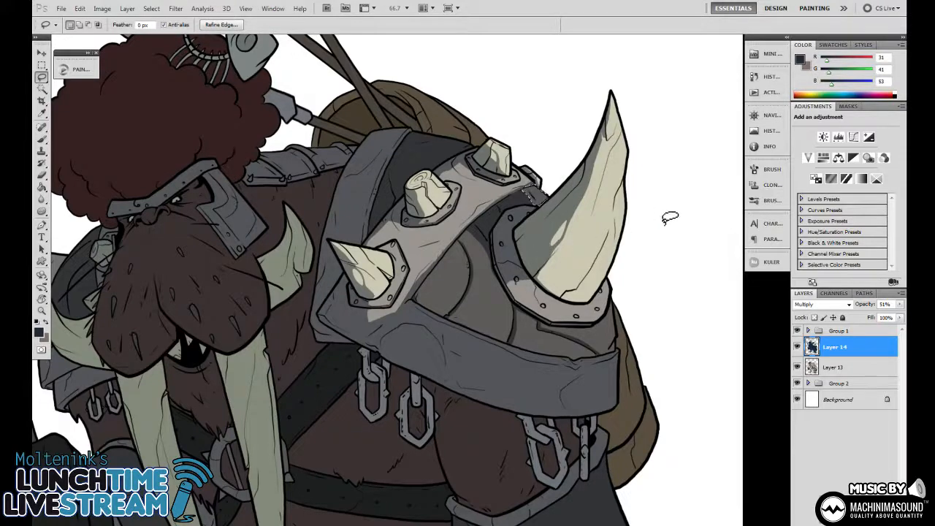
Lasso and delete the shadow over the long lower metal rim beneath the dark armour panels, then clear the selection
{"action": "left_click_drag", "start_coordinate": [663, 258], "coordinate": [590, 273]}
{"action": "left_click_drag", "start_coordinate": [591, 309], "coordinate": [611, 323]}
{"action": "left_click_drag", "start_coordinate": [484, 342], "coordinate": [562, 326]}
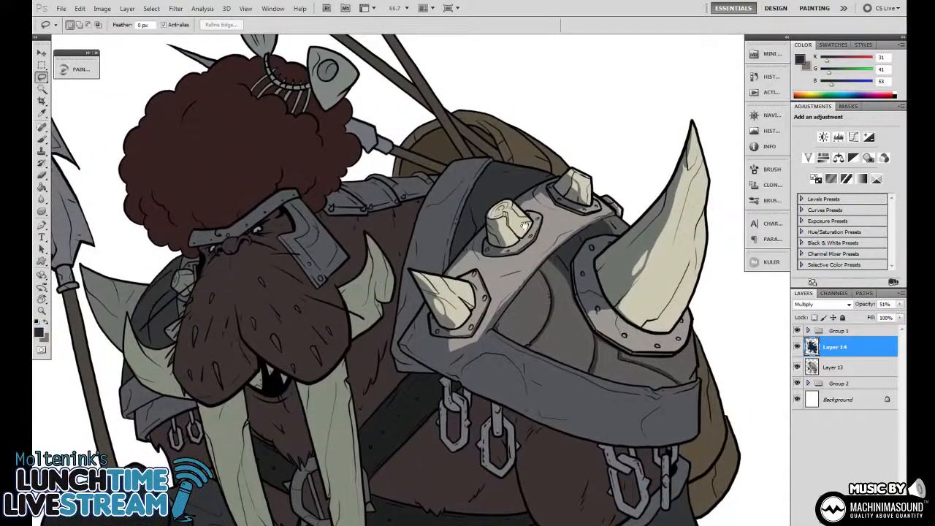
{"action": "left_click_drag", "start_coordinate": [524, 225], "coordinate": [468, 206]}
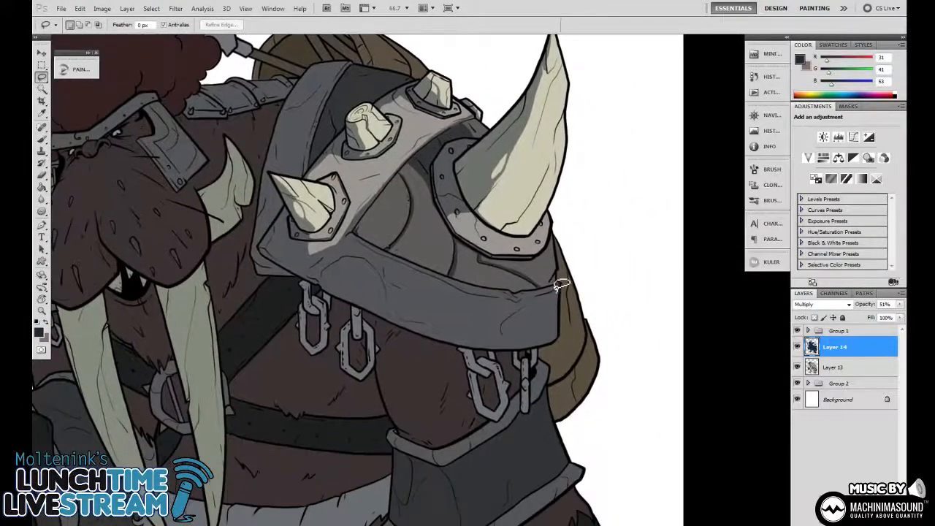
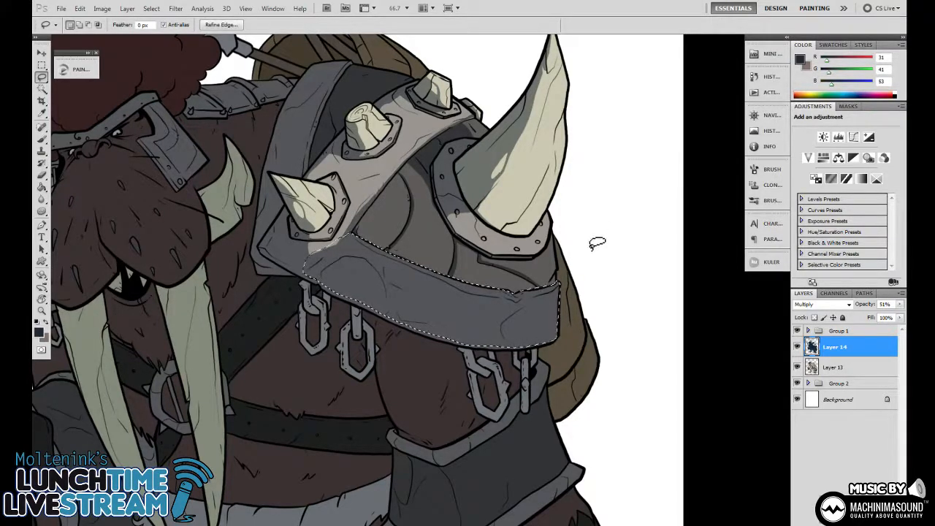
{"action": "key", "text": "Delete"}
{"action": "key", "text": "ctrl+d"}
Cut the shadow away from the front corner of the lower metal rim beneath the lowest spike
{"action": "scroll", "coordinate": [614, 226], "scroll_direction": "down", "scroll_amount": 3}
{"action": "scroll", "coordinate": [618, 224], "scroll_direction": "up", "scroll_amount": 6}
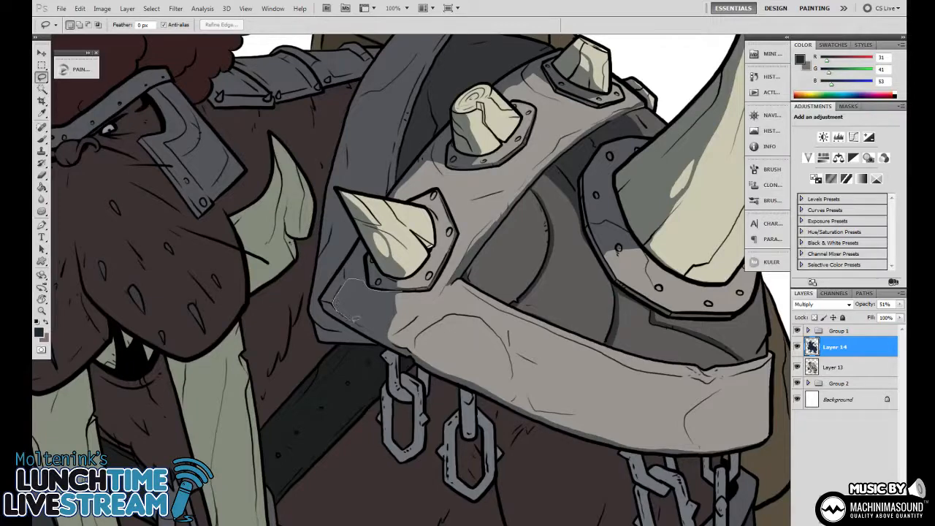
{"action": "left_click_drag", "start_coordinate": [400, 344], "coordinate": [398, 288]}
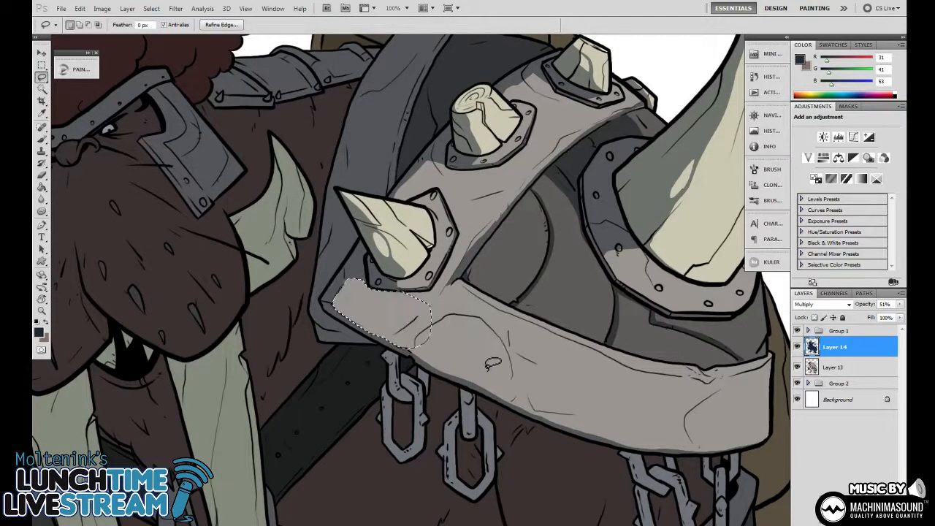
{"action": "scroll", "coordinate": [680, 245], "scroll_direction": "down", "scroll_amount": 2}
{"action": "key", "text": "ctrl+d"}
{"action": "scroll", "coordinate": [663, 265], "scroll_direction": "down", "scroll_amount": 2}
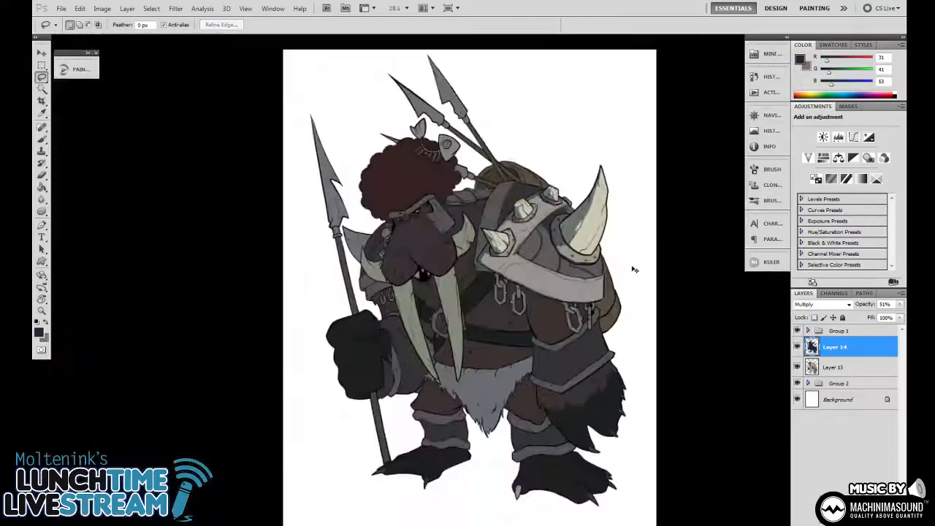
Paint a cast shadow back onto the metal band between the middle and upper spikes
{"action": "scroll", "coordinate": [650, 248], "scroll_direction": "up", "scroll_amount": 3}
{"action": "scroll", "coordinate": [430, 226], "scroll_direction": "up", "scroll_amount": 4}
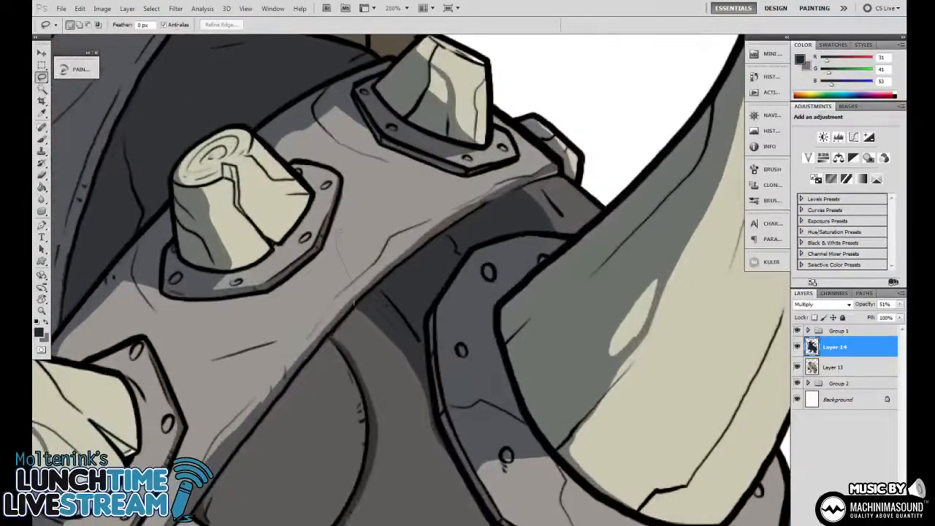
{"action": "mouse_move", "coordinate": [338, 230]}
{"action": "left_mouse_down"}
{"action": "mouse_move", "coordinate": [475, 210]}
{"action": "mouse_move", "coordinate": [355, 300]}
{"action": "left_mouse_up"}
{"action": "key", "text": "b"}
{"action": "mouse_move", "coordinate": [358, 190]}
{"action": "left_mouse_down"}
{"action": "mouse_move", "coordinate": [391, 233]}
{"action": "mouse_move", "coordinate": [460, 219]}
{"action": "mouse_move", "coordinate": [358, 167]}
{"action": "left_mouse_up"}
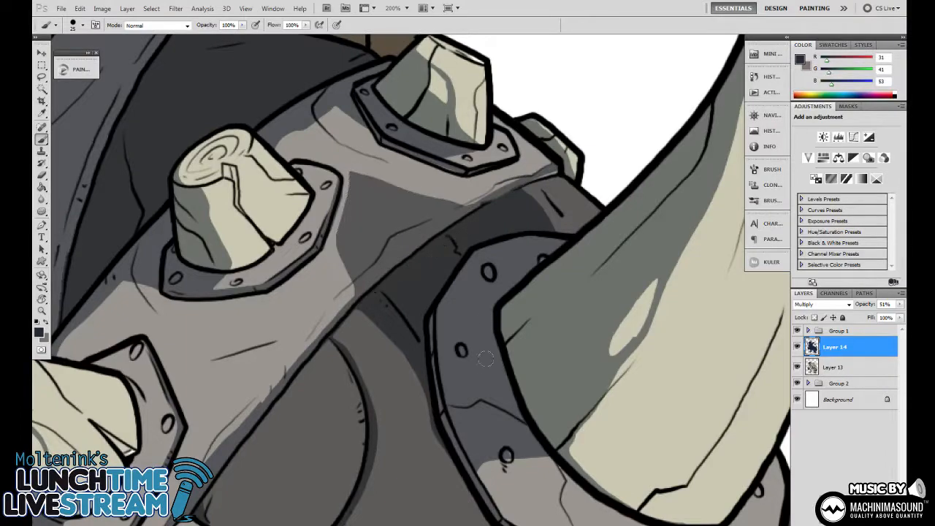
{"action": "scroll", "coordinate": [628, 320], "scroll_direction": "down", "scroll_amount": 4}
{"action": "scroll", "coordinate": [628, 320], "scroll_direction": "down", "scroll_amount": 1}
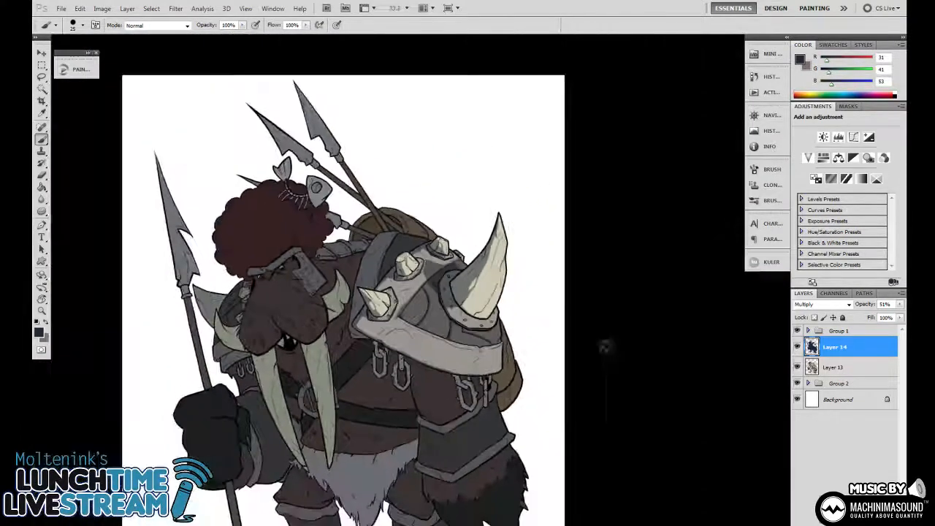
{"action": "mouse_move", "coordinate": [610, 339]}
{"action": "left_mouse_down"}
{"action": "mouse_move", "coordinate": [601, 359]}
{"action": "mouse_move", "coordinate": [604, 349]}
{"action": "left_mouse_up"}
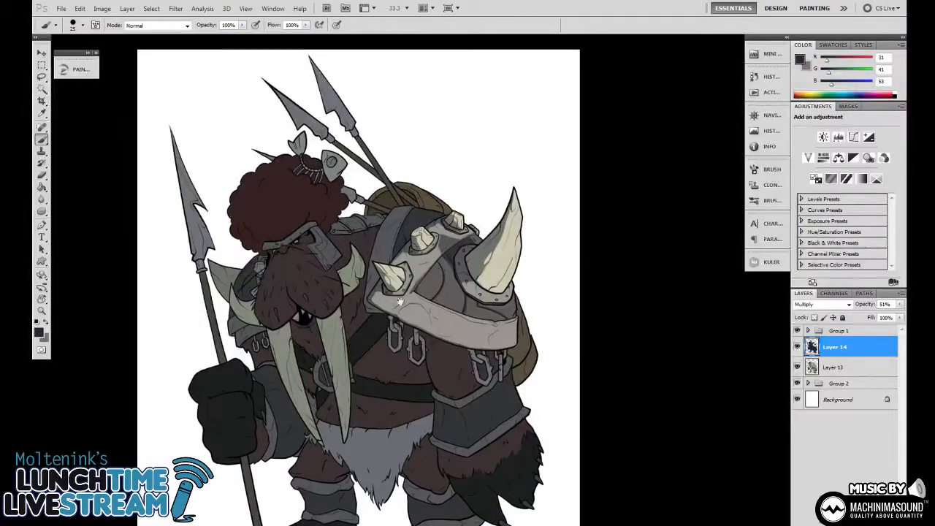
Lasso and delete the shadow over the upright metal rim behind the spikes, leaving shade below the lowest spike's tip
{"action": "scroll", "coordinate": [376, 260], "scroll_direction": "up", "scroll_amount": 3}
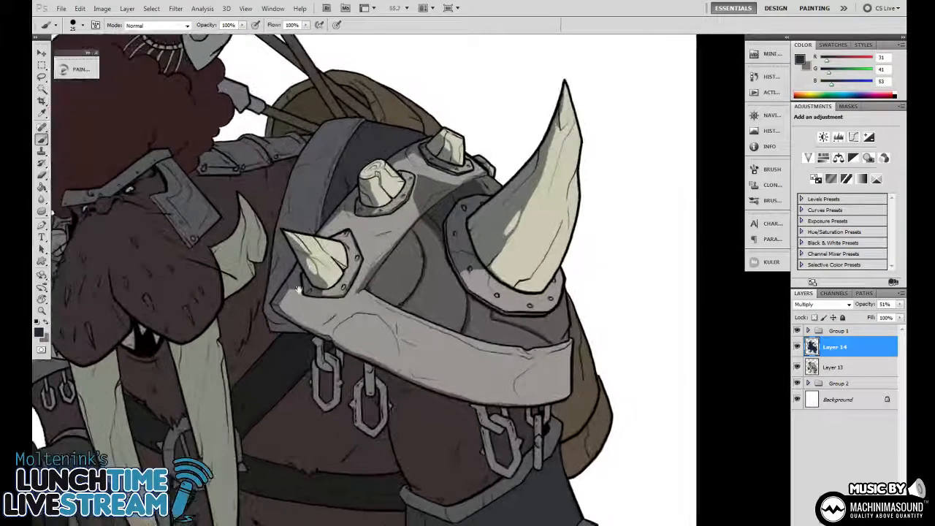
{"action": "key", "text": "l"}
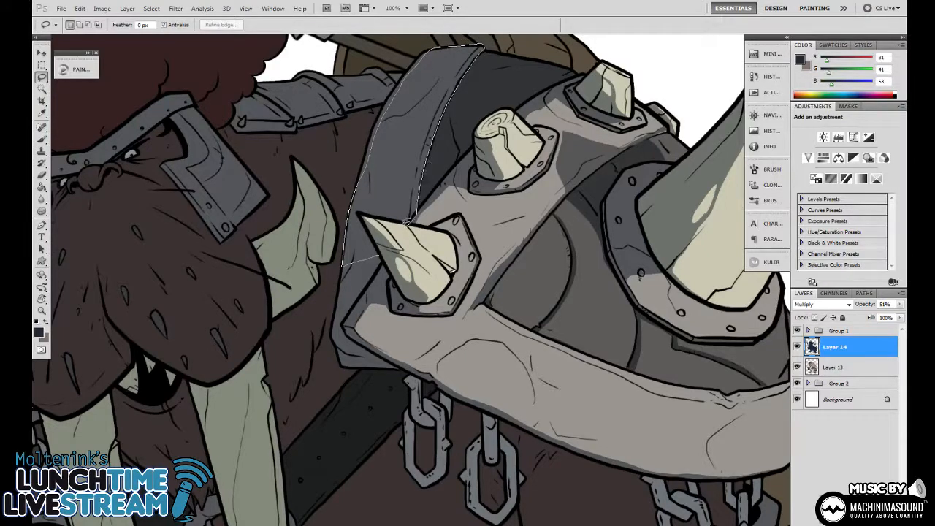
{"action": "left_click_drag", "start_coordinate": [371, 233], "coordinate": [380, 254]}
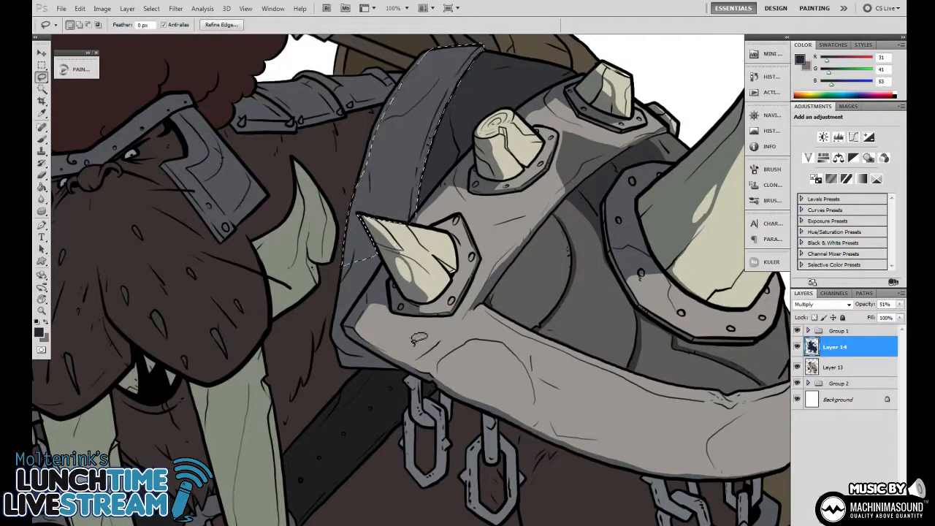
{"action": "key", "text": "Delete"}
{"action": "left_click_drag", "start_coordinate": [537, 268], "coordinate": [450, 377]}
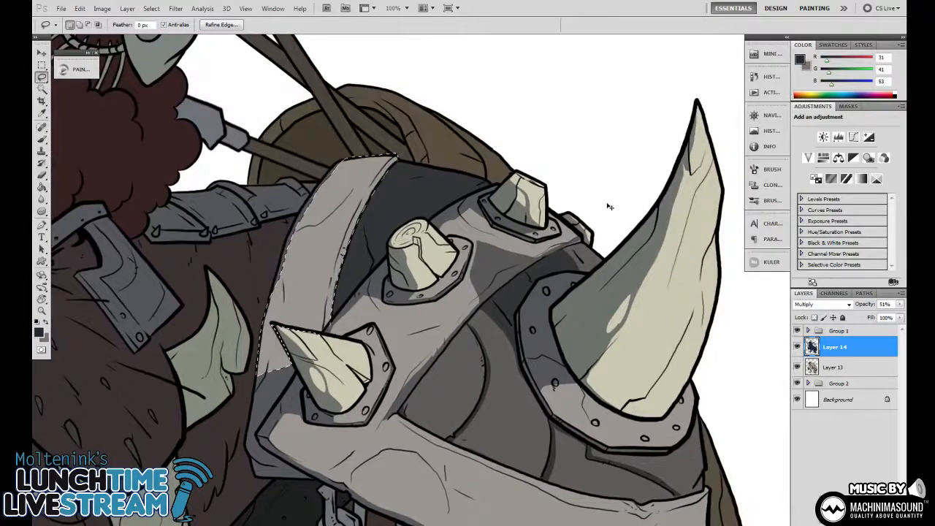
{"action": "key", "text": "ctrl+d"}
Brush a thin strip of shadow along the inner edge of the upright metal rim up to its top corner
{"action": "left_click_drag", "start_coordinate": [574, 192], "coordinate": [597, 152]}
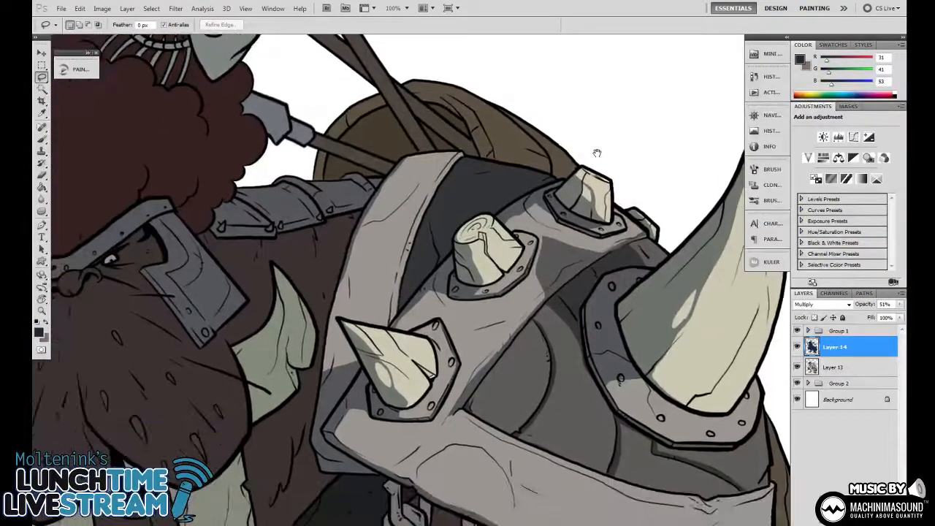
{"action": "key", "text": "b"}
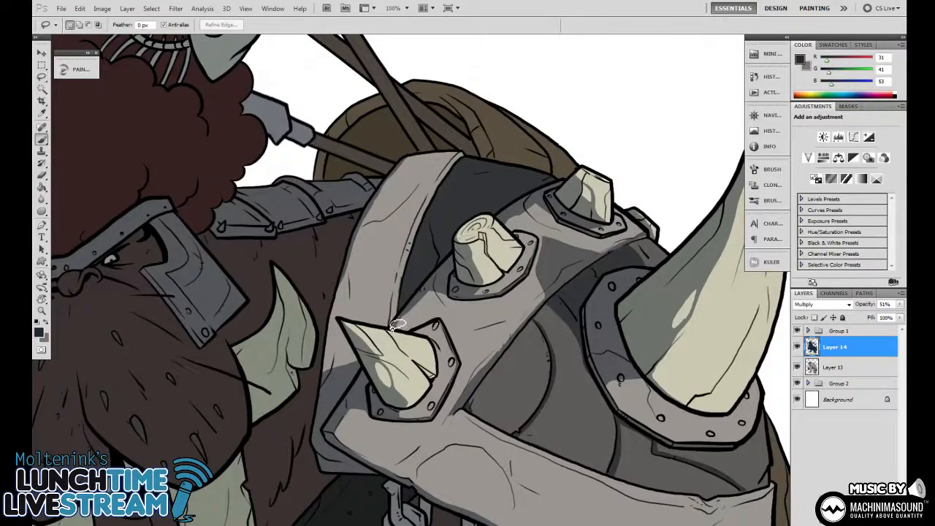
{"action": "left_click_drag", "start_coordinate": [483, 238], "coordinate": [468, 241]}
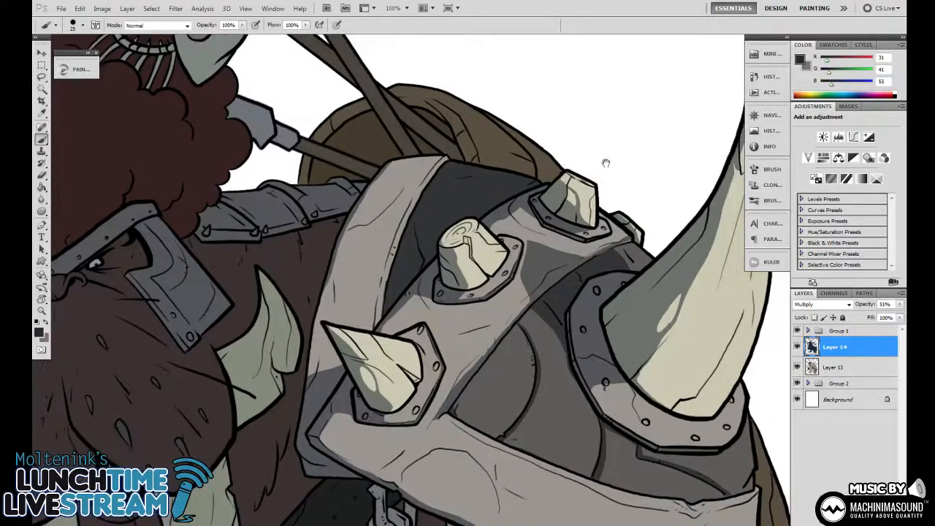
{"action": "mouse_move", "coordinate": [383, 310]}
{"action": "left_mouse_down"}
{"action": "mouse_move", "coordinate": [376, 325]}
{"action": "mouse_move", "coordinate": [406, 220]}
{"action": "left_mouse_up"}
{"action": "left_click_drag", "start_coordinate": [425, 185], "coordinate": [444, 161]}
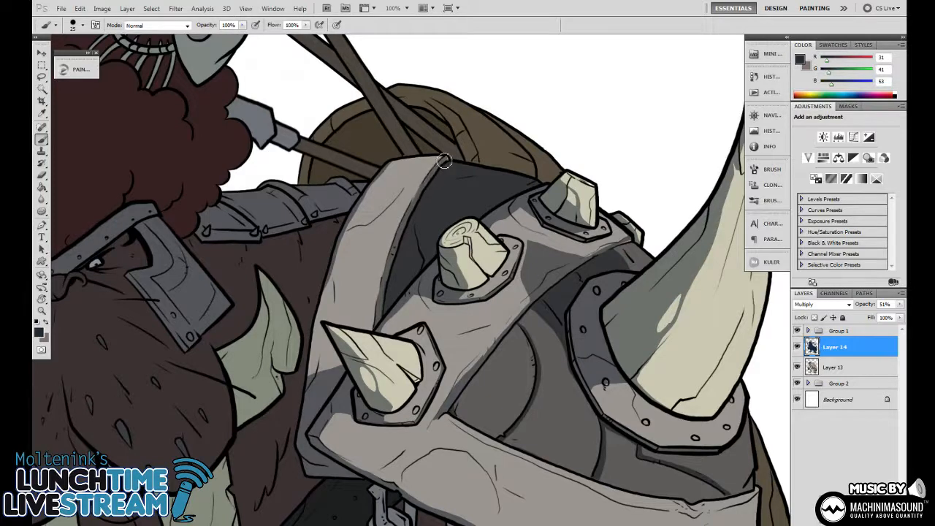
Lasso and cut out a small sliver of shadow at the upright rim's outer edge beside the lowest spike
{"action": "mouse_move", "coordinate": [386, 372]}
{"action": "left_mouse_down"}
{"action": "mouse_move", "coordinate": [403, 375]}
{"action": "mouse_move", "coordinate": [443, 303]}
{"action": "left_mouse_up"}
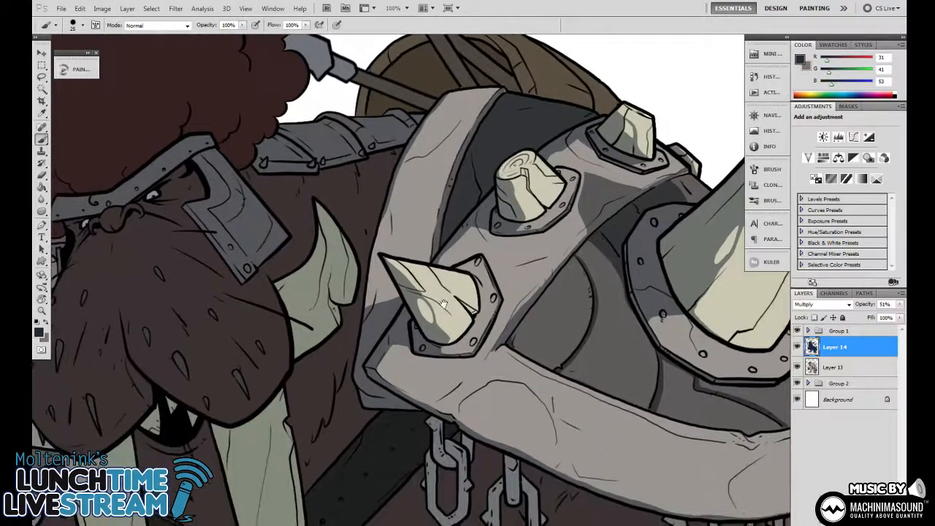
{"action": "key", "text": "l"}
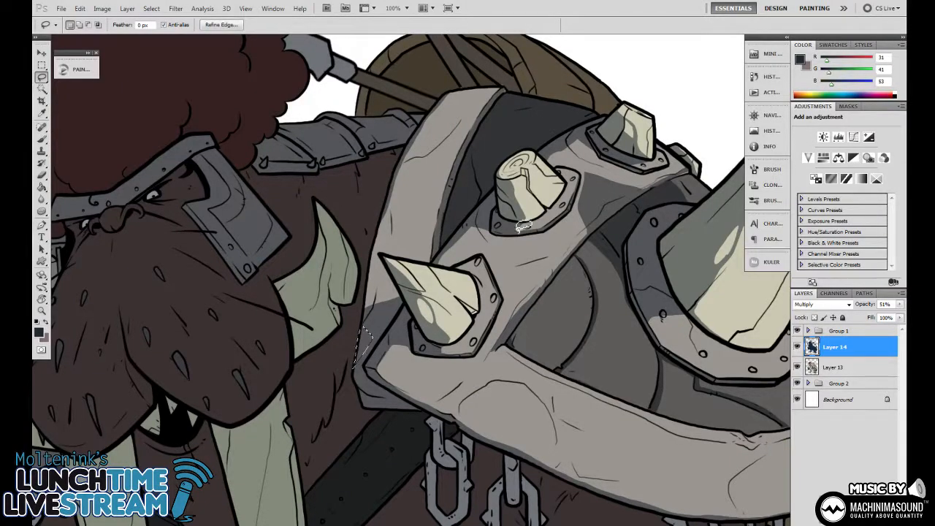
{"action": "key", "text": "ctrl+minus"}
{"action": "key", "text": "ctrl+minus"}
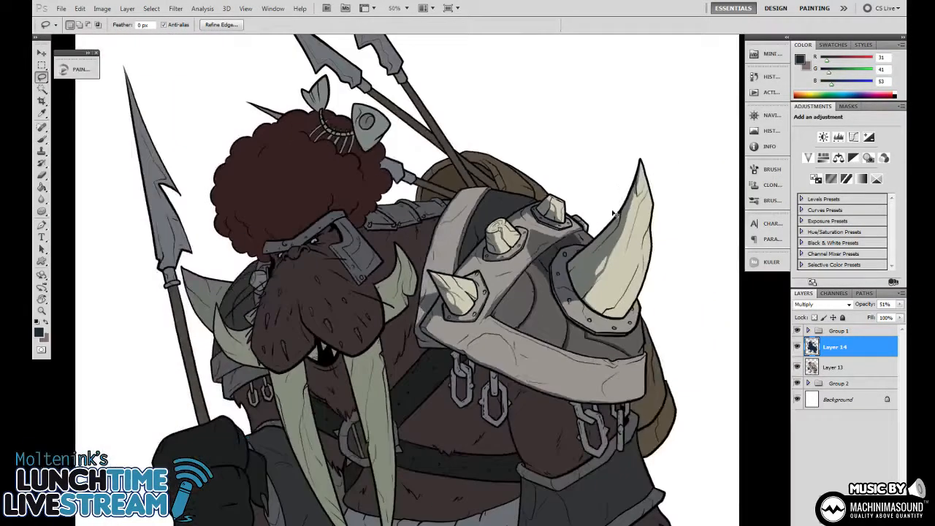
{"action": "key", "text": "ctrl+minus"}
Lasso and delete the shadow over the dark panel between the upright rim and the spiked band, leaving shade behind the middle spike
{"action": "key", "text": "ctrl+plus"}
{"action": "key", "text": "ctrl+plus"}
{"action": "key", "text": "ctrl+plus"}
{"action": "key", "text": "ctrl+plus"}
{"action": "key", "text": "ctrl+plus"}
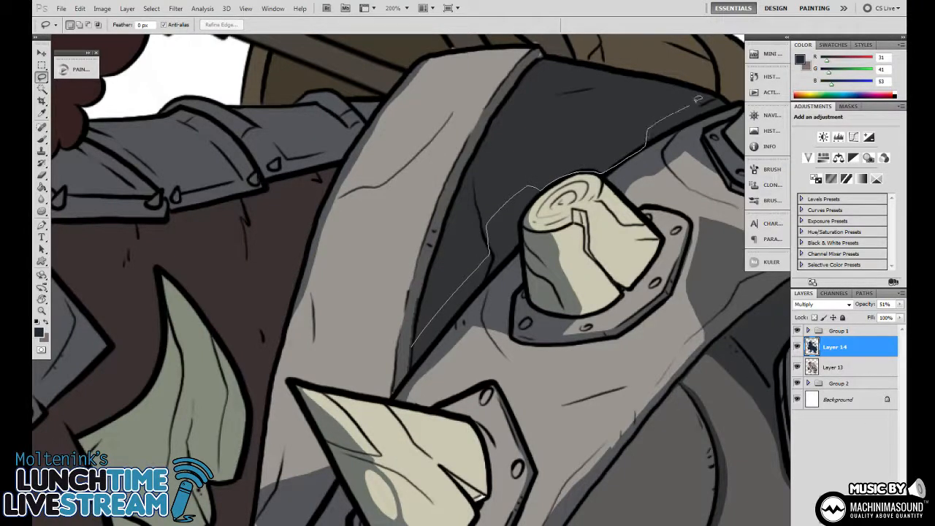
{"action": "left_click_drag", "start_coordinate": [699, 88], "coordinate": [587, 56]}
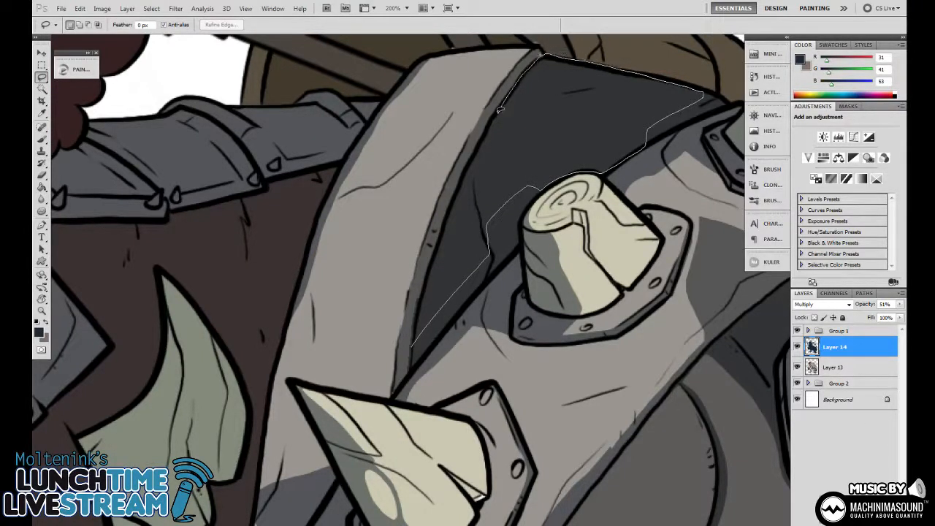
{"action": "left_click_drag", "start_coordinate": [423, 291], "coordinate": [412, 345]}
{"action": "mouse_move", "coordinate": [616, 307]}
{"action": "left_mouse_down"}
{"action": "mouse_move", "coordinate": [501, 406]}
{"action": "mouse_move", "coordinate": [457, 429]}
{"action": "left_mouse_up"}
{"action": "key", "text": "Delete"}
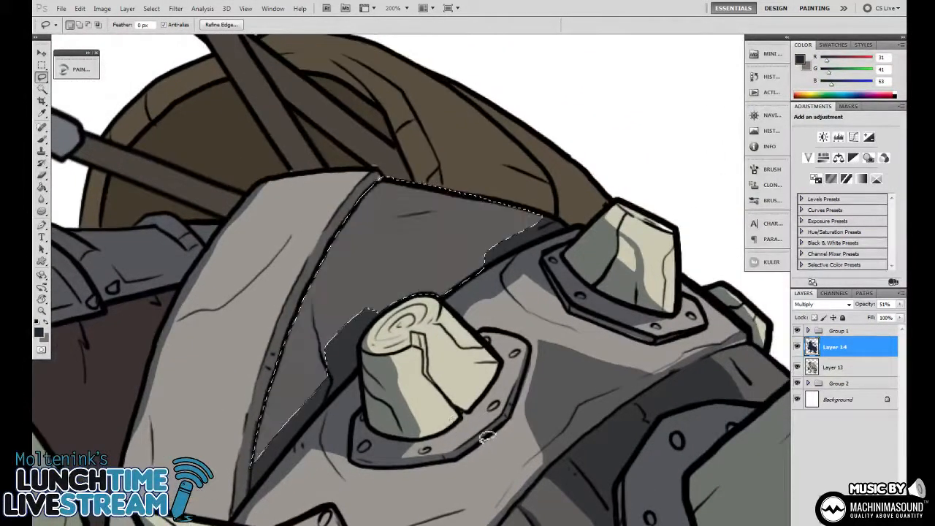
{"action": "key", "text": "ctrl+d"}
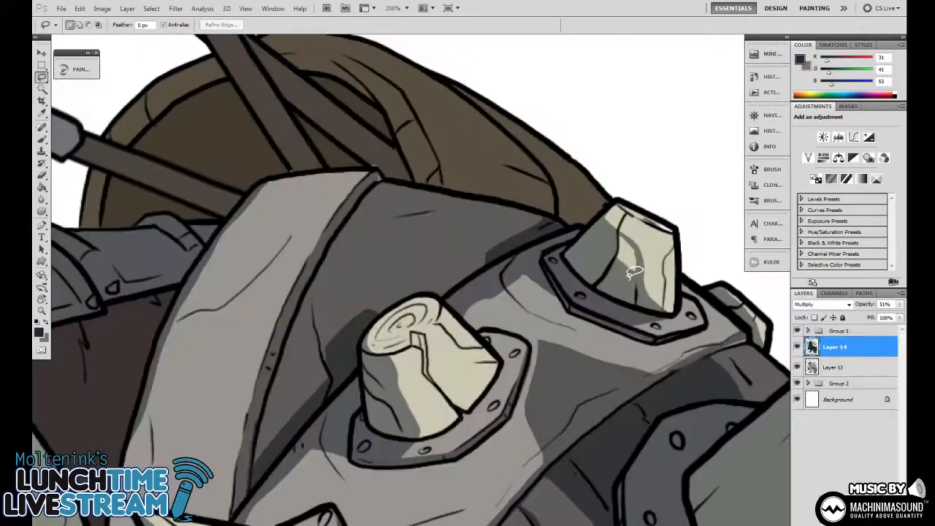
Lasso and delete the shadow over the outer side of the brown container behind the shoulder, including the narrow section beside the upper spike
{"action": "scroll", "coordinate": [646, 218], "scroll_direction": "up", "scroll_amount": 4}
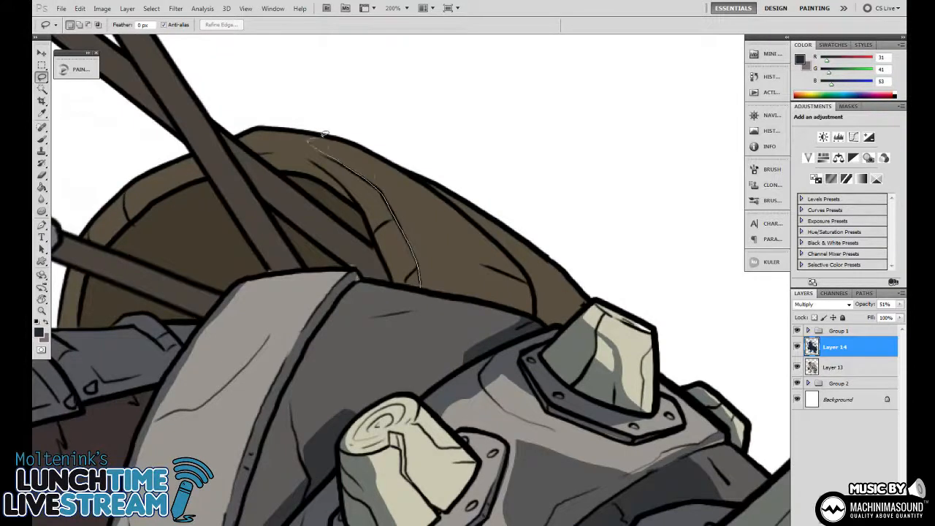
{"action": "mouse_move", "coordinate": [324, 134]}
{"action": "left_mouse_down"}
{"action": "mouse_move", "coordinate": [377, 149]}
{"action": "mouse_move", "coordinate": [443, 181]}
{"action": "left_mouse_up"}
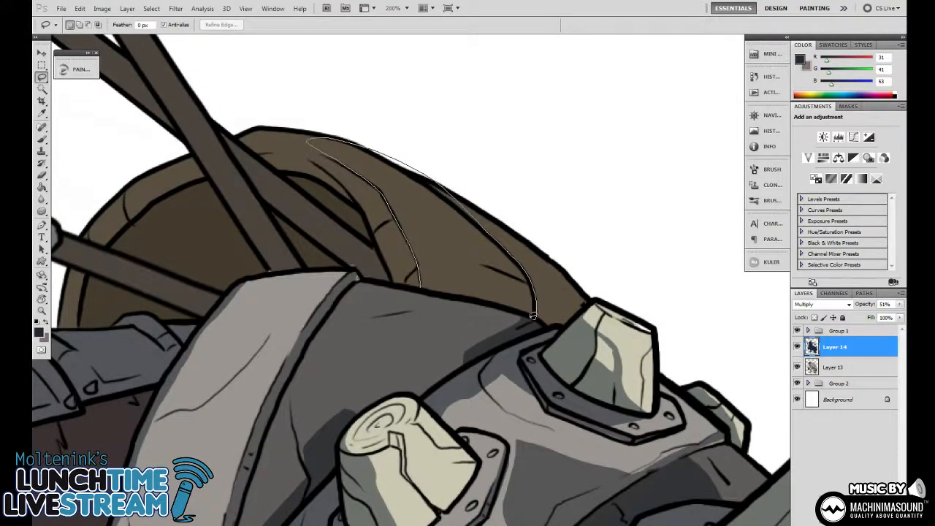
{"action": "left_click_drag", "start_coordinate": [532, 316], "coordinate": [532, 316]}
{"action": "scroll", "coordinate": [467, 217], "scroll_direction": "right", "scroll_amount": 3}
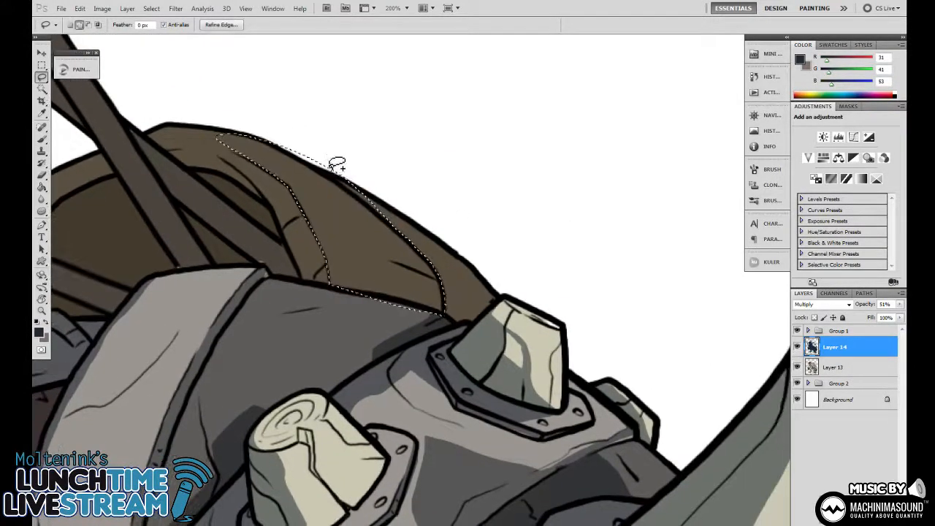
{"action": "mouse_move", "coordinate": [331, 164]}
{"action": "left_mouse_down"}
{"action": "mouse_move", "coordinate": [451, 319]}
{"action": "mouse_move", "coordinate": [473, 319]}
{"action": "mouse_move", "coordinate": [503, 292]}
{"action": "mouse_move", "coordinate": [490, 228]}
{"action": "mouse_move", "coordinate": [390, 146]}
{"action": "left_mouse_up"}
{"action": "key", "text": "Delete"}
{"action": "key", "text": "ctrl+d"}
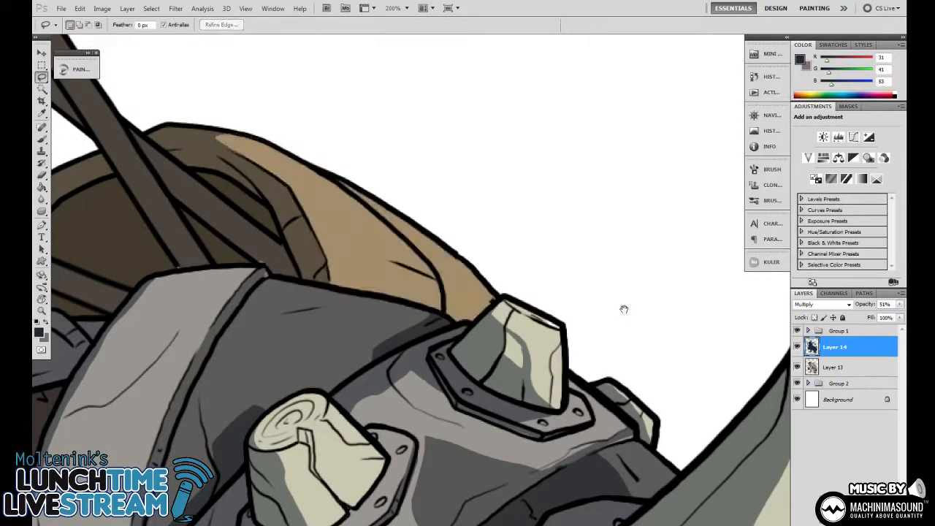
Cut a thin highlight out of the shadow along the top edge of the brown container beside the spear shafts
{"action": "left_click_drag", "start_coordinate": [623, 309], "coordinate": [820, 382]}
{"action": "left_click_drag", "start_coordinate": [525, 232], "coordinate": [588, 253]}
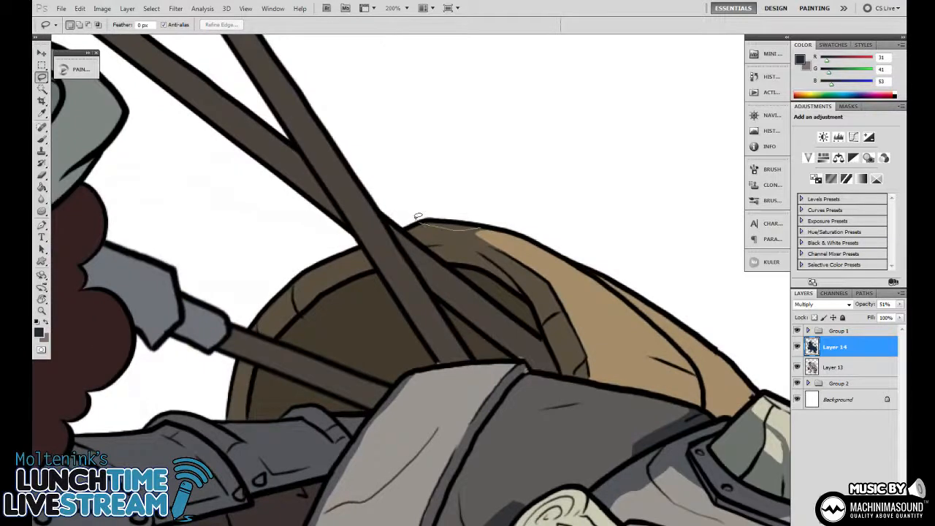
{"action": "mouse_move", "coordinate": [417, 217]}
{"action": "left_mouse_down"}
{"action": "mouse_move", "coordinate": [453, 206]}
{"action": "mouse_move", "coordinate": [438, 222]}
{"action": "left_mouse_up"}
{"action": "key", "text": "Delete"}
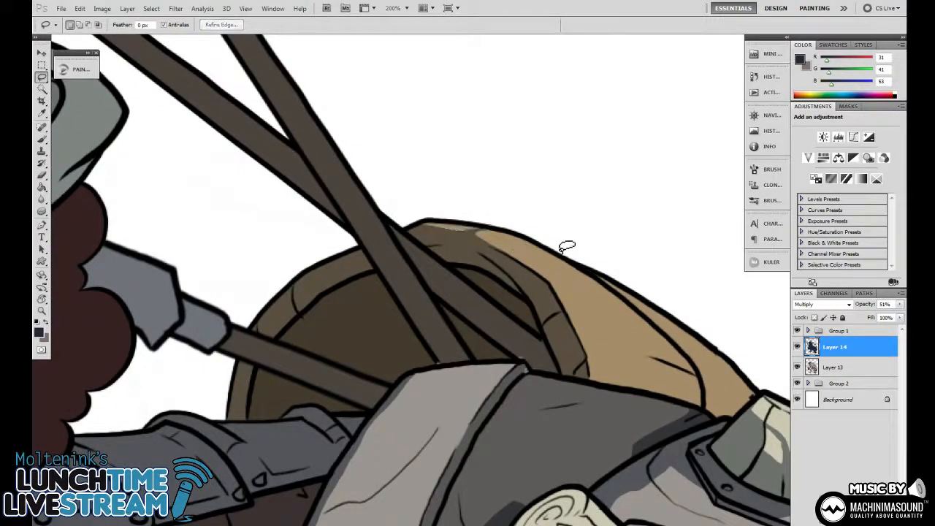
Lasso and delete the shadow along the outer side of the front spear's shaft, from its socket down to the shoulder armour
{"action": "left_click_drag", "start_coordinate": [567, 247], "coordinate": [553, 183]}
{"action": "left_click_drag", "start_coordinate": [492, 206], "coordinate": [574, 309]}
{"action": "left_click_drag", "start_coordinate": [505, 237], "coordinate": [523, 316]}
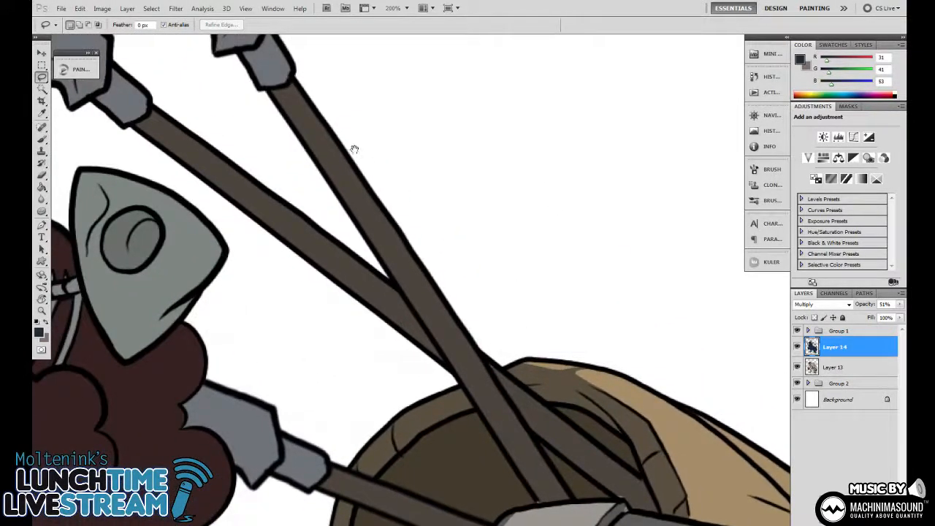
{"action": "left_click_drag", "start_coordinate": [354, 149], "coordinate": [340, 124]}
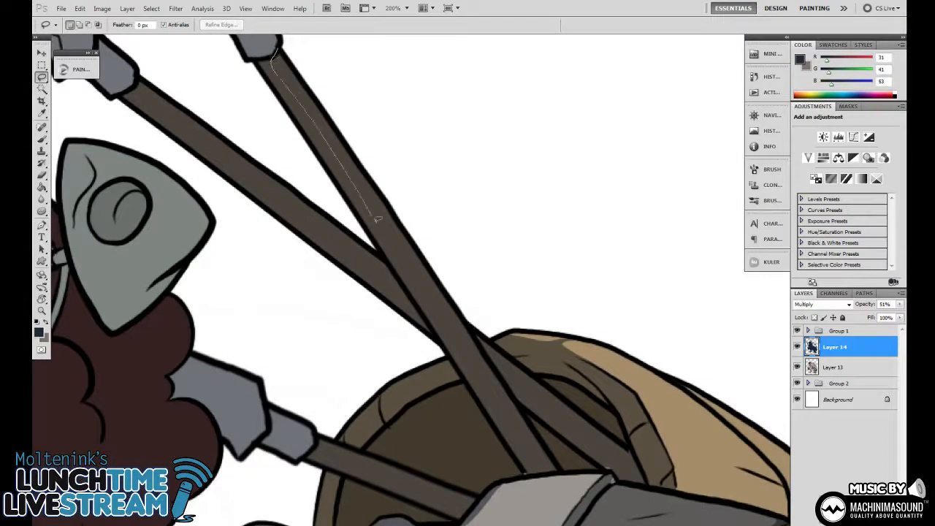
{"action": "left_click_drag", "start_coordinate": [436, 303], "coordinate": [532, 457]}
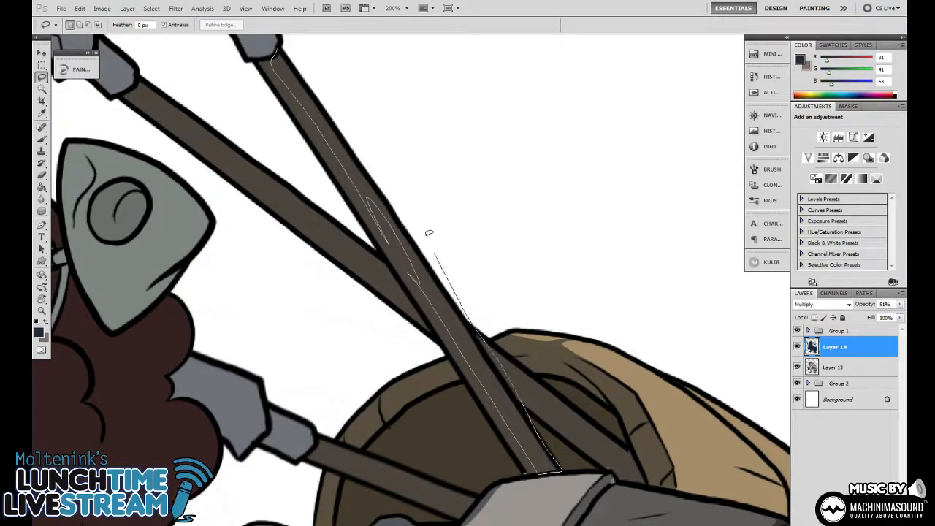
{"action": "left_click_drag", "start_coordinate": [429, 232], "coordinate": [438, 177]}
{"action": "mouse_move", "coordinate": [517, 374]}
{"action": "left_mouse_down"}
{"action": "mouse_move", "coordinate": [397, 261]}
{"action": "mouse_move", "coordinate": [431, 351]}
{"action": "mouse_move", "coordinate": [402, 223]}
{"action": "mouse_move", "coordinate": [332, 197]}
{"action": "left_mouse_up"}
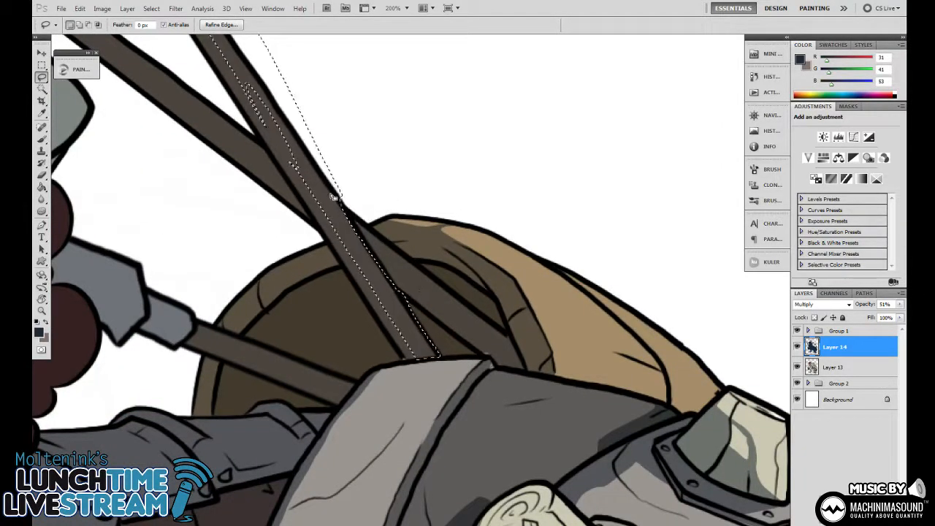
{"action": "scroll", "coordinate": [484, 246], "scroll_direction": "down", "scroll_amount": 1}
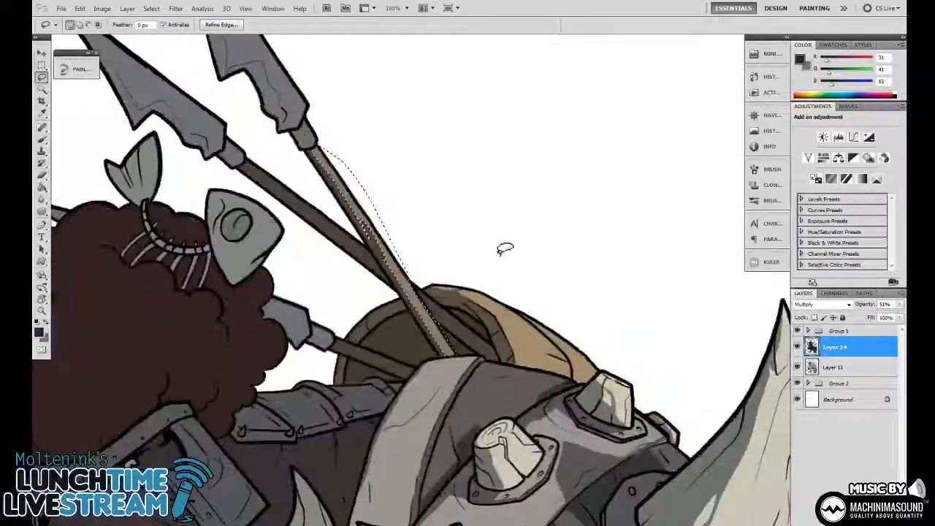
{"action": "key", "text": "ctrl+d"}
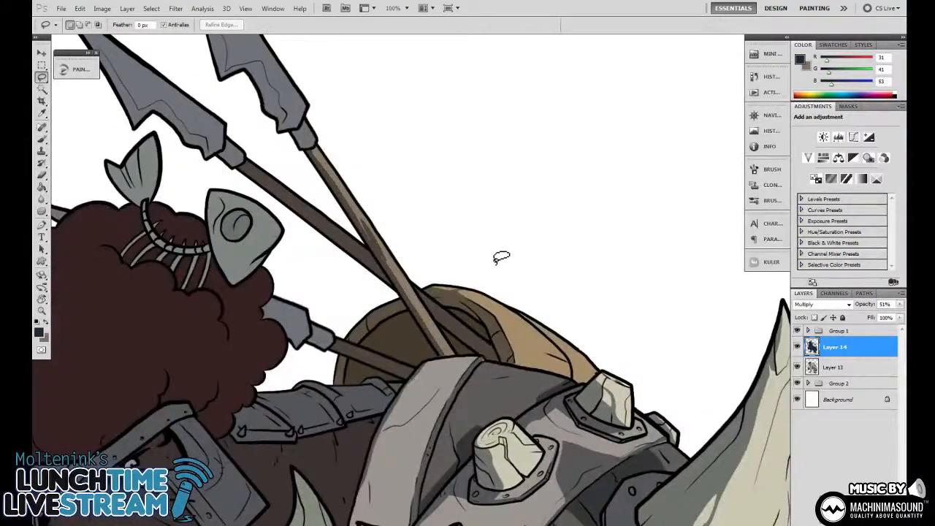
Cut a thin highlight out of the shadow on the rear spear's shaft where it enters the brown container
{"action": "scroll", "coordinate": [503, 202], "scroll_direction": "down", "scroll_amount": 3}
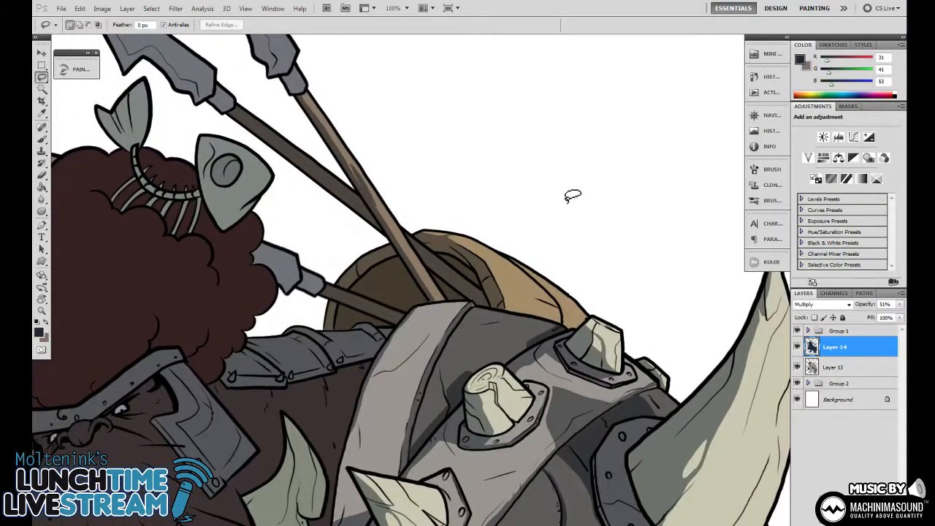
{"action": "key", "text": "r"}
{"action": "left_click_drag", "start_coordinate": [578, 200], "coordinate": [574, 309]}
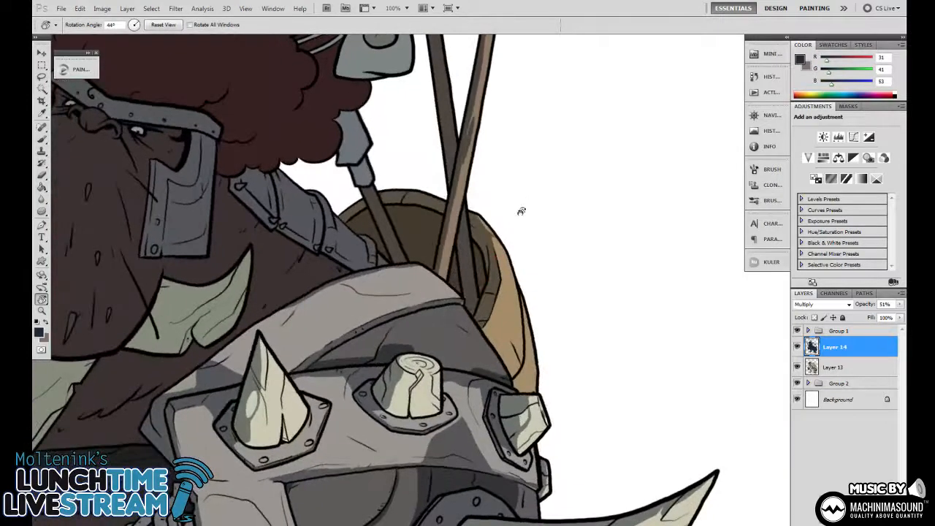
{"action": "key", "text": "l"}
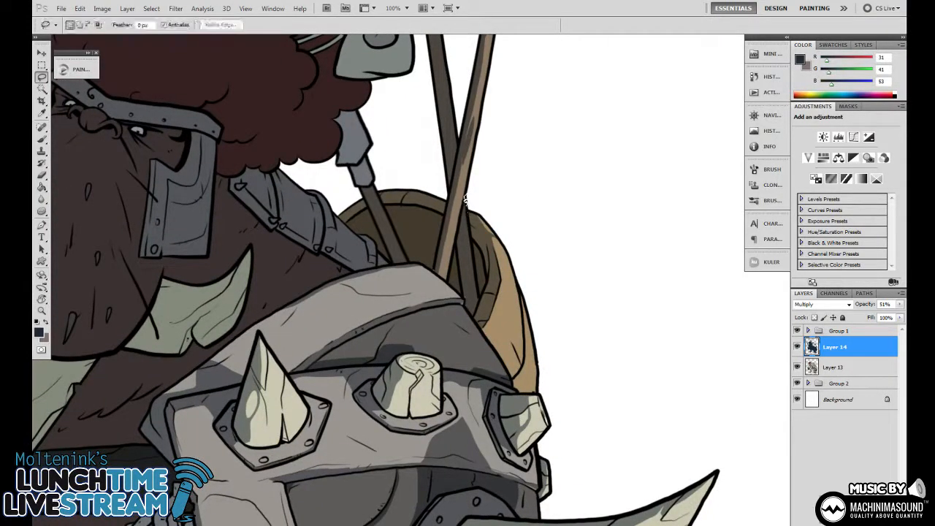
{"action": "left_click_drag", "start_coordinate": [461, 219], "coordinate": [469, 272]}
{"action": "left_click_drag", "start_coordinate": [466, 213], "coordinate": [465, 206]}
{"action": "key", "text": "Delete"}
{"action": "key", "text": "ctrl+d"}
Lasso and delete the shadow along the outer side of the rear spear's shaft between its socket and the crossing point
{"action": "scroll", "coordinate": [523, 207], "scroll_direction": "up", "scroll_amount": 5}
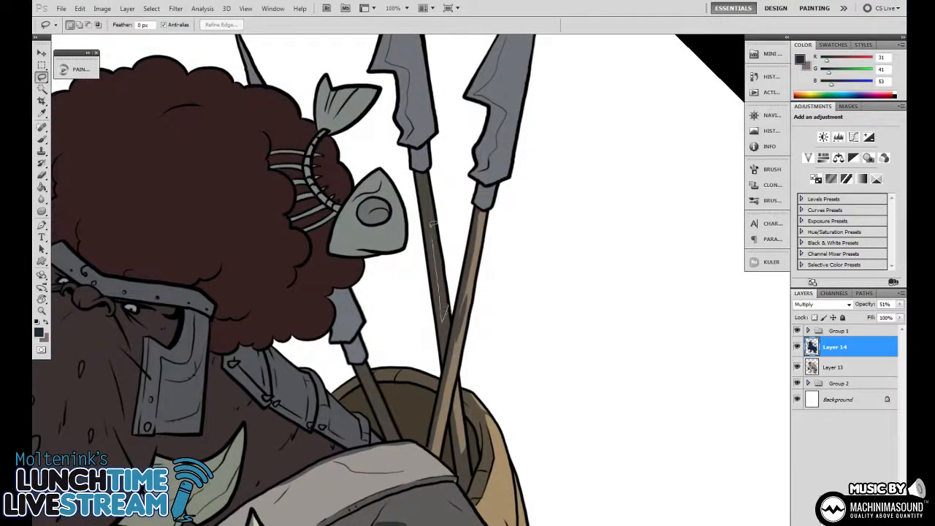
{"action": "left_click_drag", "start_coordinate": [431, 164], "coordinate": [428, 170]}
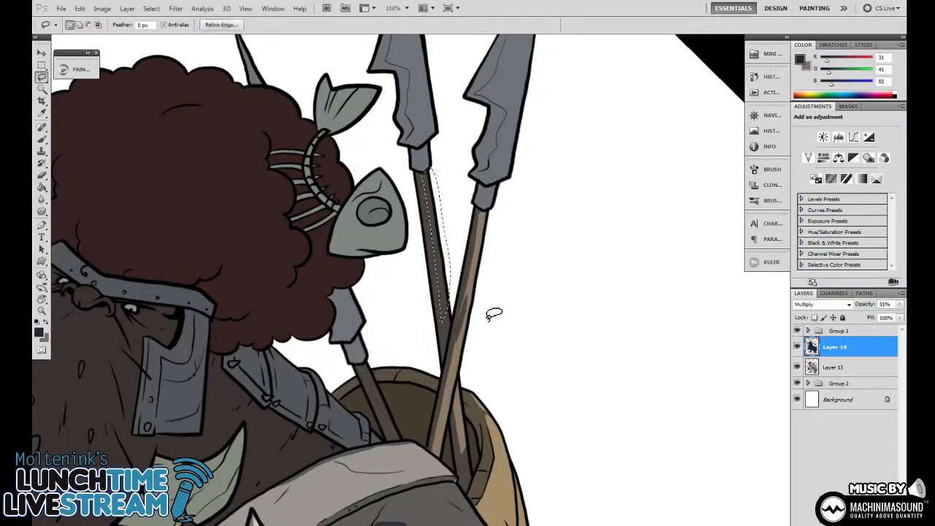
{"action": "key", "text": "Delete"}
{"action": "key", "text": "ctrl+d"}
Cut the lit areas out of the shadow on the rear spear's socket and blade, leaving shade along the notched edge
{"action": "scroll", "coordinate": [511, 322], "scroll_direction": "up", "scroll_amount": 4}
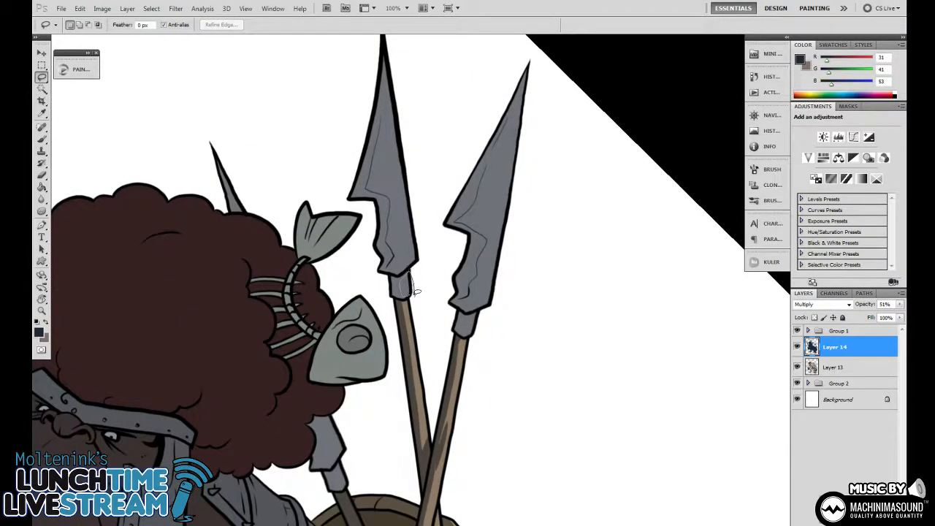
{"action": "left_click_drag", "start_coordinate": [414, 294], "coordinate": [415, 295]}
{"action": "key", "text": "Delete"}
{"action": "key", "text": "ctrl+d"}
{"action": "mouse_move", "coordinate": [385, 45]}
{"action": "left_mouse_down"}
{"action": "mouse_move", "coordinate": [431, 217]}
{"action": "mouse_move", "coordinate": [380, 195]}
{"action": "left_mouse_up"}
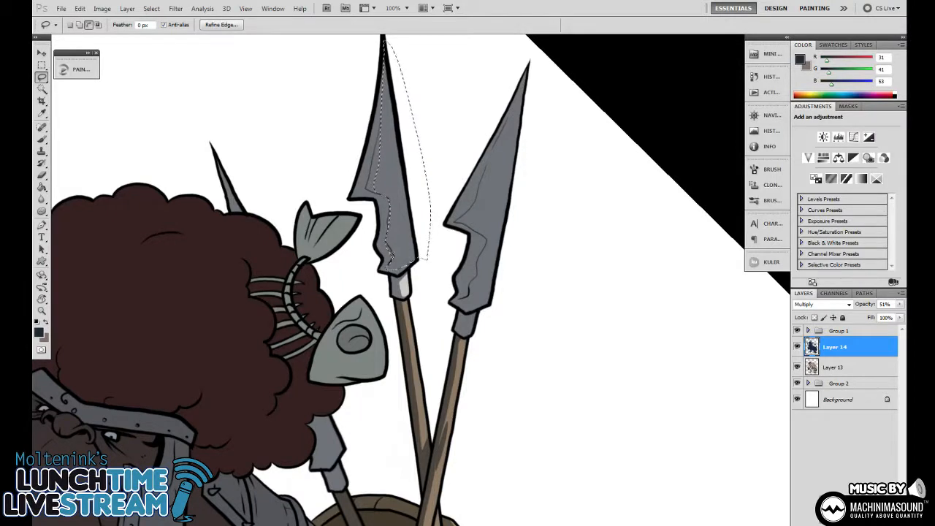
{"action": "key", "text": "alt"}
{"action": "key", "text": "Delete"}
{"action": "key", "text": "ctrl+d"}
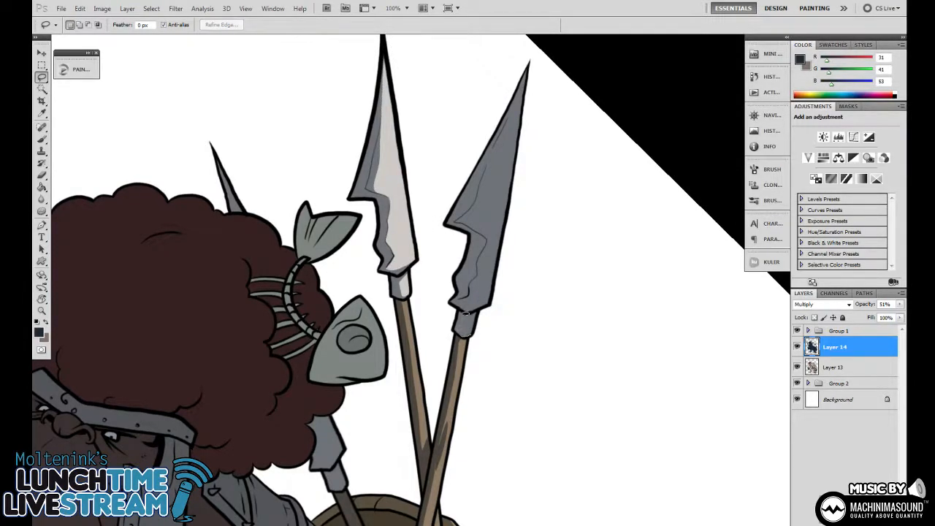
Cut the lit areas out of the shadow on the front spear's socket and blade, following the inner contour line
{"action": "mouse_move", "coordinate": [477, 314]}
{"action": "left_mouse_down"}
{"action": "mouse_move", "coordinate": [478, 343]}
{"action": "mouse_move", "coordinate": [461, 310]}
{"action": "left_mouse_up"}
{"action": "key", "text": "Delete"}
{"action": "key", "text": "ctrl+d"}
{"action": "mouse_move", "coordinate": [483, 182]}
{"action": "left_mouse_down"}
{"action": "mouse_move", "coordinate": [544, 50]}
{"action": "mouse_move", "coordinate": [529, 307]}
{"action": "left_mouse_up"}
Straighten the canvas rotation to 0° and set the shadow layer's opacity to 48%
{"action": "key", "text": "ctrl+minus"}
{"action": "key", "text": "ctrl+minus"}
{"action": "key", "text": "ctrl+minus"}
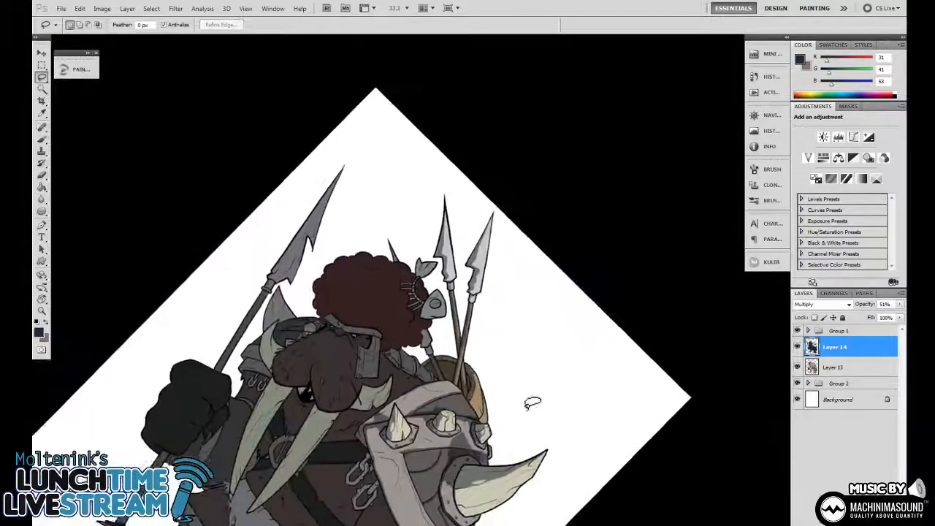
{"action": "key", "text": "r"}
{"action": "left_click_drag", "start_coordinate": [532, 404], "coordinate": [554, 244]}
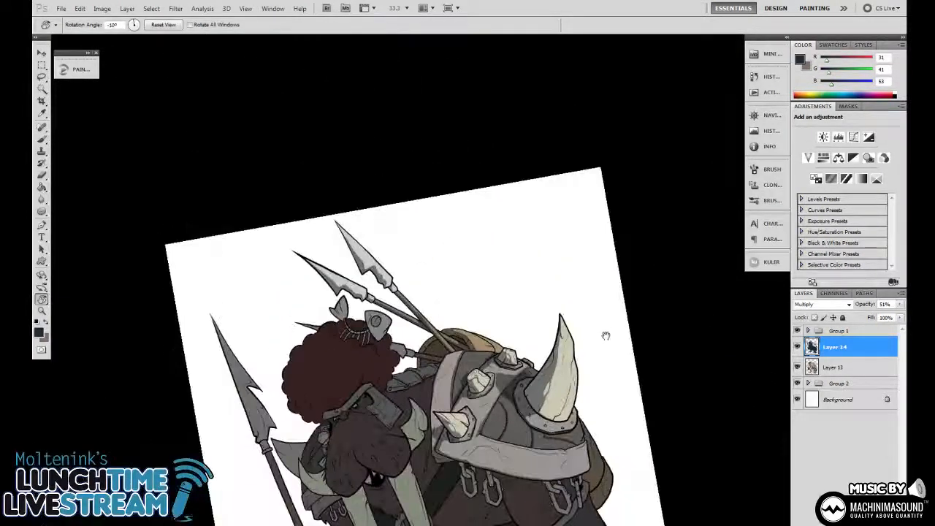
{"action": "left_click_drag", "start_coordinate": [605, 335], "coordinate": [587, 296]}
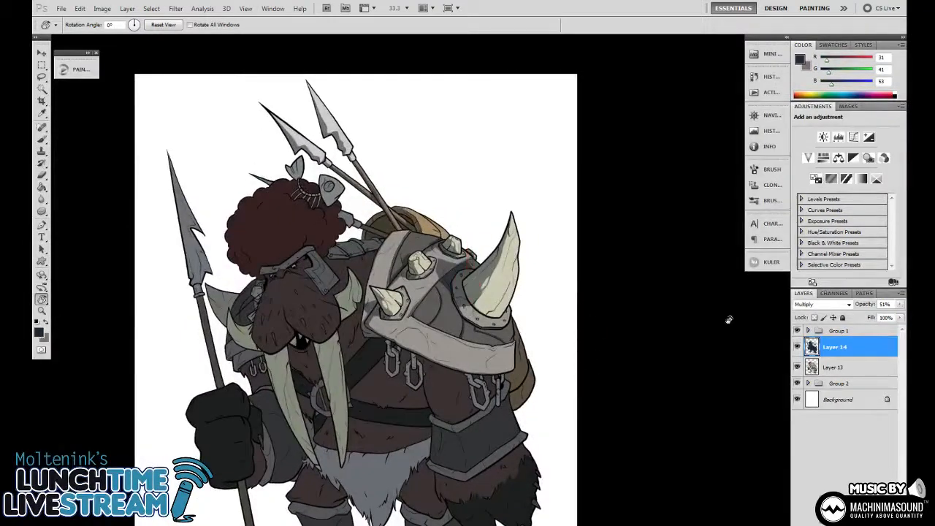
{"action": "key", "text": "9"}
{"action": "key", "text": "8"}
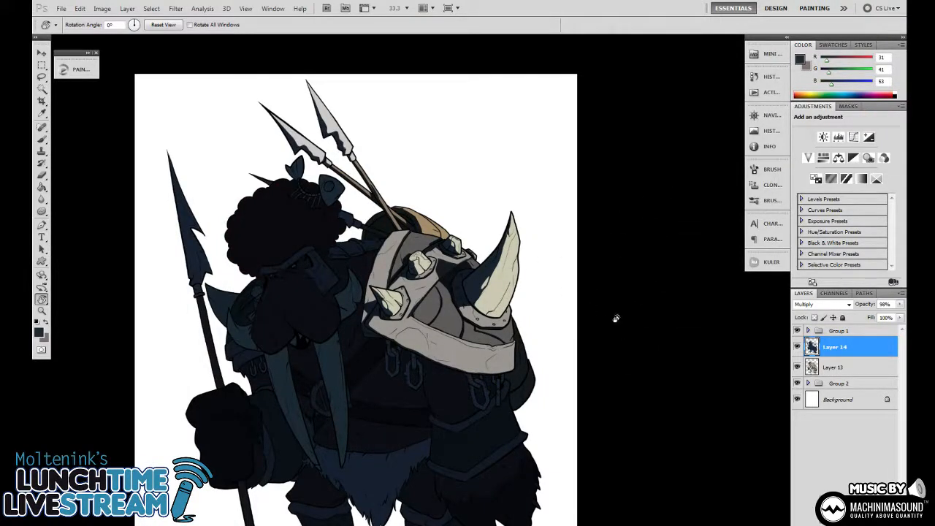
{"action": "left_click_drag", "start_coordinate": [874, 304], "coordinate": [875, 304]}
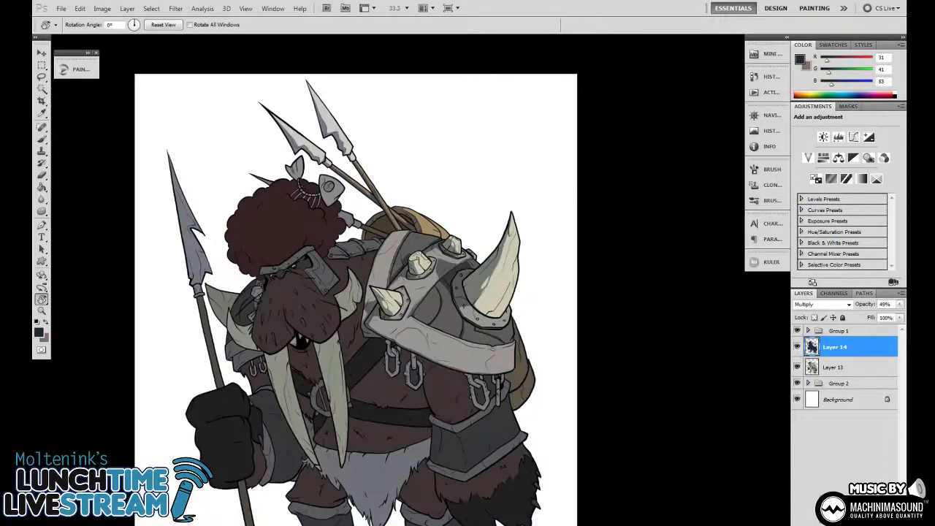
Lasso and delete the shadow over the outer part of the pale horn between the cheek and the shoulder armour
{"action": "key", "text": "ctrl+plus"}
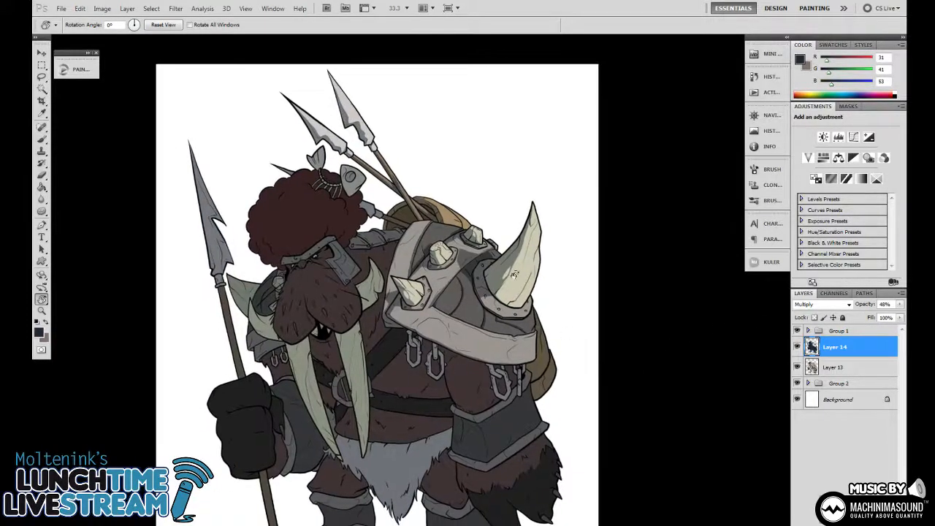
{"action": "key", "text": "ctrl+plus"}
{"action": "key", "text": "ctrl+plus"}
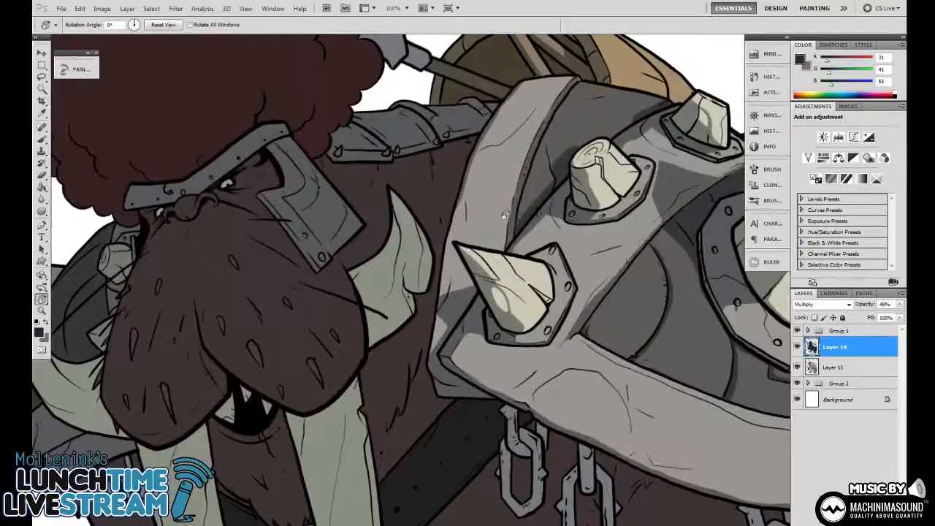
{"action": "key", "text": "l"}
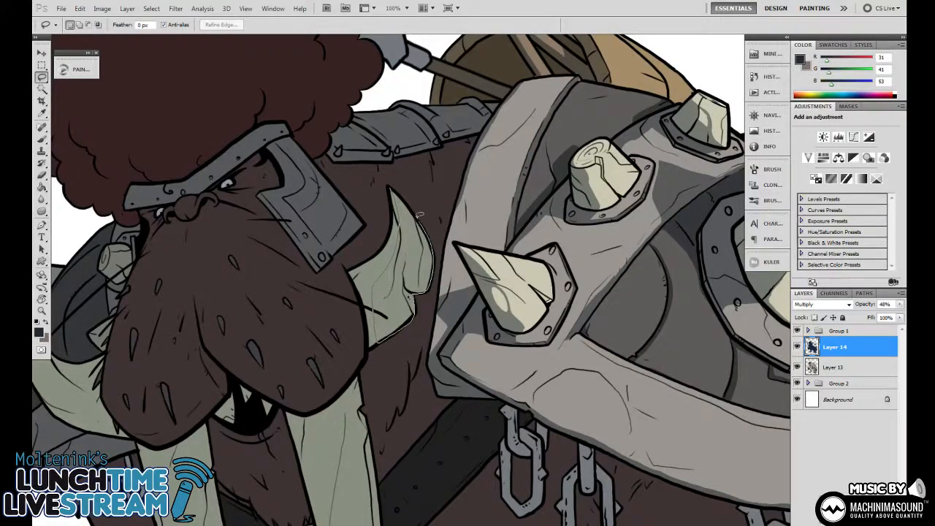
{"action": "left_click_drag", "start_coordinate": [398, 187], "coordinate": [398, 188]}
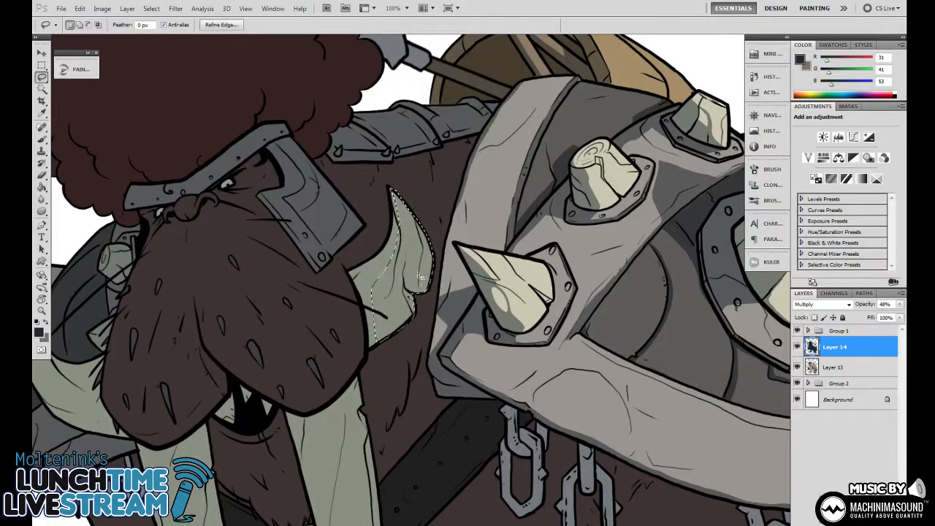
{"action": "key", "text": "Delete"}
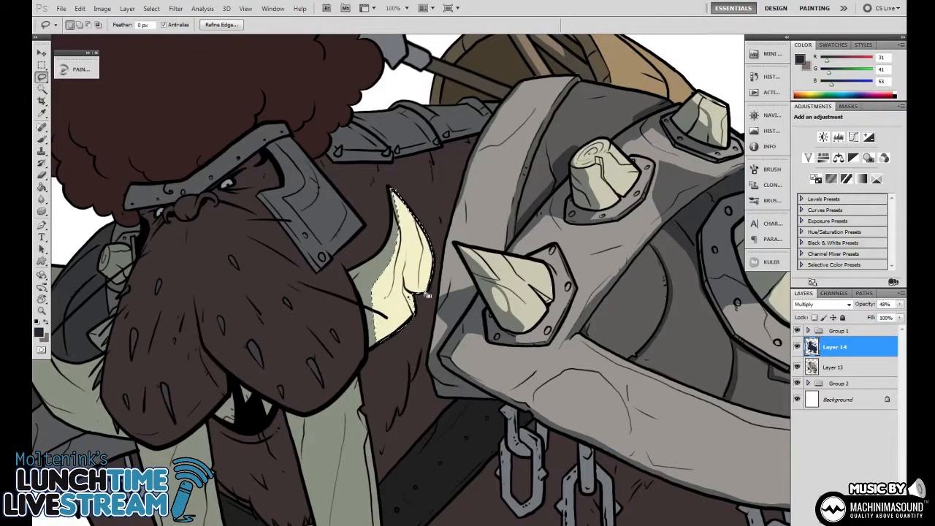
{"action": "key", "text": "ctrl+d"}
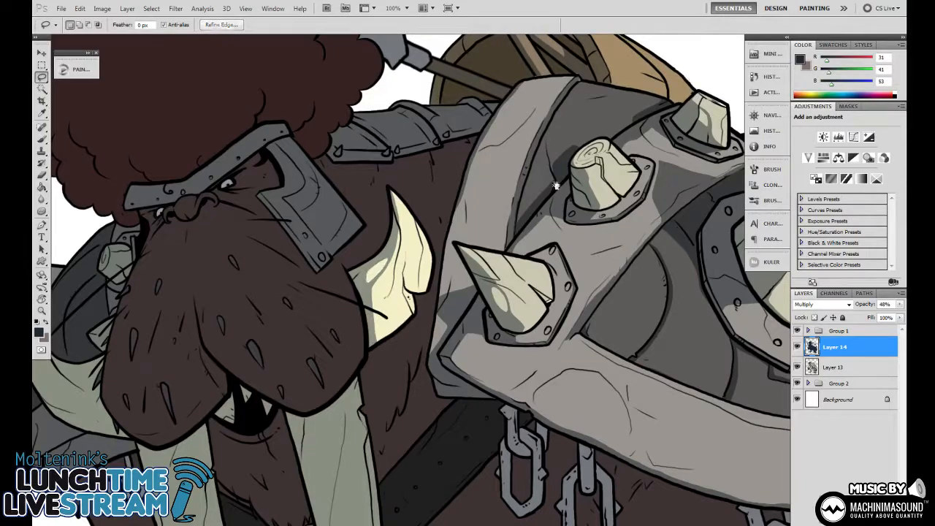
Lasso the helmet's cheek guard, subtract a small patch near its lower rivet, and delete the shadow inside the selection
{"action": "left_click_drag", "start_coordinate": [555, 185], "coordinate": [543, 242]}
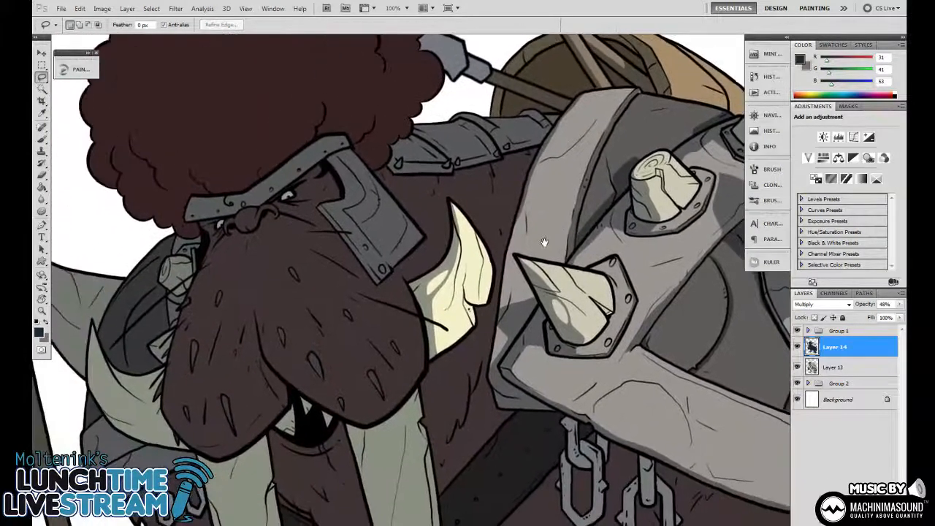
{"action": "left_click_drag", "start_coordinate": [359, 248], "coordinate": [342, 226]}
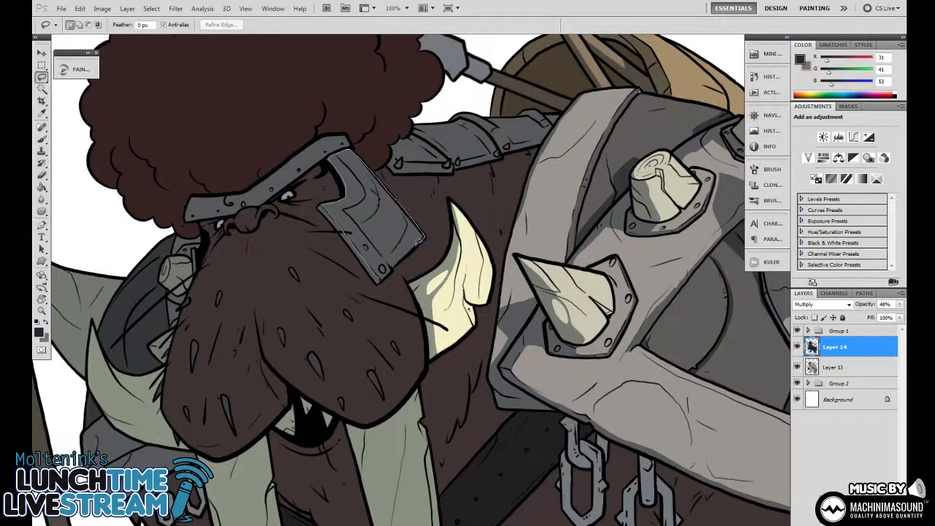
{"action": "left_click_drag", "start_coordinate": [392, 269], "coordinate": [398, 267]}
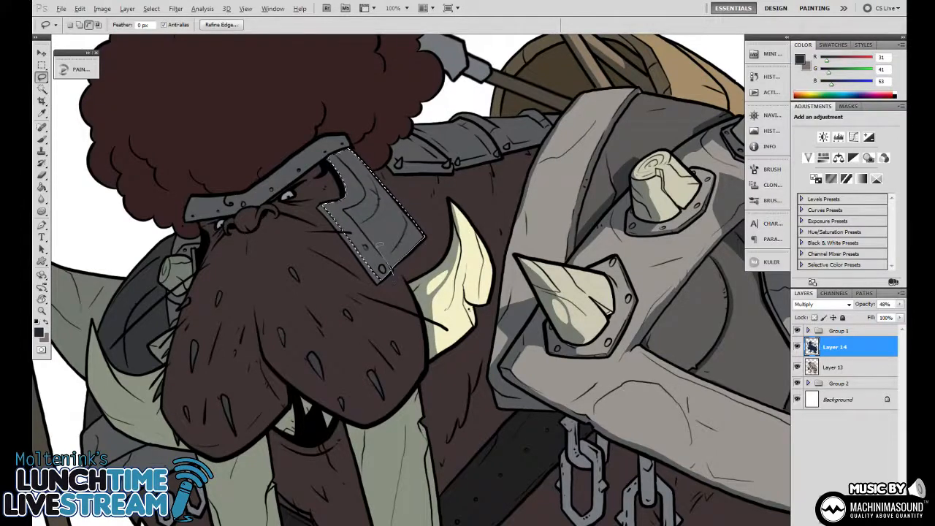
{"action": "key", "text": "Delete"}
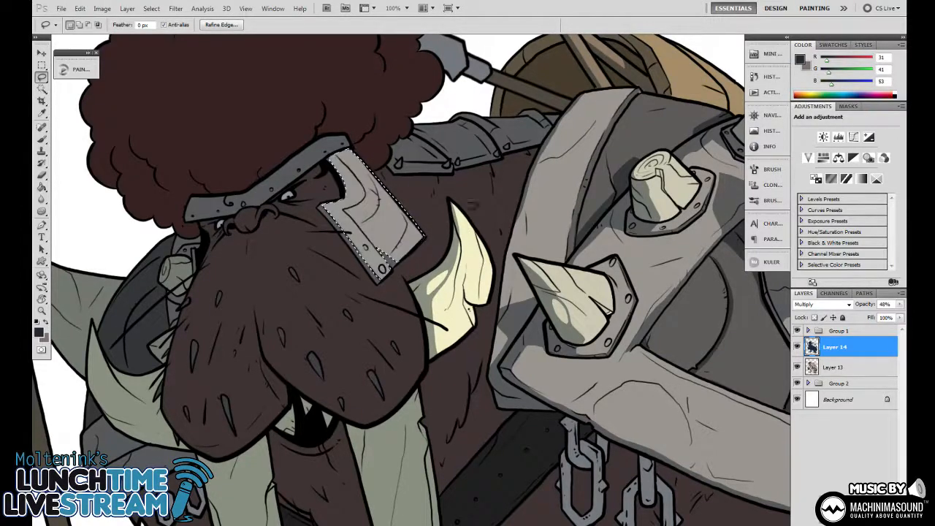
{"action": "key", "text": "ctrl+d"}
Lasso and delete the shadow over the muzzle's near half and nostril, leaving shade under the cheek guard and along the lower edge
{"action": "left_click_drag", "start_coordinate": [612, 118], "coordinate": [559, 169]}
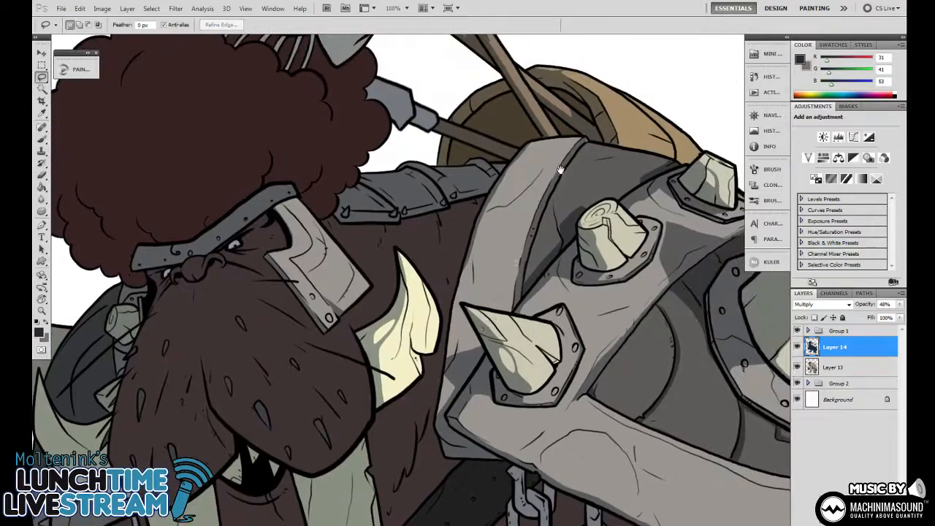
{"action": "mouse_move", "coordinate": [440, 357]}
{"action": "left_mouse_down"}
{"action": "mouse_move", "coordinate": [501, 333]}
{"action": "mouse_move", "coordinate": [577, 278]}
{"action": "mouse_move", "coordinate": [550, 276]}
{"action": "left_mouse_up"}
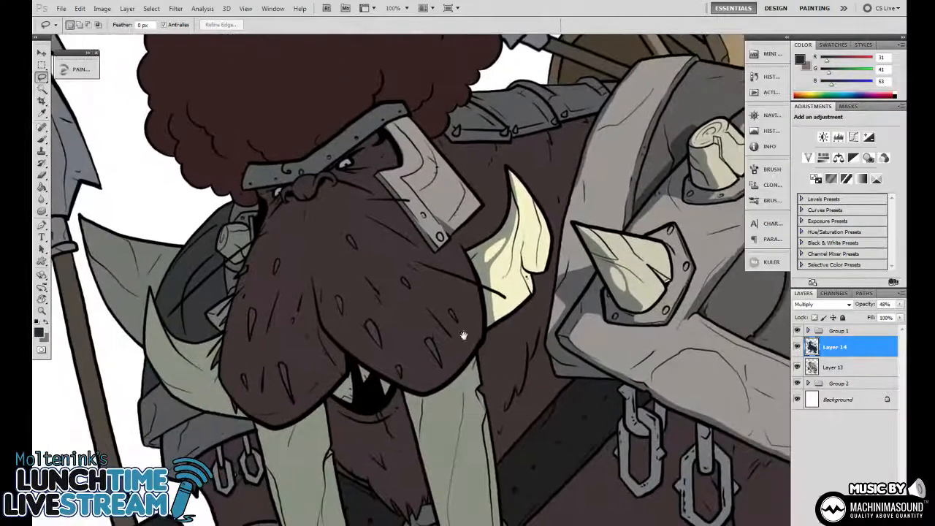
{"action": "left_click_drag", "start_coordinate": [444, 388], "coordinate": [421, 380]}
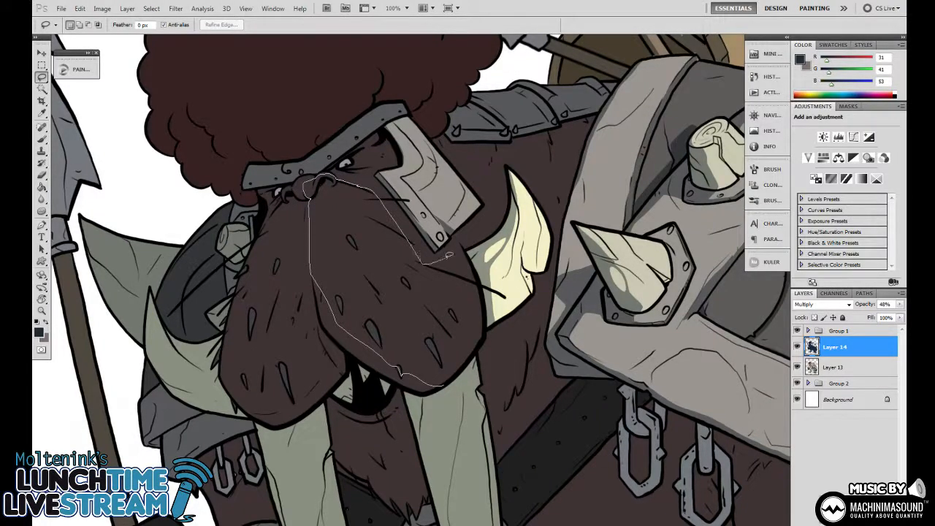
{"action": "left_click_drag", "start_coordinate": [481, 307], "coordinate": [476, 359]}
{"action": "key", "text": "Delete"}
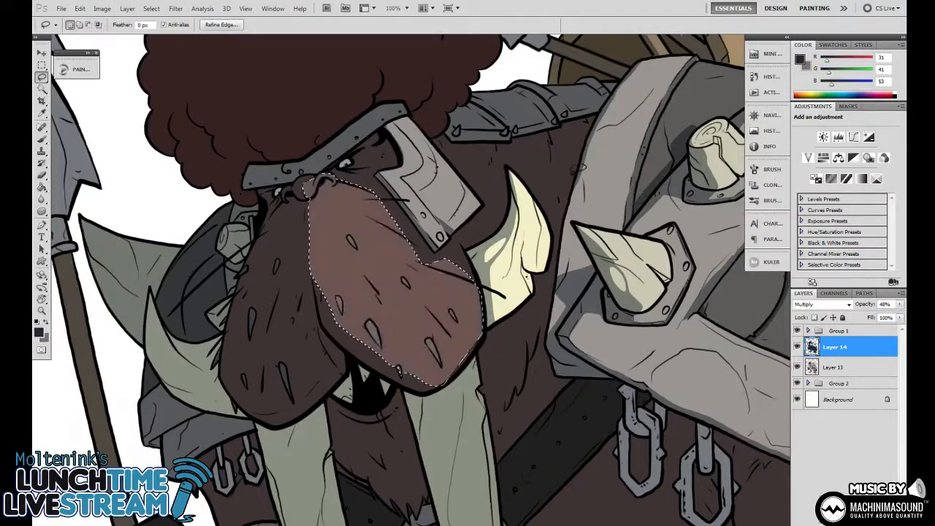
{"action": "key", "text": "ctrl+minus"}
{"action": "key", "text": "ctrl+plus"}
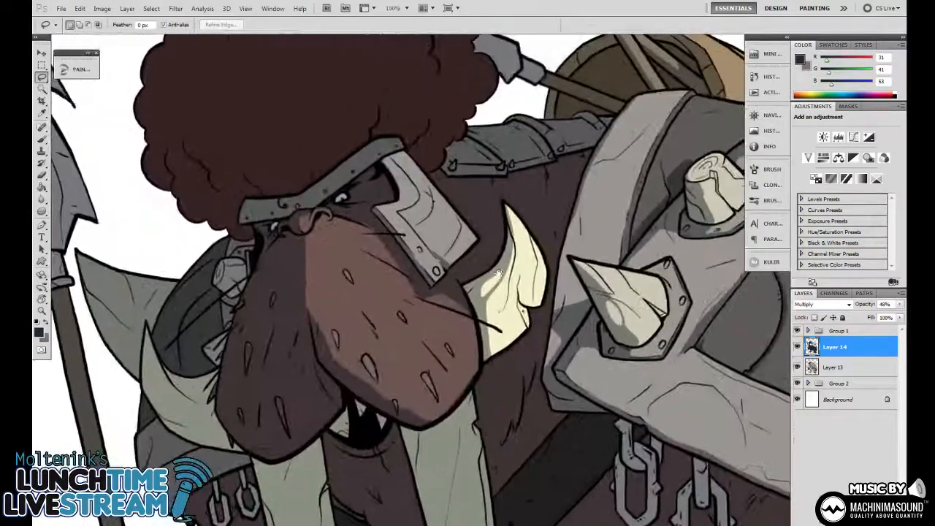
Lasso and delete the shadow from the small skin patches below and beside the near eye, inside the helmet opening
{"action": "mouse_move", "coordinate": [358, 219]}
{"action": "left_mouse_down"}
{"action": "mouse_move", "coordinate": [334, 215]}
{"action": "mouse_move", "coordinate": [365, 217]}
{"action": "mouse_move", "coordinate": [368, 209]}
{"action": "left_mouse_up"}
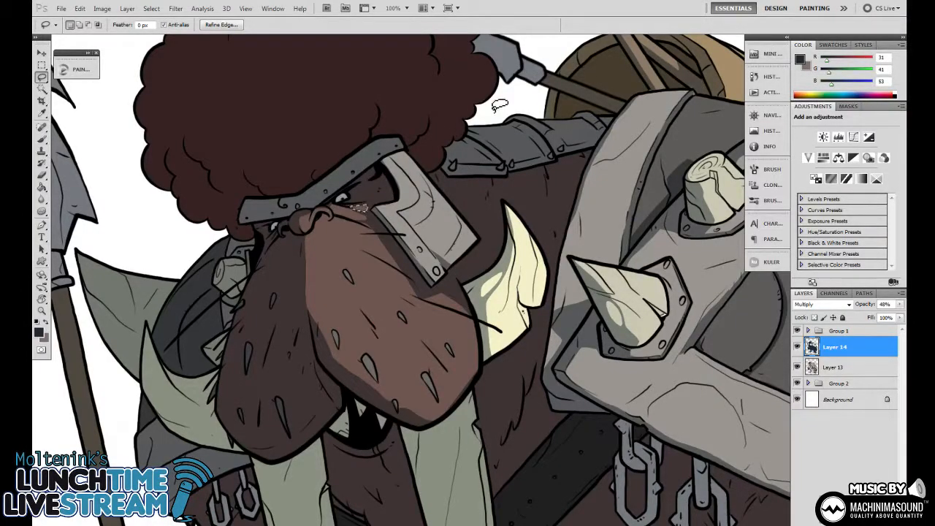
{"action": "key", "text": "ctrl+d"}
{"action": "key", "text": "ctrl+minus"}
{"action": "scroll", "coordinate": [351, 184], "scroll_direction": "up", "scroll_amount": 3}
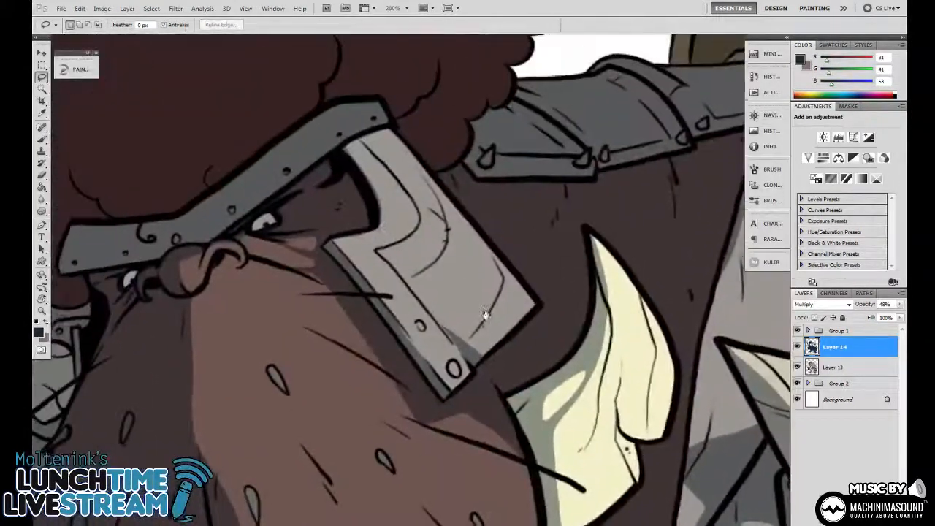
{"action": "mouse_move", "coordinate": [307, 228]}
{"action": "left_mouse_down"}
{"action": "mouse_move", "coordinate": [344, 230]}
{"action": "mouse_move", "coordinate": [357, 208]}
{"action": "mouse_move", "coordinate": [301, 198]}
{"action": "mouse_move", "coordinate": [293, 224]}
{"action": "left_mouse_up"}
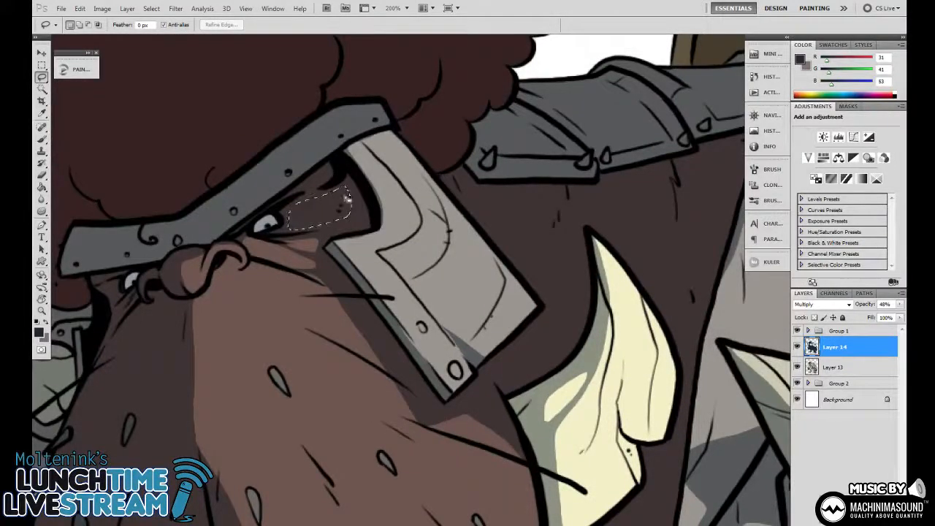
{"action": "key", "text": "Delete"}
{"action": "key", "text": "ctrl+d"}
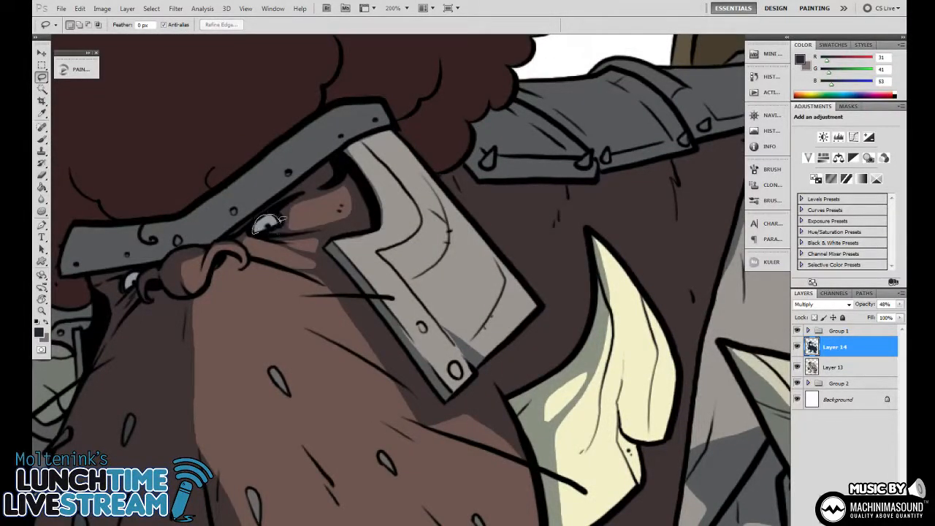
Lasso and delete the shadow over the upper part of the muzzle's far half, leaving shade along its lower and outer edges
{"action": "key", "text": "ctrl+minus"}
{"action": "key", "text": "ctrl+minus"}
{"action": "key", "text": "ctrl+minus"}
{"action": "key", "text": "ctrl+minus"}
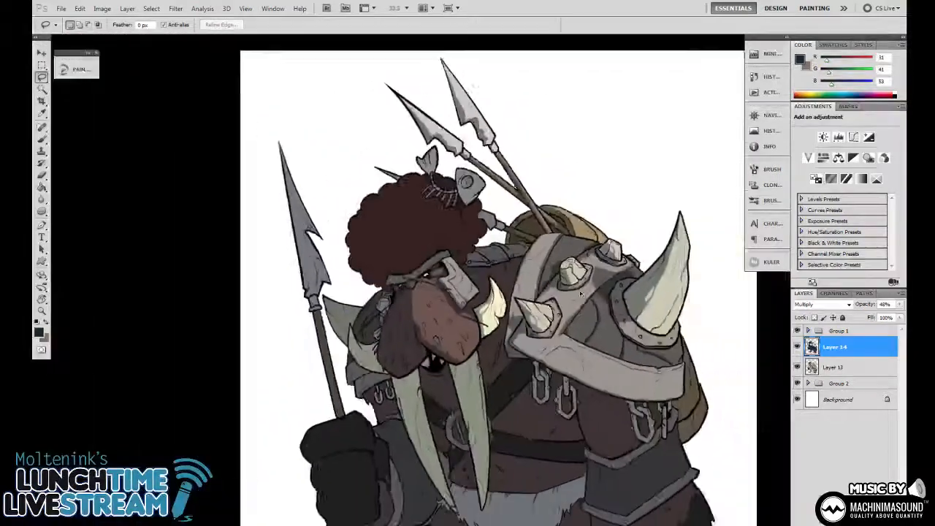
{"action": "key", "text": "ctrl+plus"}
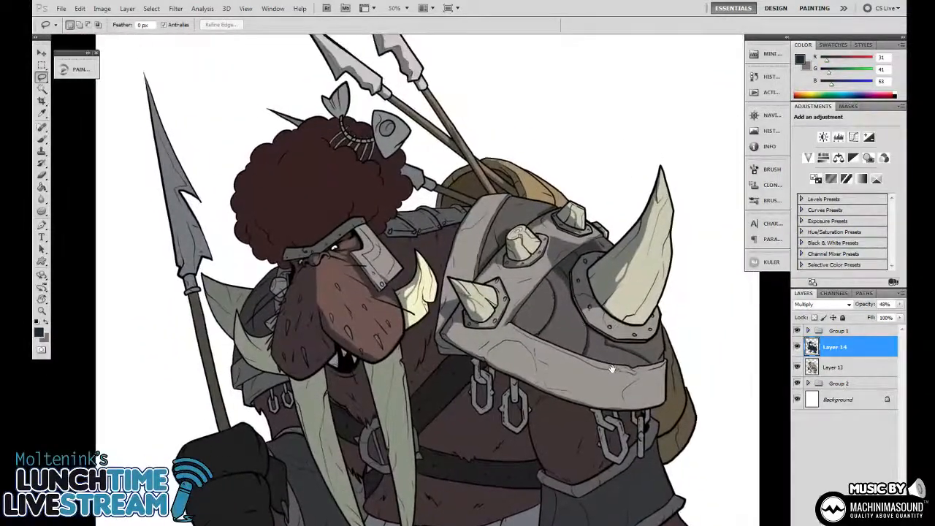
{"action": "left_click_drag", "start_coordinate": [612, 369], "coordinate": [687, 345]}
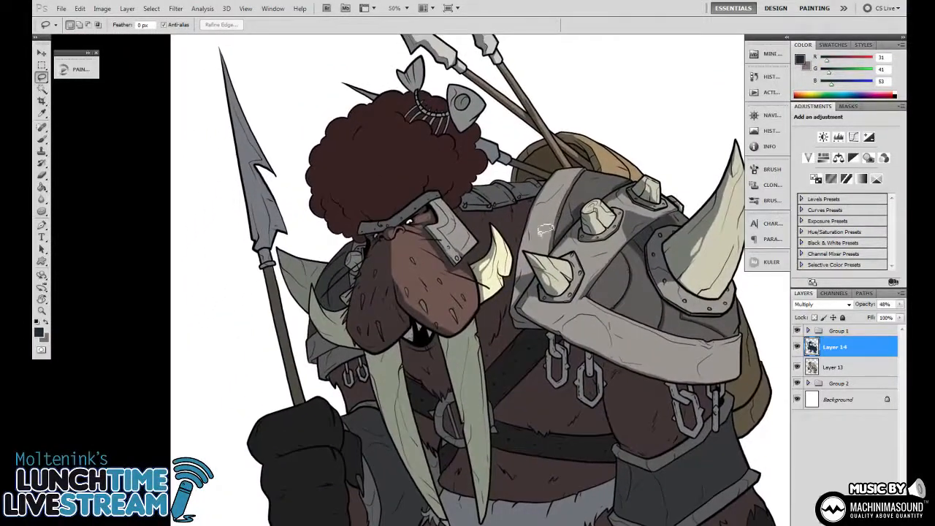
{"action": "key", "text": "ctrl+plus"}
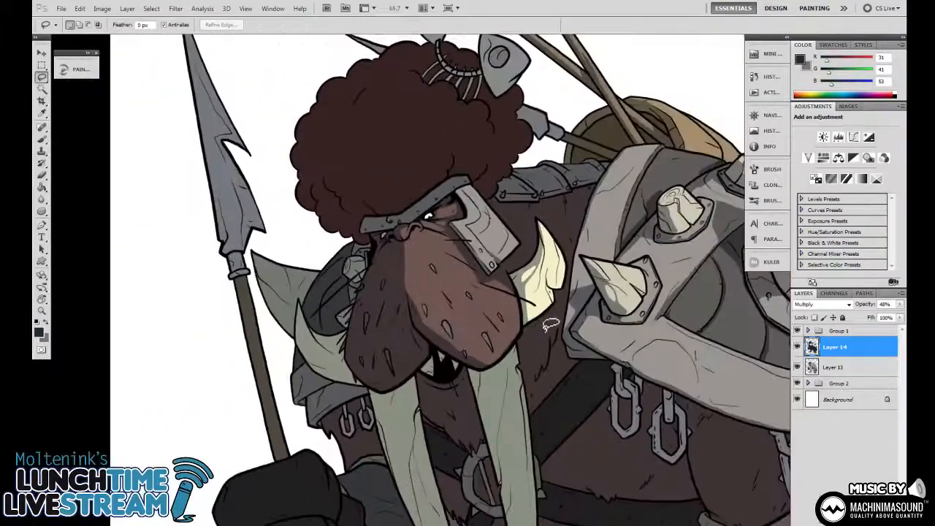
{"action": "scroll", "coordinate": [550, 325], "scroll_direction": "right", "scroll_amount": 2}
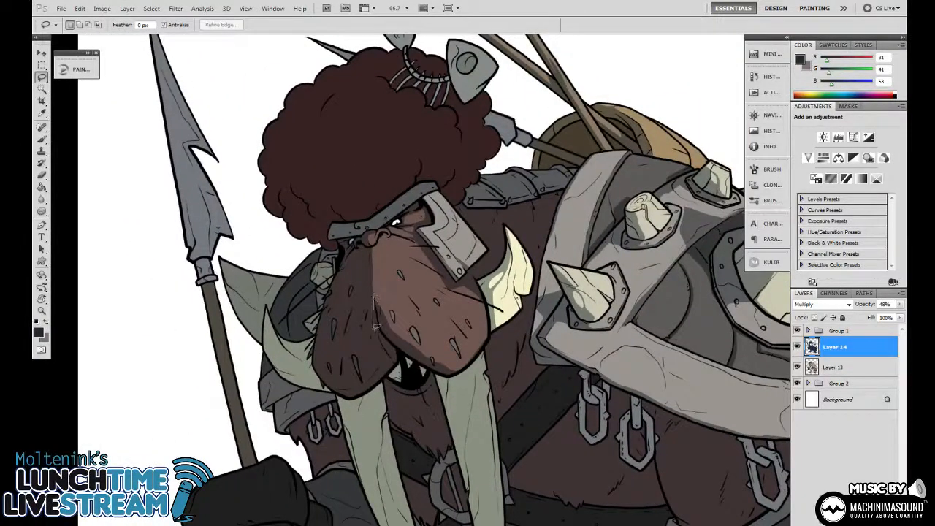
{"action": "left_click_drag", "start_coordinate": [360, 364], "coordinate": [357, 351]}
{"action": "mouse_move", "coordinate": [332, 307]}
{"action": "left_mouse_down"}
{"action": "mouse_move", "coordinate": [353, 253]}
{"action": "mouse_move", "coordinate": [376, 262]}
{"action": "left_mouse_up"}
{"action": "key", "text": "ctrl+minus"}
{"action": "key", "text": "ctrl+minus"}
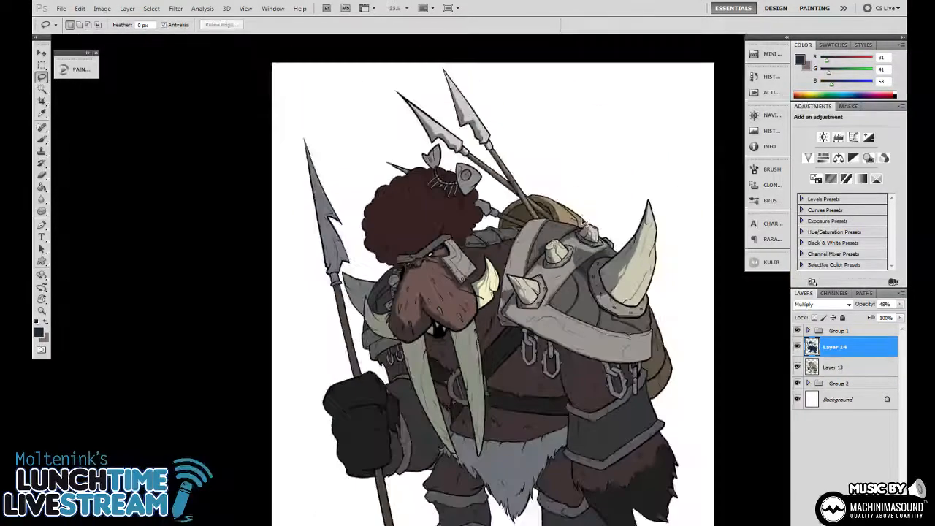
Touch up the shadow on the upper muzzle just beneath the nose with a 25 px brush
{"action": "key", "text": "ctrl+equal"}
{"action": "key", "text": "ctrl+equal"}
{"action": "key", "text": "ctrl+equal"}
{"action": "key", "text": "ctrl+equal"}
{"action": "key", "text": "b"}
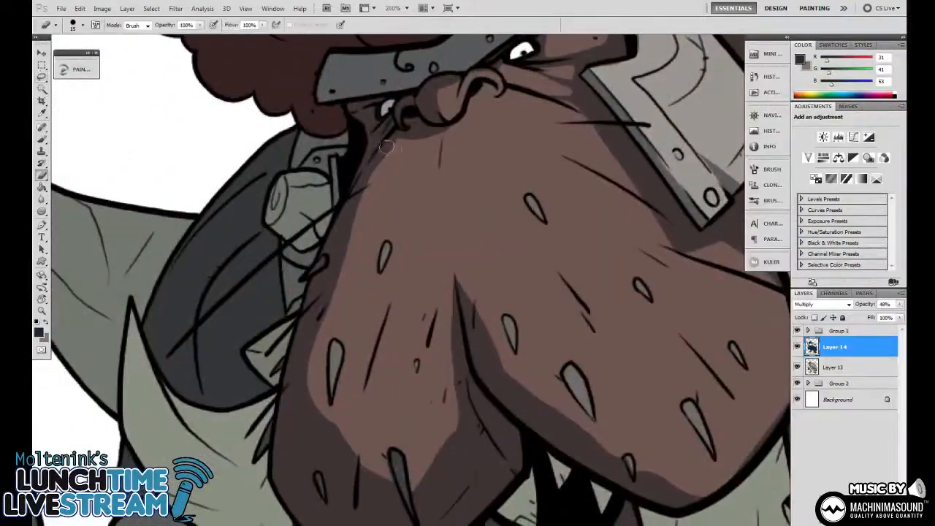
{"action": "left_click_drag", "start_coordinate": [383, 150], "coordinate": [415, 131]}
{"action": "key", "text": "ctrl+z"}
{"action": "key", "text": "b"}
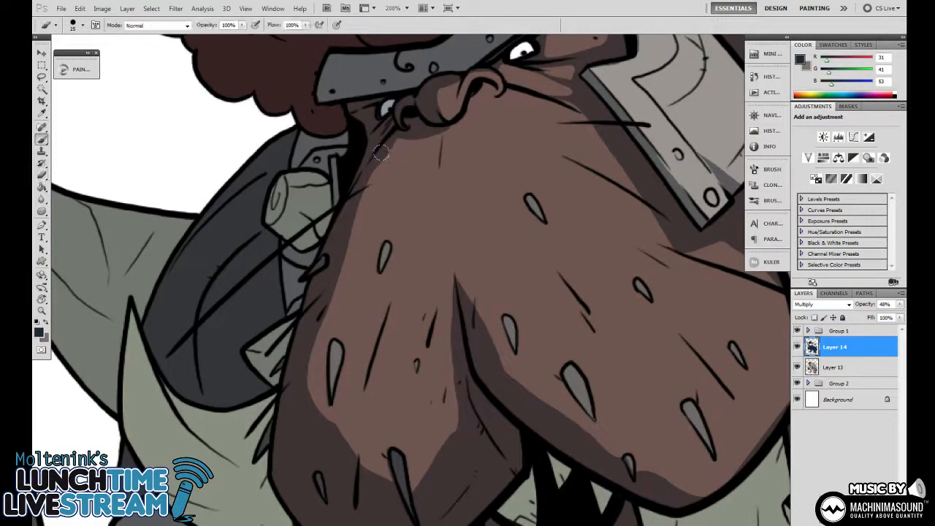
{"action": "mouse_move", "coordinate": [381, 150]}
{"action": "left_mouse_down"}
{"action": "mouse_move", "coordinate": [437, 122]}
{"action": "mouse_move", "coordinate": [383, 240]}
{"action": "left_mouse_up"}
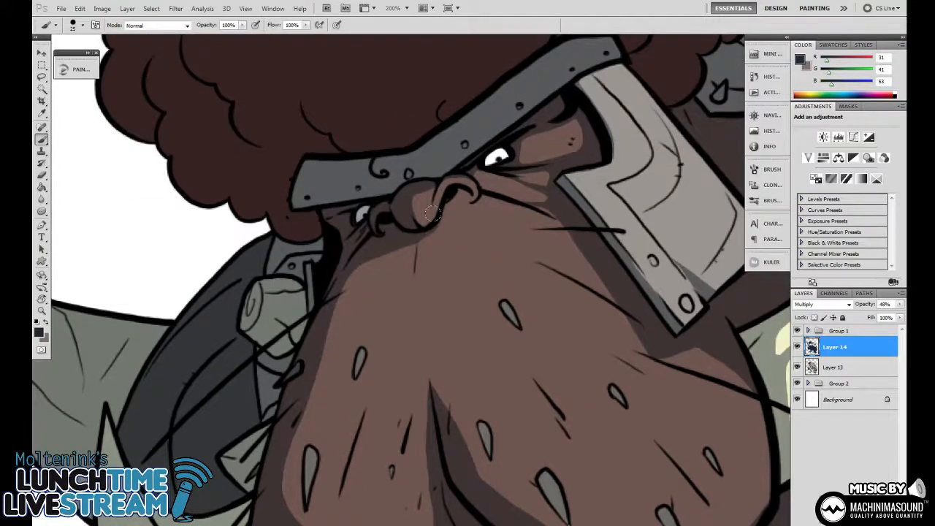
{"action": "left_click_drag", "start_coordinate": [471, 178], "coordinate": [488, 212]}
{"action": "key", "text": "l"}
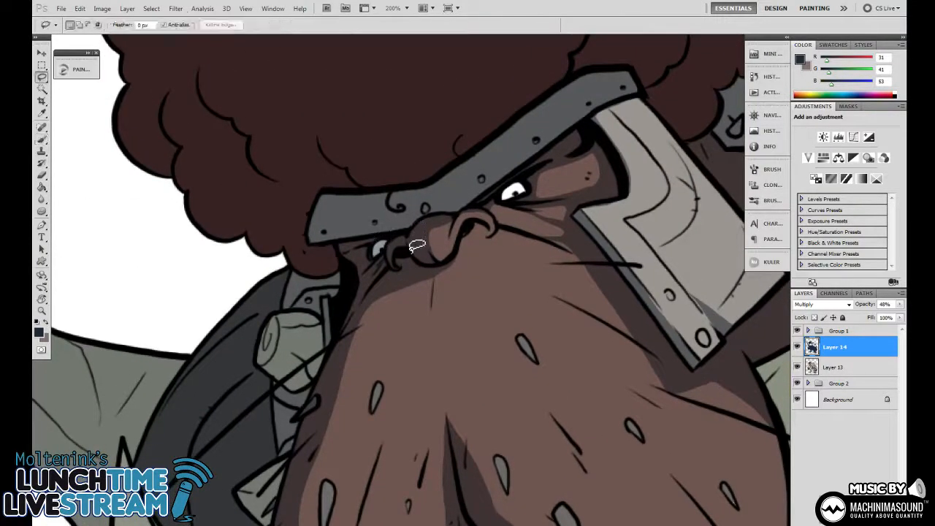
Lasso the large bristle low on the muzzle's far half and delete the shadow over it
{"action": "key", "text": "ctrl+minus"}
{"action": "key", "text": "ctrl+minus"}
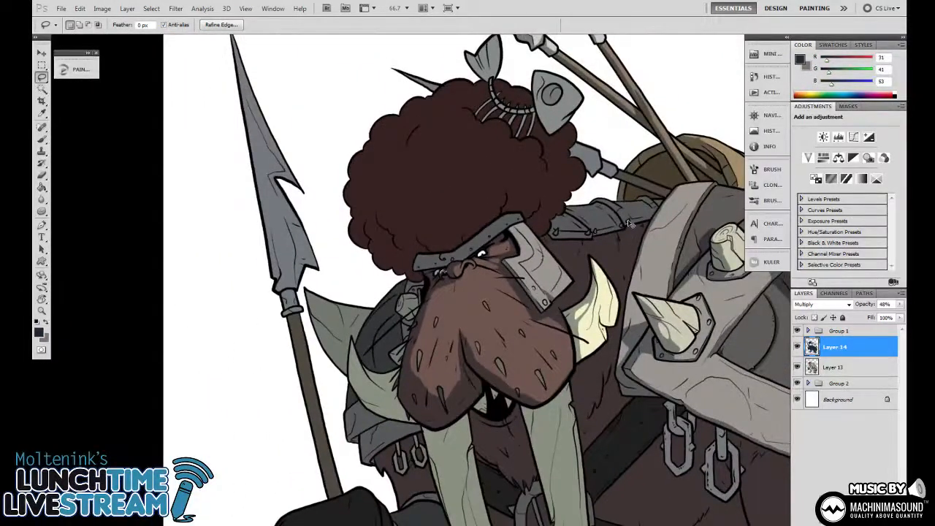
{"action": "left_click_drag", "start_coordinate": [630, 225], "coordinate": [575, 242]}
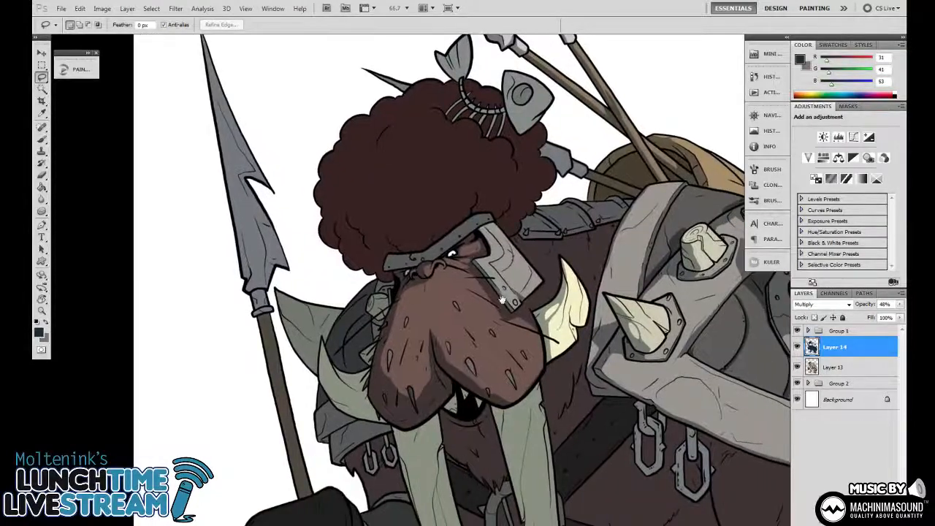
{"action": "left_click_drag", "start_coordinate": [502, 299], "coordinate": [509, 231]}
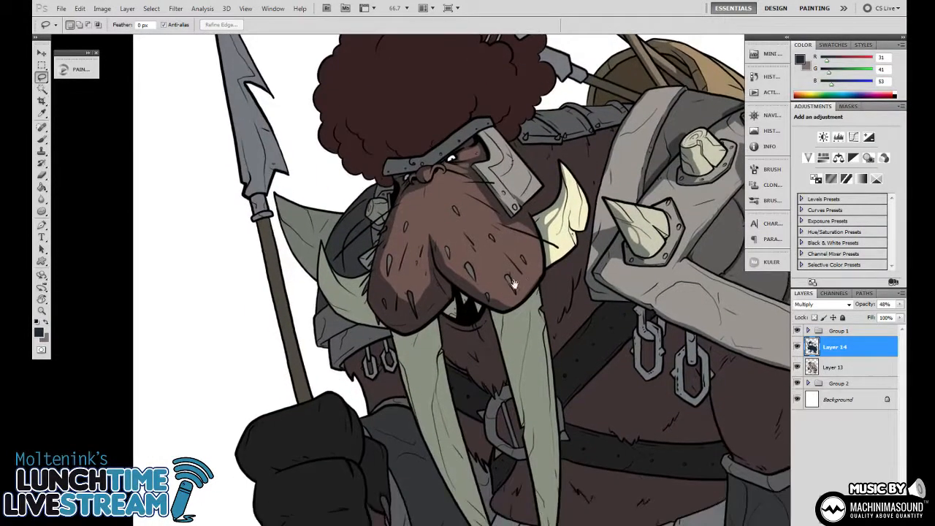
{"action": "scroll", "coordinate": [504, 282], "scroll_direction": "up", "scroll_amount": 2}
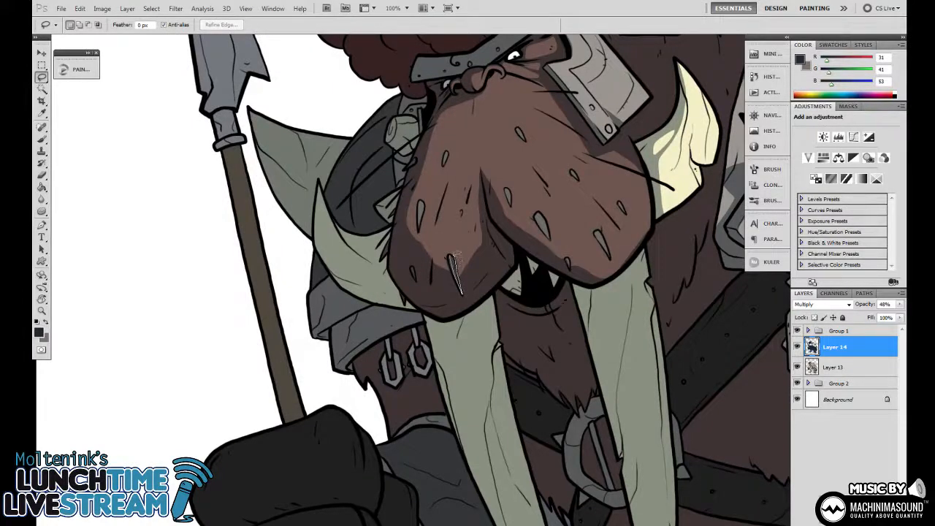
{"action": "left_click_drag", "start_coordinate": [455, 253], "coordinate": [454, 254]}
{"action": "scroll", "coordinate": [511, 363], "scroll_direction": "down", "scroll_amount": 1}
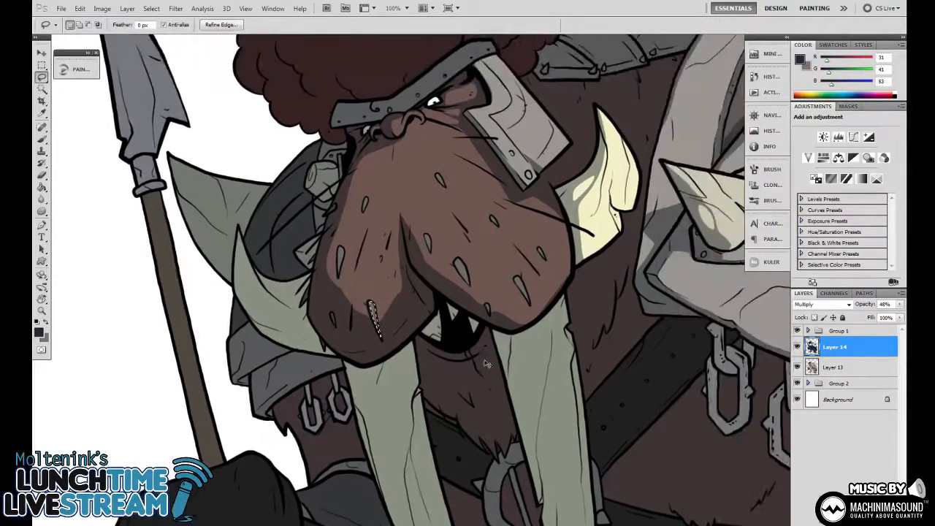
{"action": "left_click", "coordinate": [486, 363]}
Lasso and delete the shadow down the outer side of the near tusk, leaving shade under the muzzle and along the inner edge
{"action": "left_click_drag", "start_coordinate": [522, 349], "coordinate": [475, 142]}
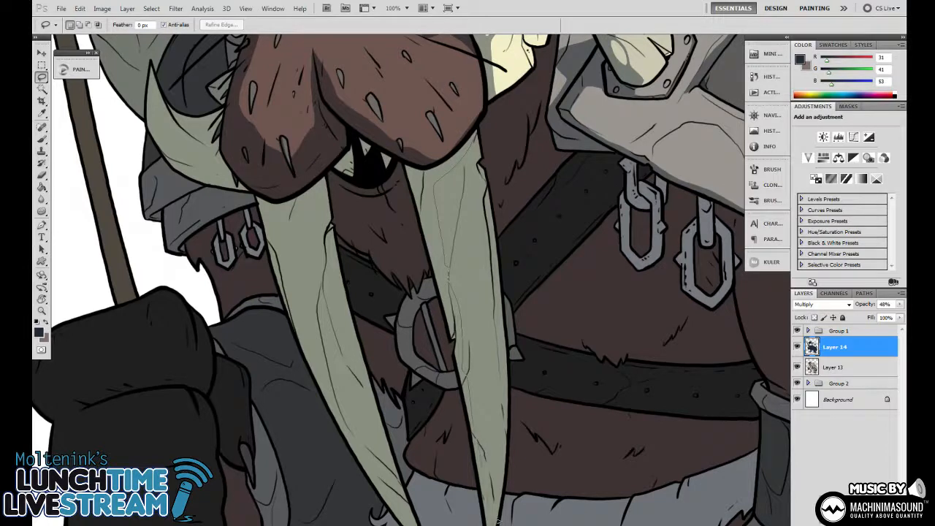
{"action": "left_click_drag", "start_coordinate": [509, 427], "coordinate": [510, 390]}
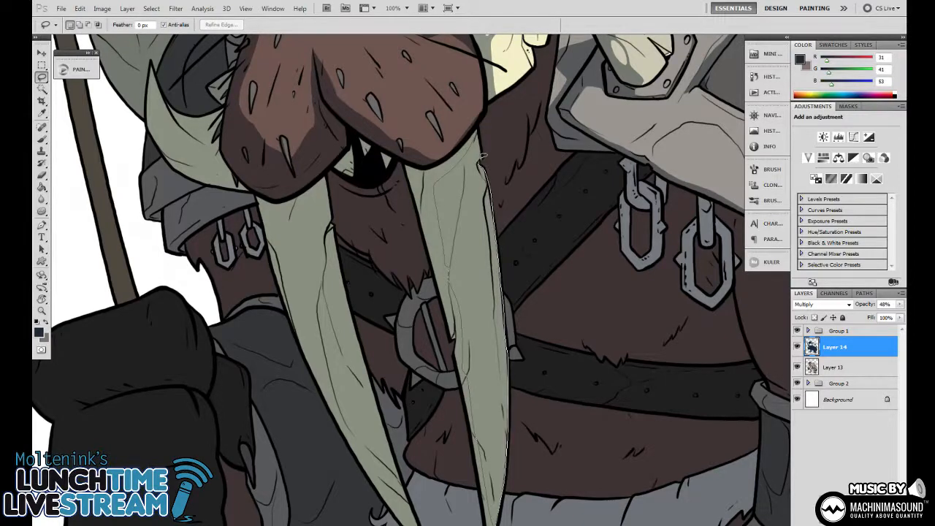
{"action": "left_click_drag", "start_coordinate": [481, 136], "coordinate": [445, 150]}
{"action": "key", "text": "ctrl+minus"}
{"action": "key", "text": "Delete"}
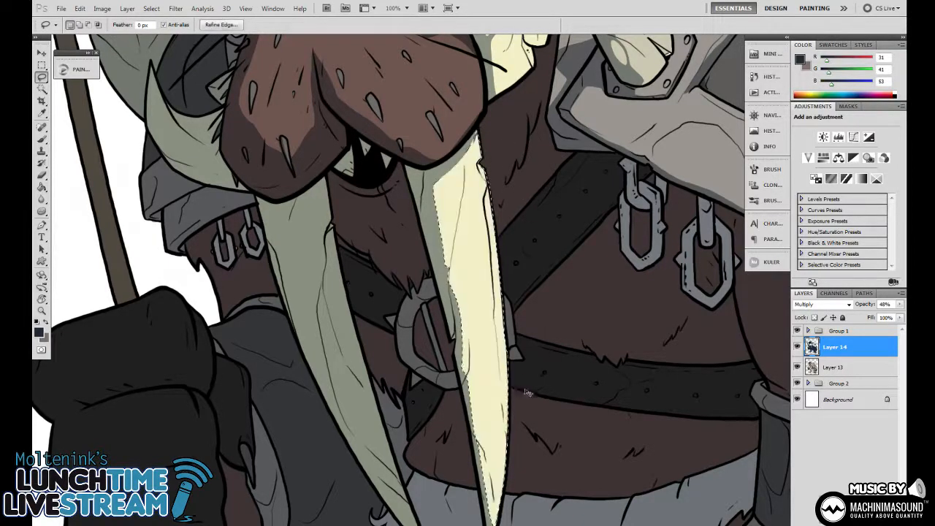
{"action": "key", "text": "ctrl+d"}
Lasso and delete the shadow over the near section of the helmet's brow band, from above the nose to the cheek guard
{"action": "mouse_move", "coordinate": [616, 235]}
{"action": "left_mouse_down"}
{"action": "mouse_move", "coordinate": [535, 344]}
{"action": "mouse_move", "coordinate": [555, 371]}
{"action": "mouse_move", "coordinate": [569, 367]}
{"action": "mouse_move", "coordinate": [572, 333]}
{"action": "left_mouse_up"}
{"action": "left_click_drag", "start_coordinate": [560, 300], "coordinate": [562, 337]}
{"action": "left_click_drag", "start_coordinate": [502, 274], "coordinate": [569, 325]}
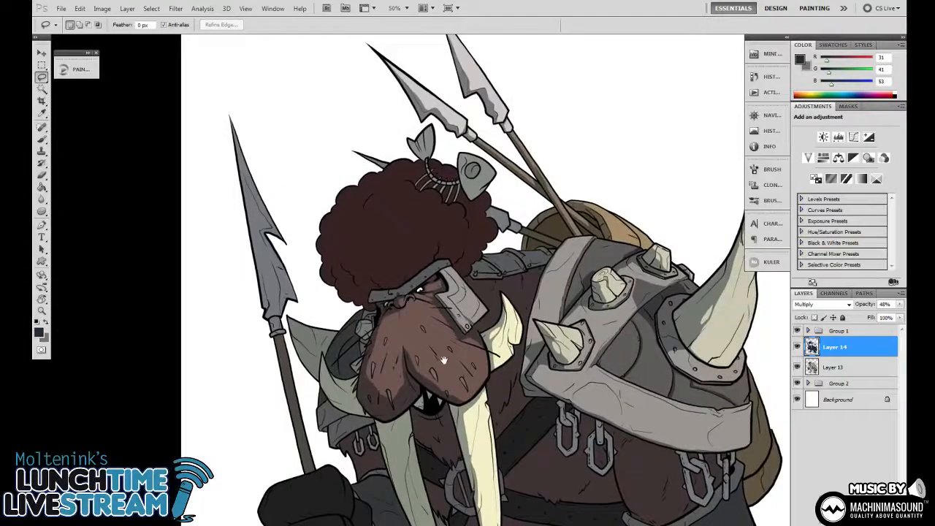
{"action": "key", "text": "ctrl+plus"}
{"action": "key", "text": "ctrl+plus"}
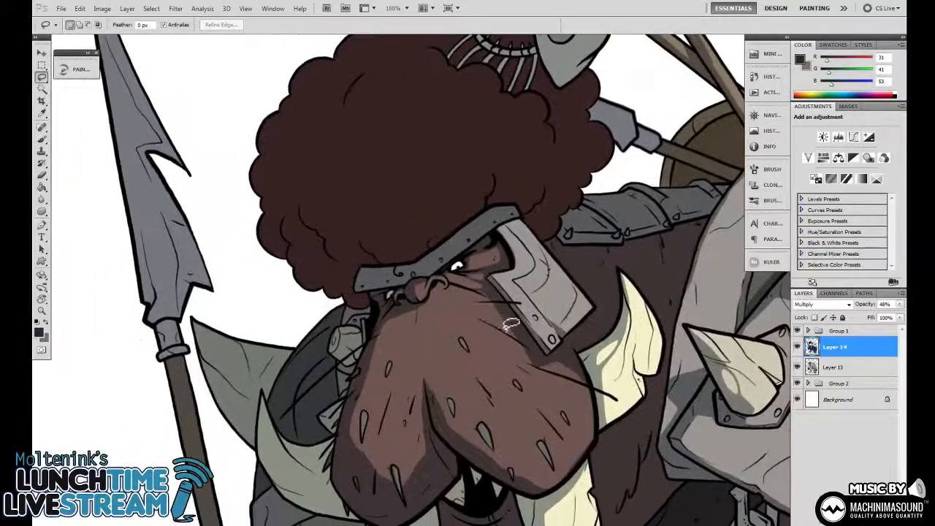
{"action": "left_click_drag", "start_coordinate": [499, 305], "coordinate": [497, 325]}
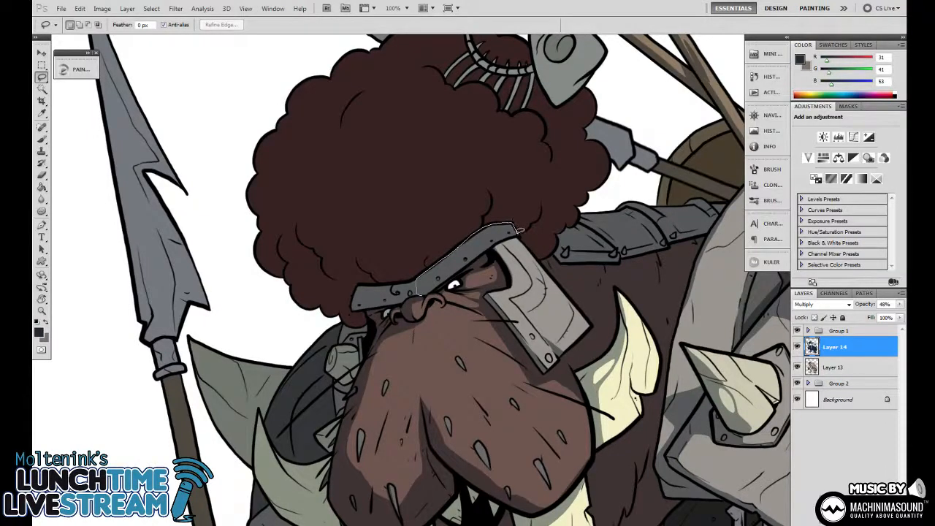
{"action": "left_click_drag", "start_coordinate": [444, 300], "coordinate": [449, 306]}
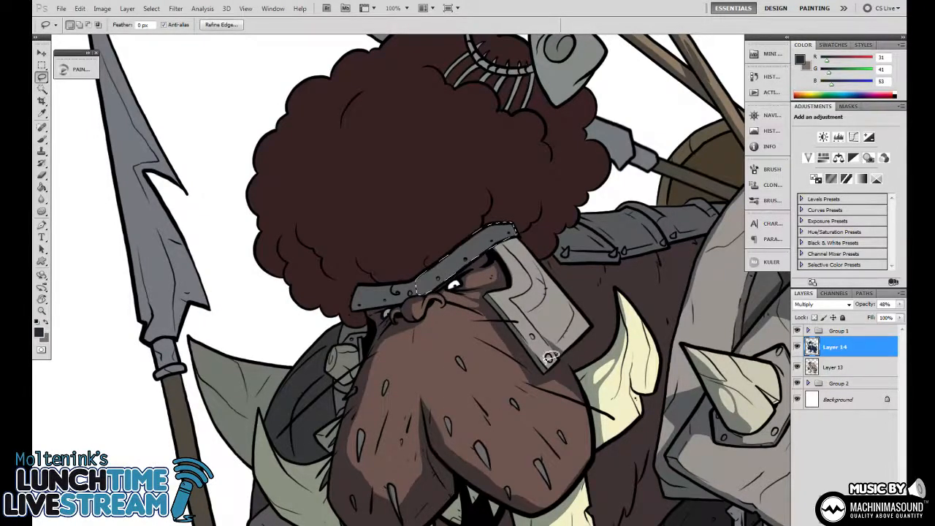
{"action": "left_click_drag", "start_coordinate": [591, 291], "coordinate": [514, 344]}
{"action": "scroll", "coordinate": [498, 294], "scroll_direction": "down", "scroll_amount": 1}
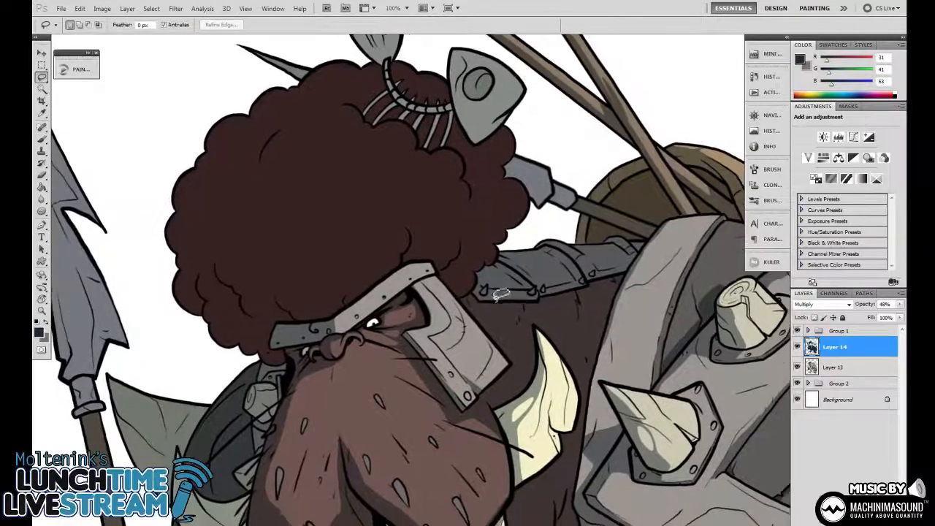
Lasso and delete the shadow on the lower rim and triangular panel of the back armour plate beside the hair
{"action": "mouse_move", "coordinate": [483, 294]}
{"action": "left_mouse_down"}
{"action": "mouse_move", "coordinate": [490, 314]}
{"action": "mouse_move", "coordinate": [485, 296]}
{"action": "left_mouse_up"}
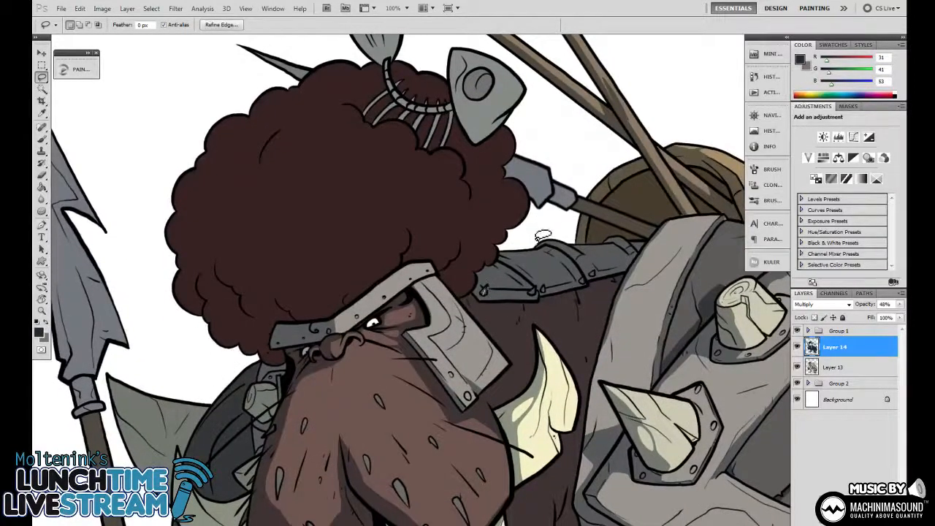
{"action": "left_click_drag", "start_coordinate": [537, 243], "coordinate": [538, 302]}
{"action": "left_click", "coordinate": [494, 307]}
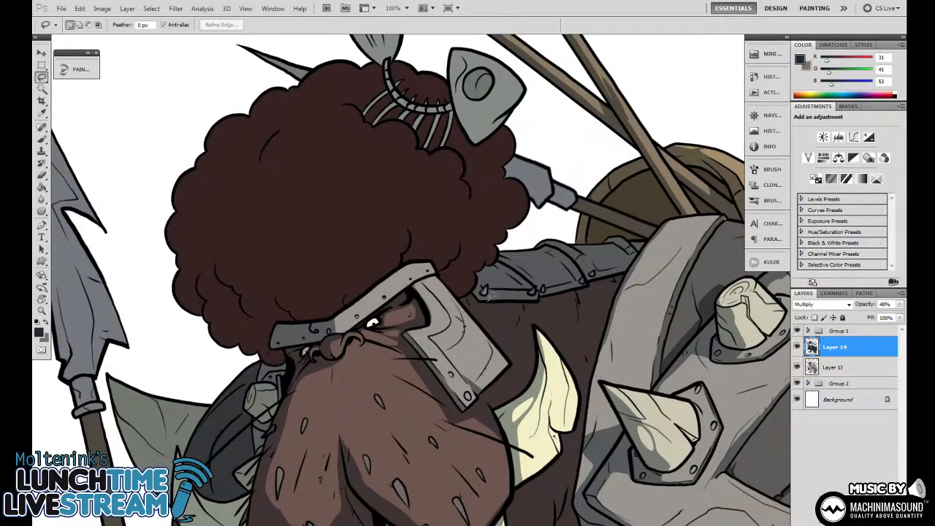
{"action": "mouse_move", "coordinate": [530, 287]}
{"action": "left_mouse_down"}
{"action": "mouse_move", "coordinate": [497, 260]}
{"action": "mouse_move", "coordinate": [542, 295]}
{"action": "mouse_move", "coordinate": [489, 296]}
{"action": "left_mouse_up"}
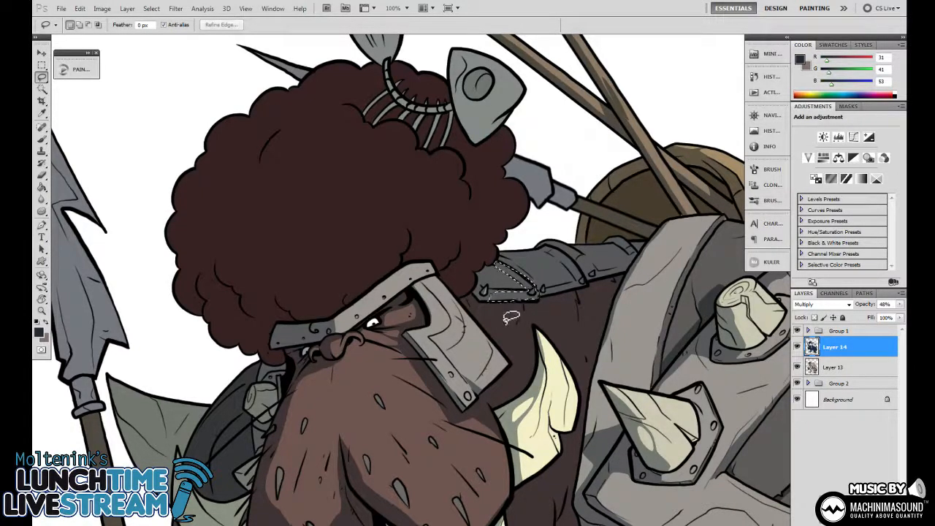
{"action": "key", "text": "ctrl+d"}
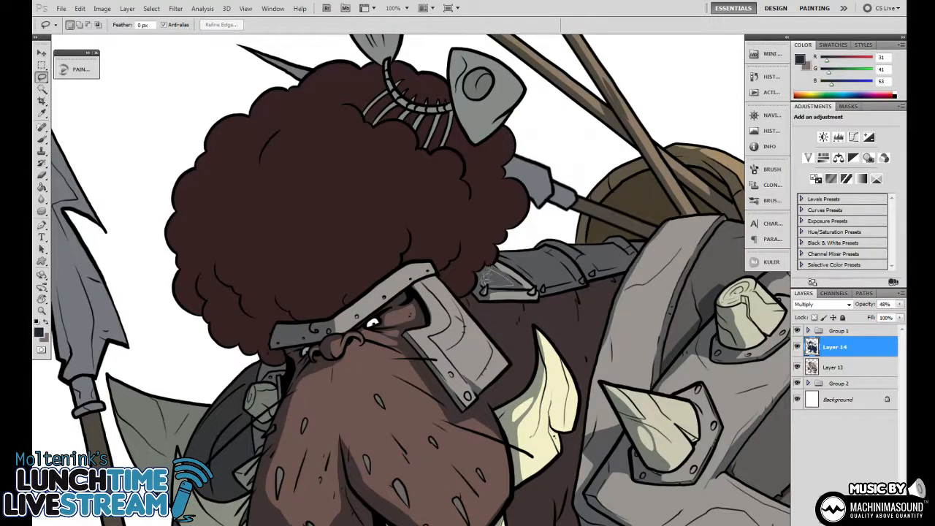
{"action": "left_click_drag", "start_coordinate": [485, 279], "coordinate": [492, 272]}
{"action": "key", "text": "Delete"}
{"action": "key", "text": "ctrl+d"}
Lasso and delete the shadow on the neck between the cheek guard and shoulder armour, keeping shade along the edges, and deselect
{"action": "scroll", "coordinate": [504, 355], "scroll_direction": "down", "scroll_amount": 4}
{"action": "scroll", "coordinate": [504, 355], "scroll_direction": "up", "scroll_amount": 3}
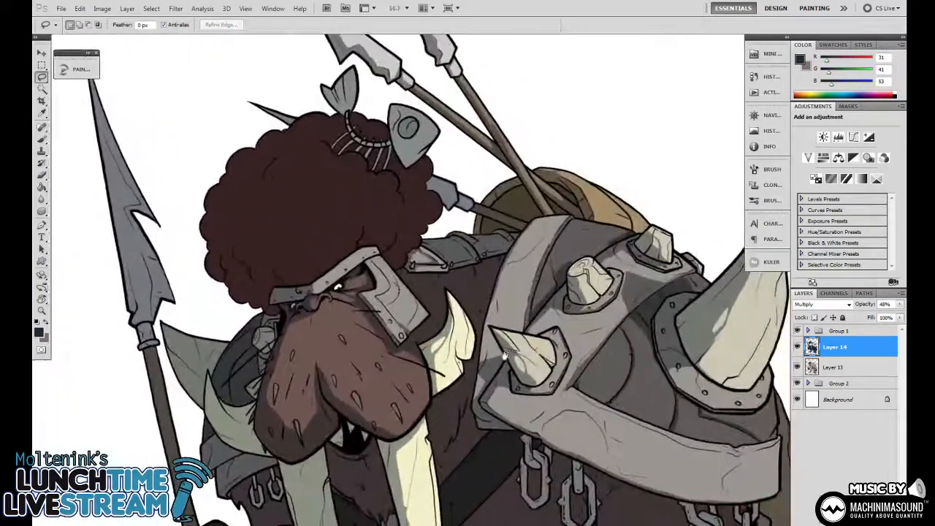
{"action": "left_click_drag", "start_coordinate": [504, 354], "coordinate": [484, 315]}
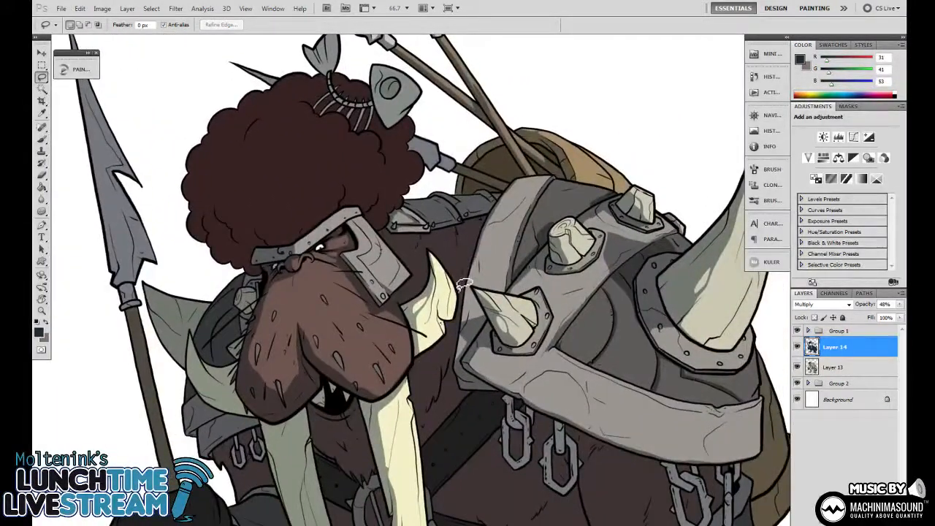
{"action": "mouse_move", "coordinate": [457, 286]}
{"action": "left_mouse_down"}
{"action": "mouse_move", "coordinate": [453, 229]}
{"action": "mouse_move", "coordinate": [393, 235]}
{"action": "mouse_move", "coordinate": [413, 273]}
{"action": "mouse_move", "coordinate": [399, 287]}
{"action": "mouse_move", "coordinate": [411, 299]}
{"action": "mouse_move", "coordinate": [422, 290]}
{"action": "mouse_move", "coordinate": [428, 247]}
{"action": "mouse_move", "coordinate": [460, 298]}
{"action": "left_mouse_up"}
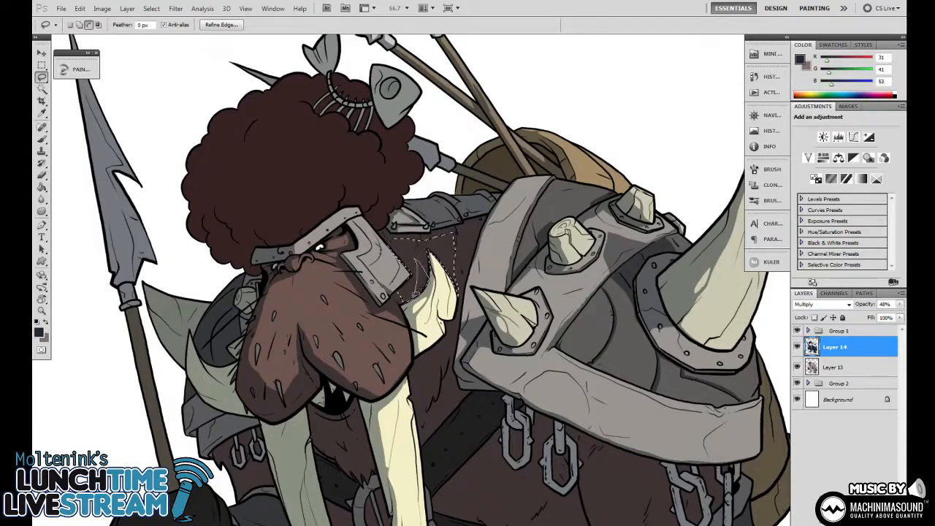
{"action": "key", "text": "ctrl+minus"}
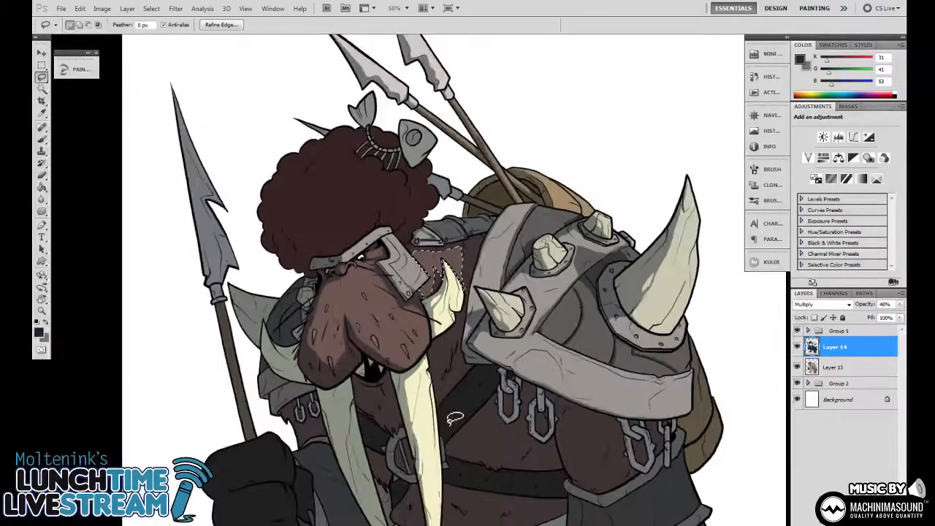
{"action": "key", "text": "ctrl+d"}
Lasso and delete the shadow on the chest, belly and straps between the near tusk and arm, leaving shade below the shoulder armour
{"action": "left_click_drag", "start_coordinate": [473, 420], "coordinate": [411, 420]}
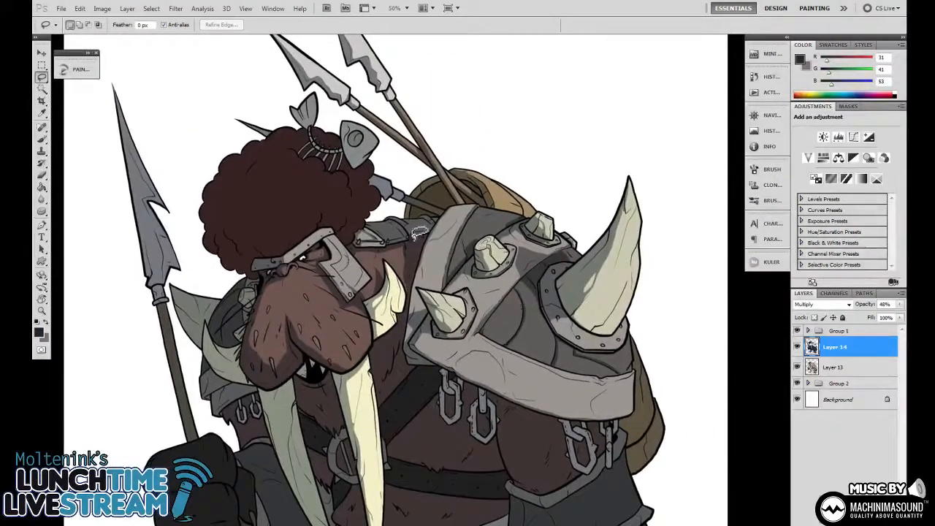
{"action": "mouse_move", "coordinate": [415, 369]}
{"action": "left_mouse_down"}
{"action": "mouse_move", "coordinate": [419, 324]}
{"action": "mouse_move", "coordinate": [373, 317]}
{"action": "mouse_move", "coordinate": [375, 297]}
{"action": "mouse_move", "coordinate": [403, 273]}
{"action": "mouse_move", "coordinate": [401, 305]}
{"action": "mouse_move", "coordinate": [441, 336]}
{"action": "mouse_move", "coordinate": [439, 371]}
{"action": "mouse_move", "coordinate": [464, 400]}
{"action": "mouse_move", "coordinate": [497, 415]}
{"action": "mouse_move", "coordinate": [491, 467]}
{"action": "mouse_move", "coordinate": [392, 480]}
{"action": "mouse_move", "coordinate": [383, 468]}
{"action": "mouse_move", "coordinate": [369, 296]}
{"action": "left_mouse_up"}
{"action": "left_click_drag", "start_coordinate": [514, 384], "coordinate": [480, 333]}
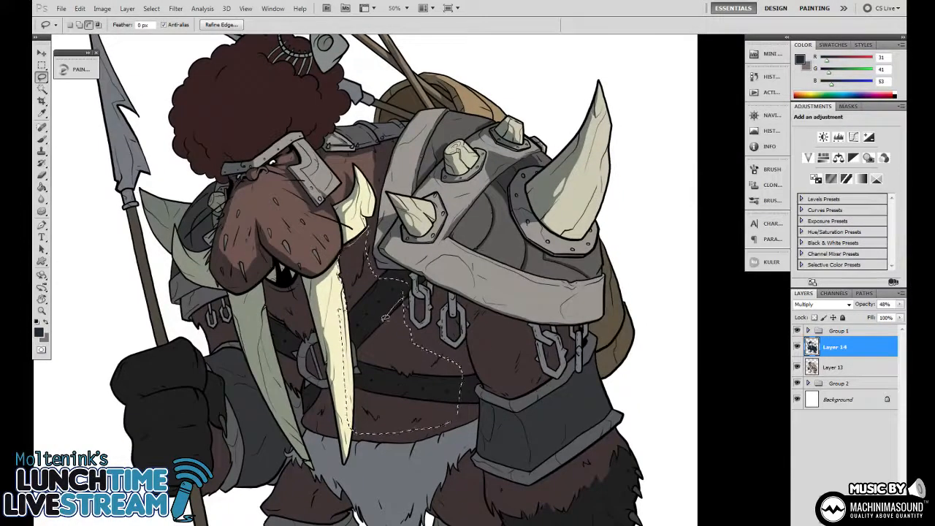
{"action": "left_click_drag", "start_coordinate": [529, 356], "coordinate": [539, 279]}
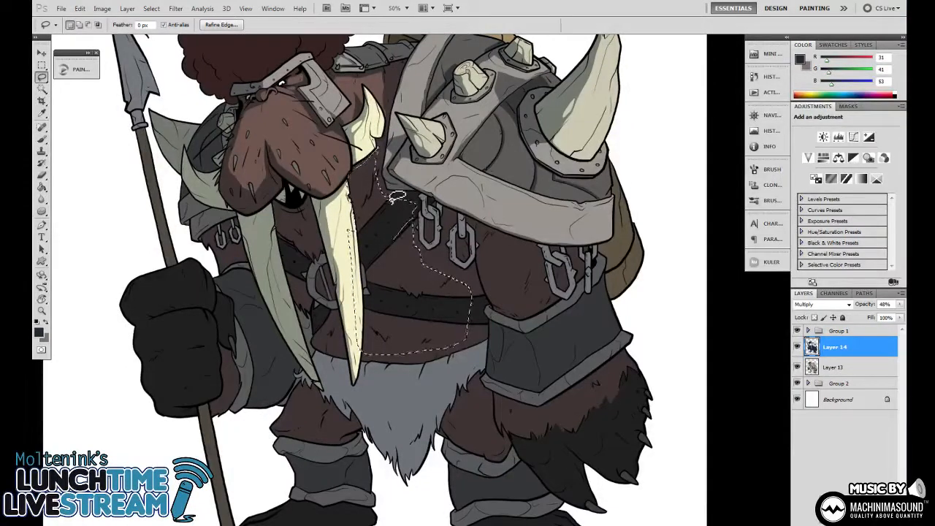
{"action": "key", "text": "alt"}
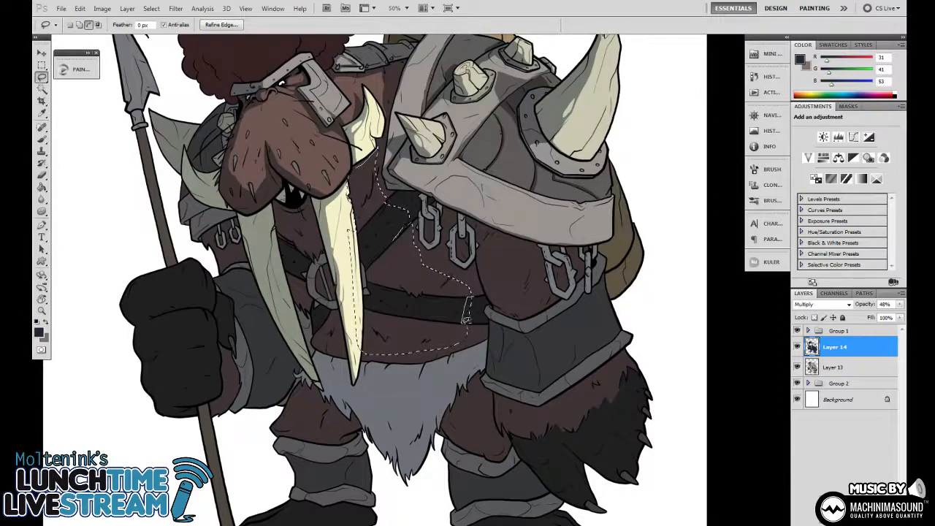
{"action": "left_click", "coordinate": [474, 320]}
{"action": "key", "text": "ctrl+d"}
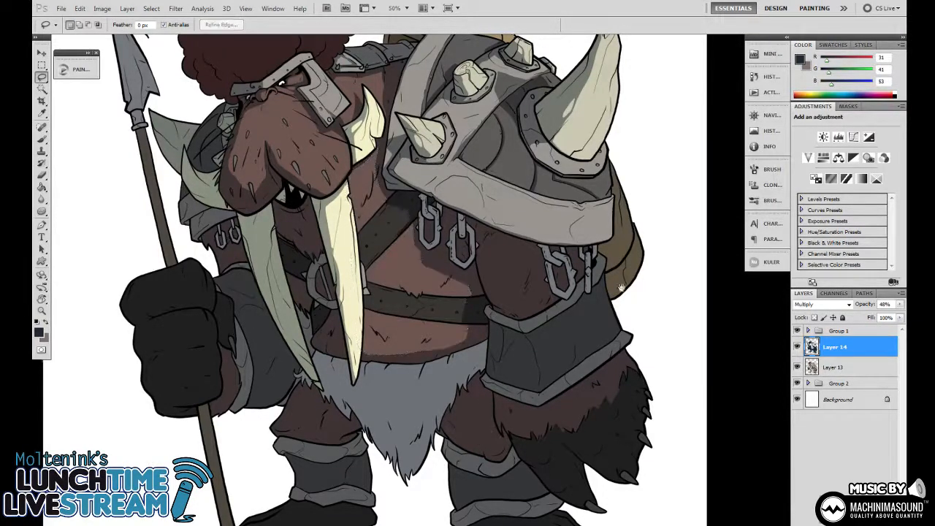
Lasso the chest fur between the two tusks below the mouth, excluding a shaded strip beside the near tusk
{"action": "left_click_drag", "start_coordinate": [610, 348], "coordinate": [625, 302]}
{"action": "scroll", "coordinate": [619, 331], "scroll_direction": "up", "scroll_amount": 3}
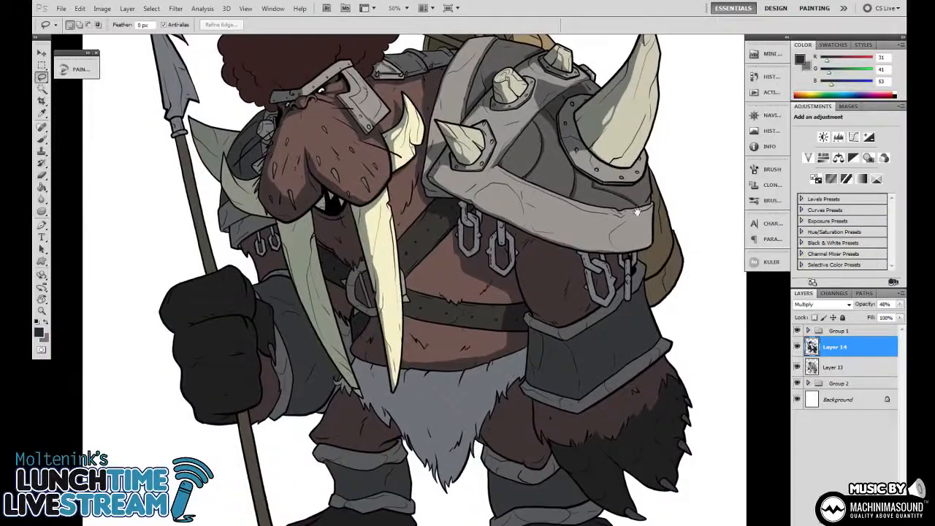
{"action": "left_click_drag", "start_coordinate": [633, 254], "coordinate": [618, 316]}
{"action": "left_click_drag", "start_coordinate": [577, 284], "coordinate": [633, 299]}
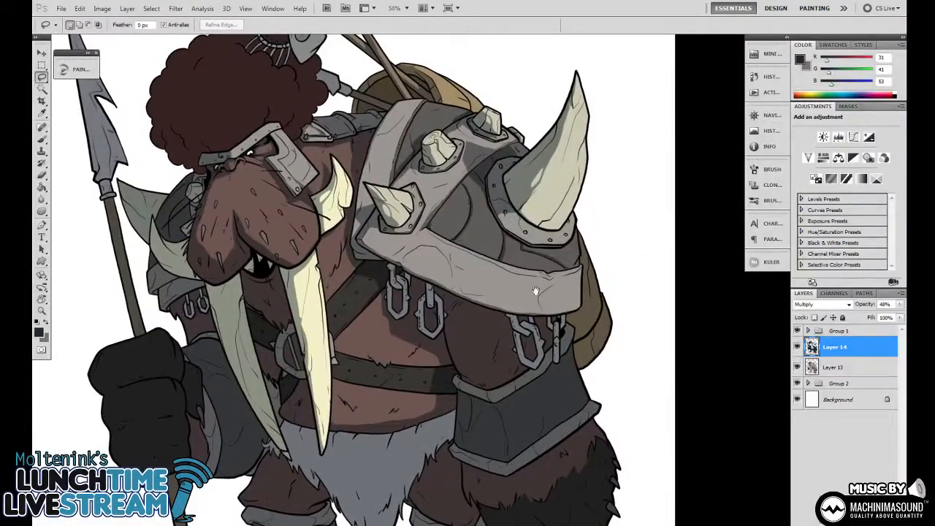
{"action": "left_click_drag", "start_coordinate": [536, 290], "coordinate": [588, 285]}
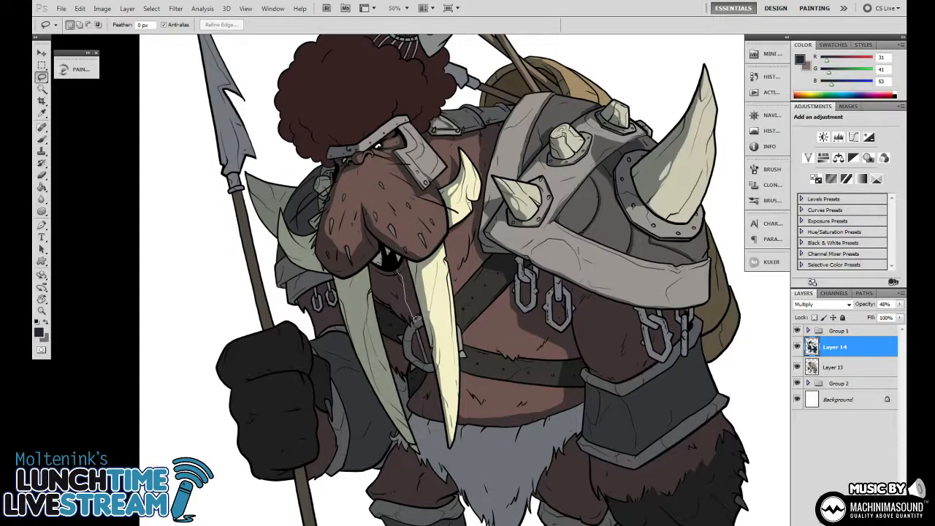
{"action": "mouse_move", "coordinate": [413, 319]}
{"action": "left_mouse_down"}
{"action": "mouse_move", "coordinate": [409, 332]}
{"action": "mouse_move", "coordinate": [375, 305]}
{"action": "left_mouse_up"}
{"action": "left_click_drag", "start_coordinate": [394, 264], "coordinate": [375, 277]}
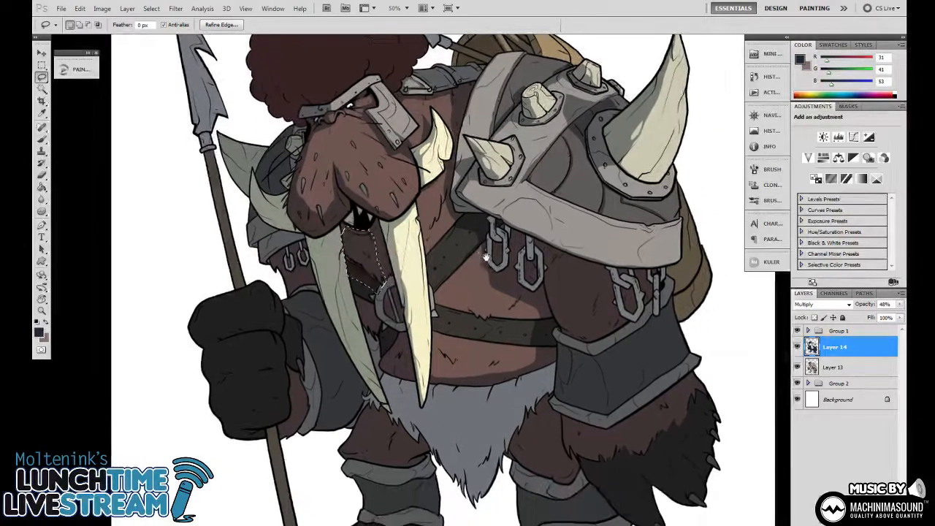
{"action": "left_click_drag", "start_coordinate": [405, 267], "coordinate": [378, 234]}
{"action": "key", "text": "alt"}
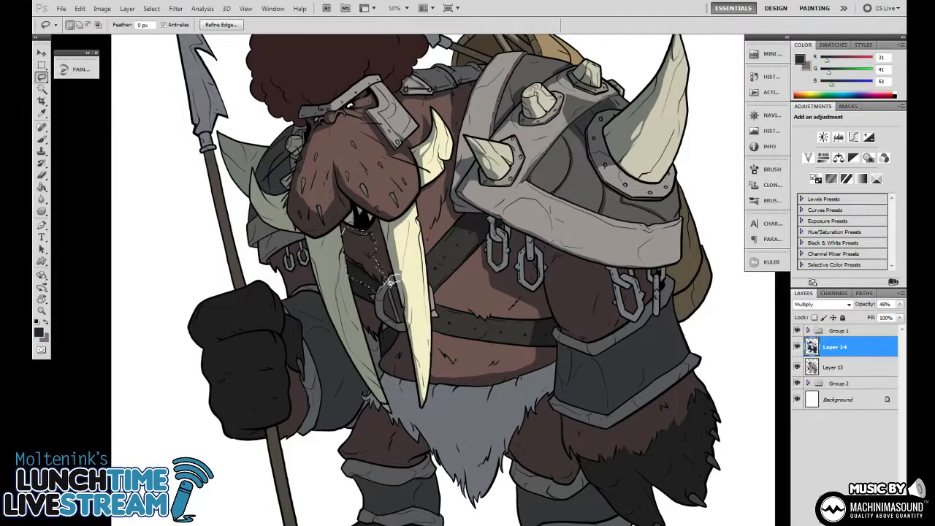
Add the metal ring's outer curve and inner bar to the selection, trimming it along the ring's edge
{"action": "scroll", "coordinate": [391, 322], "scroll_direction": "up", "scroll_amount": 2}
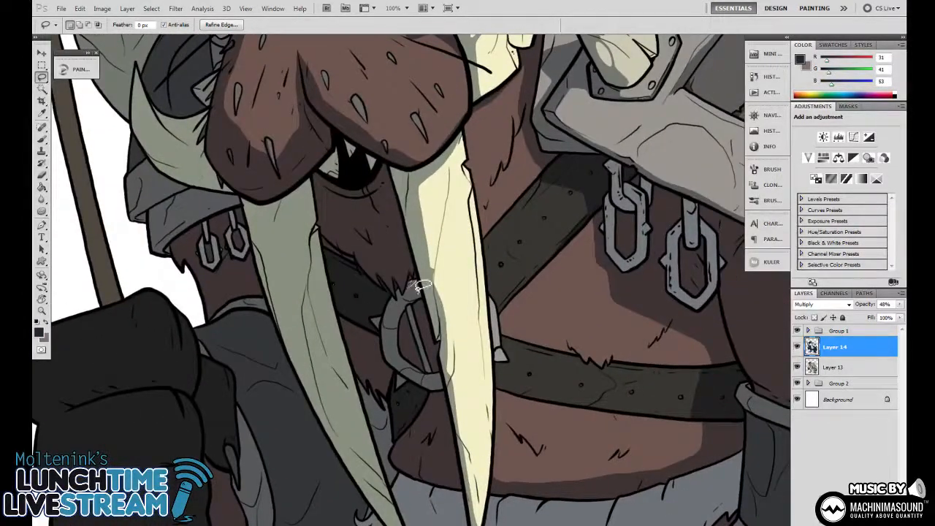
{"action": "left_click_drag", "start_coordinate": [417, 278], "coordinate": [383, 315]}
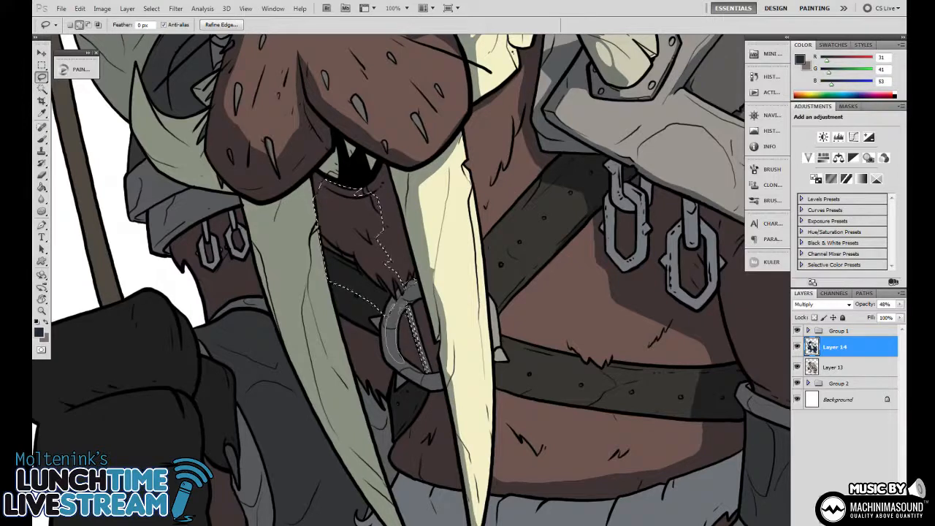
{"action": "key", "text": "shift+alt"}
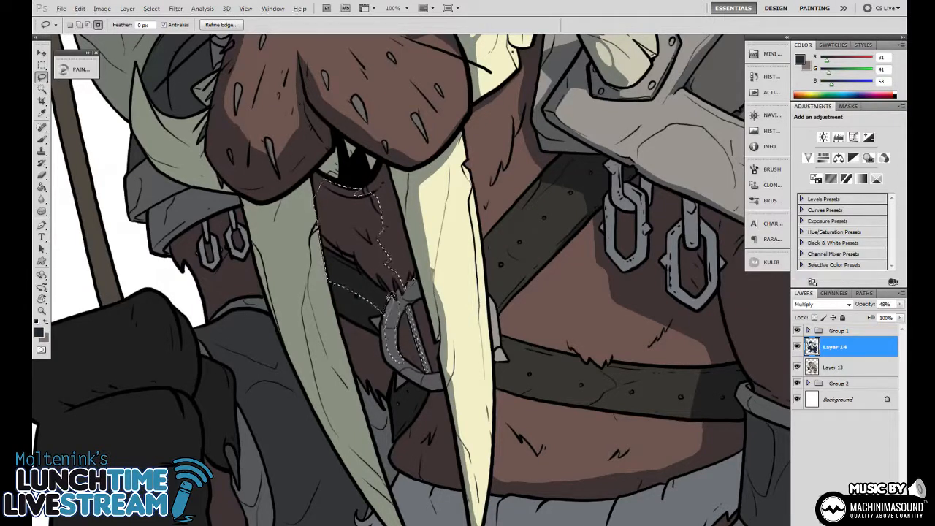
{"action": "key", "text": "alt"}
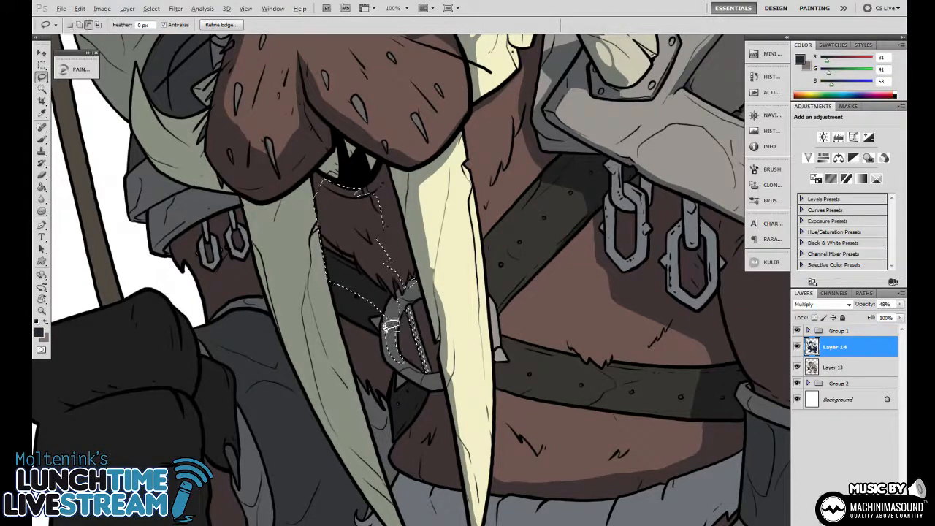
{"action": "left_click_drag", "start_coordinate": [386, 301], "coordinate": [390, 339]}
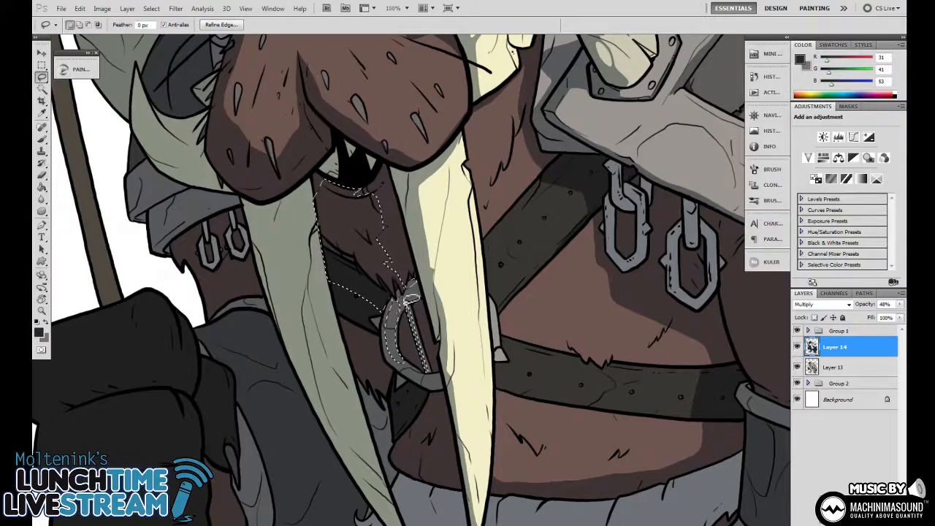
Add the strap section between the far tusk and the ring, and refine the selection's edge along the chest fur
{"action": "key", "text": "shift"}
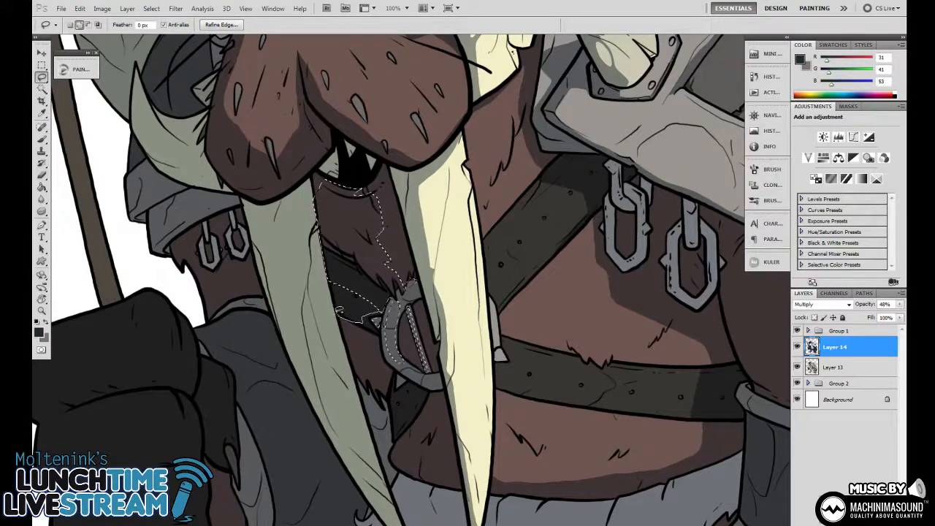
{"action": "key", "text": "h"}
{"action": "left_click_drag", "start_coordinate": [337, 273], "coordinate": [354, 241]}
{"action": "key", "text": "space"}
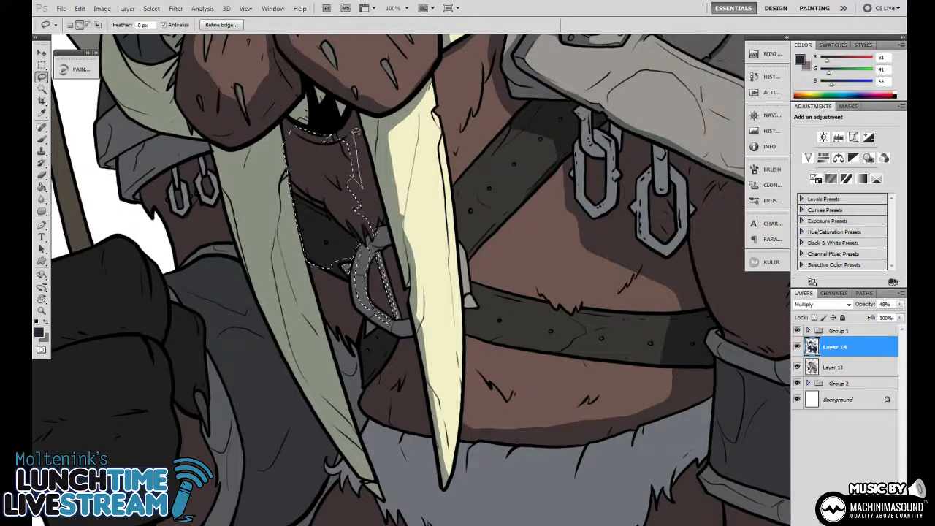
{"action": "key", "text": "space"}
{"action": "left_click_drag", "start_coordinate": [359, 177], "coordinate": [372, 241]}
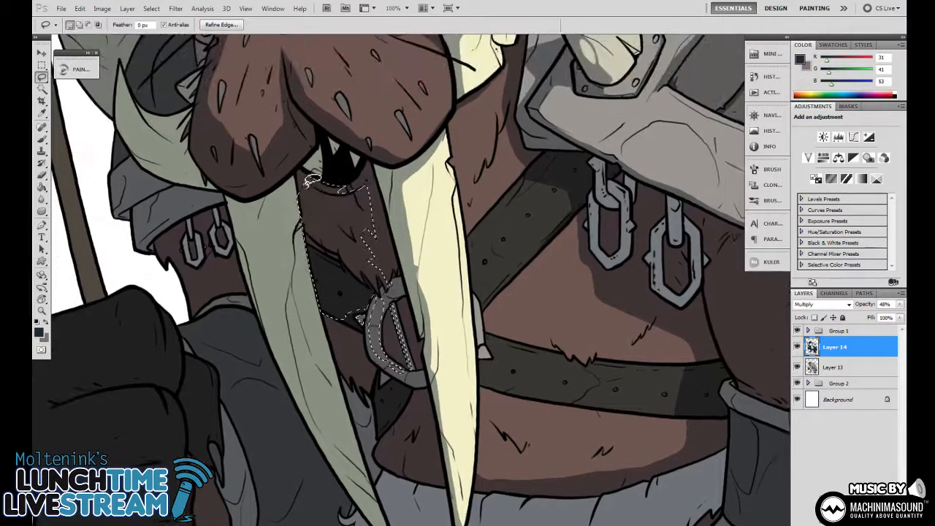
{"action": "left_click_drag", "start_coordinate": [409, 285], "coordinate": [414, 230]}
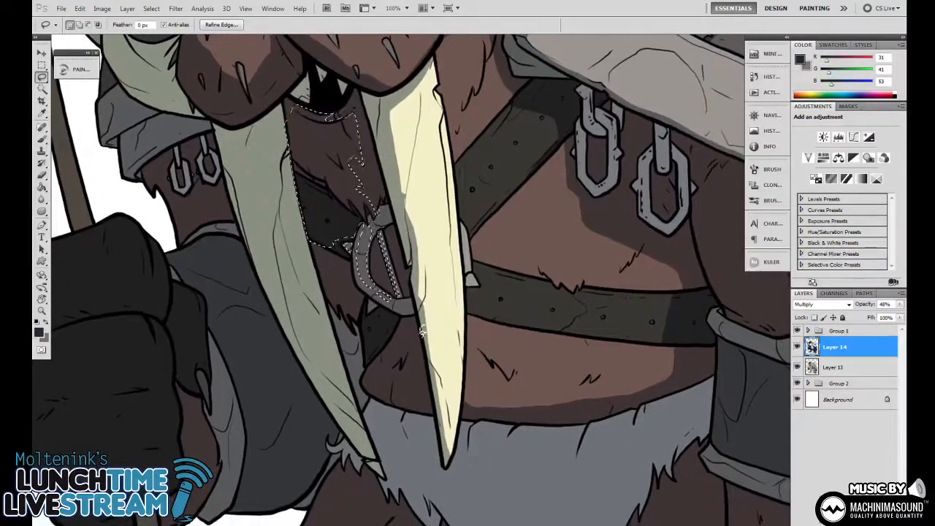
Add the lower strap, the fur beside the far tusk and the belly patch, delete the shadow in the selection and deselect
{"action": "key", "text": "shift"}
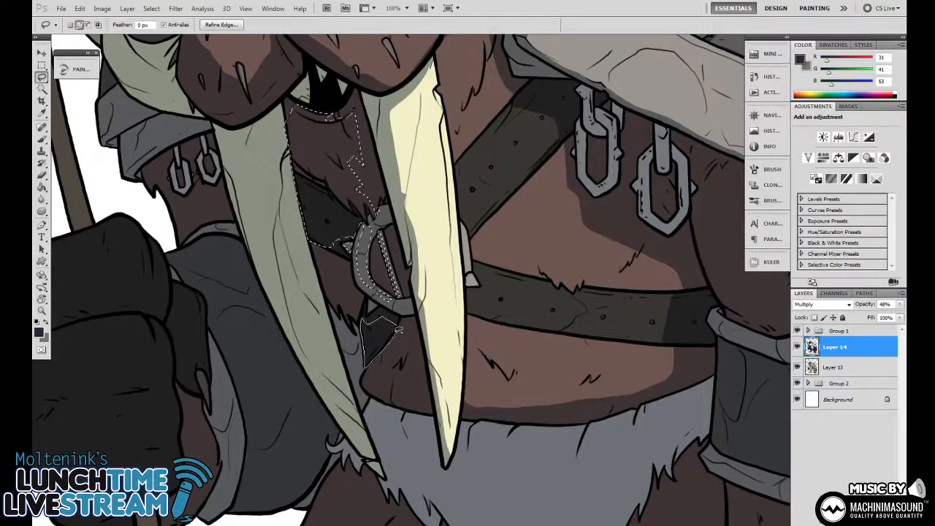
{"action": "left_click_drag", "start_coordinate": [398, 330], "coordinate": [392, 312]}
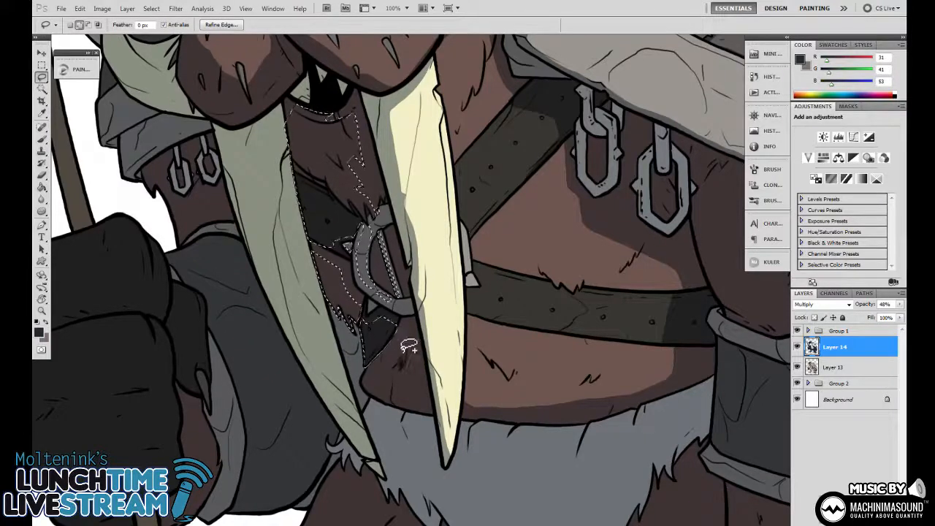
{"action": "mouse_move", "coordinate": [403, 359]}
{"action": "left_mouse_down"}
{"action": "mouse_move", "coordinate": [402, 403]}
{"action": "mouse_move", "coordinate": [384, 398]}
{"action": "left_mouse_up"}
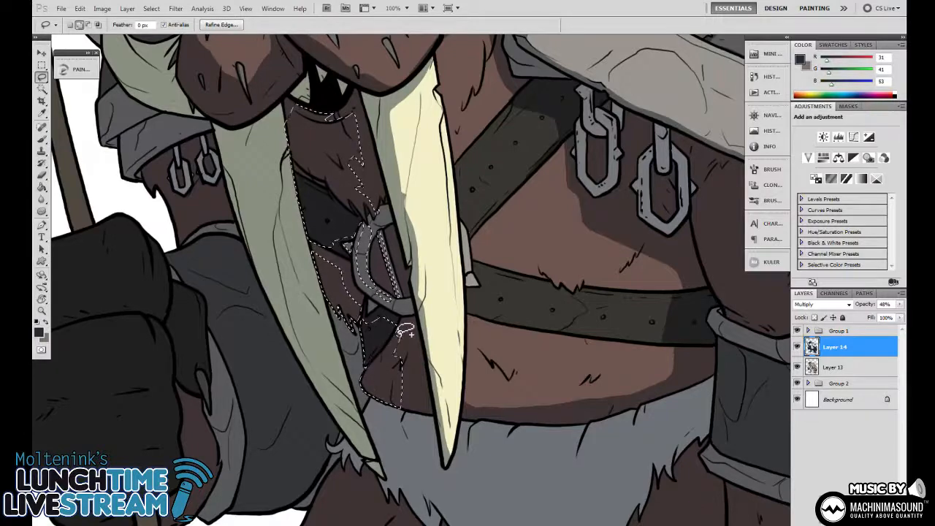
{"action": "key", "text": "ctrl+minus"}
{"action": "key", "text": "ctrl+minus"}
{"action": "key", "text": "ctrl+minus"}
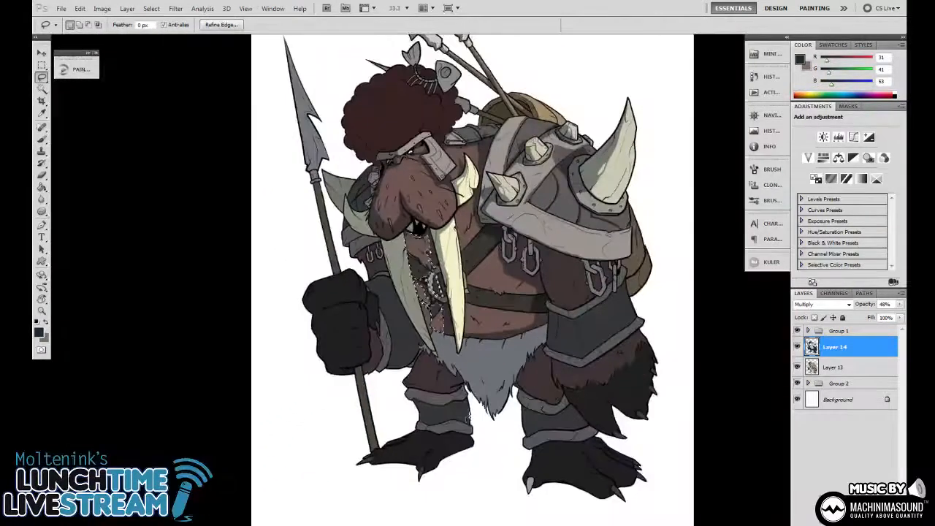
{"action": "left_click", "coordinate": [565, 349]}
{"action": "scroll", "coordinate": [614, 366], "scroll_direction": "up", "scroll_amount": 3}
{"action": "scroll", "coordinate": [613, 365], "scroll_direction": "right", "scroll_amount": 3}
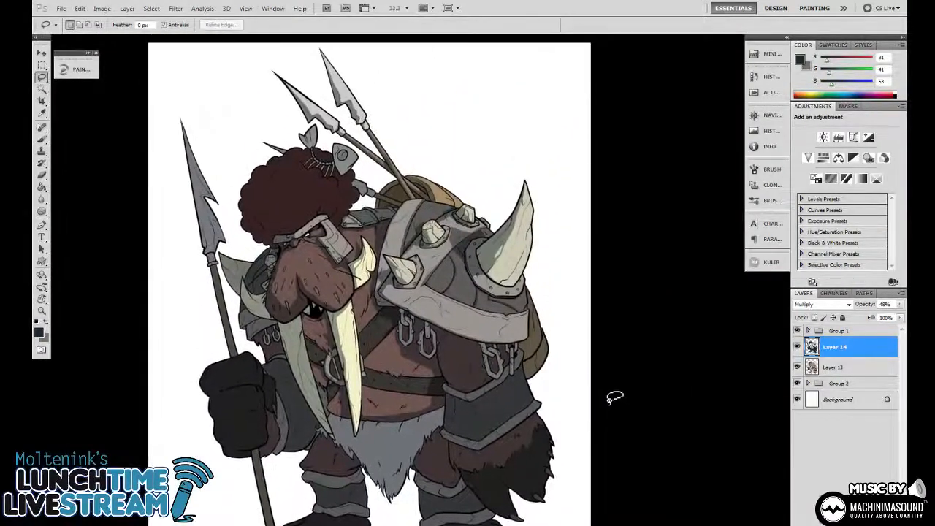
Lasso and delete a further sliver of shadow on the chest fur above the ring, beside the near tusk
{"action": "key", "text": "ctrl+plus"}
{"action": "key", "text": "ctrl+plus"}
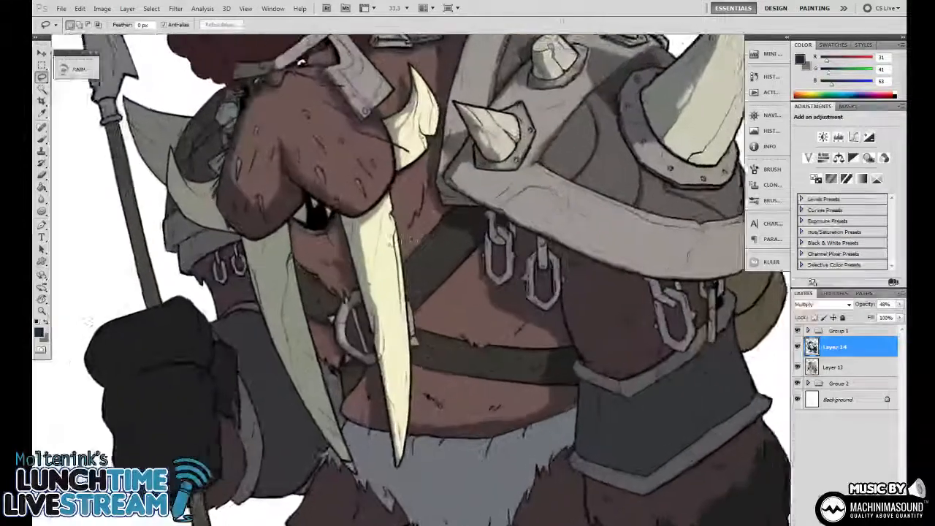
{"action": "key", "text": "ctrl+plus"}
{"action": "mouse_move", "coordinate": [369, 301]}
{"action": "left_mouse_down"}
{"action": "mouse_move", "coordinate": [355, 240]}
{"action": "mouse_move", "coordinate": [336, 283]}
{"action": "left_mouse_up"}
{"action": "left_click_drag", "start_coordinate": [368, 327], "coordinate": [368, 332]}
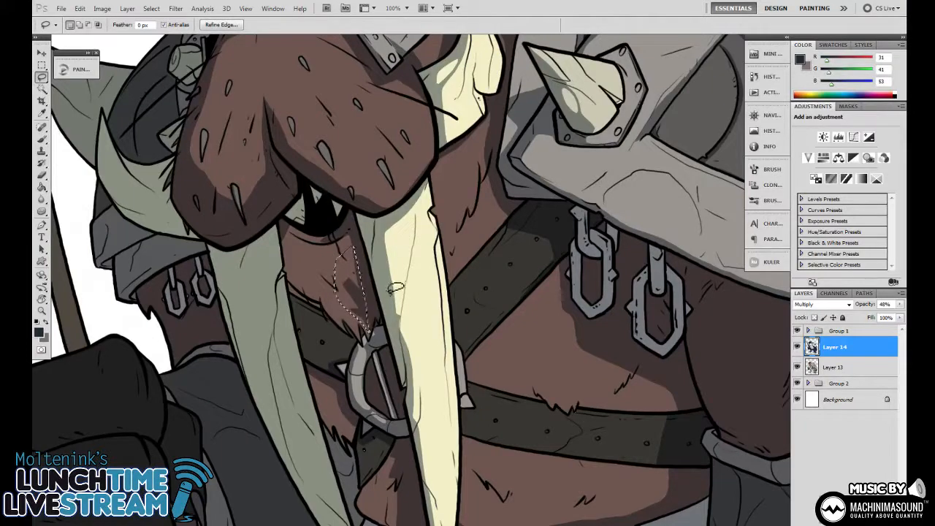
{"action": "key", "text": "ctrl+minus"}
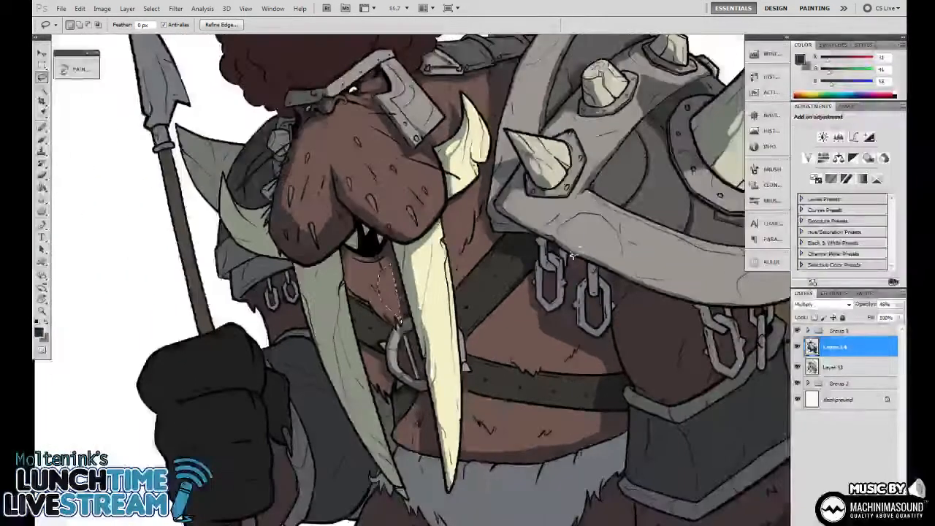
{"action": "key", "text": "ctrl+minus"}
{"action": "key", "text": "ctrl+minus"}
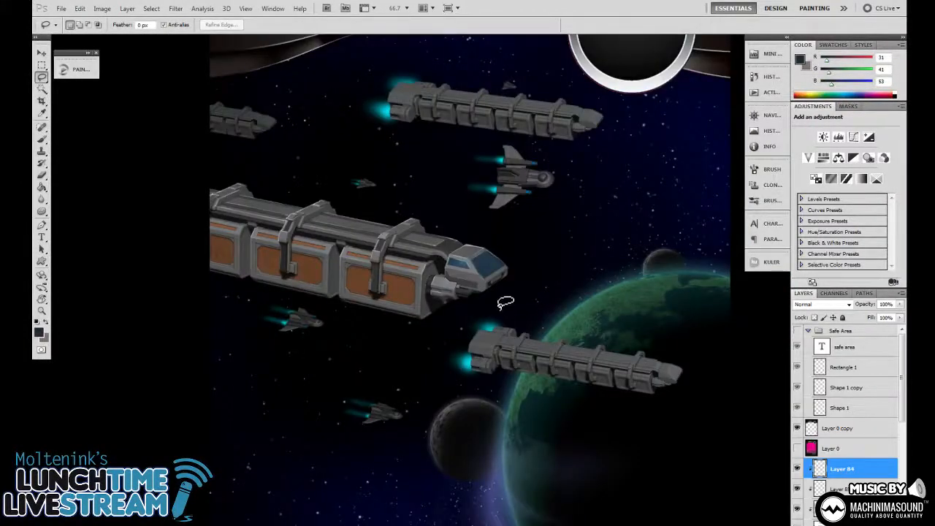
Restore the standard screen mode with document tabs and close Supply Convoy_Final.psd
{"action": "key", "text": "f"}
{"action": "key", "text": "f"}
{"action": "key", "text": "f"}
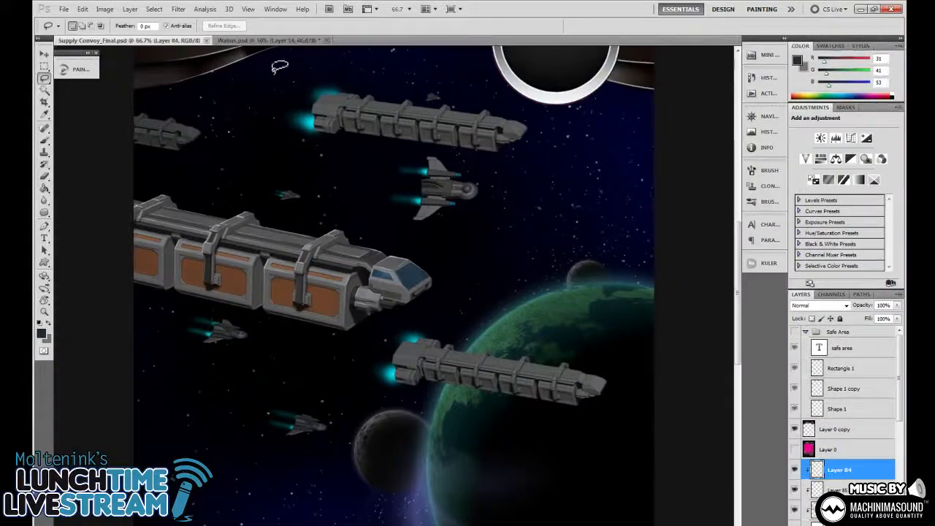
{"action": "left_click", "coordinate": [206, 40]}
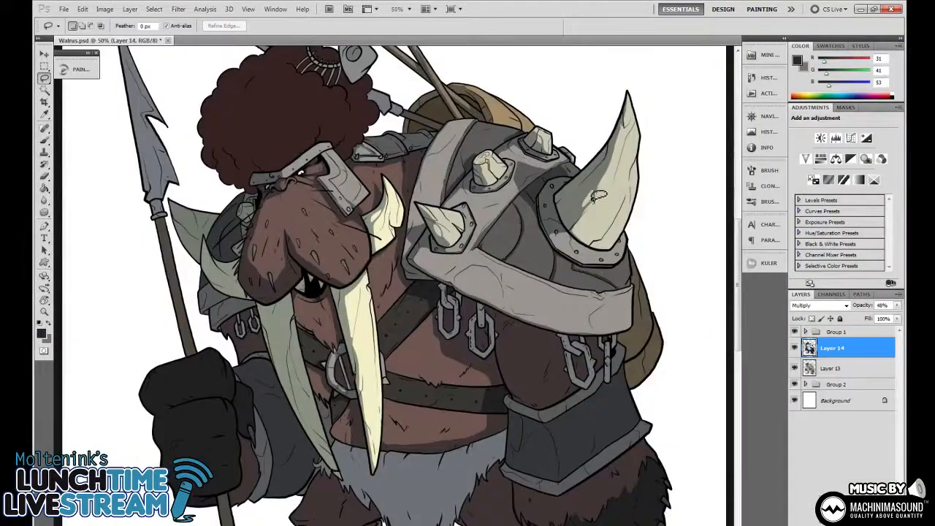
Lasso and delete the shadow over the far tusk, leaving shade under the muzzle and along its outer edge, and deselect
{"action": "left_click_drag", "start_coordinate": [482, 303], "coordinate": [414, 342]}
{"action": "key", "text": "h"}
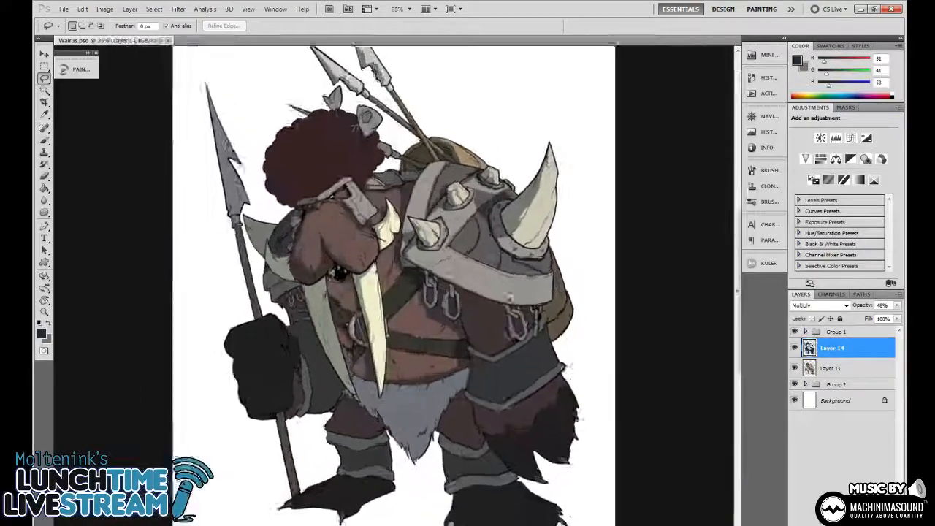
{"action": "scroll", "coordinate": [414, 342], "scroll_direction": "up", "scroll_amount": 3}
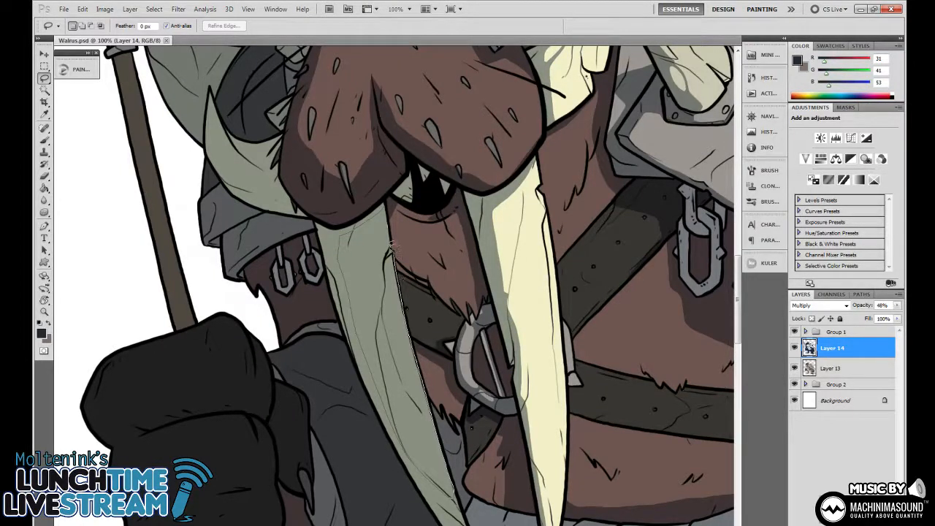
{"action": "left_click_drag", "start_coordinate": [389, 219], "coordinate": [365, 221]}
{"action": "left_click_drag", "start_coordinate": [430, 292], "coordinate": [382, 163]}
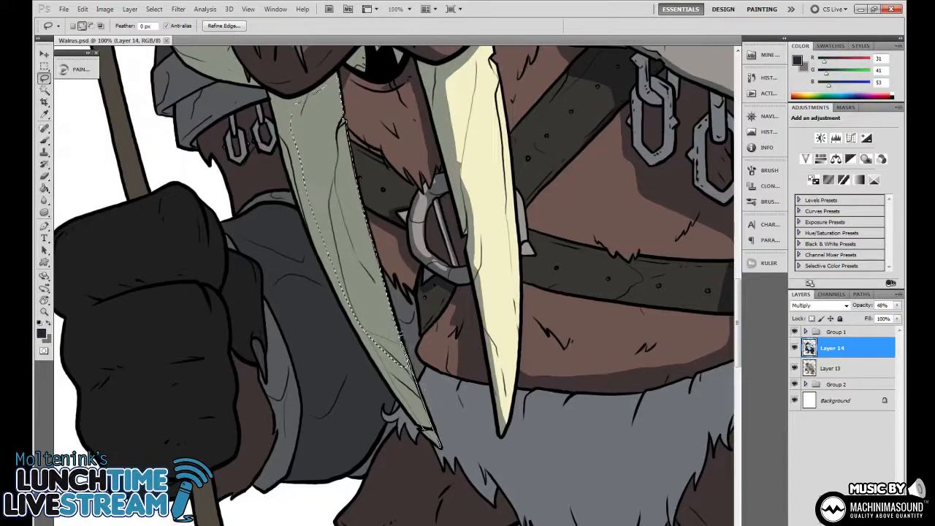
{"action": "left_click_drag", "start_coordinate": [424, 428], "coordinate": [384, 325]}
{"action": "key", "text": "Delete"}
{"action": "left_click_drag", "start_coordinate": [540, 305], "coordinate": [486, 286]}
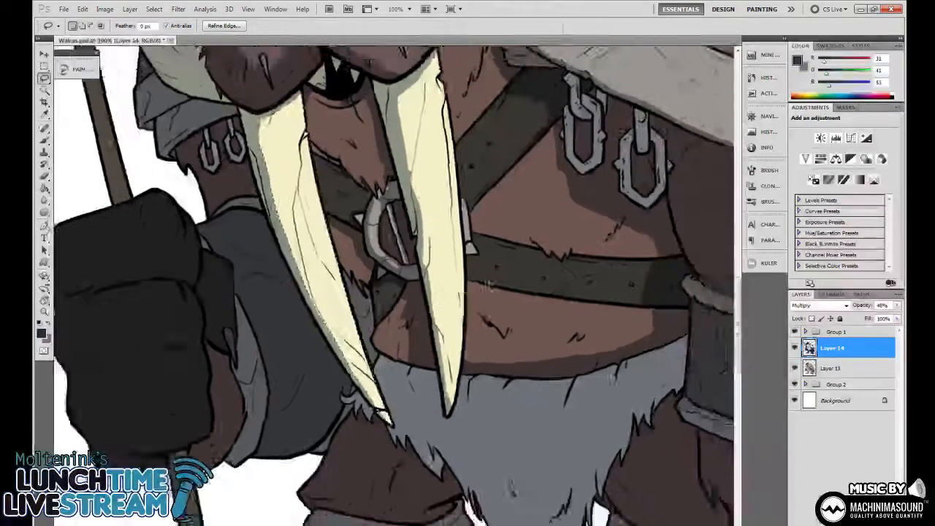
{"action": "key", "text": "ctrl+minus"}
{"action": "key", "text": "ctrl+minus"}
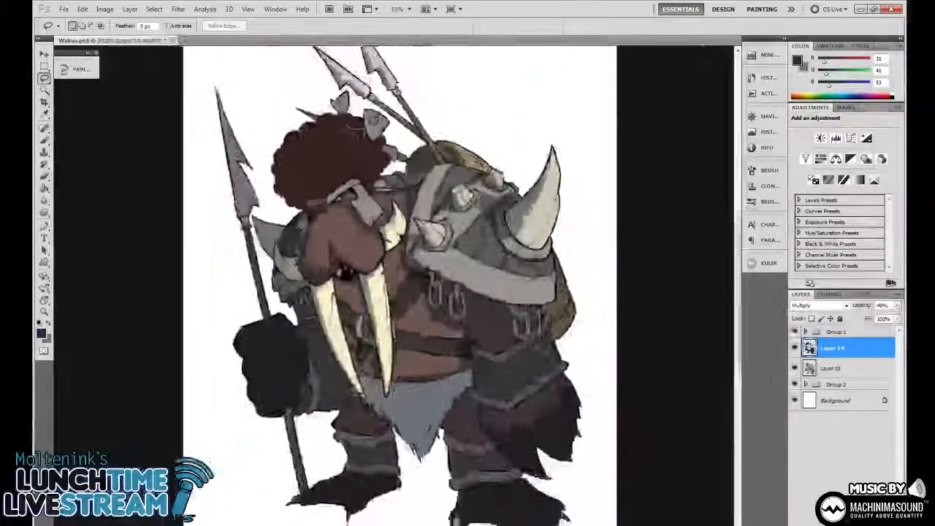
{"action": "key", "text": "ctrl+minus"}
{"action": "key", "text": "ctrl+minus"}
{"action": "key", "text": "ctrl+plus"}
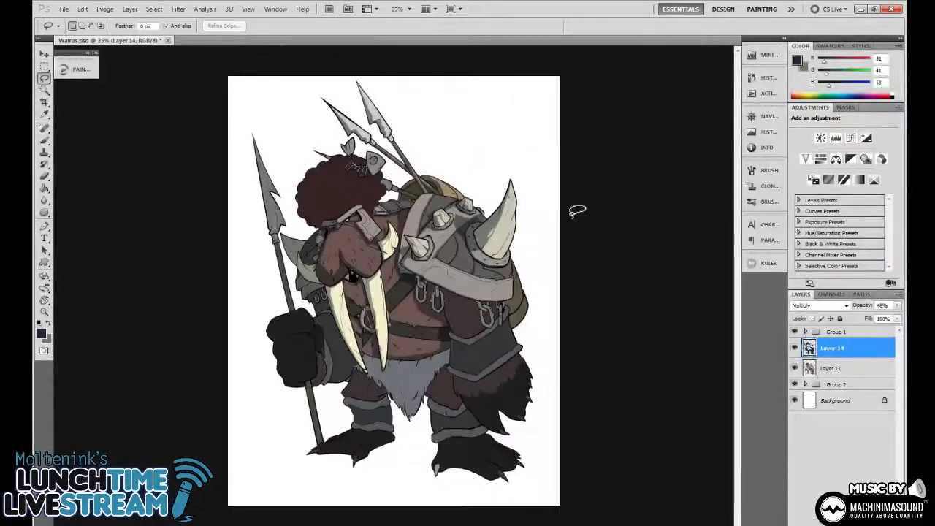
Lasso the lit area of the upper arm between the shoulder armour band and the bracer on Layer 14
{"action": "key", "text": "ctrl+minus"}
{"action": "key", "text": "ctrl+plus"}
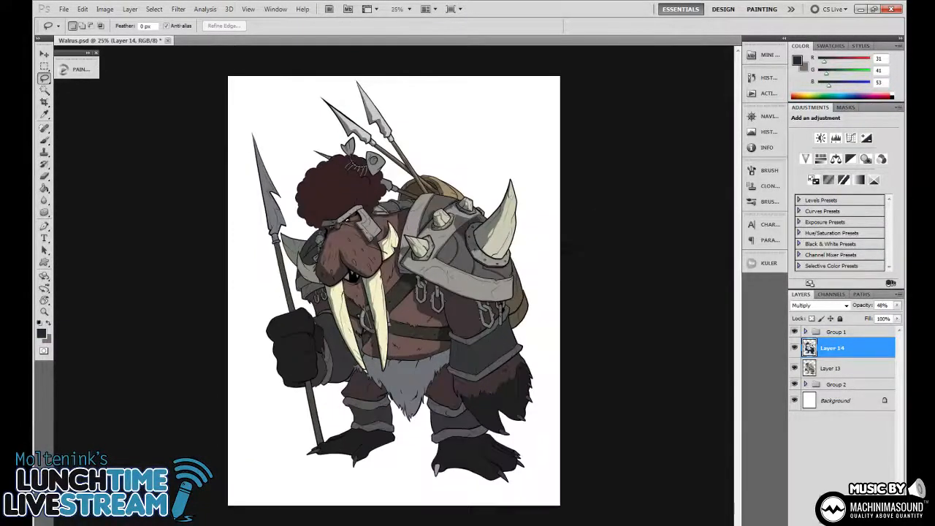
{"action": "key", "text": "ctrl+minus"}
{"action": "key", "text": "ctrl+plus"}
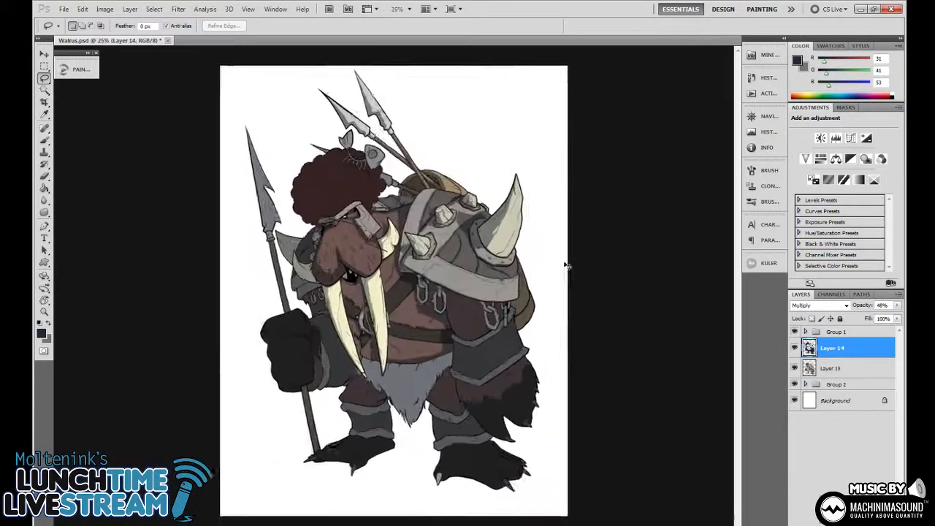
{"action": "key", "text": "ctrl+plus"}
{"action": "key", "text": "ctrl+plus"}
{"action": "key", "text": "ctrl+plus"}
{"action": "key", "text": "ctrl+plus"}
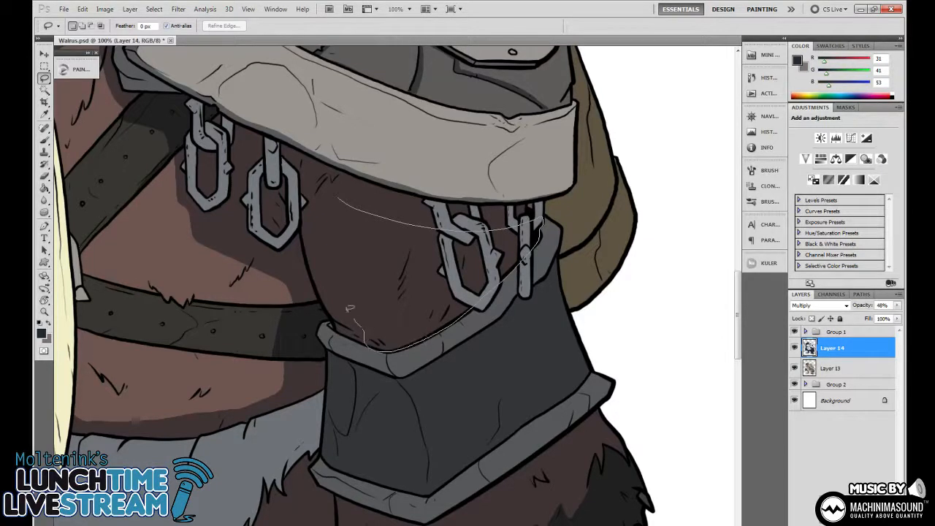
{"action": "mouse_move", "coordinate": [350, 309]}
{"action": "left_mouse_down"}
{"action": "mouse_move", "coordinate": [325, 261]}
{"action": "mouse_move", "coordinate": [330, 208]}
{"action": "left_mouse_up"}
Subtract the hanging chain links and the shadow areas beside them from the upper-arm selection
{"action": "key", "text": "w"}
{"action": "left_click", "coordinate": [460, 255], "text": "alt"}
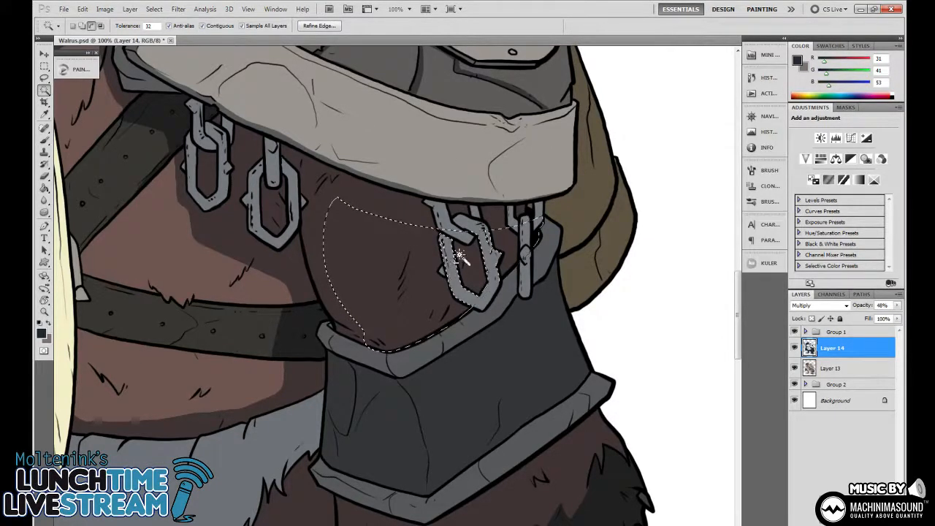
{"action": "left_click", "coordinate": [528, 243], "text": "alt"}
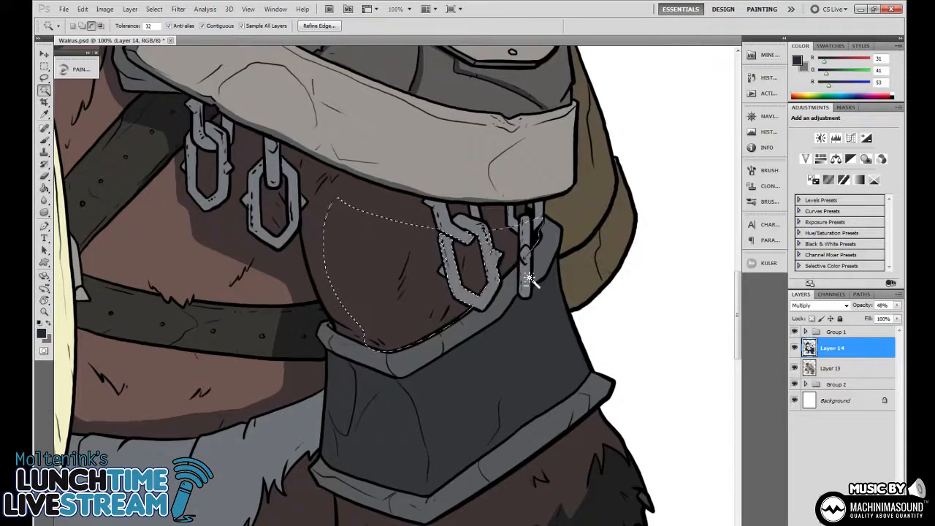
{"action": "left_click", "coordinate": [542, 233], "text": "alt"}
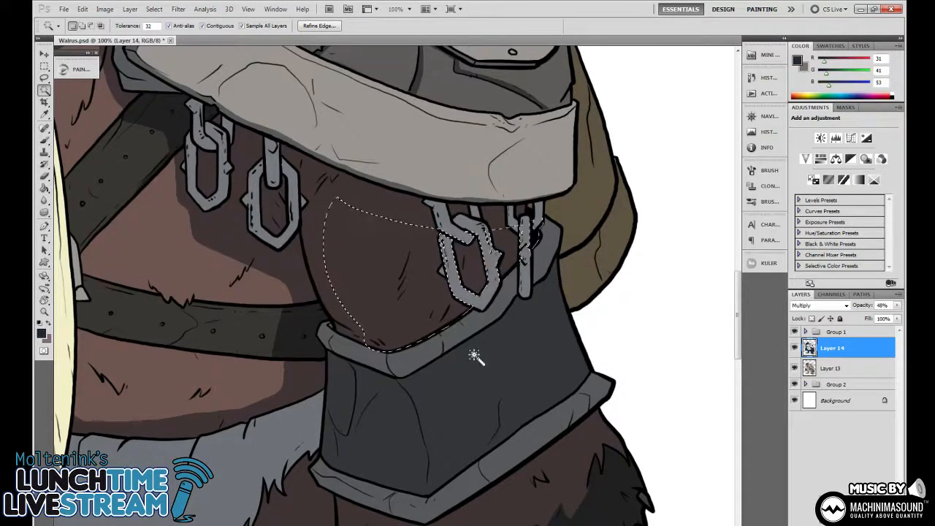
{"action": "key", "text": "l"}
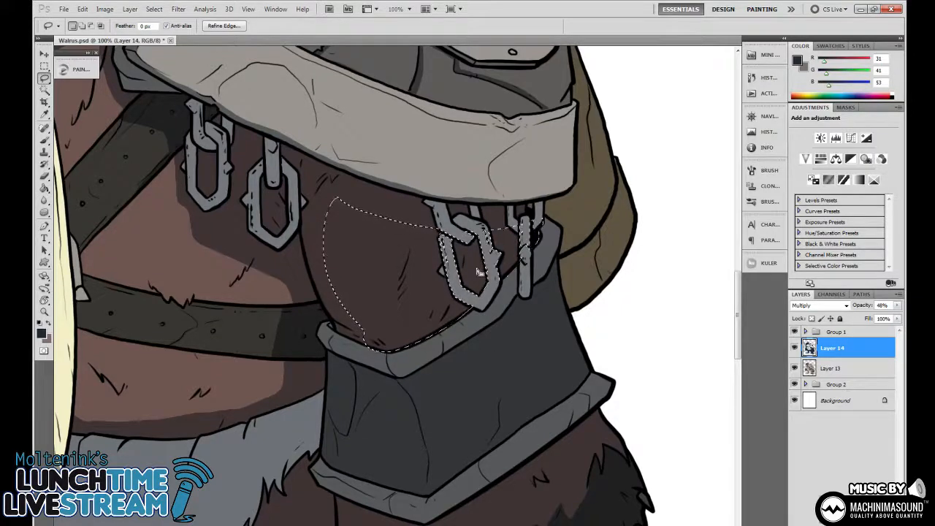
{"action": "left_click_drag", "start_coordinate": [481, 249], "coordinate": [468, 251]}
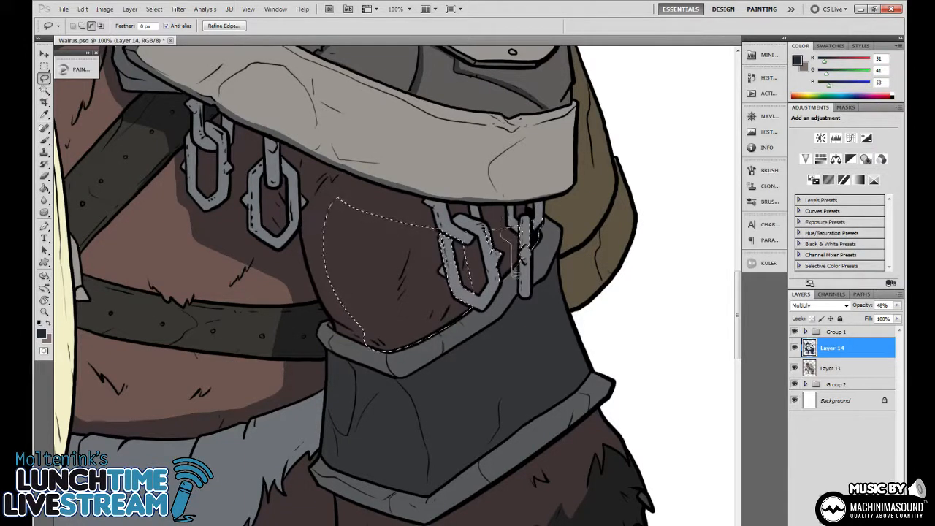
Exclude a cast-shadow strip beside the chain from the selection, clear the shading inside it on the upper arm, and deselect
{"action": "key", "text": "ctrl+minus"}
{"action": "key", "text": "ctrl+minus"}
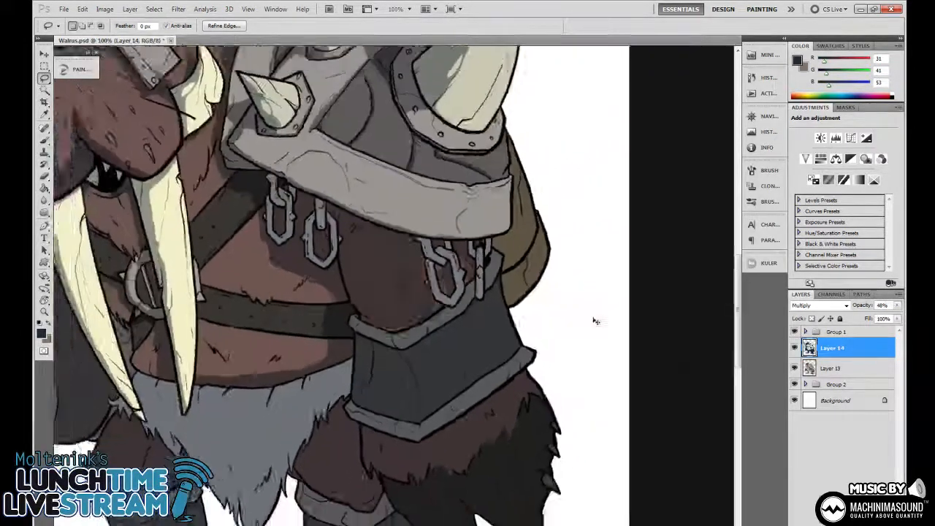
{"action": "key", "text": "ctrl+plus"}
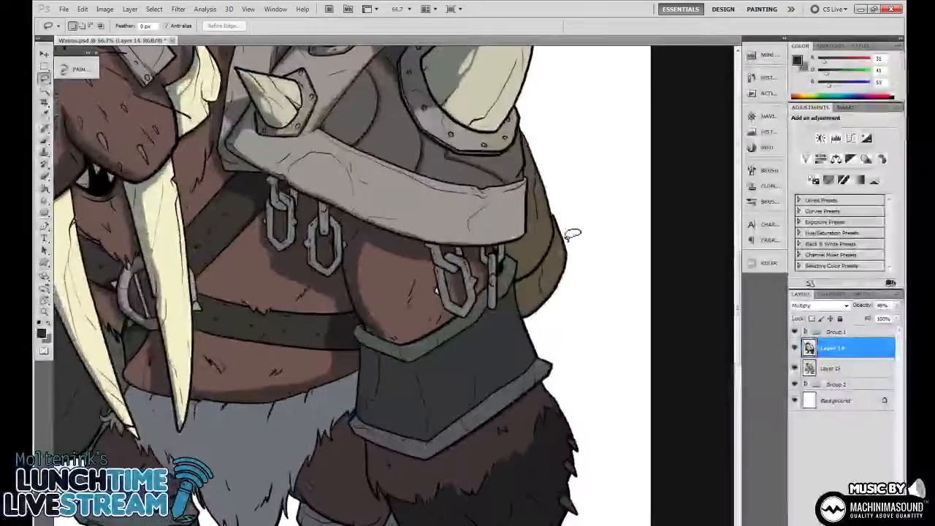
{"action": "mouse_move", "coordinate": [432, 263]}
{"action": "left_mouse_down"}
{"action": "mouse_move", "coordinate": [361, 306]}
{"action": "mouse_move", "coordinate": [432, 264]}
{"action": "left_mouse_up"}
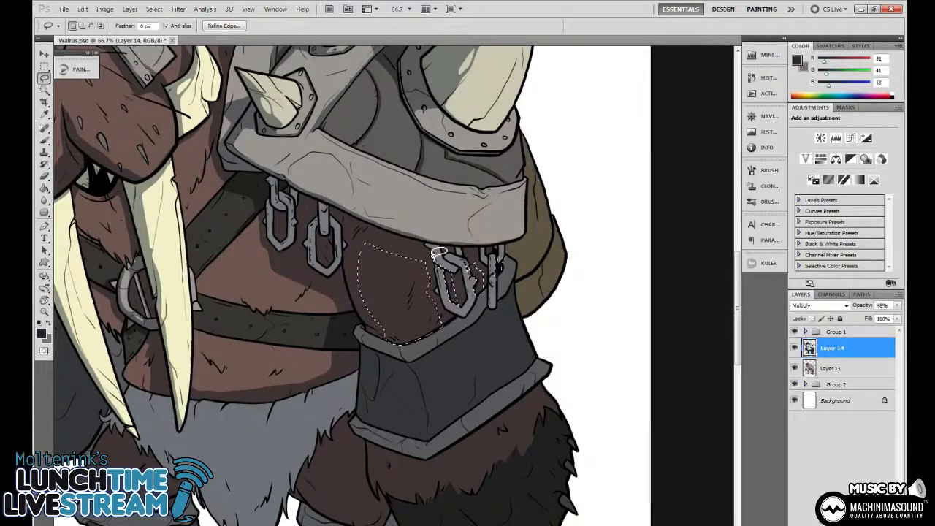
{"action": "key", "text": "ctrl+minus"}
{"action": "key", "text": "ctrl+d"}
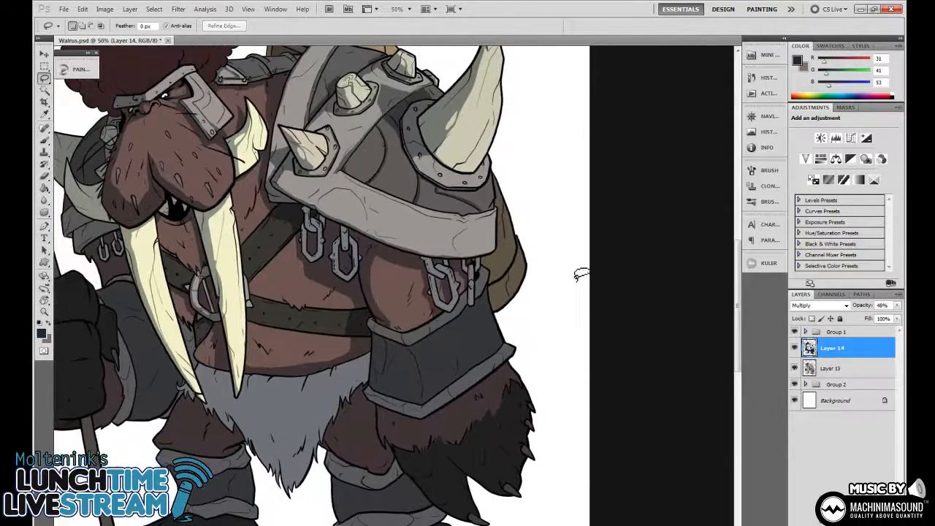
Lasso the lit area of the forearm bracer and its trims, leaving its inner side and the chain's shadow unselected
{"action": "key", "text": "ctrl+minus"}
{"action": "key", "text": "ctrl+minus"}
{"action": "scroll", "coordinate": [598, 268], "scroll_direction": "up", "scroll_amount": 3}
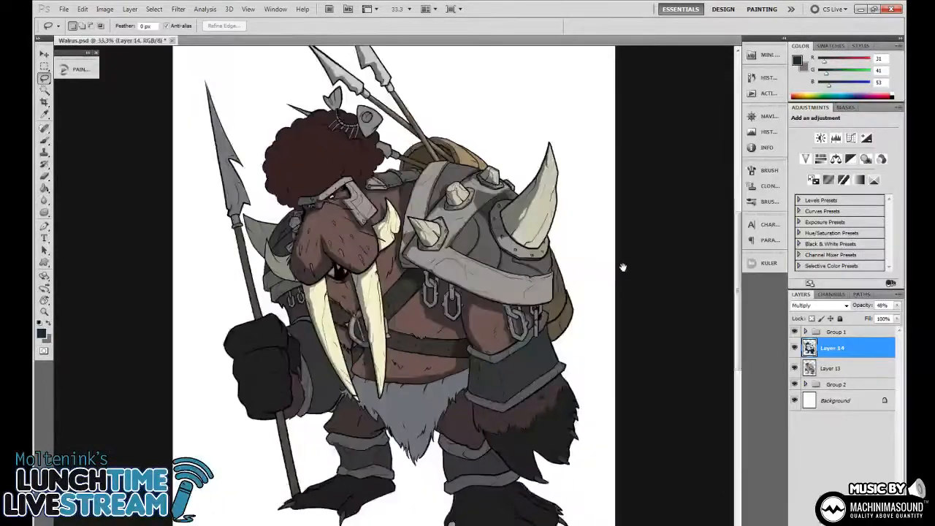
{"action": "scroll", "coordinate": [528, 221], "scroll_direction": "up", "scroll_amount": 1}
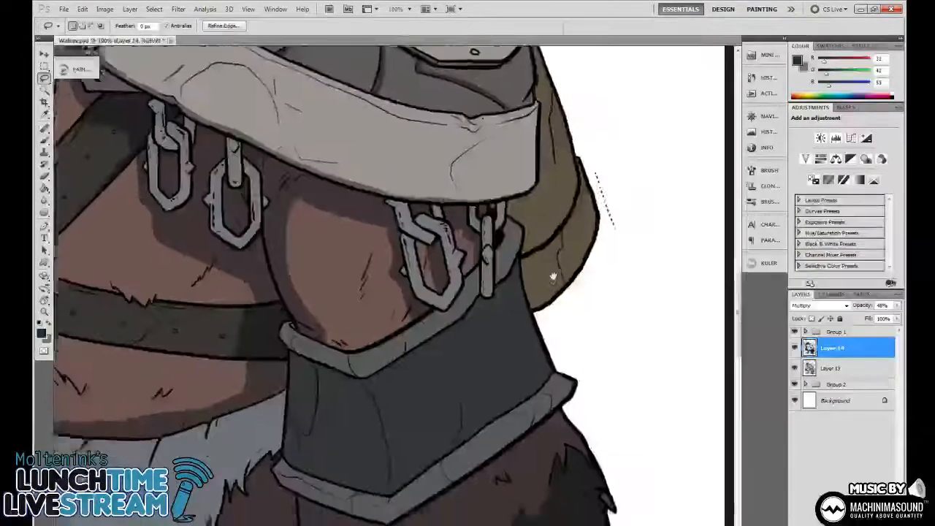
{"action": "key", "text": "ctrl+shift+d"}
{"action": "left_click_drag", "start_coordinate": [340, 222], "coordinate": [335, 298]}
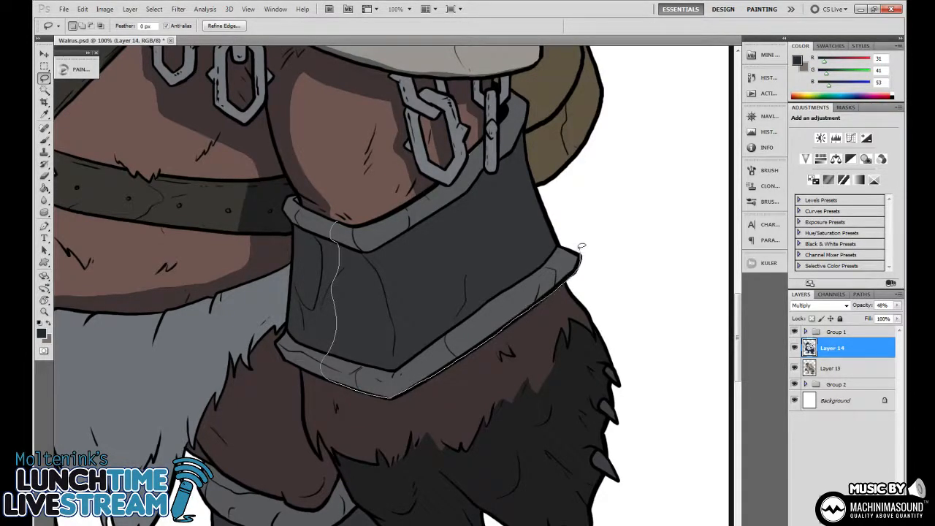
{"action": "left_click_drag", "start_coordinate": [580, 246], "coordinate": [548, 205]}
{"action": "left_click_drag", "start_coordinate": [504, 126], "coordinate": [501, 155]}
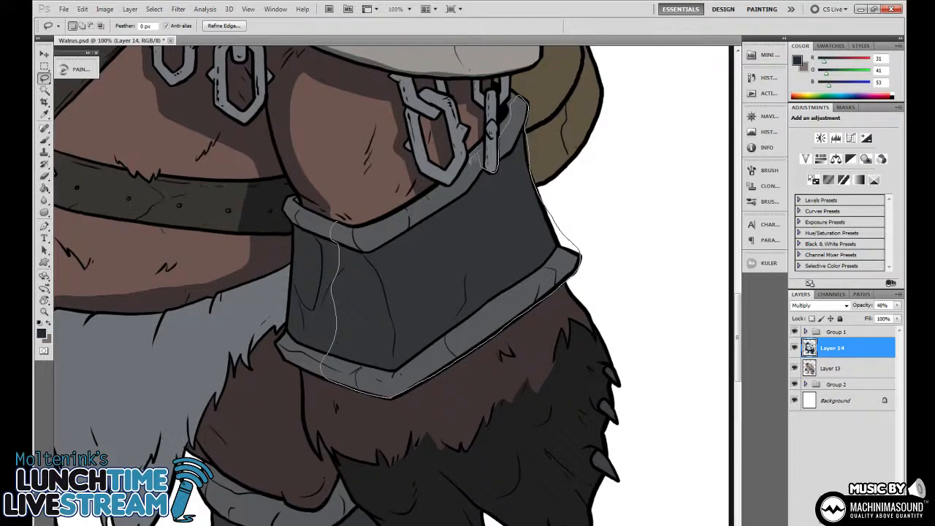
{"action": "left_click_drag", "start_coordinate": [458, 180], "coordinate": [355, 220]}
{"action": "mouse_move", "coordinate": [582, 231]}
{"action": "left_mouse_down"}
{"action": "mouse_move", "coordinate": [582, 253]}
{"action": "mouse_move", "coordinate": [551, 237]}
{"action": "left_mouse_up"}
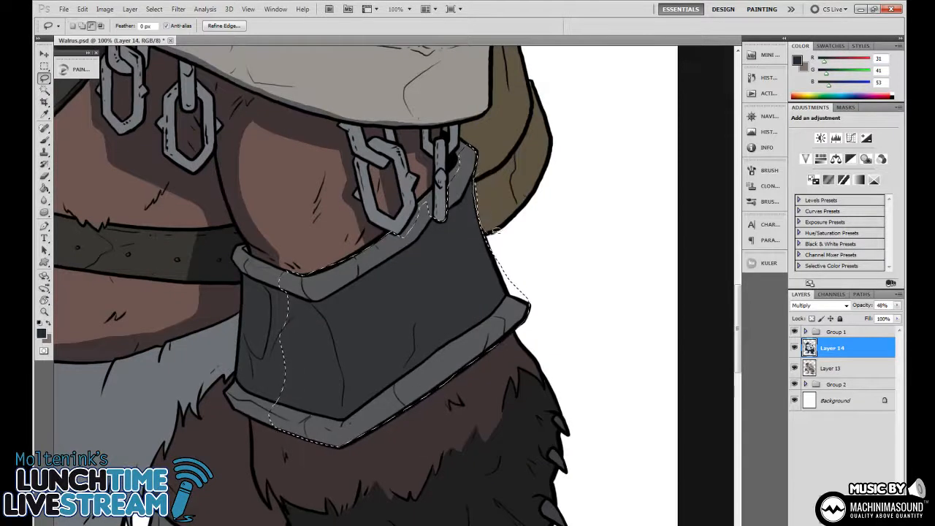
{"action": "left_click_drag", "start_coordinate": [495, 231], "coordinate": [574, 270]}
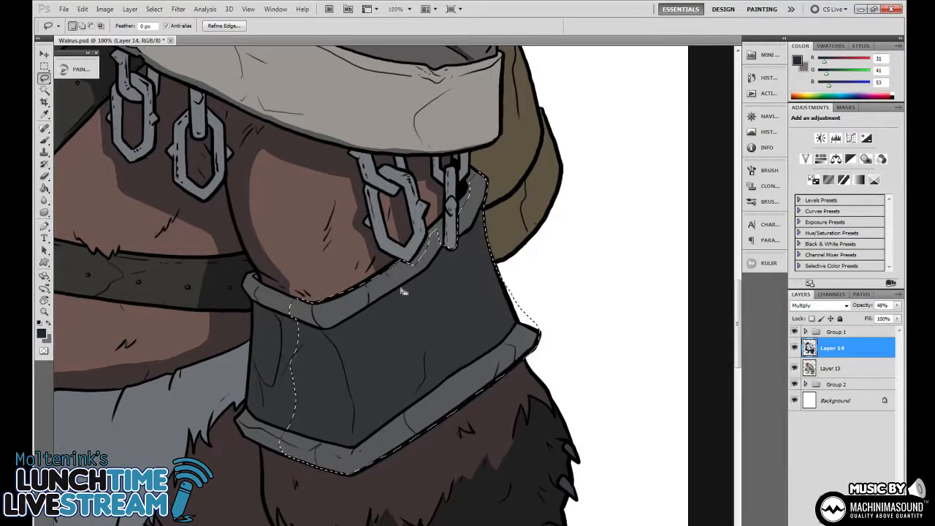
Clear the shading from the selected bracer area and touch up the shadow edge on its upper and lower trims
{"action": "key", "text": "Delete"}
{"action": "key", "text": "ctrl+d"}
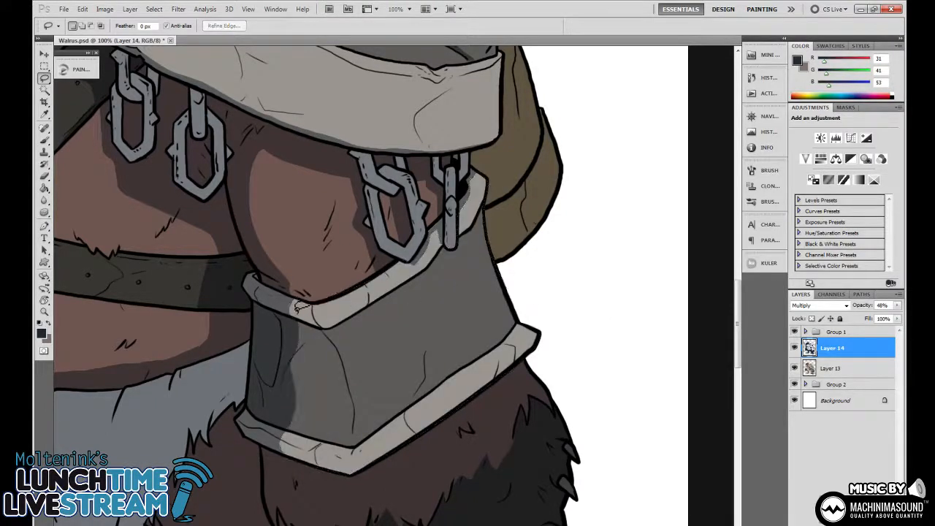
{"action": "left_click_drag", "start_coordinate": [303, 300], "coordinate": [285, 298]}
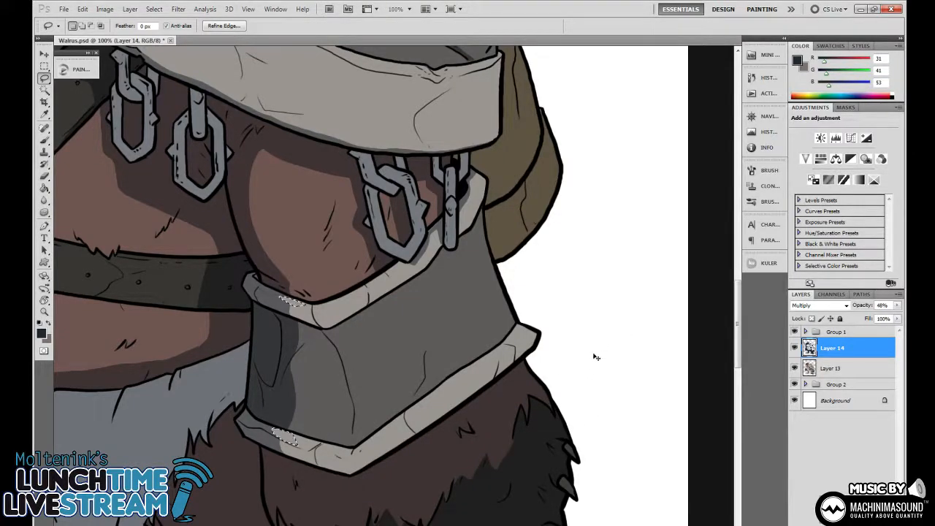
{"action": "key", "text": "ctrl+d"}
Brush a thin shadow along the lower edge of the upper arm where it meets the bracer's trim
{"action": "key", "text": "ctrl+minus"}
{"action": "left_click_drag", "start_coordinate": [552, 326], "coordinate": [530, 293]}
{"action": "key", "text": "ctrl+plus"}
{"action": "key", "text": "ctrl+plus"}
{"action": "key", "text": "ctrl+plus"}
{"action": "left_click_drag", "start_coordinate": [421, 295], "coordinate": [445, 357]}
{"action": "key", "text": "r"}
{"action": "left_click_drag", "start_coordinate": [548, 354], "coordinate": [572, 223]}
{"action": "key", "text": "b"}
{"action": "mouse_move", "coordinate": [328, 369]}
{"action": "left_mouse_down"}
{"action": "mouse_move", "coordinate": [378, 340]}
{"action": "mouse_move", "coordinate": [410, 283]}
{"action": "left_mouse_up"}
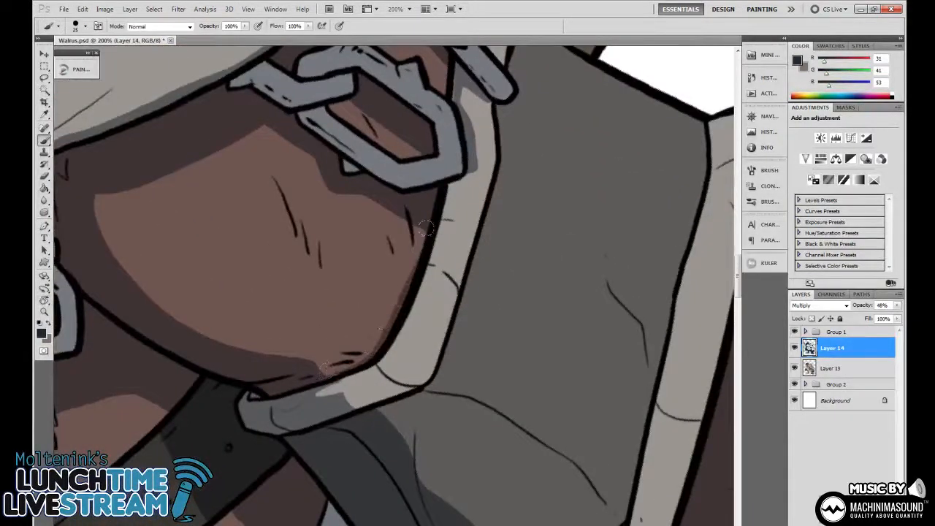
{"action": "mouse_move", "coordinate": [432, 191]}
{"action": "left_mouse_down"}
{"action": "mouse_move", "coordinate": [379, 335]}
{"action": "mouse_move", "coordinate": [415, 211]}
{"action": "left_mouse_up"}
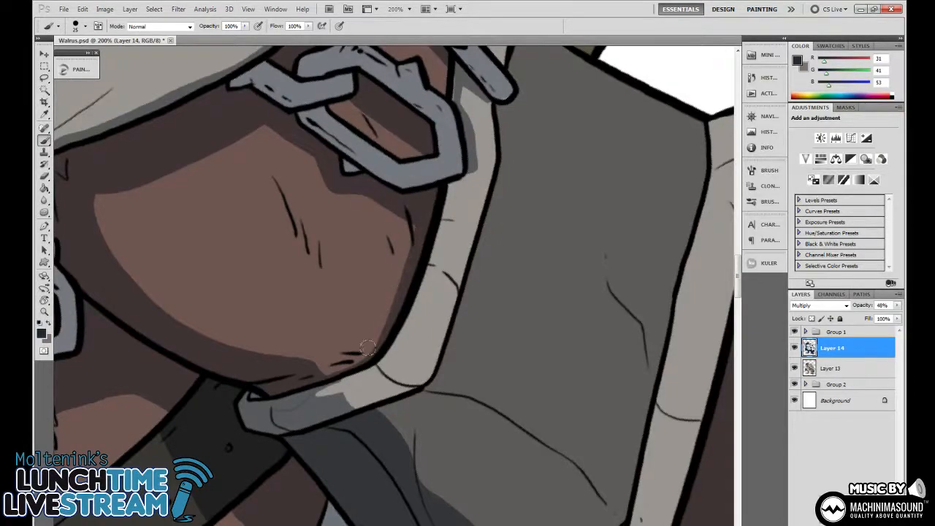
{"action": "left_click_drag", "start_coordinate": [367, 348], "coordinate": [303, 380]}
Review the shaded arm against the whole figure and straighten the canvas rotation to 0°
{"action": "key", "text": "ctrl+minus"}
{"action": "key", "text": "ctrl+minus"}
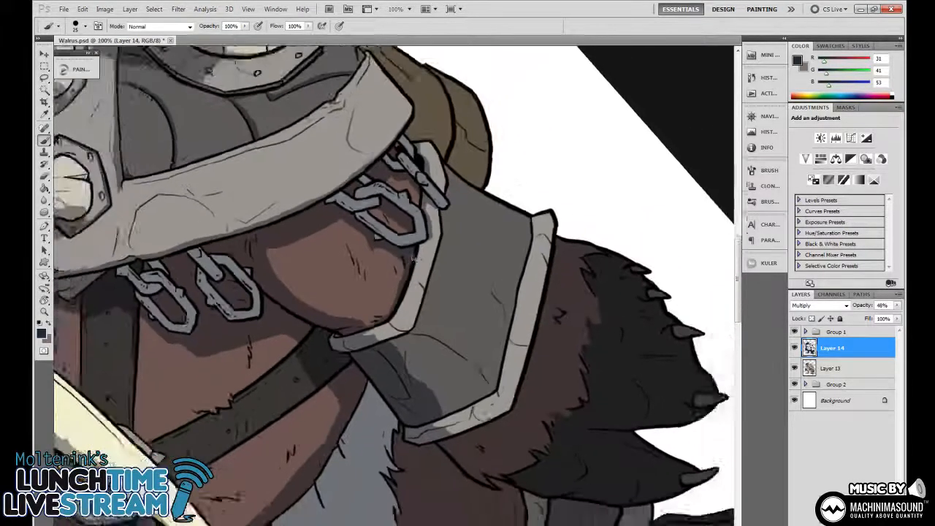
{"action": "key", "text": "ctrl+minus"}
{"action": "key", "text": "ctrl+minus"}
{"action": "key", "text": "r"}
{"action": "left_click_drag", "start_coordinate": [553, 252], "coordinate": [515, 369]}
{"action": "key", "text": "ctrl+minus"}
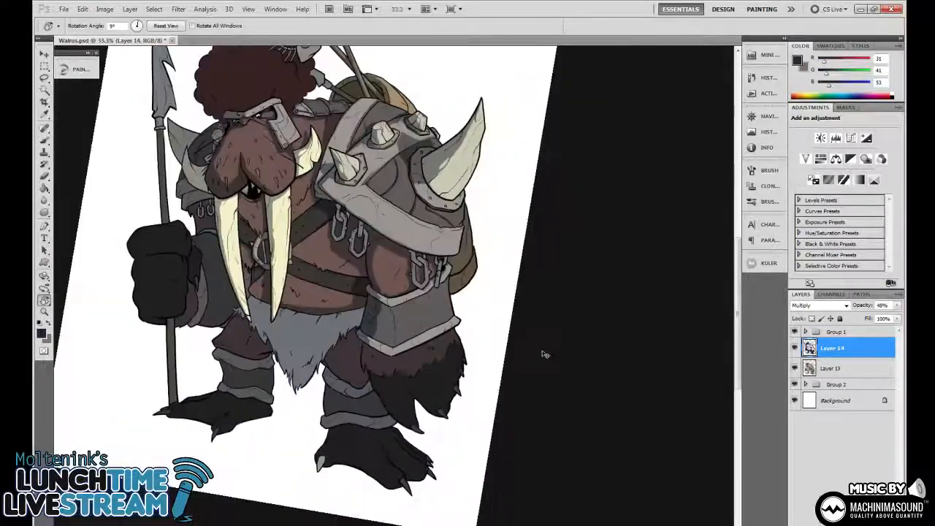
{"action": "key", "text": "ctrl+minus"}
{"action": "key", "text": "ctrl+plus"}
{"action": "key", "text": "ctrl+plus"}
{"action": "key", "text": "ctrl+plus"}
{"action": "key", "text": "ctrl+plus"}
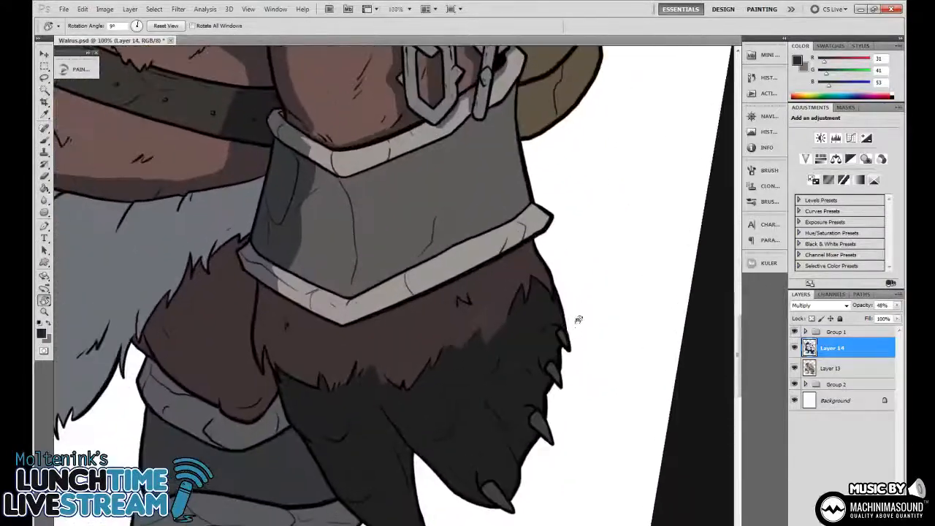
{"action": "left_click_drag", "start_coordinate": [577, 319], "coordinate": [544, 241]}
{"action": "key", "text": "b"}
{"action": "left_click_drag", "start_coordinate": [497, 264], "coordinate": [467, 334]}
{"action": "key", "text": "r"}
{"action": "left_click_drag", "start_coordinate": [626, 265], "coordinate": [606, 274]}
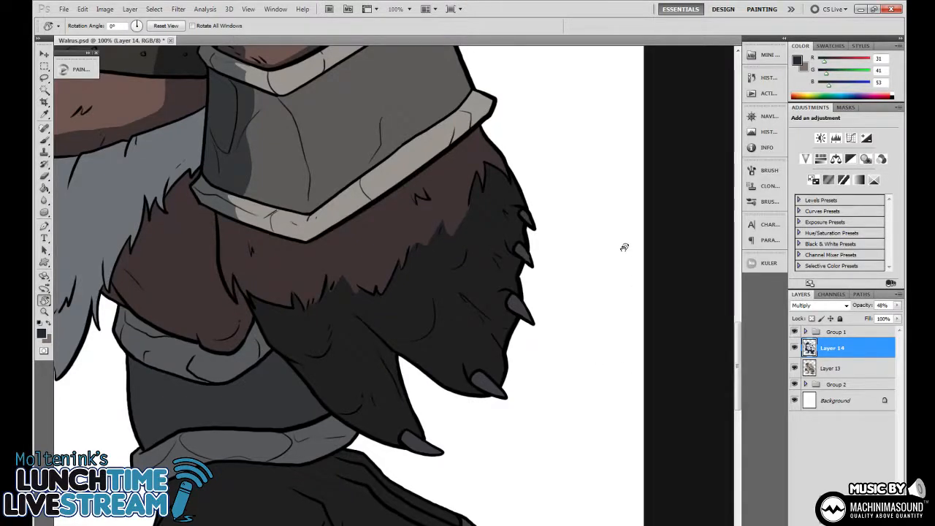
{"action": "left_click_drag", "start_coordinate": [595, 328], "coordinate": [564, 263]}
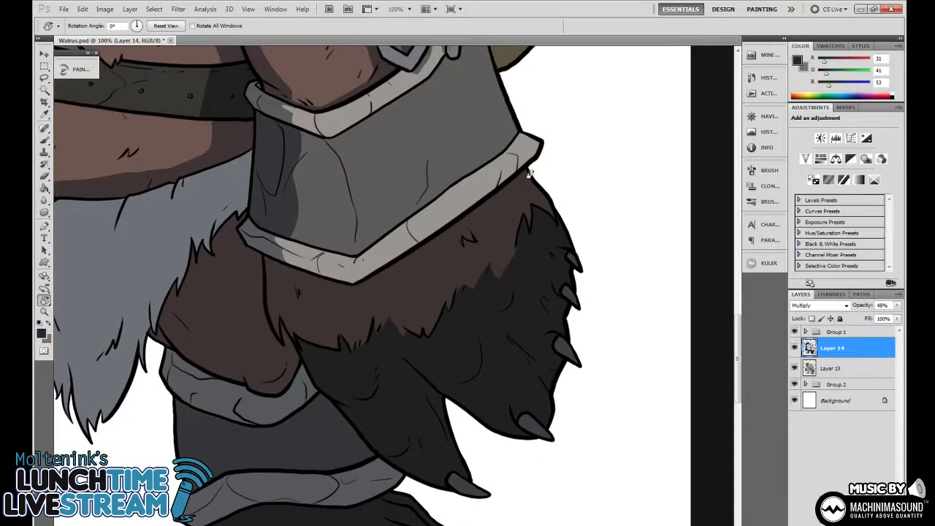
{"action": "left_click_drag", "start_coordinate": [533, 174], "coordinate": [570, 226]}
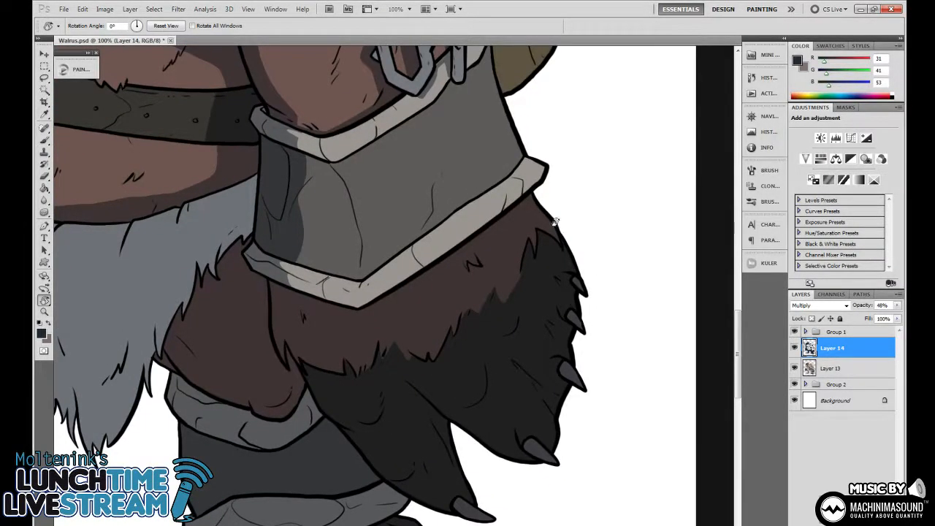
Lasso the lit area of the furry forearm and clawed hand below the bracer
{"action": "key", "text": "l"}
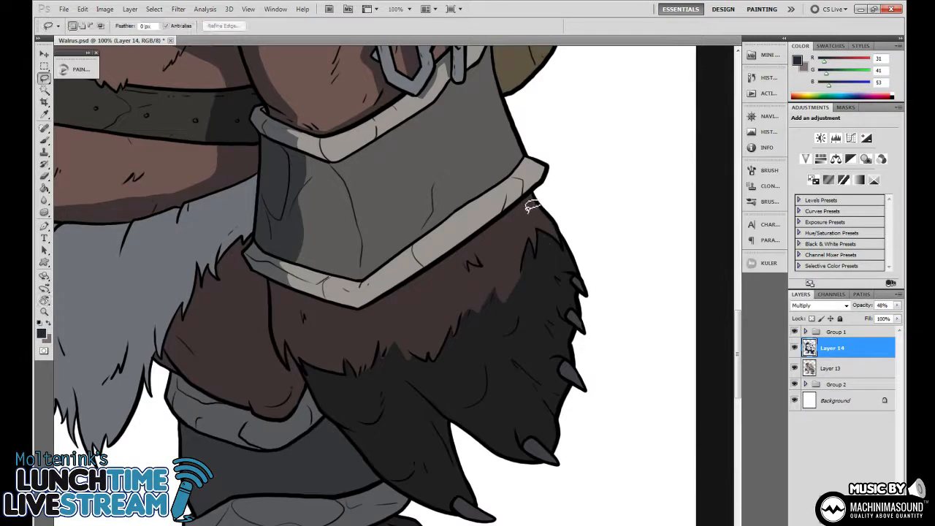
{"action": "mouse_move", "coordinate": [538, 196]}
{"action": "left_mouse_down"}
{"action": "mouse_move", "coordinate": [399, 296]}
{"action": "mouse_move", "coordinate": [362, 317]}
{"action": "mouse_move", "coordinate": [318, 310]}
{"action": "left_mouse_up"}
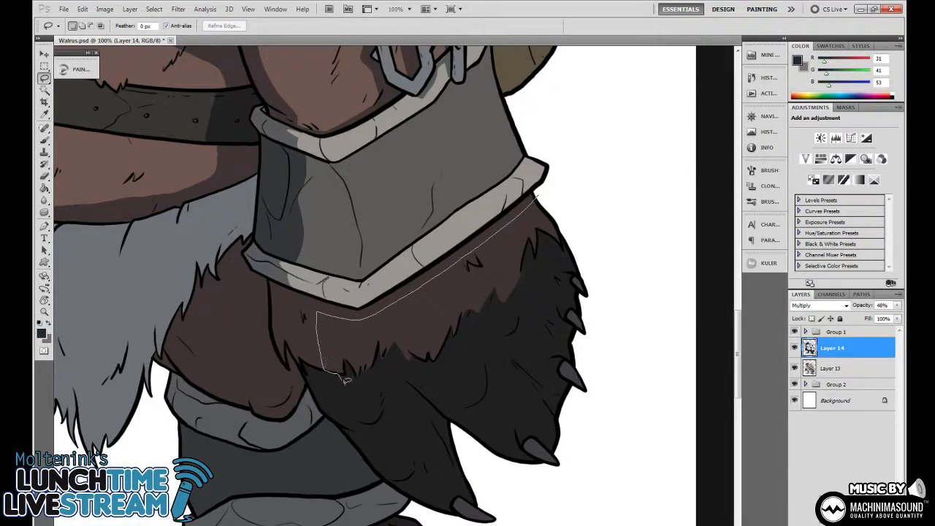
{"action": "left_click_drag", "start_coordinate": [346, 379], "coordinate": [366, 412]}
{"action": "left_click_drag", "start_coordinate": [403, 456], "coordinate": [421, 476]}
{"action": "mouse_move", "coordinate": [447, 505]}
{"action": "left_mouse_down"}
{"action": "mouse_move", "coordinate": [512, 522]}
{"action": "mouse_move", "coordinate": [500, 482]}
{"action": "mouse_move", "coordinate": [549, 477]}
{"action": "mouse_move", "coordinate": [593, 438]}
{"action": "mouse_move", "coordinate": [609, 298]}
{"action": "mouse_move", "coordinate": [544, 197]}
{"action": "left_mouse_up"}
{"action": "mouse_move", "coordinate": [638, 356]}
{"action": "left_mouse_down"}
{"action": "mouse_move", "coordinate": [579, 214]}
{"action": "mouse_move", "coordinate": [555, 335]}
{"action": "left_mouse_up"}
Refine the clawed hand selection by subtracting the shadow gaps between the fingers, the knuckle creases and the fur tufts
{"action": "key", "text": "r"}
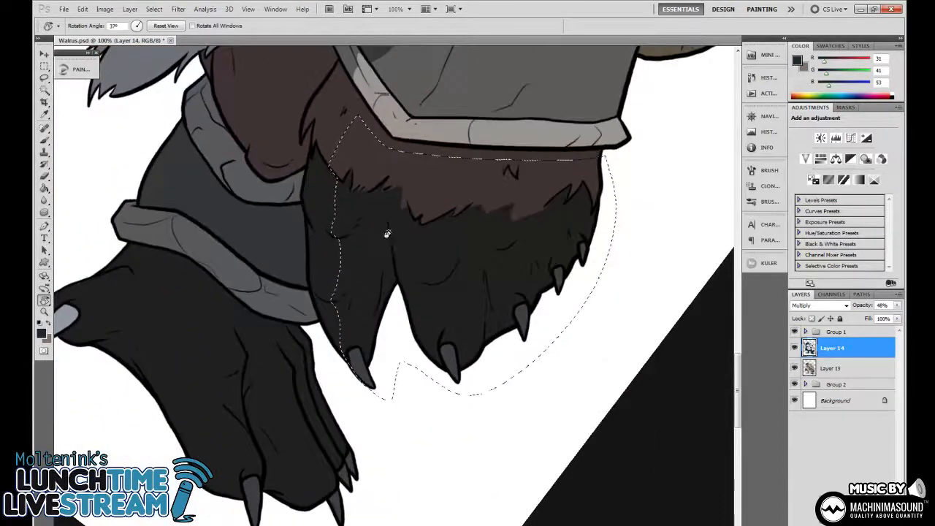
{"action": "key", "text": "l"}
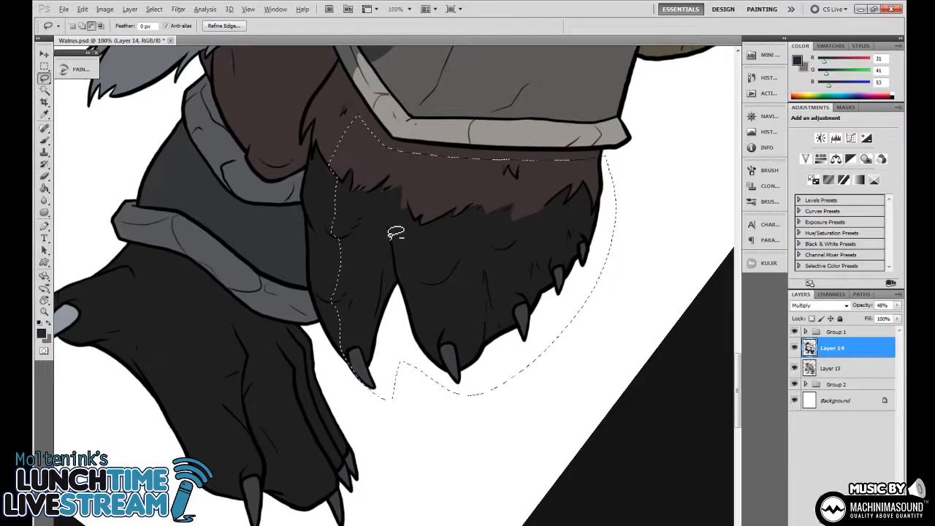
{"action": "mouse_move", "coordinate": [386, 219]}
{"action": "left_mouse_down"}
{"action": "mouse_move", "coordinate": [383, 317]}
{"action": "mouse_move", "coordinate": [404, 383]}
{"action": "mouse_move", "coordinate": [436, 419]}
{"action": "left_mouse_up"}
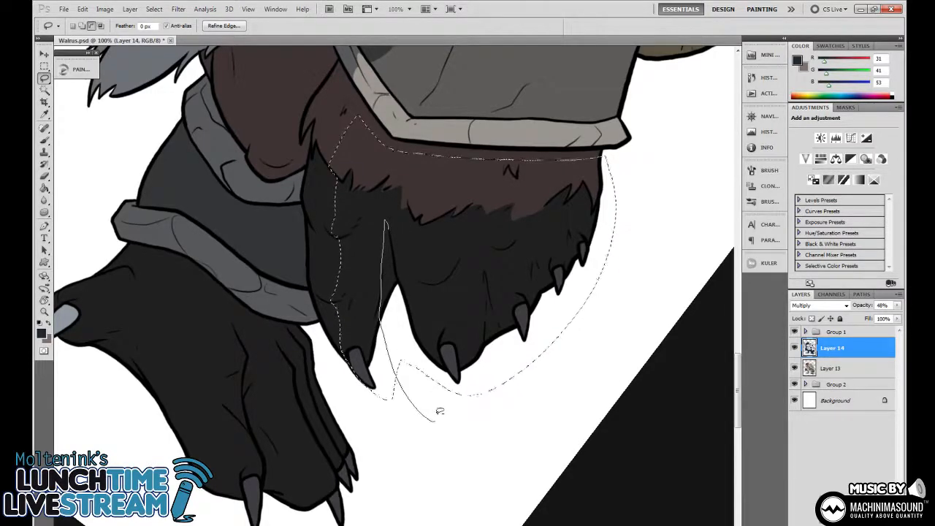
{"action": "mouse_move", "coordinate": [425, 348]}
{"action": "left_mouse_down"}
{"action": "mouse_move", "coordinate": [439, 387]}
{"action": "mouse_move", "coordinate": [489, 391]}
{"action": "left_mouse_up"}
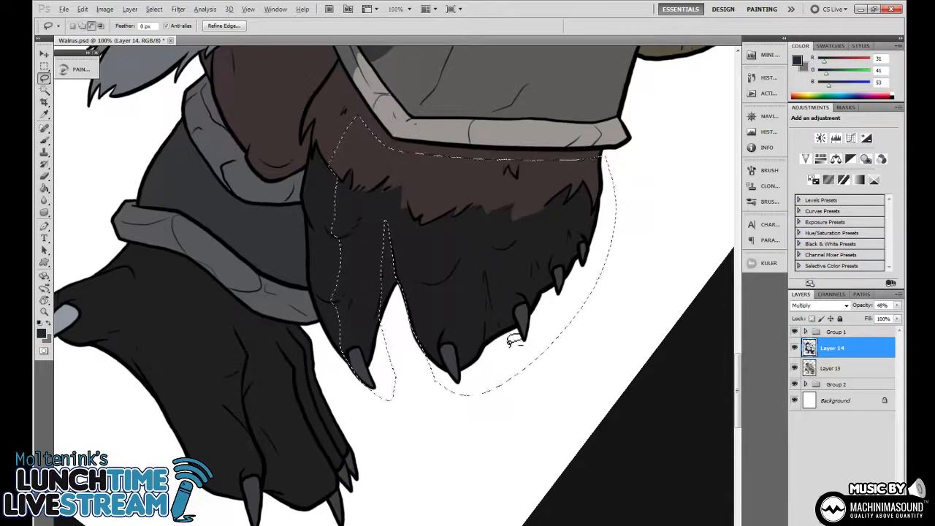
{"action": "mouse_move", "coordinate": [485, 270]}
{"action": "left_mouse_down"}
{"action": "mouse_move", "coordinate": [501, 344]}
{"action": "mouse_move", "coordinate": [515, 312]}
{"action": "mouse_move", "coordinate": [519, 335]}
{"action": "mouse_move", "coordinate": [515, 310]}
{"action": "mouse_move", "coordinate": [527, 306]}
{"action": "left_mouse_up"}
{"action": "mouse_move", "coordinate": [555, 279]}
{"action": "left_mouse_down"}
{"action": "mouse_move", "coordinate": [557, 298]}
{"action": "mouse_move", "coordinate": [564, 276]}
{"action": "left_mouse_up"}
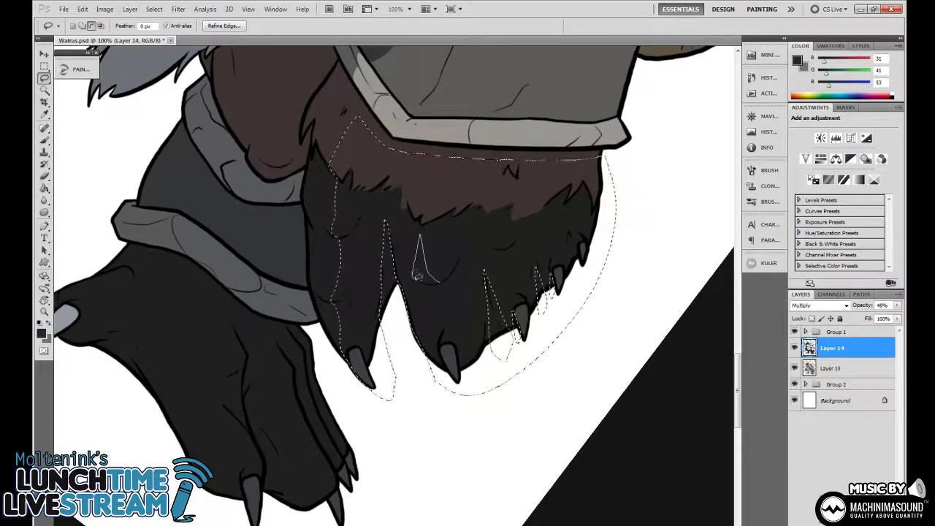
{"action": "left_click_drag", "start_coordinate": [418, 275], "coordinate": [423, 282]}
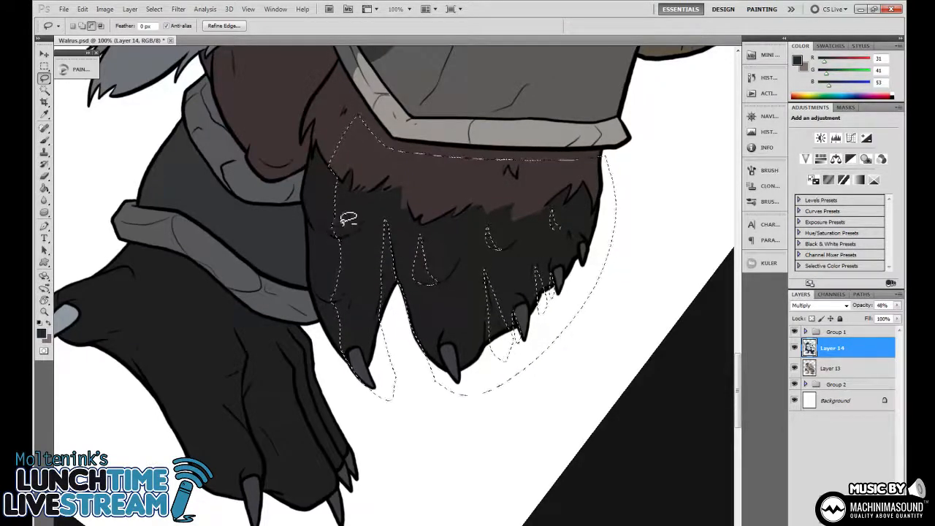
{"action": "key", "text": "shift"}
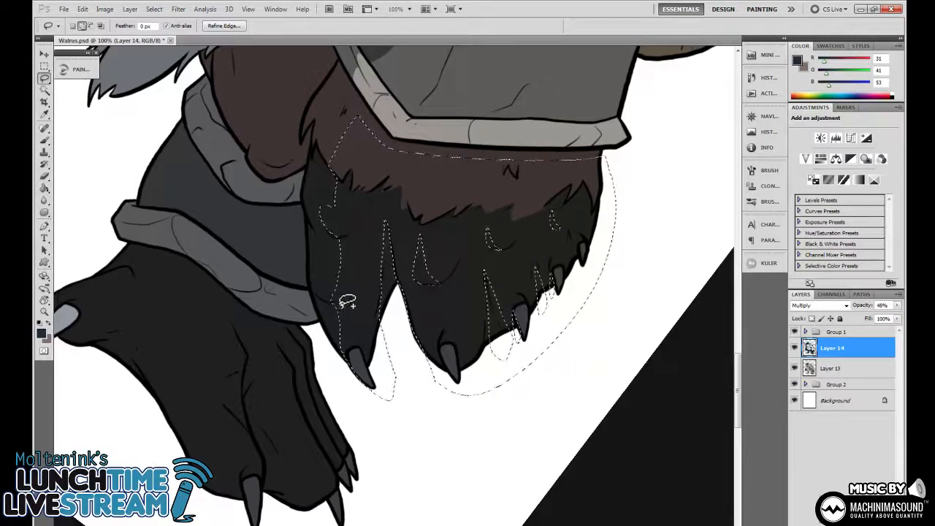
{"action": "left_click_drag", "start_coordinate": [637, 284], "coordinate": [577, 318]}
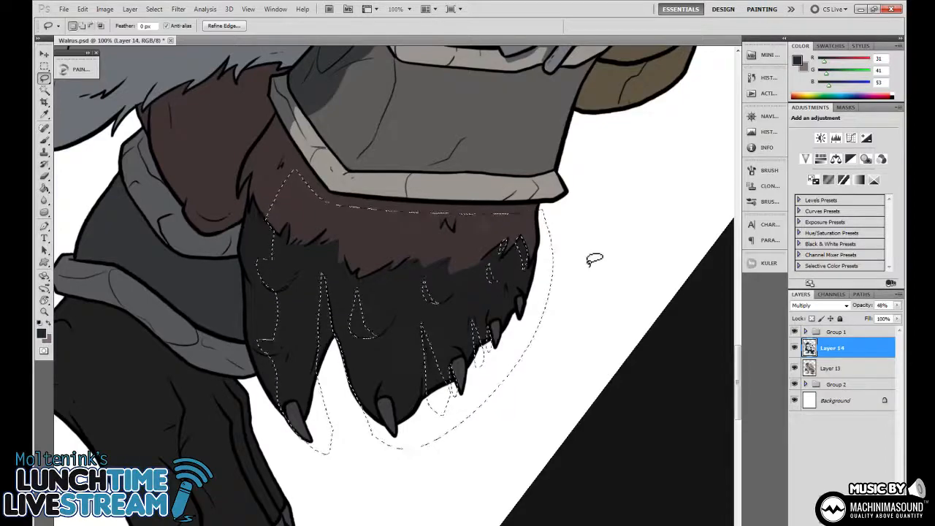
Clear the shading from the selected forearm and clawed hand, and straighten the canvas rotation to 0°
{"action": "key", "text": "Delete"}
{"action": "key", "text": "ctrl+minus"}
{"action": "key", "text": "ctrl+minus"}
{"action": "key", "text": "ctrl+minus"}
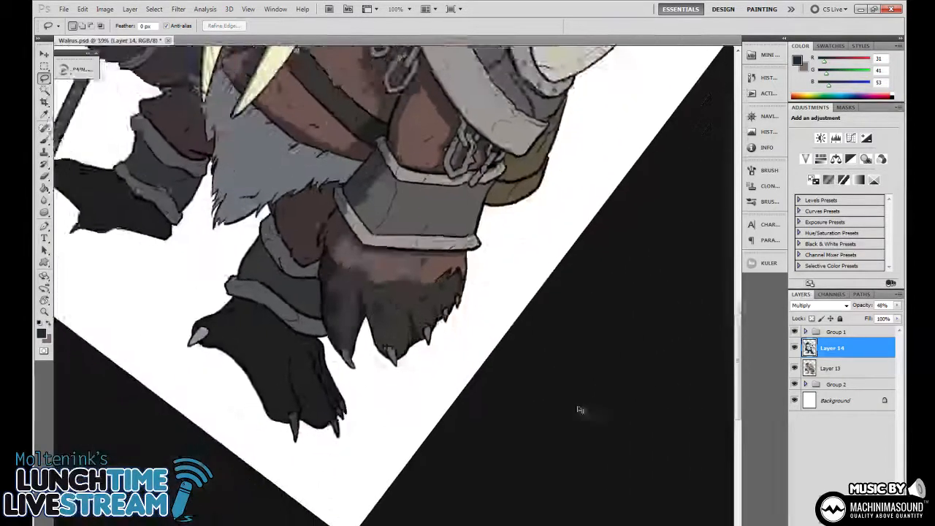
{"action": "key", "text": "r"}
{"action": "left_click_drag", "start_coordinate": [576, 392], "coordinate": [586, 215]}
{"action": "left_click_drag", "start_coordinate": [580, 260], "coordinate": [532, 223]}
Lasso the lit sides of the two chains hanging over the chest below the shoulder armor, clear their shading and deselect
{"action": "scroll", "coordinate": [432, 329], "scroll_direction": "up", "scroll_amount": 3}
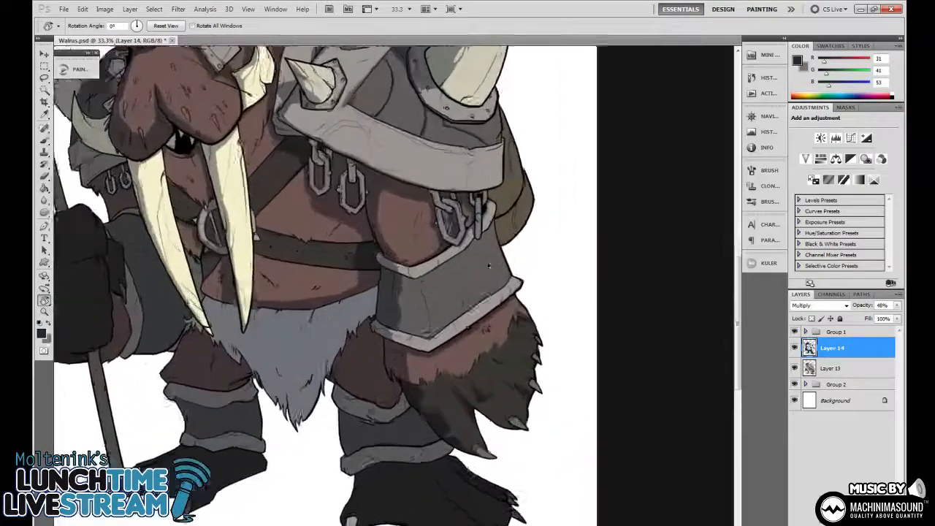
{"action": "left_click_drag", "start_coordinate": [432, 328], "coordinate": [434, 458]}
{"action": "left_click_drag", "start_coordinate": [425, 274], "coordinate": [457, 340]}
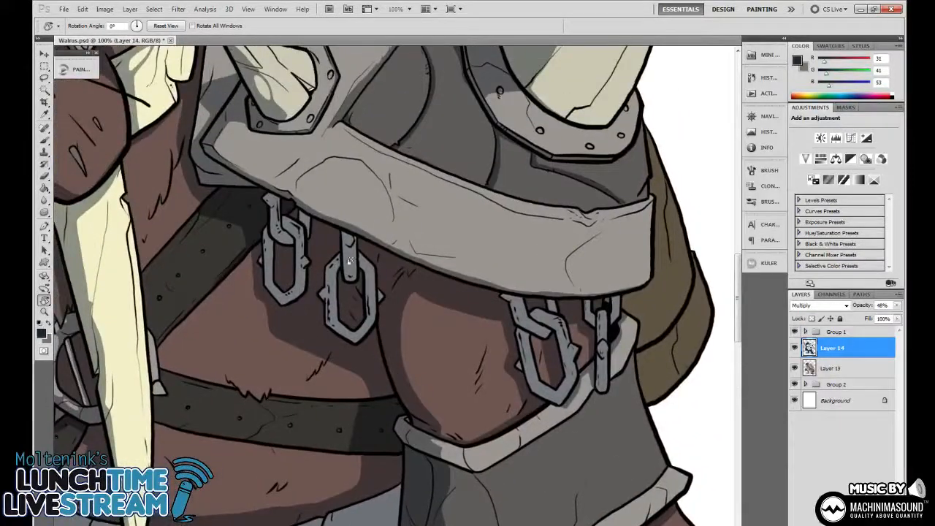
{"action": "key", "text": "l"}
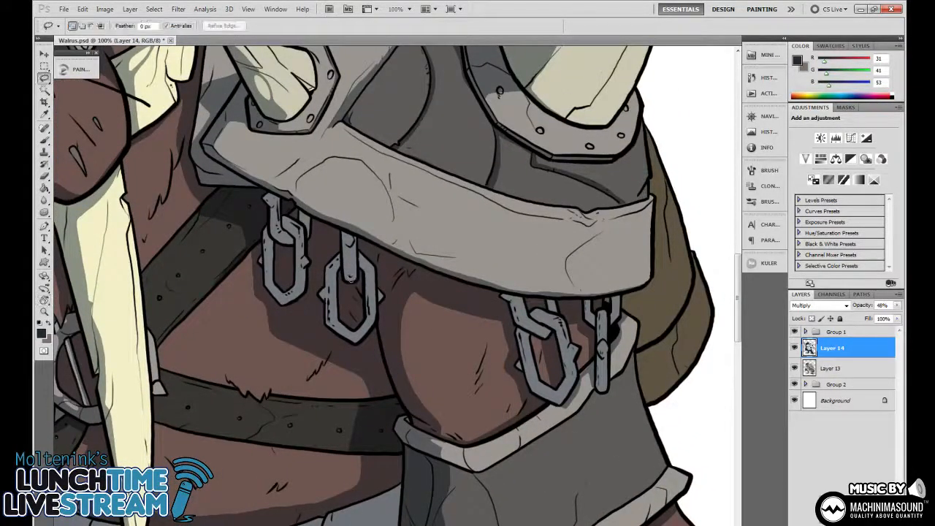
{"action": "left_click_drag", "start_coordinate": [357, 268], "coordinate": [349, 241]}
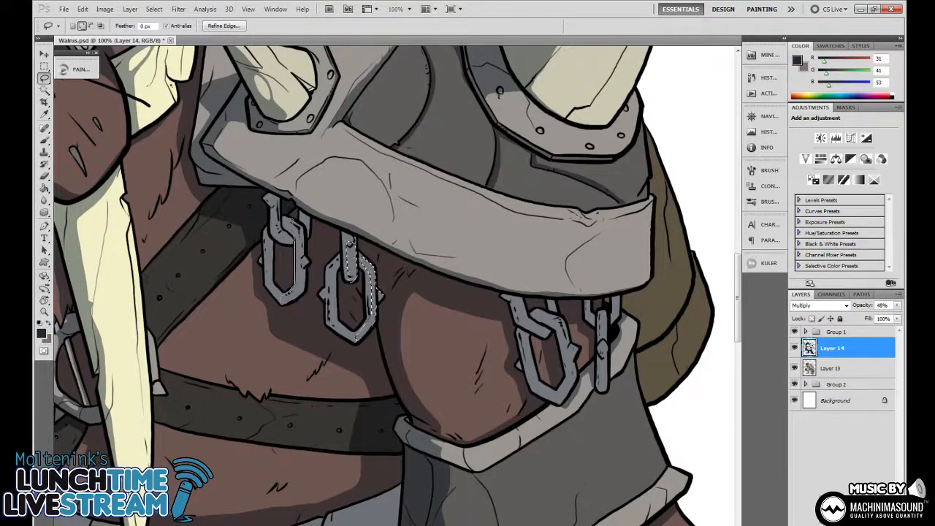
{"action": "mouse_move", "coordinate": [307, 247]}
{"action": "left_mouse_down"}
{"action": "mouse_move", "coordinate": [308, 288]}
{"action": "mouse_move", "coordinate": [284, 303]}
{"action": "left_mouse_up"}
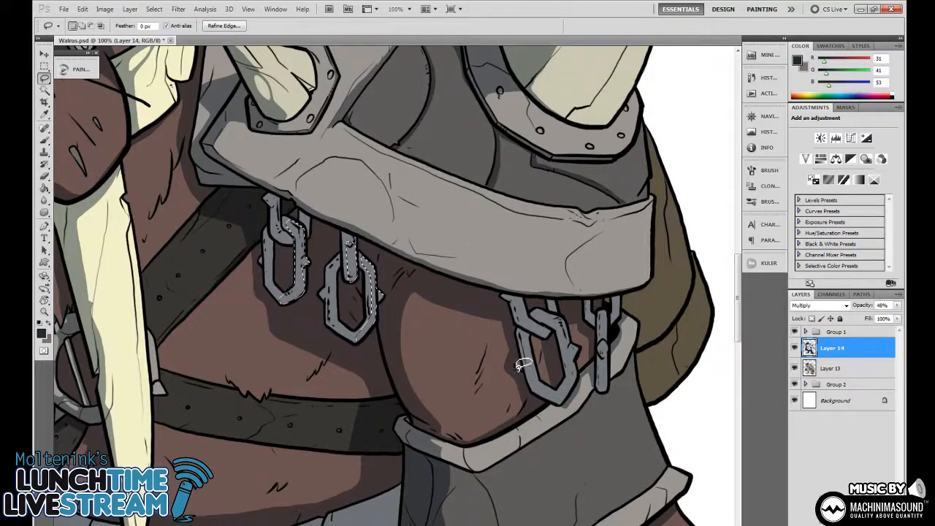
{"action": "key", "text": "Delete"}
{"action": "key", "text": "ctrl+d"}
Clear the shading from the top link and the inner left side of the large link on the chest's first chain
{"action": "left_click_drag", "start_coordinate": [498, 378], "coordinate": [464, 343]}
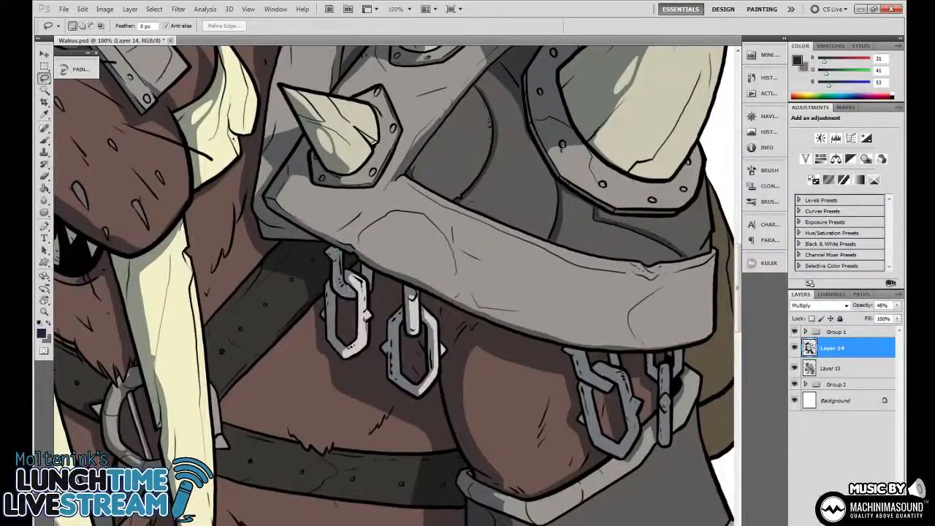
{"action": "left_click_drag", "start_coordinate": [352, 283], "coordinate": [356, 291]}
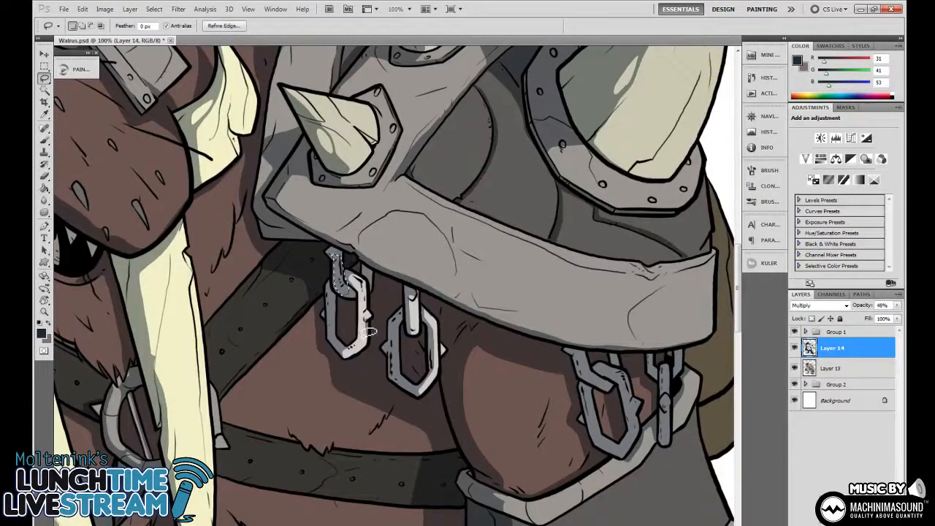
{"action": "key", "text": "ctrl+d"}
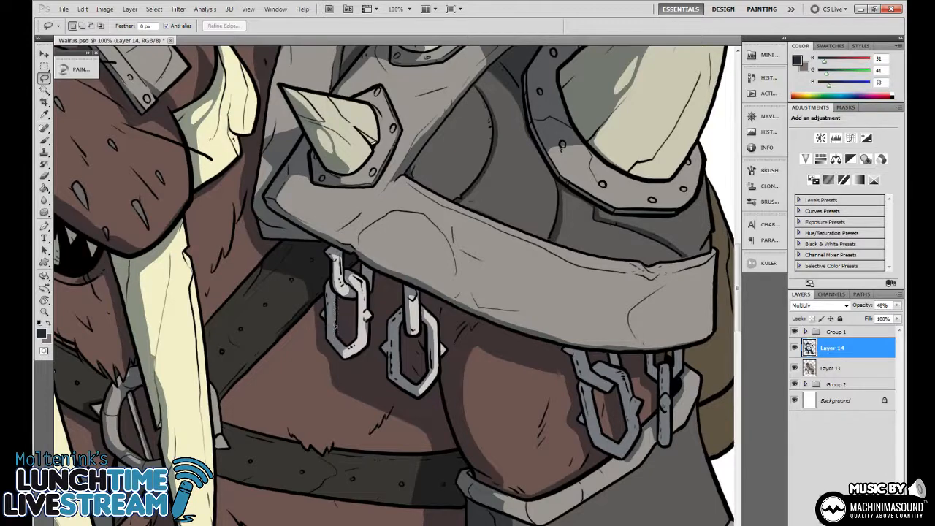
{"action": "left_click_drag", "start_coordinate": [336, 327], "coordinate": [333, 303]}
{"action": "left_click_drag", "start_coordinate": [561, 353], "coordinate": [419, 255]}
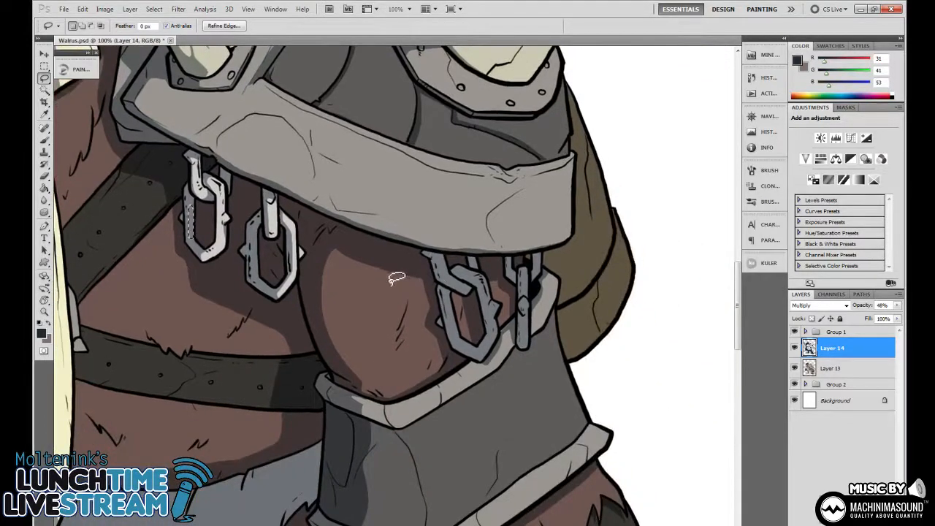
{"action": "key", "text": "ctrl+d"}
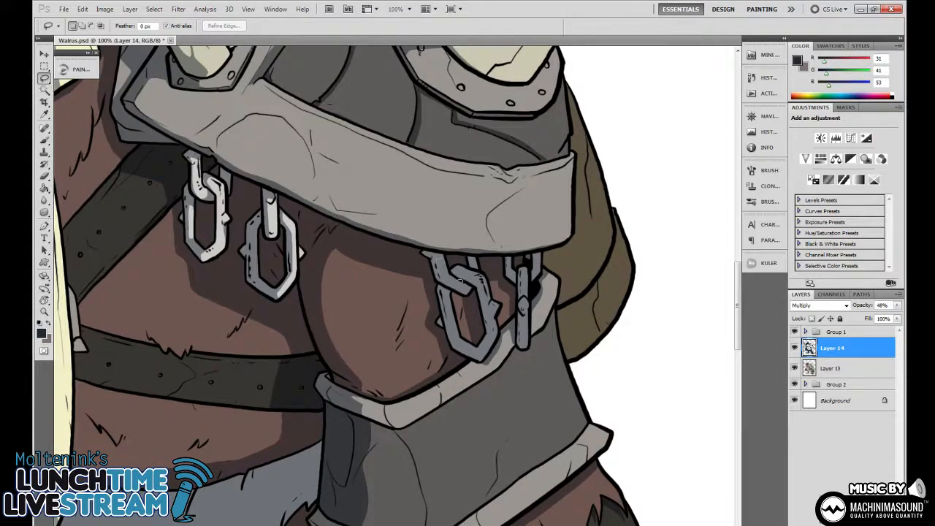
Lasso the lit faces of the chain links hanging over the upper arm near the bracer and clear their shading
{"action": "left_click_drag", "start_coordinate": [453, 276], "coordinate": [461, 266]}
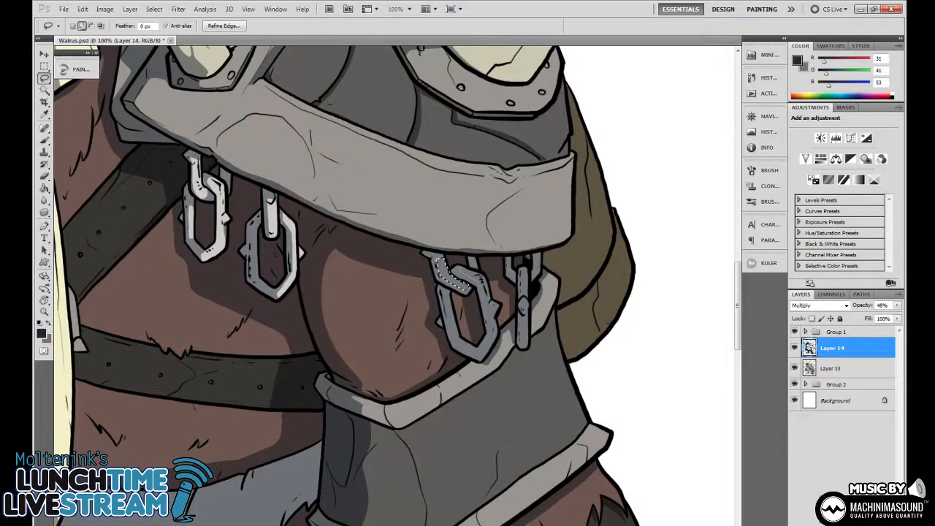
{"action": "mouse_move", "coordinate": [489, 352]}
{"action": "left_mouse_down"}
{"action": "mouse_move", "coordinate": [503, 300]}
{"action": "mouse_move", "coordinate": [482, 268]}
{"action": "mouse_move", "coordinate": [501, 309]}
{"action": "left_mouse_up"}
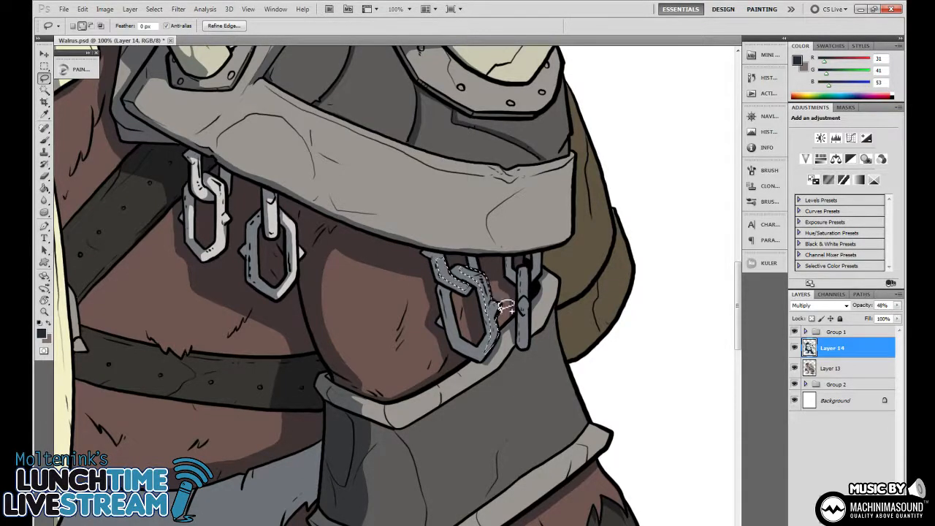
{"action": "scroll", "coordinate": [501, 309], "scroll_direction": "down", "scroll_amount": 1}
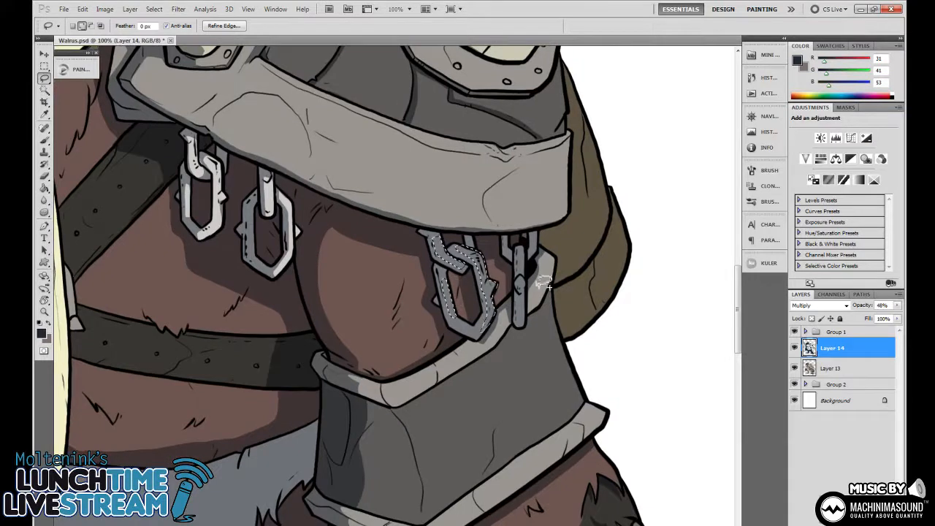
{"action": "key", "text": "ctrl+d"}
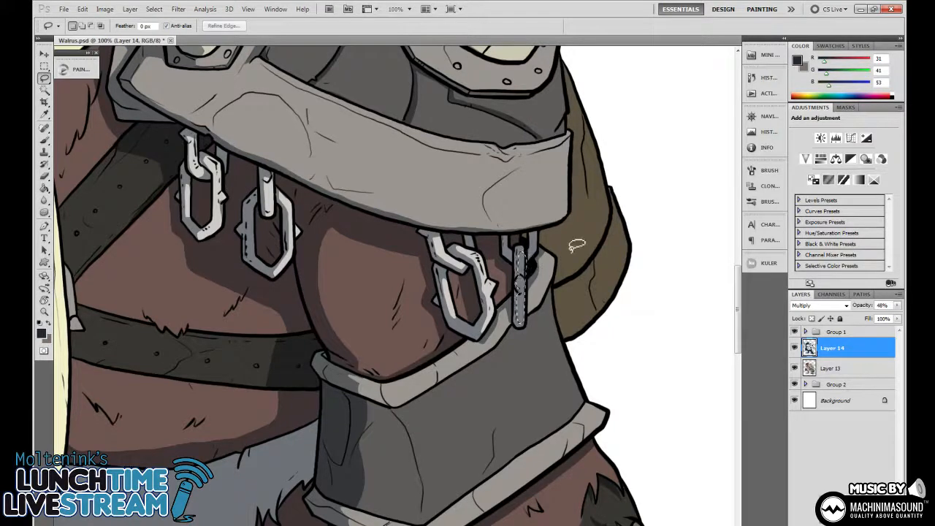
{"action": "left_click_drag", "start_coordinate": [629, 235], "coordinate": [581, 264]}
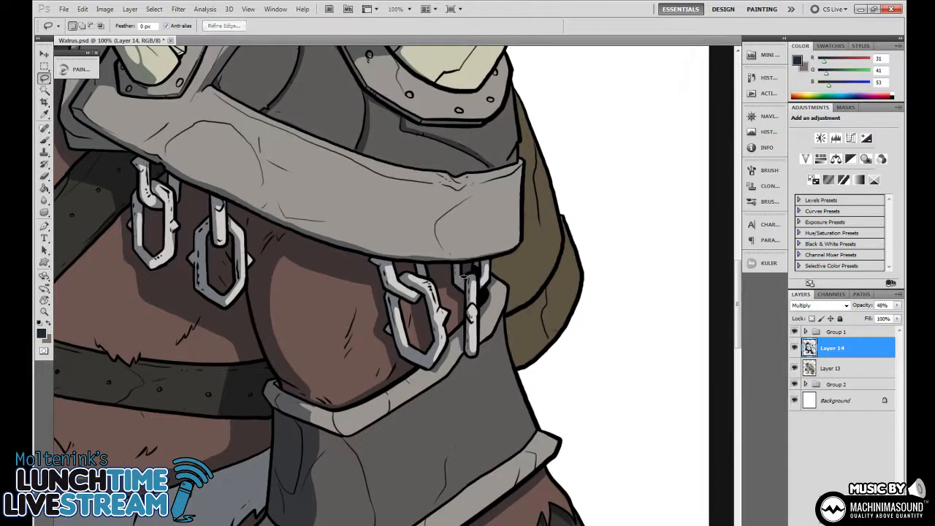
{"action": "left_click_drag", "start_coordinate": [461, 277], "coordinate": [458, 274]}
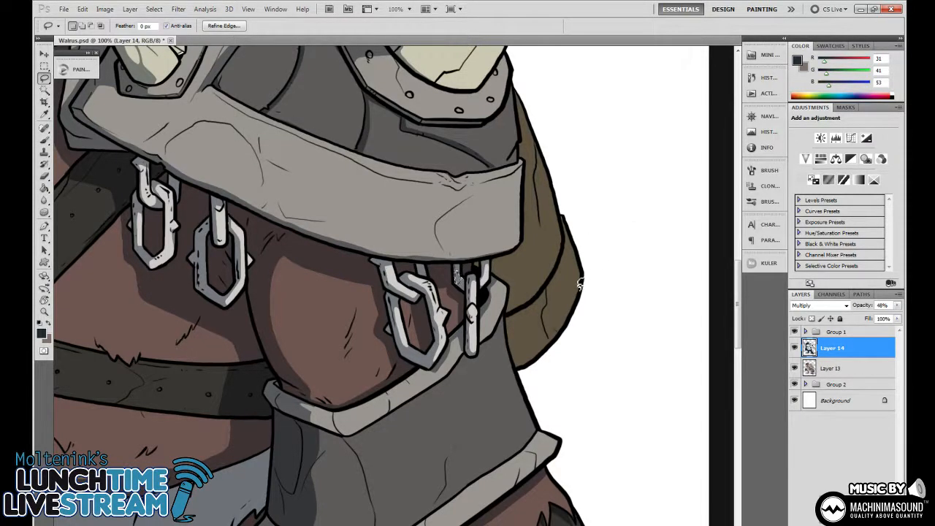
{"action": "key", "text": "ctrl+d"}
Lasso the lower band of the brown piece behind the arm, clear its shading and deselect
{"action": "scroll", "coordinate": [605, 256], "scroll_direction": "down", "scroll_amount": 2}
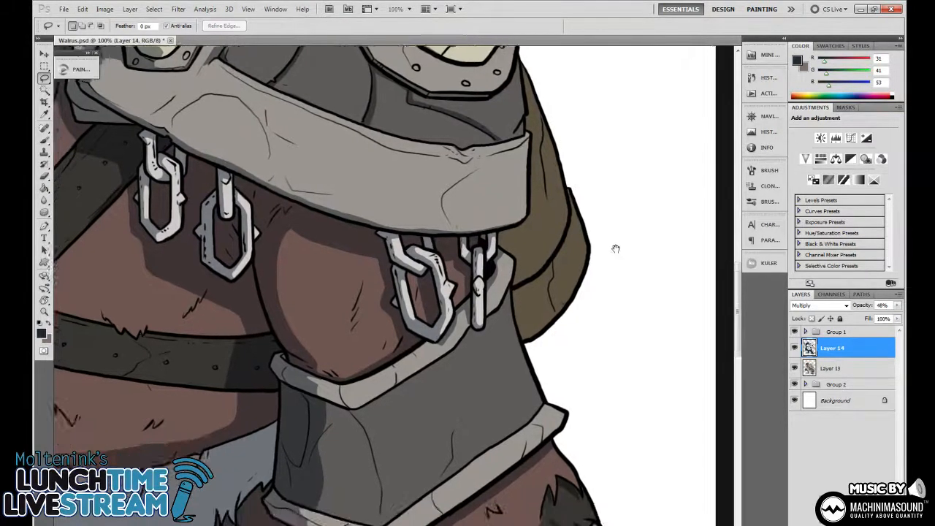
{"action": "key", "text": "ctrl+minus"}
{"action": "left_click_drag", "start_coordinate": [585, 268], "coordinate": [574, 334]}
{"action": "key", "text": "ctrl+plus"}
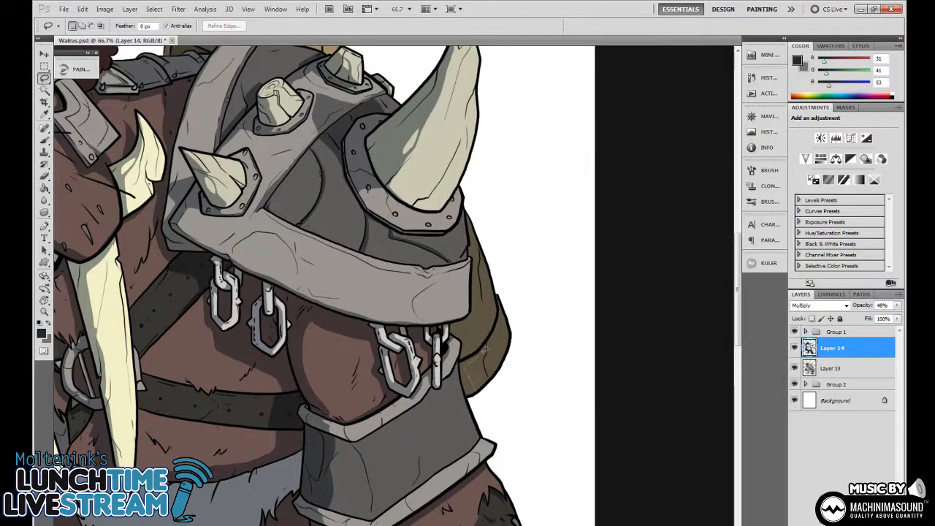
{"action": "mouse_move", "coordinate": [484, 350]}
{"action": "left_mouse_down"}
{"action": "mouse_move", "coordinate": [502, 324]}
{"action": "mouse_move", "coordinate": [500, 292]}
{"action": "mouse_move", "coordinate": [527, 325]}
{"action": "mouse_move", "coordinate": [499, 411]}
{"action": "left_mouse_up"}
{"action": "key", "text": "ctrl+d"}
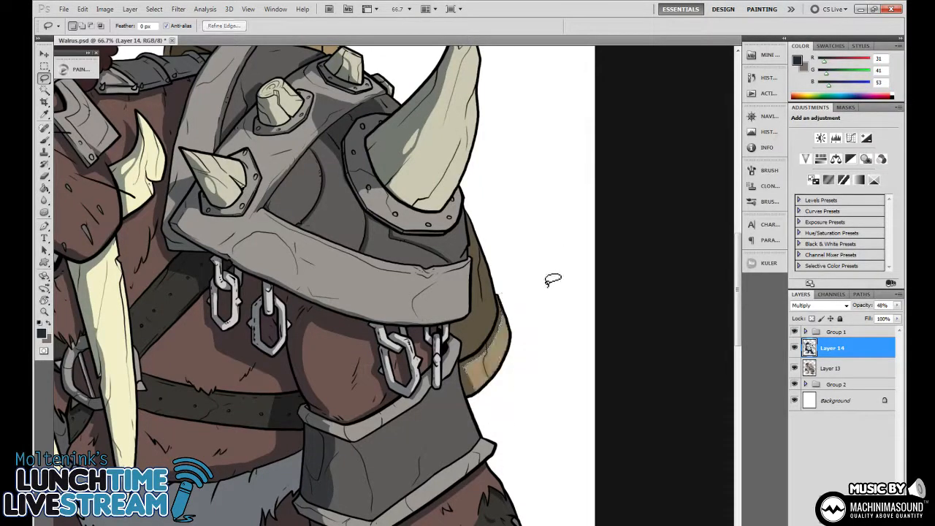
Lasso the upper section of the brown piece behind the shoulder armor, clear its shading and deselect
{"action": "scroll", "coordinate": [532, 265], "scroll_direction": "right", "scroll_amount": 1}
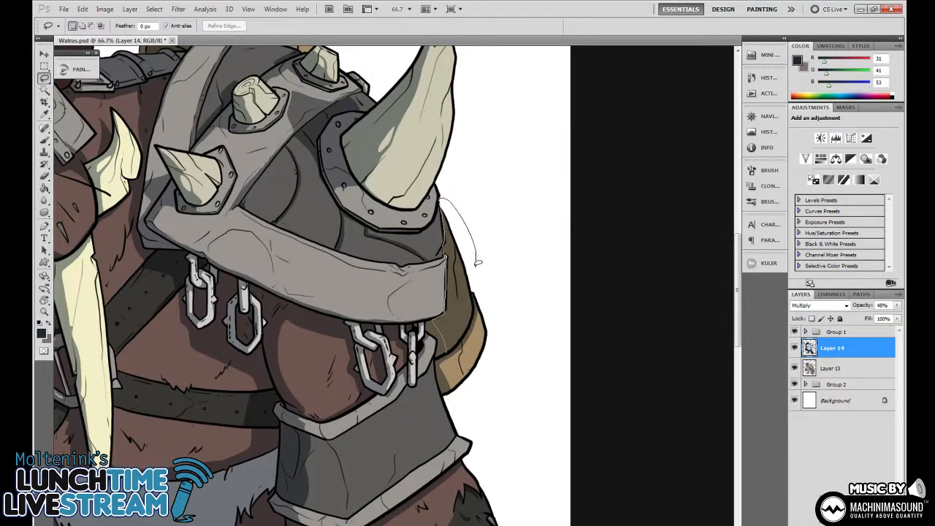
{"action": "left_click_drag", "start_coordinate": [456, 343], "coordinate": [458, 352]}
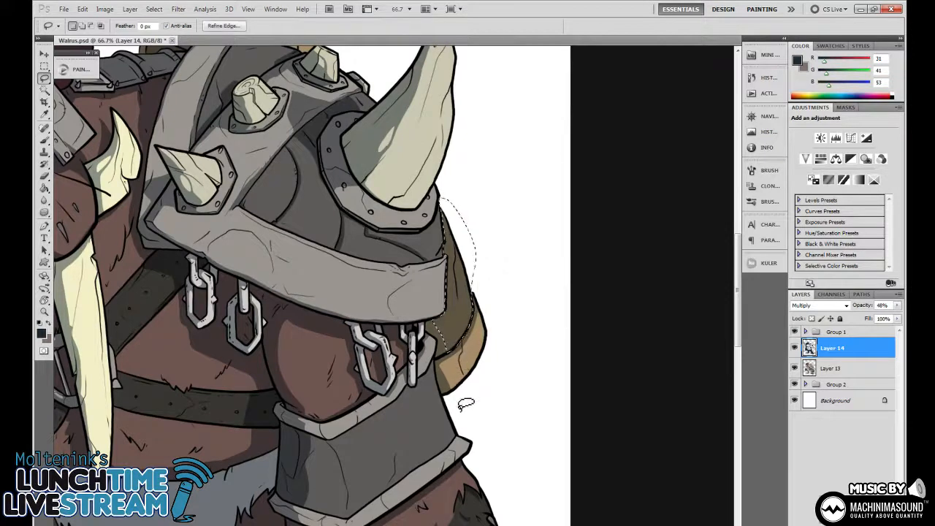
{"action": "key", "text": "Delete"}
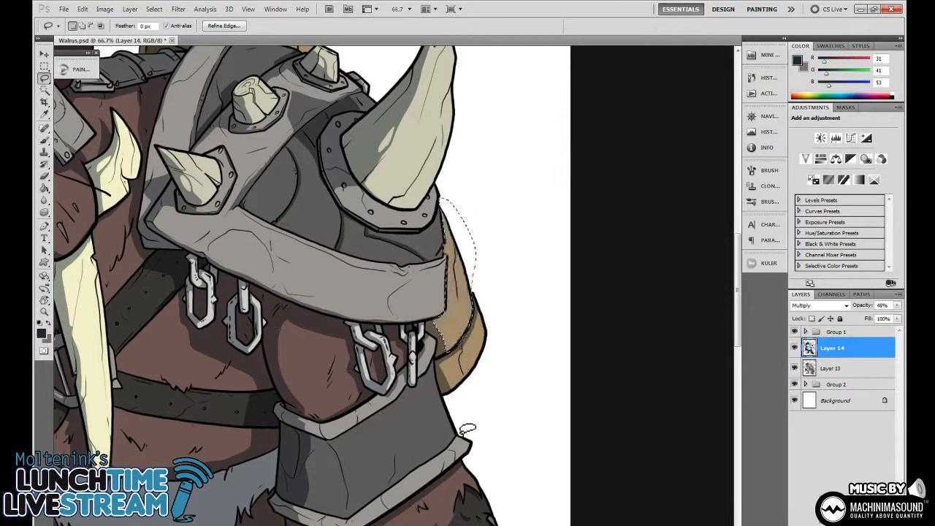
{"action": "key", "text": "ctrl+d"}
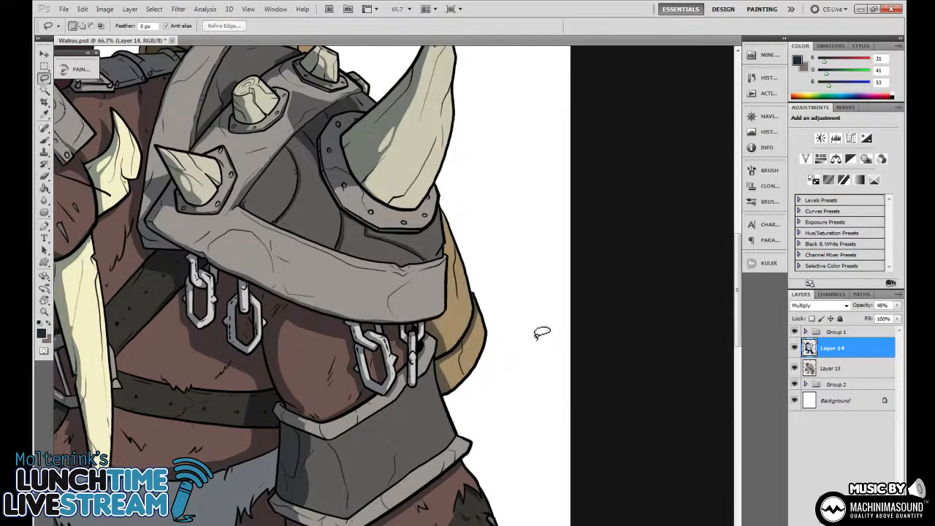
Lasso the lit center of the gray fur loincloth down to its jagged tip, clear its shading and deselect
{"action": "mouse_move", "coordinate": [542, 333]}
{"action": "left_mouse_down"}
{"action": "mouse_move", "coordinate": [580, 323]}
{"action": "mouse_move", "coordinate": [604, 234]}
{"action": "mouse_move", "coordinate": [600, 398]}
{"action": "mouse_move", "coordinate": [653, 376]}
{"action": "mouse_move", "coordinate": [555, 303]}
{"action": "mouse_move", "coordinate": [544, 330]}
{"action": "mouse_move", "coordinate": [517, 314]}
{"action": "mouse_move", "coordinate": [504, 227]}
{"action": "mouse_move", "coordinate": [551, 249]}
{"action": "left_mouse_up"}
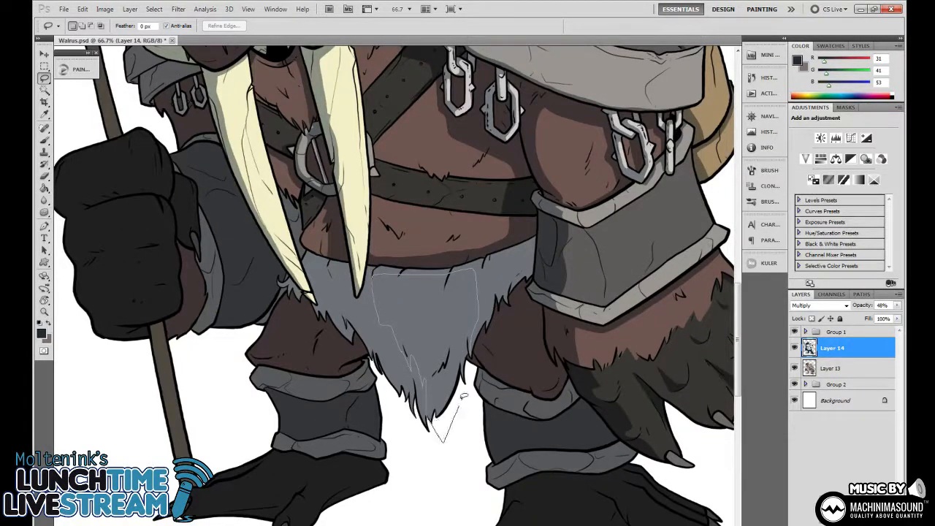
{"action": "left_click_drag", "start_coordinate": [471, 353], "coordinate": [471, 365]}
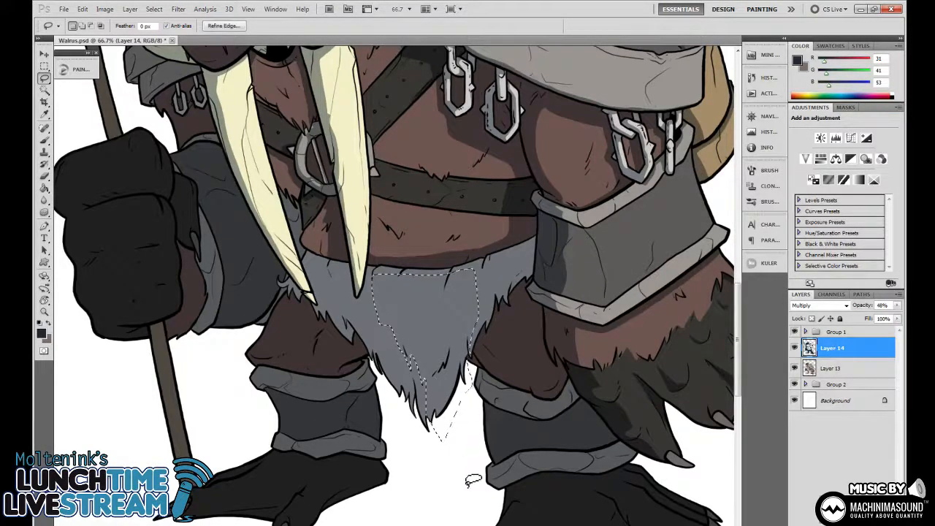
{"action": "key", "text": "Delete"}
{"action": "key", "text": "ctrl+d"}
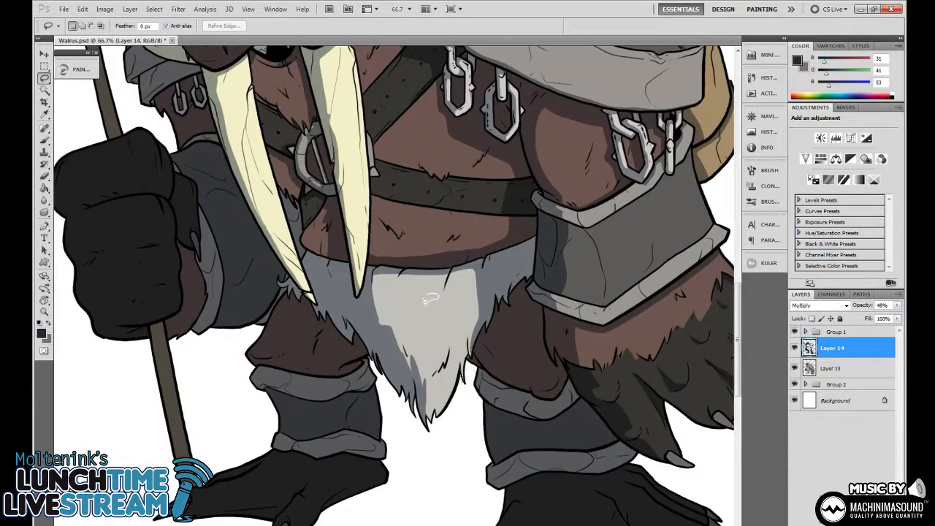
Lasso a narrow sliver in the shaded part of the fur loincloth, clear its shading and deselect
{"action": "left_click_drag", "start_coordinate": [395, 332], "coordinate": [382, 329]}
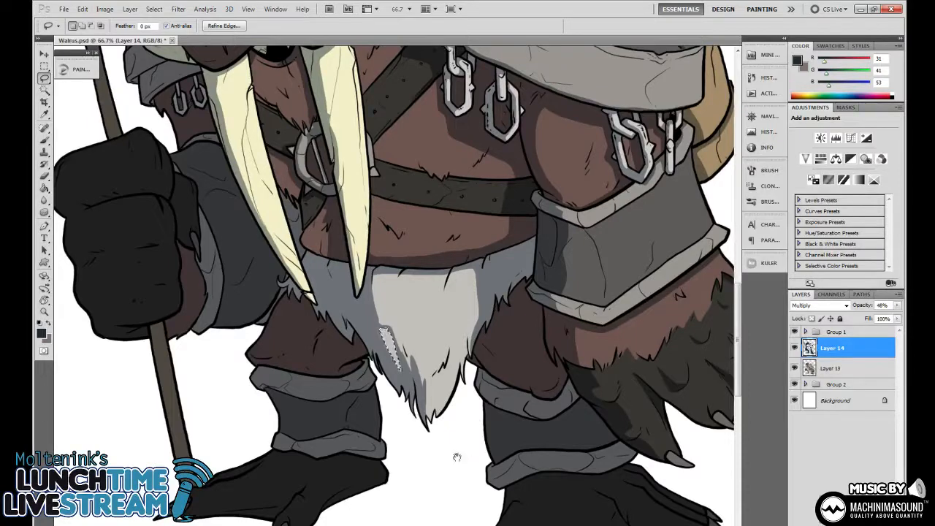
{"action": "left_click_drag", "start_coordinate": [456, 455], "coordinate": [416, 413]}
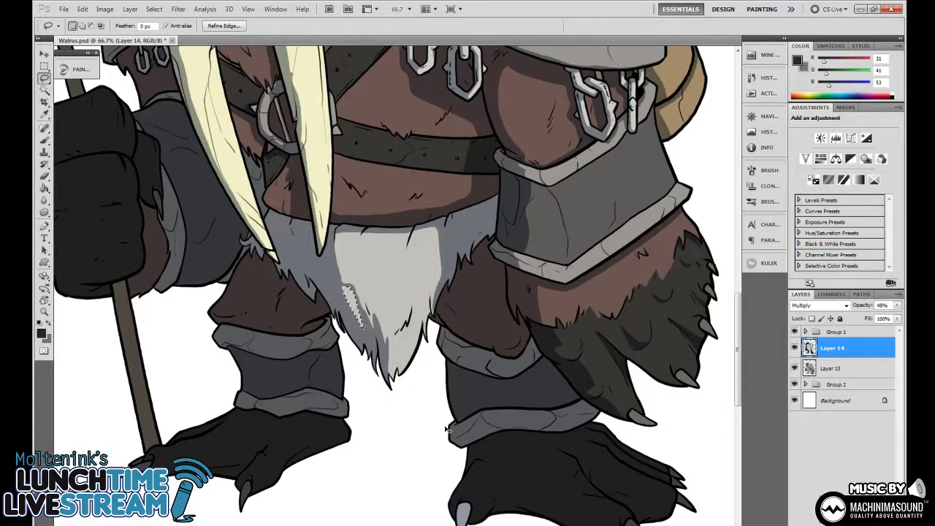
{"action": "key", "text": "ctrl+d"}
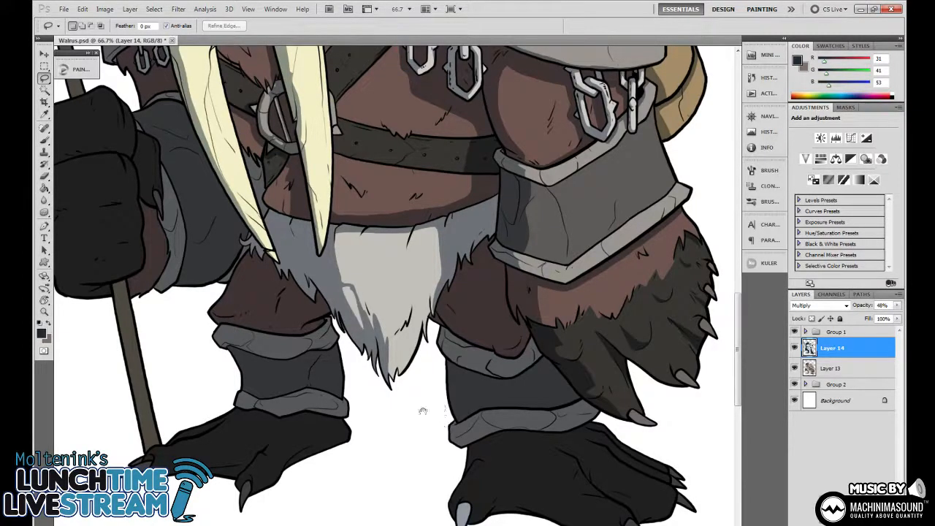
Lasso the lit front of the brown thigh between the loincloth and the clawed hand, down to the knee cuff
{"action": "mouse_move", "coordinate": [444, 429]}
{"action": "left_mouse_down"}
{"action": "mouse_move", "coordinate": [423, 456]}
{"action": "mouse_move", "coordinate": [377, 431]}
{"action": "left_mouse_up"}
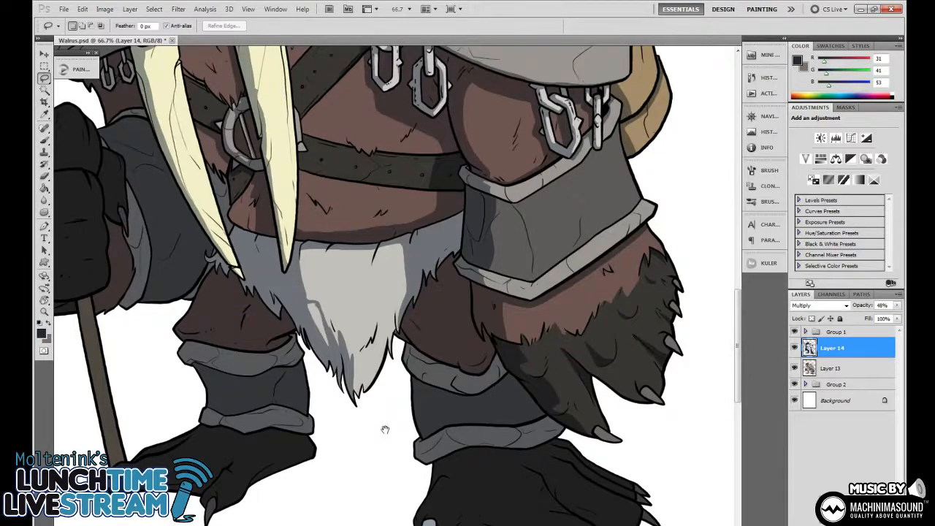
{"action": "mouse_move", "coordinate": [385, 430]}
{"action": "left_mouse_down"}
{"action": "mouse_move", "coordinate": [388, 396]}
{"action": "mouse_move", "coordinate": [378, 439]}
{"action": "left_mouse_up"}
{"action": "left_click_drag", "start_coordinate": [301, 290], "coordinate": [340, 274]}
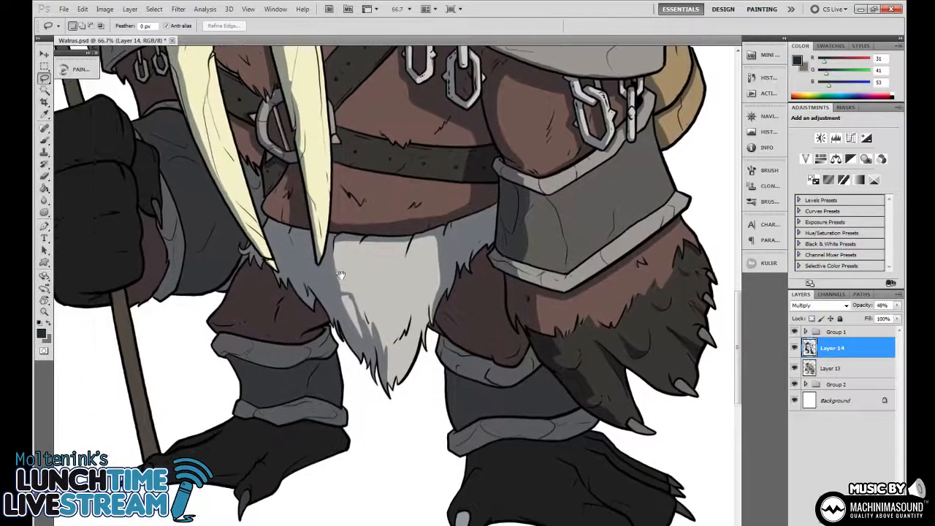
{"action": "left_click_drag", "start_coordinate": [511, 319], "coordinate": [452, 261]}
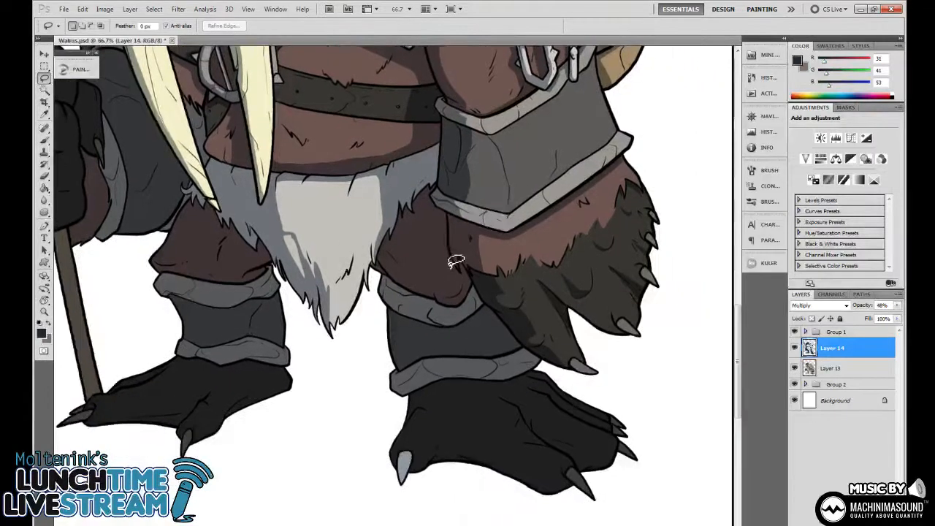
{"action": "mouse_move", "coordinate": [440, 306]}
{"action": "left_mouse_down"}
{"action": "mouse_move", "coordinate": [455, 315]}
{"action": "mouse_move", "coordinate": [438, 285]}
{"action": "left_mouse_up"}
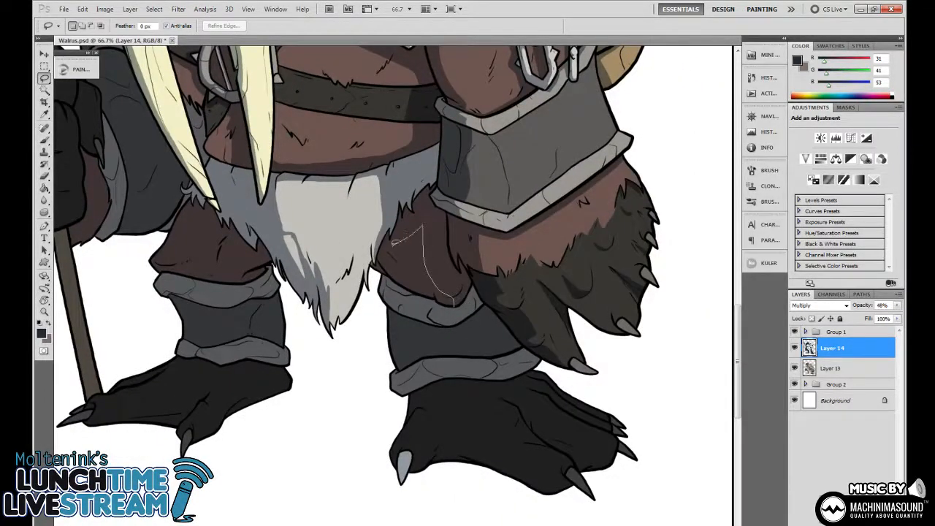
{"action": "left_click_drag", "start_coordinate": [426, 294], "coordinate": [431, 332]}
{"action": "left_click_drag", "start_coordinate": [424, 396], "coordinate": [392, 397]}
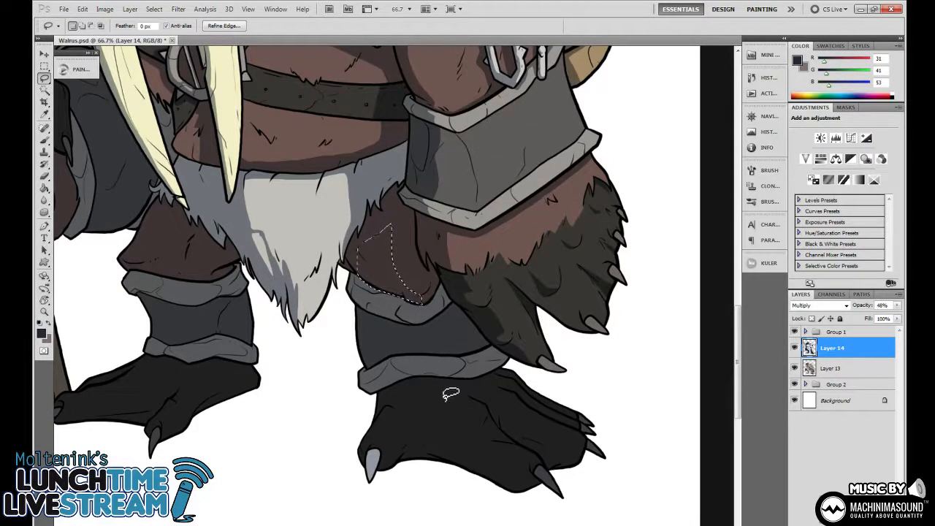
Add the lit parts of that leg's knee cuff, gray wrap and ankle cuff to the selection, clear the shading and deselect
{"action": "mouse_move", "coordinate": [436, 369]}
{"action": "left_mouse_down"}
{"action": "mouse_move", "coordinate": [455, 376]}
{"action": "mouse_move", "coordinate": [455, 403]}
{"action": "left_mouse_up"}
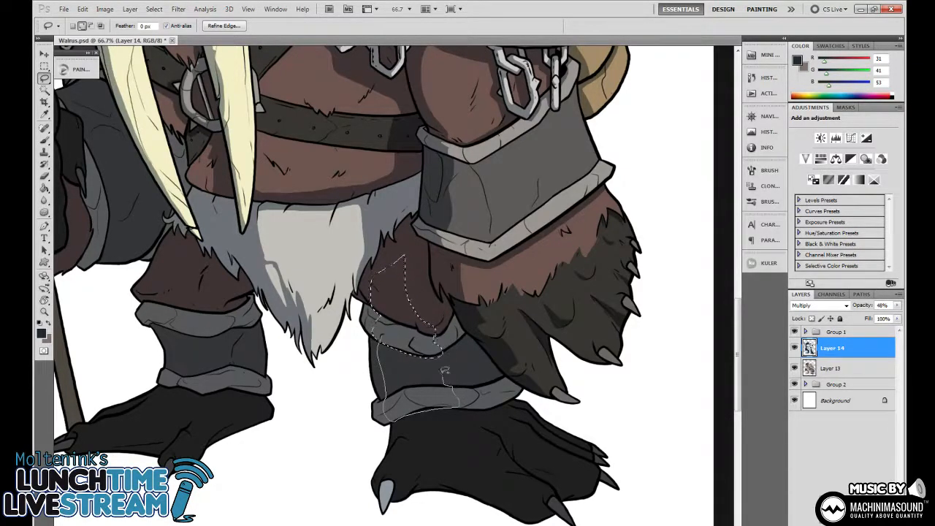
{"action": "mouse_move", "coordinate": [438, 380]}
{"action": "left_mouse_down"}
{"action": "mouse_move", "coordinate": [409, 412]}
{"action": "mouse_move", "coordinate": [365, 427]}
{"action": "mouse_move", "coordinate": [413, 336]}
{"action": "mouse_move", "coordinate": [466, 336]}
{"action": "mouse_move", "coordinate": [469, 360]}
{"action": "left_mouse_up"}
{"action": "key", "text": "Delete"}
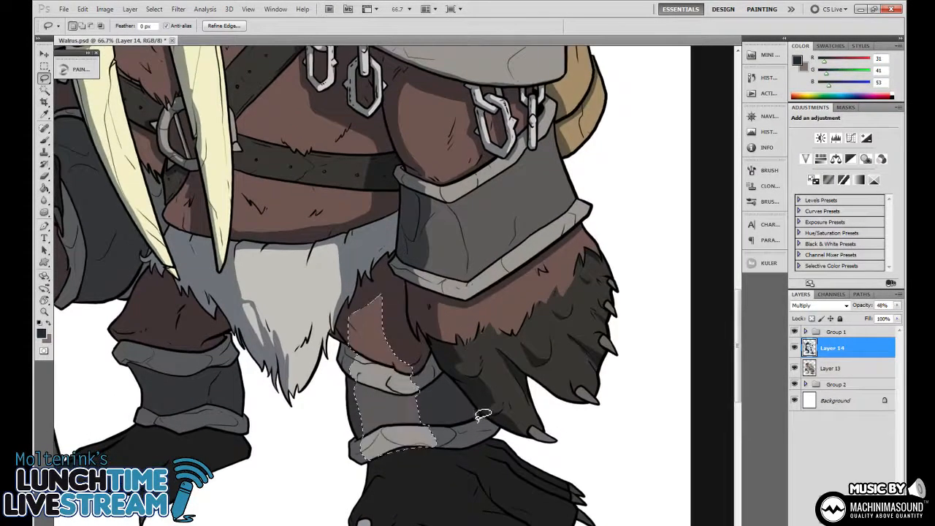
{"action": "key", "text": "ctrl+d"}
{"action": "key", "text": "b"}
{"action": "mouse_move", "coordinate": [480, 417]}
{"action": "left_mouse_down"}
{"action": "mouse_move", "coordinate": [343, 365]}
{"action": "mouse_move", "coordinate": [325, 302]}
{"action": "left_mouse_up"}
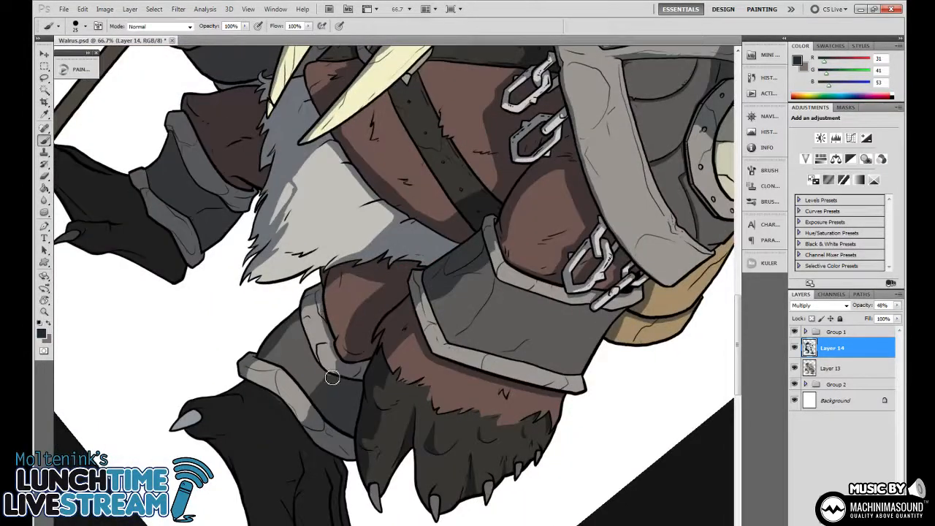
{"action": "key", "text": "r"}
{"action": "mouse_move", "coordinate": [334, 380]}
{"action": "left_mouse_down"}
{"action": "mouse_move", "coordinate": [496, 241]}
{"action": "mouse_move", "coordinate": [438, 263]}
{"action": "left_mouse_up"}
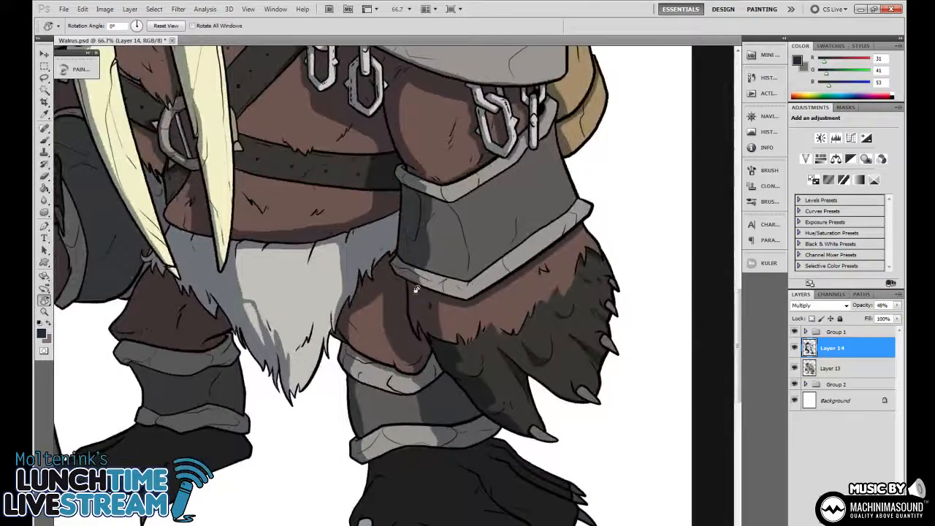
Set the opacity of the Multiply shadow layer to 54%
{"action": "key", "text": "l"}
{"action": "key", "text": "ctrl+minus"}
{"action": "key", "text": "ctrl+minus"}
{"action": "key", "text": "ctrl+minus"}
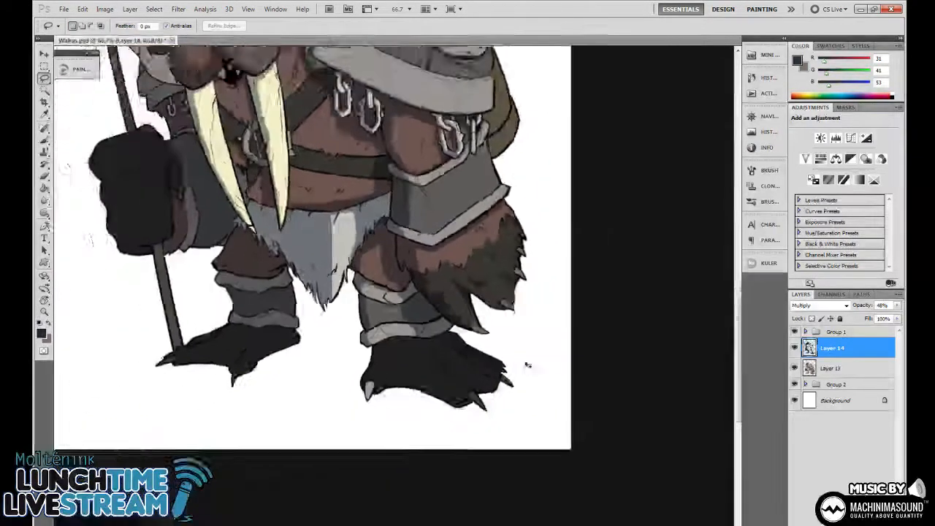
{"action": "scroll", "coordinate": [540, 292], "scroll_direction": "up", "scroll_amount": 1}
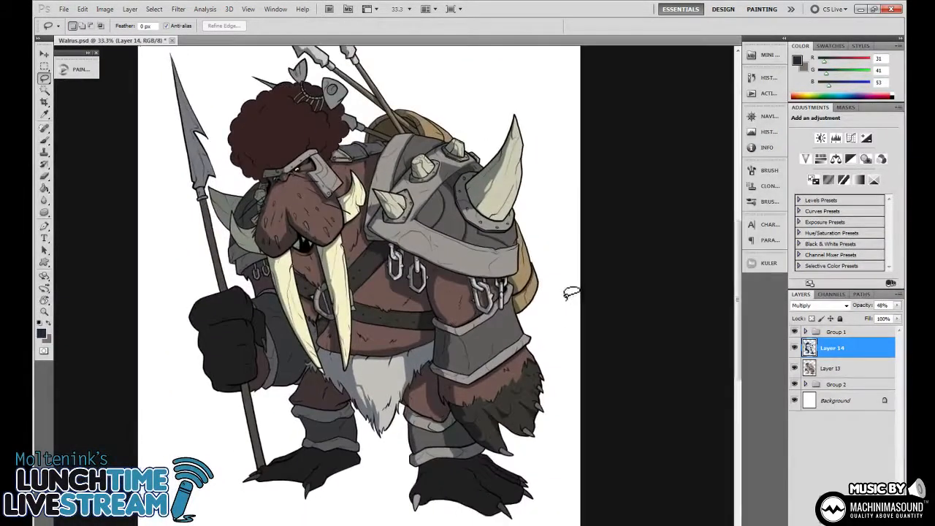
{"action": "left_click_drag", "start_coordinate": [567, 290], "coordinate": [584, 263]}
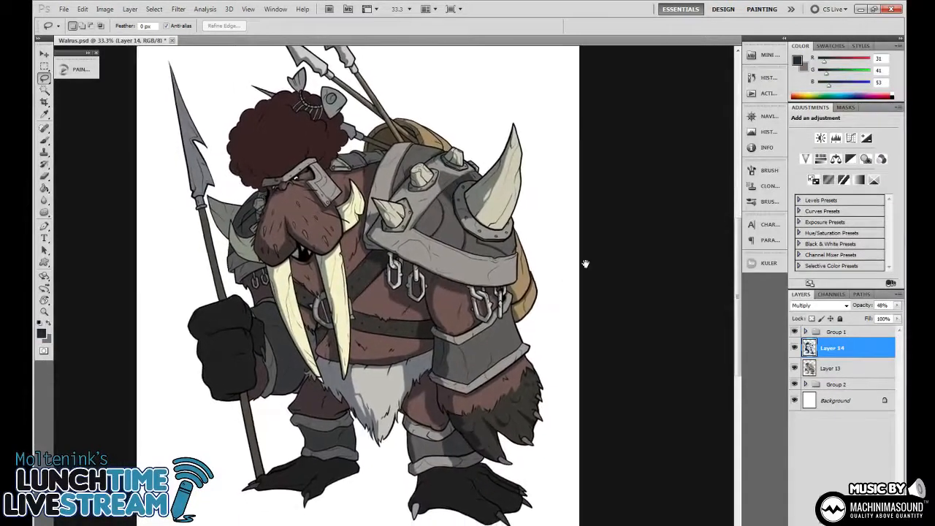
{"action": "left_click_drag", "start_coordinate": [860, 307], "coordinate": [864, 308]}
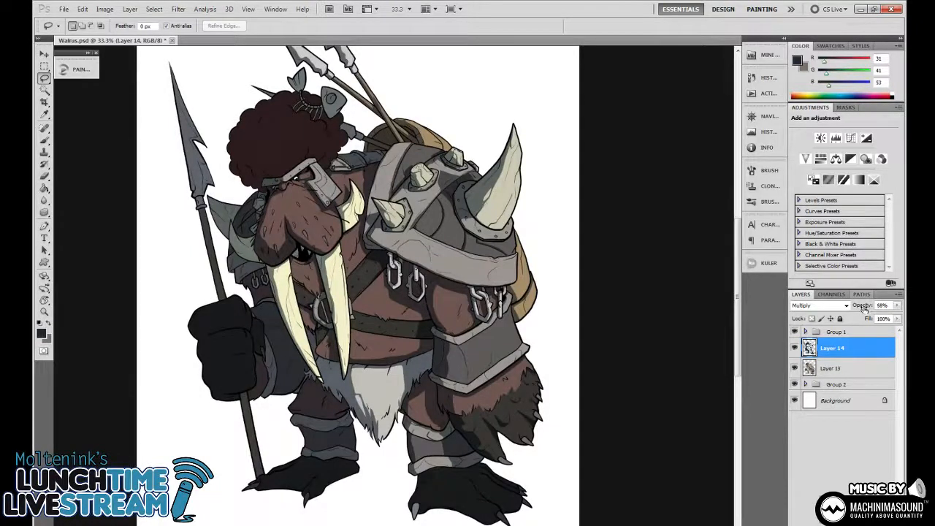
{"action": "left_click_drag", "start_coordinate": [576, 323], "coordinate": [603, 285]}
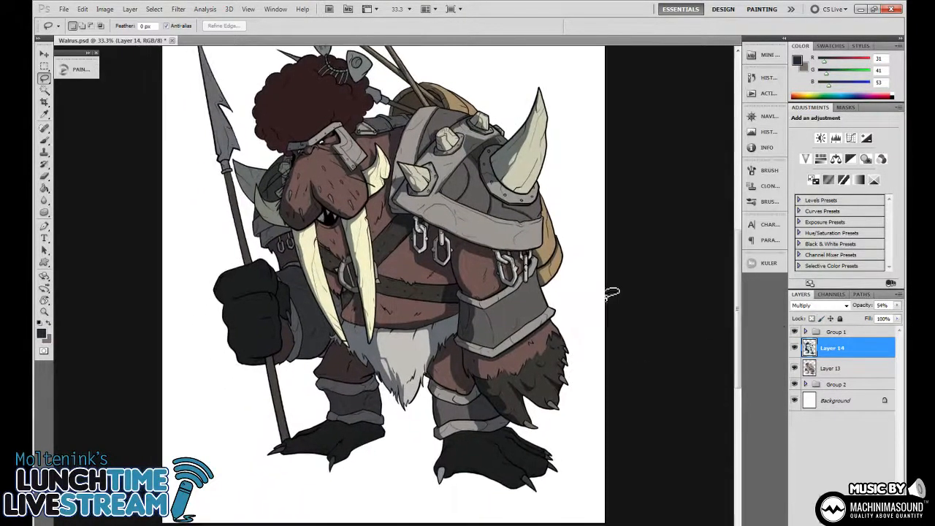
Lasso the lit top of the foot below the cleared leg, including its claws, and subtract the shadow along the toe crease
{"action": "left_click_drag", "start_coordinate": [572, 333], "coordinate": [577, 241]}
{"action": "key", "text": "ctrl+plus"}
{"action": "mouse_move", "coordinate": [597, 276]}
{"action": "left_mouse_down"}
{"action": "mouse_move", "coordinate": [649, 286]}
{"action": "mouse_move", "coordinate": [601, 283]}
{"action": "left_mouse_up"}
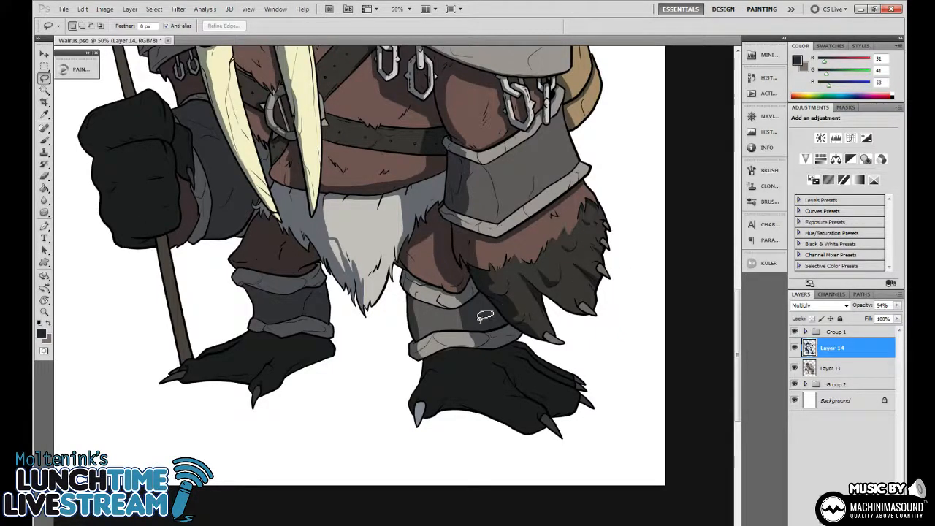
{"action": "scroll", "coordinate": [437, 359], "scroll_direction": "up", "scroll_amount": 2}
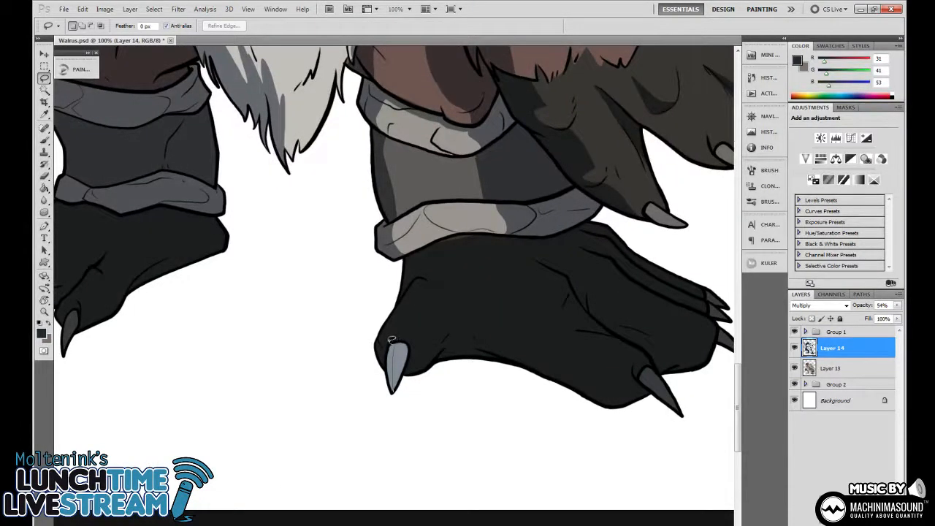
{"action": "left_click_drag", "start_coordinate": [391, 341], "coordinate": [414, 286]}
{"action": "mouse_move", "coordinate": [502, 232]}
{"action": "left_mouse_down"}
{"action": "mouse_move", "coordinate": [545, 249]}
{"action": "mouse_move", "coordinate": [619, 305]}
{"action": "mouse_move", "coordinate": [691, 330]}
{"action": "mouse_move", "coordinate": [710, 358]}
{"action": "mouse_move", "coordinate": [698, 405]}
{"action": "mouse_move", "coordinate": [541, 413]}
{"action": "mouse_move", "coordinate": [408, 398]}
{"action": "mouse_move", "coordinate": [447, 359]}
{"action": "mouse_move", "coordinate": [563, 365]}
{"action": "mouse_move", "coordinate": [650, 407]}
{"action": "mouse_move", "coordinate": [501, 471]}
{"action": "left_mouse_up"}
{"action": "mouse_move", "coordinate": [633, 438]}
{"action": "left_mouse_down"}
{"action": "mouse_move", "coordinate": [497, 385]}
{"action": "mouse_move", "coordinate": [501, 329]}
{"action": "mouse_move", "coordinate": [544, 412]}
{"action": "mouse_move", "coordinate": [563, 402]}
{"action": "mouse_move", "coordinate": [488, 431]}
{"action": "left_mouse_up"}
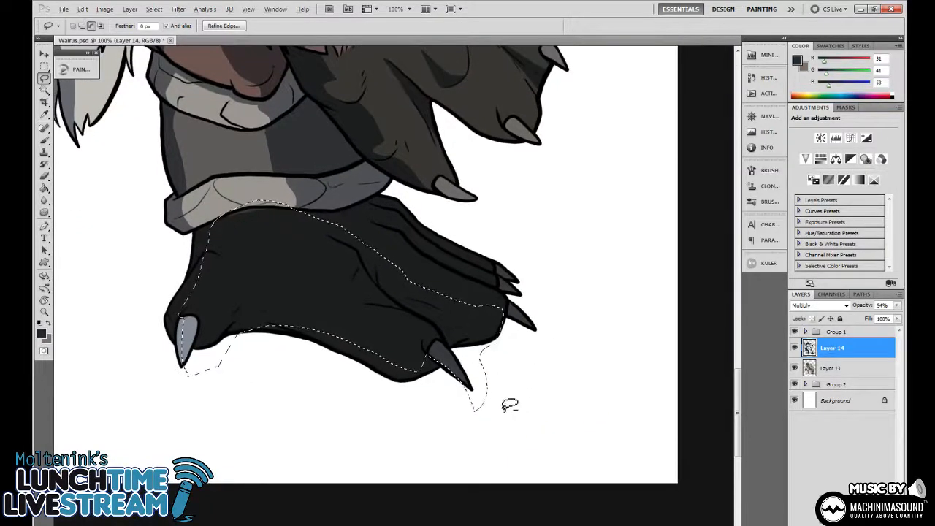
{"action": "mouse_move", "coordinate": [501, 400]}
{"action": "left_mouse_down"}
{"action": "mouse_move", "coordinate": [433, 324]}
{"action": "mouse_move", "coordinate": [383, 290]}
{"action": "left_mouse_up"}
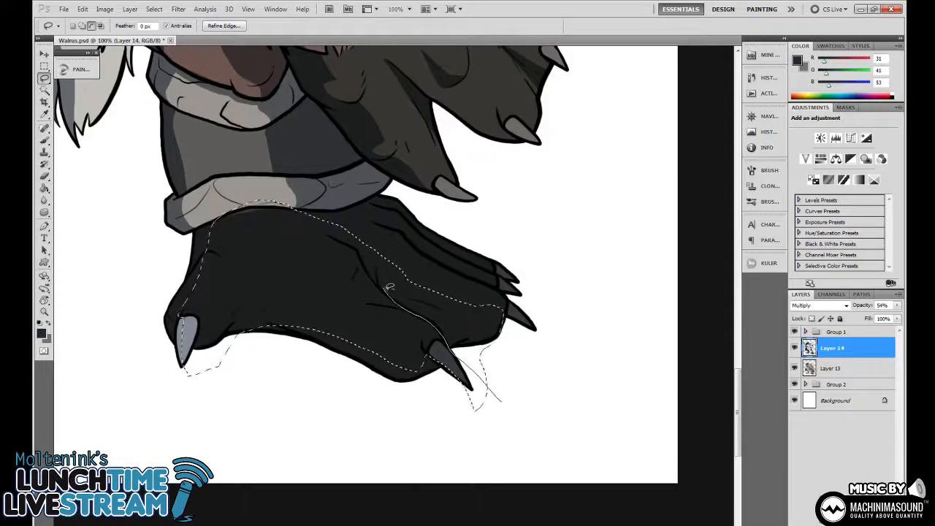
Add the lit strips of the outer toes to the foot selection, clear the shading and deselect
{"action": "key", "text": "r"}
{"action": "left_click_drag", "start_coordinate": [605, 314], "coordinate": [448, 309]}
{"action": "key", "text": "l"}
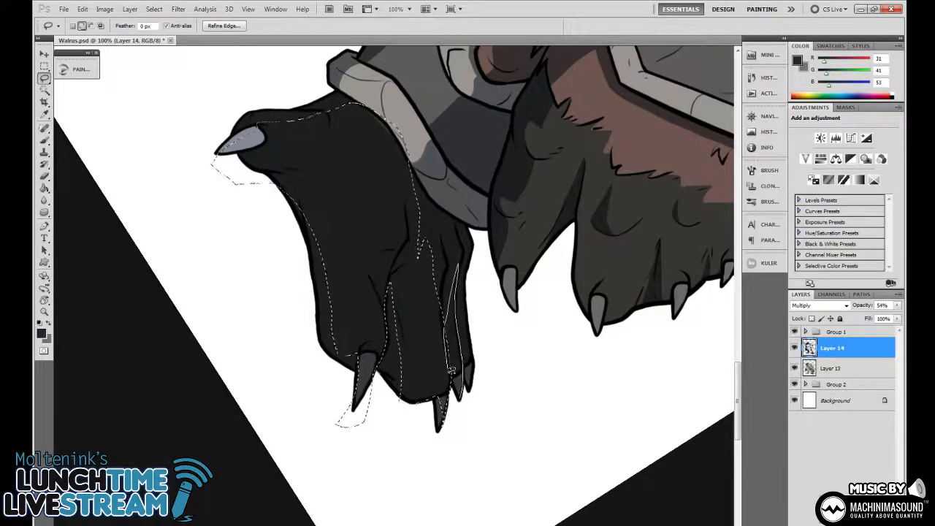
{"action": "left_click_drag", "start_coordinate": [451, 370], "coordinate": [456, 376]}
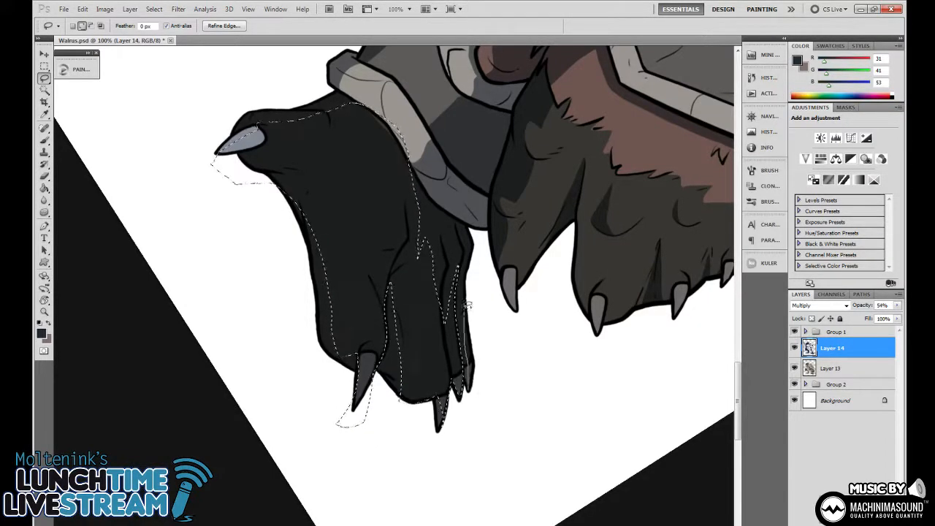
{"action": "left_click_drag", "start_coordinate": [530, 380], "coordinate": [582, 308]}
{"action": "key", "text": "r"}
{"action": "key", "text": "Delete"}
{"action": "key", "text": "ctrl+d"}
{"action": "left_click_drag", "start_coordinate": [533, 402], "coordinate": [603, 437]}
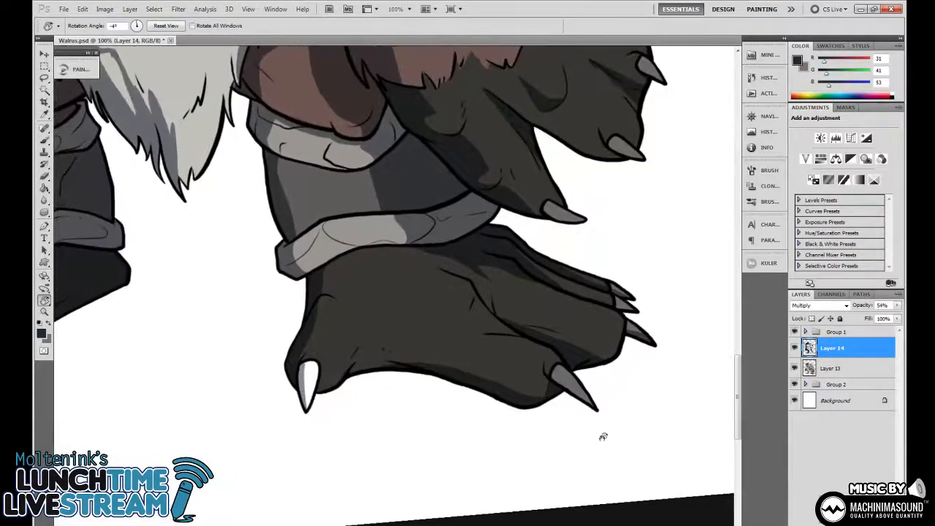
Examine the foot's new shading from different zoom levels and canvas rotations
{"action": "left_click_drag", "start_coordinate": [656, 357], "coordinate": [640, 241]}
{"action": "key", "text": "ctrl+minus"}
{"action": "key", "text": "ctrl+minus"}
{"action": "key", "text": "ctrl+plus"}
{"action": "key", "text": "ctrl+plus"}
{"action": "left_click_drag", "start_coordinate": [548, 353], "coordinate": [438, 350]}
{"action": "left_click_drag", "start_coordinate": [584, 358], "coordinate": [630, 188]}
{"action": "key", "text": "b"}
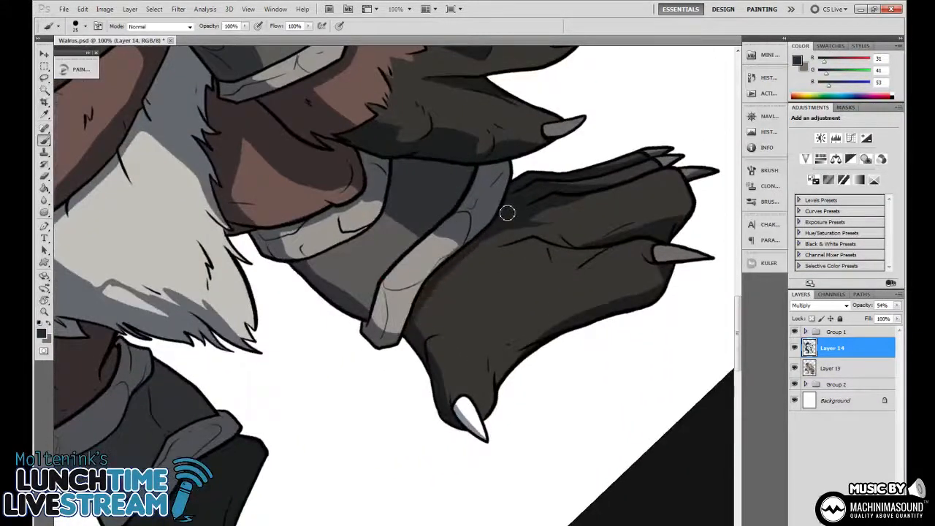
{"action": "key", "text": "ctrl+minus"}
{"action": "key", "text": "r"}
{"action": "left_click_drag", "start_coordinate": [547, 369], "coordinate": [583, 383]}
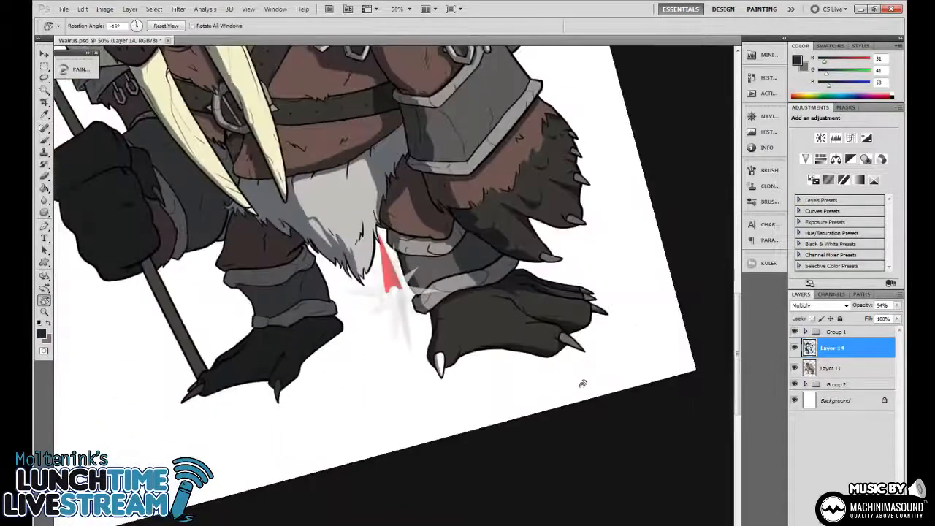
Lasso the lit areas of the other leg's brown thigh and knee cuff, on the spear side of the loincloth
{"action": "left_click_drag", "start_coordinate": [622, 293], "coordinate": [636, 267]}
{"action": "mouse_move", "coordinate": [387, 385]}
{"action": "left_mouse_down"}
{"action": "mouse_move", "coordinate": [448, 380]}
{"action": "mouse_move", "coordinate": [453, 403]}
{"action": "left_mouse_up"}
{"action": "mouse_move", "coordinate": [340, 321]}
{"action": "left_mouse_down"}
{"action": "mouse_move", "coordinate": [494, 293]}
{"action": "mouse_move", "coordinate": [468, 298]}
{"action": "left_mouse_up"}
{"action": "key", "text": "l"}
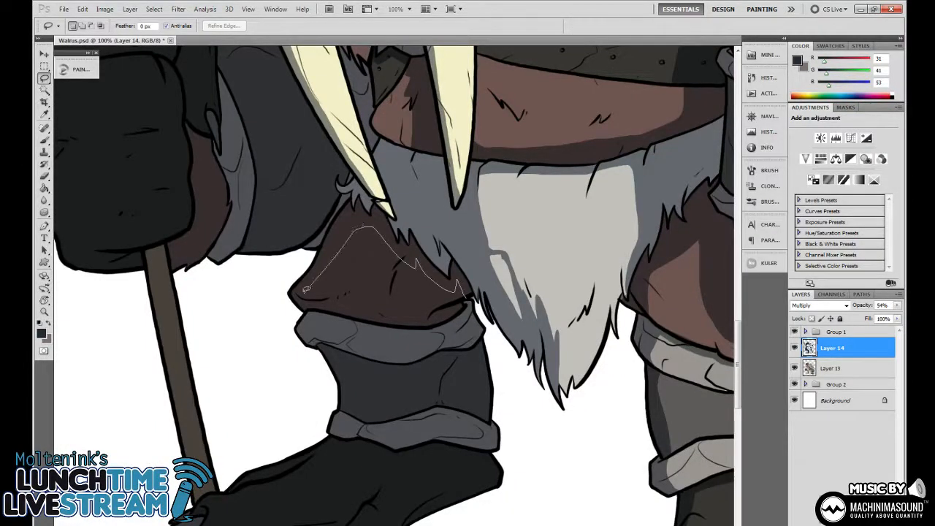
{"action": "left_click_drag", "start_coordinate": [311, 305], "coordinate": [305, 306]}
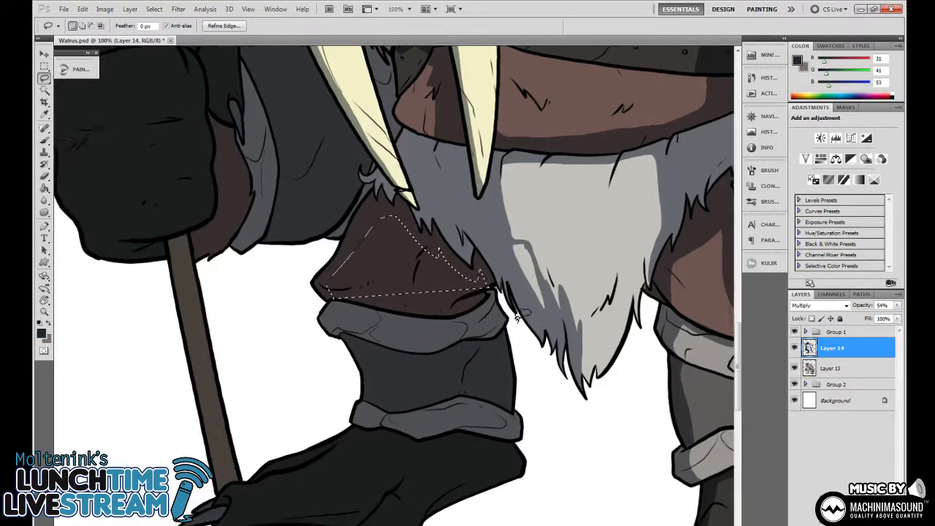
{"action": "left_click_drag", "start_coordinate": [500, 345], "coordinate": [523, 336]}
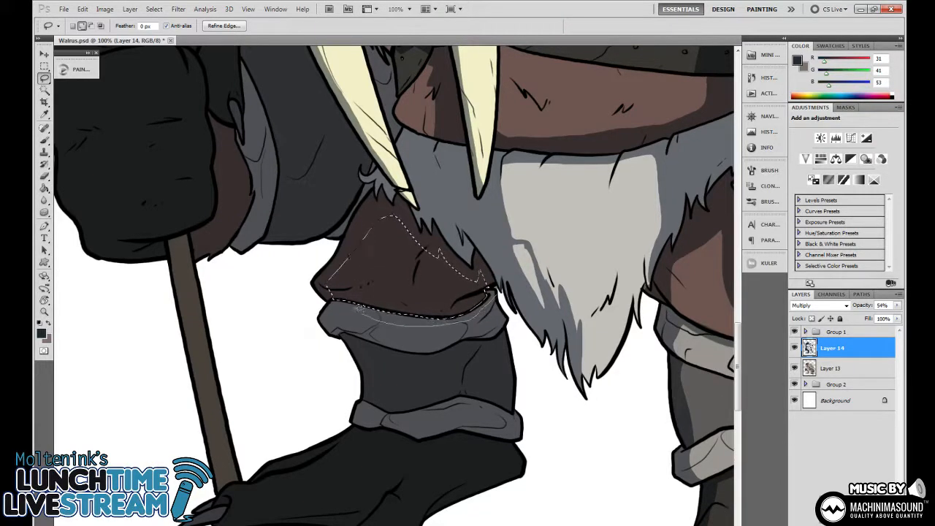
{"action": "left_click_drag", "start_coordinate": [352, 332], "coordinate": [395, 346]}
{"action": "left_click_drag", "start_coordinate": [511, 315], "coordinate": [494, 260]}
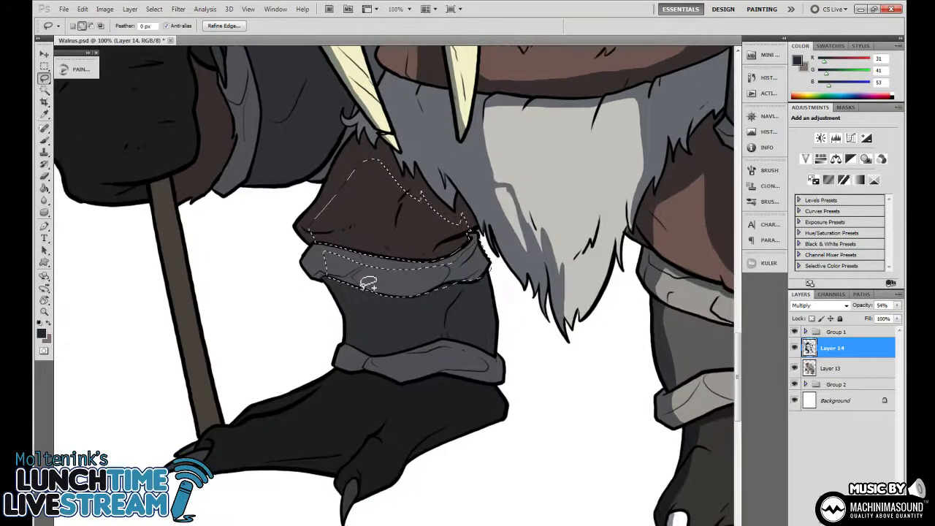
Add that leg's gray wrap and ankle cuff to the selection, subtract a shadow strip below the knee cuff and clear the shading
{"action": "mouse_move", "coordinate": [338, 279]}
{"action": "left_mouse_down"}
{"action": "mouse_move", "coordinate": [358, 321]}
{"action": "mouse_move", "coordinate": [350, 363]}
{"action": "mouse_move", "coordinate": [413, 373]}
{"action": "mouse_move", "coordinate": [455, 363]}
{"action": "mouse_move", "coordinate": [496, 373]}
{"action": "mouse_move", "coordinate": [510, 368]}
{"action": "mouse_move", "coordinate": [482, 249]}
{"action": "left_mouse_up"}
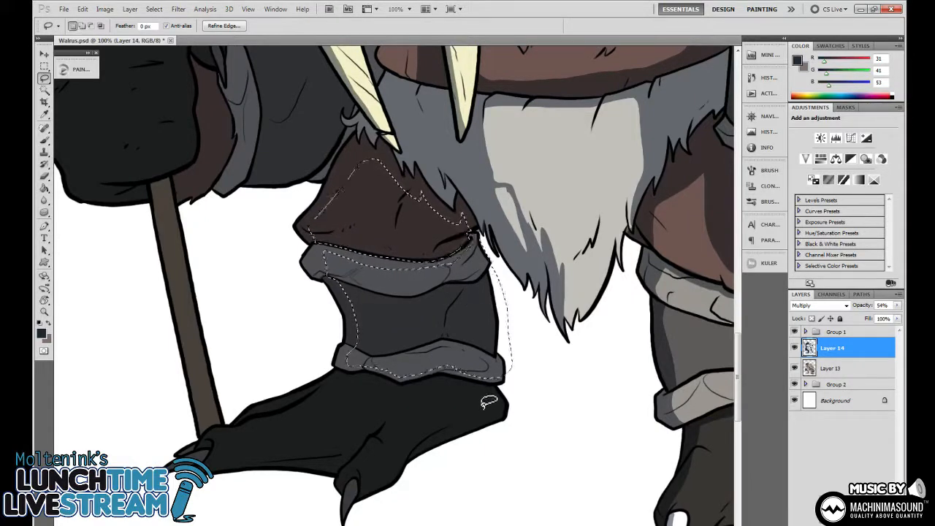
{"action": "key", "text": "r"}
{"action": "left_click_drag", "start_coordinate": [517, 394], "coordinate": [492, 345]}
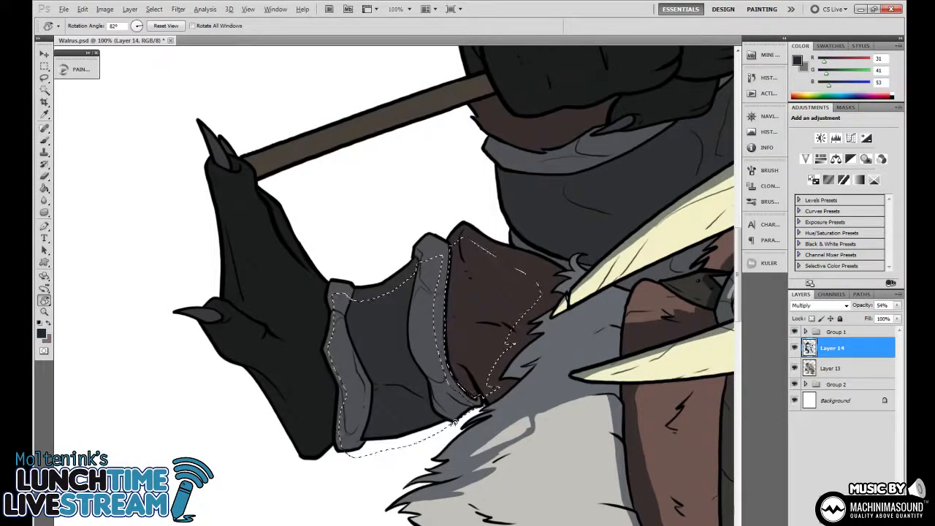
{"action": "key", "text": "l"}
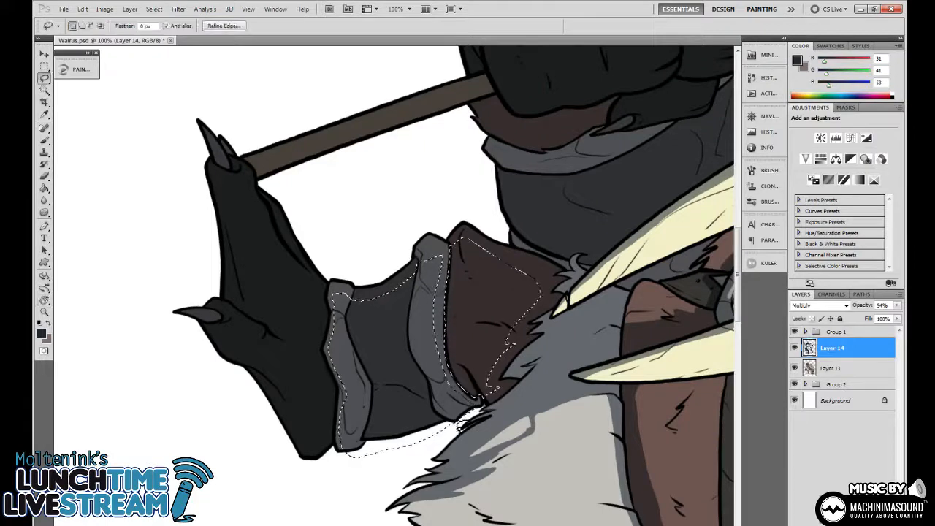
{"action": "key", "text": "alt"}
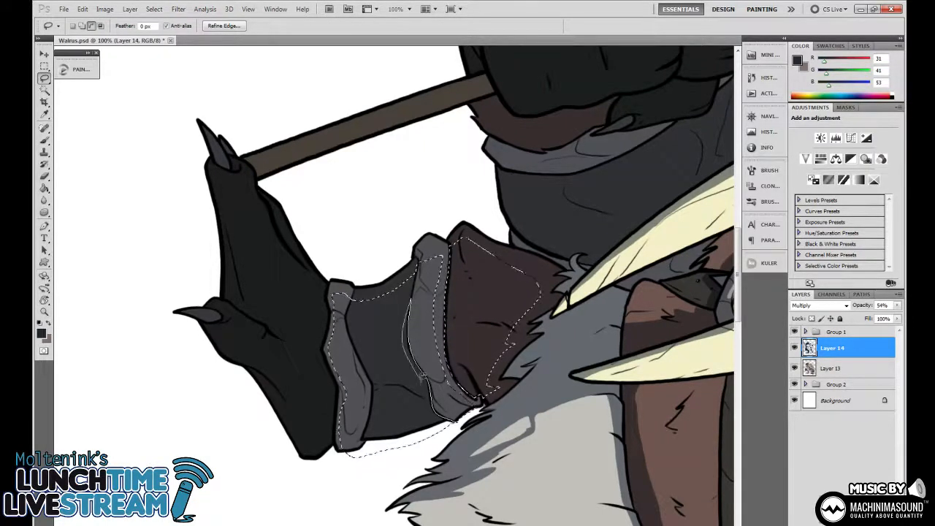
{"action": "key", "text": "Delete"}
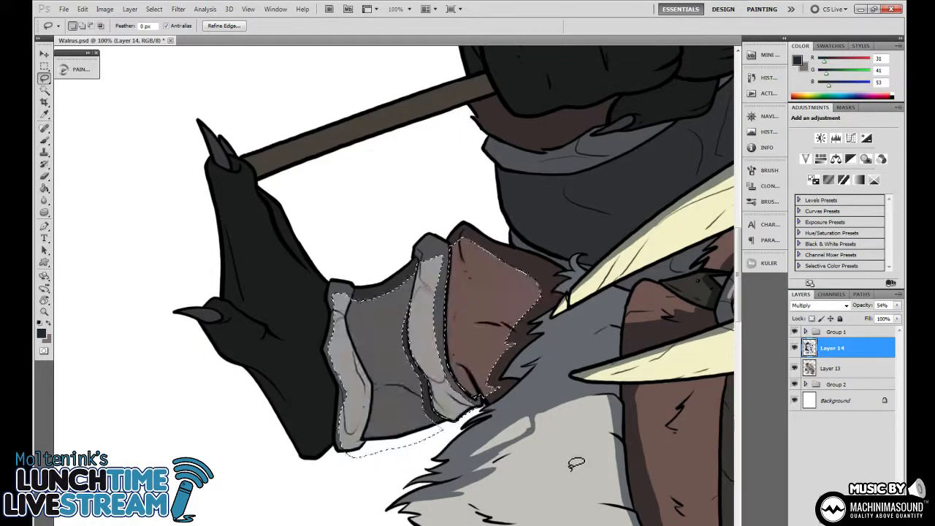
Drop the selection and examine the spear-side leg's new shading at different zoom levels and canvas rotations
{"action": "key", "text": "ctrl+d"}
{"action": "key", "text": "b"}
{"action": "key", "text": "ctrl+minus"}
{"action": "key", "text": "ctrl+minus"}
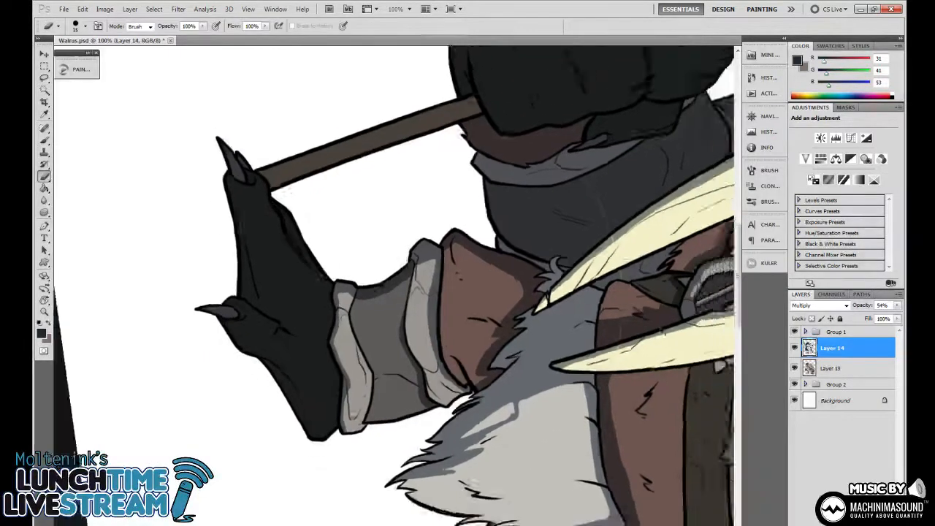
{"action": "key", "text": "r"}
{"action": "mouse_move", "coordinate": [613, 403]}
{"action": "left_mouse_down"}
{"action": "mouse_move", "coordinate": [619, 320]}
{"action": "mouse_move", "coordinate": [621, 355]}
{"action": "left_mouse_up"}
{"action": "key", "text": "ctrl+minus"}
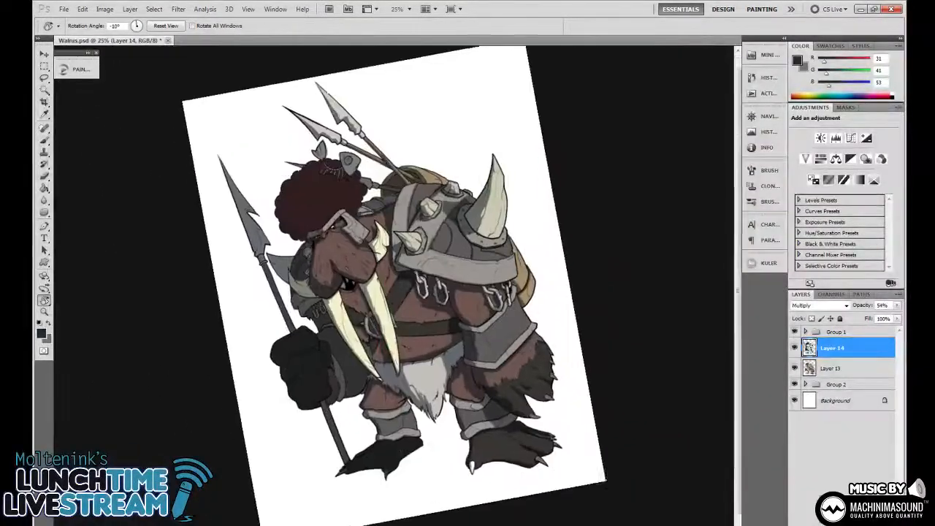
{"action": "key", "text": "ctrl+plus"}
{"action": "key", "text": "ctrl+plus"}
{"action": "key", "text": "ctrl+plus"}
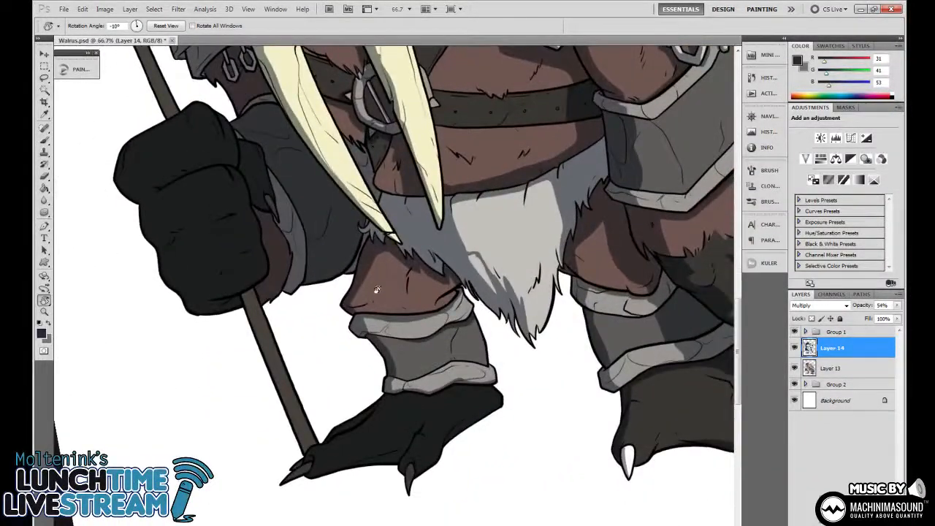
Lasso a strip down the outer edge of the spear-side thigh, knee cuff, wrap and ankle cuff, and paint shadow into it
{"action": "key", "text": "l"}
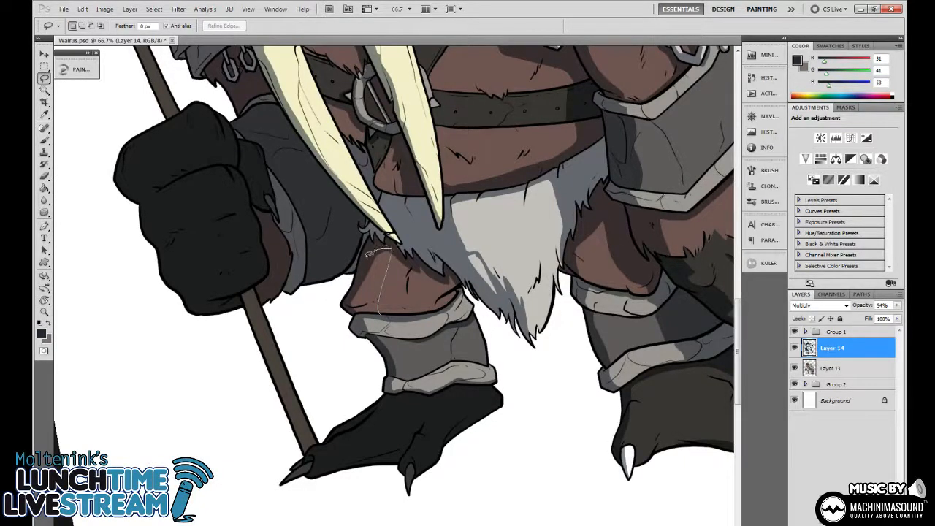
{"action": "left_click_drag", "start_coordinate": [378, 312], "coordinate": [379, 313]}
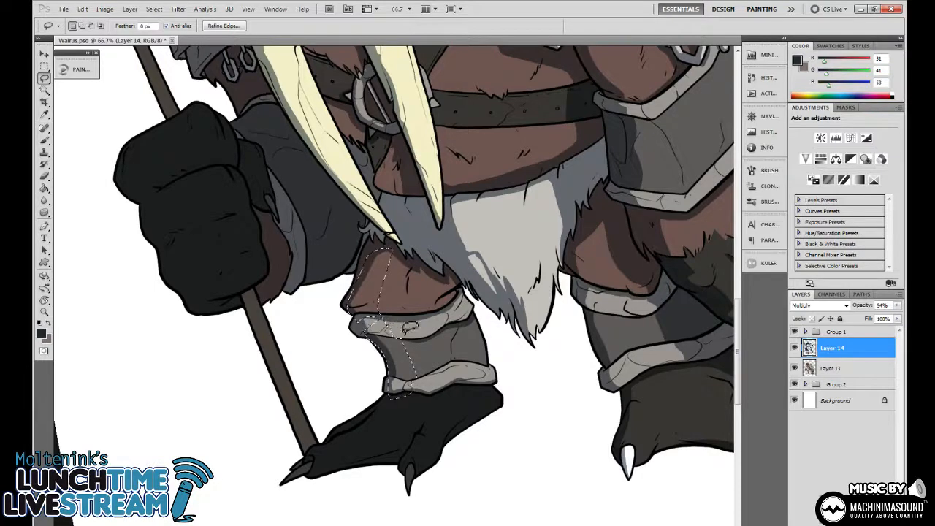
{"action": "key", "text": "b"}
{"action": "mouse_move", "coordinate": [359, 319]}
{"action": "left_mouse_down"}
{"action": "mouse_move", "coordinate": [367, 269]}
{"action": "mouse_move", "coordinate": [377, 332]}
{"action": "mouse_move", "coordinate": [382, 297]}
{"action": "mouse_move", "coordinate": [369, 324]}
{"action": "mouse_move", "coordinate": [380, 330]}
{"action": "mouse_move", "coordinate": [376, 358]}
{"action": "mouse_move", "coordinate": [397, 330]}
{"action": "mouse_move", "coordinate": [382, 393]}
{"action": "mouse_move", "coordinate": [415, 345]}
{"action": "mouse_move", "coordinate": [401, 384]}
{"action": "left_mouse_up"}
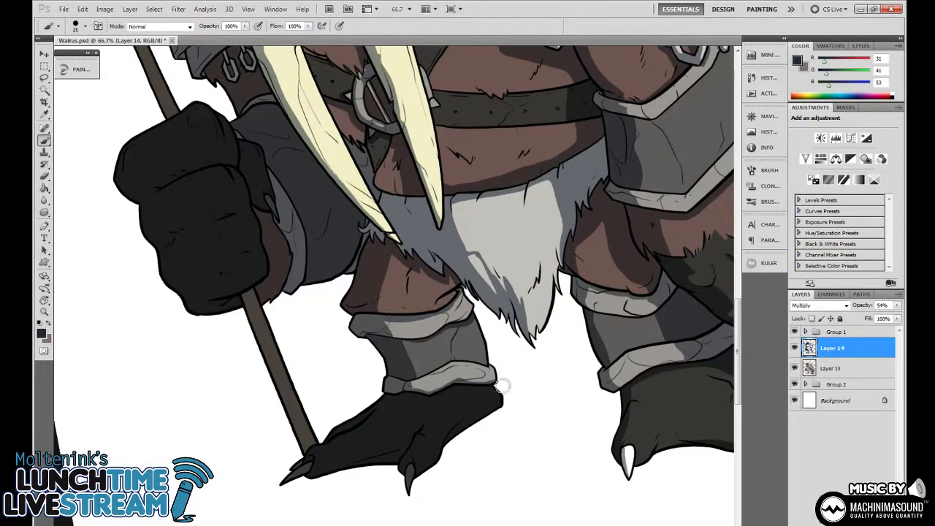
Examine the shading of both legs against the whole figure from different zoom levels and canvas rotations
{"action": "left_click_drag", "start_coordinate": [528, 430], "coordinate": [486, 354]}
{"action": "key", "text": "ctrl+minus"}
{"action": "key", "text": "ctrl+minus"}
{"action": "key", "text": "ctrl+minus"}
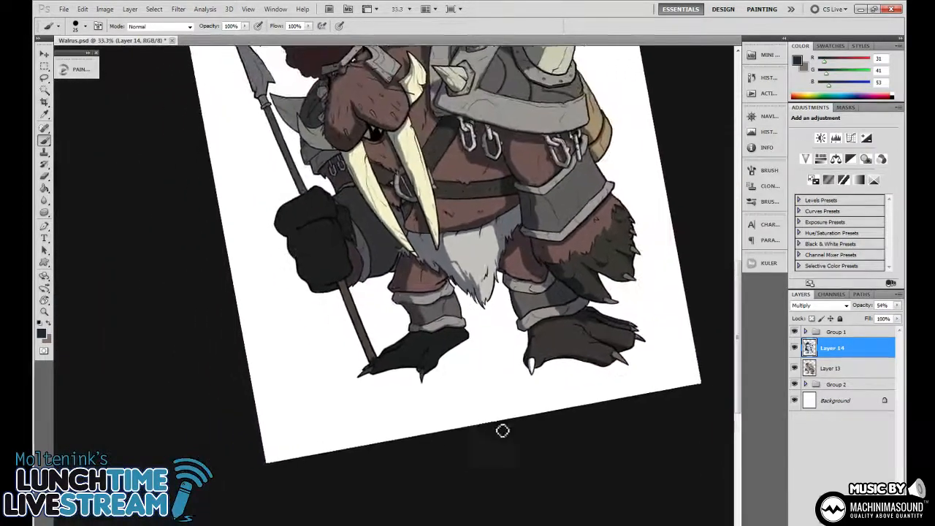
{"action": "key", "text": "r"}
{"action": "left_click_drag", "start_coordinate": [501, 428], "coordinate": [572, 400]}
{"action": "key", "text": "ctrl+plus"}
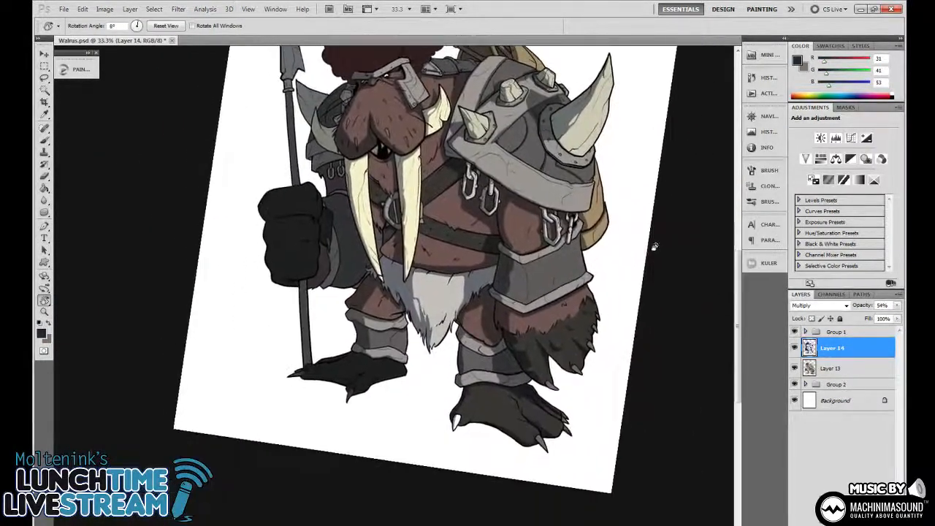
{"action": "key", "text": "Escape"}
{"action": "left_click_drag", "start_coordinate": [659, 250], "coordinate": [603, 202]}
{"action": "scroll", "coordinate": [540, 292], "scroll_direction": "down", "scroll_amount": 2}
{"action": "left_click_drag", "start_coordinate": [477, 392], "coordinate": [547, 390]}
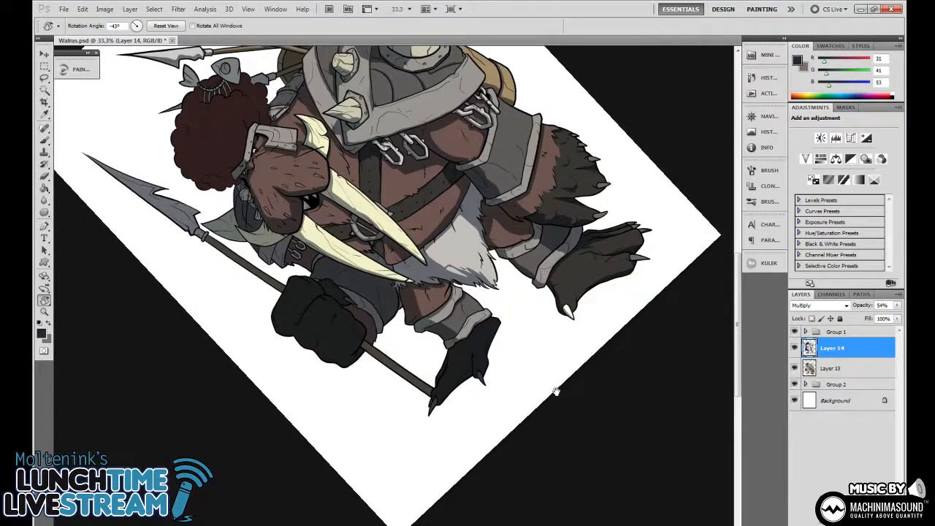
{"action": "left_click_drag", "start_coordinate": [555, 391], "coordinate": [585, 356]}
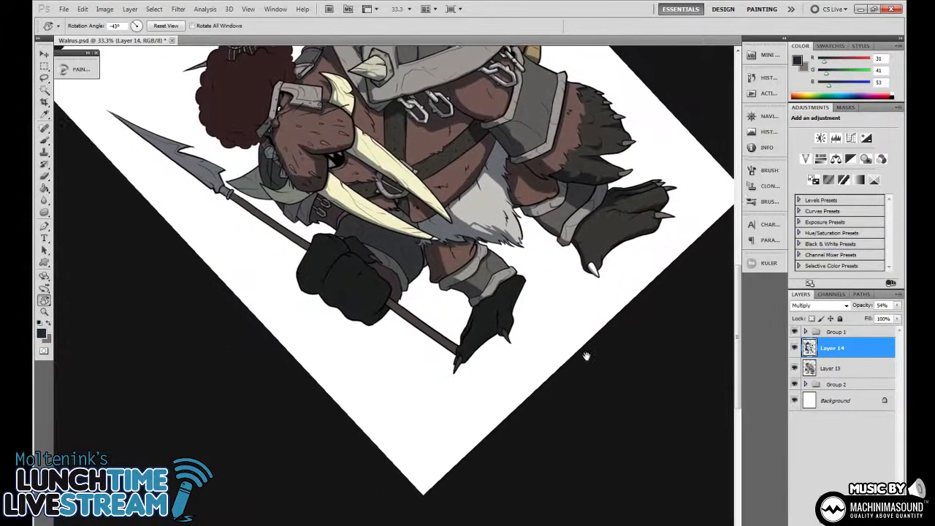
{"action": "left_click_drag", "start_coordinate": [534, 314], "coordinate": [501, 314]}
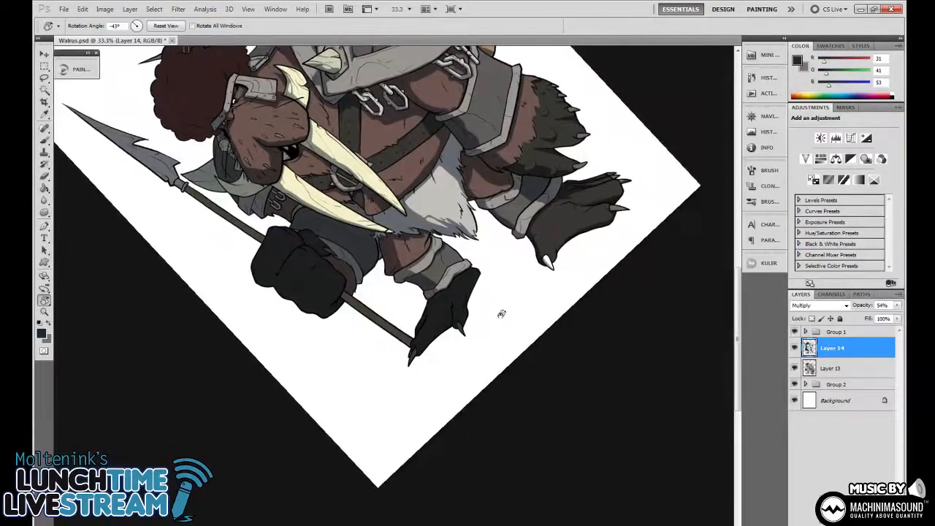
Lasso the lit area of the spear-side foot, subtract a shadow strip between the toes, clear the shading and deselect
{"action": "key", "text": "ctrl+plus"}
{"action": "key", "text": "ctrl+plus"}
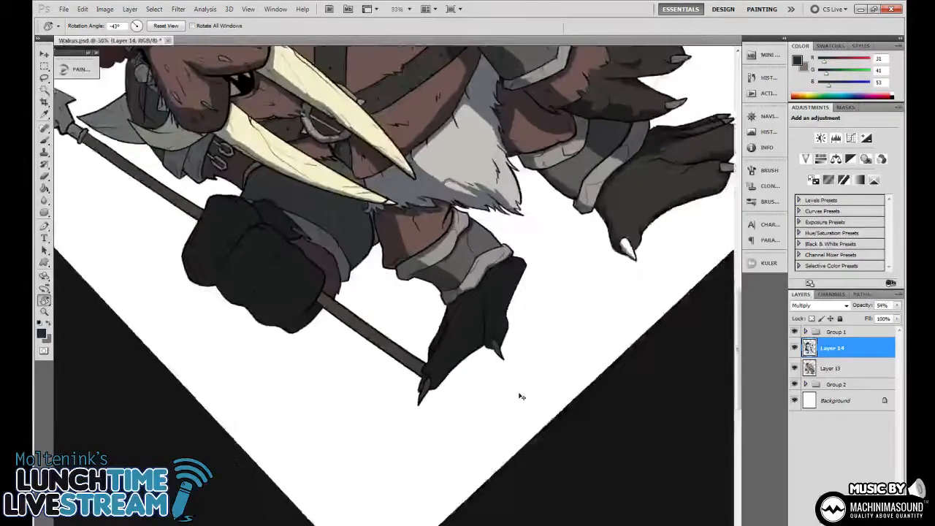
{"action": "key", "text": "l"}
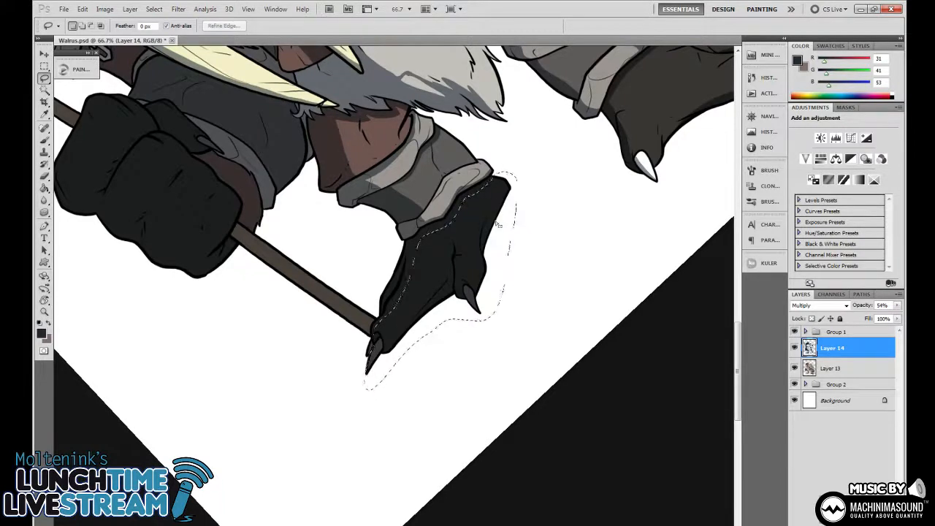
{"action": "left_click_drag", "start_coordinate": [499, 224], "coordinate": [476, 320]}
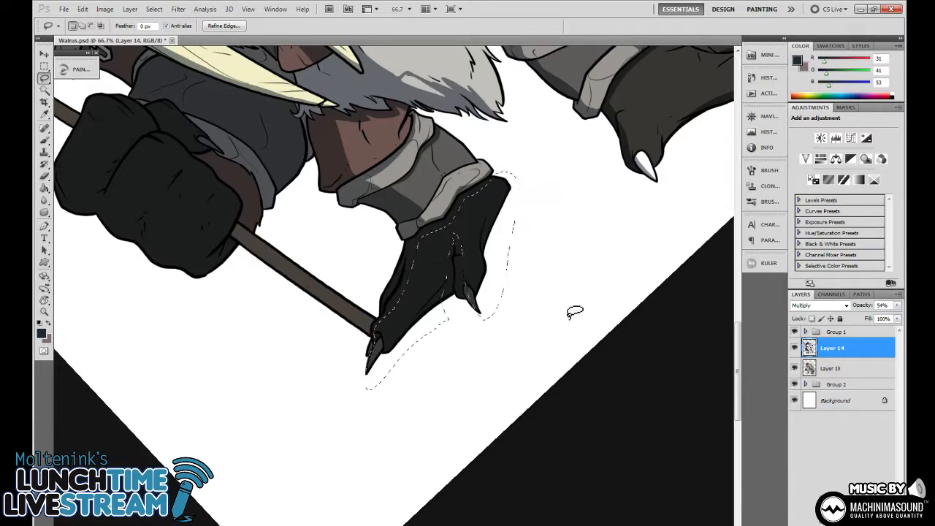
{"action": "key", "text": "ctrl+d"}
Lasso the lit area of the walrus's curly hair, leaving a shadow rim along its outer spear-side edge
{"action": "left_click_drag", "start_coordinate": [569, 266], "coordinate": [568, 321]}
{"action": "key", "text": "r"}
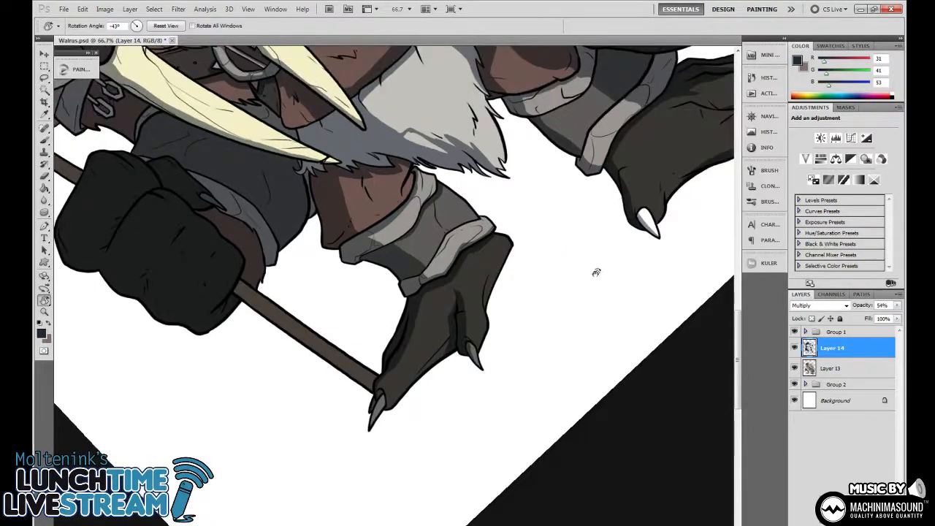
{"action": "left_click_drag", "start_coordinate": [595, 271], "coordinate": [567, 384]}
{"action": "left_click_drag", "start_coordinate": [457, 160], "coordinate": [542, 460]}
{"action": "left_click_drag", "start_coordinate": [394, 212], "coordinate": [394, 283]}
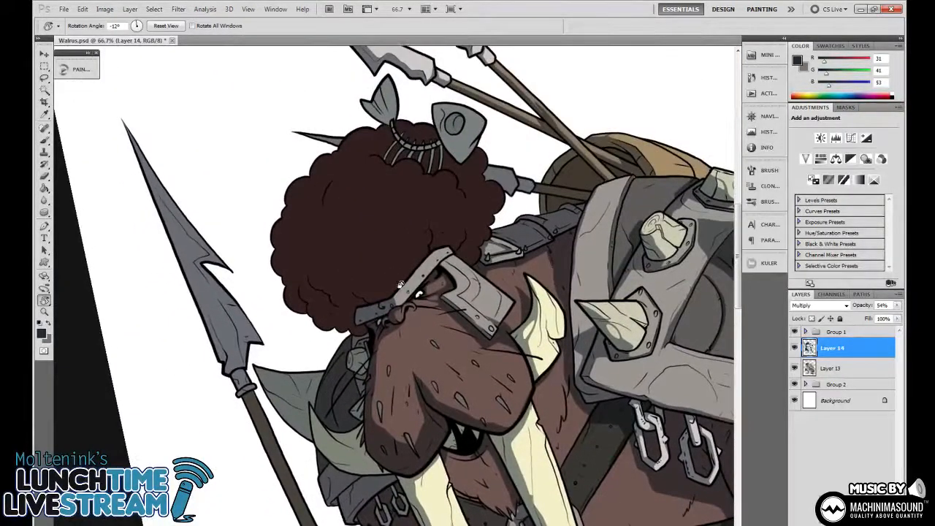
{"action": "left_click", "coordinate": [416, 228], "text": "ctrl"}
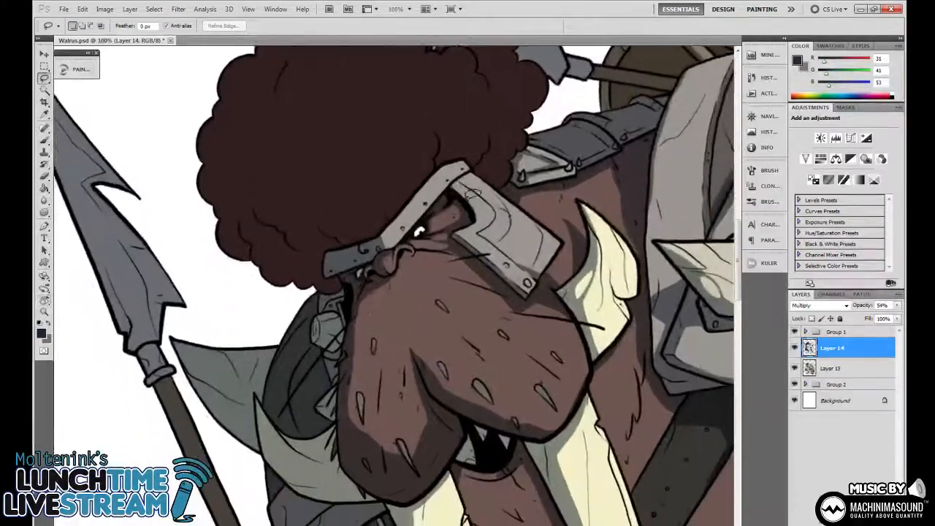
{"action": "left_click_drag", "start_coordinate": [559, 194], "coordinate": [582, 281]}
{"action": "left_click_drag", "start_coordinate": [592, 159], "coordinate": [466, 309]}
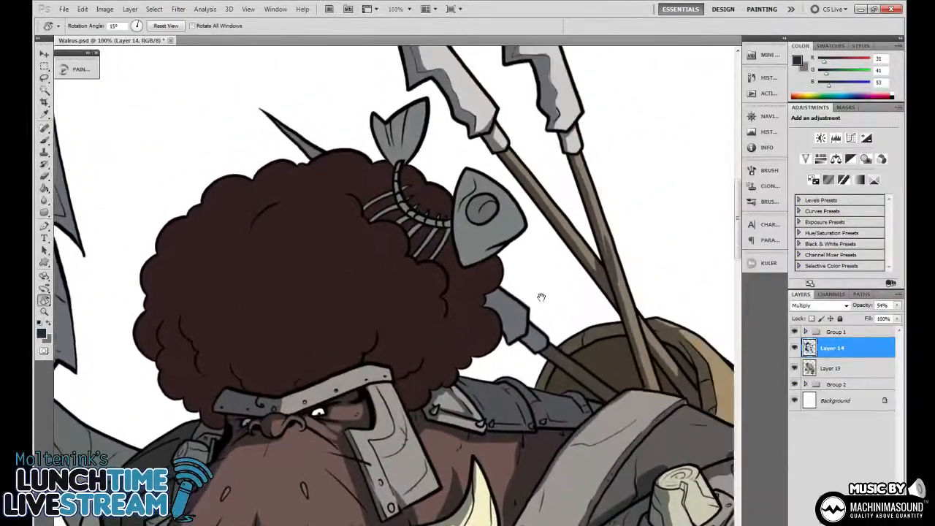
{"action": "left_click_drag", "start_coordinate": [541, 296], "coordinate": [541, 245]}
{"action": "left_click_drag", "start_coordinate": [538, 283], "coordinate": [589, 308]}
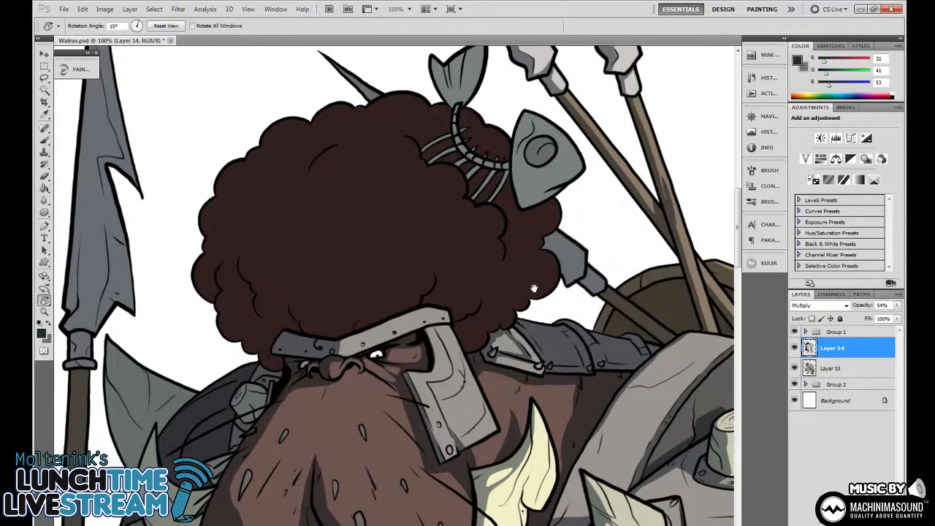
{"action": "left_click_drag", "start_coordinate": [479, 292], "coordinate": [512, 251]}
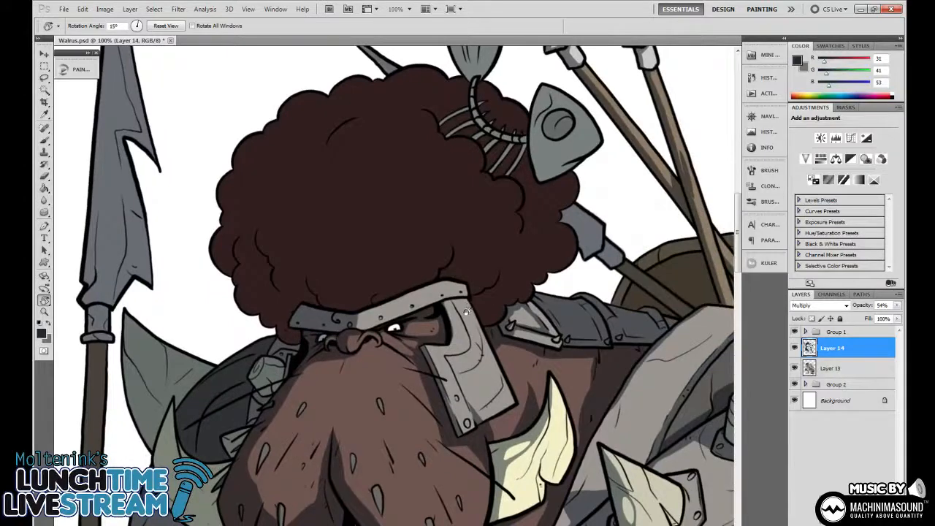
{"action": "key", "text": "l"}
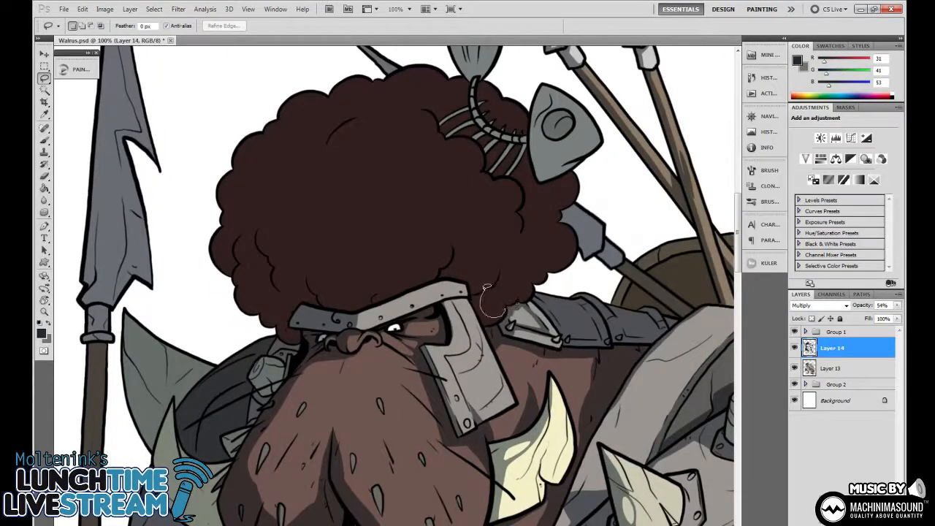
{"action": "left_click_drag", "start_coordinate": [486, 287], "coordinate": [474, 266]}
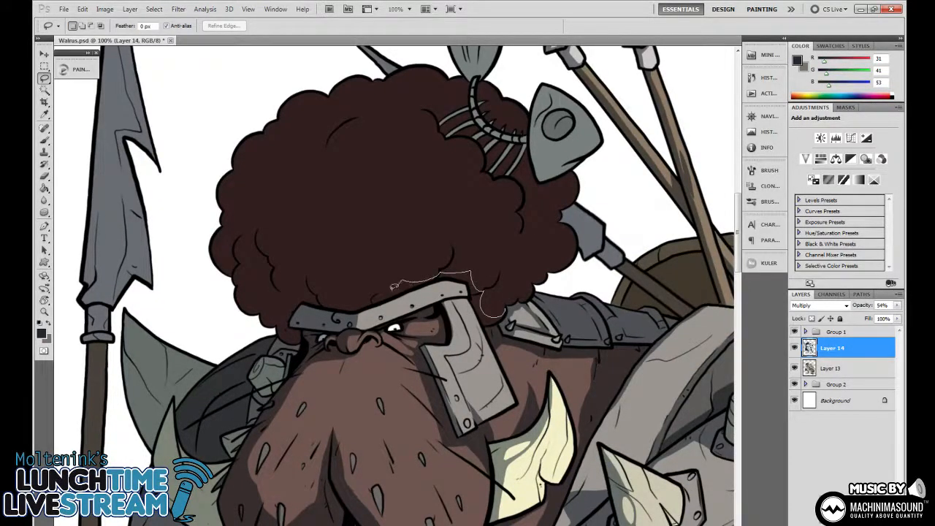
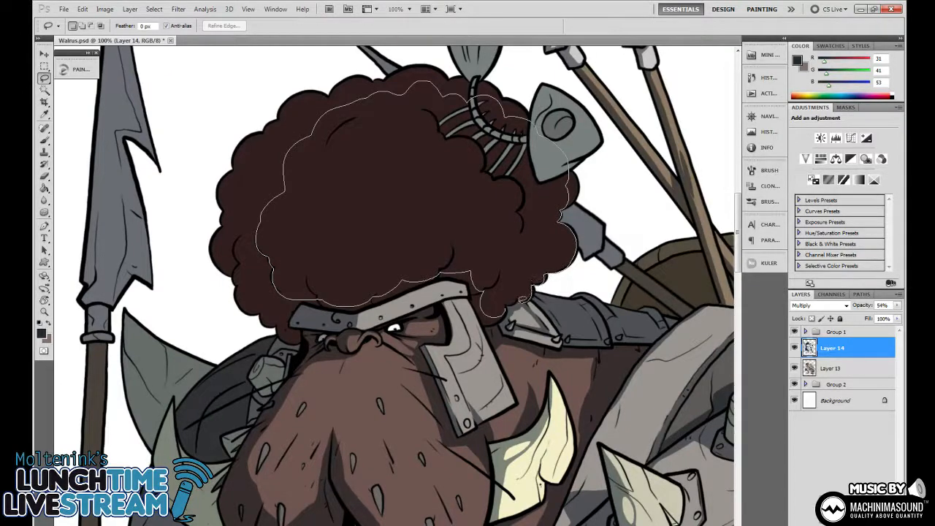
{"action": "left_click_drag", "start_coordinate": [511, 303], "coordinate": [506, 307]}
Refine the hair selection around the fish skeleton ornament, include the lit part of the fish head, and clear the shading
{"action": "mouse_move", "coordinate": [576, 170]}
{"action": "left_mouse_down"}
{"action": "mouse_move", "coordinate": [534, 207]}
{"action": "mouse_move", "coordinate": [515, 278]}
{"action": "left_mouse_up"}
{"action": "key", "text": "w"}
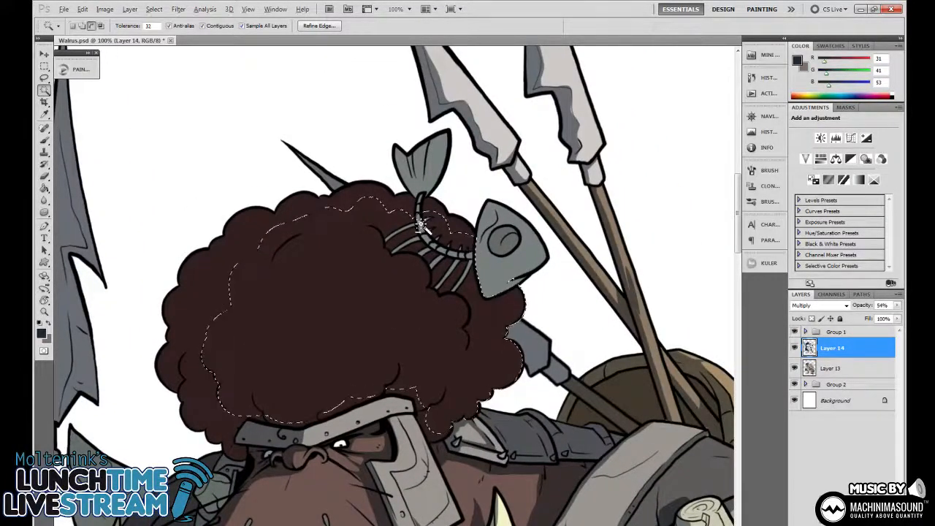
{"action": "left_click_drag", "start_coordinate": [539, 223], "coordinate": [546, 243]}
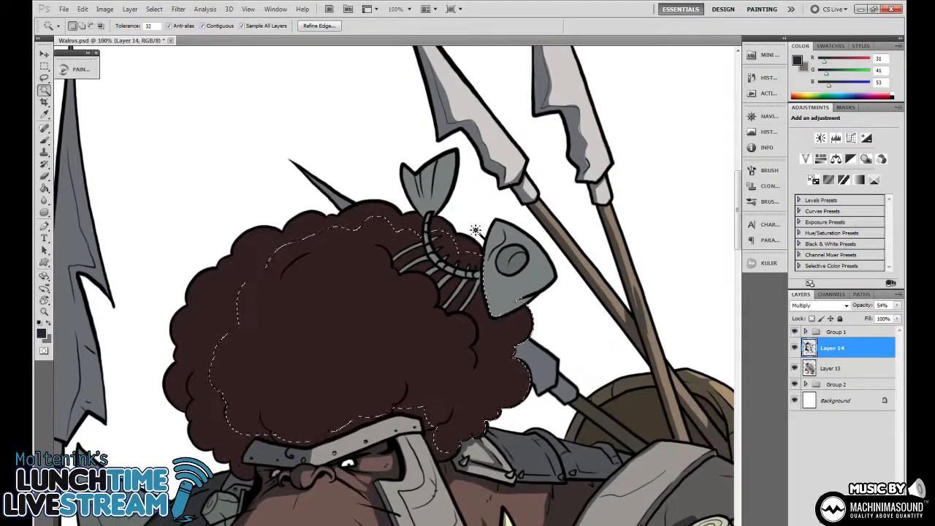
{"action": "left_click_drag", "start_coordinate": [506, 221], "coordinate": [515, 238]}
{"action": "key", "text": "l"}
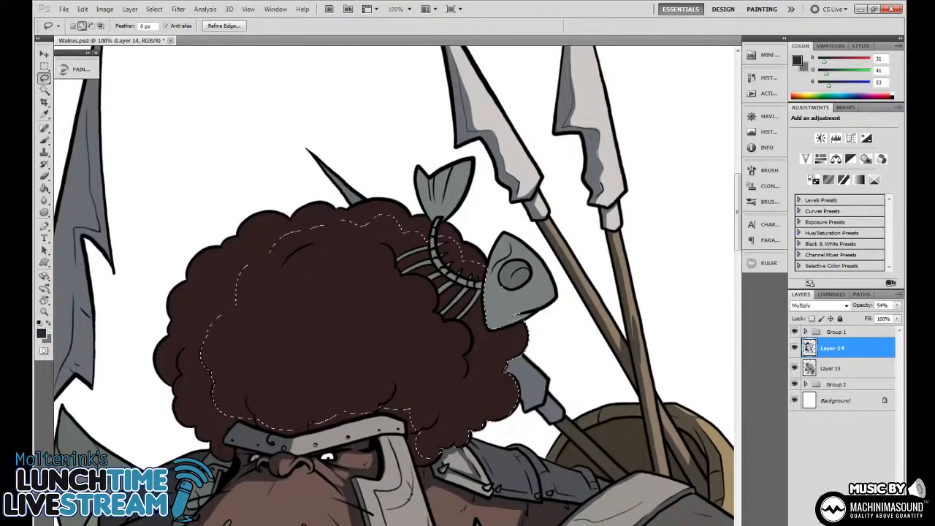
{"action": "mouse_move", "coordinate": [554, 299]}
{"action": "left_mouse_down"}
{"action": "mouse_move", "coordinate": [533, 249]}
{"action": "mouse_move", "coordinate": [527, 286]}
{"action": "left_mouse_up"}
{"action": "key", "text": "ctrl+minus"}
{"action": "key", "text": "Delete"}
Lasso the lit part of the fish ornament's tail, clear its shading and deselect
{"action": "key", "text": "r"}
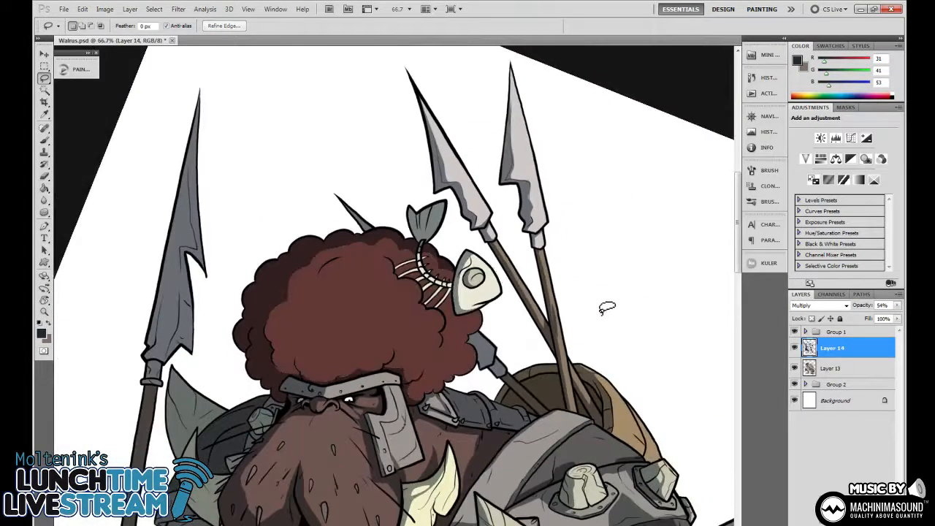
{"action": "left_click_drag", "start_coordinate": [606, 307], "coordinate": [590, 238]}
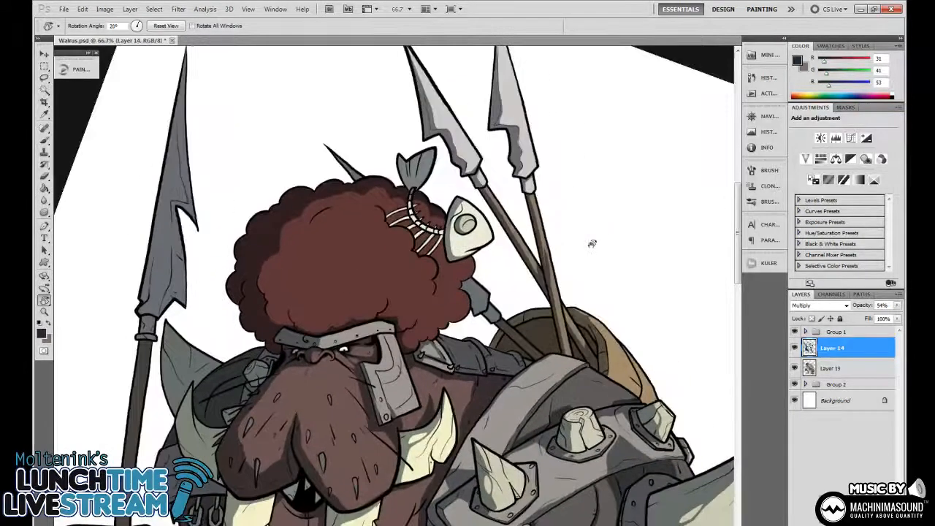
{"action": "key", "text": "ctrl+plus"}
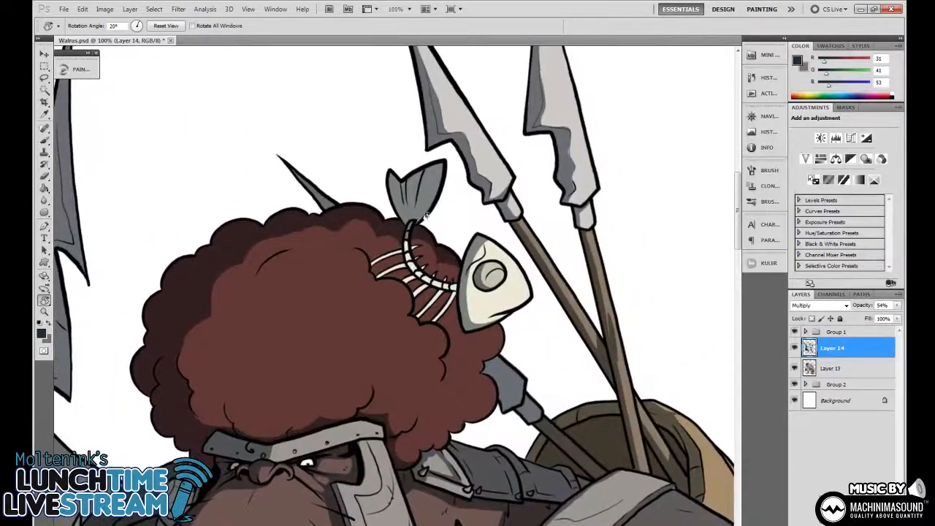
{"action": "key", "text": "l"}
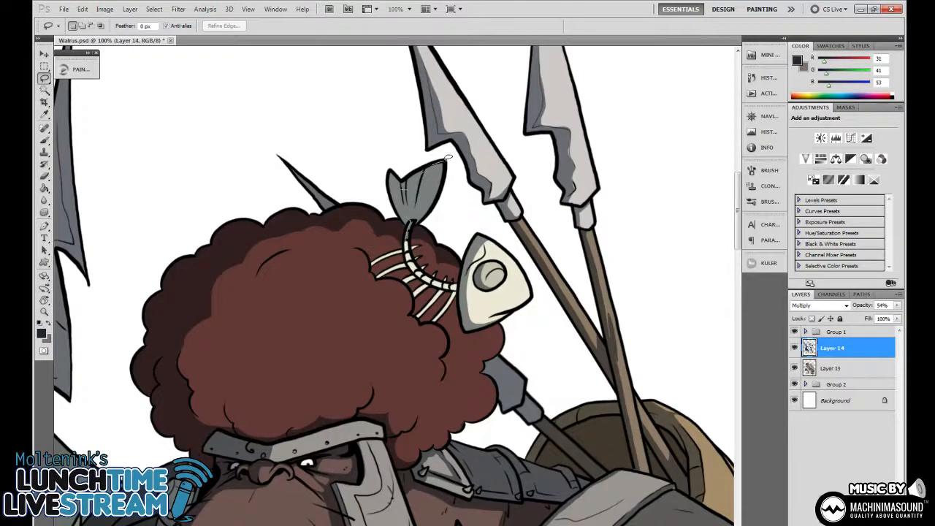
{"action": "left_click_drag", "start_coordinate": [411, 228], "coordinate": [410, 232]}
{"action": "key", "text": "Delete"}
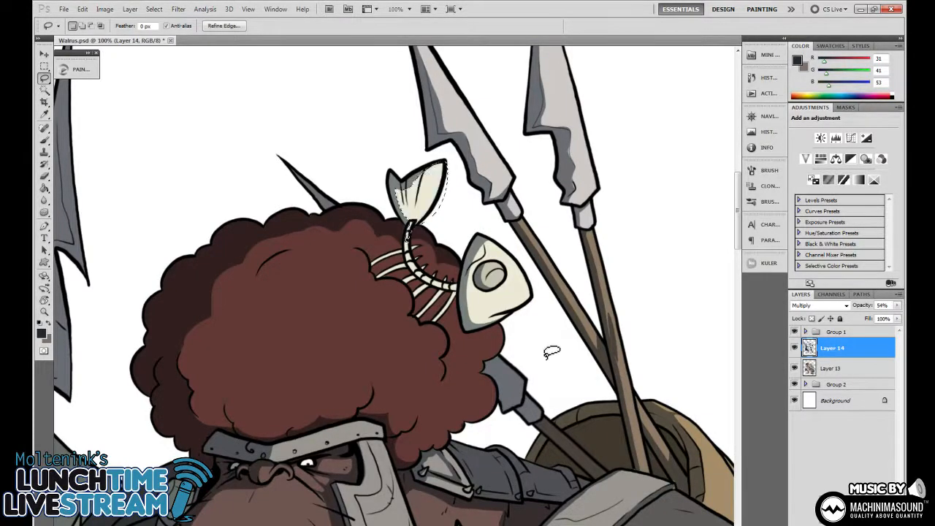
{"action": "key", "text": "ctrl+d"}
Examine the new hair and fish ornament shading up close and against the whole figure
{"action": "scroll", "coordinate": [553, 329], "scroll_direction": "down", "scroll_amount": 2}
{"action": "key", "text": "b"}
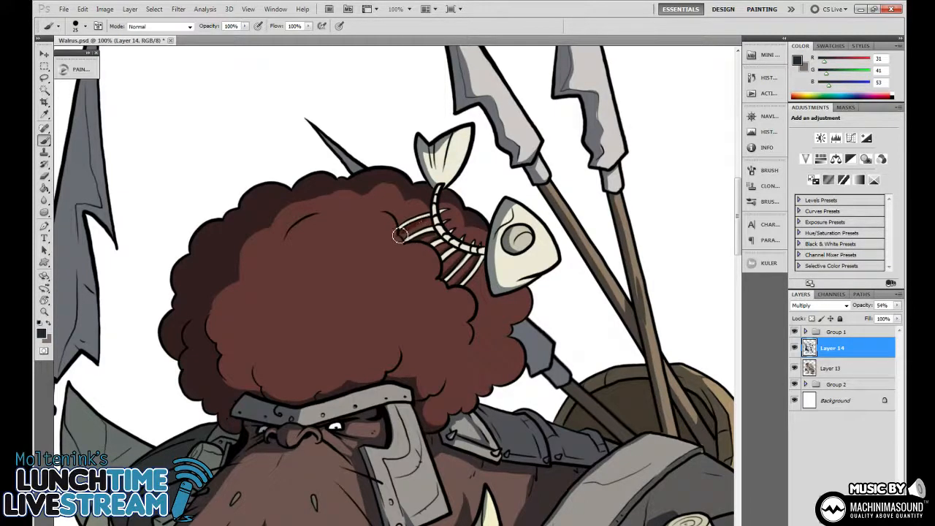
{"action": "left_click_drag", "start_coordinate": [548, 303], "coordinate": [502, 272]}
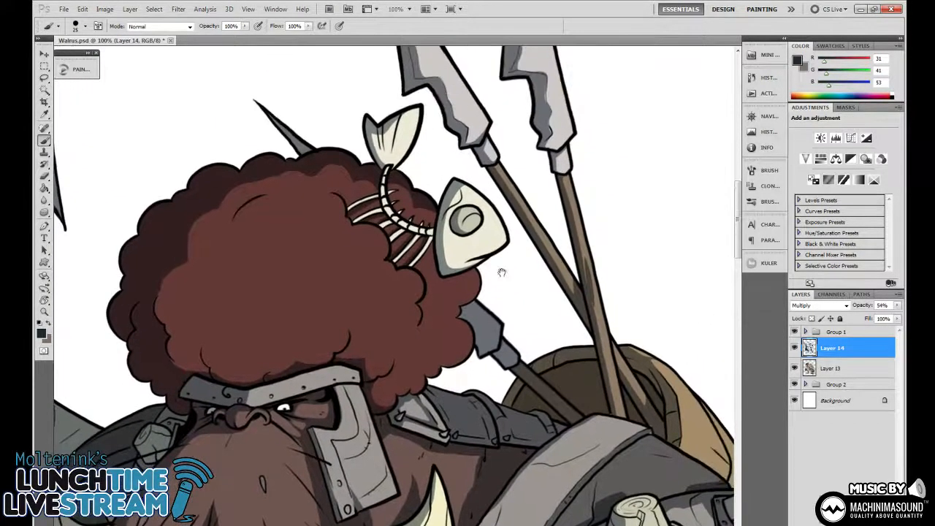
{"action": "key", "text": "ctrl+minus"}
{"action": "key", "text": "ctrl+minus"}
{"action": "key", "text": "ctrl+minus"}
{"action": "left_click_drag", "start_coordinate": [578, 338], "coordinate": [594, 209]}
{"action": "key", "text": "r"}
{"action": "left_click_drag", "start_coordinate": [629, 289], "coordinate": [617, 232]}
{"action": "key", "text": "ctrl+plus"}
{"action": "left_click_drag", "start_coordinate": [629, 227], "coordinate": [591, 345]}
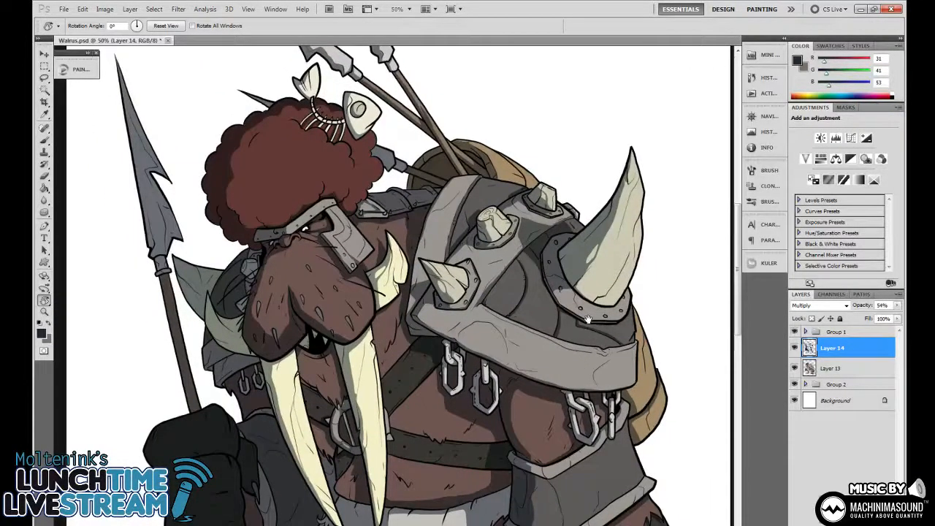
{"action": "left_click_drag", "start_coordinate": [588, 319], "coordinate": [594, 355]}
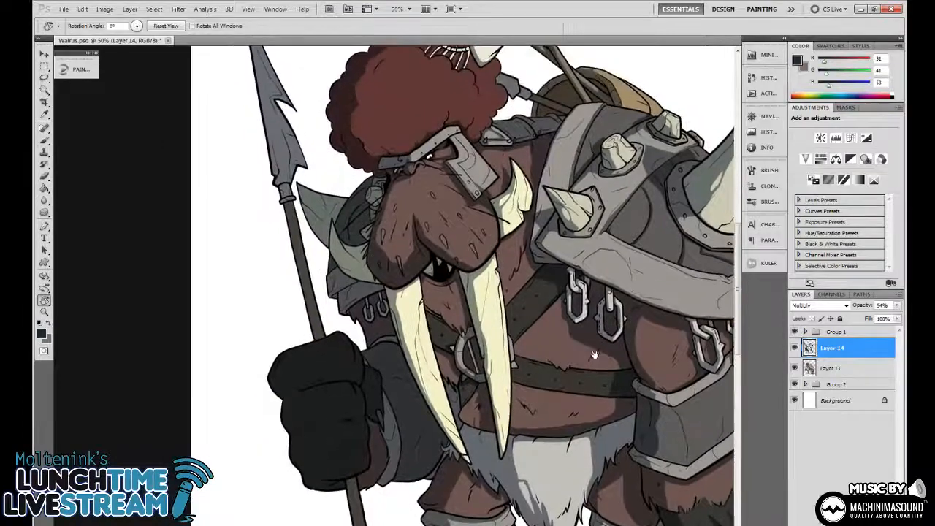
Lasso the lit area of the front horn on the spear-side shoulder, clear its shading and deselect
{"action": "mouse_move", "coordinate": [598, 306]}
{"action": "left_mouse_down"}
{"action": "mouse_move", "coordinate": [561, 343]}
{"action": "mouse_move", "coordinate": [601, 309]}
{"action": "left_mouse_up"}
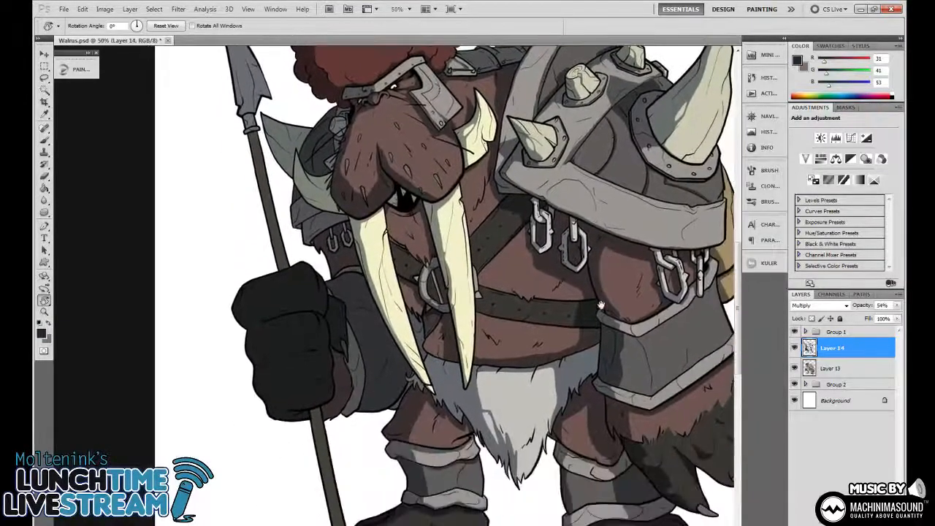
{"action": "left_click_drag", "start_coordinate": [593, 275], "coordinate": [583, 312]}
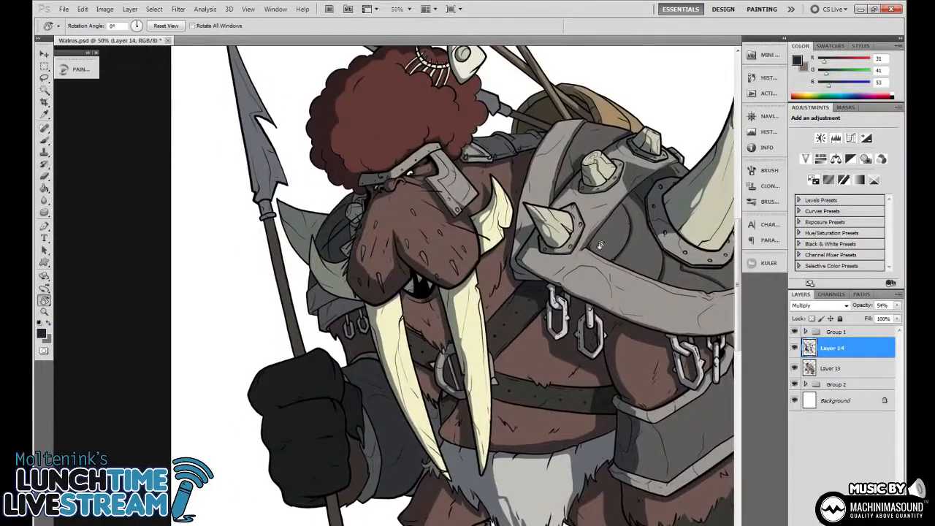
{"action": "key", "text": "ctrl+plus"}
{"action": "key", "text": "ctrl+plus"}
{"action": "left_click_drag", "start_coordinate": [589, 231], "coordinate": [581, 353]}
{"action": "key", "text": "l"}
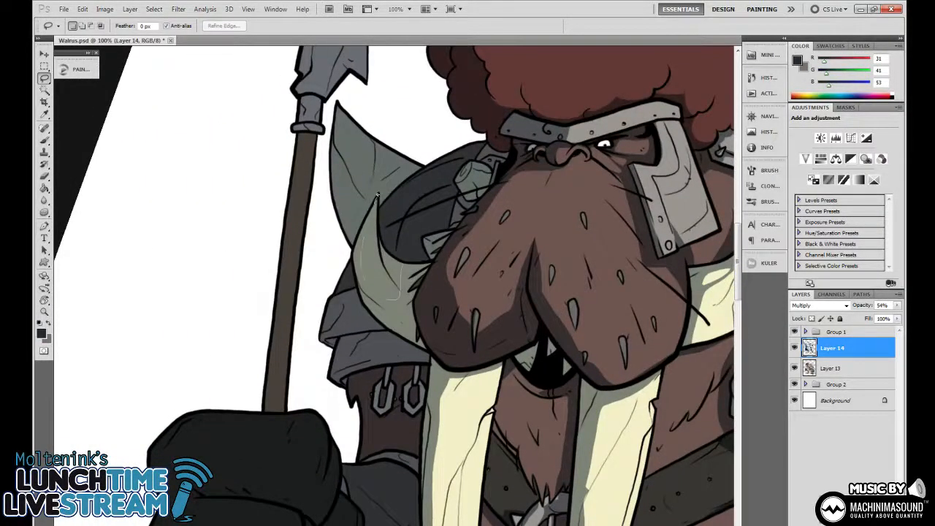
{"action": "left_click_drag", "start_coordinate": [397, 255], "coordinate": [400, 252]}
{"action": "scroll", "coordinate": [409, 263], "scroll_direction": "up", "scroll_amount": 3}
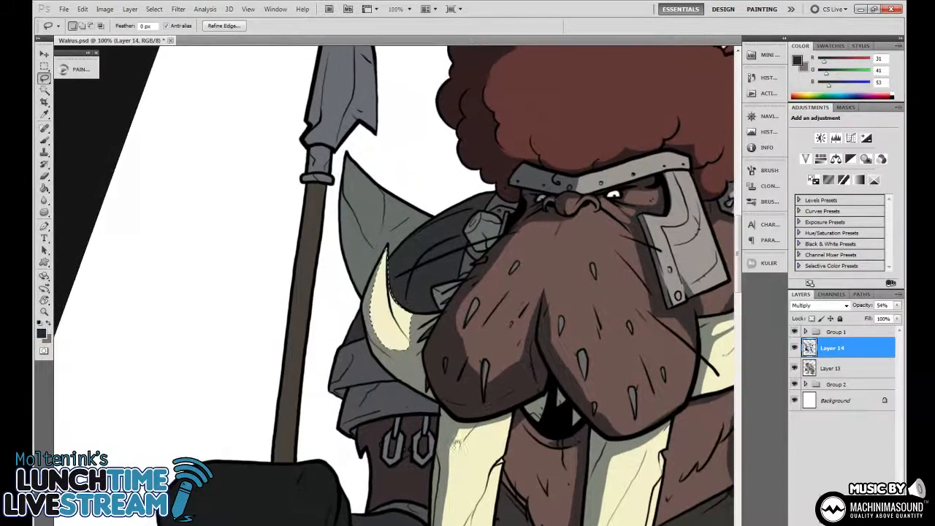
{"action": "key", "text": "Delete"}
{"action": "key", "text": "ctrl+d"}
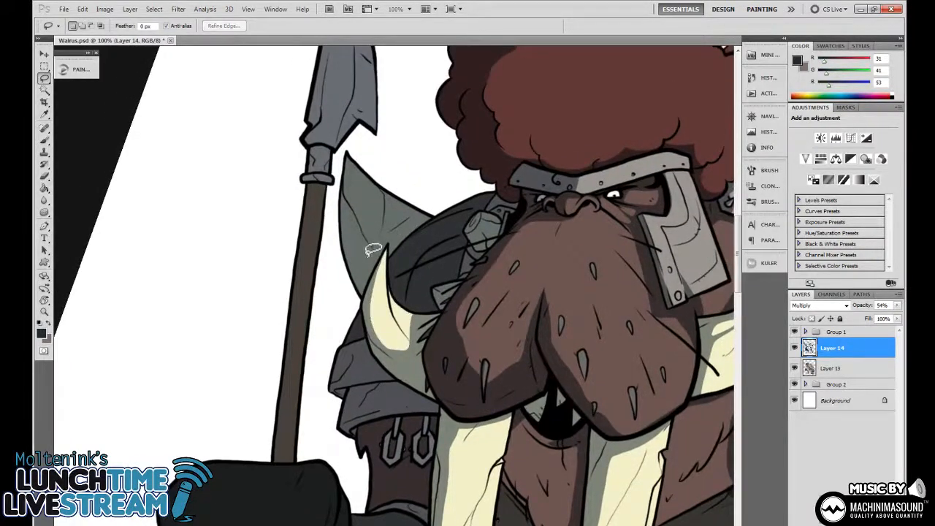
Lasso the lit area of the rear horn on the spear-side shoulder, leaving a shadow rim, and clear its shading
{"action": "left_click_drag", "start_coordinate": [366, 250], "coordinate": [347, 154]}
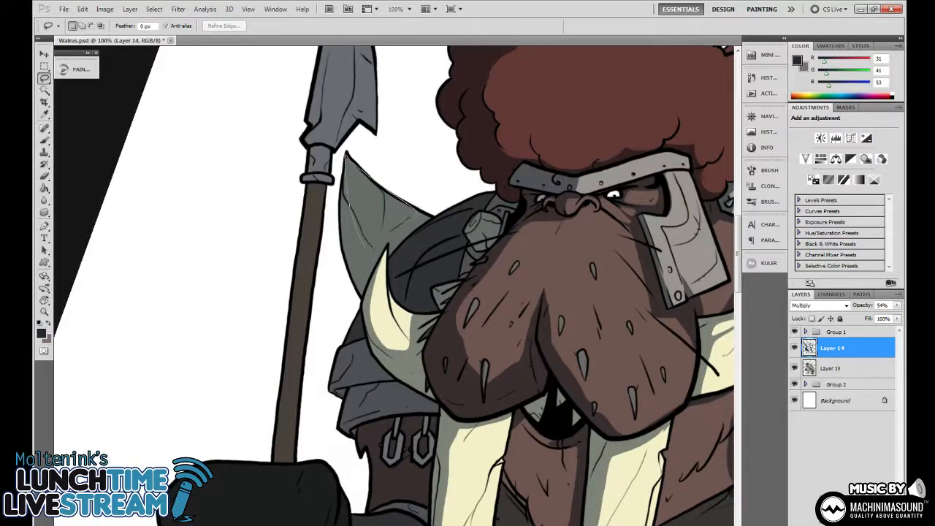
{"action": "left_click_drag", "start_coordinate": [418, 213], "coordinate": [367, 252]}
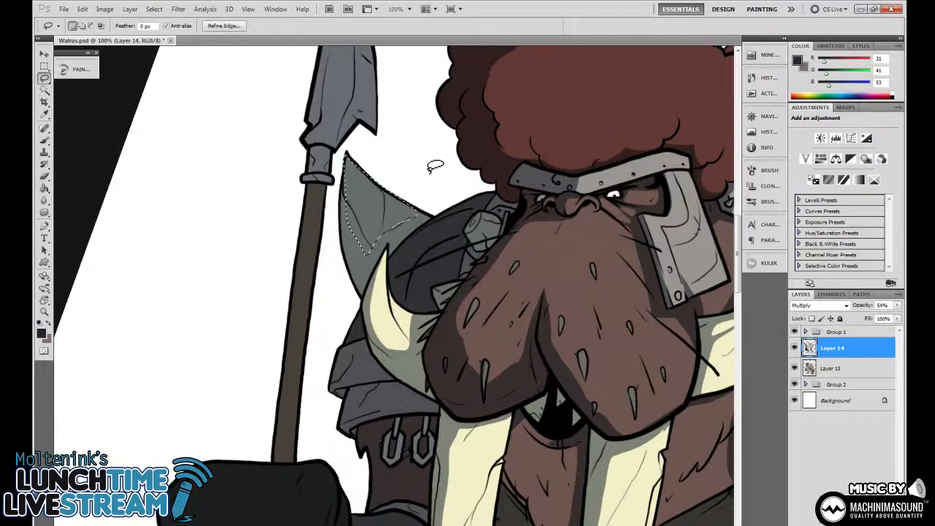
{"action": "key", "text": "Delete"}
{"action": "key", "text": "ctrl+minus"}
{"action": "key", "text": "ctrl+minus"}
{"action": "key", "text": "ctrl+minus"}
{"action": "key", "text": "r"}
{"action": "left_click_drag", "start_coordinate": [427, 174], "coordinate": [568, 245]}
{"action": "key", "text": "alt+BackSpace"}
{"action": "key", "text": "ctrl+z"}
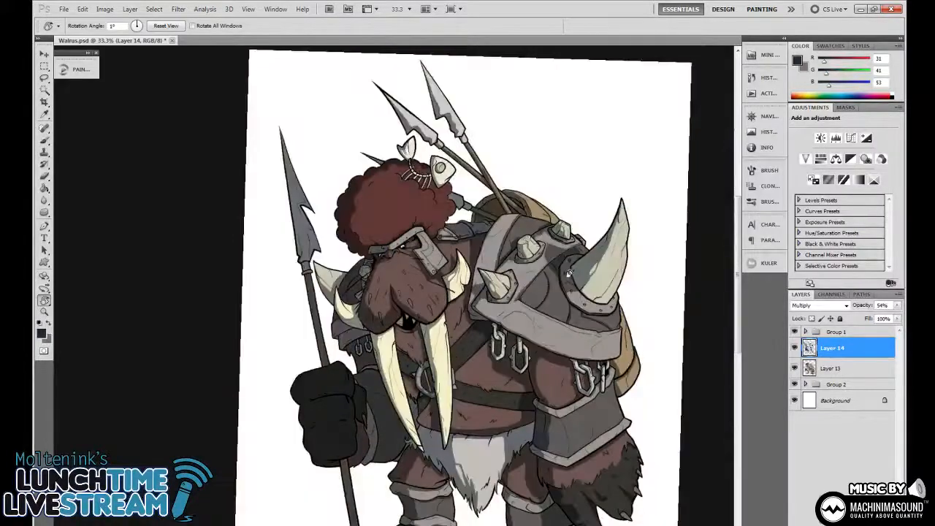
Lasso the lit face of the middle armor plate behind the hair, subtract the shadow along its crease, clear the shading and deselect
{"action": "key", "text": "ctrl+plus"}
{"action": "key", "text": "ctrl+plus"}
{"action": "key", "text": "ctrl+plus"}
{"action": "key", "text": "l"}
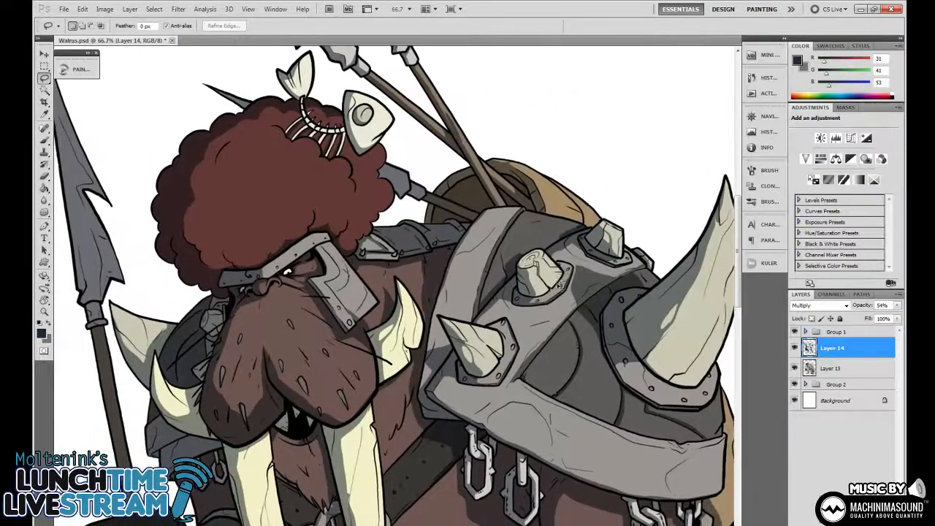
{"action": "key", "text": "ctrl+plus"}
{"action": "key", "text": "ctrl+plus"}
{"action": "key", "text": "ctrl+plus"}
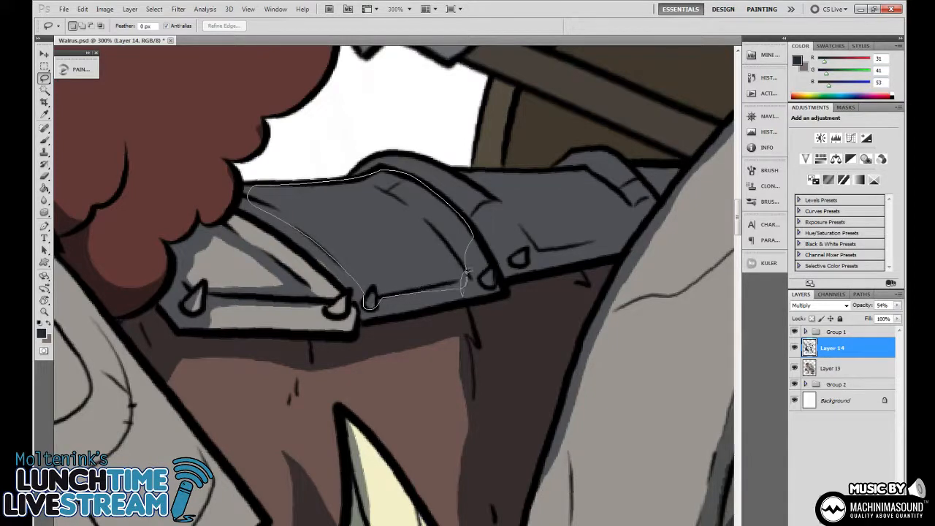
{"action": "left_click_drag", "start_coordinate": [465, 276], "coordinate": [455, 292]}
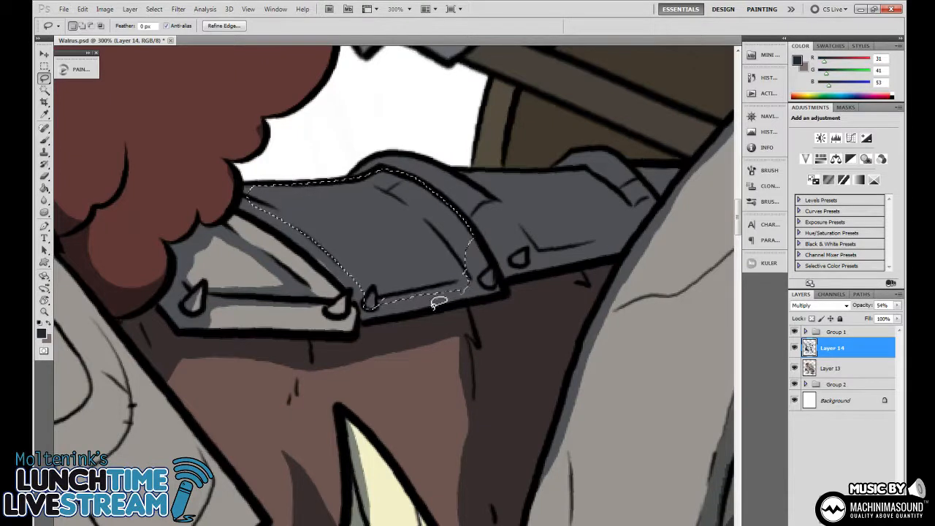
{"action": "left_click_drag", "start_coordinate": [473, 258], "coordinate": [412, 287]}
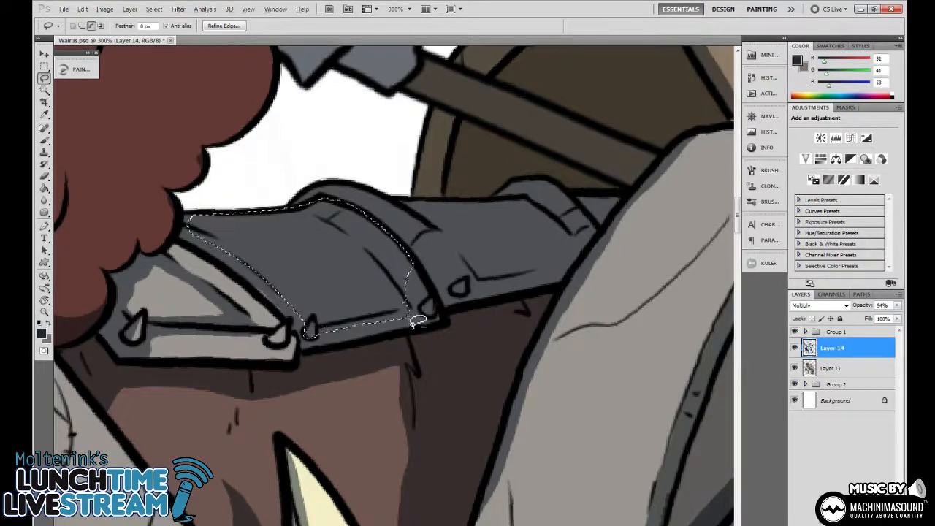
{"action": "mouse_move", "coordinate": [418, 322]}
{"action": "left_mouse_down"}
{"action": "mouse_move", "coordinate": [356, 245]}
{"action": "mouse_move", "coordinate": [410, 262]}
{"action": "left_mouse_up"}
{"action": "key", "text": "Delete"}
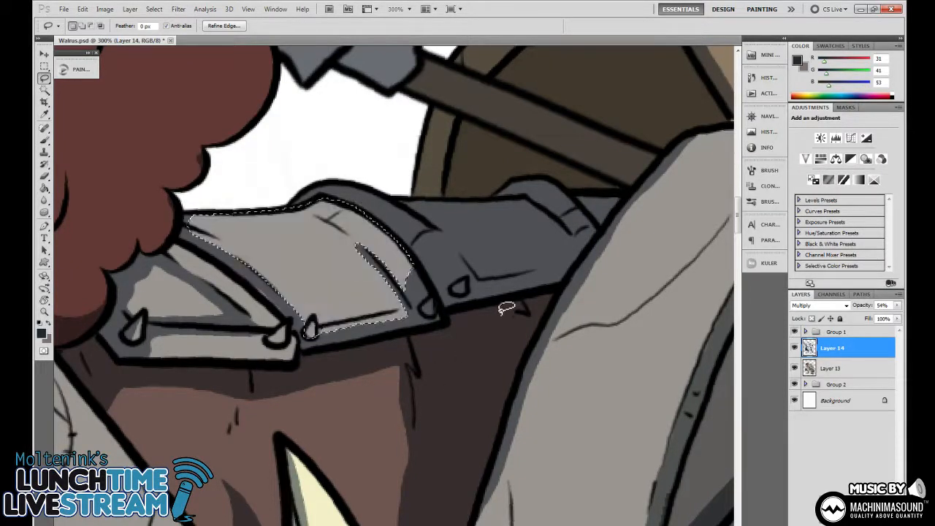
{"action": "key", "text": "ctrl+d"}
Clear the shading from a narrow lit strip along the raised ridge behind the middle armor plate and deselect
{"action": "scroll", "coordinate": [501, 302], "scroll_direction": "up", "scroll_amount": 1}
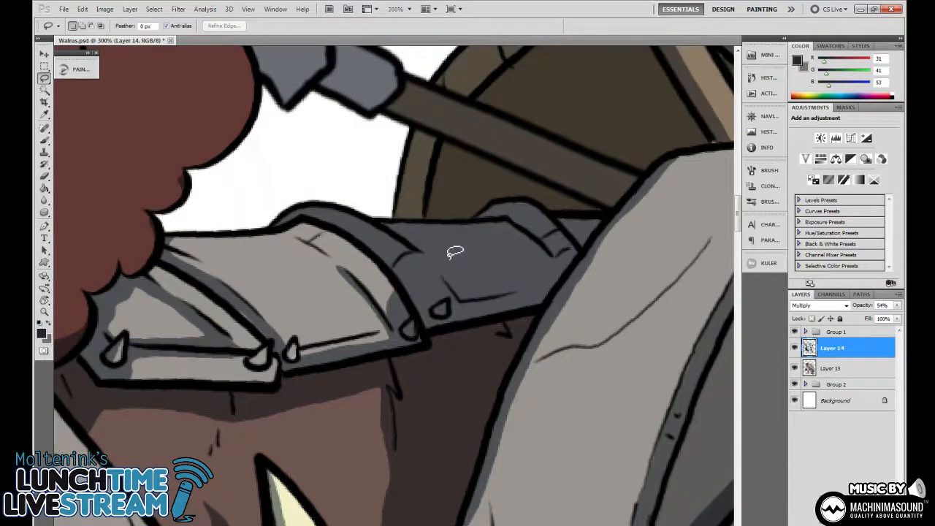
{"action": "mouse_move", "coordinate": [408, 265]}
{"action": "left_mouse_down"}
{"action": "mouse_move", "coordinate": [301, 205]}
{"action": "mouse_move", "coordinate": [396, 227]}
{"action": "mouse_move", "coordinate": [419, 252]}
{"action": "left_mouse_up"}
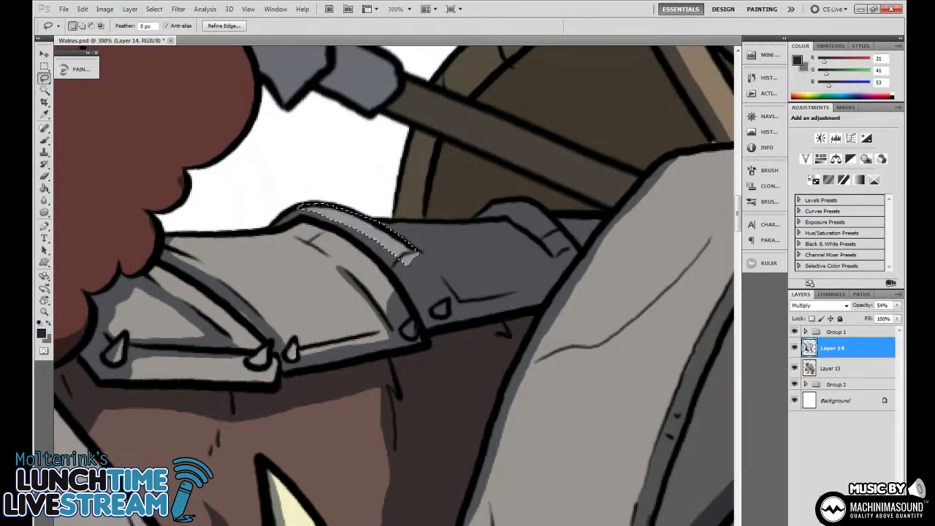
{"action": "key", "text": "ctrl+d"}
Lasso the lit side of the short spear shaft crossing the basket rim behind the hair, clear its shading and deselect
{"action": "key", "text": "ctrl+minus"}
{"action": "key", "text": "ctrl+minus"}
{"action": "mouse_move", "coordinate": [510, 377]}
{"action": "left_mouse_down"}
{"action": "mouse_move", "coordinate": [517, 344]}
{"action": "mouse_move", "coordinate": [478, 419]}
{"action": "left_mouse_up"}
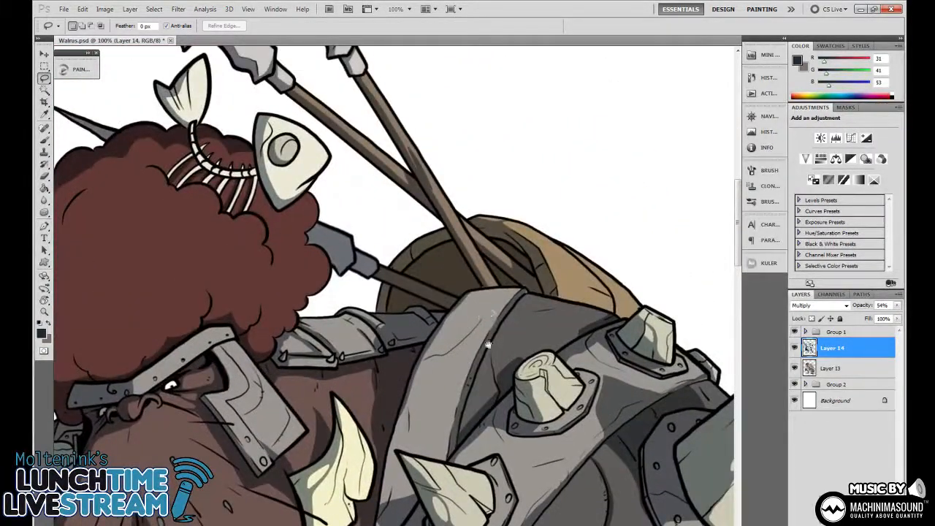
{"action": "left_click_drag", "start_coordinate": [488, 343], "coordinate": [508, 313]}
{"action": "key", "text": "ctrl+plus"}
{"action": "left_click_drag", "start_coordinate": [559, 290], "coordinate": [519, 404]}
{"action": "key", "text": "r"}
{"action": "left_click_drag", "start_coordinate": [504, 241], "coordinate": [474, 312]}
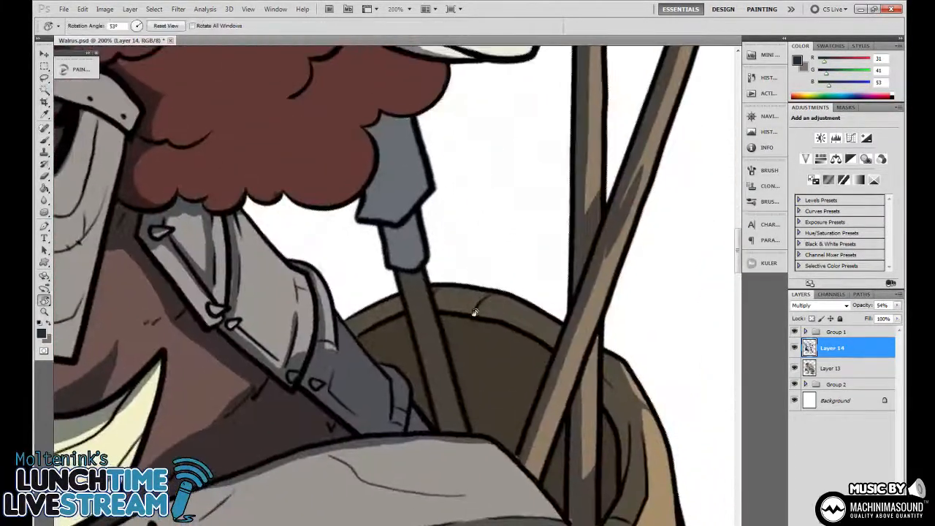
{"action": "scroll", "coordinate": [492, 271], "scroll_direction": "right", "scroll_amount": 4}
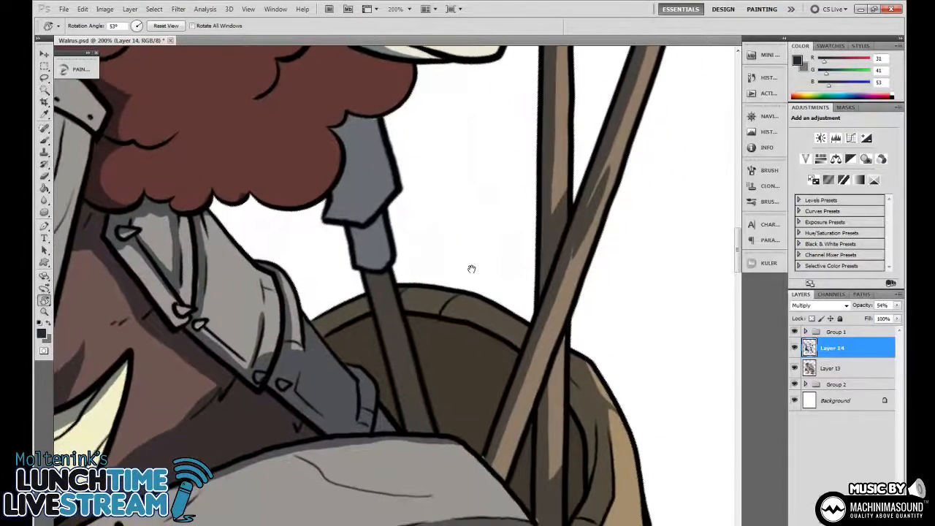
{"action": "left_click_drag", "start_coordinate": [471, 269], "coordinate": [495, 287]}
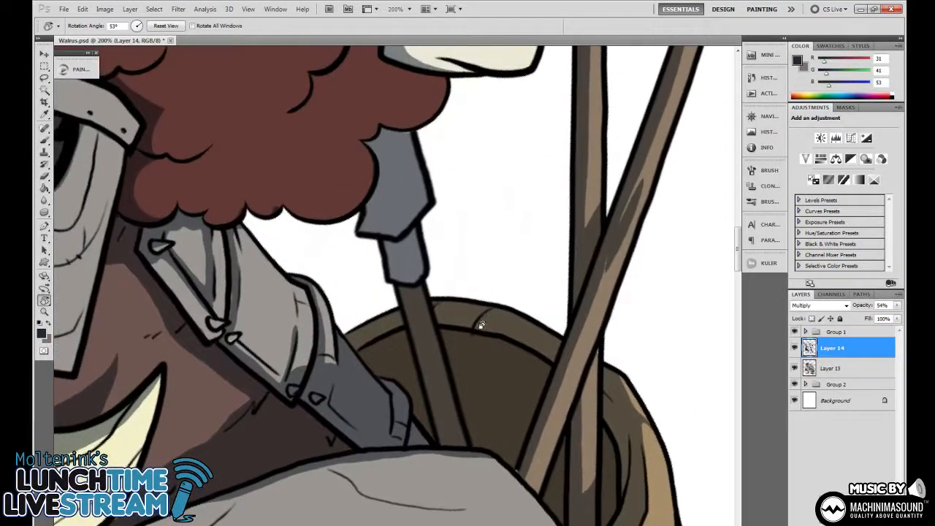
{"action": "key", "text": "l"}
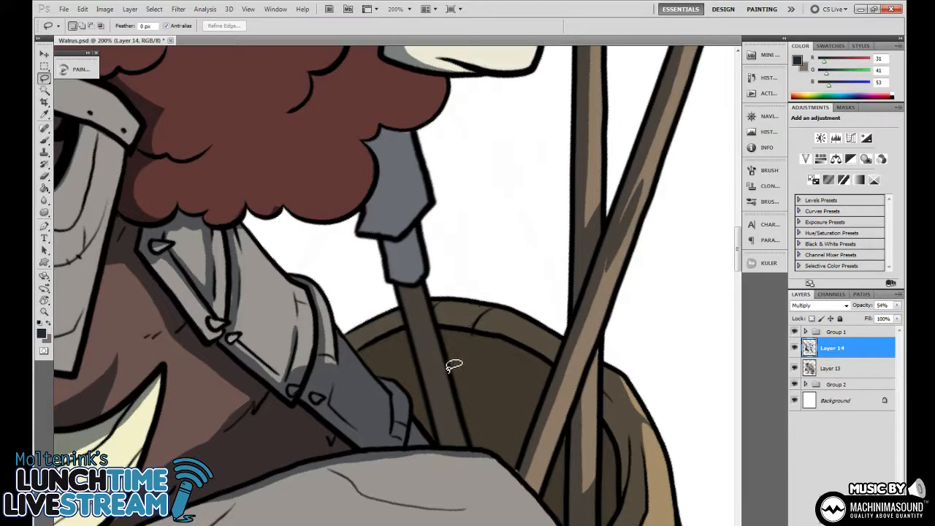
{"action": "left_click_drag", "start_coordinate": [447, 371], "coordinate": [438, 375]}
{"action": "left_click_drag", "start_coordinate": [433, 315], "coordinate": [432, 312]}
{"action": "scroll", "coordinate": [434, 318], "scroll_direction": "up", "scroll_amount": 2}
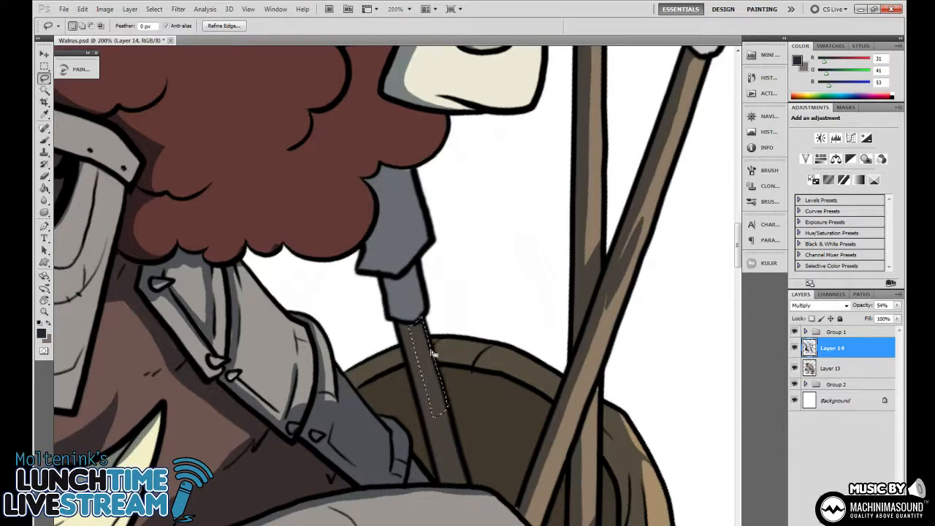
{"action": "key", "text": "Delete"}
{"action": "key", "text": "ctrl+d"}
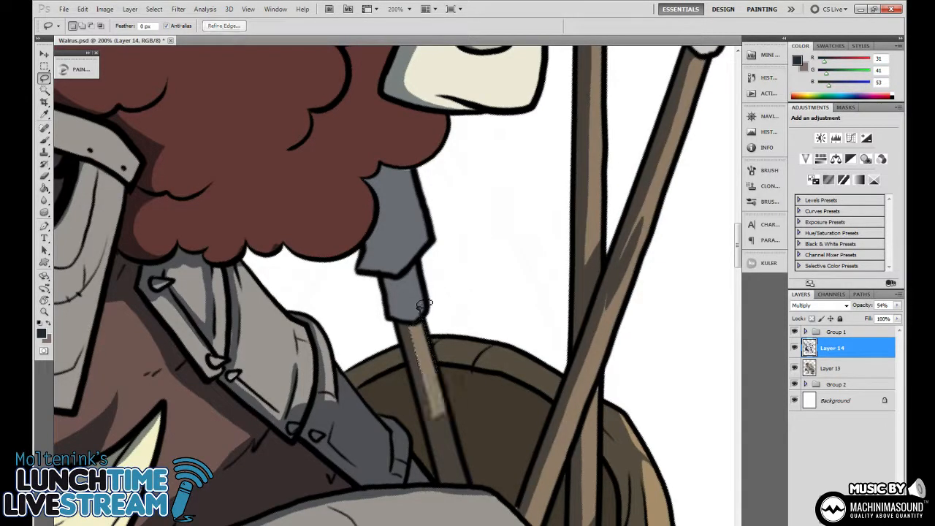
Clear the shading from the lit sides of that spear's metal collar and spearhead, leaving shadow along the hair side
{"action": "left_click_drag", "start_coordinate": [434, 294], "coordinate": [429, 281]}
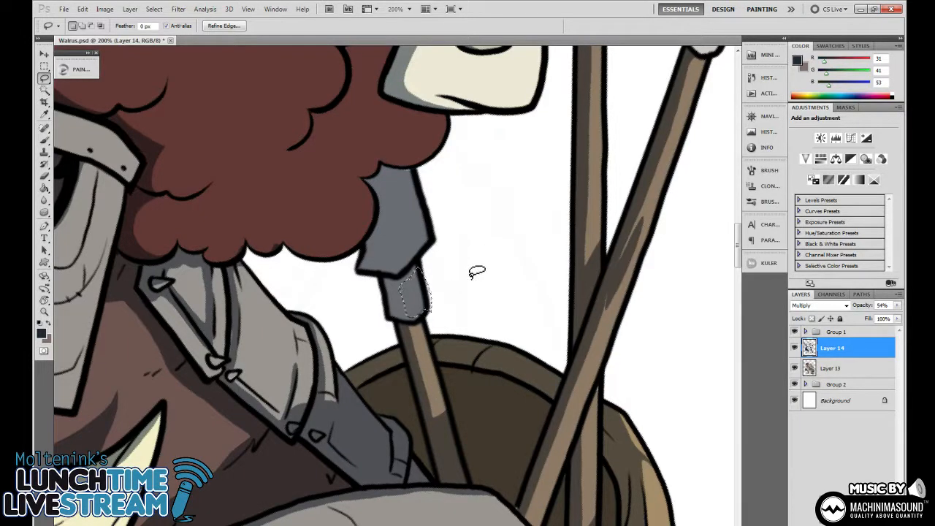
{"action": "key", "text": "Delete"}
{"action": "key", "text": "ctrl+d"}
{"action": "scroll", "coordinate": [476, 257], "scroll_direction": "up", "scroll_amount": 2}
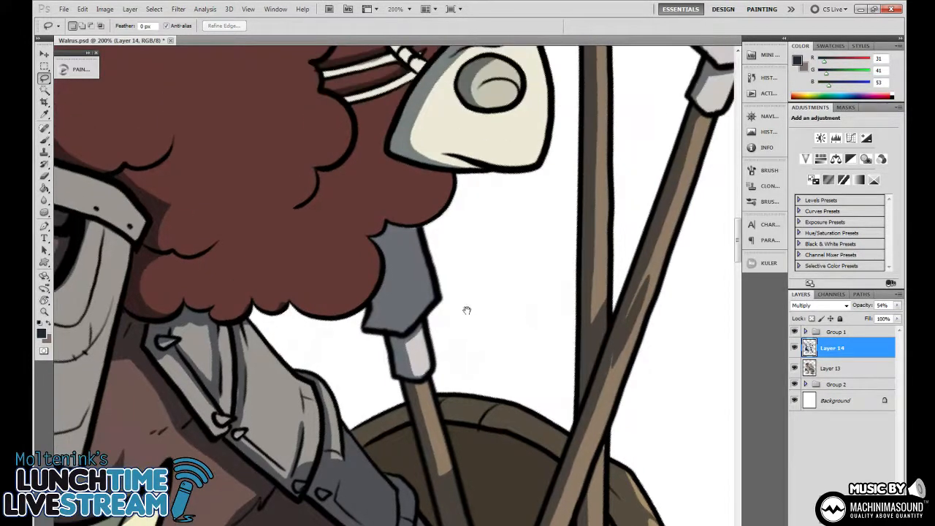
{"action": "scroll", "coordinate": [467, 309], "scroll_direction": "up", "scroll_amount": 1}
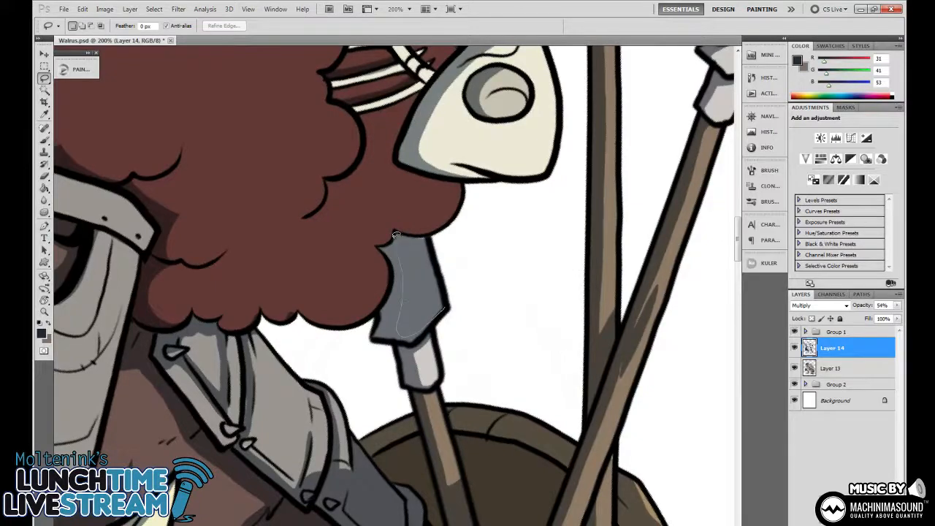
{"action": "left_click_drag", "start_coordinate": [435, 236], "coordinate": [452, 319]}
{"action": "key", "text": "Delete"}
{"action": "key", "text": "ctrl+d"}
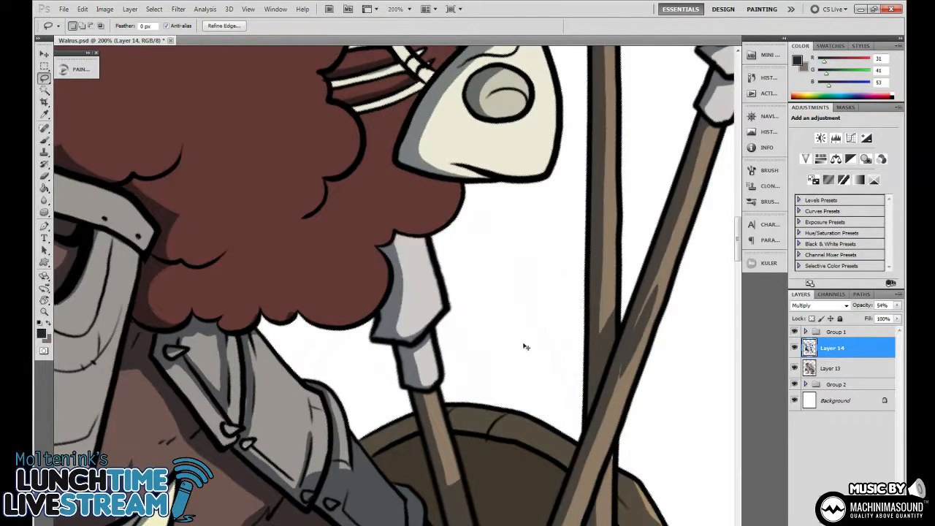
Examine the new spear and armor shading against the whole upper figure
{"action": "key", "text": "ctrl+minus"}
{"action": "key", "text": "ctrl+minus"}
{"action": "key", "text": "ctrl+minus"}
{"action": "key", "text": "r"}
{"action": "left_click_drag", "start_coordinate": [531, 386], "coordinate": [571, 219]}
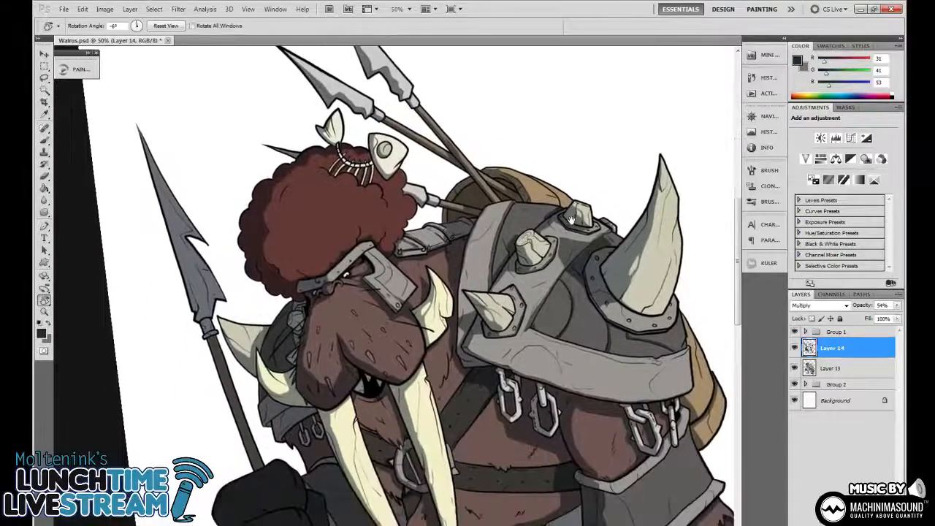
{"action": "left_click_drag", "start_coordinate": [595, 184], "coordinate": [600, 257]}
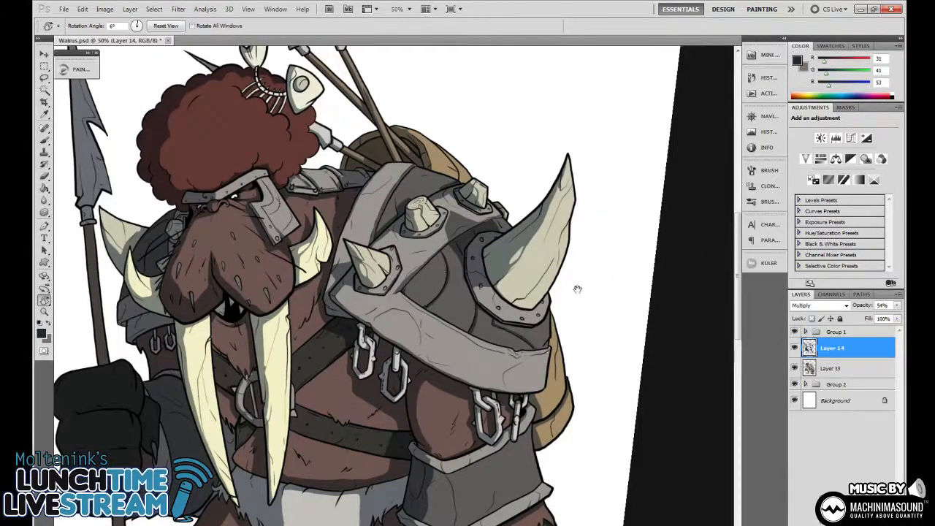
{"action": "left_click_drag", "start_coordinate": [574, 288], "coordinate": [619, 229]}
{"action": "left_click_drag", "start_coordinate": [478, 292], "coordinate": [507, 252]}
Lasso the forearm guard between the gloved fist and the tusk, and try clearing its shading
{"action": "left_click_drag", "start_coordinate": [413, 424], "coordinate": [513, 348]}
{"action": "key", "text": "ctrl+plus"}
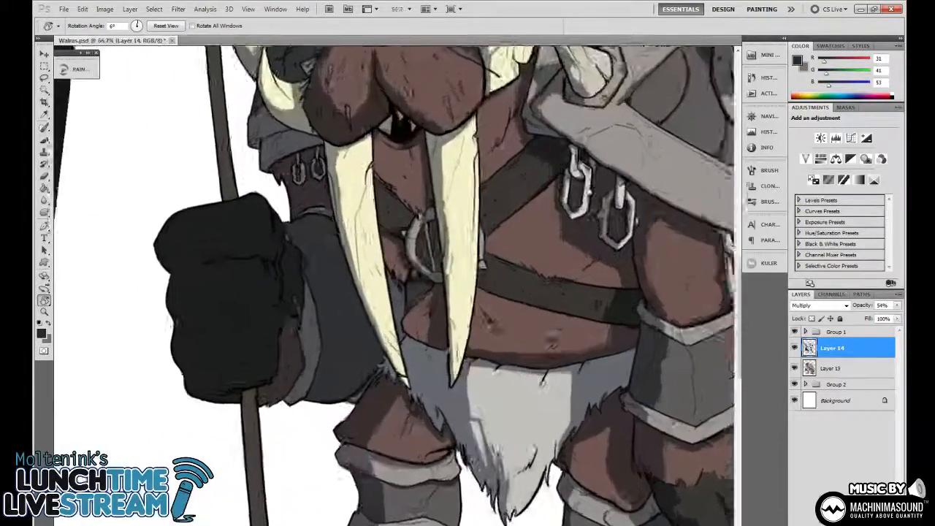
{"action": "key", "text": "ctrl+plus"}
{"action": "left_click_drag", "start_coordinate": [400, 332], "coordinate": [442, 268]}
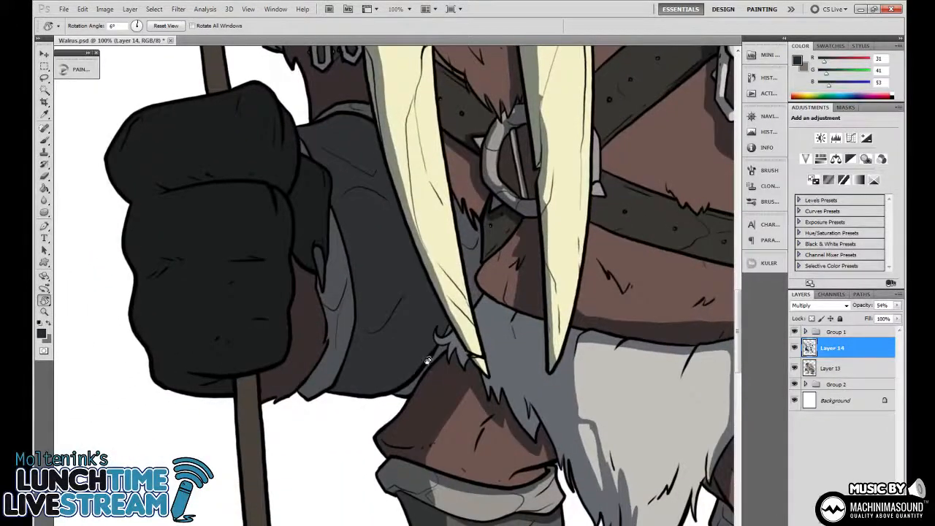
{"action": "key", "text": "l"}
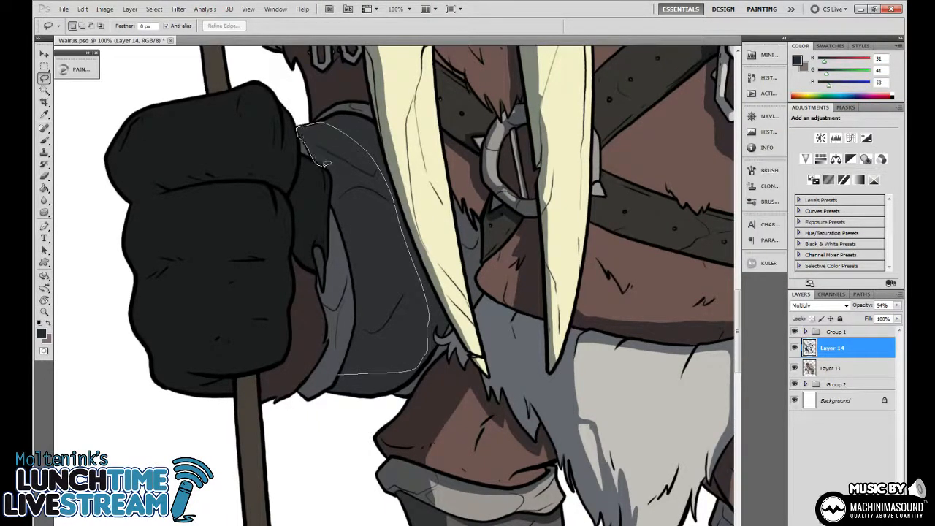
{"action": "left_click_drag", "start_coordinate": [357, 301], "coordinate": [357, 302]}
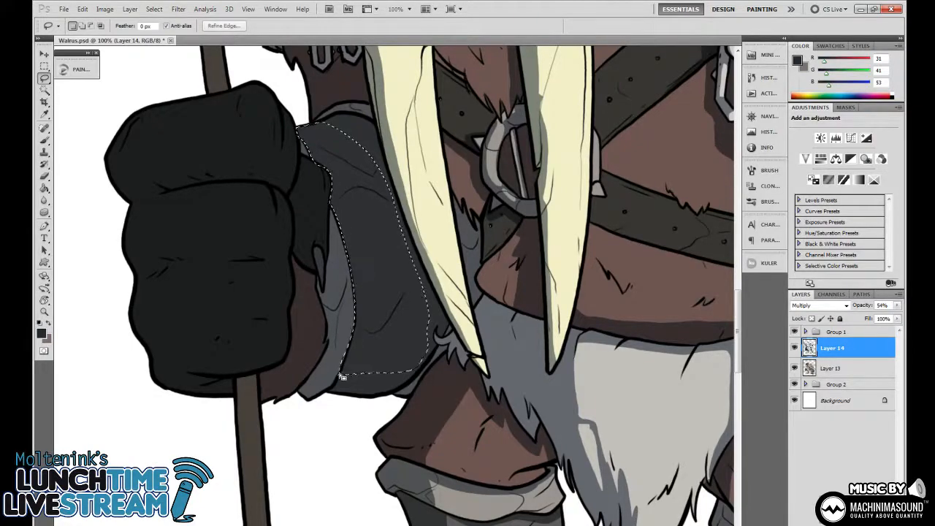
{"action": "key", "text": "ctrl+minus"}
{"action": "key", "text": "ctrl+minus"}
{"action": "key", "text": "ctrl+minus"}
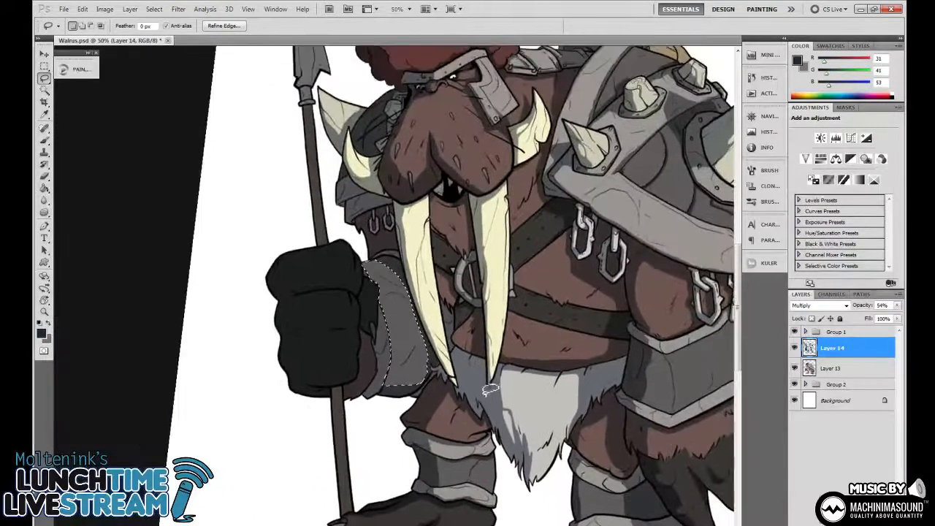
Subtract the strip along the tusk from the forearm guard selection, clear the shading from the remaining area and deselect
{"action": "key", "text": "ctrl+plus"}
{"action": "key", "text": "ctrl+plus"}
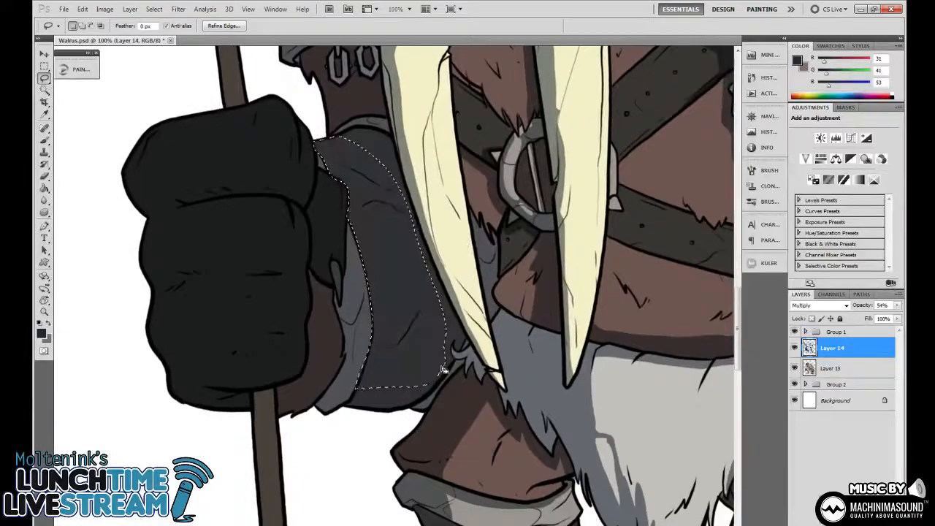
{"action": "mouse_move", "coordinate": [450, 359]}
{"action": "left_mouse_down"}
{"action": "mouse_move", "coordinate": [403, 293]}
{"action": "mouse_move", "coordinate": [373, 219]}
{"action": "mouse_move", "coordinate": [369, 155]}
{"action": "mouse_move", "coordinate": [414, 211]}
{"action": "mouse_move", "coordinate": [447, 358]}
{"action": "left_mouse_up"}
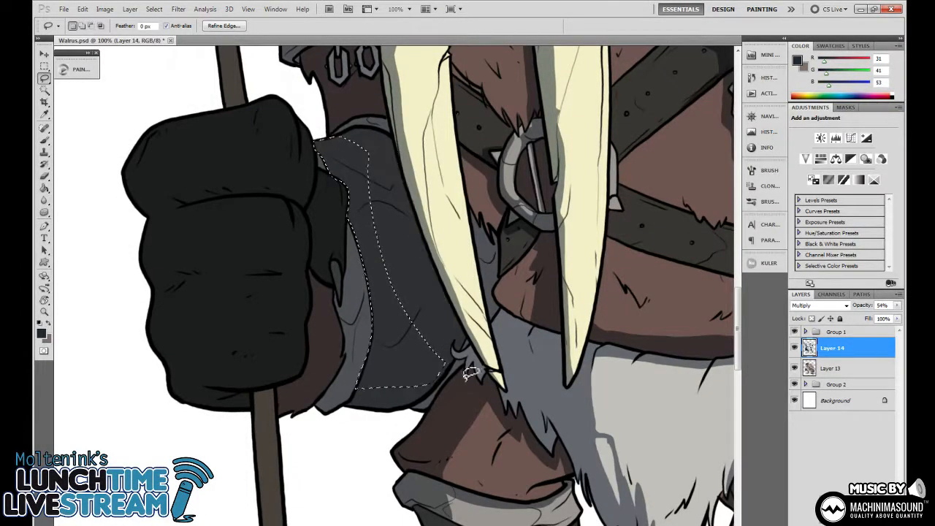
{"action": "key", "text": "Delete"}
{"action": "key", "text": "ctrl+d"}
{"action": "key", "text": "ctrl+minus"}
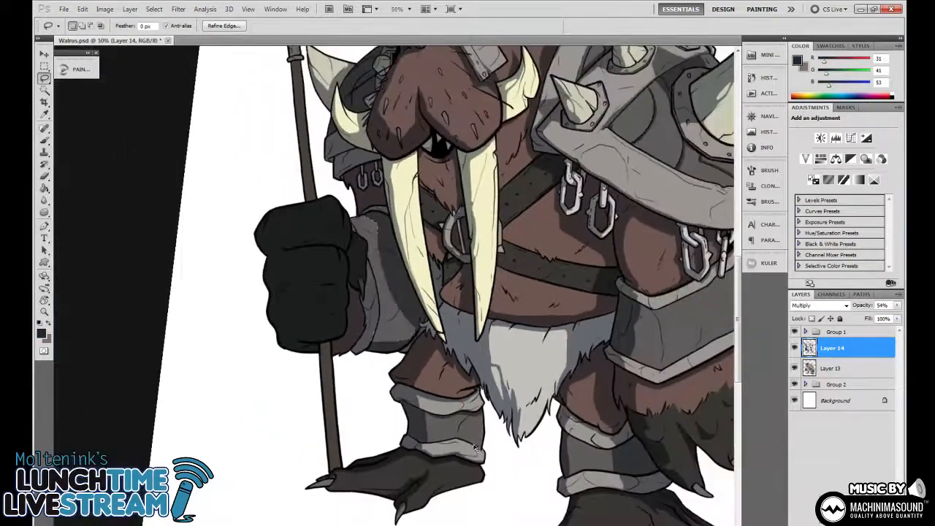
Lasso the thumb and its claw between the fist and the forearm guard, clear the shading there and deselect
{"action": "key", "text": "ctrl+minus"}
{"action": "key", "text": "ctrl+plus"}
{"action": "key", "text": "ctrl+plus"}
{"action": "key", "text": "ctrl+plus"}
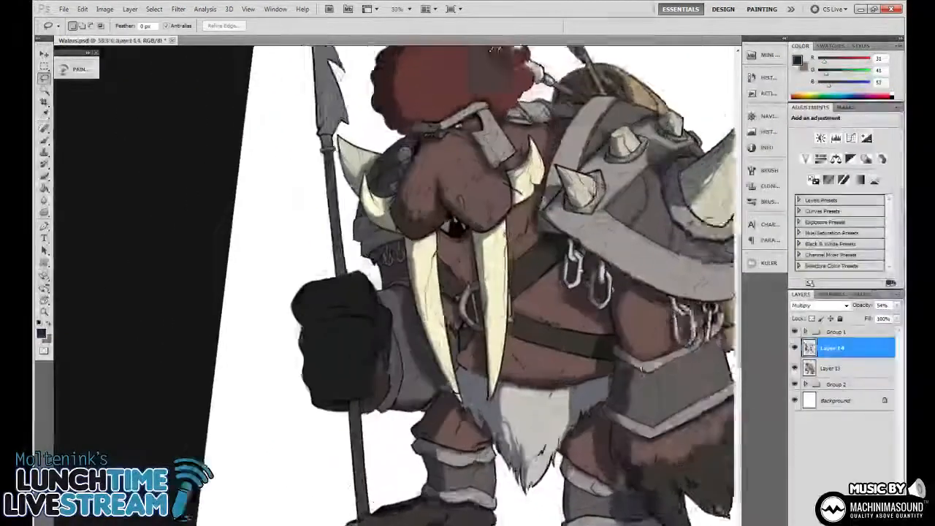
{"action": "scroll", "coordinate": [468, 407], "scroll_direction": "down", "scroll_amount": 4}
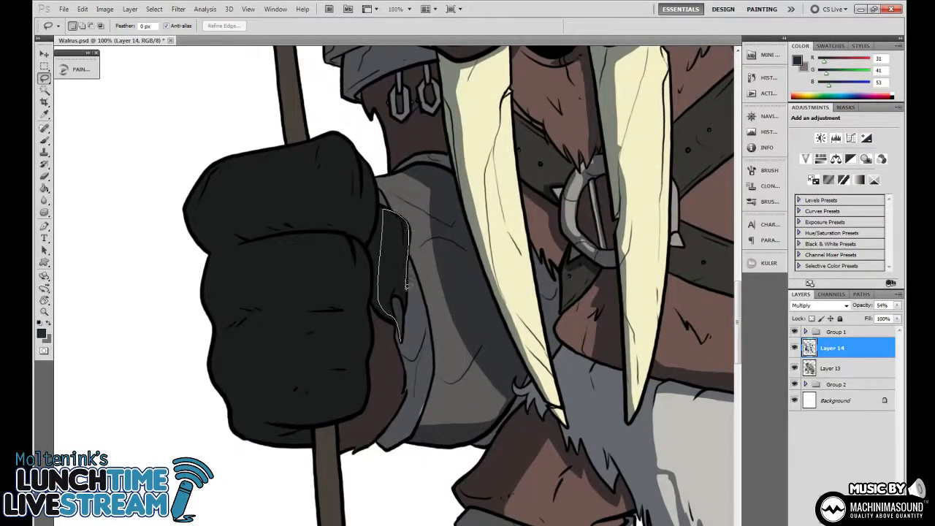
{"action": "left_click_drag", "start_coordinate": [401, 329], "coordinate": [403, 335]}
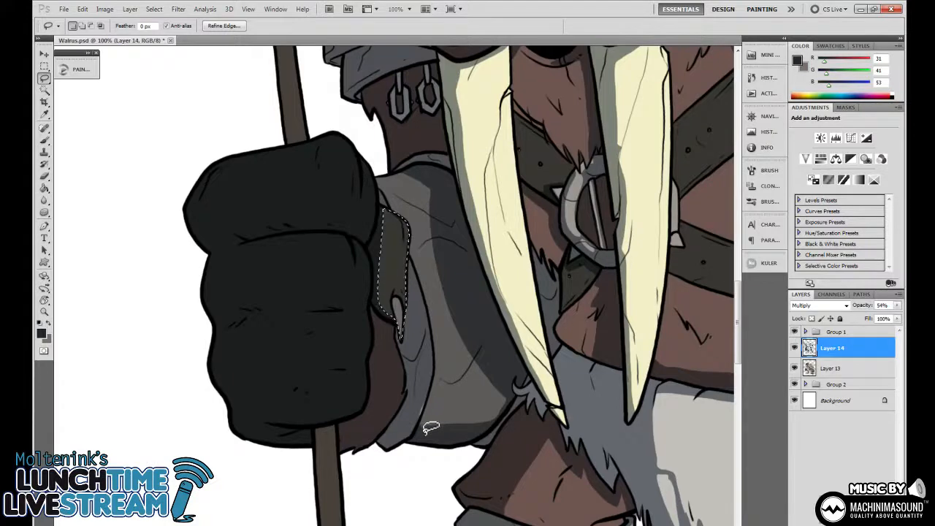
{"action": "scroll", "coordinate": [421, 357], "scroll_direction": "left", "scroll_amount": 2}
{"action": "key", "text": "ctrl+d"}
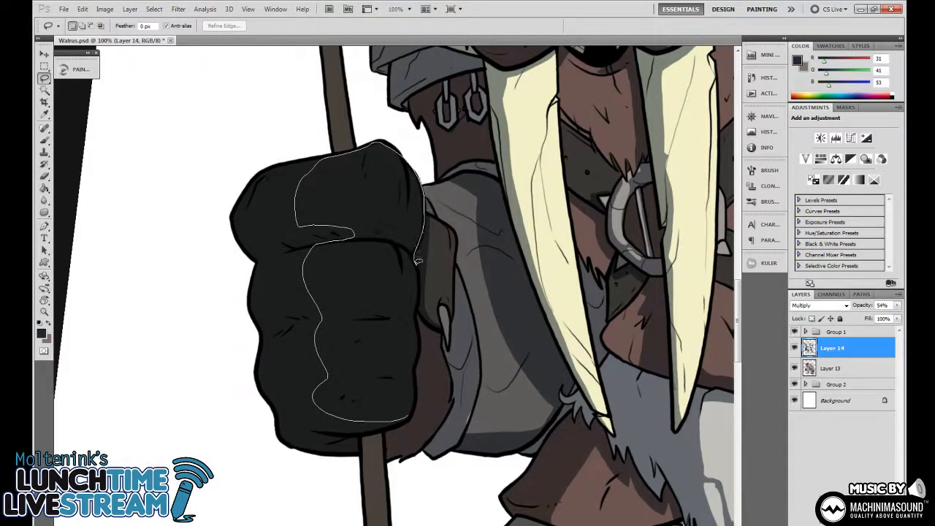
Lasso the lit side of the gloved fist's fingers, clear its shading and deselect, leaving shadow along the outer knuckles
{"action": "left_click_drag", "start_coordinate": [417, 376], "coordinate": [417, 365]}
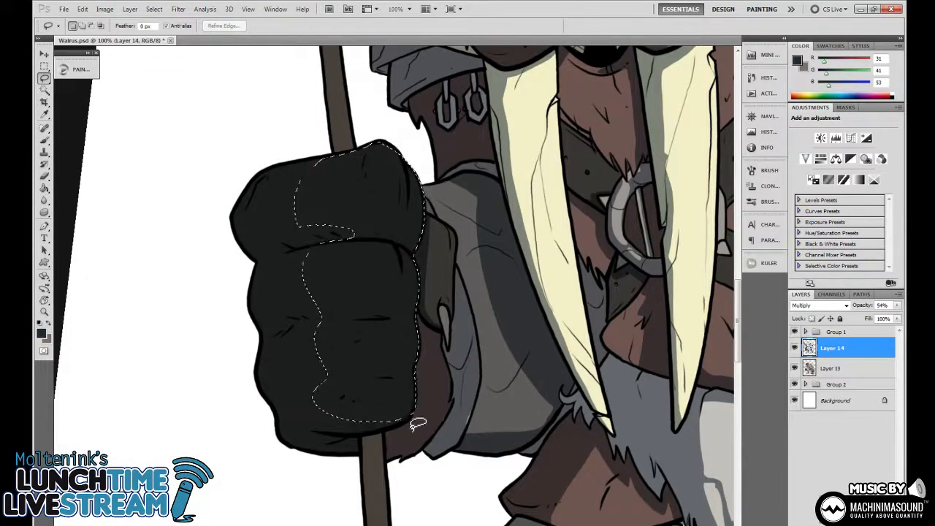
{"action": "scroll", "coordinate": [417, 365], "scroll_direction": "up", "scroll_amount": 2}
{"action": "scroll", "coordinate": [417, 365], "scroll_direction": "right", "scroll_amount": 2}
{"action": "mouse_move", "coordinate": [369, 296]}
{"action": "left_mouse_down"}
{"action": "mouse_move", "coordinate": [324, 268]}
{"action": "mouse_move", "coordinate": [287, 273]}
{"action": "mouse_move", "coordinate": [291, 287]}
{"action": "mouse_move", "coordinate": [369, 296]}
{"action": "left_mouse_up"}
{"action": "key", "text": "Delete"}
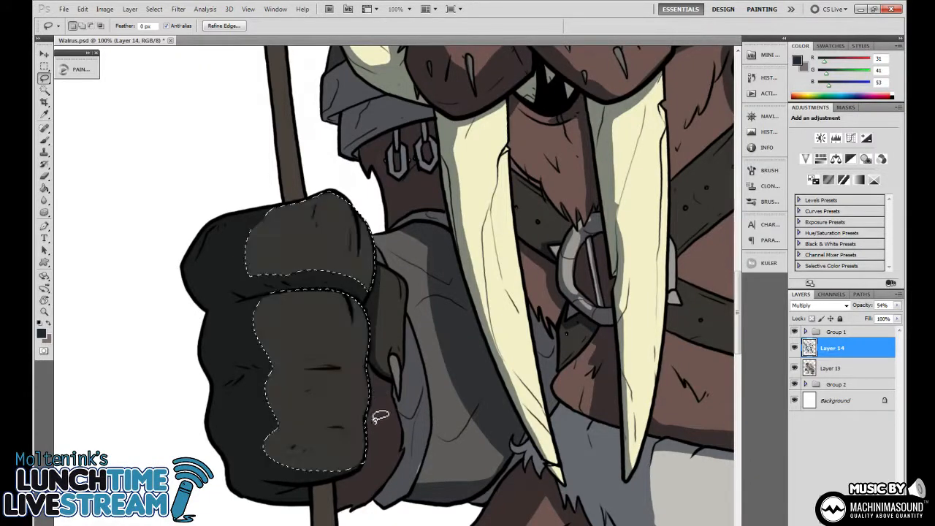
{"action": "key", "text": "ctrl+d"}
Clear thin highlight slivers from the shadow on the fist's top finger and on the knuckle just below it
{"action": "mouse_move", "coordinate": [431, 340]}
{"action": "left_mouse_down"}
{"action": "mouse_move", "coordinate": [541, 241]}
{"action": "mouse_move", "coordinate": [588, 314]}
{"action": "left_mouse_up"}
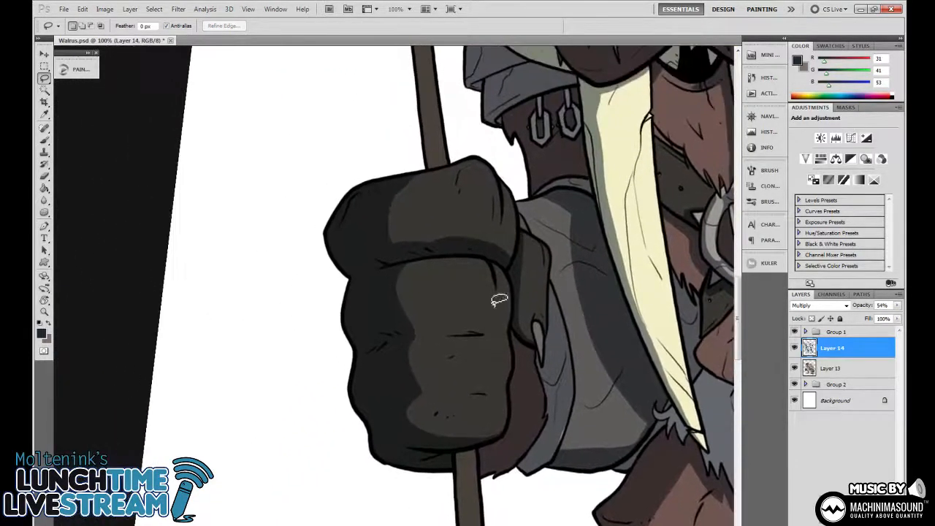
{"action": "left_click_drag", "start_coordinate": [389, 323], "coordinate": [407, 339]}
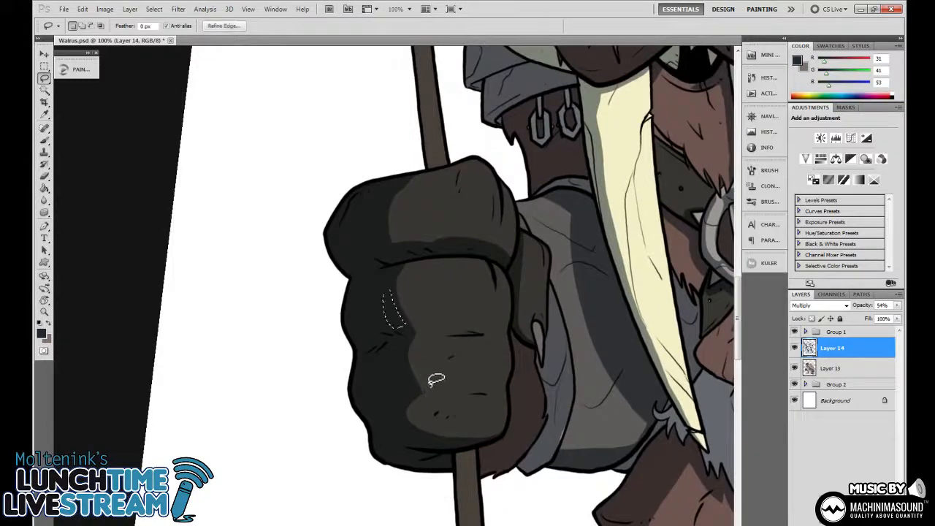
{"action": "key", "text": "Delete"}
{"action": "key", "text": "ctrl+d"}
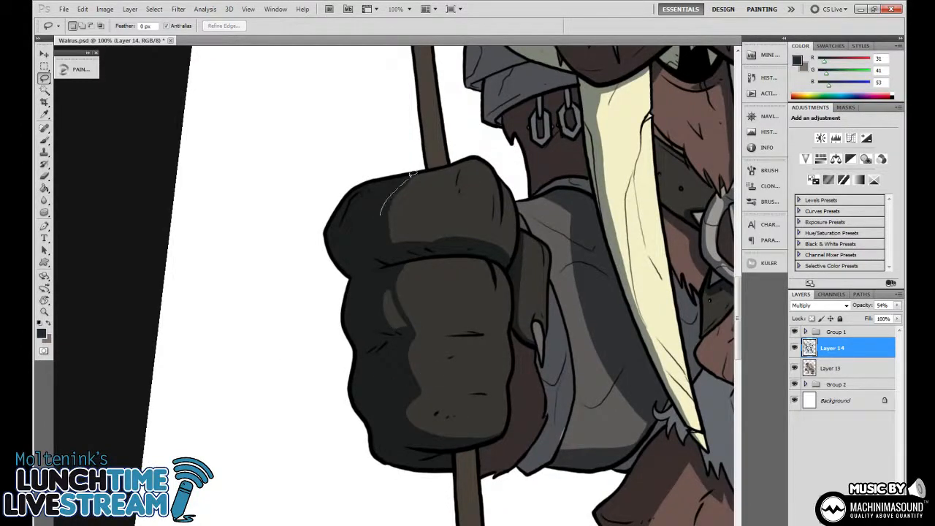
{"action": "left_click_drag", "start_coordinate": [373, 208], "coordinate": [379, 218]}
{"action": "key", "text": "Delete"}
{"action": "key", "text": "ctrl+d"}
{"action": "key", "text": "ctrl+minus"}
{"action": "key", "text": "ctrl+minus"}
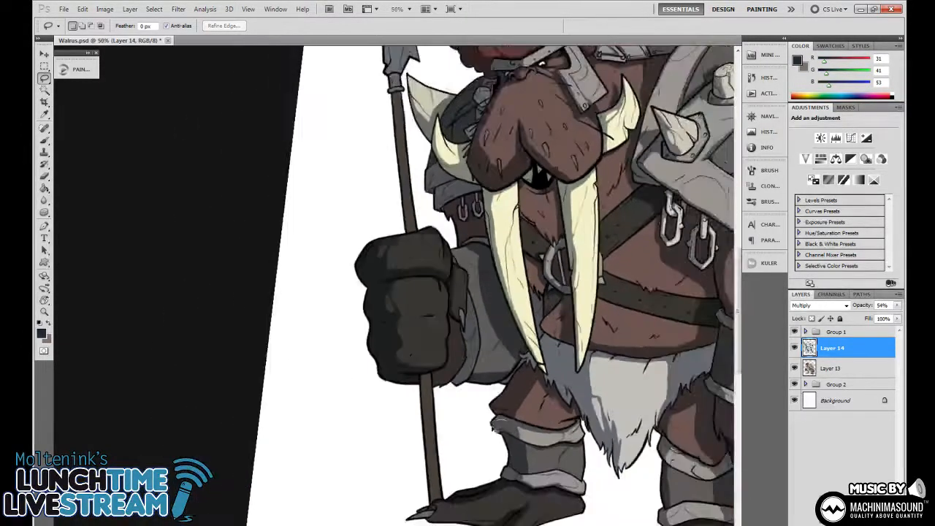
Clear small rounded highlights from the shadow on the fist's two lower knuckles, deselecting after each one
{"action": "key", "text": "ctrl+plus"}
{"action": "key", "text": "ctrl+plus"}
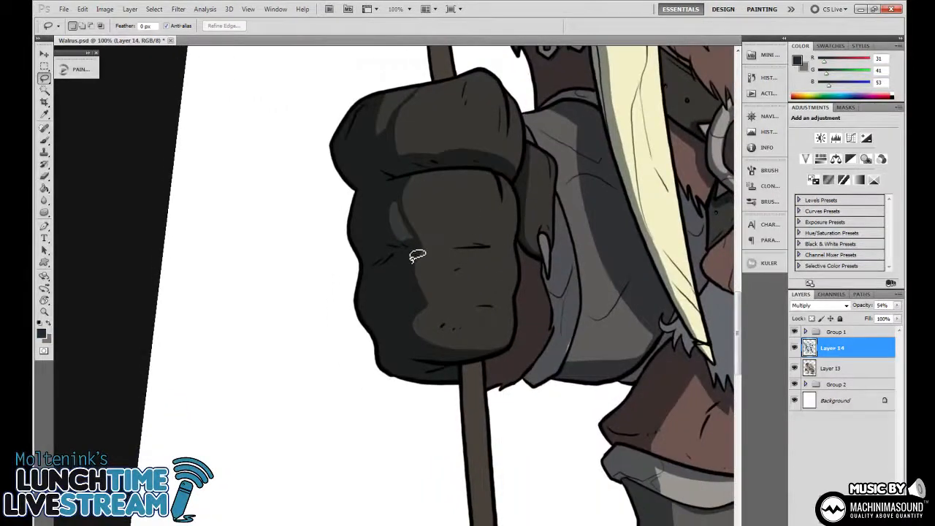
{"action": "left_click_drag", "start_coordinate": [392, 259], "coordinate": [421, 298]}
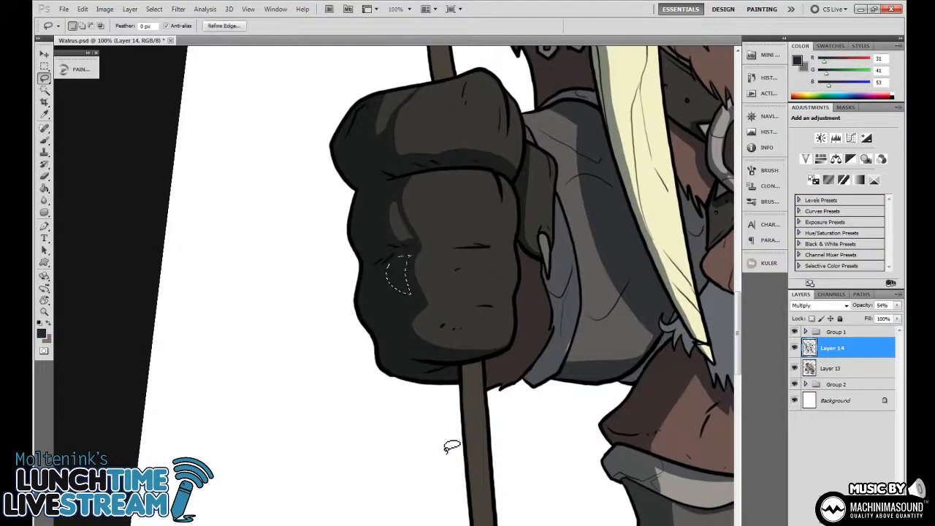
{"action": "key", "text": "Delete"}
{"action": "key", "text": "ctrl+d"}
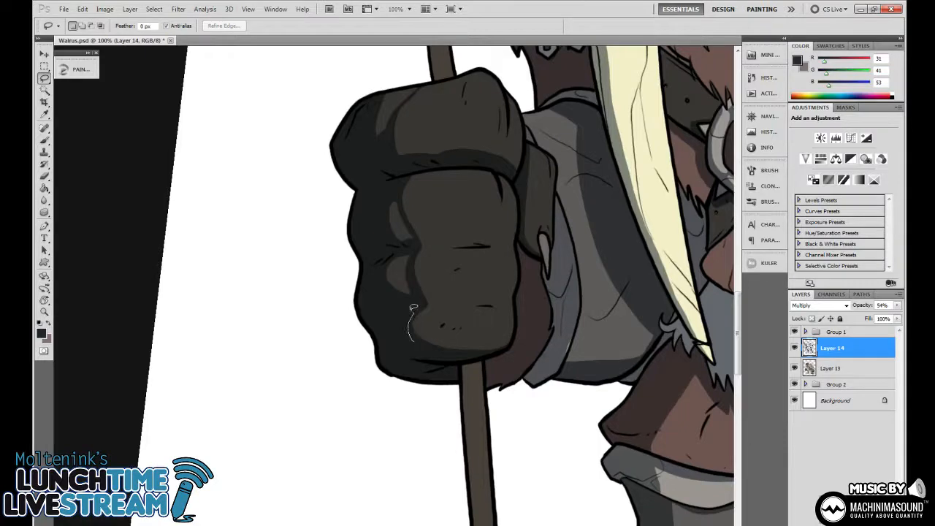
{"action": "left_click_drag", "start_coordinate": [414, 340], "coordinate": [416, 344]}
{"action": "key", "text": "Delete"}
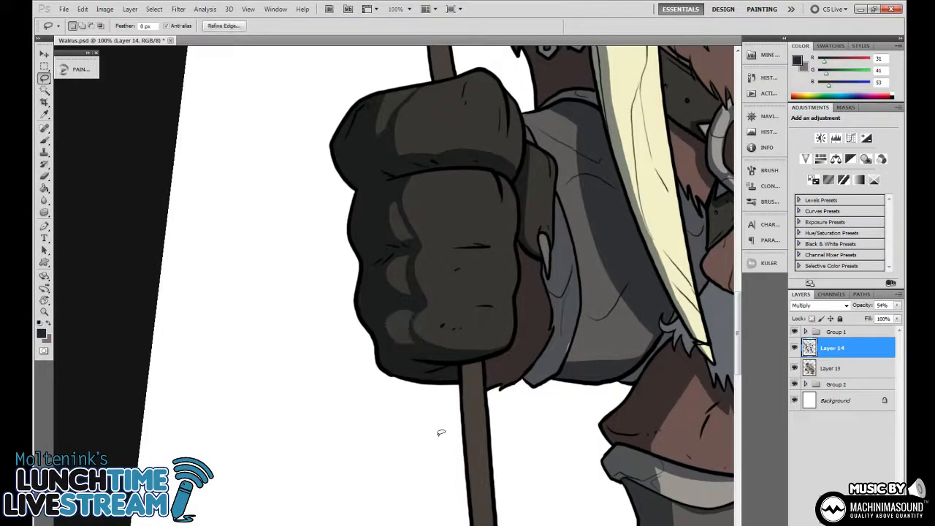
{"action": "key", "text": "ctrl+d"}
Examine the gloved fist's new shading against the whole figure
{"action": "left_click_drag", "start_coordinate": [438, 428], "coordinate": [342, 458]}
{"action": "key", "text": "ctrl+minus"}
{"action": "key", "text": "ctrl+minus"}
{"action": "key", "text": "ctrl+minus"}
{"action": "left_click_drag", "start_coordinate": [557, 355], "coordinate": [448, 400]}
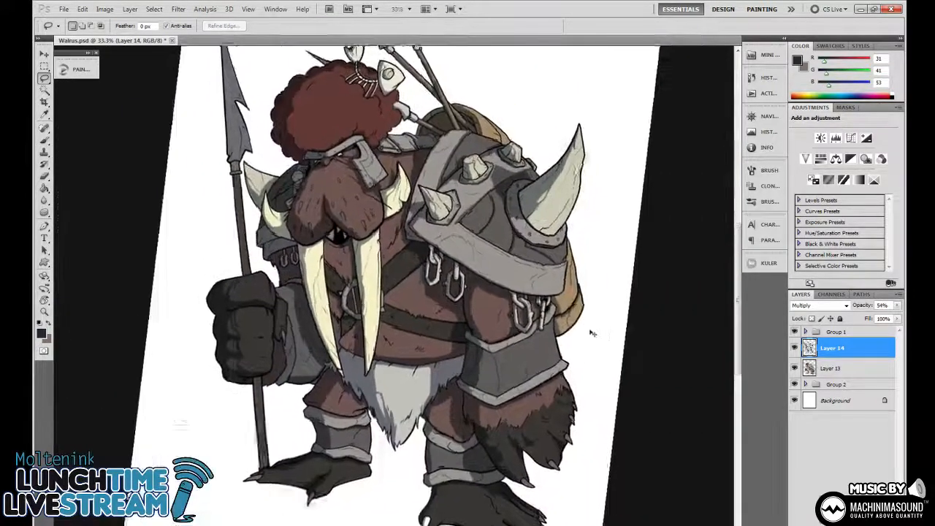
{"action": "key", "text": "ctrl+plus"}
{"action": "left_click_drag", "start_coordinate": [561, 407], "coordinate": [602, 302]}
{"action": "left_click_drag", "start_coordinate": [400, 307], "coordinate": [510, 404]}
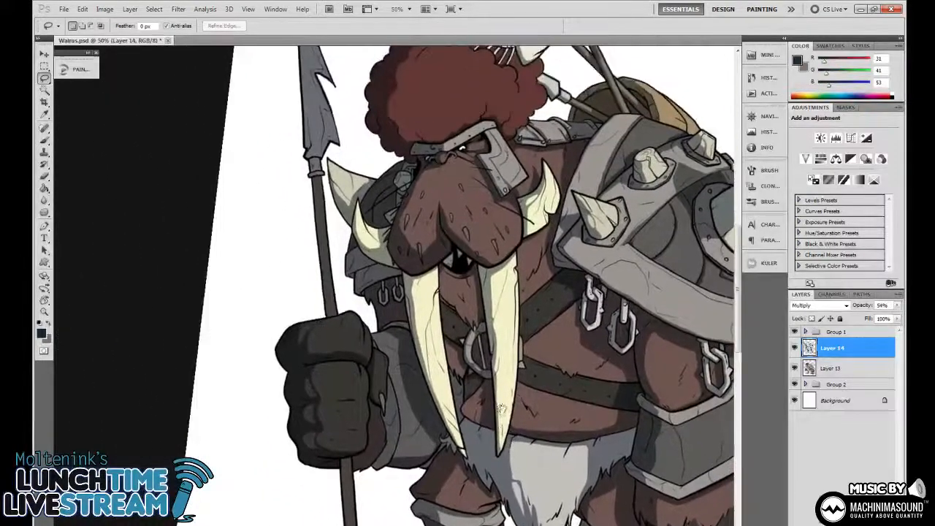
{"action": "left_click_drag", "start_coordinate": [508, 355], "coordinate": [523, 244]}
Clear the shading from the lower and upper parts of the forearm guard's rim beside the thumb claw
{"action": "key", "text": "ctrl+plus"}
{"action": "key", "text": "ctrl+plus"}
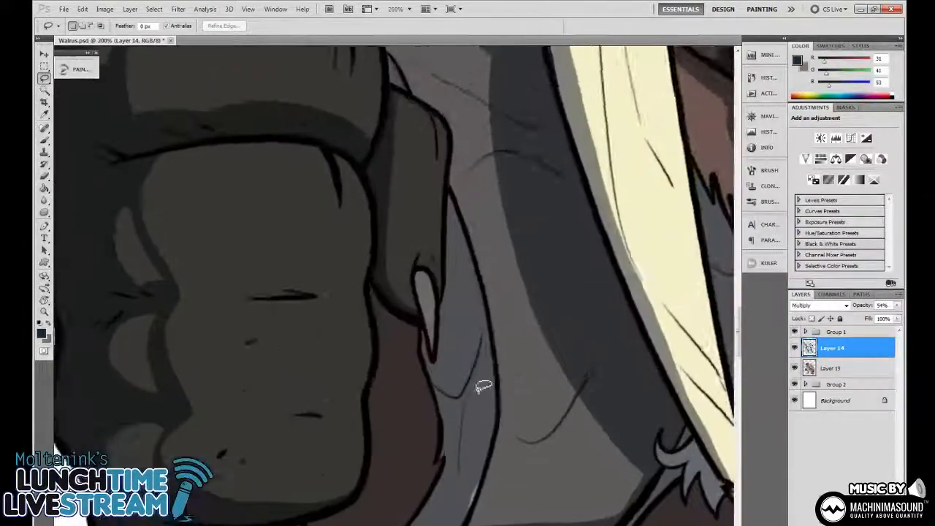
{"action": "left_click_drag", "start_coordinate": [480, 382], "coordinate": [471, 200]}
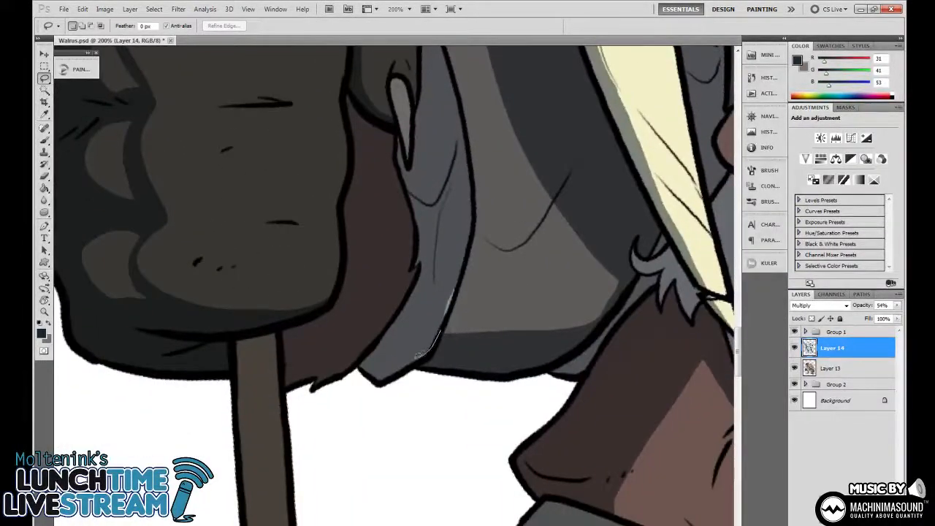
{"action": "left_click_drag", "start_coordinate": [470, 136], "coordinate": [475, 267]}
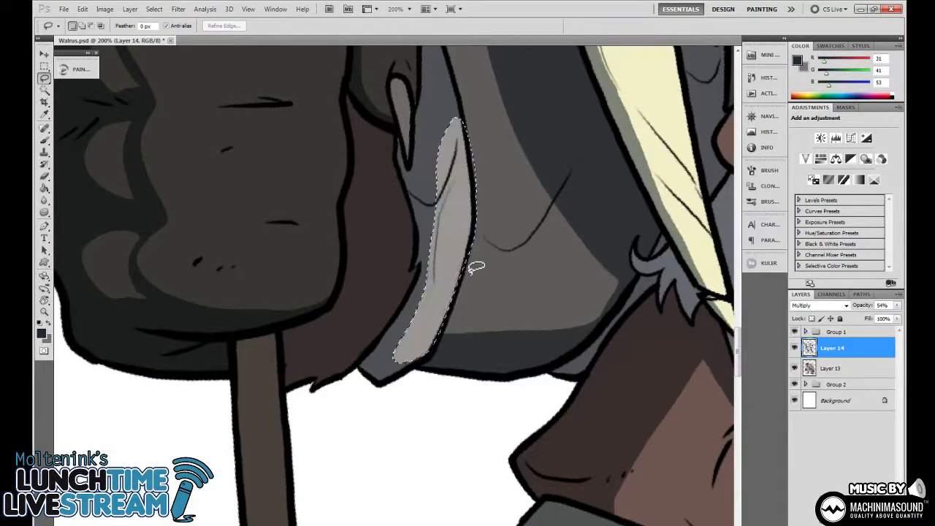
{"action": "left_click_drag", "start_coordinate": [495, 184], "coordinate": [482, 355]}
{"action": "key", "text": "ctrl+d"}
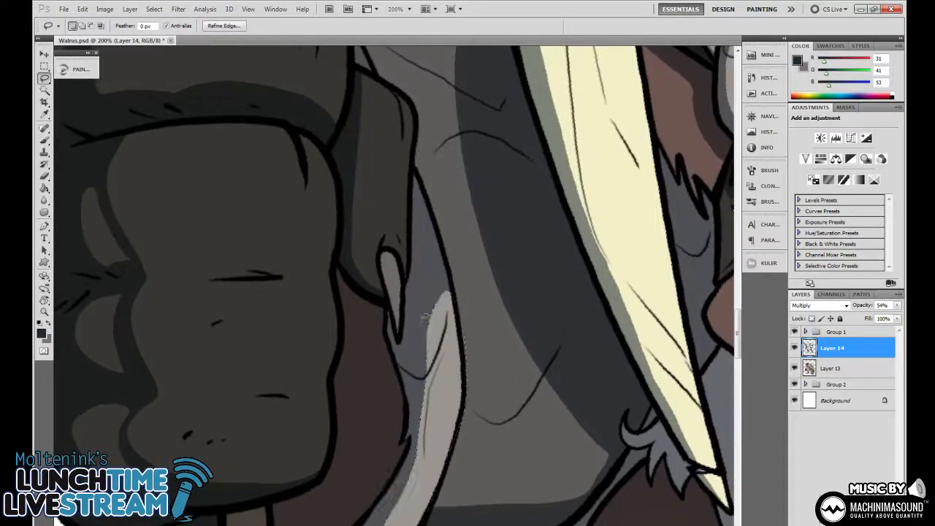
{"action": "left_click_drag", "start_coordinate": [418, 291], "coordinate": [421, 318]}
{"action": "left_click_drag", "start_coordinate": [441, 265], "coordinate": [453, 408]}
{"action": "mouse_move", "coordinate": [450, 334]}
{"action": "left_mouse_down"}
{"action": "mouse_move", "coordinate": [458, 278]}
{"action": "mouse_move", "coordinate": [496, 319]}
{"action": "left_mouse_up"}
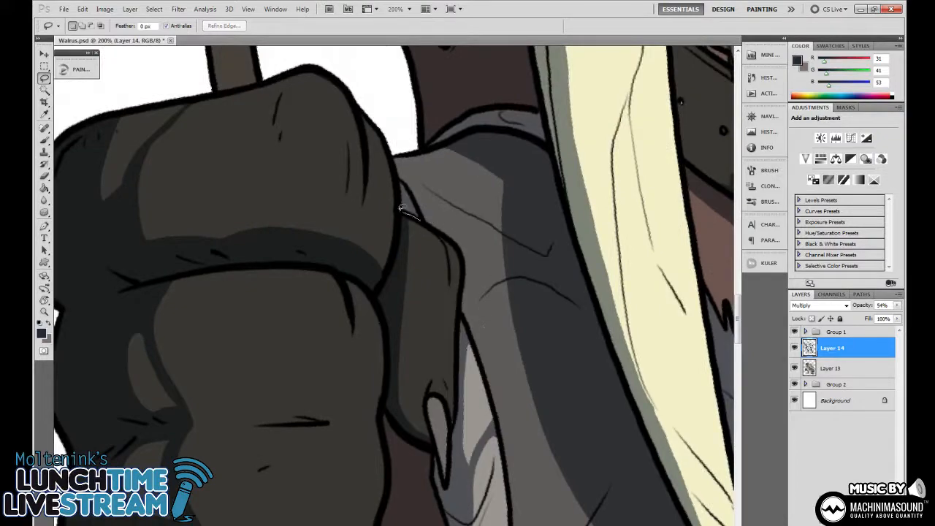
Rotate the canvas view back to 0° and check the arm and legs in the upright view
{"action": "key", "text": "ctrl+minus"}
{"action": "key", "text": "ctrl+minus"}
{"action": "key", "text": "ctrl+minus"}
{"action": "key", "text": "ctrl+minus"}
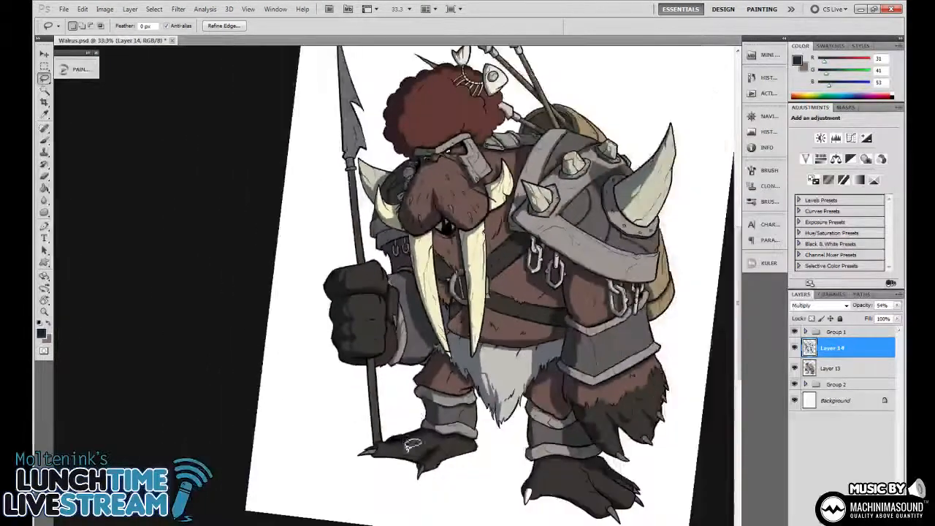
{"action": "key", "text": "ctrl+plus"}
{"action": "left_click_drag", "start_coordinate": [550, 497], "coordinate": [604, 349]}
{"action": "key", "text": "r"}
{"action": "left_click_drag", "start_coordinate": [517, 317], "coordinate": [514, 426]}
{"action": "left_click", "coordinate": [596, 338]}
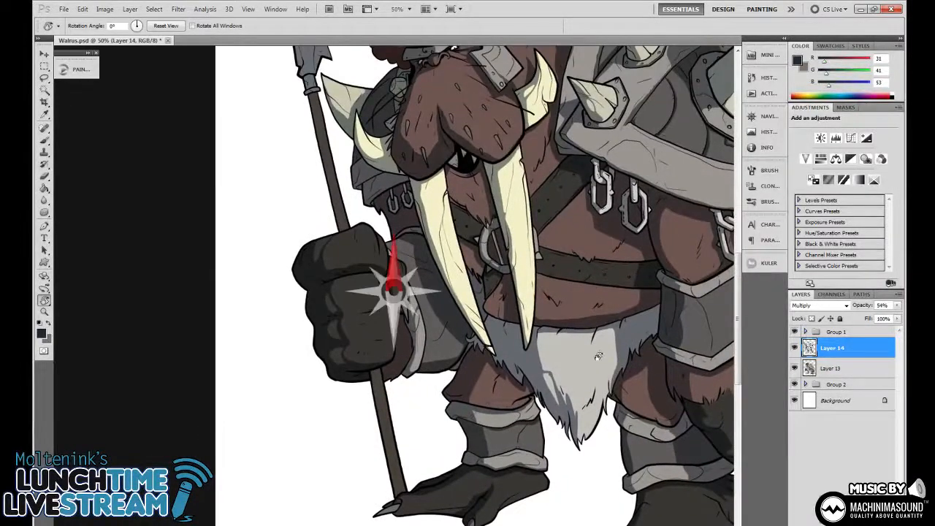
{"action": "left_click_drag", "start_coordinate": [539, 359], "coordinate": [485, 314]}
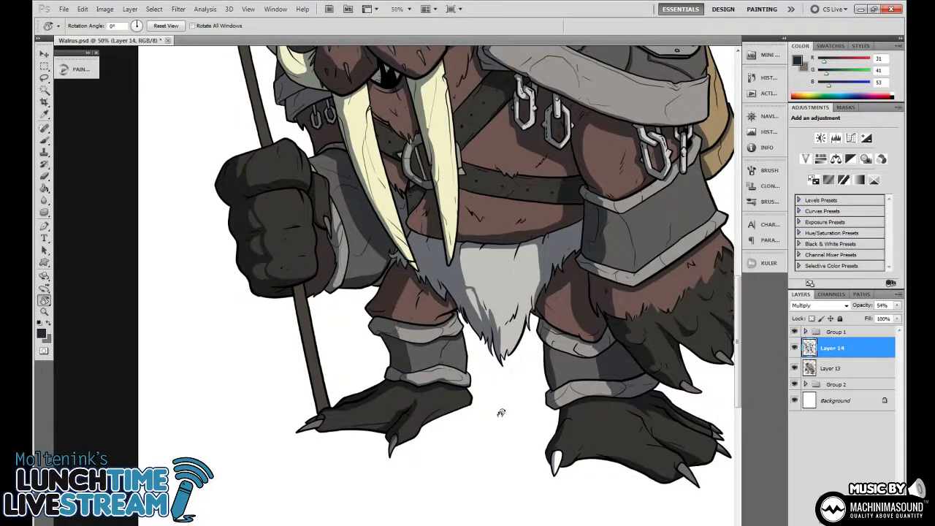
{"action": "left_click_drag", "start_coordinate": [310, 290], "coordinate": [370, 302]}
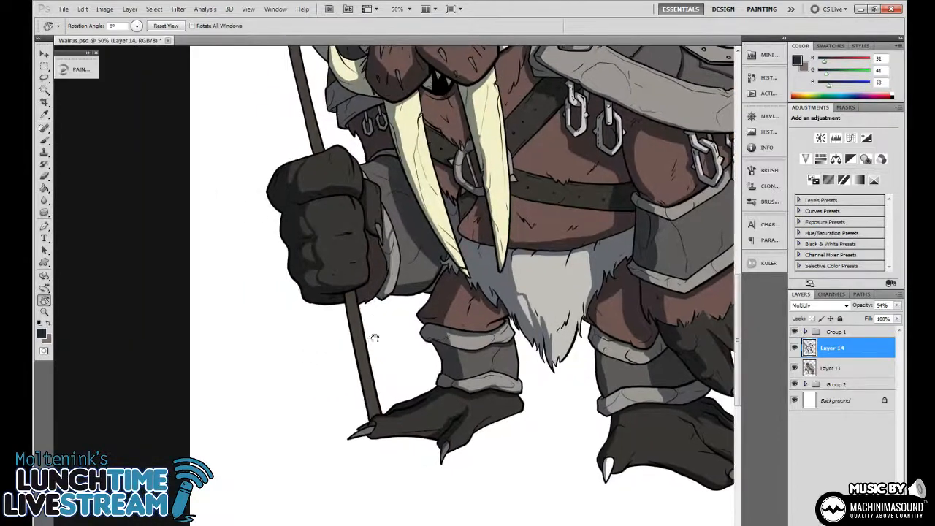
Select the long spear's shaft both below and above the gloved fist with the Magic Wand
{"action": "left_click_drag", "start_coordinate": [374, 338], "coordinate": [390, 299]}
{"action": "key", "text": "ctrl+plus"}
{"action": "key", "text": "ctrl+plus"}
{"action": "left_click_drag", "start_coordinate": [422, 336], "coordinate": [438, 280]}
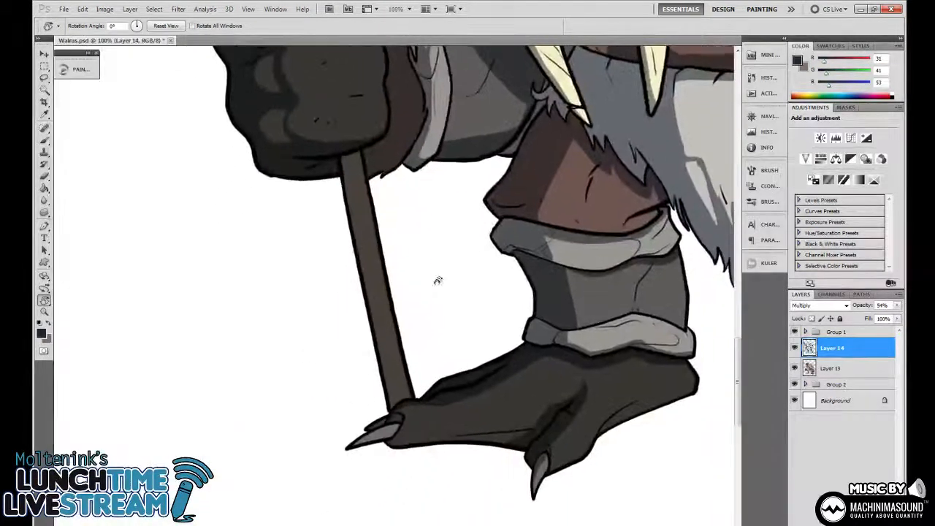
{"action": "key", "text": "w"}
{"action": "left_click", "coordinate": [372, 256]}
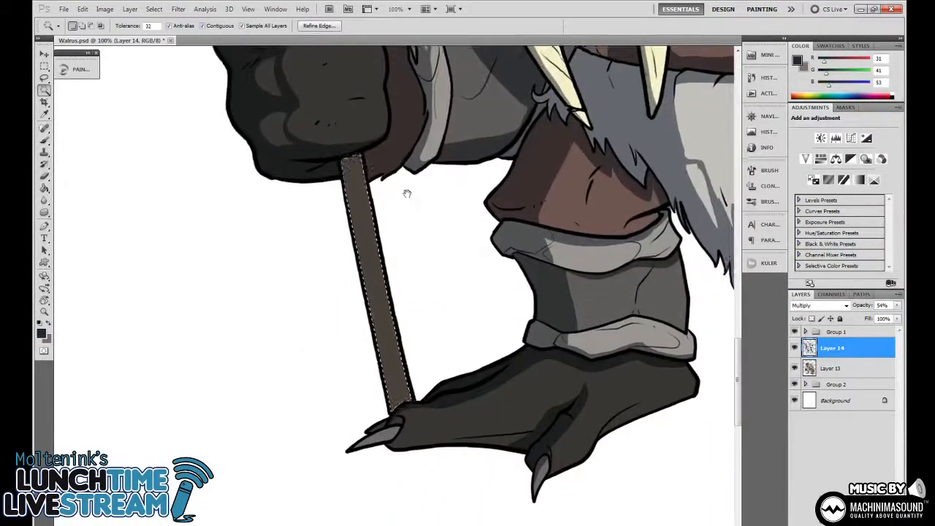
{"action": "left_click_drag", "start_coordinate": [405, 193], "coordinate": [422, 353]}
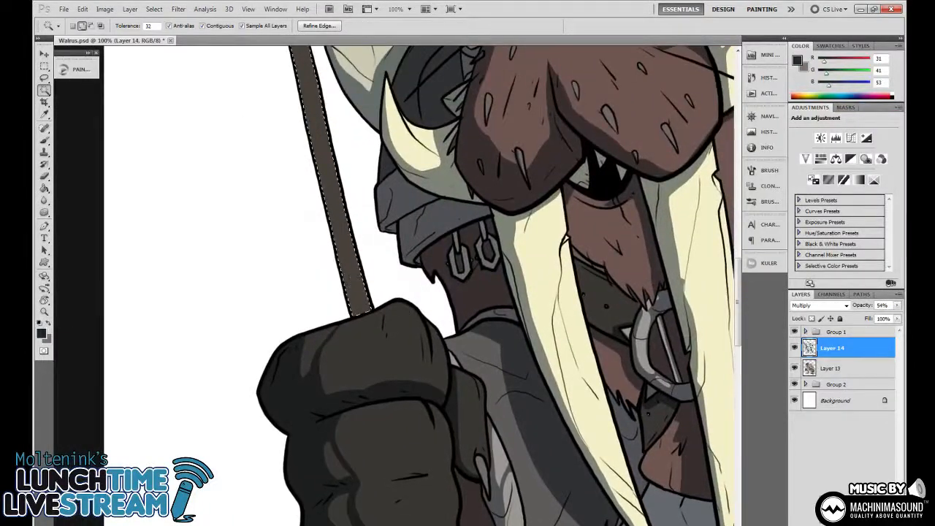
{"action": "left_click_drag", "start_coordinate": [430, 423], "coordinate": [416, 171]}
Subtract the shaft's outer half, facing away from the body, from the selection with the Lasso below and above the fist
{"action": "key", "text": "l"}
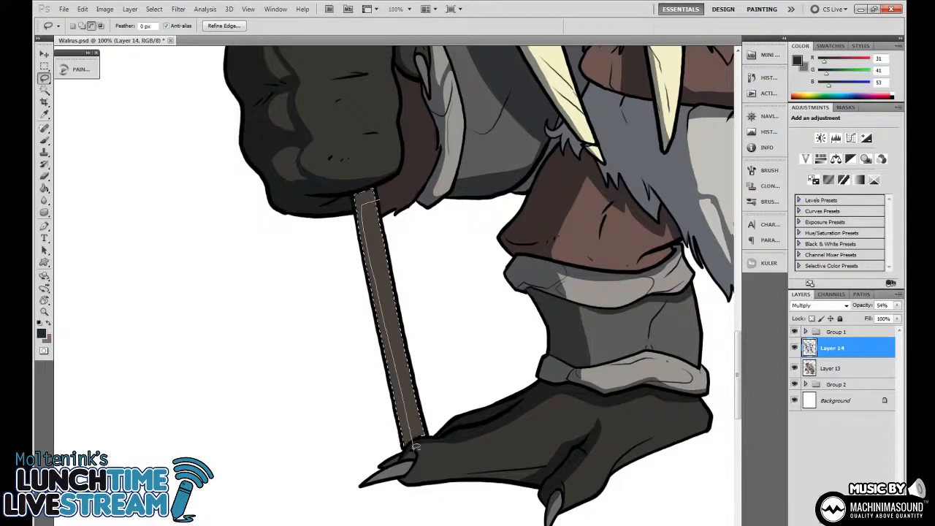
{"action": "left_click_drag", "start_coordinate": [372, 434], "coordinate": [402, 137]}
{"action": "mouse_move", "coordinate": [394, 109]}
{"action": "left_mouse_down"}
{"action": "mouse_move", "coordinate": [402, 236]}
{"action": "mouse_move", "coordinate": [431, 372]}
{"action": "left_mouse_up"}
{"action": "left_click_drag", "start_coordinate": [394, 202], "coordinate": [457, 483]}
{"action": "left_click_drag", "start_coordinate": [454, 299], "coordinate": [464, 244]}
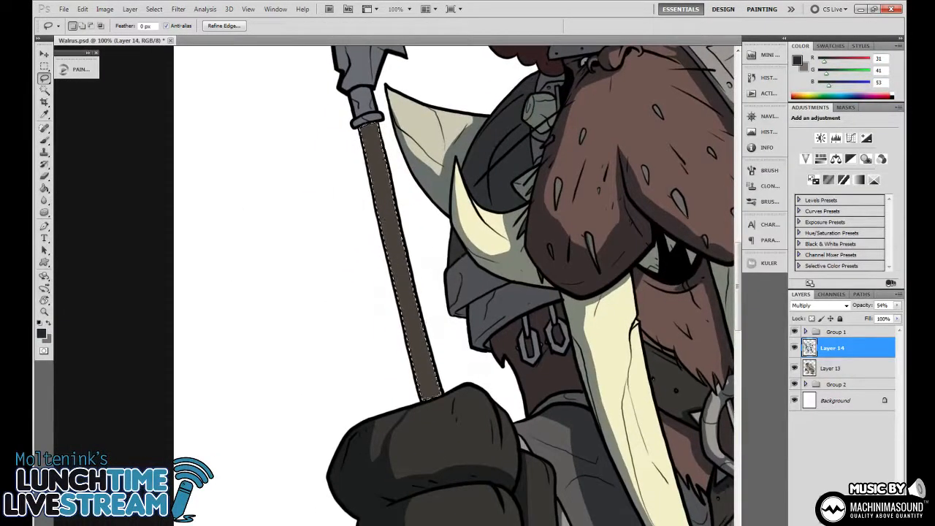
{"action": "mouse_move", "coordinate": [387, 123]}
{"action": "left_mouse_down"}
{"action": "mouse_move", "coordinate": [365, 146]}
{"action": "mouse_move", "coordinate": [369, 129]}
{"action": "left_mouse_up"}
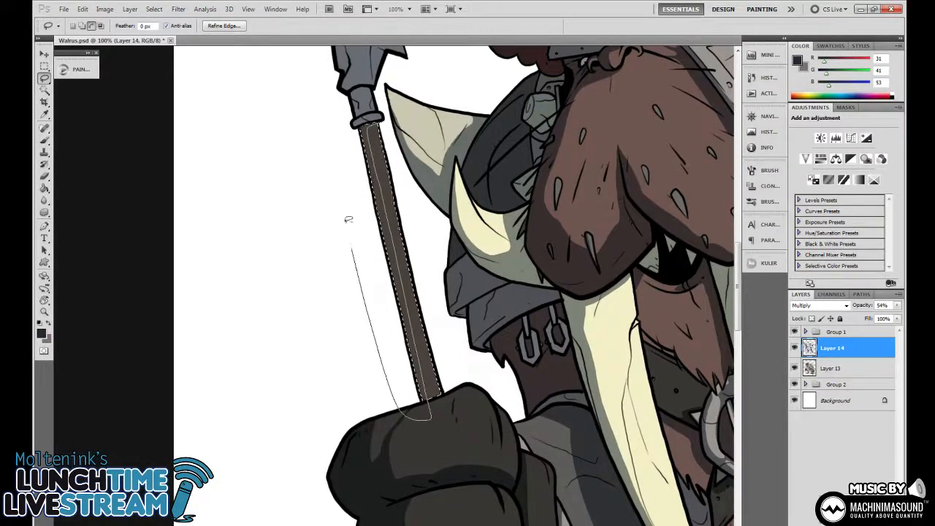
{"action": "key", "text": "ctrl+minus"}
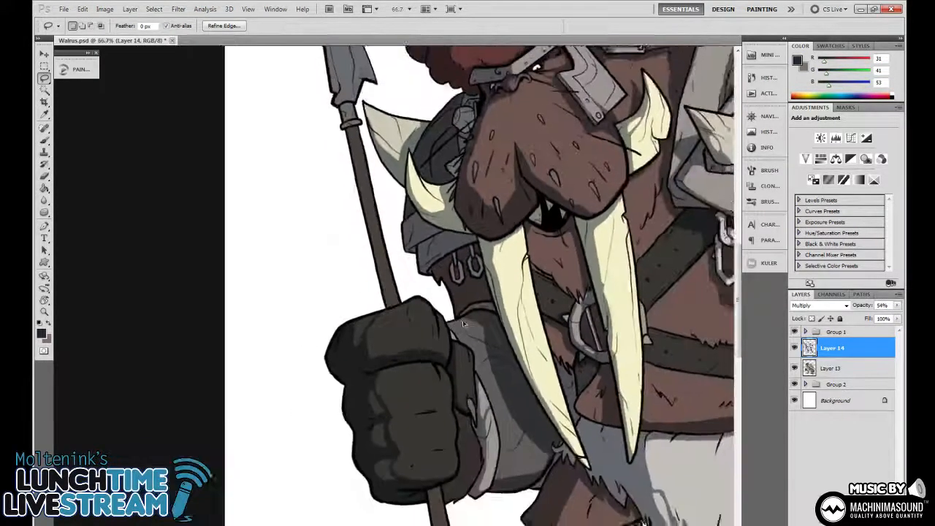
Clear the shading from the selected half of the long spear's shaft above and below the fist, and deselect
{"action": "key", "text": "ctrl+minus"}
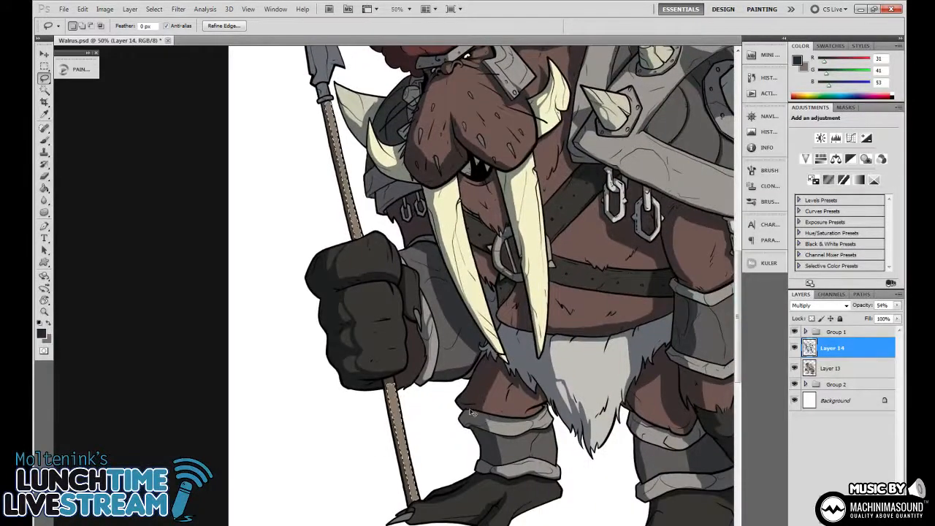
{"action": "key", "text": "ctrl+d"}
{"action": "scroll", "coordinate": [482, 328], "scroll_direction": "up", "scroll_amount": 8}
{"action": "scroll", "coordinate": [501, 274], "scroll_direction": "left", "scroll_amount": 3}
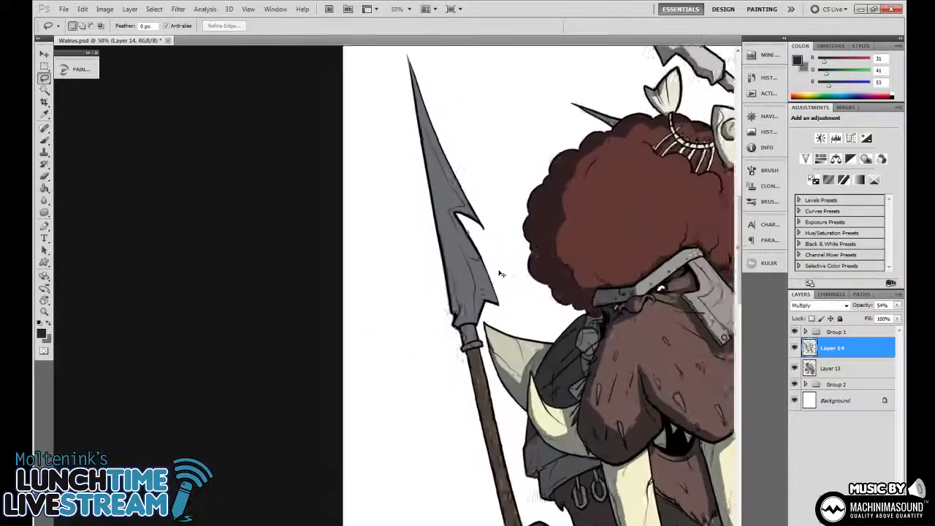
Lasso the body-facing side of the long spear's head, from the socket ring up along the blade toward the tip
{"action": "key", "text": "ctrl+plus"}
{"action": "key", "text": "ctrl+plus"}
{"action": "left_click_drag", "start_coordinate": [580, 271], "coordinate": [394, 233]}
{"action": "left_click_drag", "start_coordinate": [480, 313], "coordinate": [480, 226]}
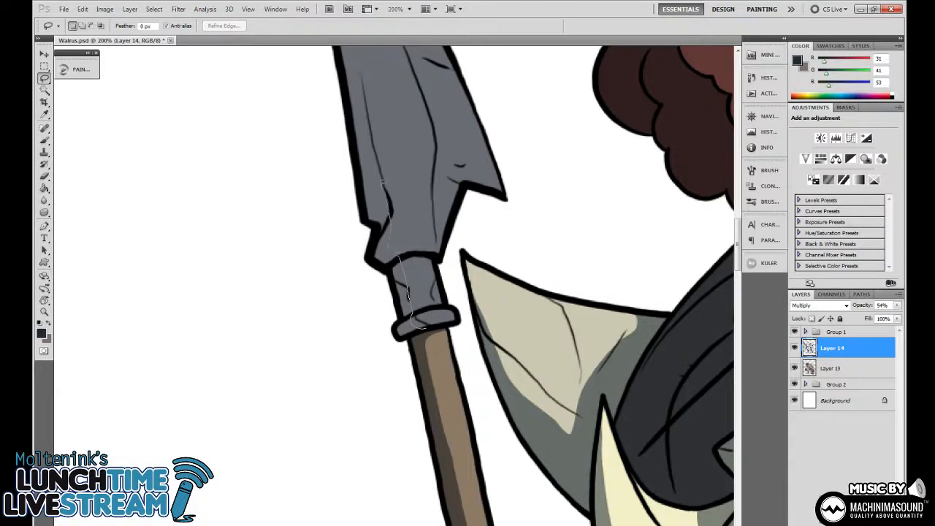
{"action": "mouse_move", "coordinate": [517, 146]}
{"action": "left_mouse_down"}
{"action": "mouse_move", "coordinate": [506, 219]}
{"action": "mouse_move", "coordinate": [458, 246]}
{"action": "mouse_move", "coordinate": [463, 325]}
{"action": "left_mouse_up"}
{"action": "mouse_move", "coordinate": [517, 73]}
{"action": "left_mouse_down"}
{"action": "mouse_move", "coordinate": [523, 302]}
{"action": "mouse_move", "coordinate": [534, 250]}
{"action": "mouse_move", "coordinate": [513, 313]}
{"action": "left_mouse_up"}
{"action": "mouse_move", "coordinate": [492, 434]}
{"action": "left_mouse_down"}
{"action": "mouse_move", "coordinate": [511, 442]}
{"action": "mouse_move", "coordinate": [511, 489]}
{"action": "mouse_move", "coordinate": [525, 497]}
{"action": "mouse_move", "coordinate": [503, 441]}
{"action": "mouse_move", "coordinate": [501, 277]}
{"action": "mouse_move", "coordinate": [434, 315]}
{"action": "mouse_move", "coordinate": [471, 394]}
{"action": "mouse_move", "coordinate": [368, 343]}
{"action": "mouse_move", "coordinate": [312, 44]}
{"action": "mouse_move", "coordinate": [444, 265]}
{"action": "mouse_move", "coordinate": [458, 217]}
{"action": "mouse_move", "coordinate": [414, 230]}
{"action": "left_mouse_up"}
{"action": "mouse_move", "coordinate": [308, 133]}
{"action": "left_mouse_down"}
{"action": "mouse_move", "coordinate": [350, 268]}
{"action": "mouse_move", "coordinate": [372, 184]}
{"action": "left_mouse_up"}
{"action": "left_click_drag", "start_coordinate": [463, 340], "coordinate": [393, 61]}
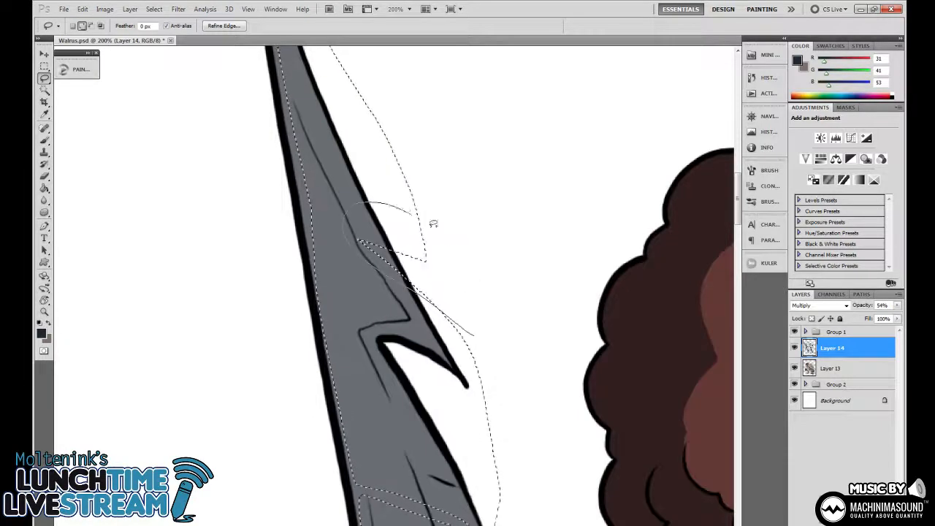
Add the missed gap across the lower blade and its inner edge to the spearhead selection
{"action": "scroll", "coordinate": [460, 183], "scroll_direction": "down", "scroll_amount": 5}
{"action": "left_click_drag", "start_coordinate": [469, 284], "coordinate": [479, 317]}
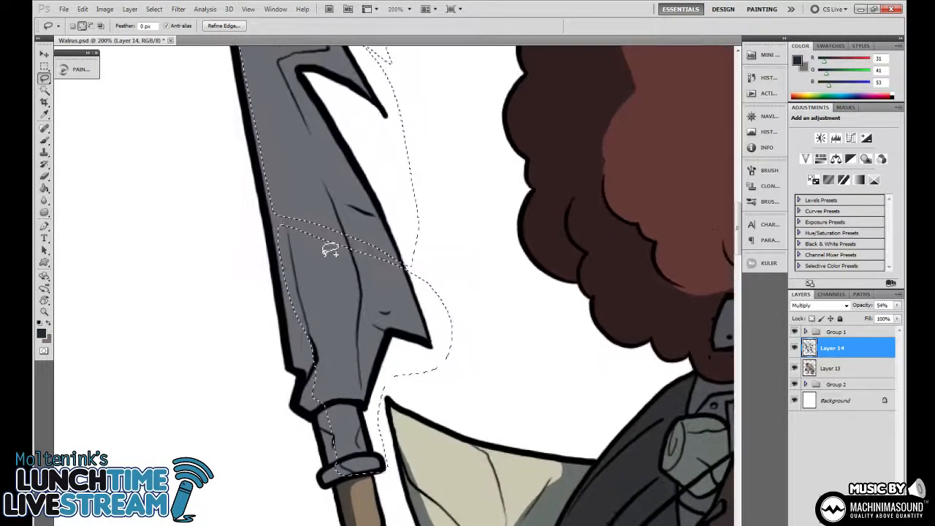
{"action": "mouse_move", "coordinate": [303, 232]}
{"action": "left_mouse_down"}
{"action": "mouse_move", "coordinate": [382, 184]}
{"action": "mouse_move", "coordinate": [449, 343]}
{"action": "left_mouse_up"}
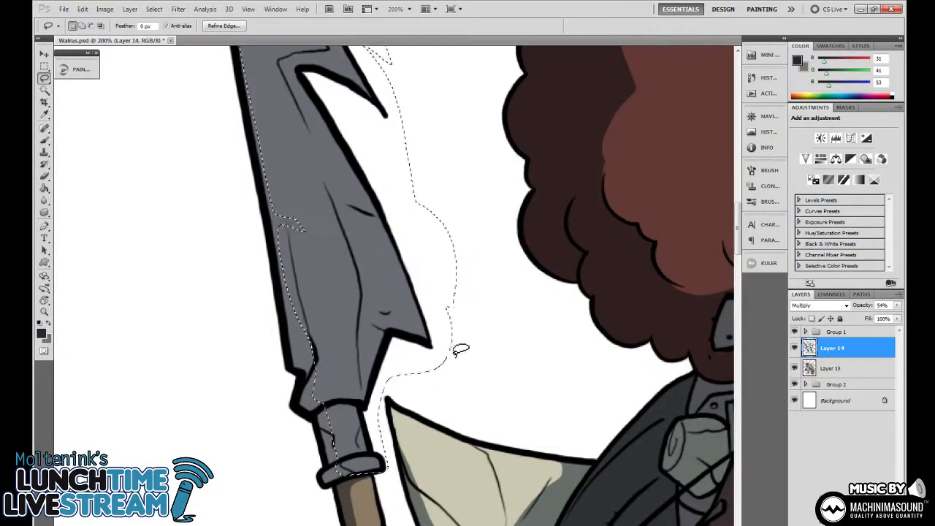
Clear the shading from the selected part of the long spear's head and deselect
{"action": "key", "text": "ctrl+minus"}
{"action": "key", "text": "ctrl+minus"}
{"action": "key", "text": "ctrl+minus"}
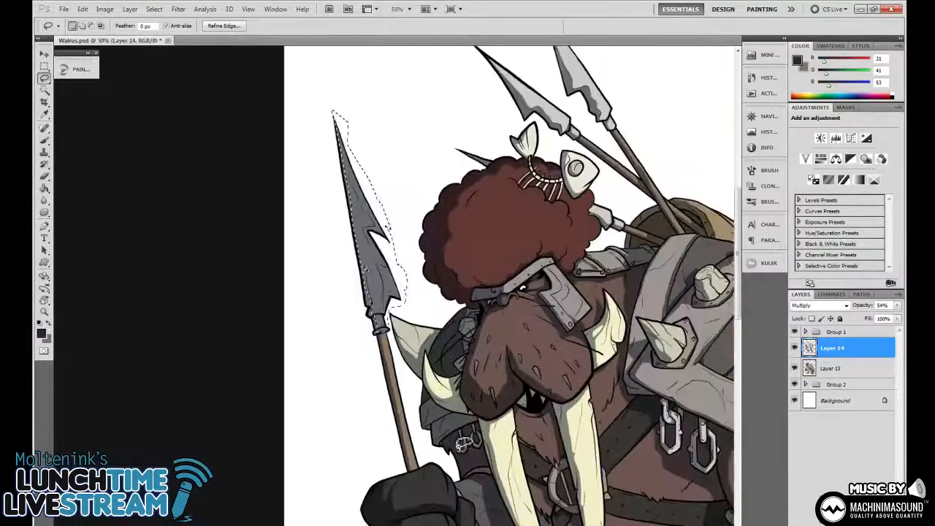
{"action": "left_click_drag", "start_coordinate": [365, 448], "coordinate": [257, 332]}
{"action": "left_click_drag", "start_coordinate": [502, 294], "coordinate": [453, 336]}
Rotate the canvas view to -35° and lasso a narrow strip along the inner edge of the spear-side leg's guard and foot
{"action": "left_click_drag", "start_coordinate": [423, 468], "coordinate": [487, 177]}
{"action": "left_click_drag", "start_coordinate": [486, 455], "coordinate": [376, 456]}
{"action": "left_click_drag", "start_coordinate": [591, 297], "coordinate": [519, 328]}
{"action": "left_click_drag", "start_coordinate": [401, 411], "coordinate": [517, 304]}
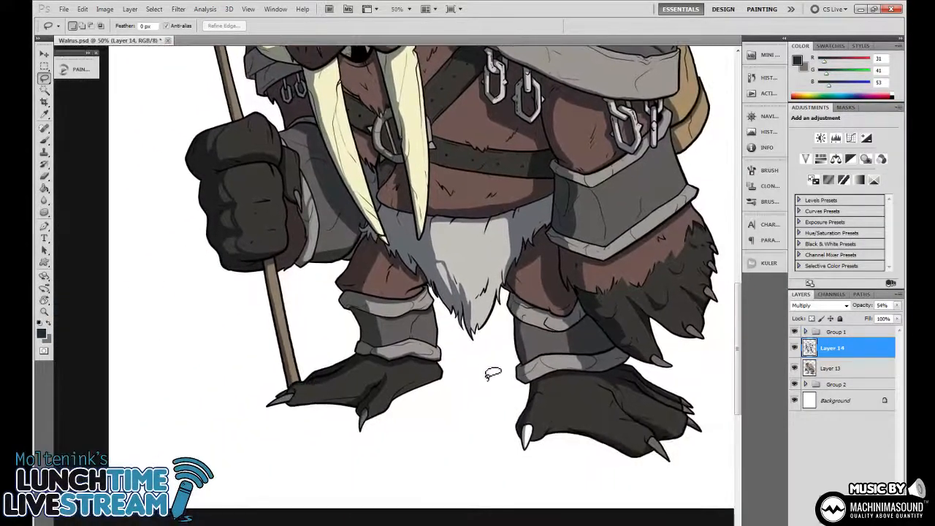
{"action": "mouse_move", "coordinate": [497, 402]}
{"action": "left_mouse_down"}
{"action": "mouse_move", "coordinate": [476, 380]}
{"action": "mouse_move", "coordinate": [465, 413]}
{"action": "mouse_move", "coordinate": [480, 399]}
{"action": "left_mouse_up"}
{"action": "scroll", "coordinate": [485, 372], "scroll_direction": "up", "scroll_amount": 1}
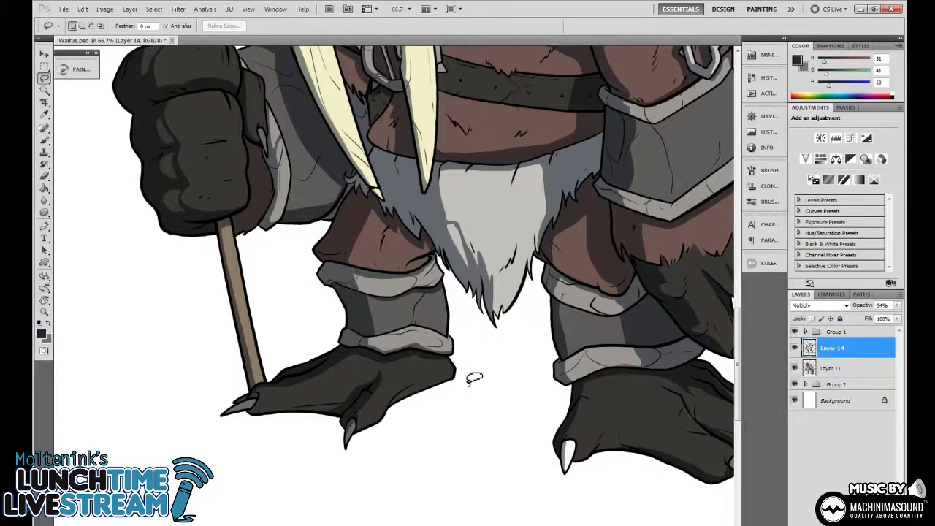
{"action": "key", "text": "r"}
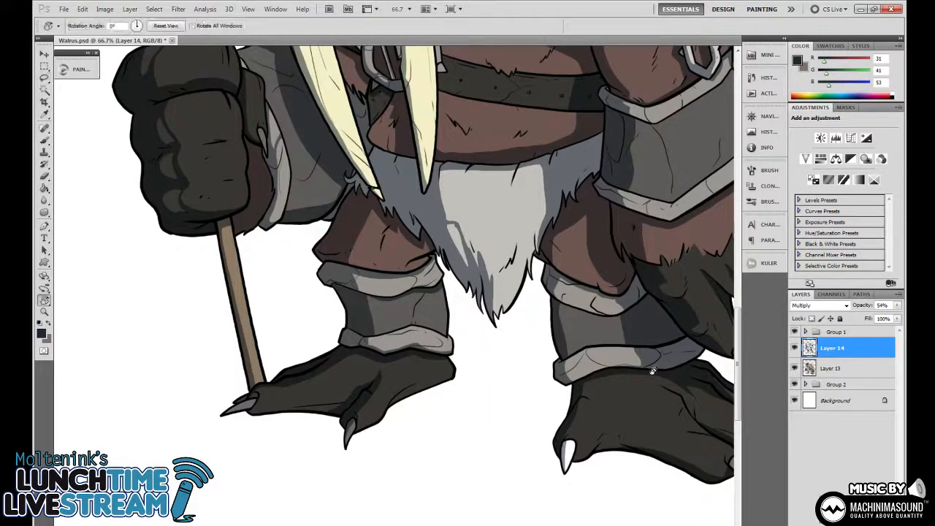
{"action": "key", "text": "ctrl+plus"}
{"action": "left_click_drag", "start_coordinate": [594, 397], "coordinate": [462, 219]}
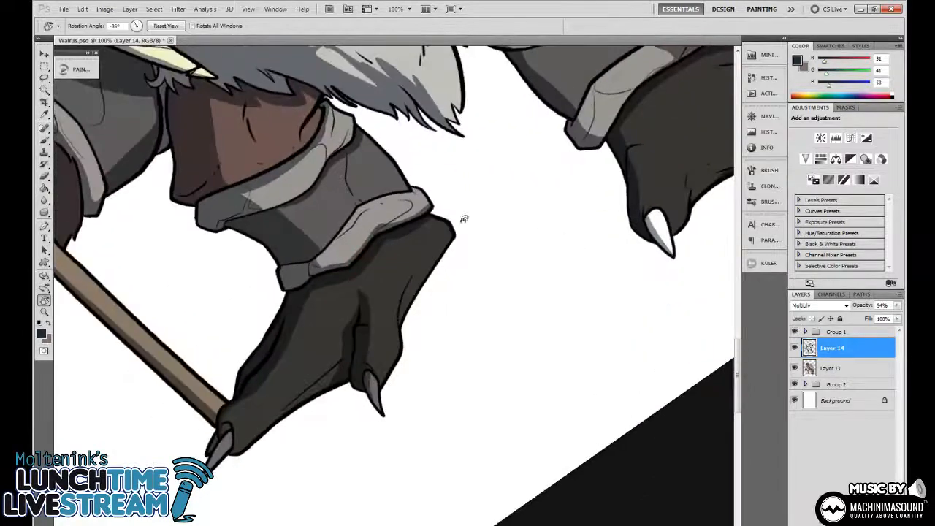
{"action": "key", "text": "l"}
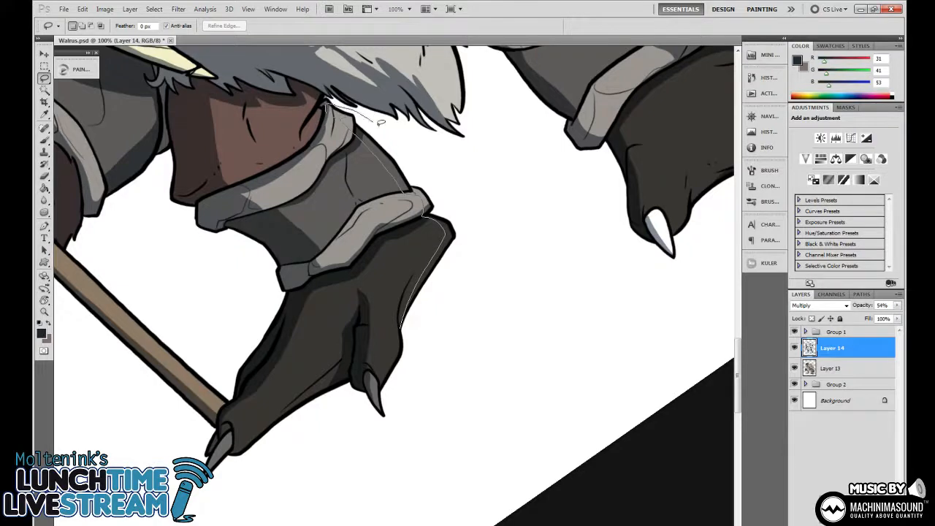
{"action": "left_click_drag", "start_coordinate": [470, 226], "coordinate": [444, 312]}
Fill the selected strip along the leg guard and foot with the dark shadow color using the Paint Bucket, and deselect
{"action": "key", "text": "w"}
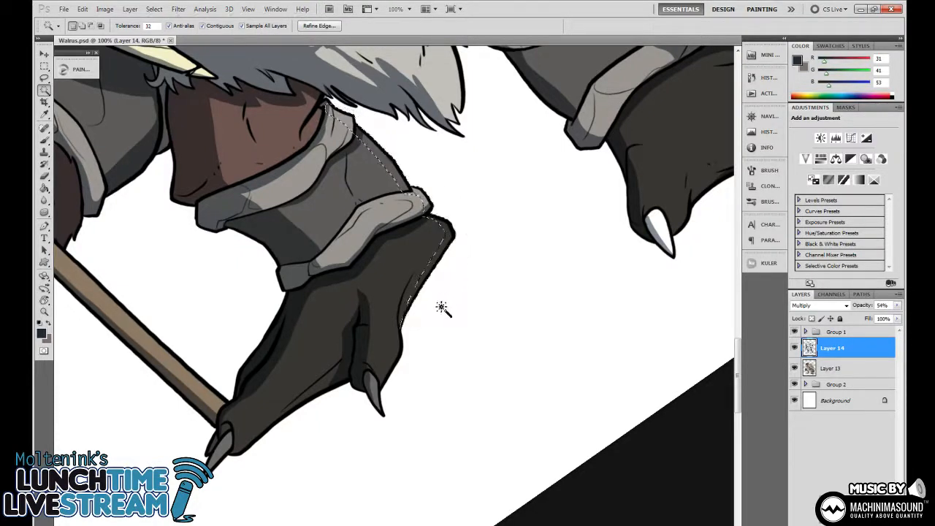
{"action": "scroll", "coordinate": [444, 303], "scroll_direction": "up", "scroll_amount": 1}
{"action": "key", "text": "g"}
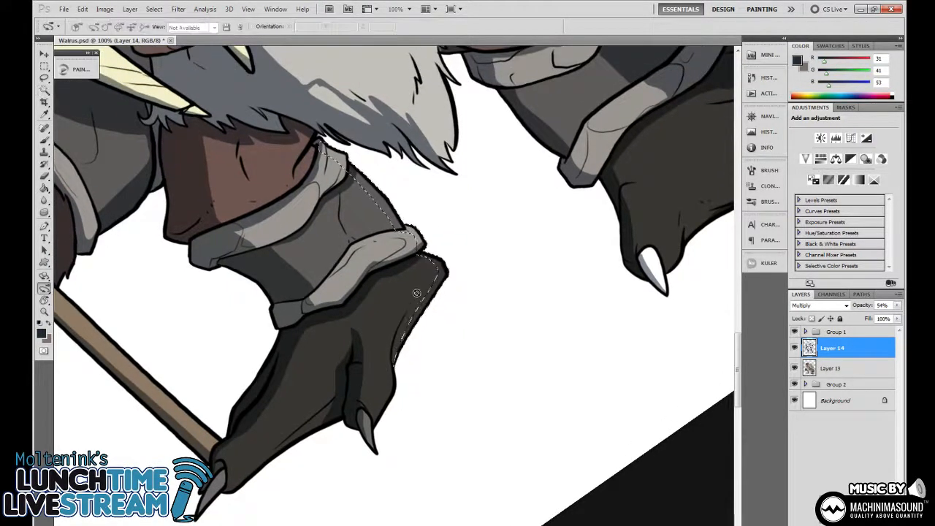
{"action": "key", "text": "shift+g"}
{"action": "key", "text": "ctrl+d"}
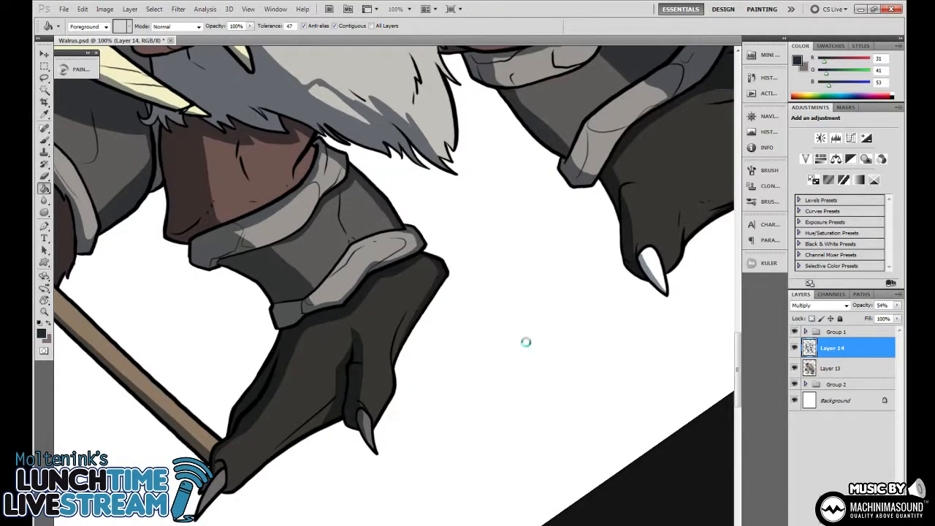
Undo the last fill, return the canvas rotation to 0° and check the whole illustration
{"action": "left_click", "coordinate": [525, 337]}
{"action": "key", "text": "ctrl+minus"}
{"action": "key", "text": "ctrl+minus"}
{"action": "key", "text": "ctrl+minus"}
{"action": "key", "text": "ctrl+z"}
{"action": "key", "text": "r"}
{"action": "left_click_drag", "start_coordinate": [608, 311], "coordinate": [614, 287]}
{"action": "key", "text": "ctrl+minus"}
{"action": "key", "text": "Escape"}
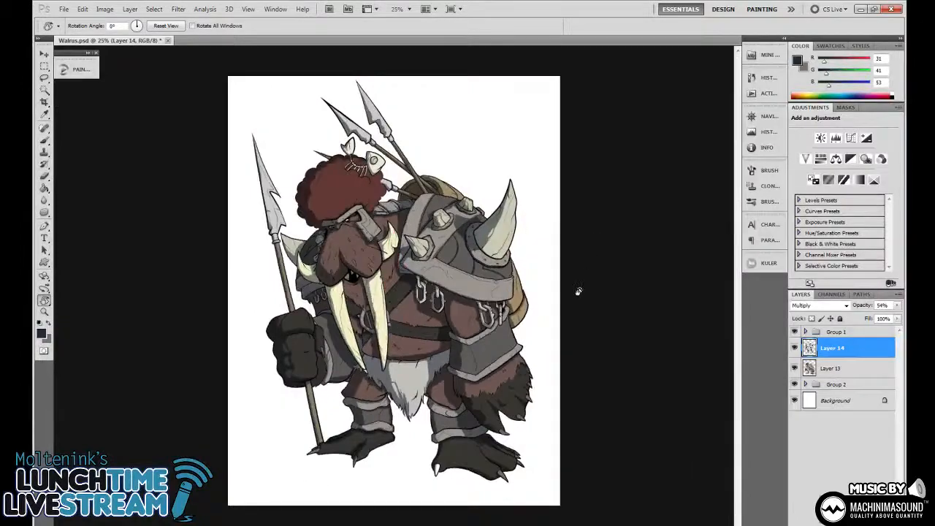
Brush thin shadow accents along the edges of the diagonal chest strap and belt on the Multiply layer
{"action": "key", "text": "ctrl+plus"}
{"action": "key", "text": "ctrl+plus"}
{"action": "left_click_drag", "start_coordinate": [525, 359], "coordinate": [509, 396]}
{"action": "key", "text": "Escape"}
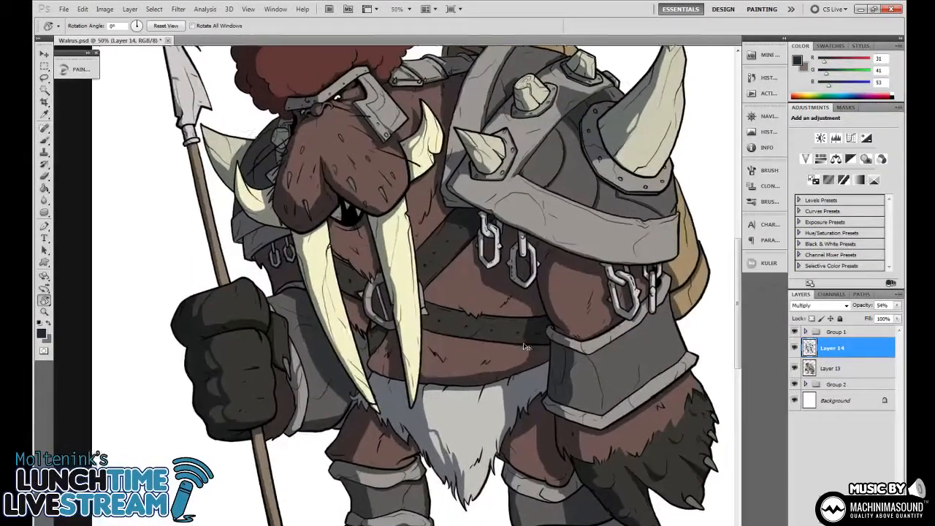
{"action": "key", "text": "ctrl+plus"}
{"action": "key", "text": "ctrl+plus"}
{"action": "key", "text": "b"}
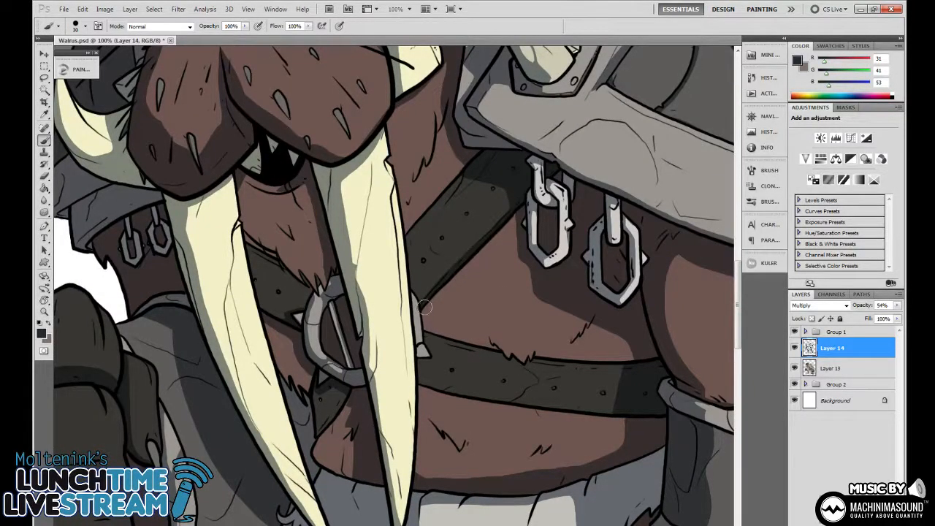
{"action": "left_click_drag", "start_coordinate": [424, 307], "coordinate": [512, 218]}
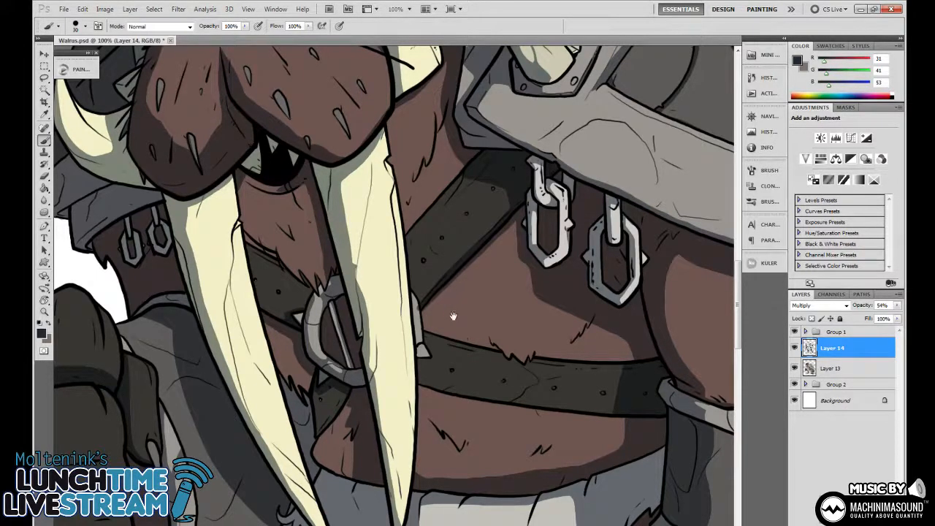
Brush small shadows around the fur strokes on the chest between the face and the shoulder armor
{"action": "mouse_move", "coordinate": [452, 316]}
{"action": "left_mouse_down"}
{"action": "mouse_move", "coordinate": [461, 293]}
{"action": "mouse_move", "coordinate": [469, 382]}
{"action": "mouse_move", "coordinate": [505, 342]}
{"action": "mouse_move", "coordinate": [491, 342]}
{"action": "mouse_move", "coordinate": [480, 360]}
{"action": "left_mouse_up"}
{"action": "key", "text": "e"}
{"action": "key", "text": "b"}
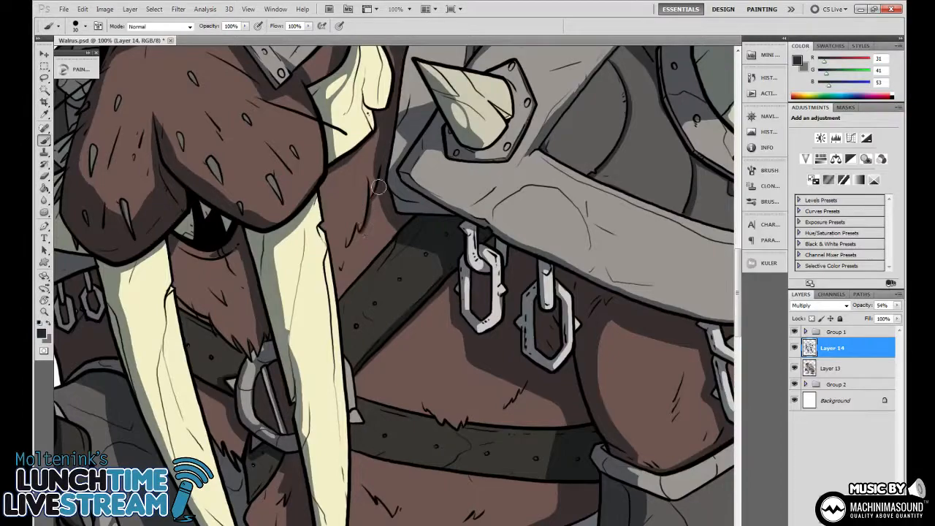
{"action": "key", "text": "ctrl+minus"}
{"action": "key", "text": "ctrl+minus"}
{"action": "key", "text": "ctrl+minus"}
{"action": "key", "text": "ctrl+plus"}
{"action": "key", "text": "ctrl+plus"}
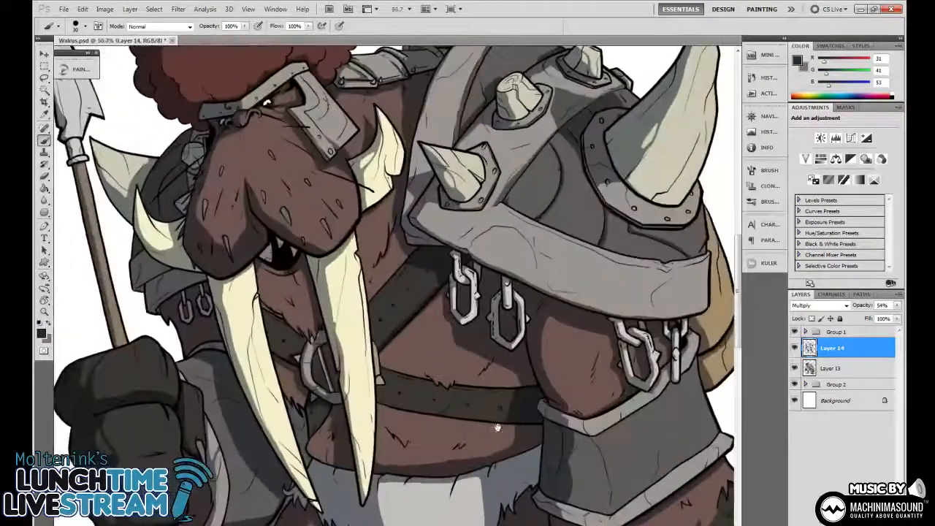
Brush small shadows into the fur tufts on the belly above and below the waist belt
{"action": "left_click_drag", "start_coordinate": [496, 428], "coordinate": [436, 303]}
{"action": "key", "text": "ctrl+plus"}
{"action": "left_click_drag", "start_coordinate": [515, 197], "coordinate": [514, 361]}
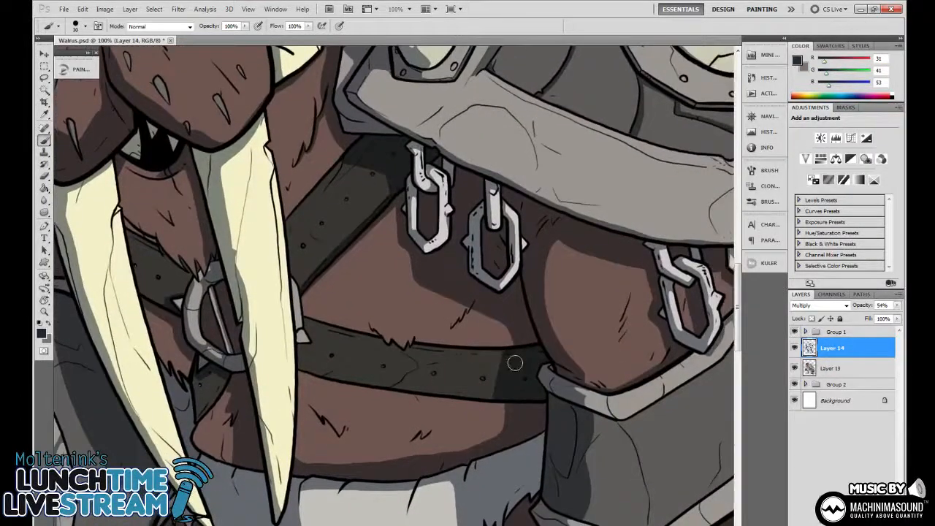
{"action": "left_click_drag", "start_coordinate": [460, 330], "coordinate": [449, 309]}
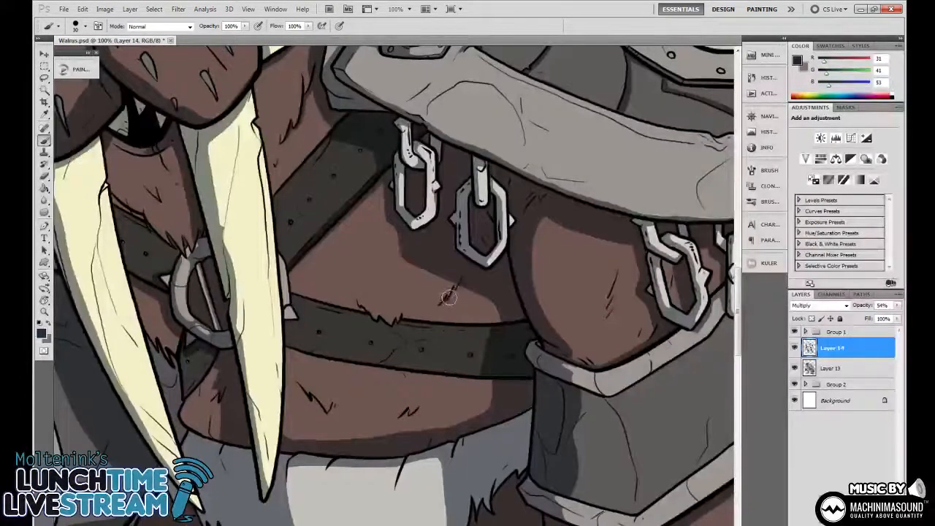
{"action": "left_click_drag", "start_coordinate": [459, 267], "coordinate": [475, 255]}
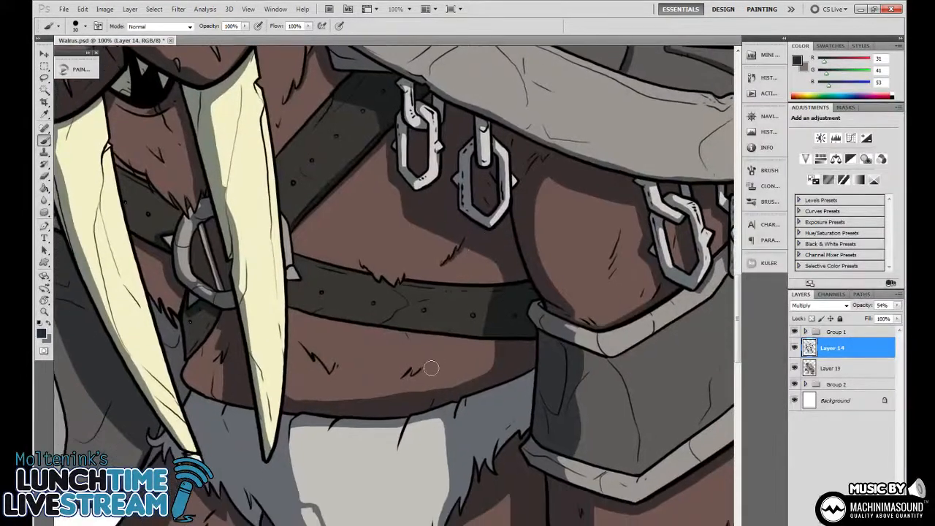
{"action": "mouse_move", "coordinate": [428, 369]}
{"action": "left_mouse_down"}
{"action": "mouse_move", "coordinate": [453, 322]}
{"action": "mouse_move", "coordinate": [473, 324]}
{"action": "left_mouse_up"}
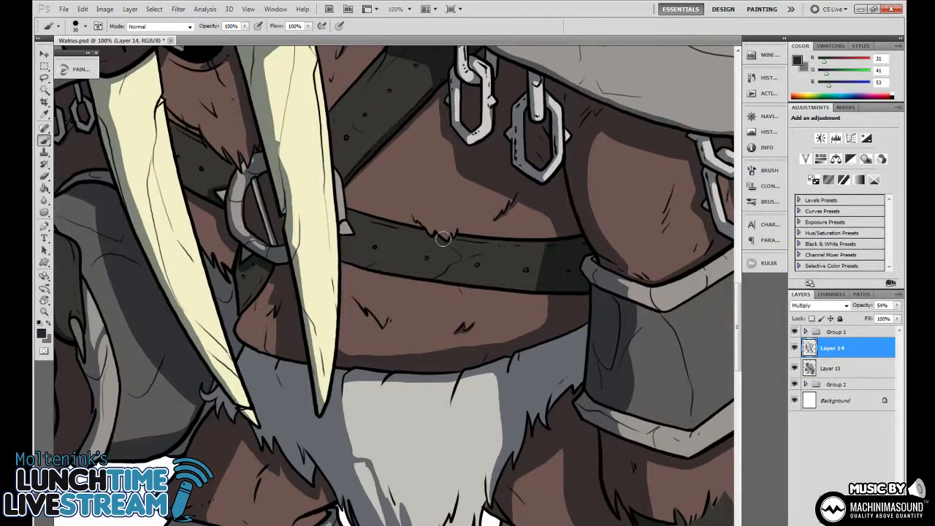
{"action": "mouse_move", "coordinate": [393, 247]}
{"action": "left_mouse_down"}
{"action": "mouse_move", "coordinate": [412, 305]}
{"action": "mouse_move", "coordinate": [474, 273]}
{"action": "left_mouse_up"}
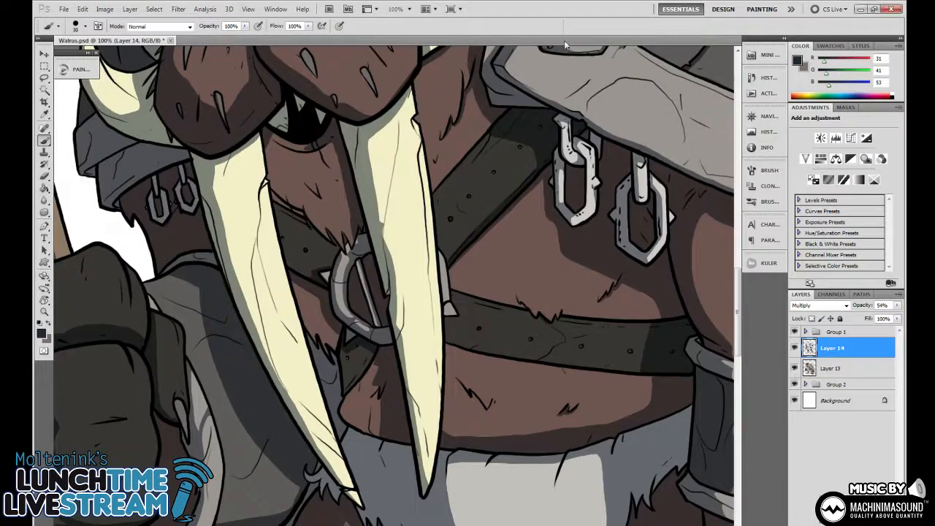
Erase the shading from the teeth inside the walrus's mouth
{"action": "mouse_move", "coordinate": [504, 190]}
{"action": "left_mouse_down"}
{"action": "mouse_move", "coordinate": [428, 267]}
{"action": "mouse_move", "coordinate": [453, 236]}
{"action": "mouse_move", "coordinate": [508, 249]}
{"action": "mouse_move", "coordinate": [579, 306]}
{"action": "mouse_move", "coordinate": [590, 353]}
{"action": "left_mouse_up"}
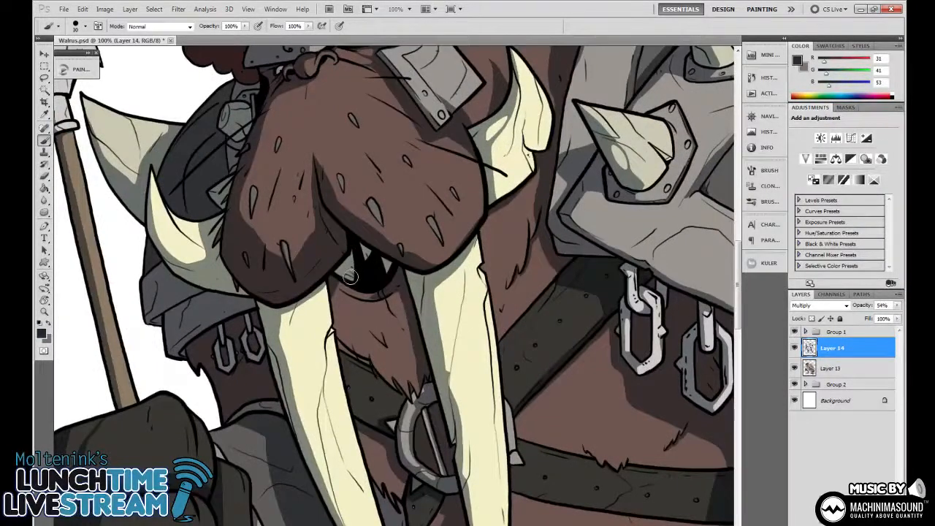
{"action": "key", "text": "e"}
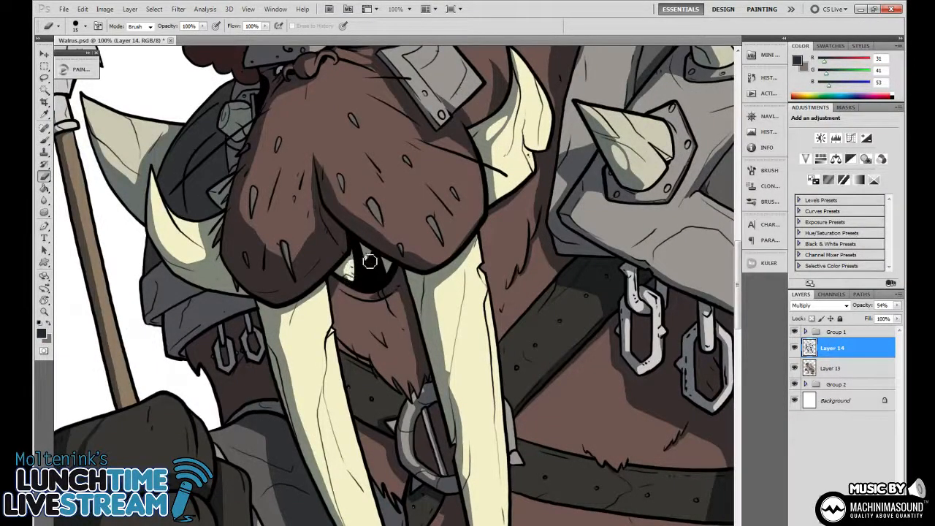
{"action": "key", "text": "ctrl+minus"}
{"action": "key", "text": "ctrl+minus"}
{"action": "key", "text": "ctrl+minus"}
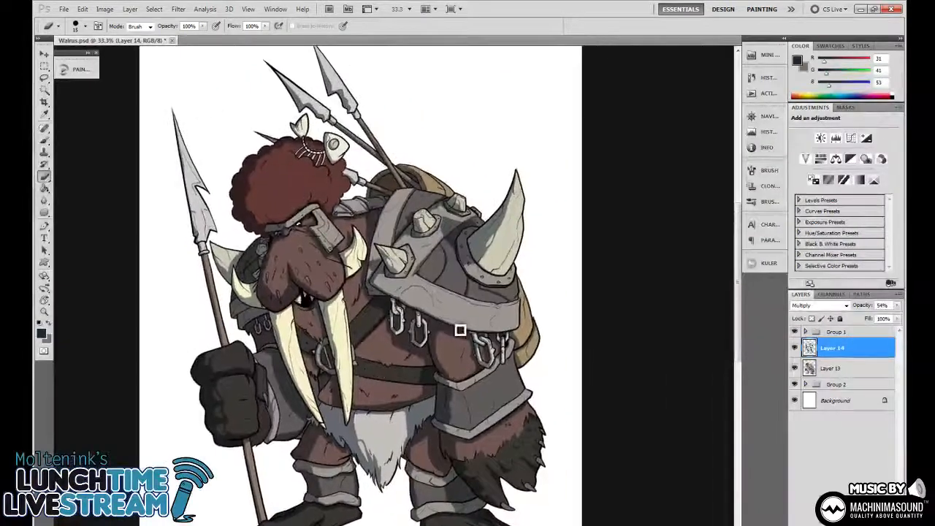
Check the shading of the whole illustration in the upright view
{"action": "left_click_drag", "start_coordinate": [460, 330], "coordinate": [469, 299]}
{"action": "key", "text": "r"}
{"action": "left_click", "coordinate": [586, 248]}
{"action": "key", "text": "ctrl+minus"}
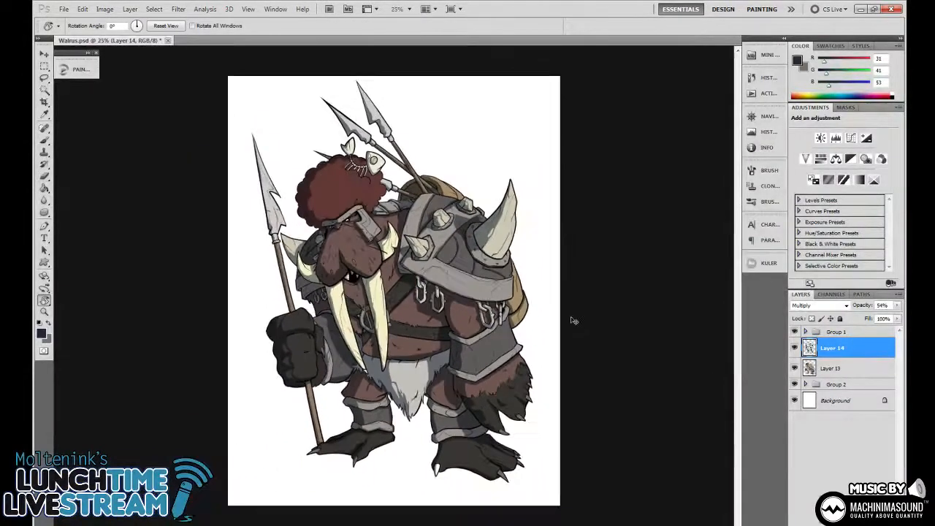
{"action": "key", "text": "ctrl+plus"}
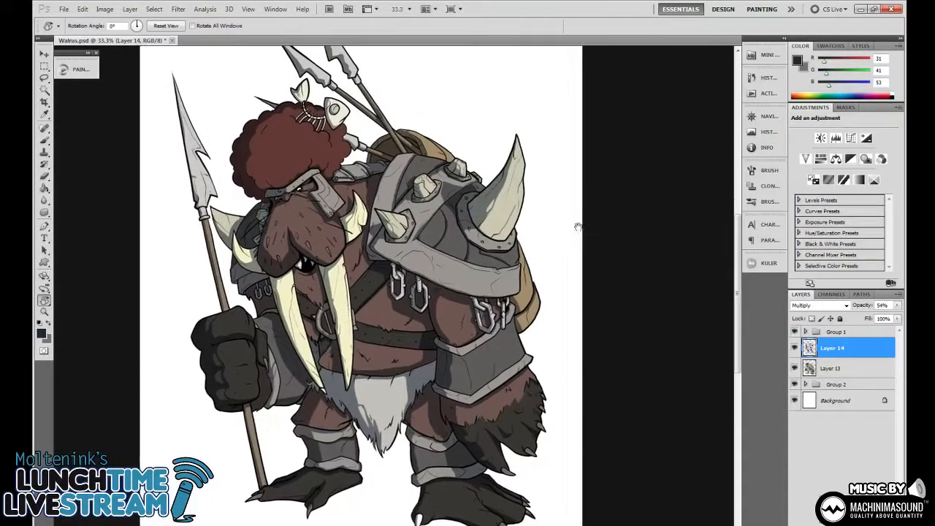
{"action": "left_click_drag", "start_coordinate": [577, 226], "coordinate": [611, 209]}
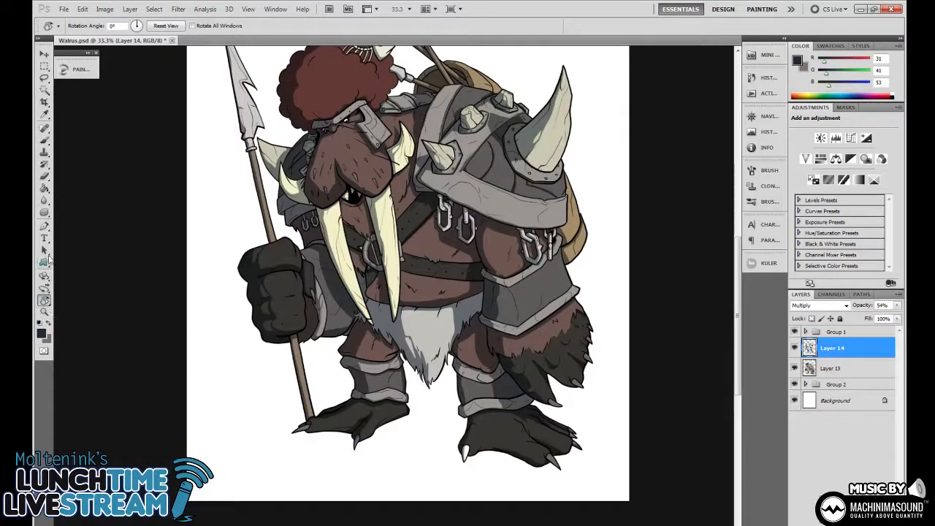
Add a new empty layer directly beneath Layer 13 and above Group 2
{"action": "left_click", "coordinate": [840, 368]}
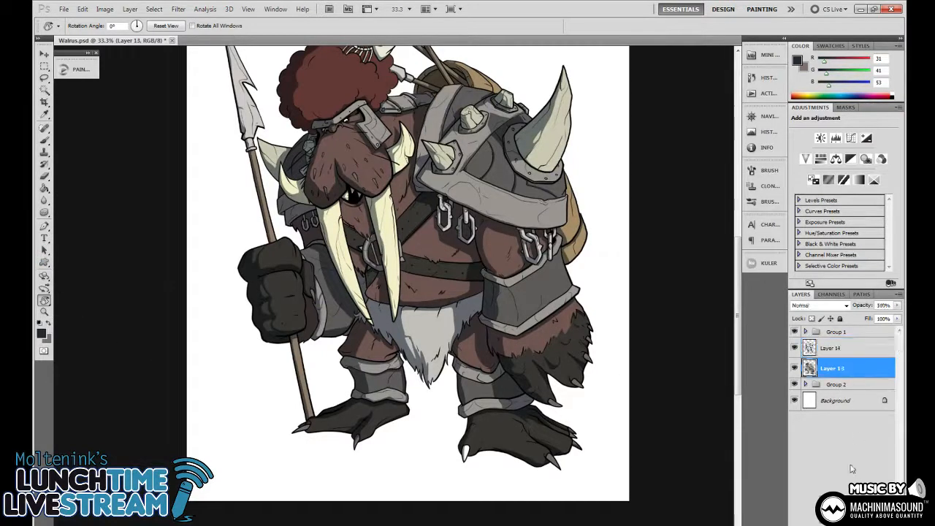
{"action": "key", "text": "ctrl+shift+alt+n"}
{"action": "key", "text": "ctrl+bracketleft"}
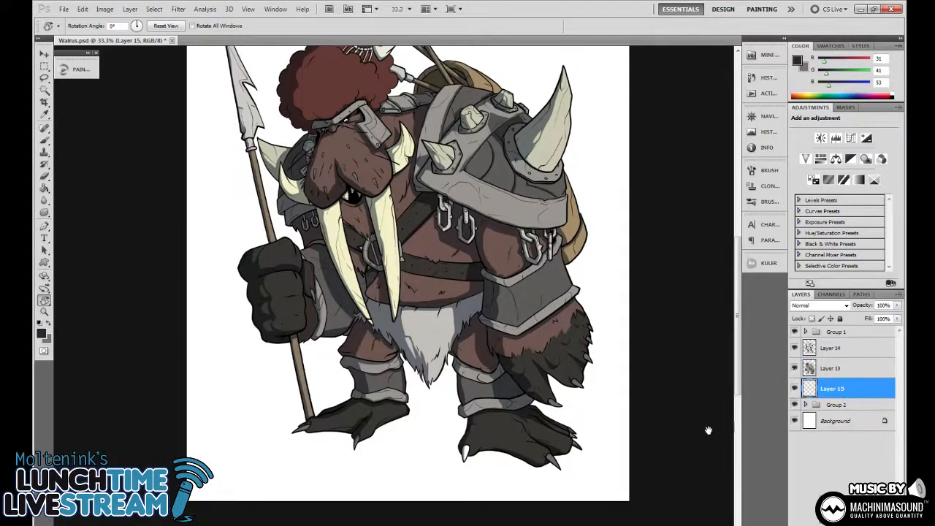
{"action": "left_click_drag", "start_coordinate": [705, 428], "coordinate": [711, 379]}
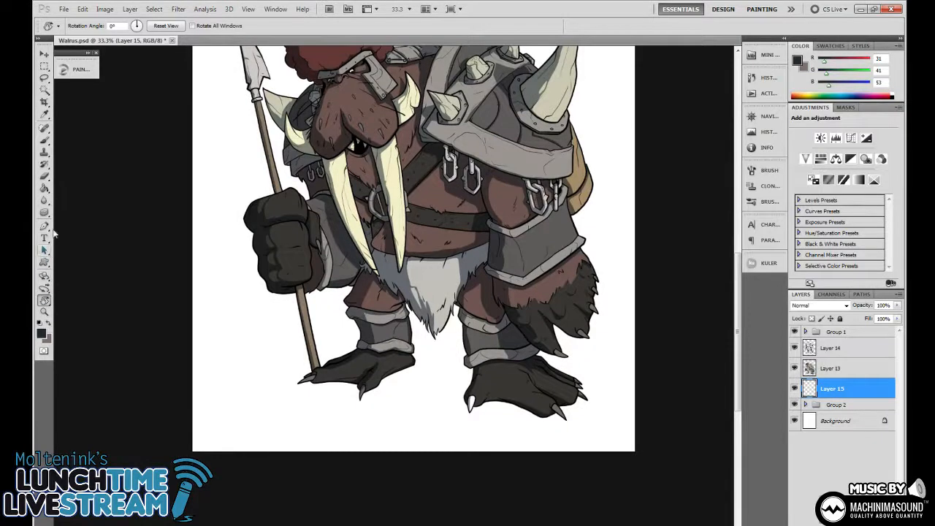
Select the full-width lower strip of the canvas around the feet and set the foreground to slate blue, RGB 85, 104, 127
{"action": "left_click", "coordinate": [44, 66]}
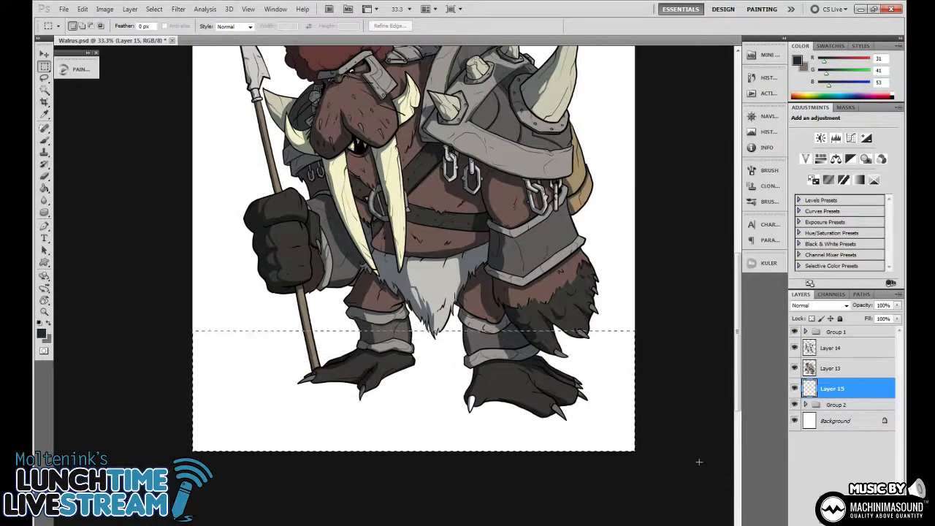
{"action": "left_click_drag", "start_coordinate": [699, 463], "coordinate": [655, 471]}
{"action": "key", "text": "g"}
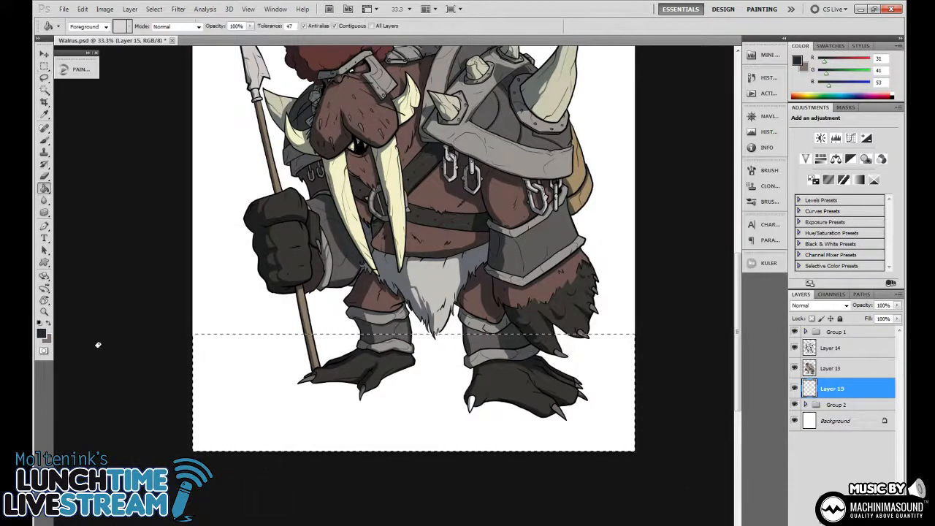
{"action": "left_click", "coordinate": [42, 333]}
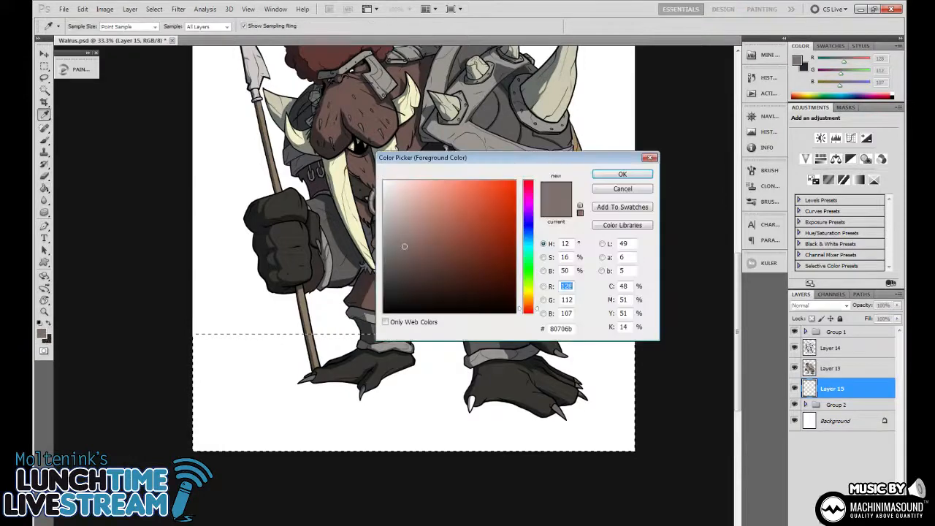
{"action": "left_click", "coordinate": [392, 219]}
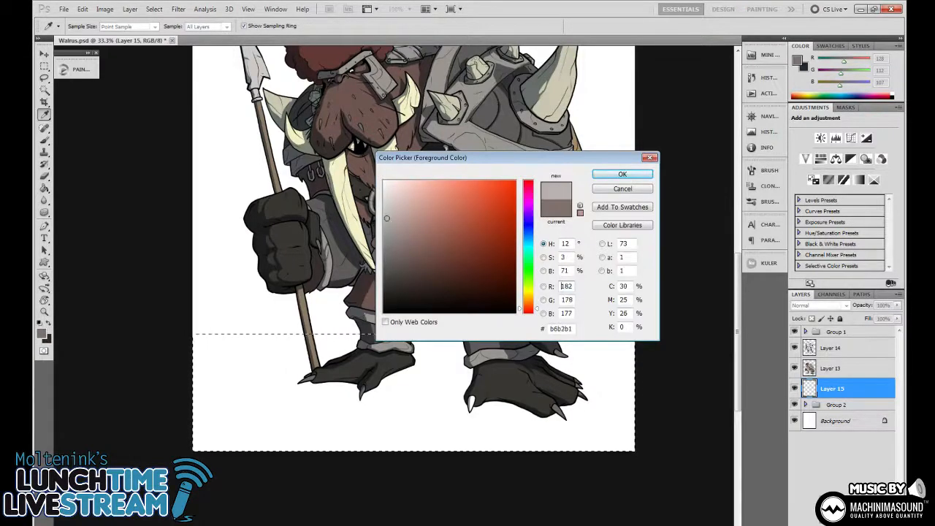
{"action": "left_click", "coordinate": [47, 339]}
{"action": "left_click", "coordinate": [427, 249]}
{"action": "left_click", "coordinate": [623, 174]}
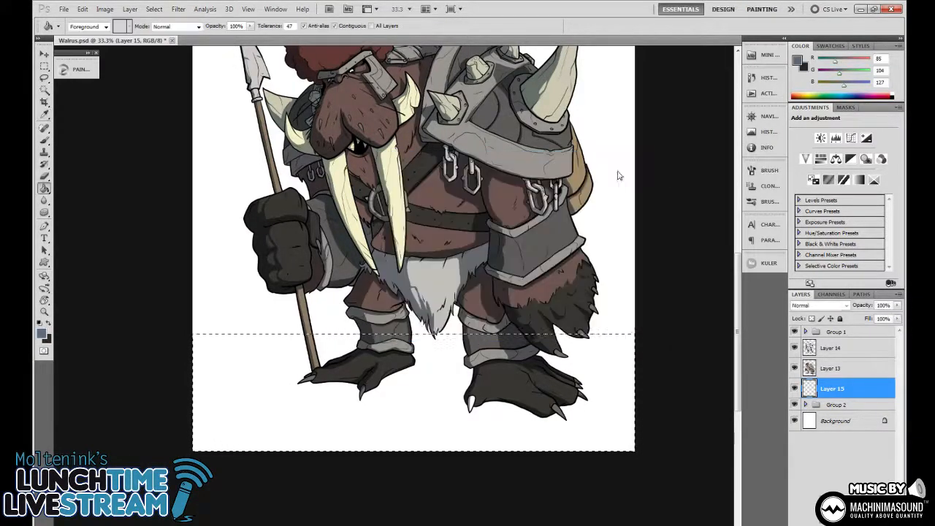
Fill the selected strip on Layer 15 with a vertical gradient from dark navy at its upper edge to slate blue below
{"action": "key", "text": "g"}
{"action": "left_click_drag", "start_coordinate": [438, 359], "coordinate": [438, 501]}
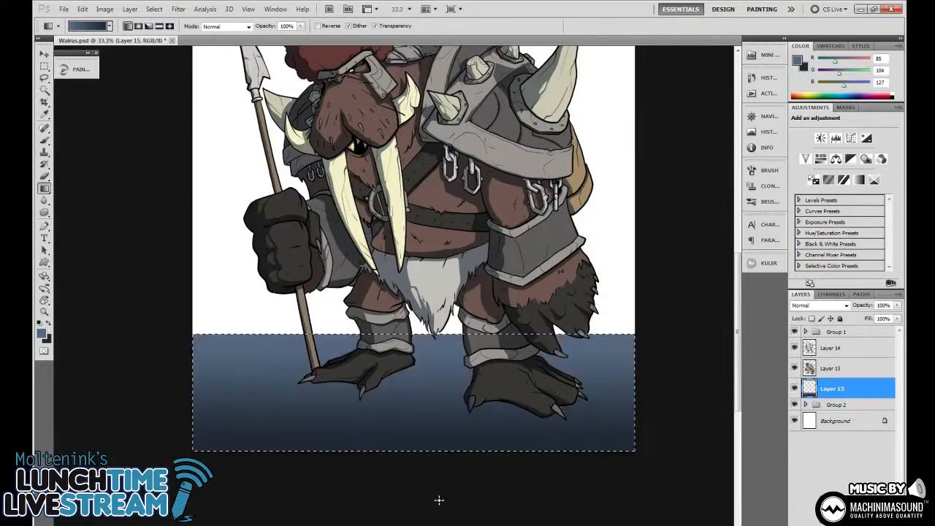
{"action": "key", "text": "ctrl+z"}
{"action": "left_click_drag", "start_coordinate": [439, 352], "coordinate": [440, 420]}
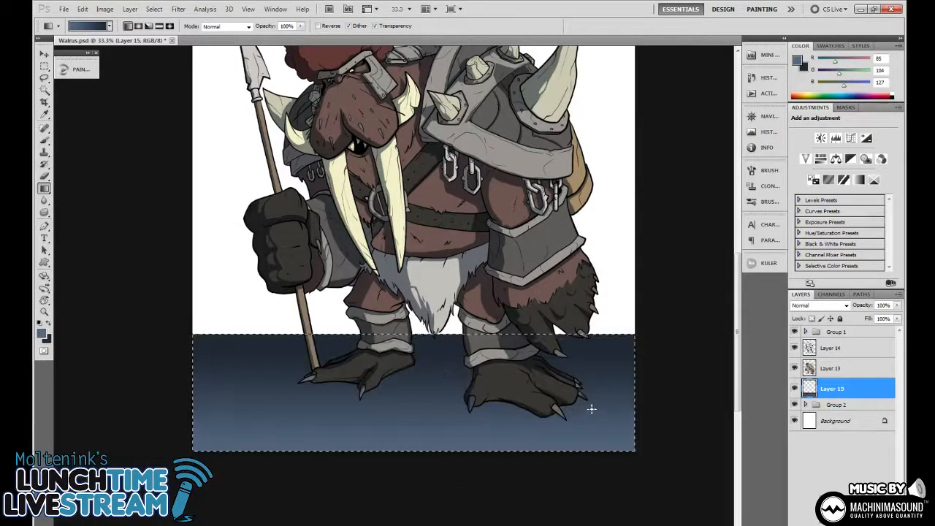
Paint the see-through inner claw of the walrus's foot nearest the spiked shoulder on Layer 13 with grey sampled from the artwork, RGB 110, 105, 103
{"action": "key", "text": "ctrl+minus"}
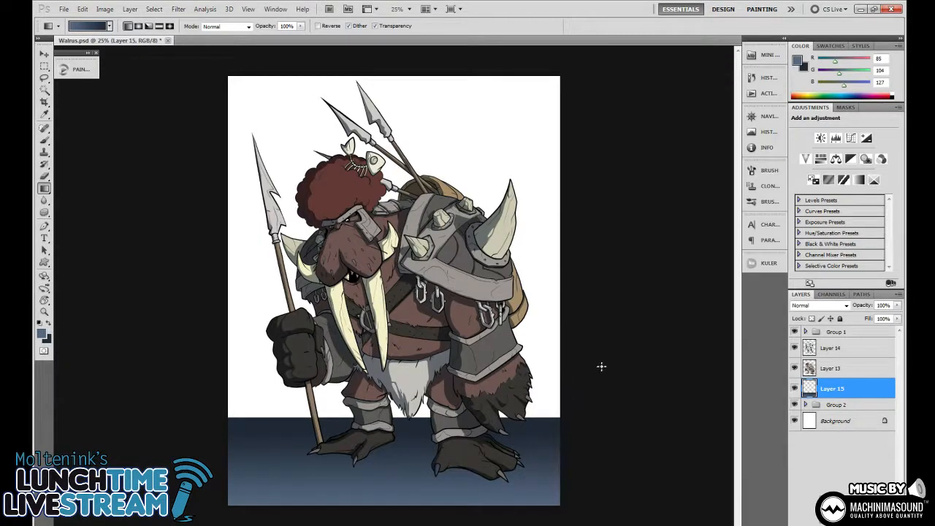
{"action": "scroll", "coordinate": [601, 366], "scroll_direction": "up", "scroll_amount": 6}
{"action": "scroll", "coordinate": [471, 294], "scroll_direction": "down", "scroll_amount": 5}
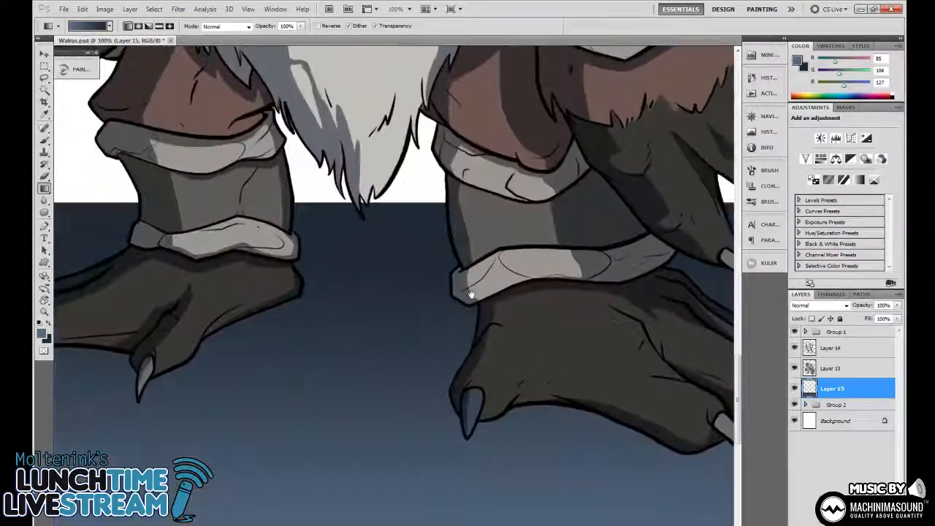
{"action": "left_click_drag", "start_coordinate": [471, 295], "coordinate": [428, 233]}
{"action": "key", "text": "b"}
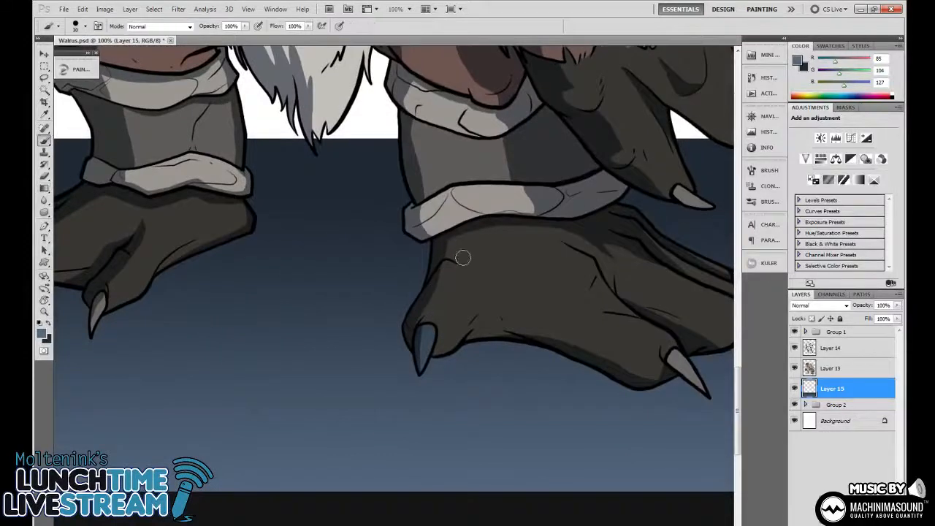
{"action": "left_click", "coordinate": [463, 256], "text": "alt"}
{"action": "key", "text": "space"}
{"action": "left_click", "coordinate": [830, 371]}
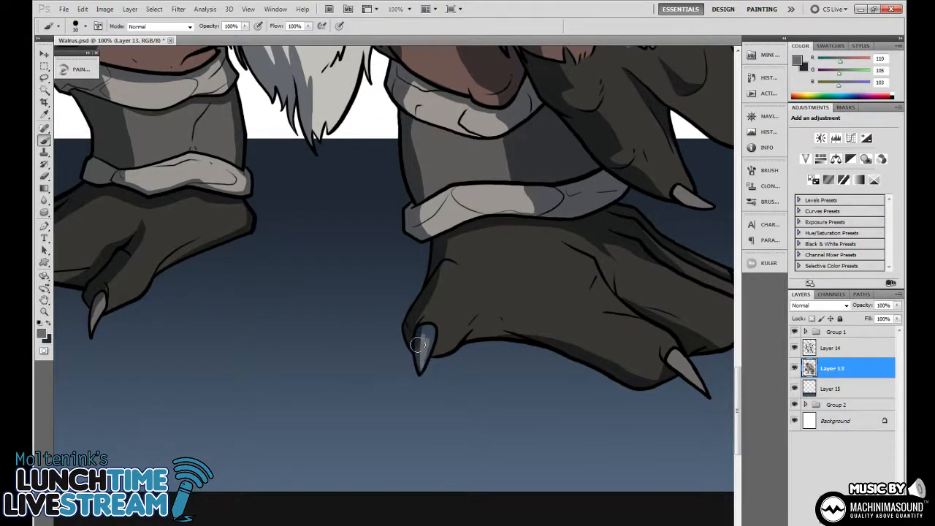
{"action": "left_click_drag", "start_coordinate": [422, 368], "coordinate": [428, 330]}
Check the whole walrus against the dark blue ground strip
{"action": "mouse_move", "coordinate": [504, 281]}
{"action": "left_mouse_down"}
{"action": "mouse_move", "coordinate": [484, 386]}
{"action": "mouse_move", "coordinate": [475, 367]}
{"action": "mouse_move", "coordinate": [484, 372]}
{"action": "left_mouse_up"}
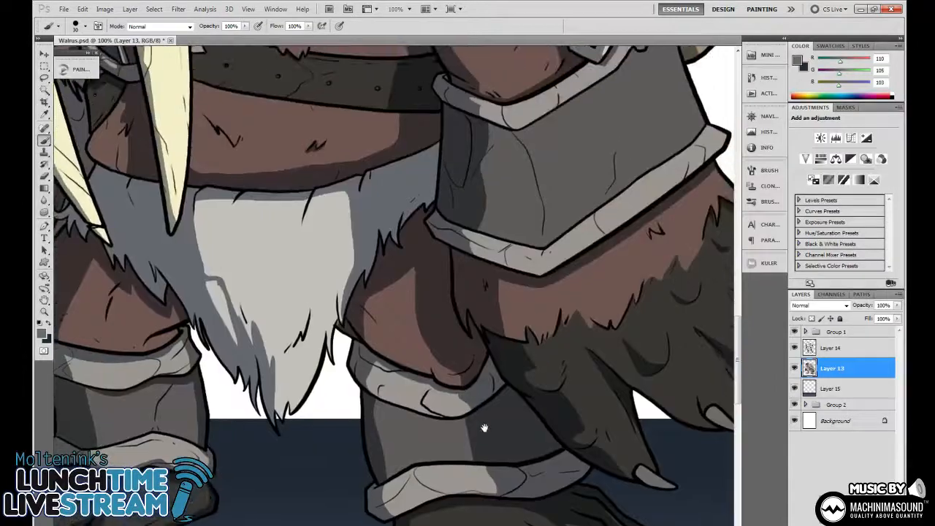
{"action": "scroll", "coordinate": [482, 451], "scroll_direction": "down", "scroll_amount": 4}
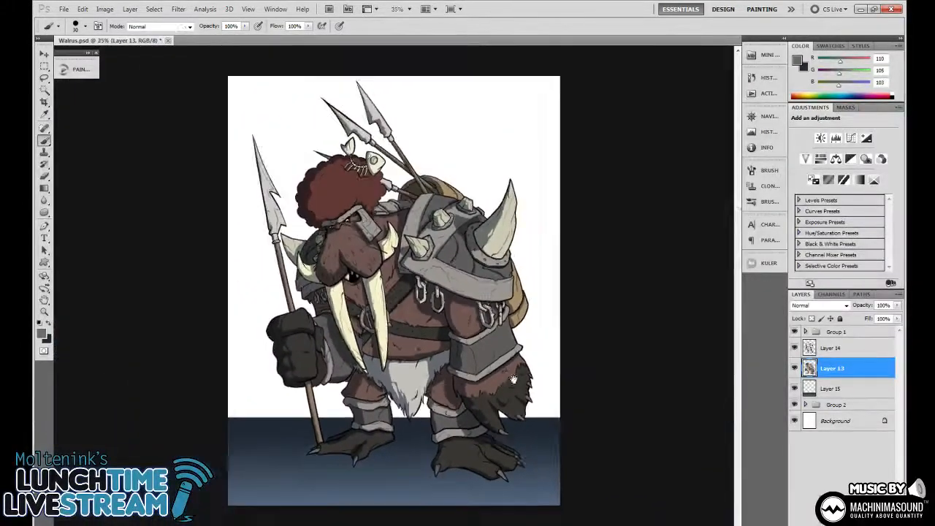
{"action": "scroll", "coordinate": [513, 380], "scroll_direction": "up", "scroll_amount": 1}
{"action": "mouse_move", "coordinate": [419, 496]}
{"action": "left_mouse_down"}
{"action": "mouse_move", "coordinate": [441, 447]}
{"action": "mouse_move", "coordinate": [473, 428]}
{"action": "mouse_move", "coordinate": [459, 404]}
{"action": "mouse_move", "coordinate": [401, 492]}
{"action": "left_mouse_up"}
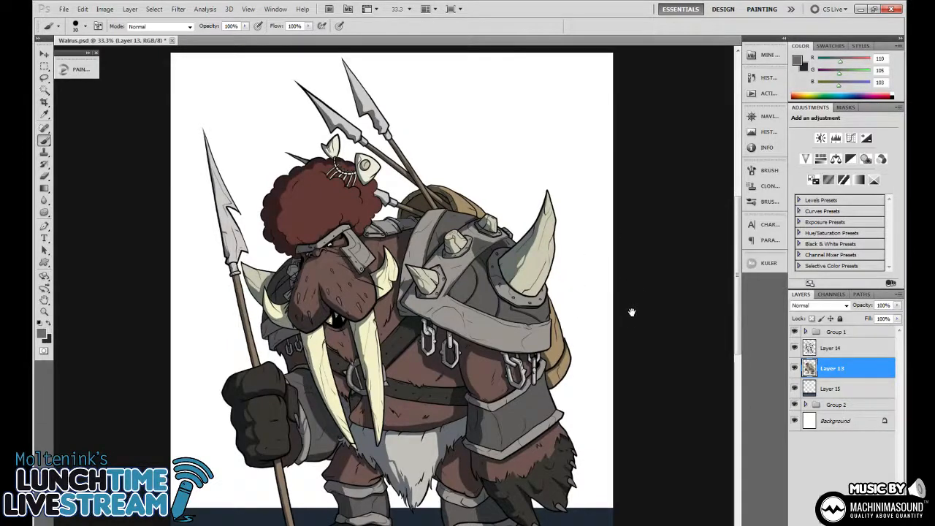
{"action": "left_click_drag", "start_coordinate": [636, 334], "coordinate": [652, 227]}
{"action": "key", "text": "ctrl+minus"}
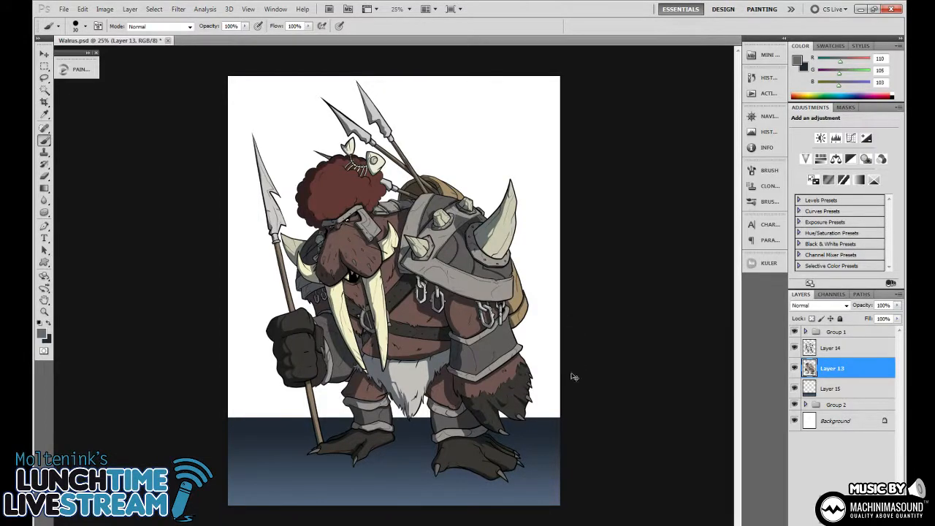
Sample the tusk's cream, lighten the foreground to RGB 246, 244, 228 and choose a soft round brush with 0% hardness
{"action": "key", "text": "ctrl+plus"}
{"action": "key", "text": "ctrl+plus"}
{"action": "key", "text": "ctrl+plus"}
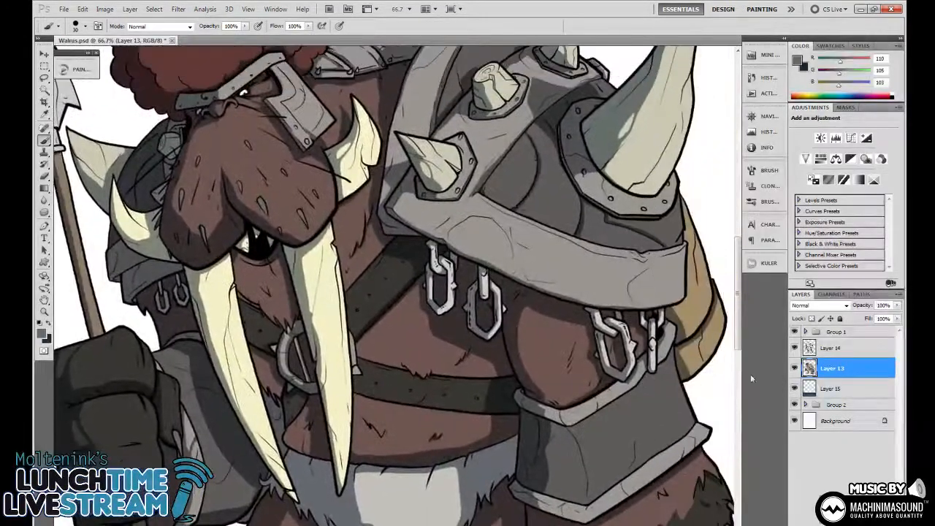
{"action": "scroll", "coordinate": [650, 408], "scroll_direction": "left", "scroll_amount": 3}
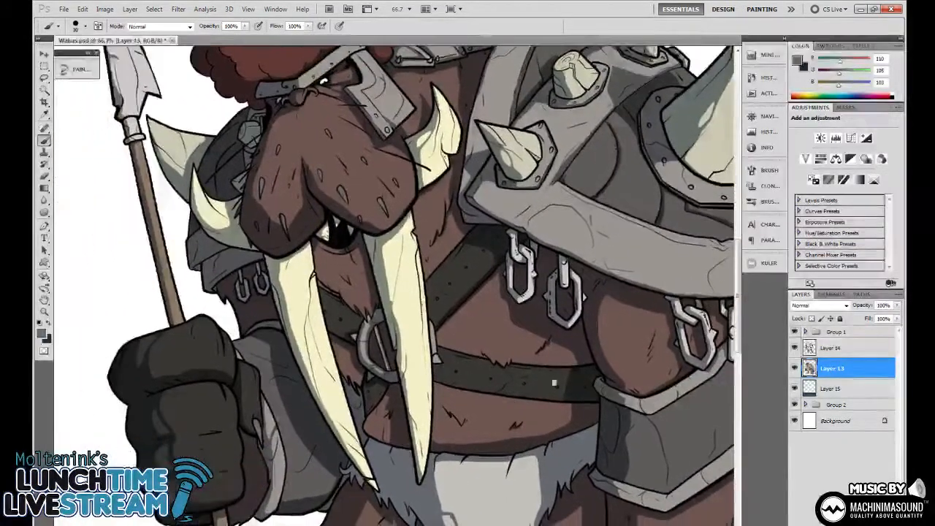
{"action": "left_click", "coordinate": [412, 302], "text": "alt"}
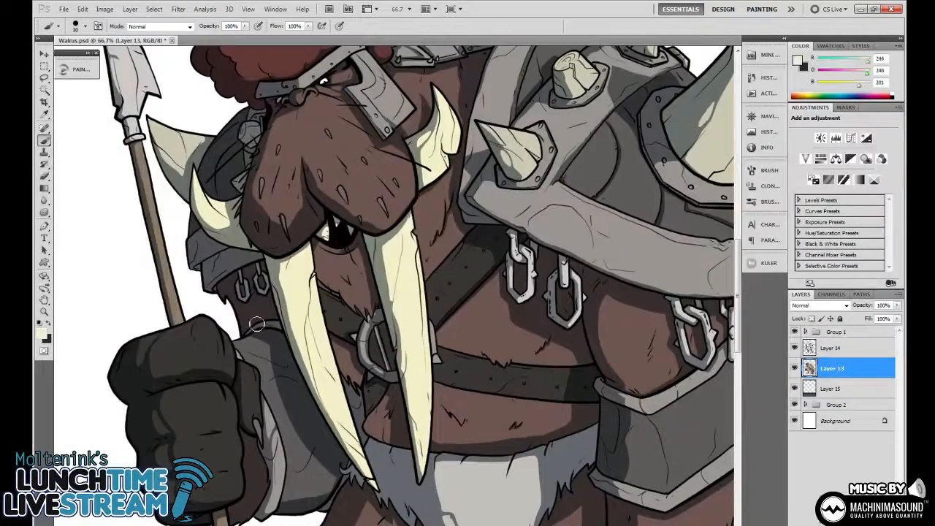
{"action": "left_click", "coordinate": [43, 336]}
{"action": "key", "text": "Return"}
{"action": "key", "text": "b"}
{"action": "right_click", "coordinate": [393, 309]}
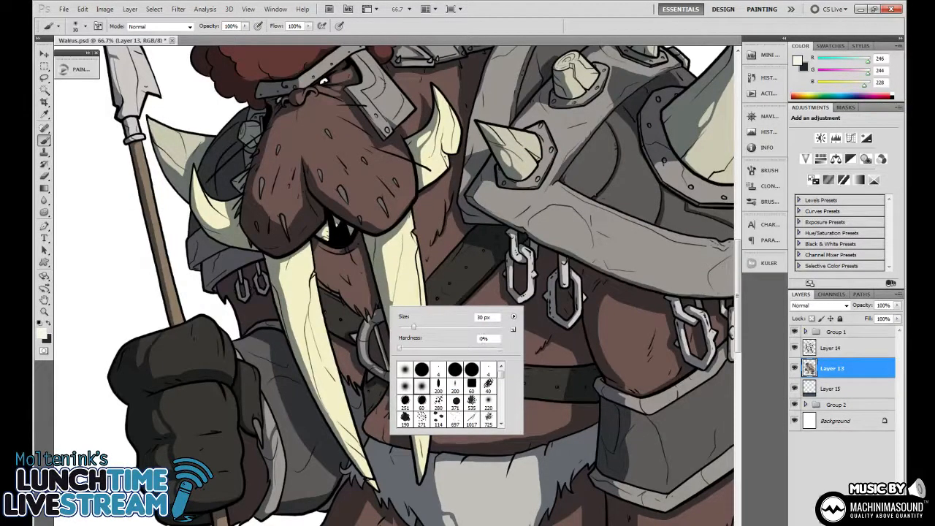
{"action": "key", "text": "Return"}
{"action": "right_click", "coordinate": [410, 301]}
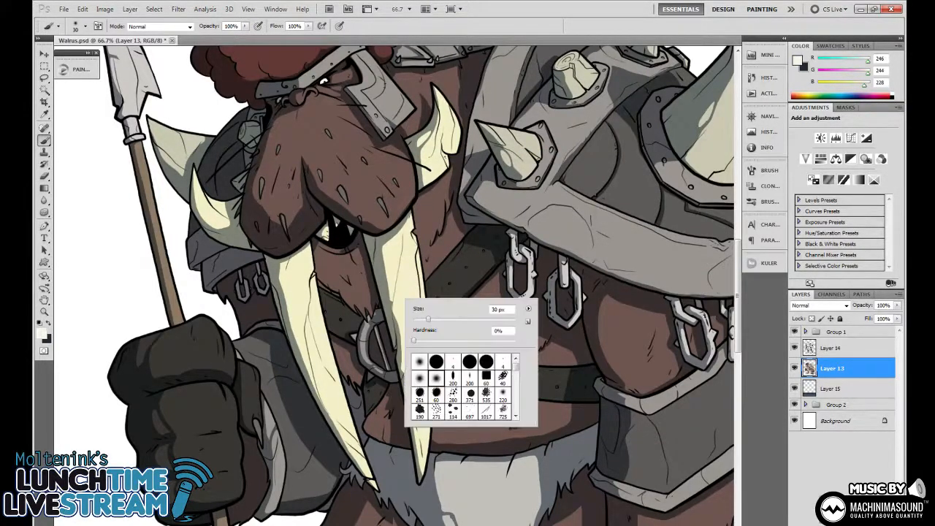
{"action": "key", "text": "Return"}
Select both long tusks by colour on Layer 13 and brush soft pale highlights onto them with a 60 px brush
{"action": "key", "text": "w"}
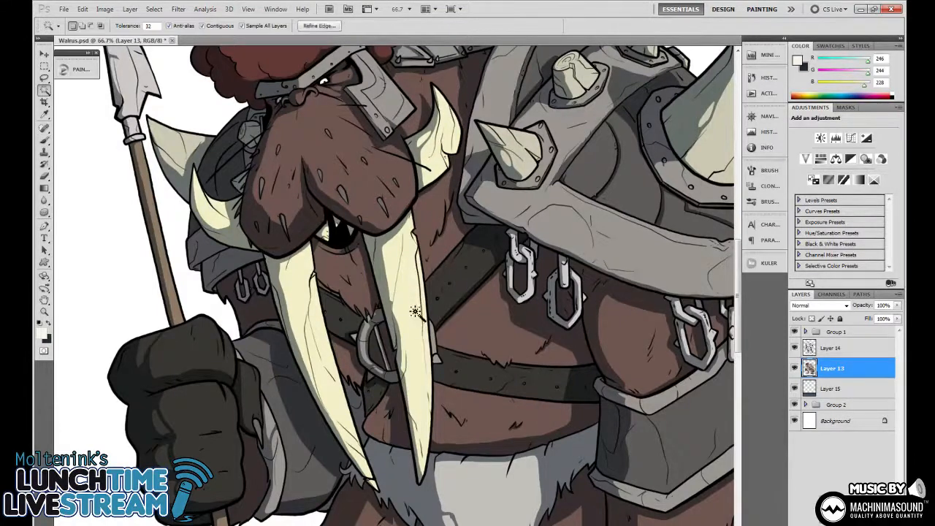
{"action": "left_click", "coordinate": [402, 292]}
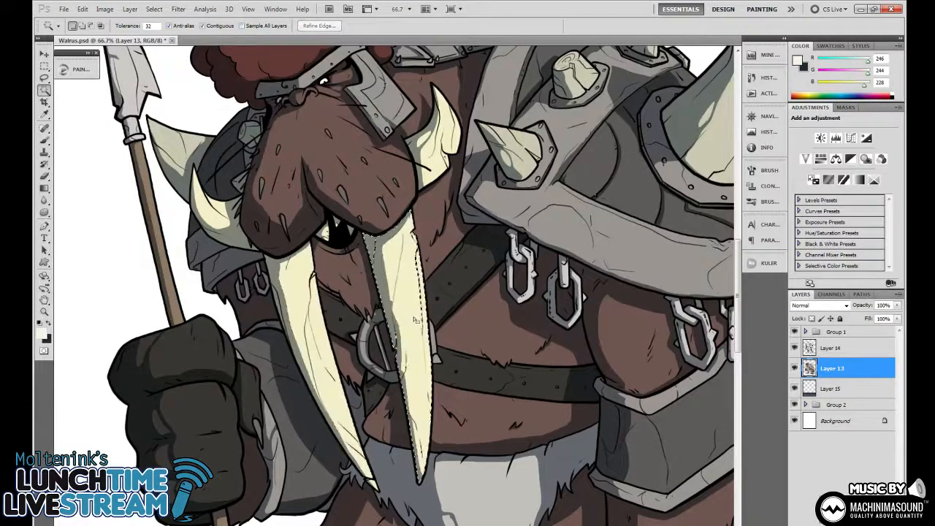
{"action": "left_click", "coordinate": [305, 303], "text": "alt"}
{"action": "key", "text": "b"}
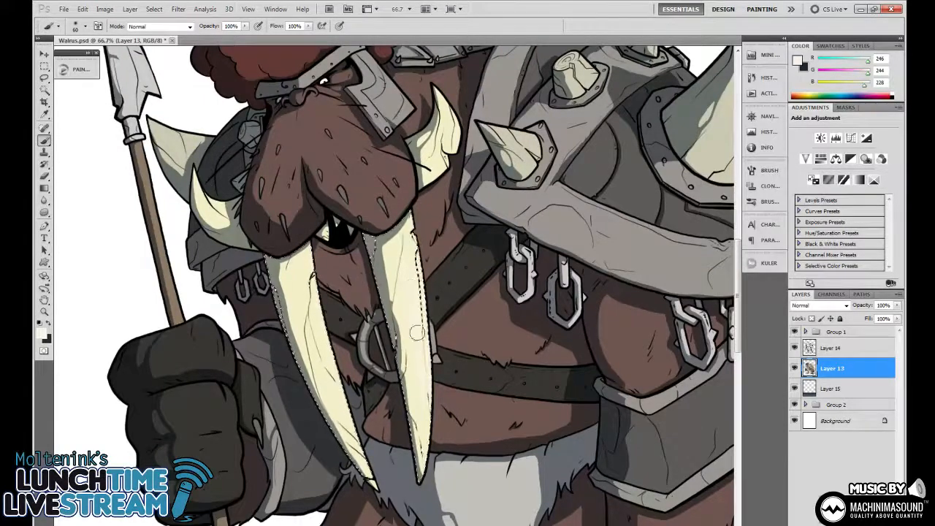
{"action": "left_click_drag", "start_coordinate": [419, 325], "coordinate": [410, 241]}
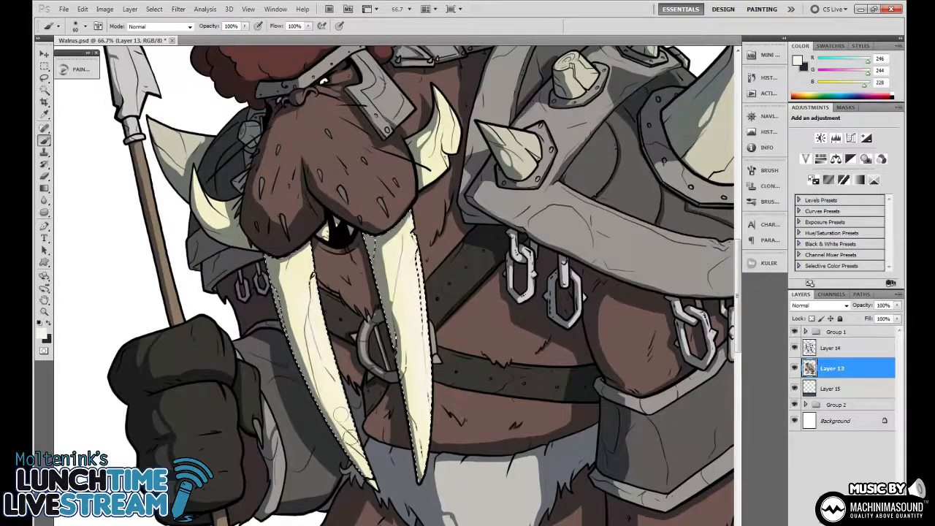
Select the two smaller tusks beside the snout by colour and brush the same soft pale highlights onto them
{"action": "scroll", "coordinate": [419, 438], "scroll_direction": "up", "scroll_amount": 3}
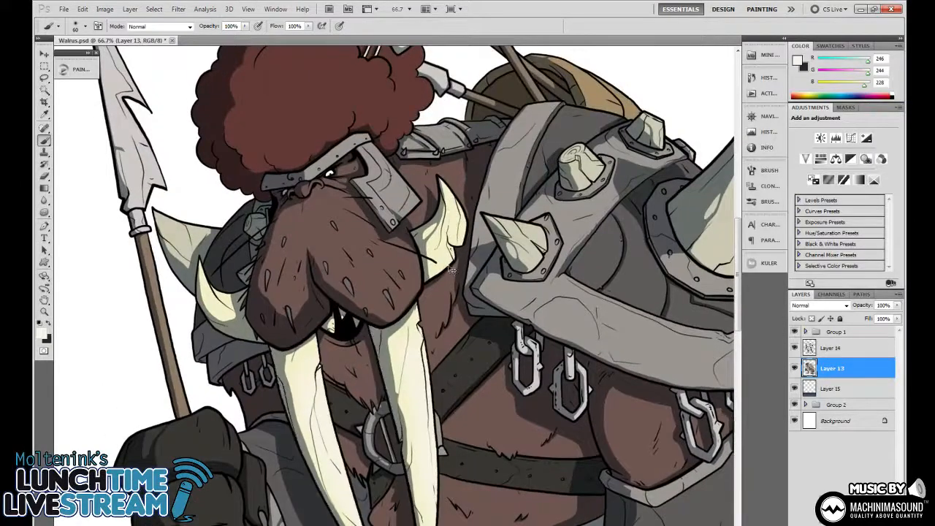
{"action": "key", "text": "w"}
{"action": "left_click", "coordinate": [447, 241]}
{"action": "left_click_drag", "start_coordinate": [445, 260], "coordinate": [470, 263]}
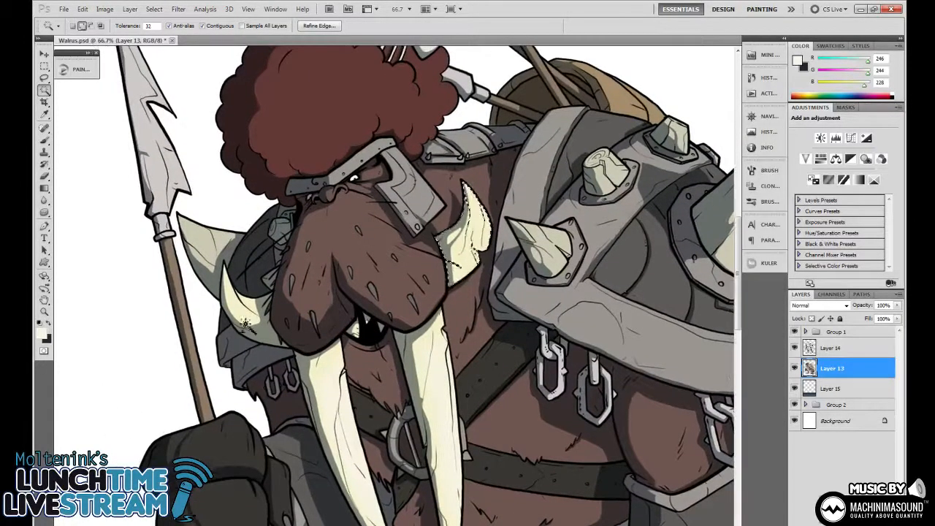
{"action": "key", "text": "b"}
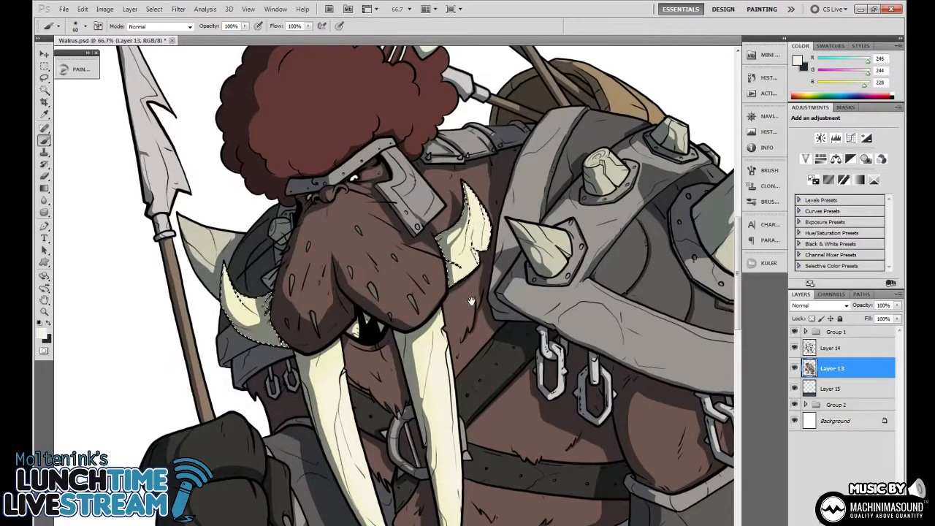
{"action": "left_click_drag", "start_coordinate": [470, 301], "coordinate": [433, 313]}
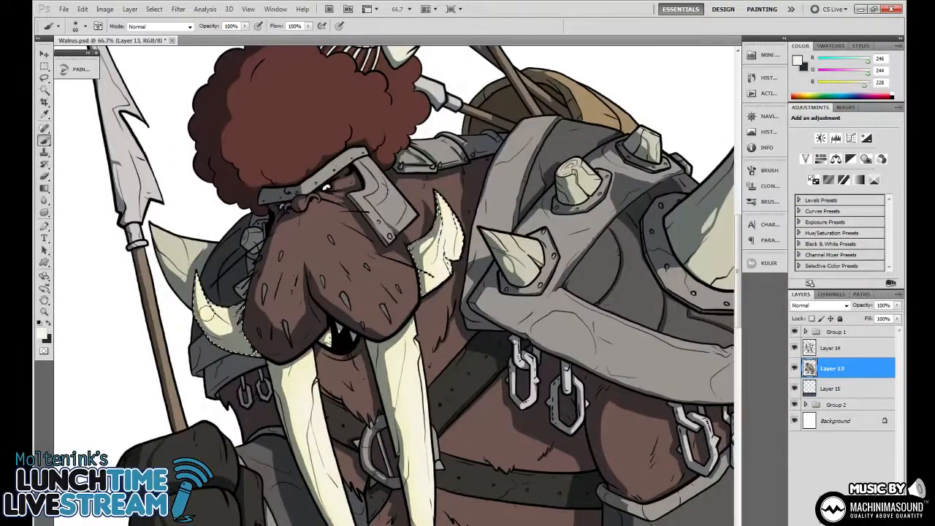
Sample the grey of the helmet's cheek plate and lighten the foreground colour to RGB 220, 214, 209
{"action": "key", "text": "ctrl+minus"}
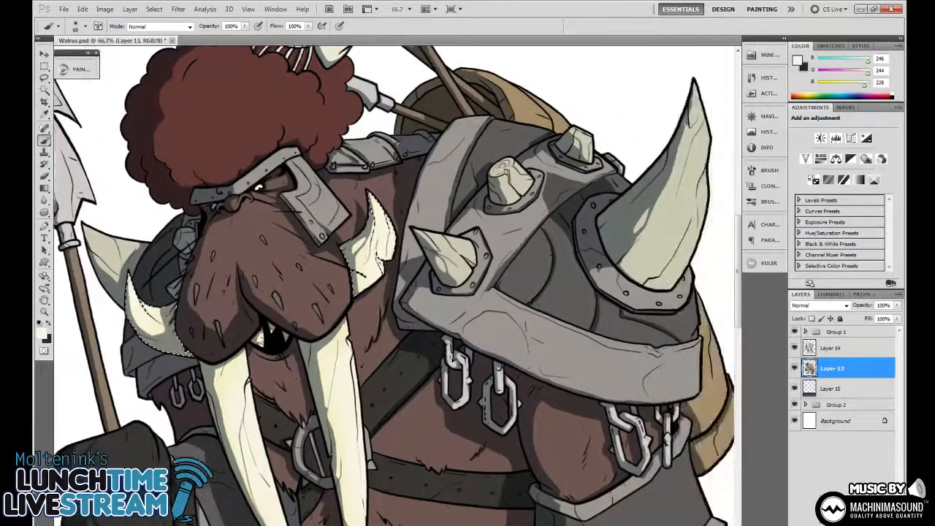
{"action": "key", "text": "ctrl+minus"}
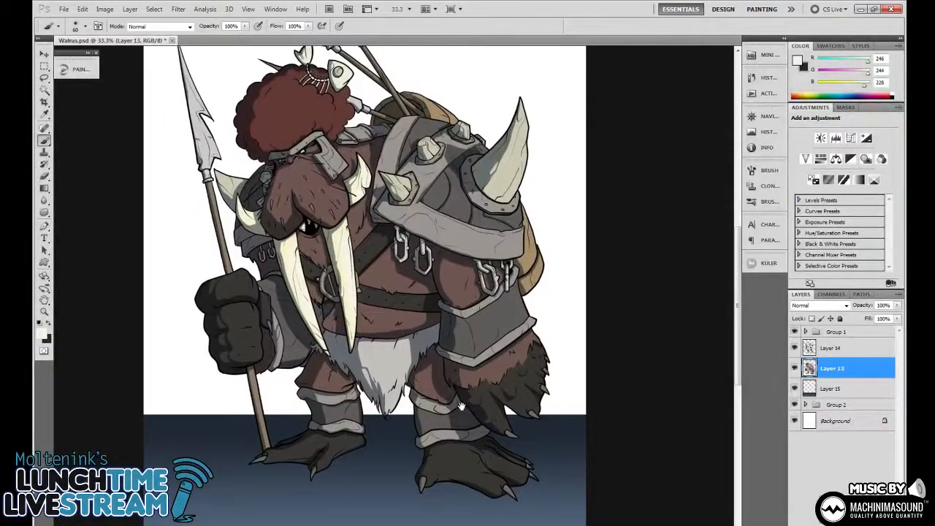
{"action": "left_click_drag", "start_coordinate": [460, 405], "coordinate": [463, 454]}
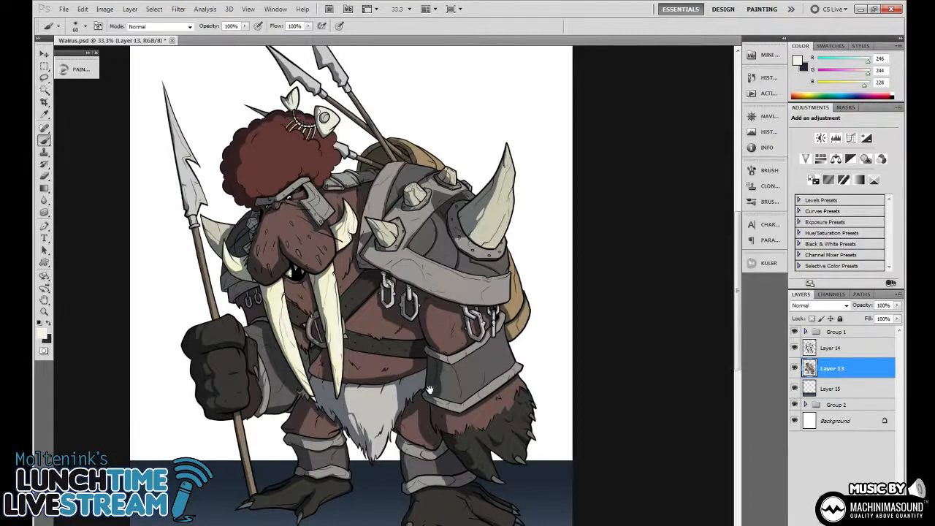
{"action": "left_click_drag", "start_coordinate": [429, 391], "coordinate": [485, 379]}
{"action": "scroll", "coordinate": [380, 282], "scroll_direction": "up", "scroll_amount": 3}
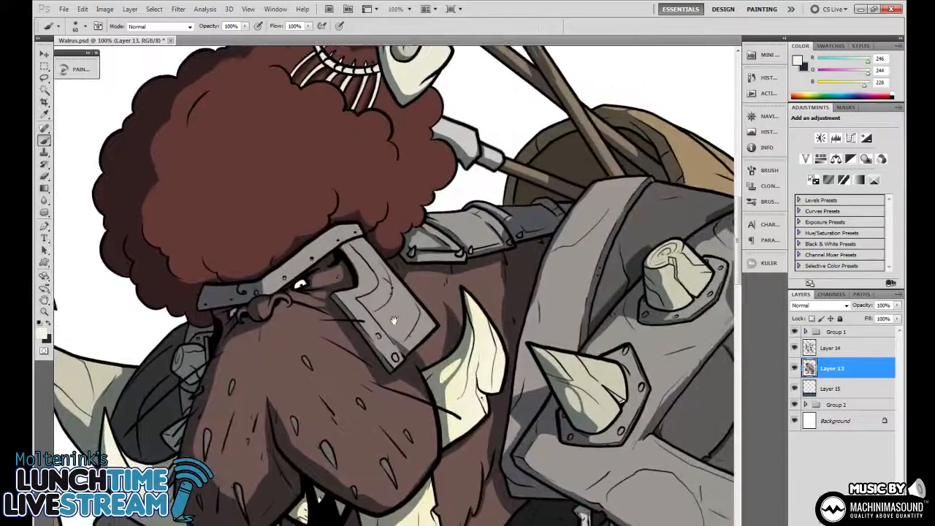
{"action": "left_click", "coordinate": [393, 313], "text": "alt"}
{"action": "left_click", "coordinate": [43, 334]}
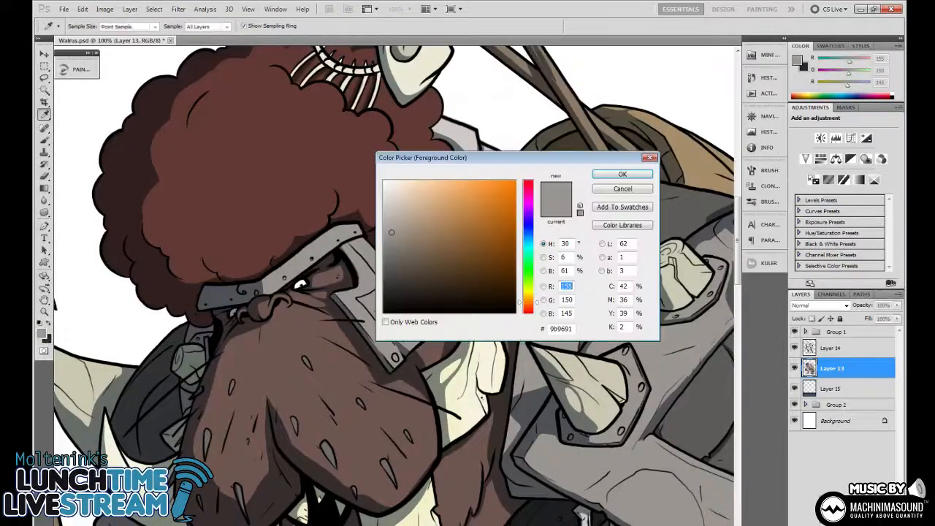
{"action": "left_click", "coordinate": [389, 198]}
{"action": "left_click", "coordinate": [623, 173]}
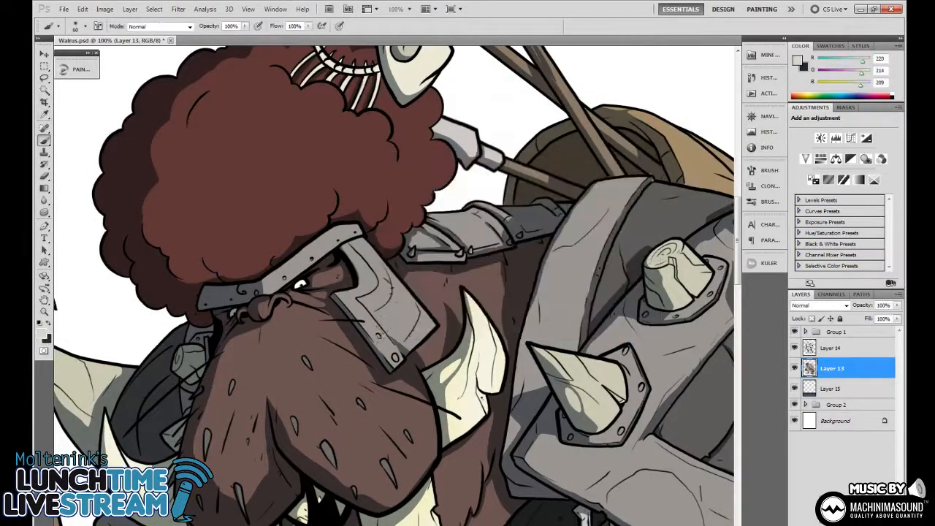
Choose a hard round brush and paint pale highlights on the helmet's brow corner, inner curve and outer cheek-plate edge
{"action": "right_click", "coordinate": [379, 336]}
{"action": "left_click", "coordinate": [473, 403]}
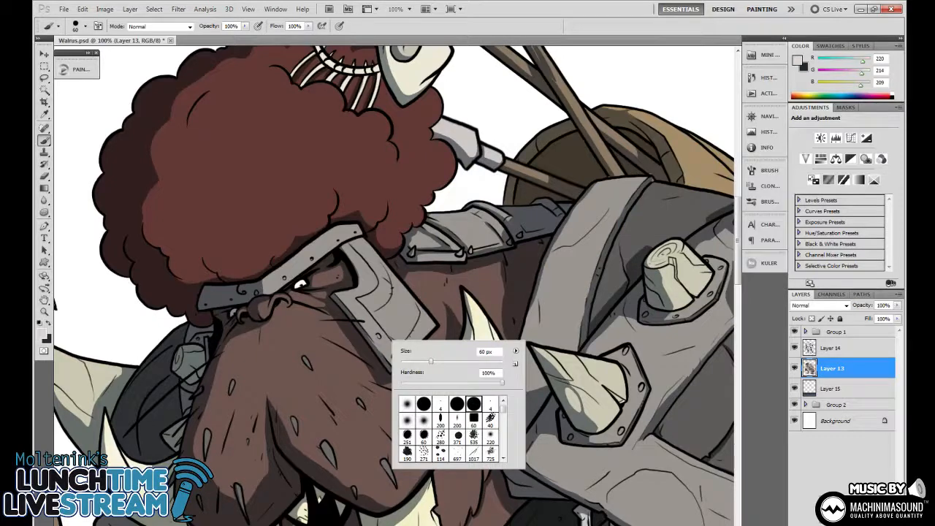
{"action": "key", "text": "Return"}
{"action": "key", "text": "ctrl+plus"}
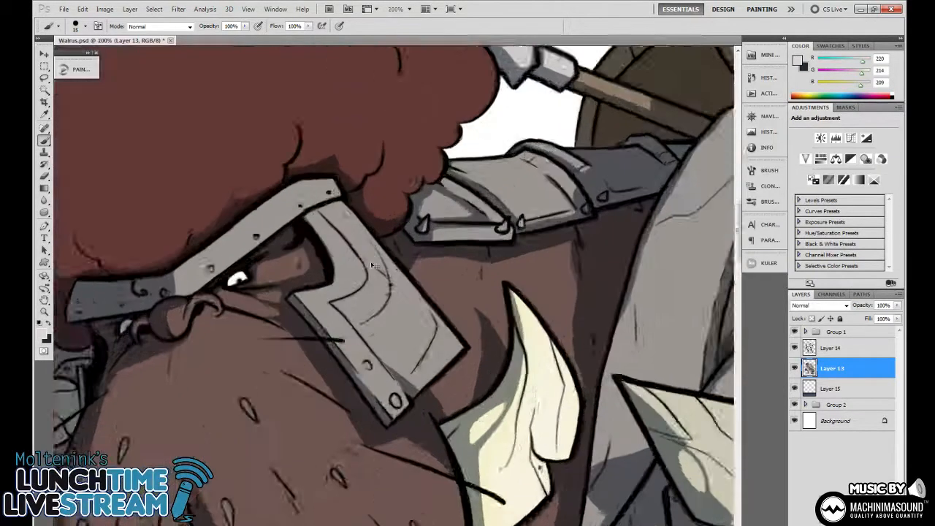
{"action": "left_click_drag", "start_coordinate": [340, 244], "coordinate": [347, 263]}
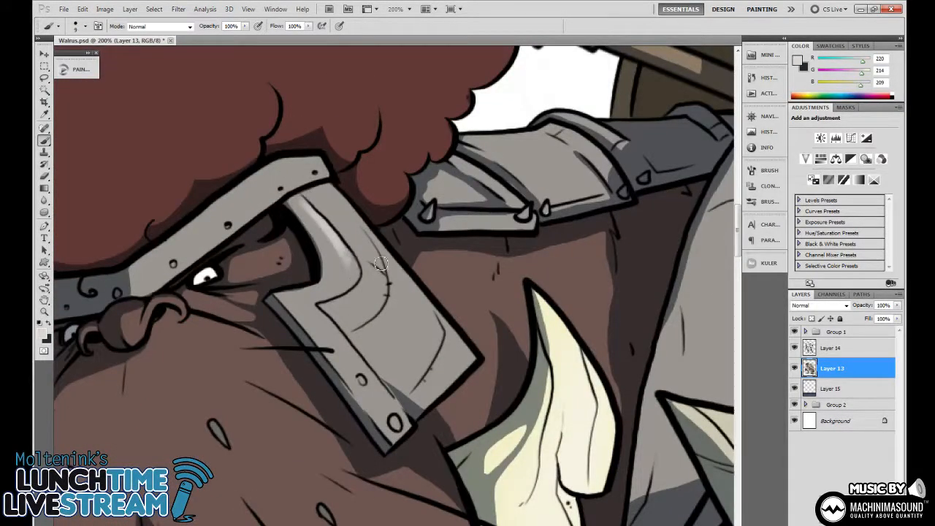
{"action": "key", "text": "bracketright"}
{"action": "left_click_drag", "start_coordinate": [292, 170], "coordinate": [325, 165]}
{"action": "left_click_drag", "start_coordinate": [338, 197], "coordinate": [440, 321]}
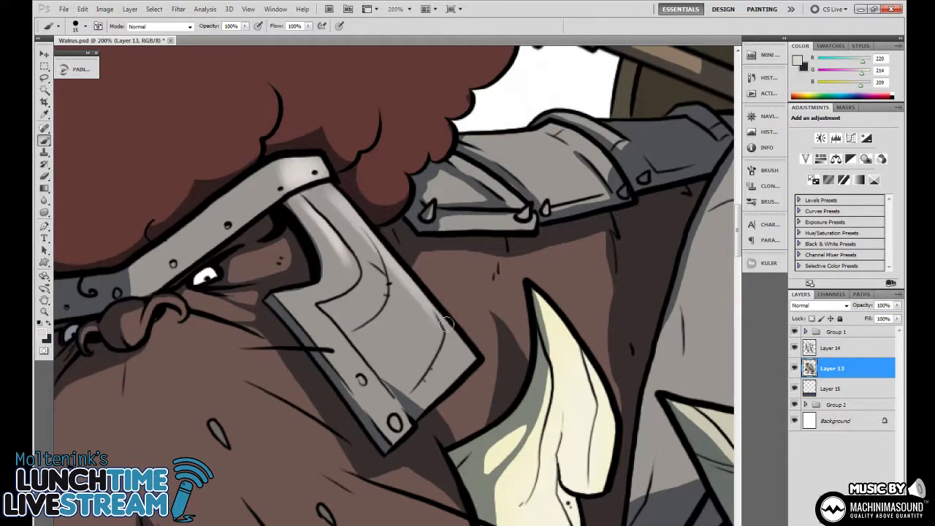
Paint thin pale highlights along the cheek plate's riveted lower strip and the engraved lines on its face
{"action": "key", "text": "ctrl+minus"}
{"action": "key", "text": "ctrl+plus"}
{"action": "key", "text": "bracketleft"}
{"action": "left_click_drag", "start_coordinate": [335, 325], "coordinate": [398, 411]}
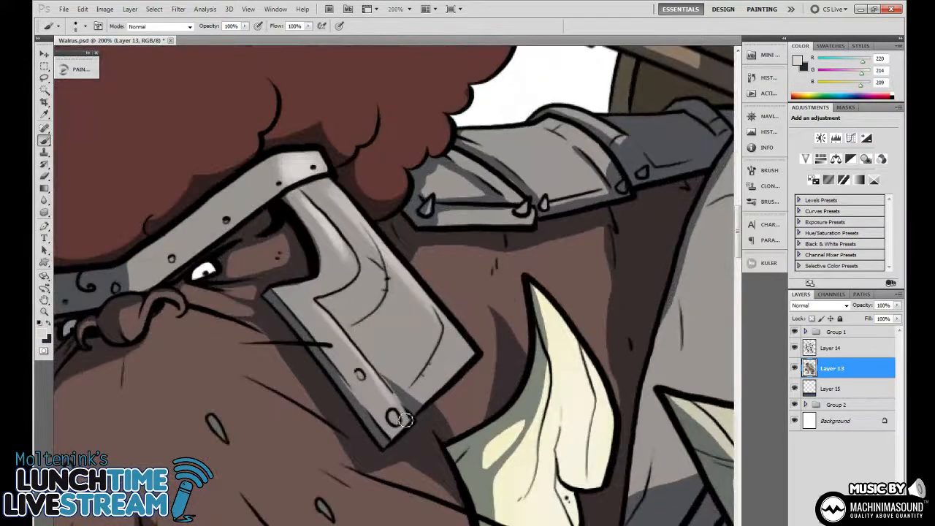
{"action": "left_click_drag", "start_coordinate": [408, 343], "coordinate": [422, 333]}
{"action": "mouse_move", "coordinate": [365, 316]}
{"action": "left_mouse_down"}
{"action": "mouse_move", "coordinate": [392, 294]}
{"action": "mouse_move", "coordinate": [385, 236]}
{"action": "left_mouse_up"}
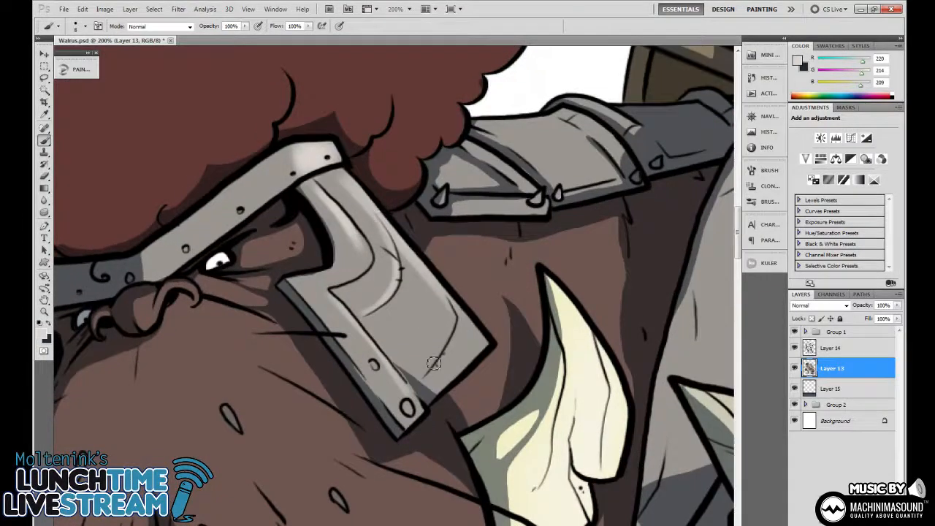
{"action": "mouse_move", "coordinate": [423, 379]}
{"action": "left_mouse_down"}
{"action": "mouse_move", "coordinate": [447, 332]}
{"action": "mouse_move", "coordinate": [447, 286]}
{"action": "left_mouse_up"}
Brush a soft pale highlight onto the segmented armour plate between the hair and the shoulder with a 35 px brush
{"action": "key", "text": "ctrl+minus"}
{"action": "key", "text": "ctrl+minus"}
{"action": "key", "text": "ctrl+plus"}
{"action": "key", "text": "ctrl+plus"}
{"action": "key", "text": "ctrl+plus"}
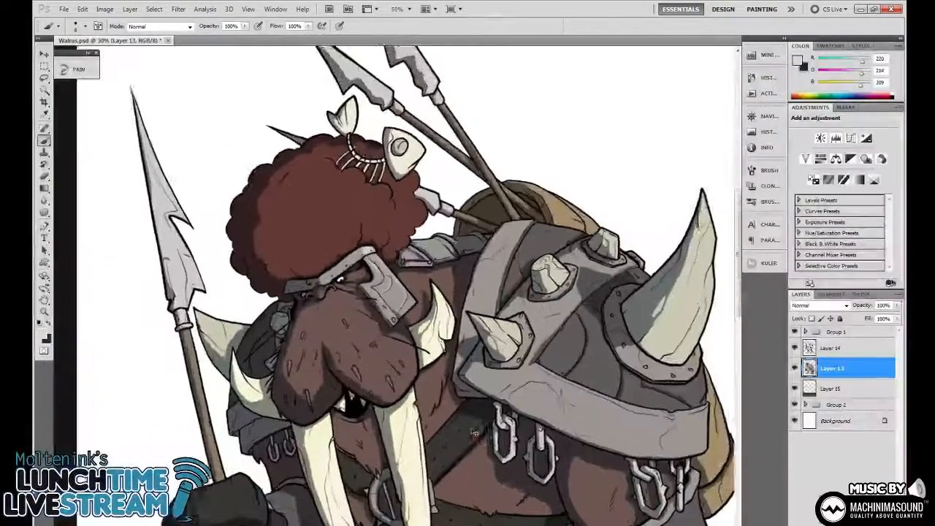
{"action": "left_click_drag", "start_coordinate": [351, 300], "coordinate": [473, 207]}
{"action": "key", "text": "r"}
{"action": "key", "text": "b"}
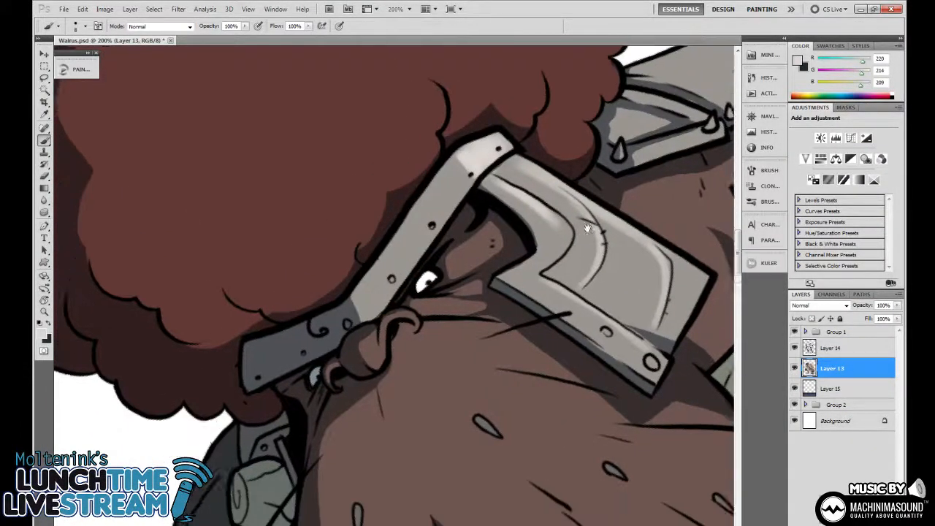
{"action": "scroll", "coordinate": [466, 203], "scroll_direction": "down", "scroll_amount": 1}
{"action": "scroll", "coordinate": [454, 200], "scroll_direction": "right", "scroll_amount": 2}
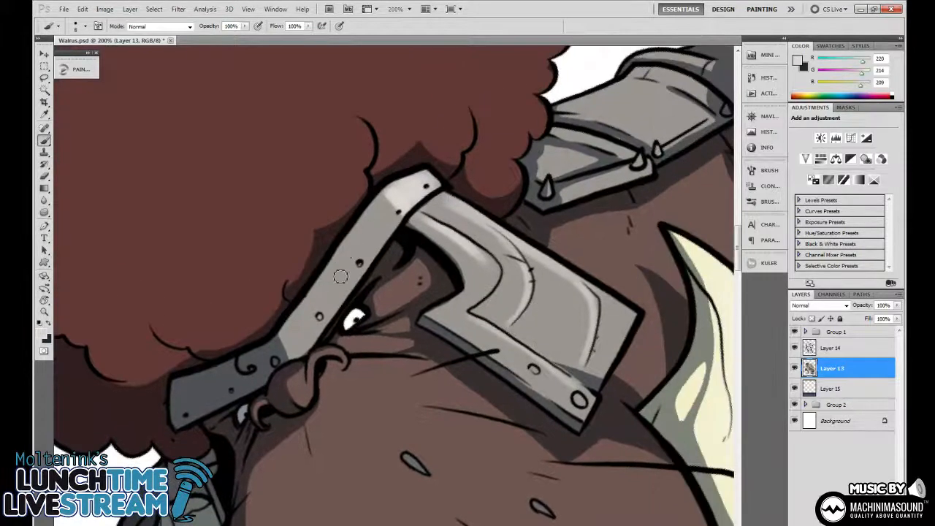
{"action": "mouse_move", "coordinate": [556, 233]}
{"action": "left_mouse_down"}
{"action": "mouse_move", "coordinate": [459, 171]}
{"action": "mouse_move", "coordinate": [478, 226]}
{"action": "mouse_move", "coordinate": [503, 226]}
{"action": "mouse_move", "coordinate": [463, 294]}
{"action": "mouse_move", "coordinate": [472, 258]}
{"action": "mouse_move", "coordinate": [496, 243]}
{"action": "left_mouse_up"}
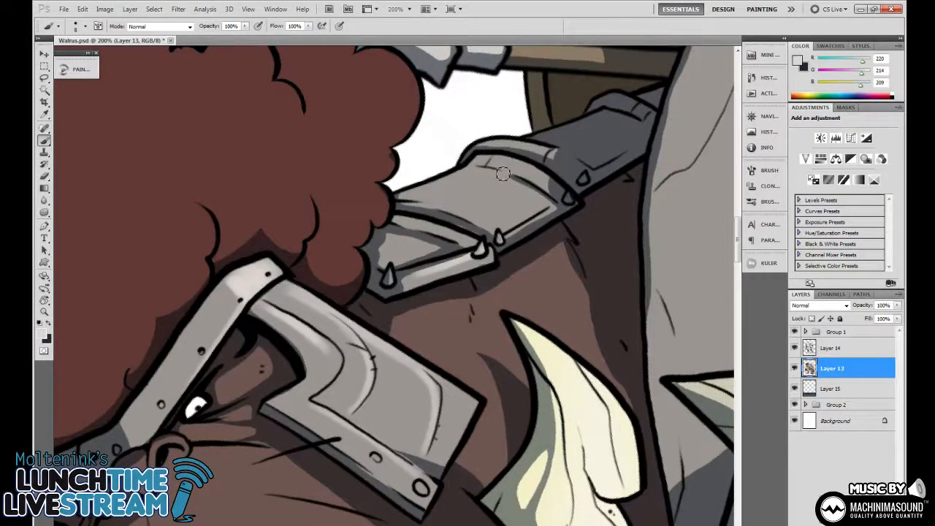
{"action": "left_click_drag", "start_coordinate": [444, 188], "coordinate": [523, 194]}
{"action": "mouse_move", "coordinate": [559, 197]}
{"action": "left_mouse_down"}
{"action": "mouse_move", "coordinate": [509, 237]}
{"action": "mouse_move", "coordinate": [496, 272]}
{"action": "left_mouse_up"}
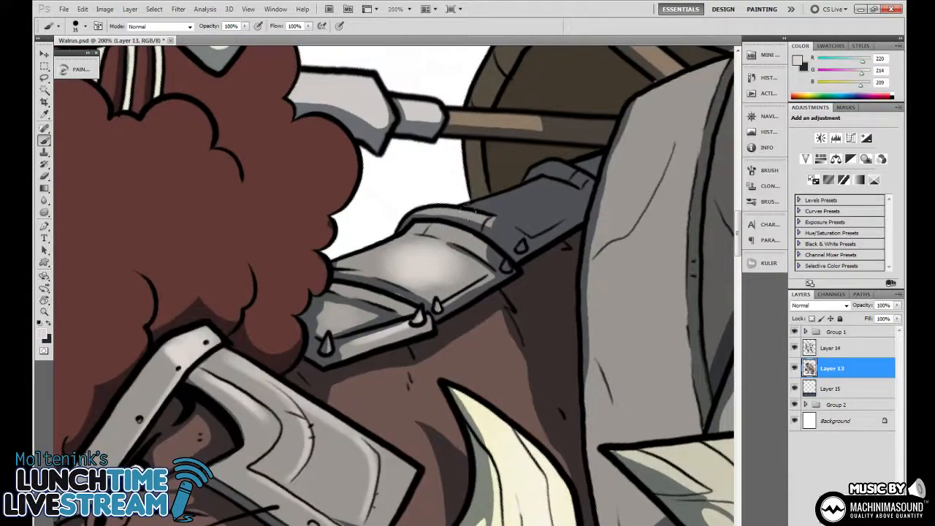
{"action": "mouse_move", "coordinate": [531, 356]}
{"action": "left_mouse_down"}
{"action": "mouse_move", "coordinate": [551, 234]}
{"action": "mouse_move", "coordinate": [518, 219]}
{"action": "left_mouse_up"}
Brush pale highlights down the upright band of the shoulder armour, sampling its painted grey, RGB 203, 197, 192, for blending
{"action": "mouse_move", "coordinate": [602, 262]}
{"action": "left_mouse_down"}
{"action": "mouse_move", "coordinate": [499, 269]}
{"action": "mouse_move", "coordinate": [379, 415]}
{"action": "left_mouse_up"}
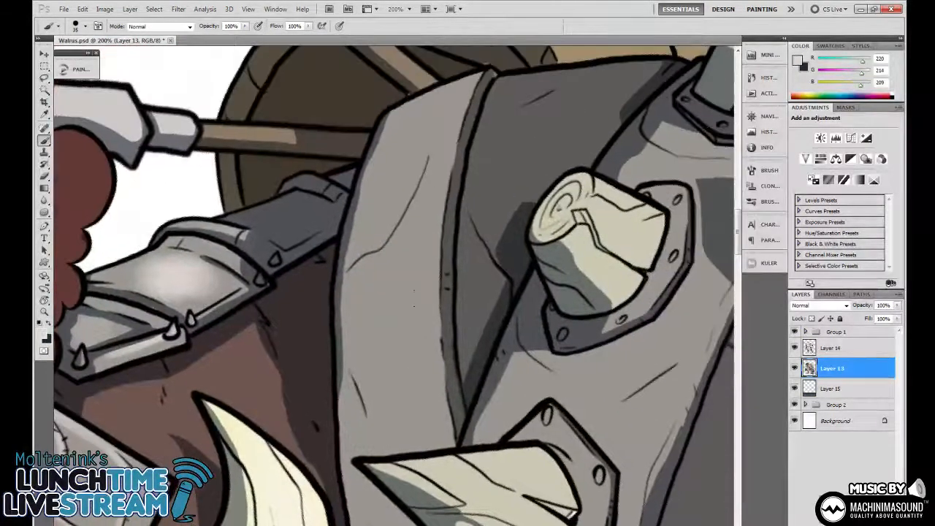
{"action": "left_click_drag", "start_coordinate": [427, 387], "coordinate": [419, 264]}
{"action": "left_click_drag", "start_coordinate": [411, 184], "coordinate": [436, 155]}
{"action": "left_click_drag", "start_coordinate": [413, 320], "coordinate": [444, 146]}
{"action": "left_click", "coordinate": [413, 289], "text": "alt"}
{"action": "mouse_move", "coordinate": [402, 356]}
{"action": "left_mouse_down"}
{"action": "mouse_move", "coordinate": [410, 177]}
{"action": "mouse_move", "coordinate": [401, 169]}
{"action": "mouse_move", "coordinate": [388, 352]}
{"action": "mouse_move", "coordinate": [395, 403]}
{"action": "left_mouse_up"}
{"action": "mouse_move", "coordinate": [395, 338]}
{"action": "left_mouse_down"}
{"action": "mouse_move", "coordinate": [445, 110]}
{"action": "mouse_move", "coordinate": [395, 400]}
{"action": "left_mouse_up"}
{"action": "key", "text": "ctrl+minus"}
{"action": "key", "text": "ctrl+minus"}
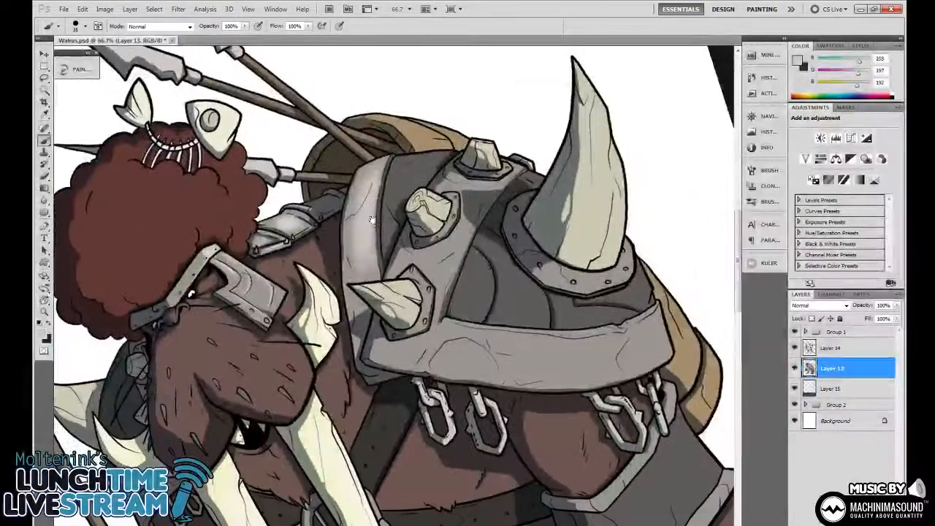
Sample a softer grey, RGB 195, 189, 184, and brush highlights along the wide lower shoulder band with a 125 px brush
{"action": "mouse_move", "coordinate": [355, 258]}
{"action": "left_mouse_down"}
{"action": "mouse_move", "coordinate": [367, 310]}
{"action": "mouse_move", "coordinate": [382, 230]}
{"action": "mouse_move", "coordinate": [386, 248]}
{"action": "mouse_move", "coordinate": [391, 225]}
{"action": "mouse_move", "coordinate": [382, 321]}
{"action": "left_mouse_up"}
{"action": "left_click", "coordinate": [367, 330], "text": "alt"}
{"action": "left_click", "coordinate": [385, 248], "text": "alt"}
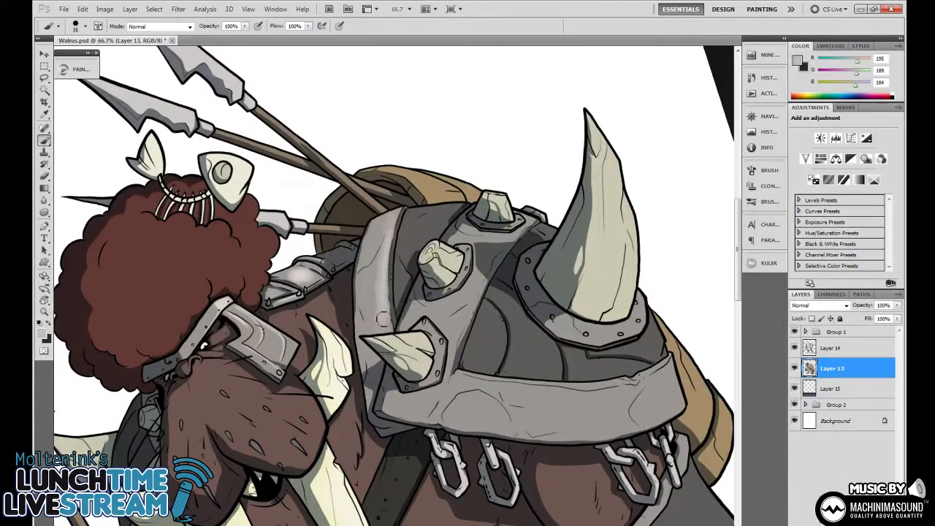
{"action": "mouse_move", "coordinate": [426, 243]}
{"action": "left_mouse_down"}
{"action": "mouse_move", "coordinate": [414, 183]}
{"action": "mouse_move", "coordinate": [441, 281]}
{"action": "mouse_move", "coordinate": [464, 223]}
{"action": "mouse_move", "coordinate": [436, 289]}
{"action": "mouse_move", "coordinate": [433, 254]}
{"action": "mouse_move", "coordinate": [460, 222]}
{"action": "mouse_move", "coordinate": [437, 261]}
{"action": "mouse_move", "coordinate": [432, 254]}
{"action": "mouse_move", "coordinate": [478, 177]}
{"action": "mouse_move", "coordinate": [613, 219]}
{"action": "mouse_move", "coordinate": [449, 271]}
{"action": "mouse_move", "coordinate": [436, 294]}
{"action": "left_mouse_up"}
{"action": "key", "text": "r"}
{"action": "key", "text": "ctrl+minus"}
{"action": "key", "text": "r"}
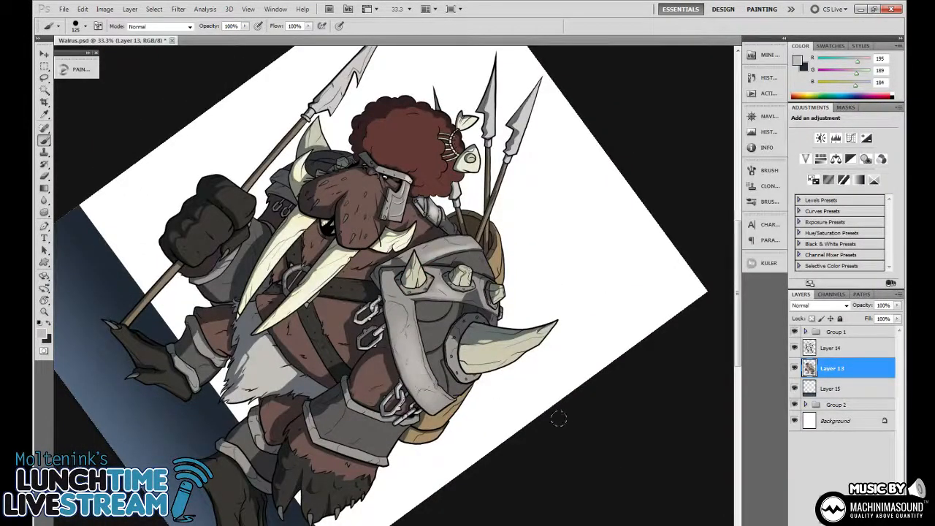
{"action": "key", "text": "r"}
{"action": "left_click_drag", "start_coordinate": [558, 418], "coordinate": [572, 271]}
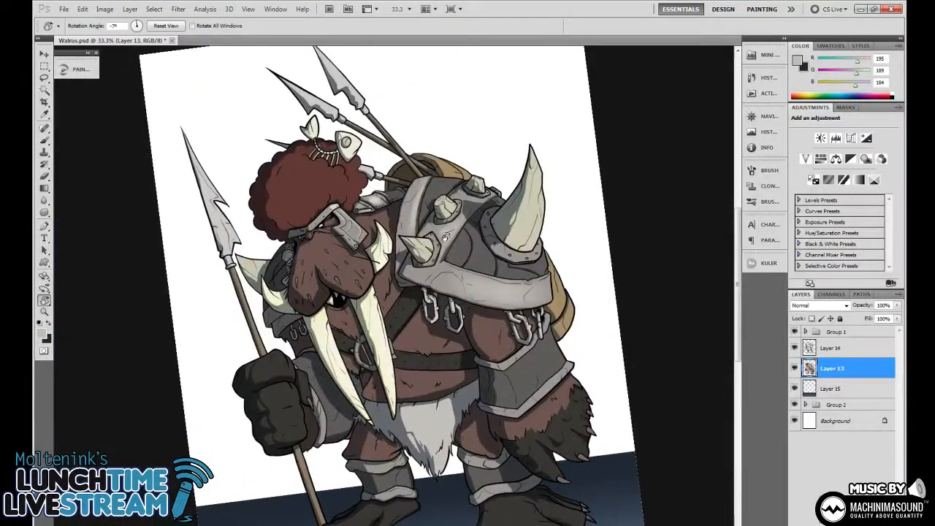
Select the forearm guard's light trims by colour, brush pale highlights onto them with a 70 px brush, and deselect
{"action": "key", "text": "b"}
{"action": "key", "text": "bracketleft"}
{"action": "key", "text": "bracketleft"}
{"action": "key", "text": "bracketleft"}
{"action": "key", "text": "bracketleft"}
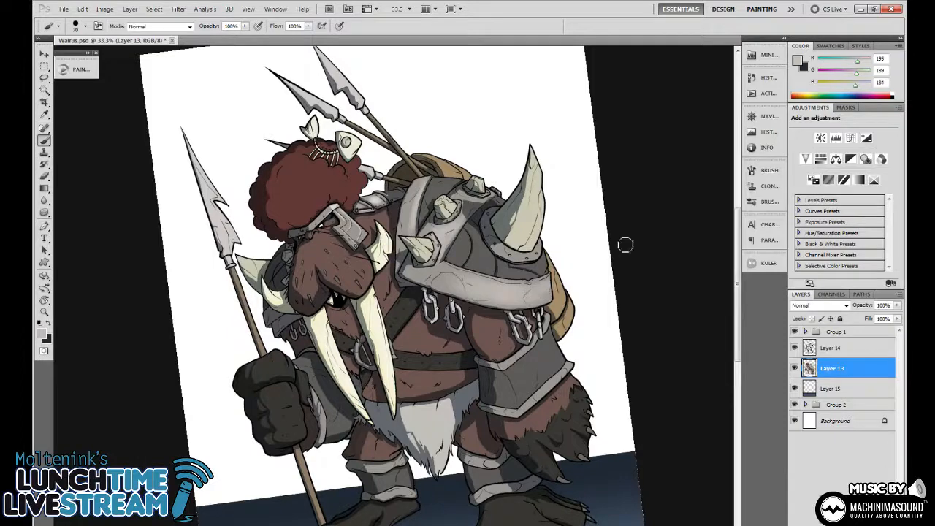
{"action": "key", "text": "r"}
{"action": "left_click_drag", "start_coordinate": [611, 317], "coordinate": [574, 390]}
{"action": "key", "text": "ctrl+plus"}
{"action": "scroll", "coordinate": [383, 236], "scroll_direction": "right", "scroll_amount": 3}
{"action": "key", "text": "w"}
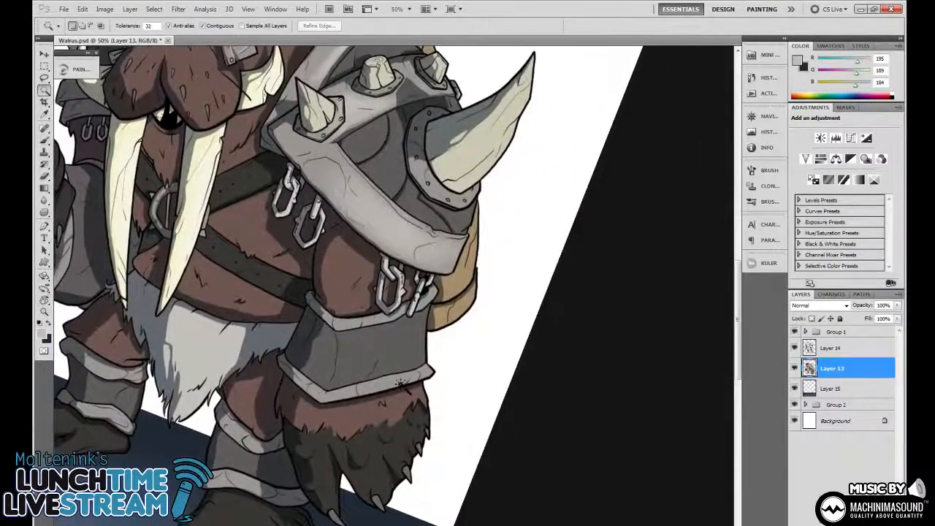
{"action": "left_click", "coordinate": [409, 376]}
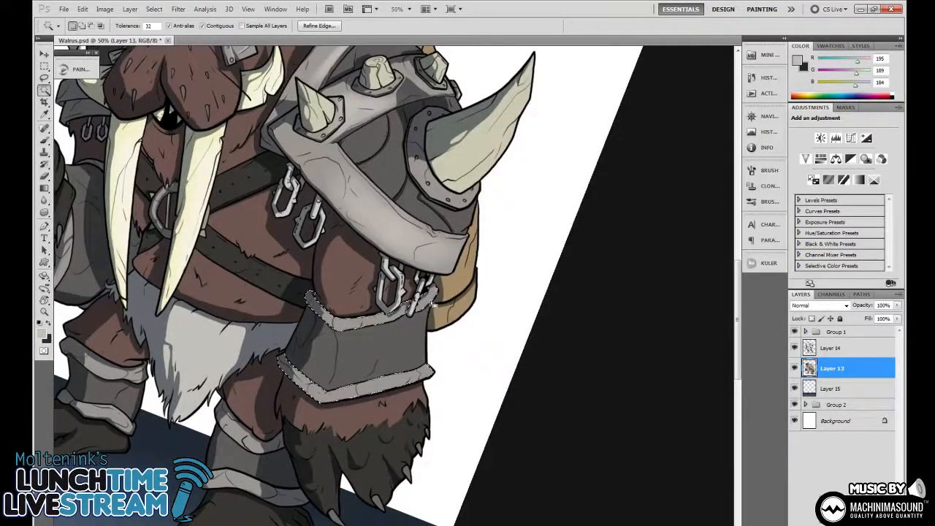
{"action": "key", "text": "b"}
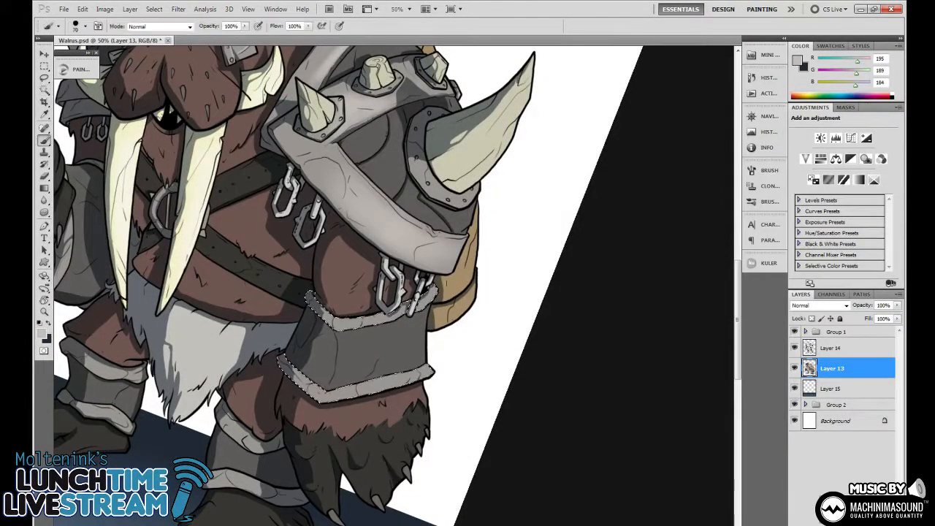
{"action": "mouse_move", "coordinate": [380, 389]}
{"action": "left_mouse_down"}
{"action": "mouse_move", "coordinate": [432, 366]}
{"action": "mouse_move", "coordinate": [567, 359]}
{"action": "mouse_move", "coordinate": [484, 324]}
{"action": "mouse_move", "coordinate": [574, 299]}
{"action": "left_mouse_up"}
{"action": "key", "text": "r"}
{"action": "scroll", "coordinate": [575, 300], "scroll_direction": "up", "scroll_amount": 5}
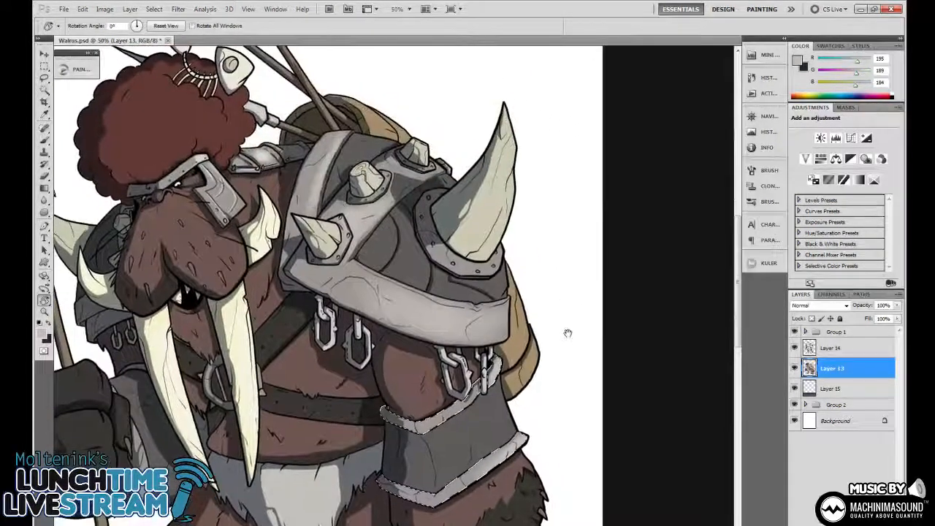
{"action": "key", "text": "ctrl+d"}
Inspect the shoulder band and forearm guard up close, and check the highlights against the whole walrus
{"action": "key", "text": "ctrl+plus"}
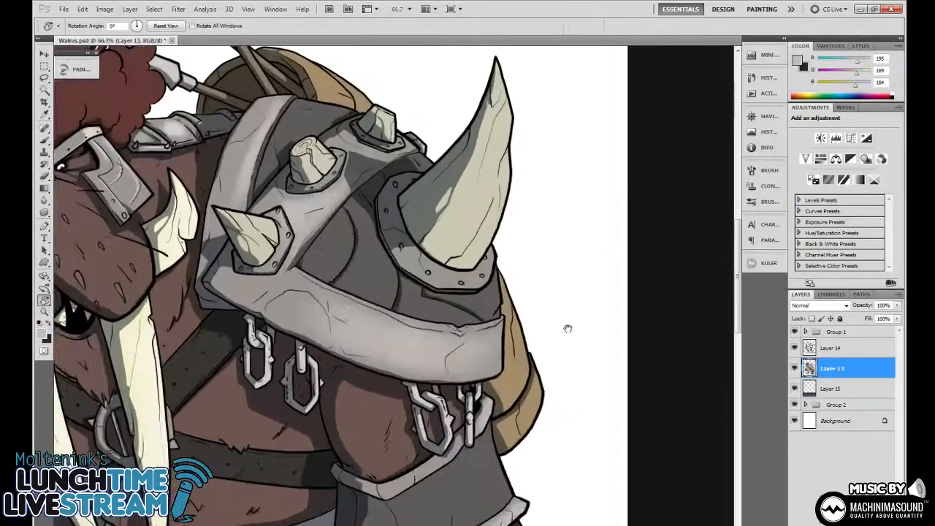
{"action": "key", "text": "ctrl+plus"}
{"action": "mouse_move", "coordinate": [567, 327]}
{"action": "left_mouse_down"}
{"action": "mouse_move", "coordinate": [564, 264]}
{"action": "mouse_move", "coordinate": [500, 245]}
{"action": "mouse_move", "coordinate": [409, 307]}
{"action": "mouse_move", "coordinate": [424, 327]}
{"action": "left_mouse_up"}
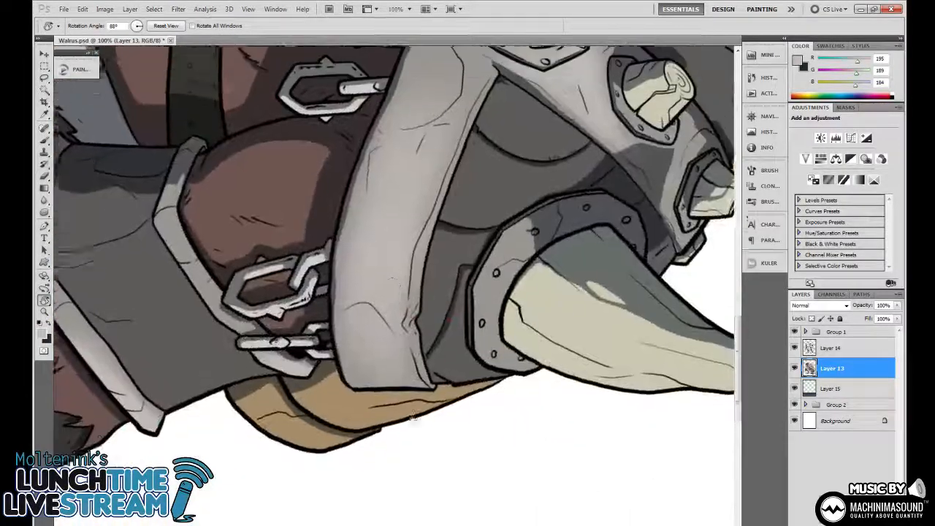
{"action": "key", "text": "b"}
{"action": "key", "text": "ctrl+minus"}
{"action": "key", "text": "ctrl+minus"}
{"action": "key", "text": "ctrl+minus"}
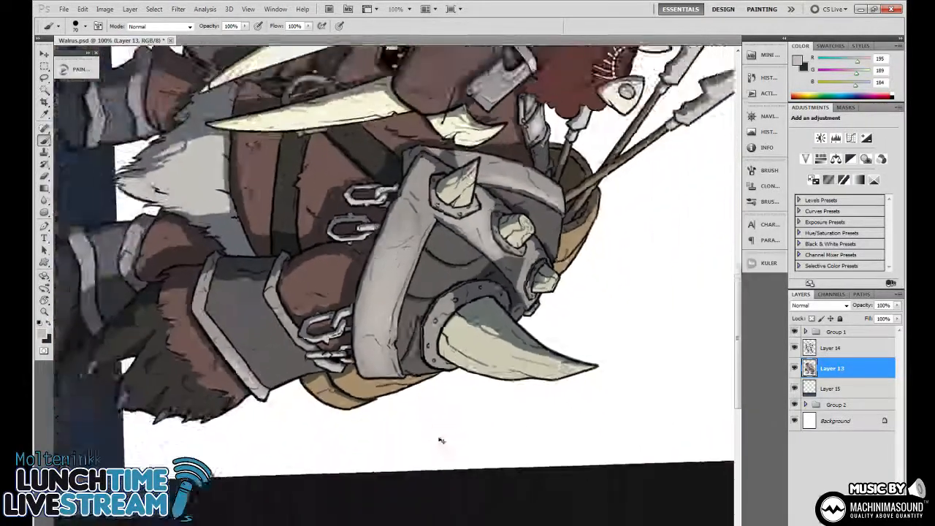
{"action": "key", "text": "r"}
{"action": "mouse_move", "coordinate": [571, 398]}
{"action": "left_mouse_down"}
{"action": "mouse_move", "coordinate": [562, 158]}
{"action": "mouse_move", "coordinate": [515, 141]}
{"action": "left_mouse_up"}
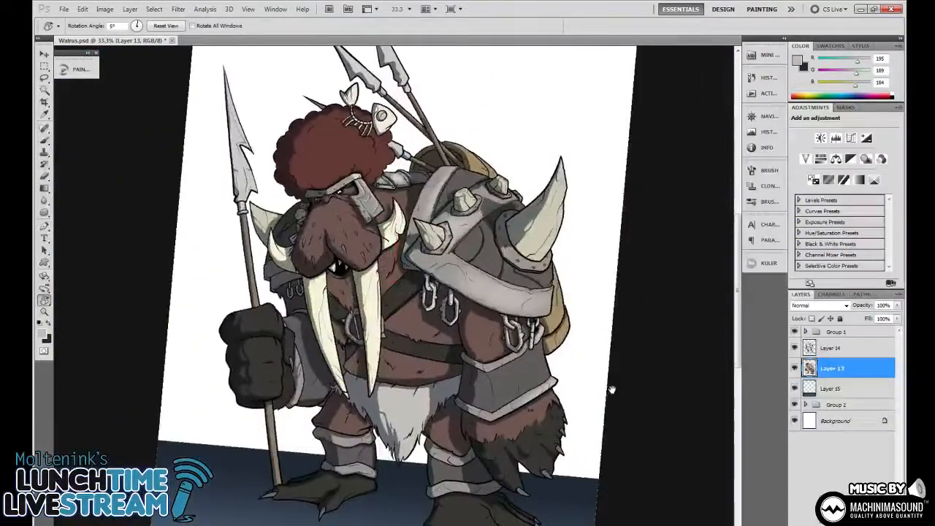
{"action": "left_click_drag", "start_coordinate": [611, 389], "coordinate": [605, 332]}
{"action": "left_click_drag", "start_coordinate": [597, 290], "coordinate": [422, 128]}
Select the light faces of the spearheads by colour and sample white, RGB 255, 255, 255, for the brush
{"action": "key", "text": "w"}
{"action": "left_click", "coordinate": [422, 129]}
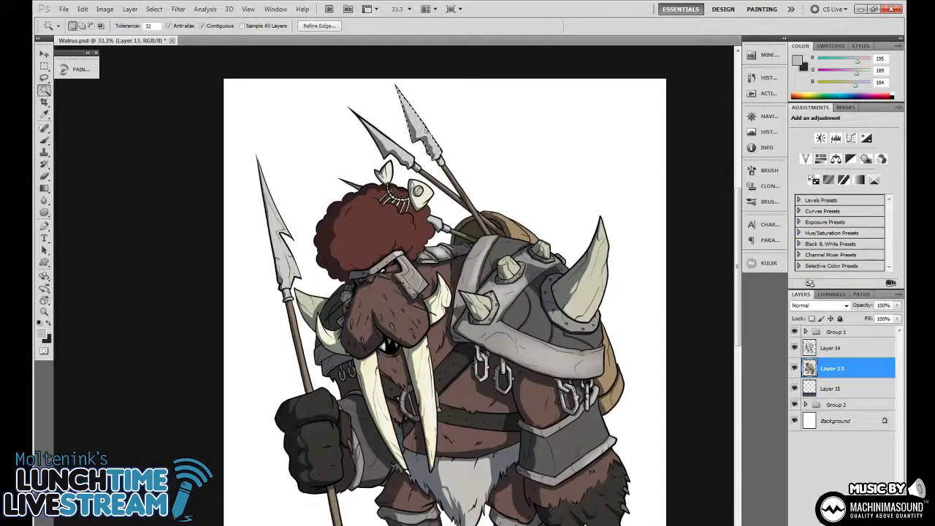
{"action": "left_click", "coordinate": [290, 238], "text": "shift"}
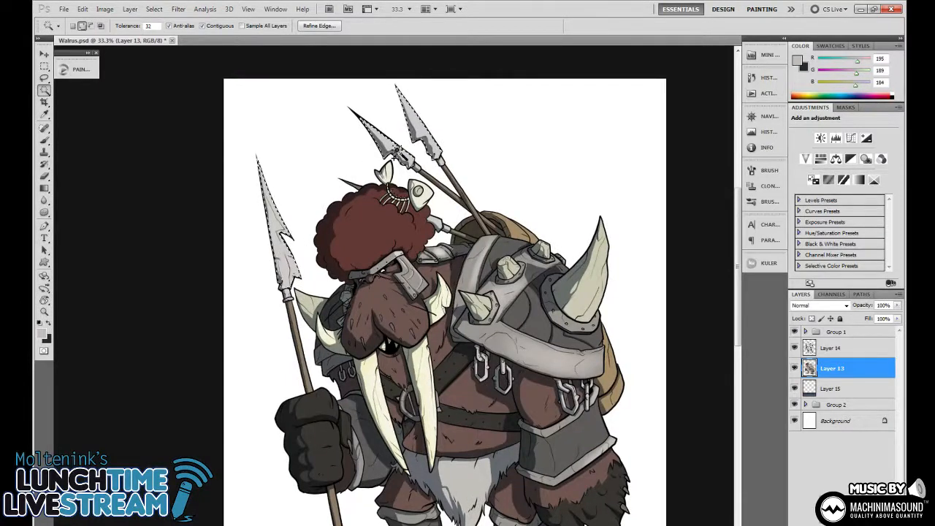
{"action": "key", "text": "b"}
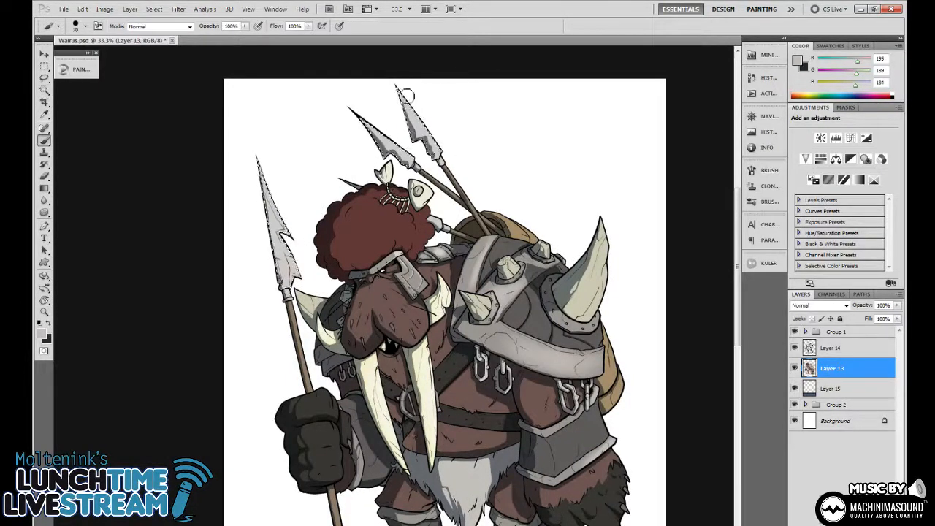
{"action": "left_click", "coordinate": [458, 126], "text": "alt"}
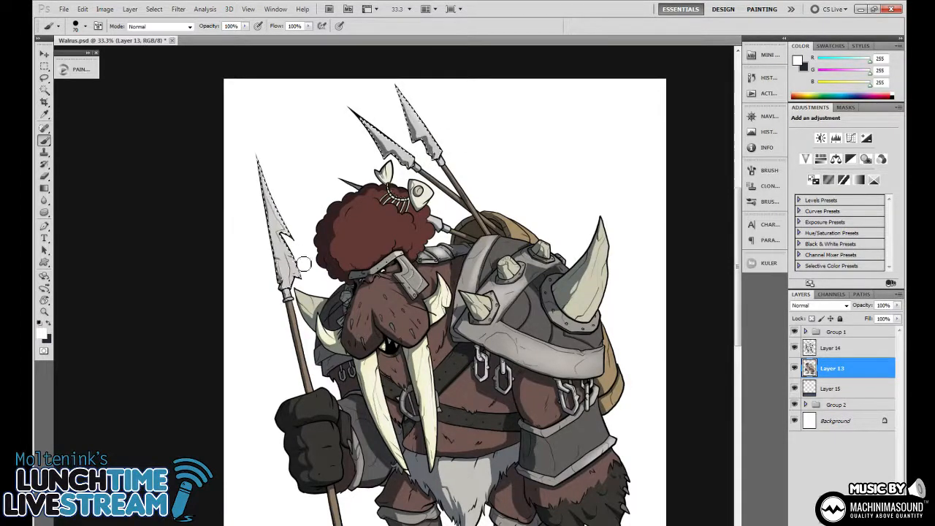
Brush a thin white edge highlight along the wide lower shoulder band, from its outer corner up to the notch
{"action": "left_click_drag", "start_coordinate": [642, 313], "coordinate": [472, 234]}
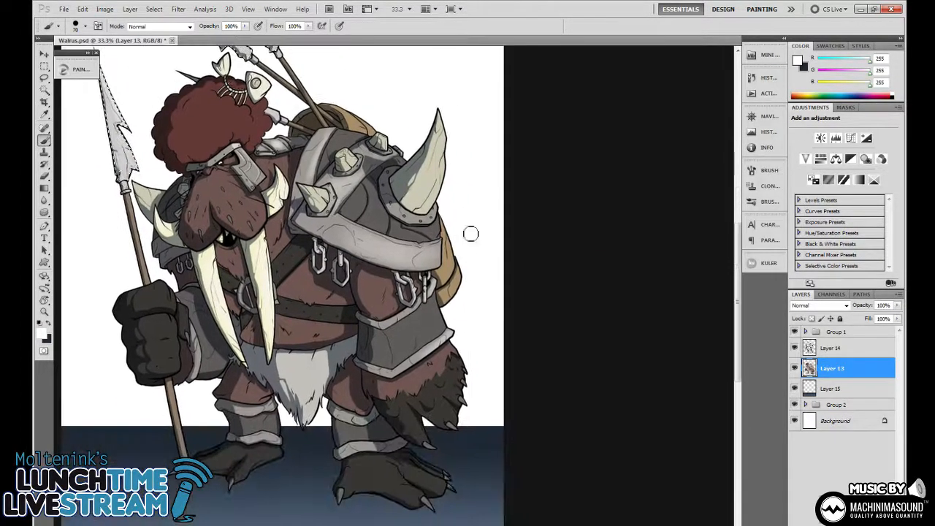
{"action": "key", "text": "ctrl+plus"}
{"action": "key", "text": "ctrl+plus"}
{"action": "mouse_move", "coordinate": [526, 320]}
{"action": "left_mouse_down"}
{"action": "mouse_move", "coordinate": [565, 345]}
{"action": "mouse_move", "coordinate": [405, 376]}
{"action": "left_mouse_up"}
{"action": "right_click", "coordinate": [504, 276]}
{"action": "key", "text": "Escape"}
{"action": "key", "text": "r"}
{"action": "key", "text": "b"}
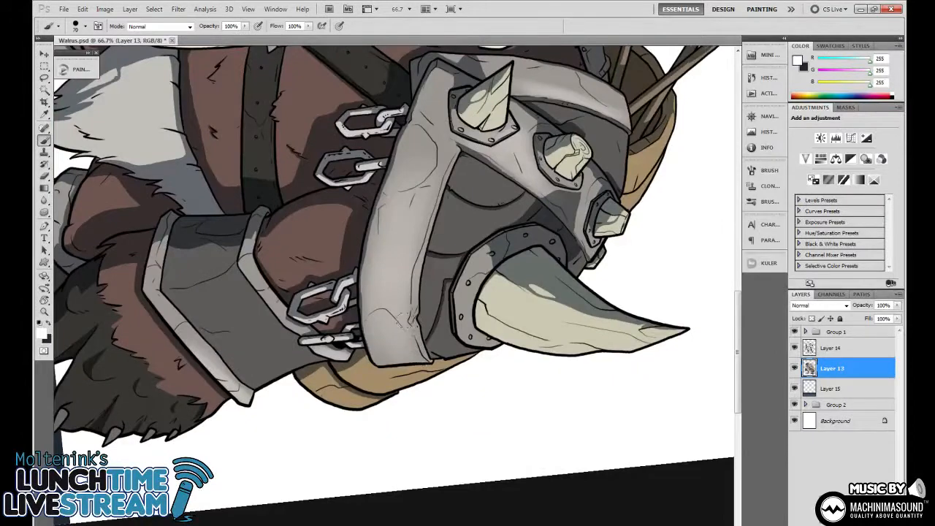
{"action": "key", "text": "ctrl+plus"}
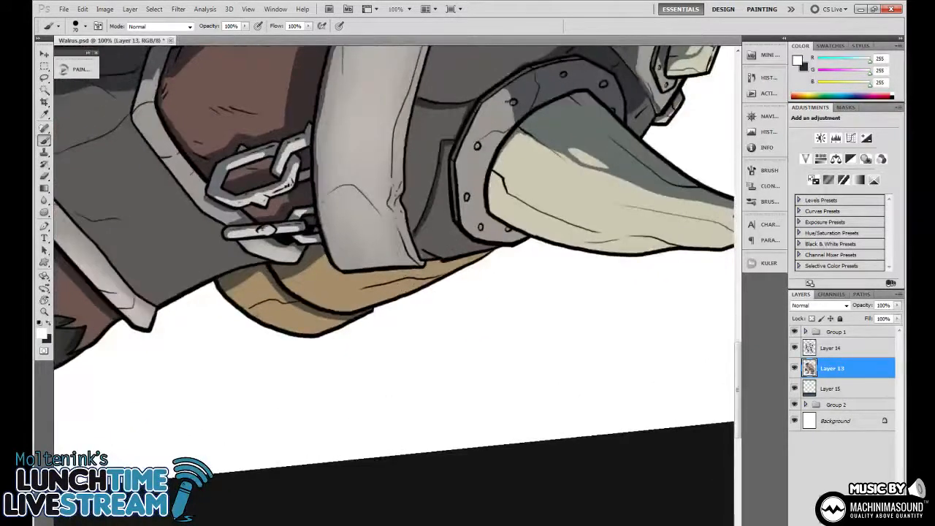
{"action": "left_click_drag", "start_coordinate": [393, 222], "coordinate": [386, 203]}
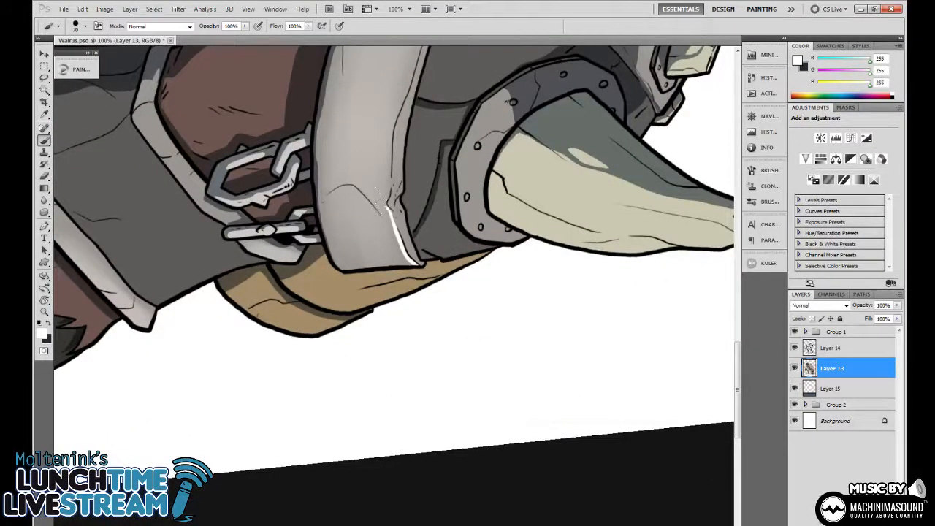
{"action": "scroll", "coordinate": [387, 275], "scroll_direction": "up", "scroll_amount": 2}
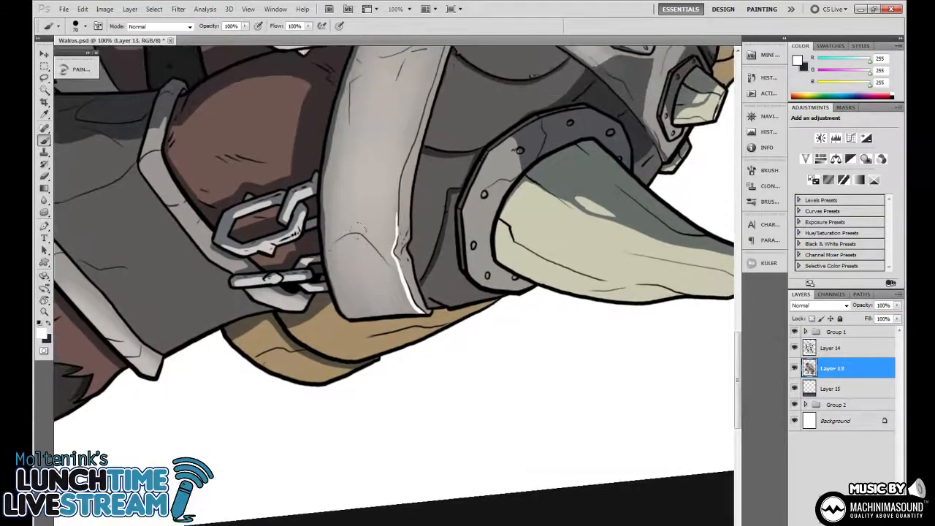
Paint white glints along the crack and around the notch near the outer end of the lower shoulder band
{"action": "left_click_drag", "start_coordinate": [363, 229], "coordinate": [389, 265]}
{"action": "scroll", "coordinate": [378, 270], "scroll_direction": "up", "scroll_amount": 3}
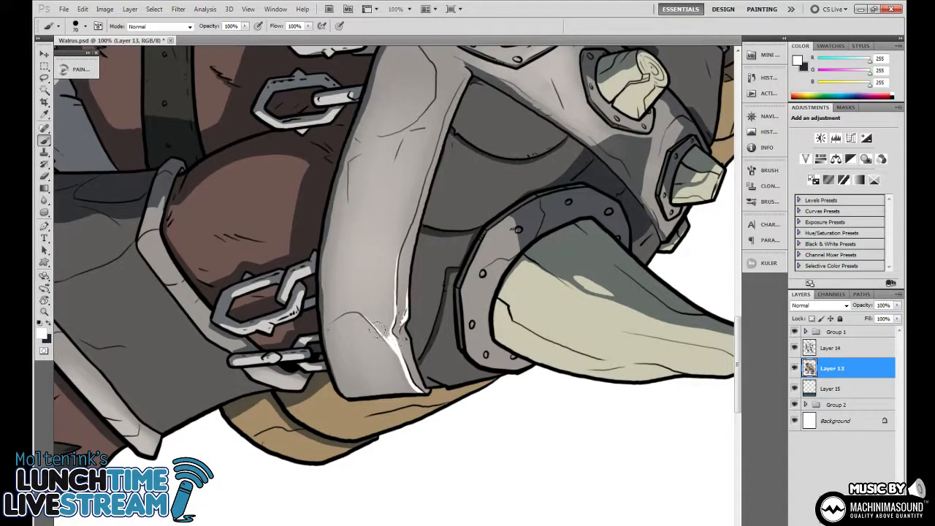
{"action": "left_click_drag", "start_coordinate": [386, 287], "coordinate": [399, 262]}
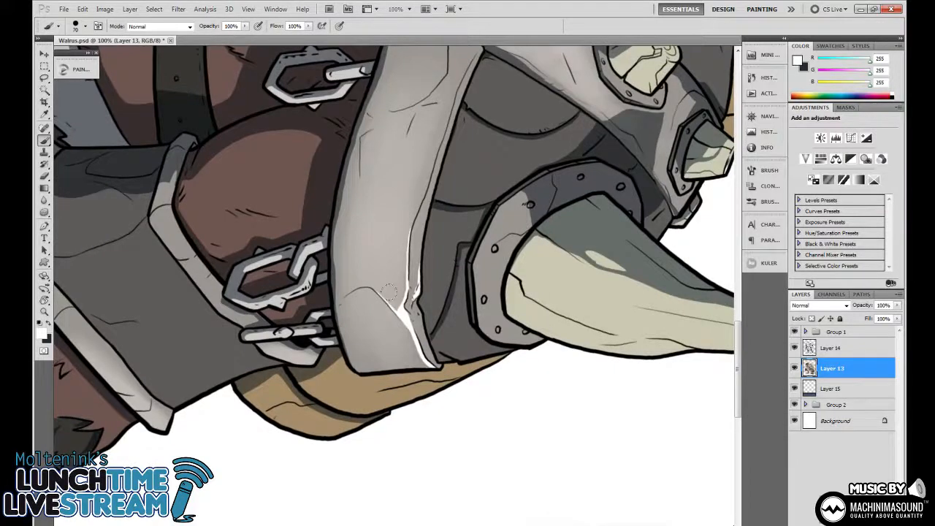
{"action": "mouse_move", "coordinate": [439, 270]}
{"action": "left_mouse_down"}
{"action": "mouse_move", "coordinate": [434, 315]}
{"action": "mouse_move", "coordinate": [425, 256]}
{"action": "left_mouse_up"}
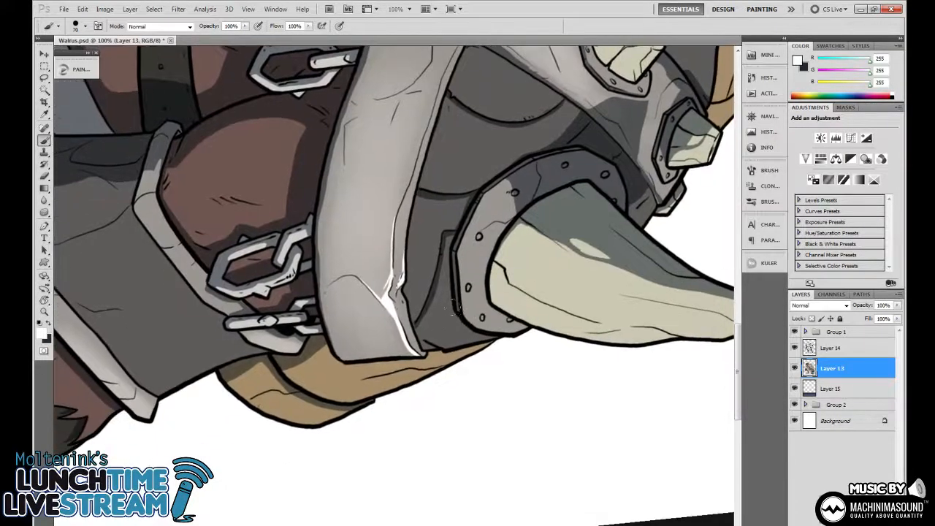
{"action": "key", "text": "r"}
{"action": "mouse_move", "coordinate": [505, 346]}
{"action": "left_mouse_down"}
{"action": "mouse_move", "coordinate": [503, 180]}
{"action": "mouse_move", "coordinate": [488, 168]}
{"action": "left_mouse_up"}
{"action": "mouse_move", "coordinate": [436, 279]}
{"action": "left_mouse_down"}
{"action": "mouse_move", "coordinate": [458, 284]}
{"action": "mouse_move", "coordinate": [456, 316]}
{"action": "mouse_move", "coordinate": [486, 230]}
{"action": "mouse_move", "coordinate": [519, 229]}
{"action": "left_mouse_up"}
{"action": "key", "text": "h"}
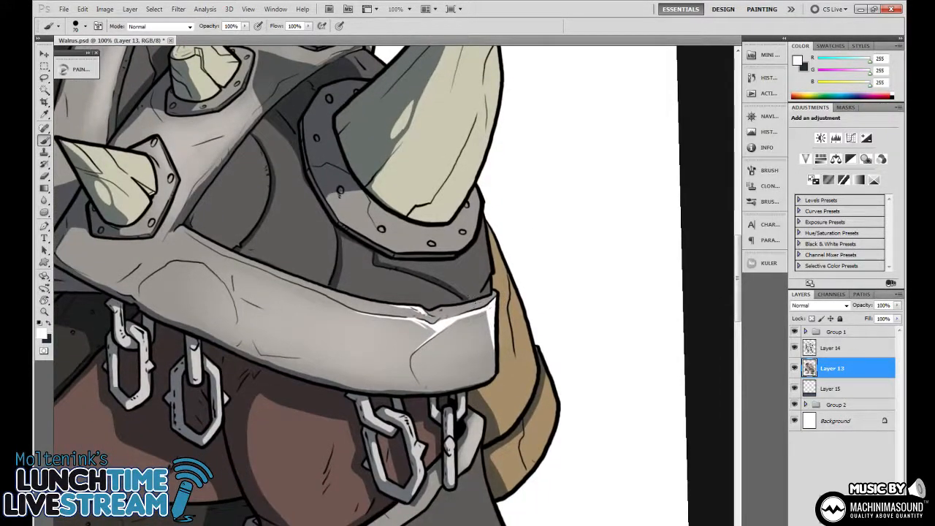
Paint white edge highlights on the outer end of the shoulder armour's front band and on the riveted plate around the large horn
{"action": "left_click_drag", "start_coordinate": [478, 314], "coordinate": [491, 364]}
{"action": "left_click_drag", "start_coordinate": [481, 313], "coordinate": [475, 311]}
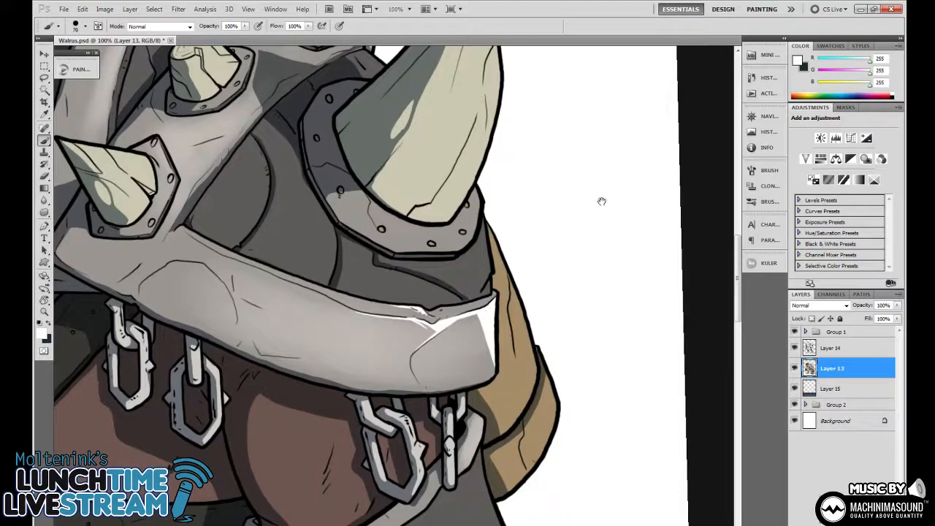
{"action": "left_click_drag", "start_coordinate": [535, 220], "coordinate": [540, 266]}
{"action": "mouse_move", "coordinate": [466, 266]}
{"action": "left_mouse_down"}
{"action": "mouse_move", "coordinate": [463, 295]}
{"action": "mouse_move", "coordinate": [466, 260]}
{"action": "mouse_move", "coordinate": [475, 282]}
{"action": "mouse_move", "coordinate": [442, 272]}
{"action": "left_mouse_up"}
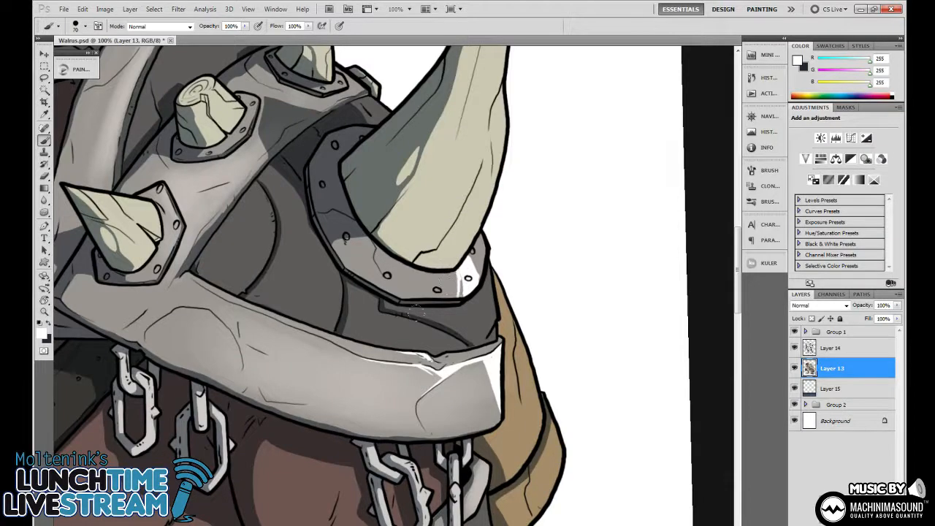
{"action": "left_click_drag", "start_coordinate": [549, 263], "coordinate": [520, 246]}
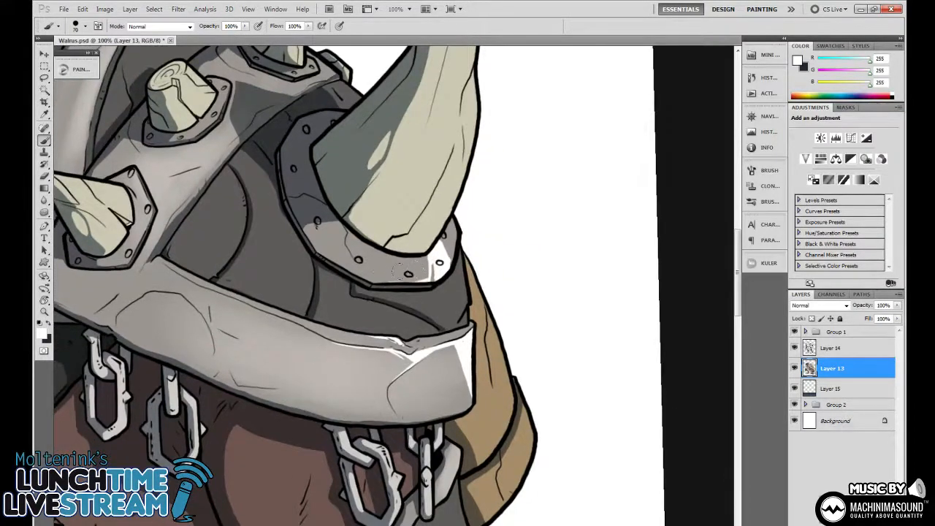
{"action": "key", "text": "h"}
{"action": "left_click_drag", "start_coordinate": [436, 278], "coordinate": [325, 288]}
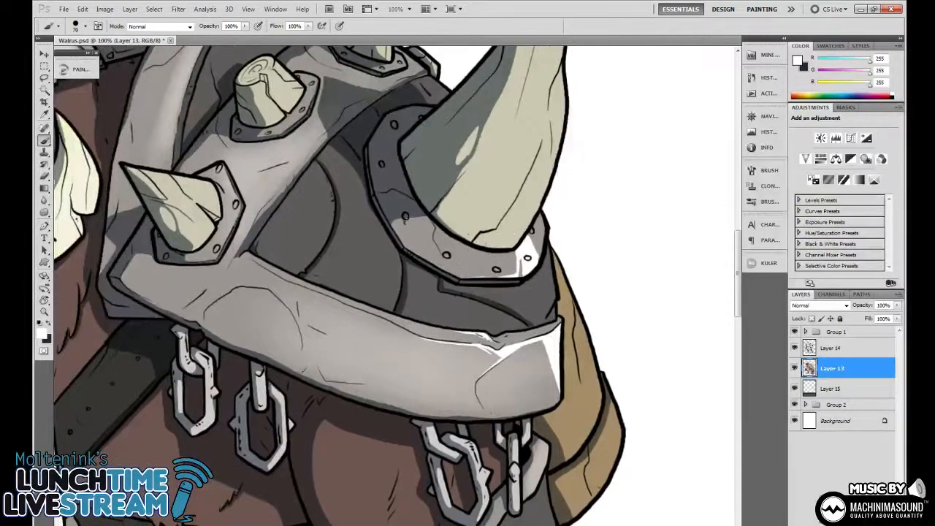
{"action": "left_click_drag", "start_coordinate": [539, 282], "coordinate": [555, 264]}
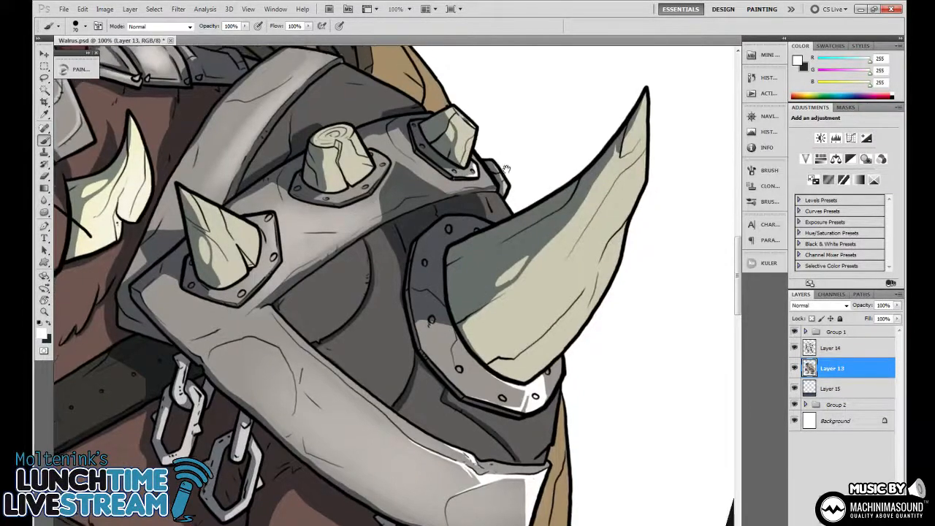
Paint thin white highlights along the edge of the spiked strap and on the riveted plate of its lowest spike
{"action": "left_click_drag", "start_coordinate": [510, 160], "coordinate": [413, 100]}
{"action": "key", "text": "r"}
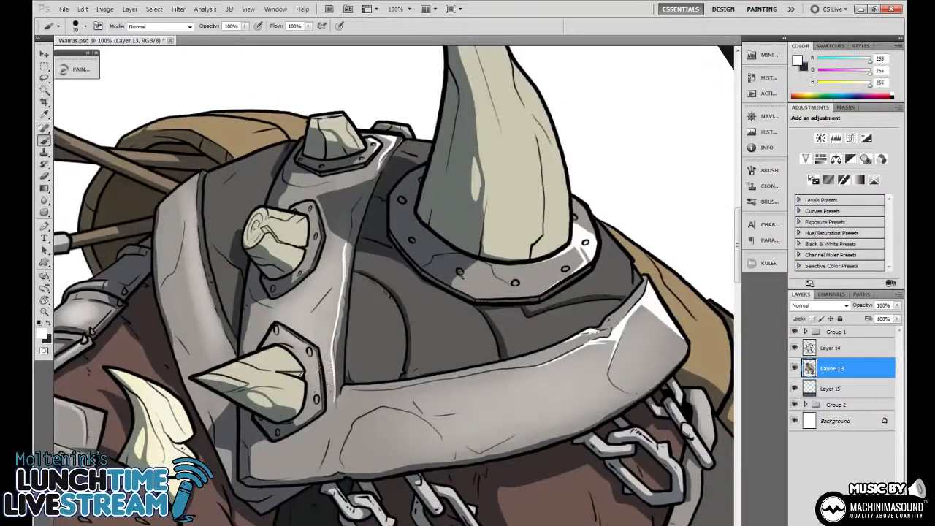
{"action": "left_click_drag", "start_coordinate": [459, 271], "coordinate": [469, 229]}
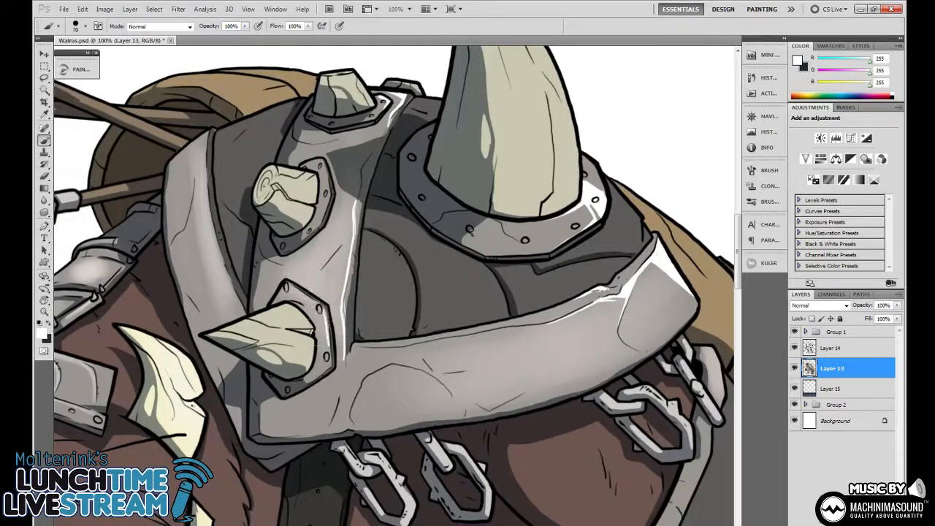
{"action": "left_click_drag", "start_coordinate": [330, 366], "coordinate": [312, 296]}
{"action": "left_click_drag", "start_coordinate": [463, 302], "coordinate": [487, 344]}
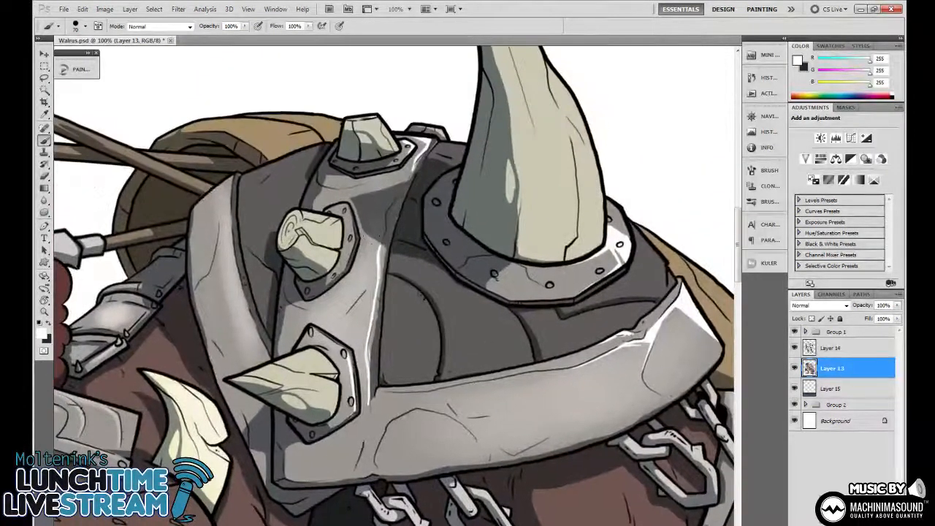
Touch up the strap's highlight with sampled grey, and extend the lowest spike plate's edge highlight in sampled near-white
{"action": "left_click", "coordinate": [383, 253], "text": "alt"}
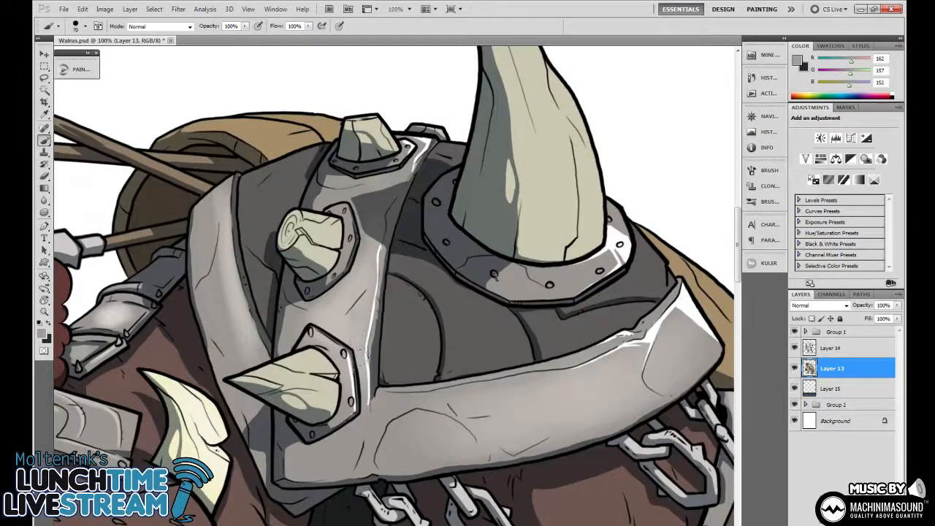
{"action": "left_click", "coordinate": [380, 252], "text": "alt"}
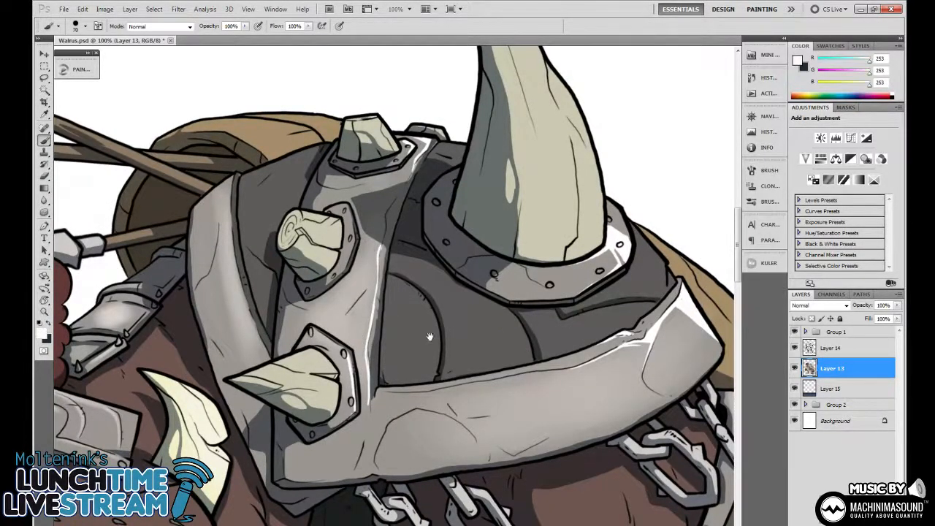
{"action": "left_click_drag", "start_coordinate": [429, 336], "coordinate": [444, 295]}
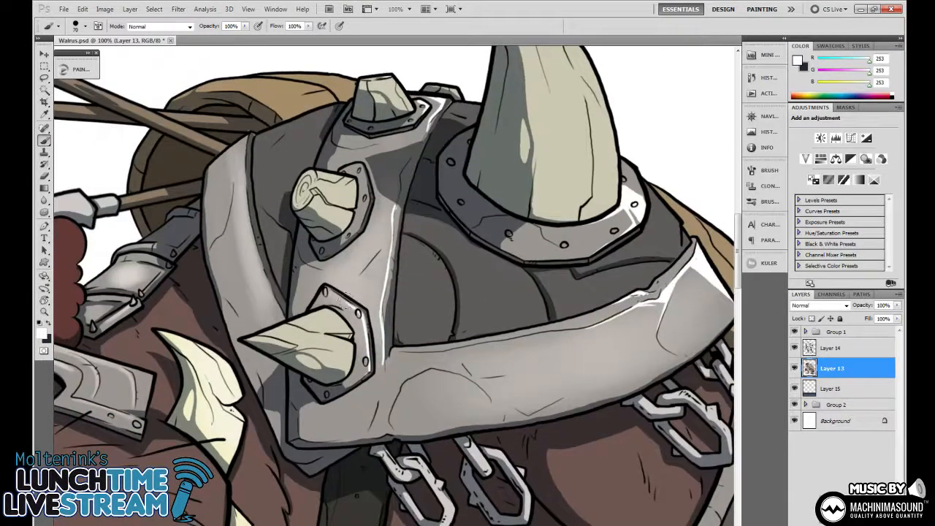
{"action": "key", "text": "r"}
{"action": "left_click_drag", "start_coordinate": [349, 301], "coordinate": [393, 335]}
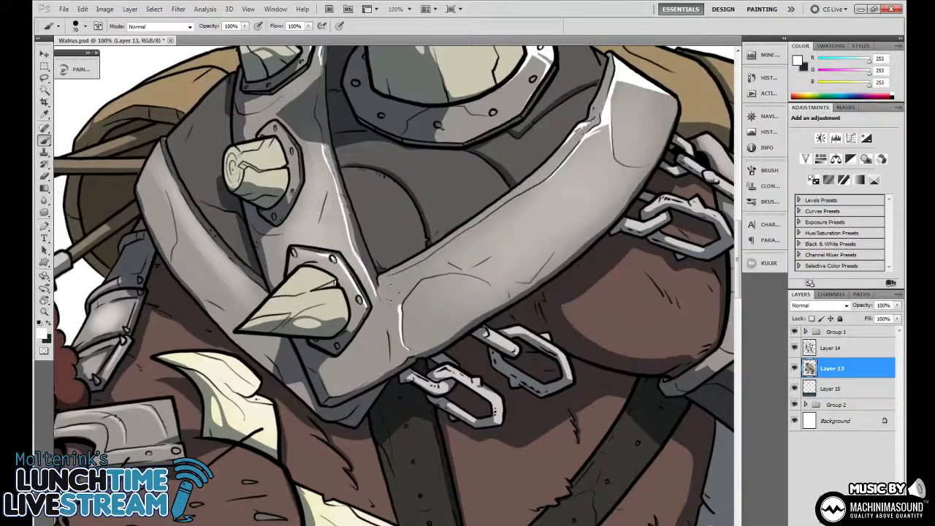
Highlight the curved crack near the inner end of the front band and the band's upper edge in near-white
{"action": "left_click_drag", "start_coordinate": [431, 299], "coordinate": [418, 351]}
{"action": "left_click_drag", "start_coordinate": [395, 261], "coordinate": [475, 310]}
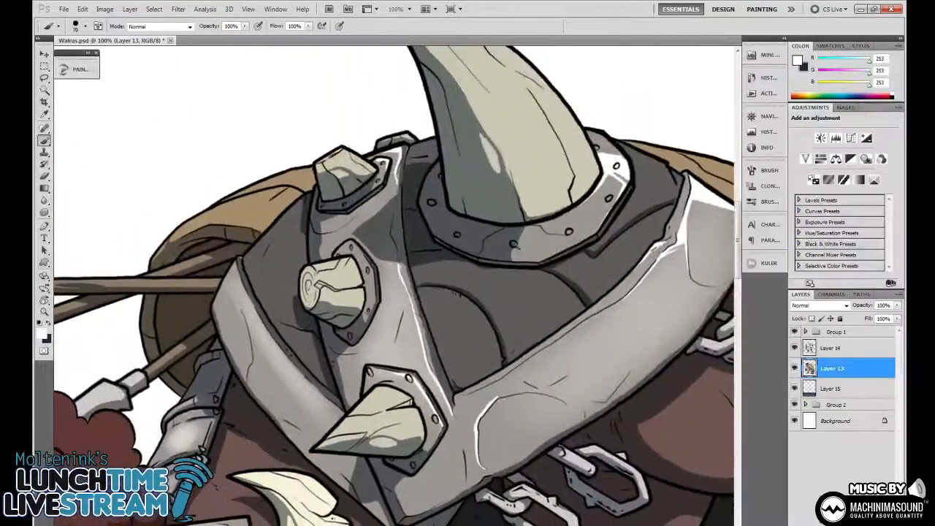
{"action": "left_click_drag", "start_coordinate": [499, 363], "coordinate": [371, 377]}
{"action": "left_click_drag", "start_coordinate": [555, 376], "coordinate": [371, 268]}
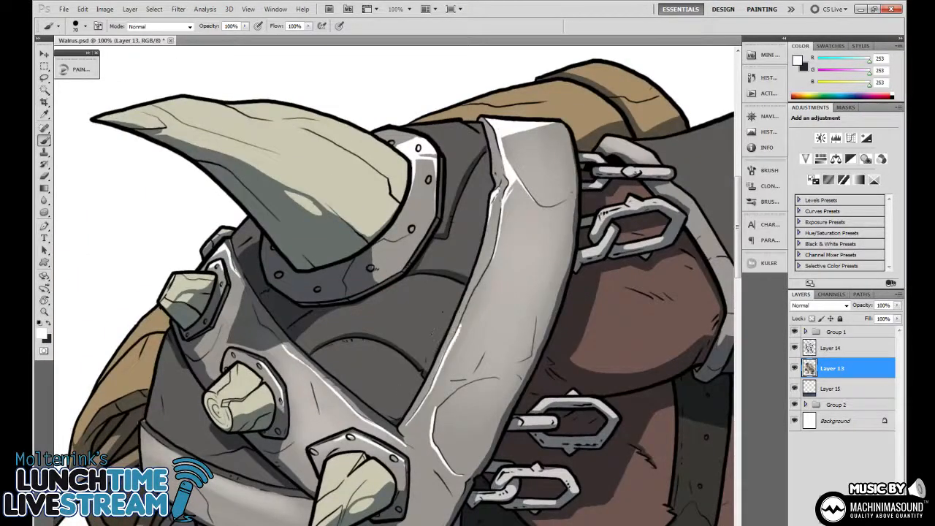
Strengthen the near-white highlight at the top of the curved crack on the front band, working at 50% zoom
{"action": "key", "text": "ctrl+minus"}
{"action": "key", "text": "ctrl+minus"}
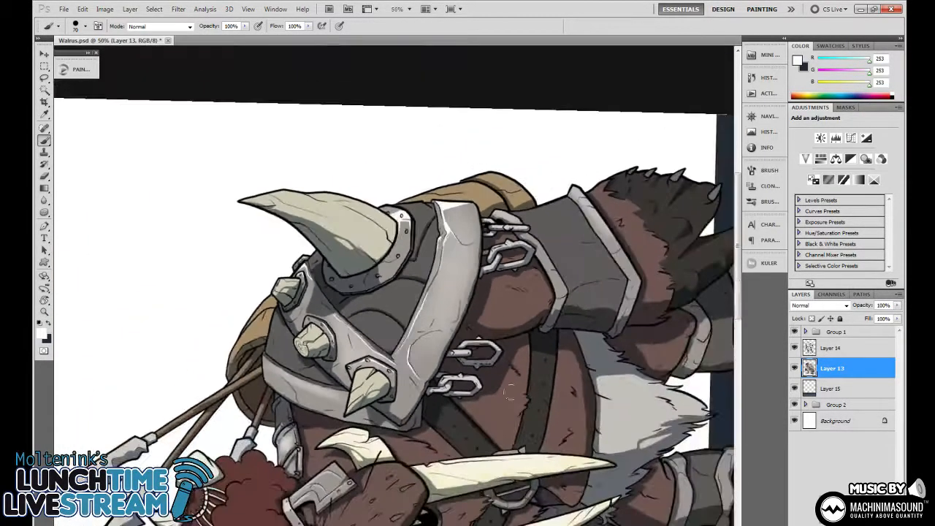
{"action": "key", "text": "r"}
{"action": "left_click_drag", "start_coordinate": [591, 248], "coordinate": [413, 478]}
{"action": "left_click_drag", "start_coordinate": [542, 340], "coordinate": [535, 374]}
{"action": "key", "text": "b"}
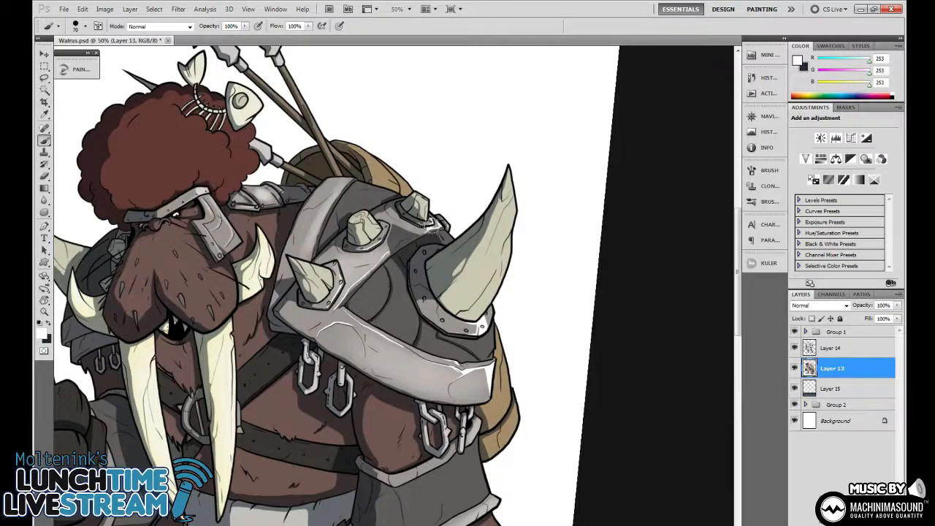
{"action": "left_click_drag", "start_coordinate": [560, 340], "coordinate": [599, 267]}
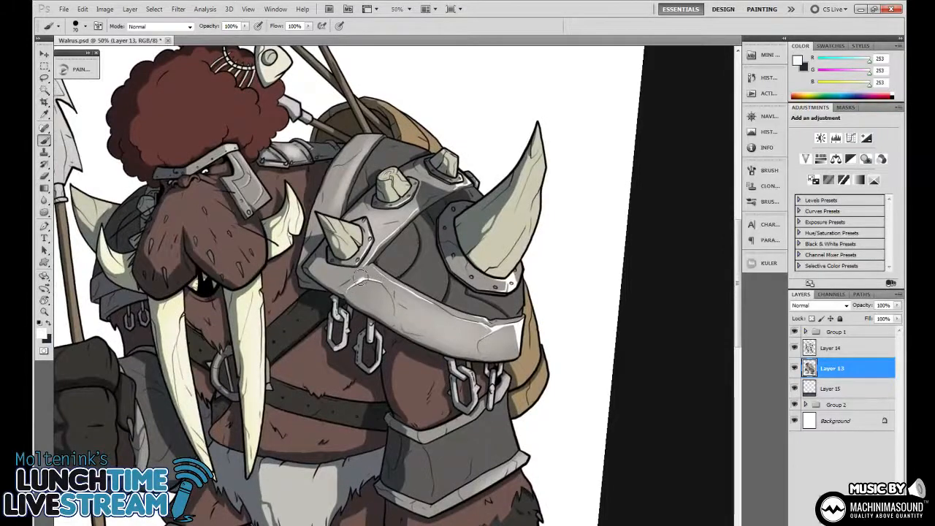
{"action": "left_click_drag", "start_coordinate": [344, 283], "coordinate": [360, 275]}
Paint near-white highlights on the top corner and along the edge of the shoulder armour's rear strap
{"action": "left_click_drag", "start_coordinate": [648, 209], "coordinate": [628, 183]}
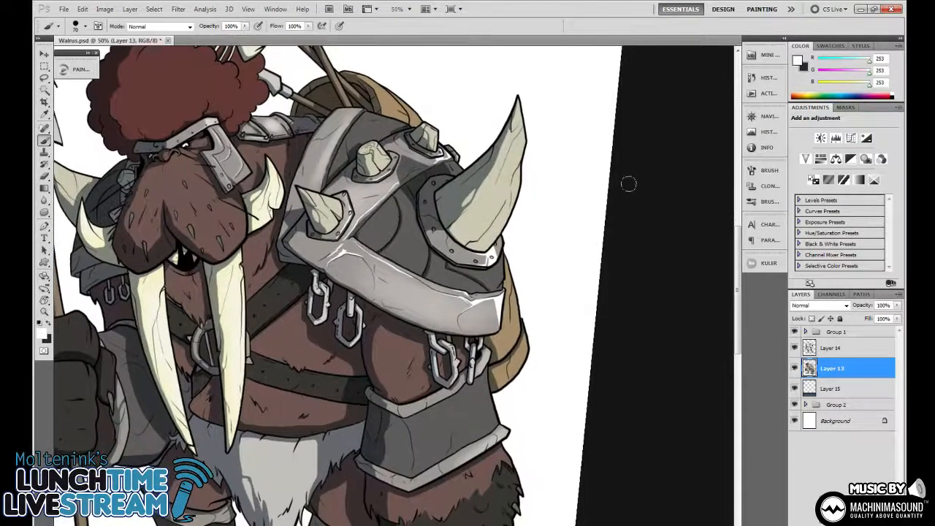
{"action": "mouse_move", "coordinate": [507, 265]}
{"action": "left_mouse_down"}
{"action": "mouse_move", "coordinate": [509, 341]}
{"action": "mouse_move", "coordinate": [521, 260]}
{"action": "mouse_move", "coordinate": [538, 319]}
{"action": "mouse_move", "coordinate": [533, 290]}
{"action": "left_mouse_up"}
{"action": "left_click_drag", "start_coordinate": [544, 333], "coordinate": [511, 292]}
{"action": "mouse_move", "coordinate": [389, 182]}
{"action": "left_mouse_down"}
{"action": "mouse_move", "coordinate": [368, 200]}
{"action": "mouse_move", "coordinate": [377, 184]}
{"action": "left_mouse_up"}
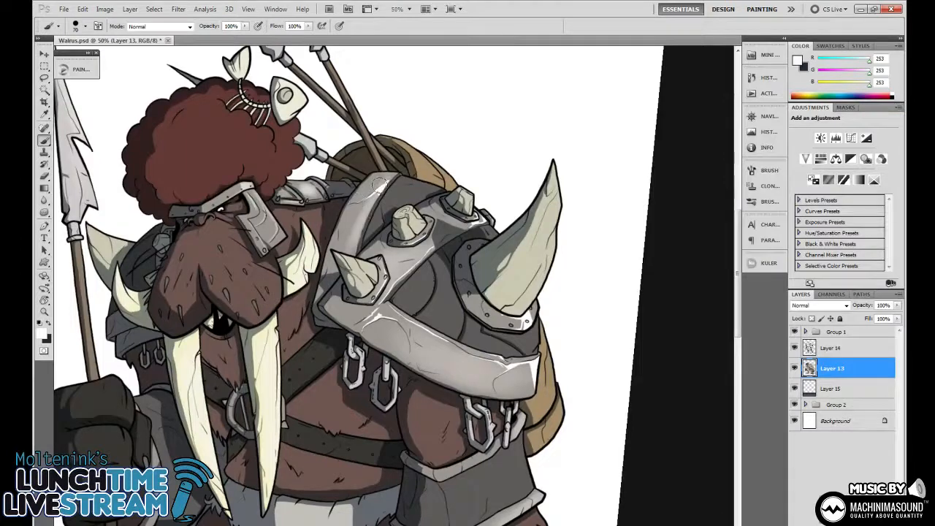
{"action": "scroll", "coordinate": [598, 305], "scroll_direction": "down", "scroll_amount": 3}
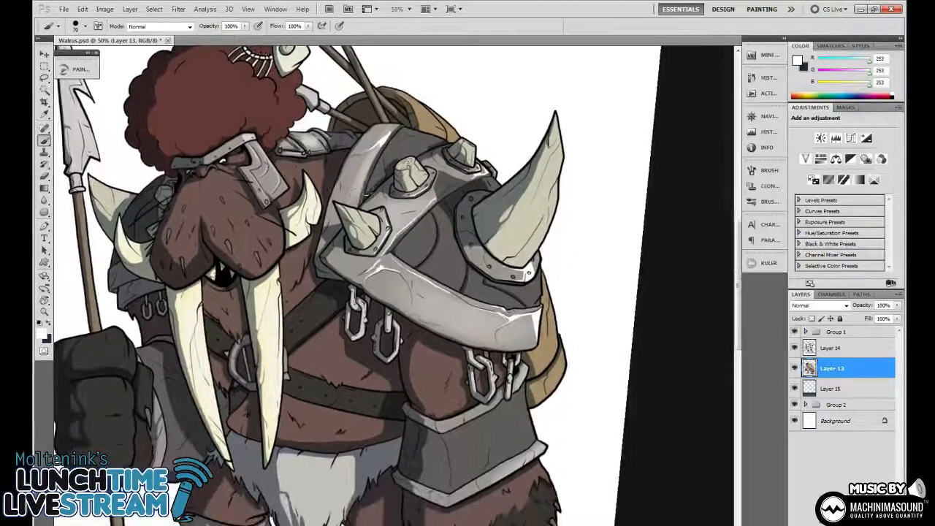
{"action": "left_click_drag", "start_coordinate": [359, 208], "coordinate": [364, 189]}
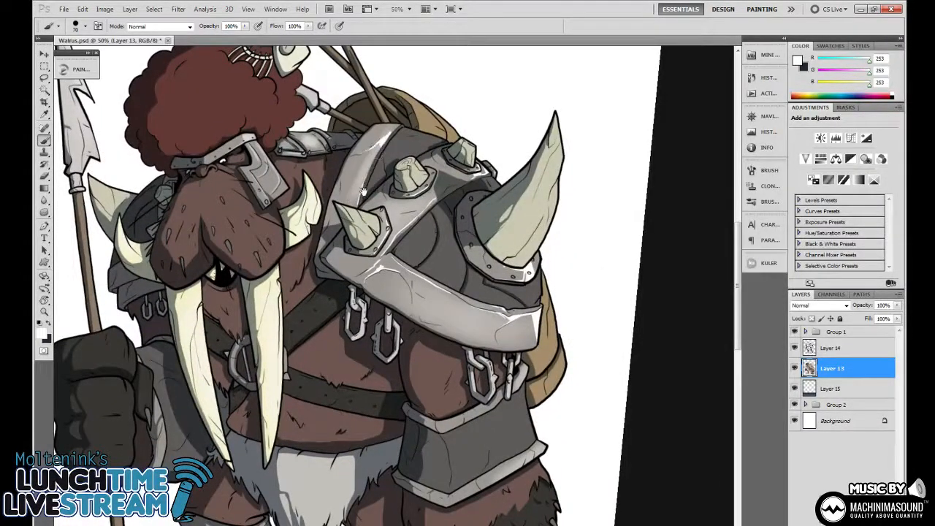
{"action": "left_click_drag", "start_coordinate": [564, 335], "coordinate": [509, 452]}
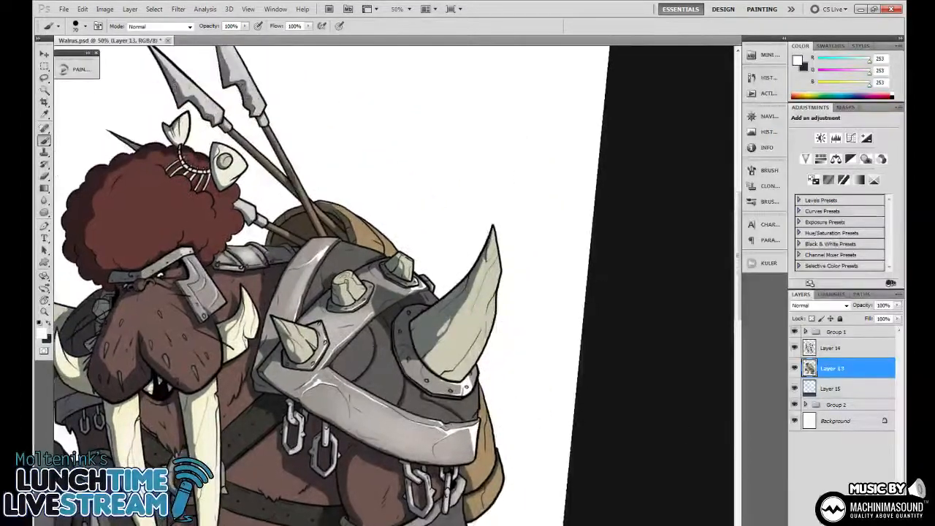
Create a new layer above Layer 13 and sketch in black a small light bulb with a ray slanting down from it
{"action": "key", "text": "ctrl+shift+alt+n"}
{"action": "key", "text": "x"}
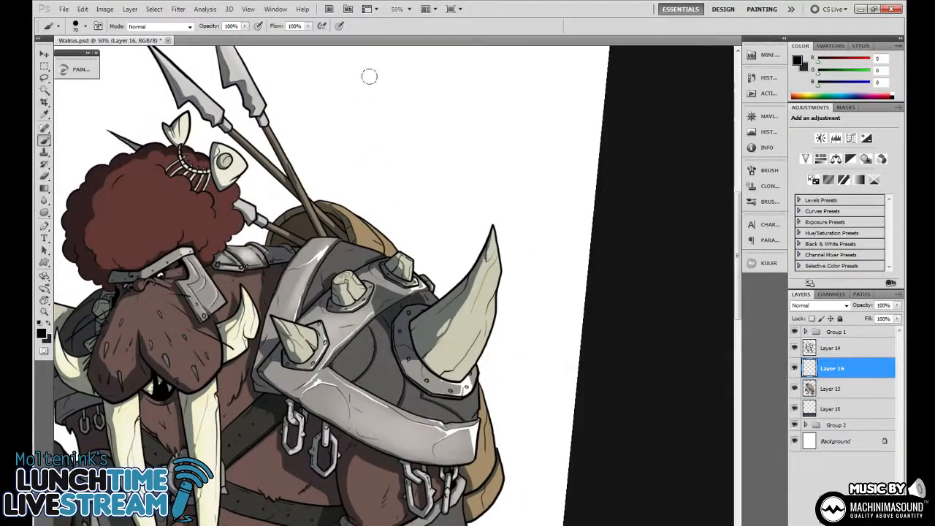
{"action": "mouse_move", "coordinate": [375, 96]}
{"action": "left_mouse_down"}
{"action": "mouse_move", "coordinate": [376, 86]}
{"action": "mouse_move", "coordinate": [378, 93]}
{"action": "left_mouse_up"}
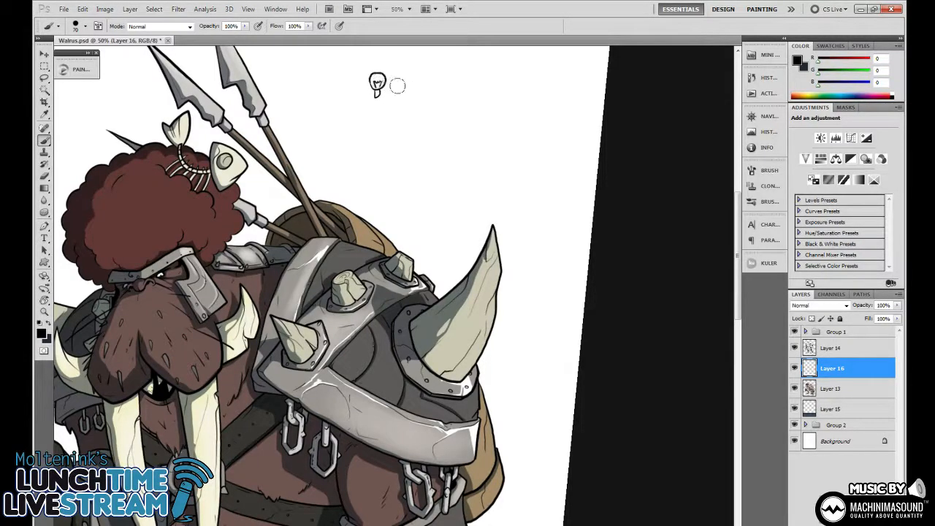
{"action": "left_click_drag", "start_coordinate": [392, 86], "coordinate": [499, 152]}
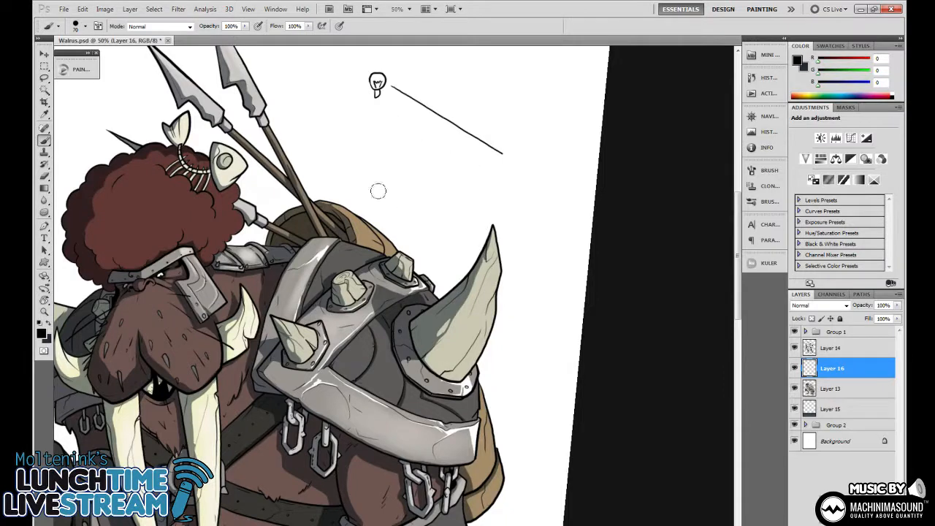
Sketch an eye below the bulb, a slanted surface line at the ray's end, and the ray reflecting downward off it
{"action": "left_click_drag", "start_coordinate": [376, 193], "coordinate": [394, 177]}
{"action": "mouse_move", "coordinate": [483, 103]}
{"action": "left_mouse_down"}
{"action": "mouse_move", "coordinate": [516, 181]}
{"action": "mouse_move", "coordinate": [480, 99]}
{"action": "left_mouse_up"}
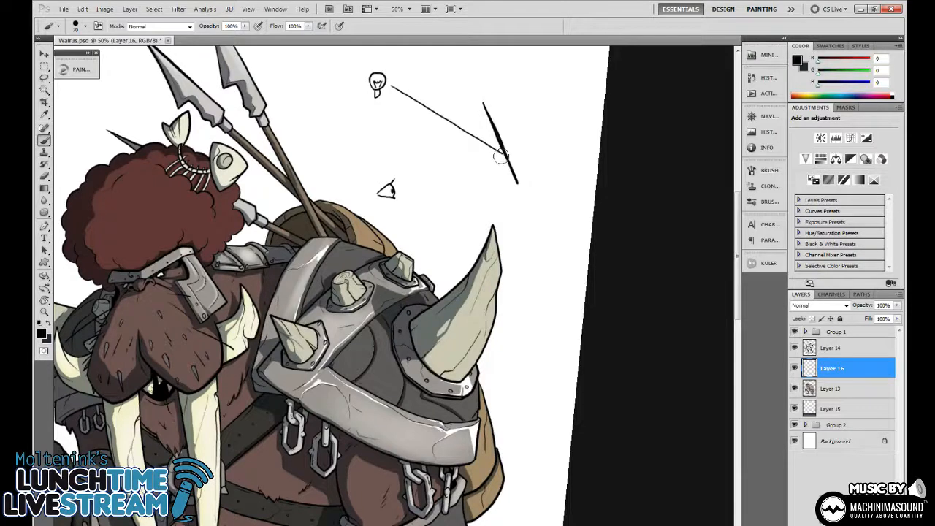
{"action": "left_click_drag", "start_coordinate": [503, 155], "coordinate": [441, 270]}
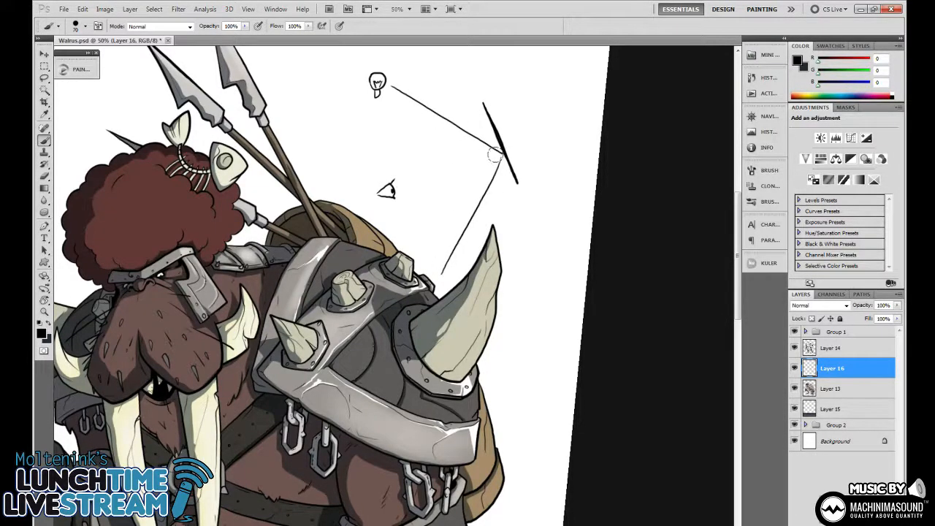
Dot small marks fanning out from the reflection point toward the eye to illustrate scattered light
{"action": "left_click_drag", "start_coordinate": [518, 211], "coordinate": [424, 253]}
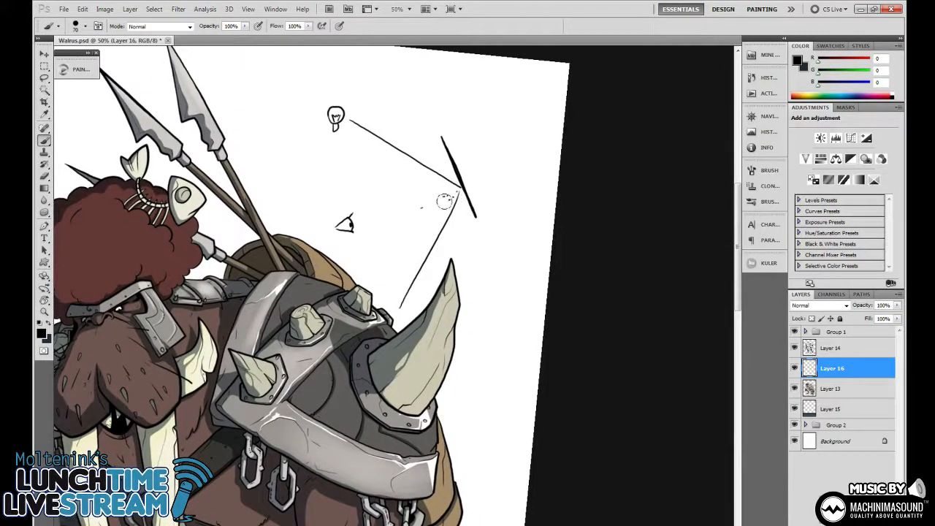
{"action": "left_click", "coordinate": [438, 198]}
{"action": "left_click", "coordinate": [426, 212]}
{"action": "left_click", "coordinate": [415, 225]}
{"action": "left_click", "coordinate": [446, 188]}
{"action": "left_click", "coordinate": [419, 187]}
{"action": "left_click", "coordinate": [411, 187]}
{"action": "left_click", "coordinate": [404, 197]}
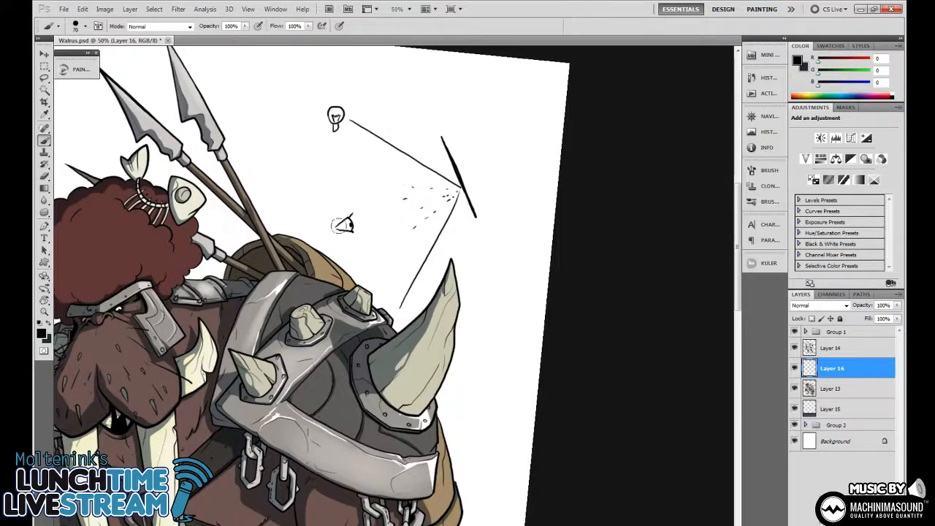
Extend the surface sketch around a thickened corner, and draw a second light ray and a sight line from the eye to it
{"action": "left_click_drag", "start_coordinate": [496, 192], "coordinate": [463, 192]}
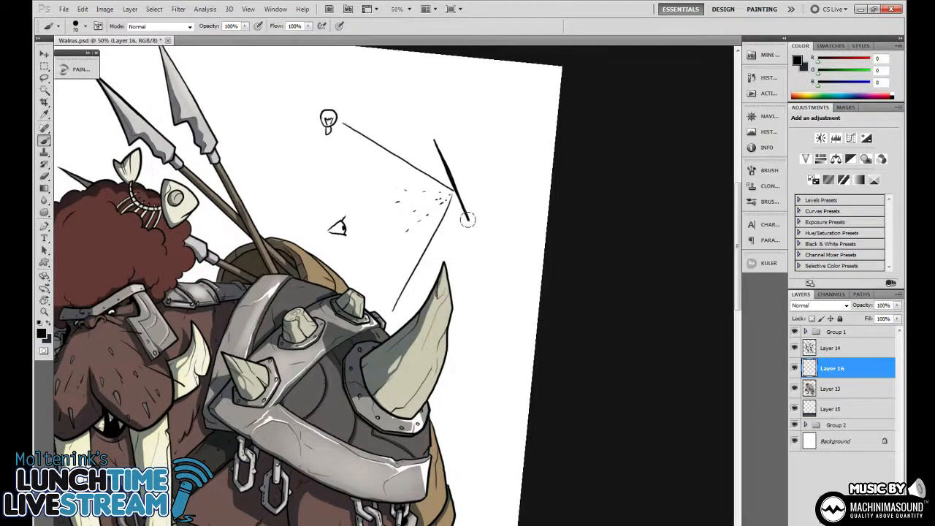
{"action": "left_click_drag", "start_coordinate": [471, 220], "coordinate": [566, 213]}
{"action": "left_click_drag", "start_coordinate": [478, 228], "coordinate": [552, 228]}
{"action": "left_click_drag", "start_coordinate": [342, 128], "coordinate": [453, 192]}
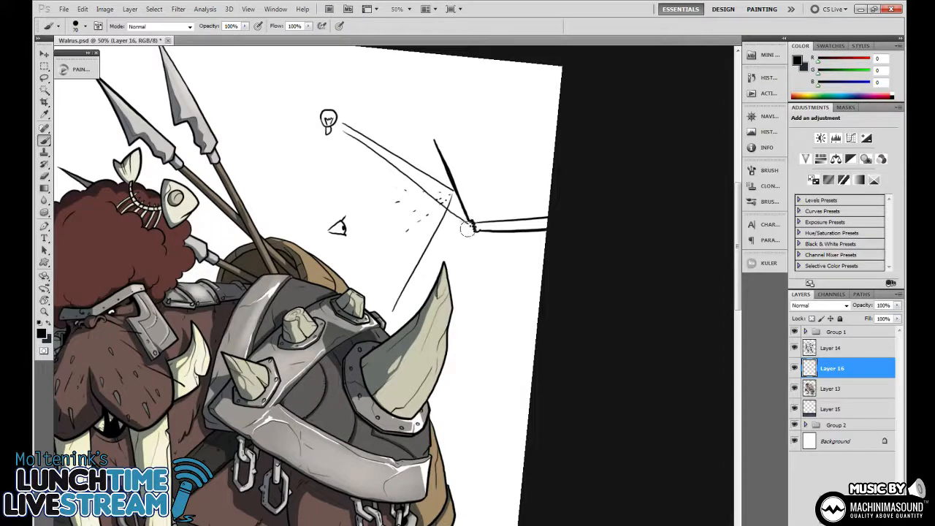
{"action": "left_click_drag", "start_coordinate": [352, 228], "coordinate": [459, 221]}
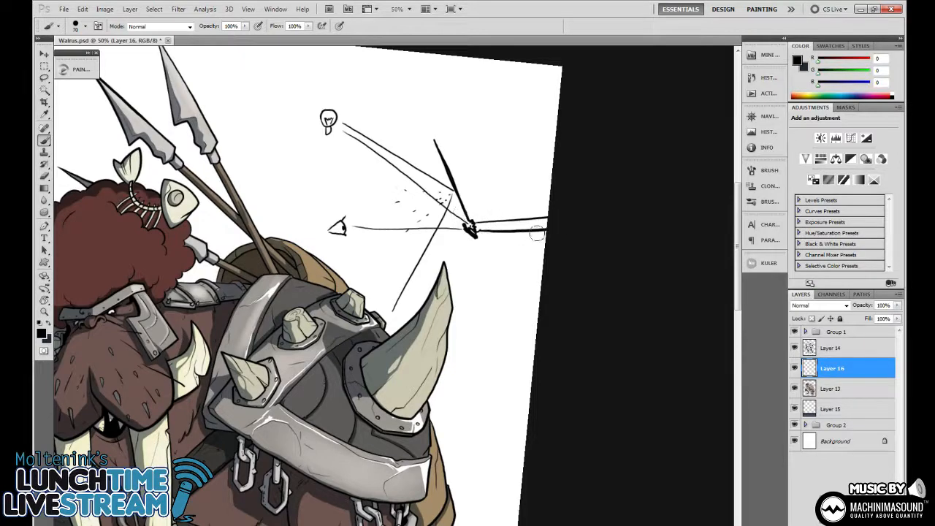
Lasso the whole light-reflection diagram, delete it from the layer, and clear the selection
{"action": "key", "text": "l"}
{"action": "mouse_move", "coordinate": [390, 318]}
{"action": "left_mouse_down"}
{"action": "mouse_move", "coordinate": [434, 256]}
{"action": "mouse_move", "coordinate": [483, 247]}
{"action": "mouse_move", "coordinate": [574, 189]}
{"action": "mouse_move", "coordinate": [393, 77]}
{"action": "mouse_move", "coordinate": [294, 189]}
{"action": "mouse_move", "coordinate": [351, 277]}
{"action": "left_mouse_up"}
{"action": "key", "text": "Delete"}
{"action": "left_click_drag", "start_coordinate": [528, 292], "coordinate": [574, 240]}
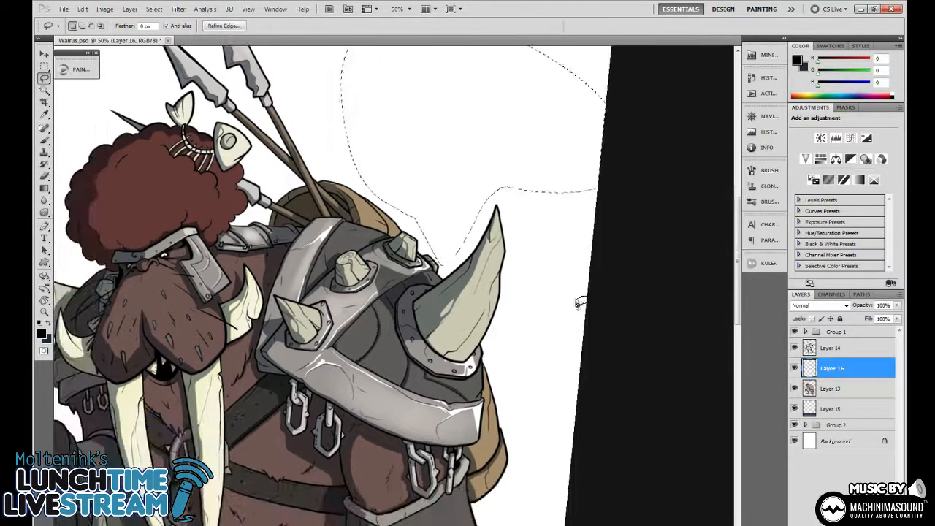
{"action": "key", "text": "ctrl+d"}
Return to the Brush tool with white as the painting colour, ready over the shoulder armour
{"action": "left_click_drag", "start_coordinate": [582, 330], "coordinate": [615, 329]}
{"action": "key", "text": "b"}
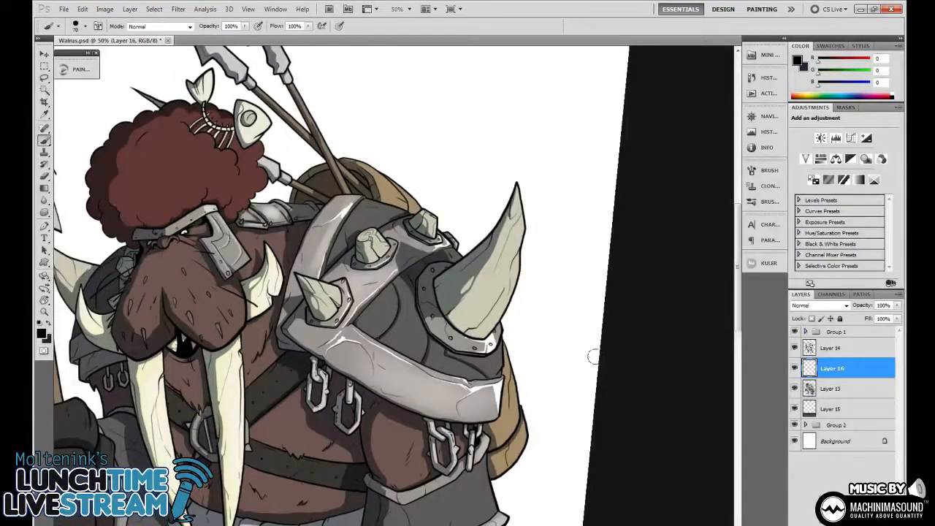
{"action": "scroll", "coordinate": [559, 358], "scroll_direction": "down", "scroll_amount": 2}
{"action": "scroll", "coordinate": [559, 359], "scroll_direction": "down", "scroll_amount": 2}
{"action": "key", "text": "x"}
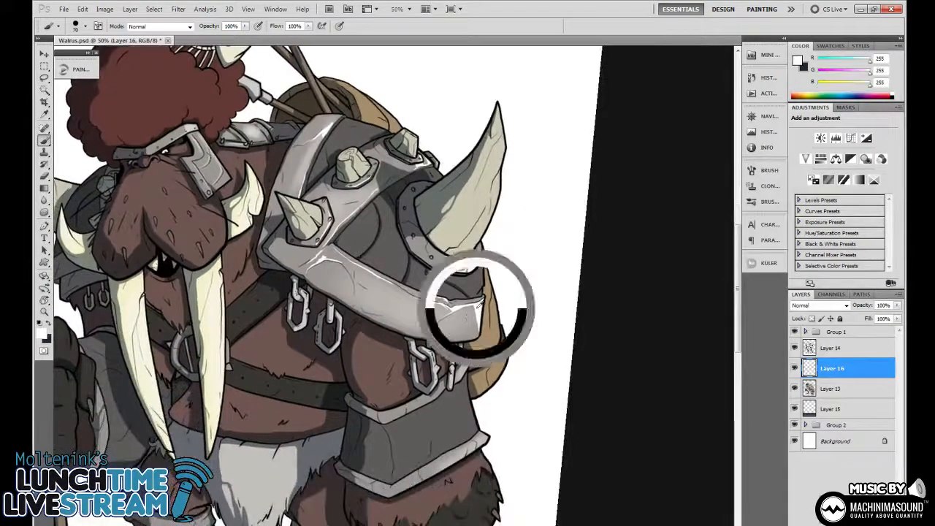
Make Layer 13 active and brush white highlights along the edges of the shoulder armour's large lower band
{"action": "left_click", "coordinate": [842, 391]}
{"action": "left_click_drag", "start_coordinate": [311, 199], "coordinate": [378, 228]}
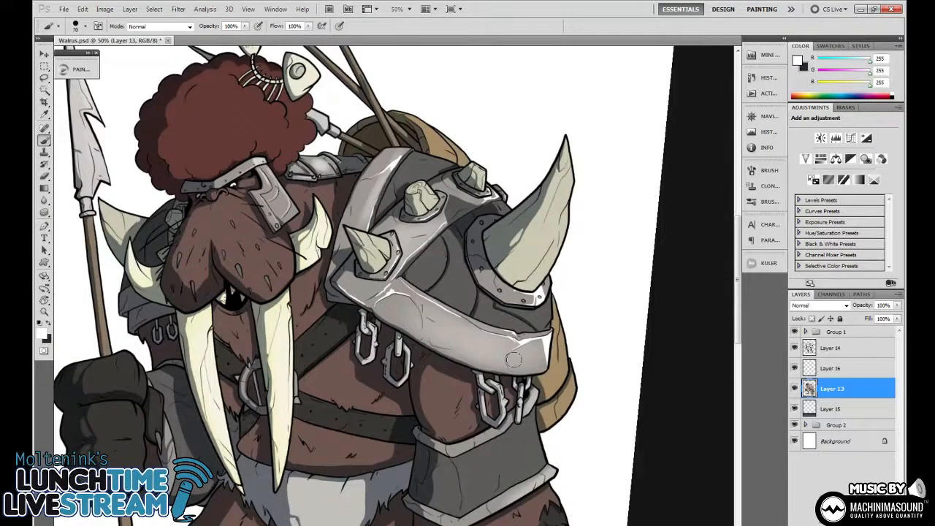
{"action": "left_click_drag", "start_coordinate": [359, 302], "coordinate": [361, 348]}
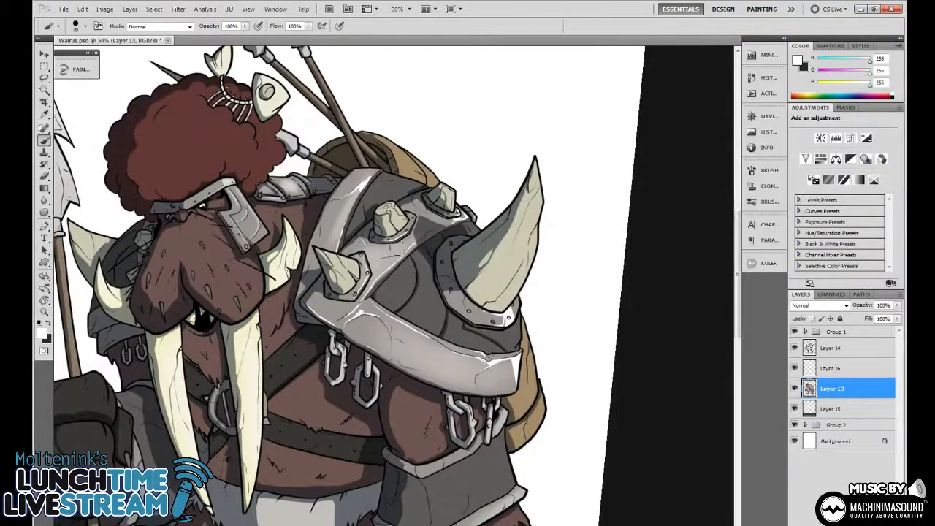
{"action": "left_click_drag", "start_coordinate": [565, 334], "coordinate": [562, 361]}
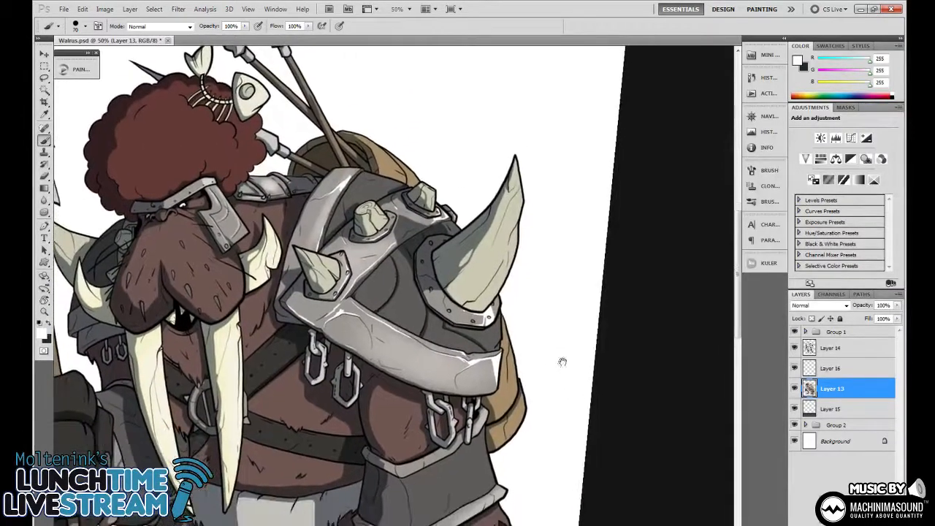
{"action": "key", "text": "ctrl+plus"}
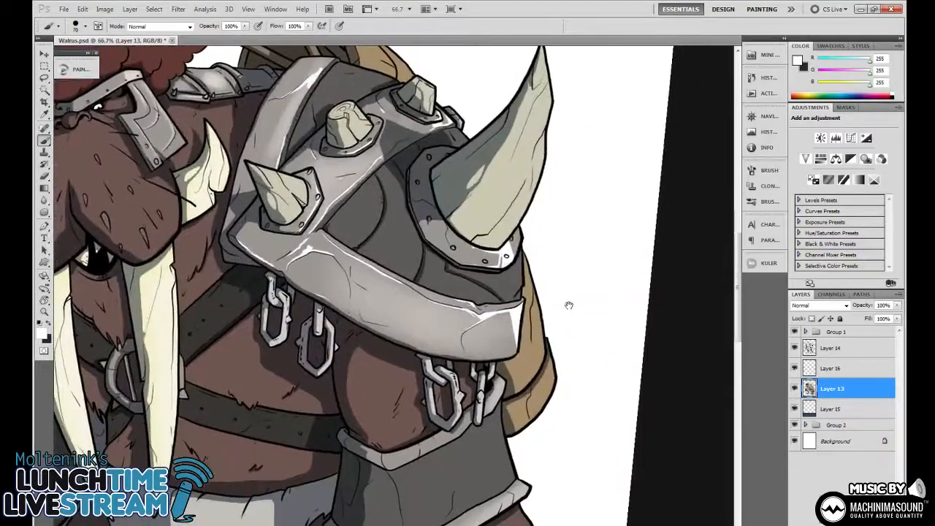
{"action": "key", "text": "r"}
{"action": "left_click", "coordinate": [598, 298]}
{"action": "mouse_move", "coordinate": [598, 298]}
{"action": "left_mouse_down"}
{"action": "mouse_move", "coordinate": [569, 384]}
{"action": "mouse_move", "coordinate": [559, 348]}
{"action": "mouse_move", "coordinate": [558, 372]}
{"action": "mouse_move", "coordinate": [568, 350]}
{"action": "mouse_move", "coordinate": [563, 386]}
{"action": "left_mouse_up"}
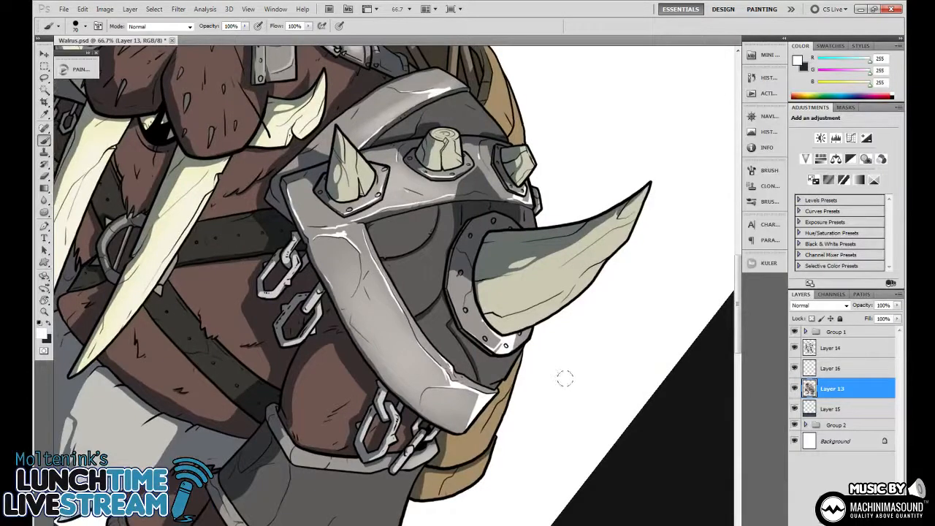
{"action": "left_click_drag", "start_coordinate": [568, 352], "coordinate": [580, 358]}
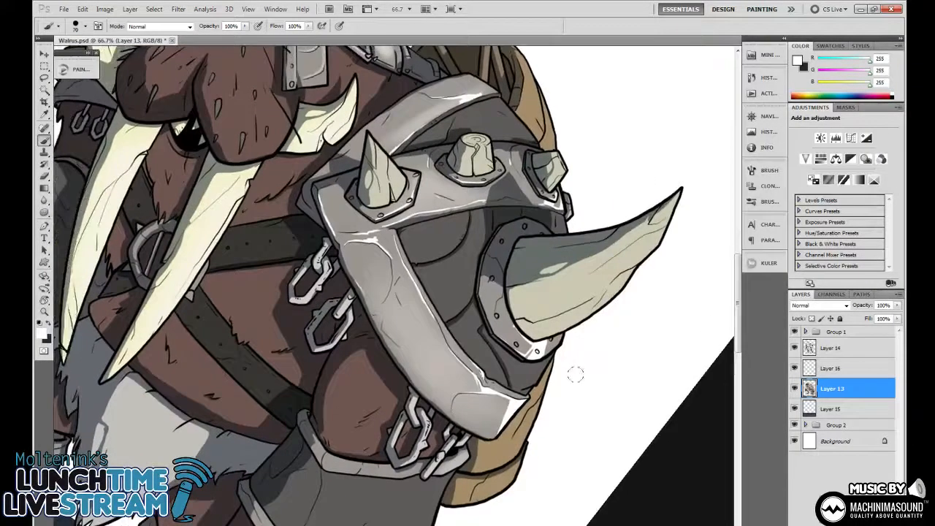
{"action": "key", "text": "r"}
{"action": "left_click_drag", "start_coordinate": [593, 398], "coordinate": [599, 296]}
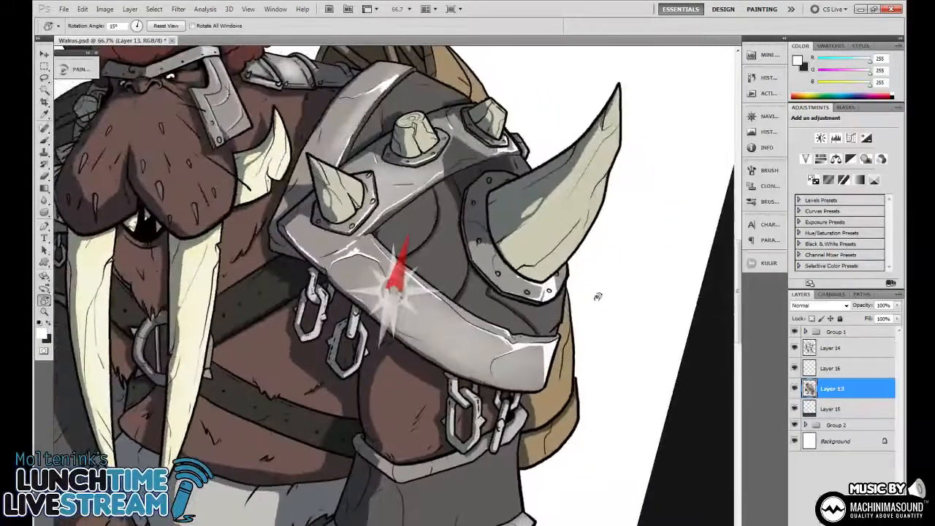
{"action": "left_click_drag", "start_coordinate": [511, 292], "coordinate": [557, 356]}
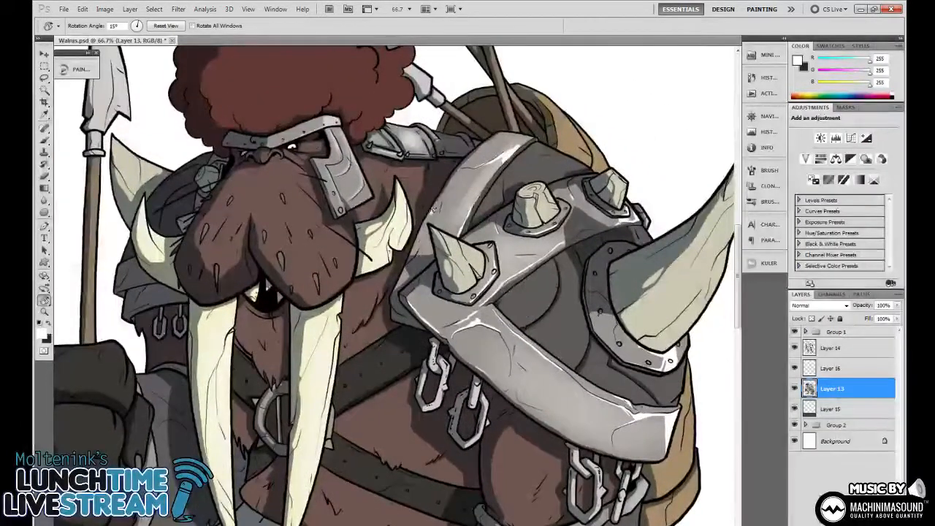
Brush thin white highlights along the front edge of the shoulder plate beside the small spike
{"action": "key", "text": "b"}
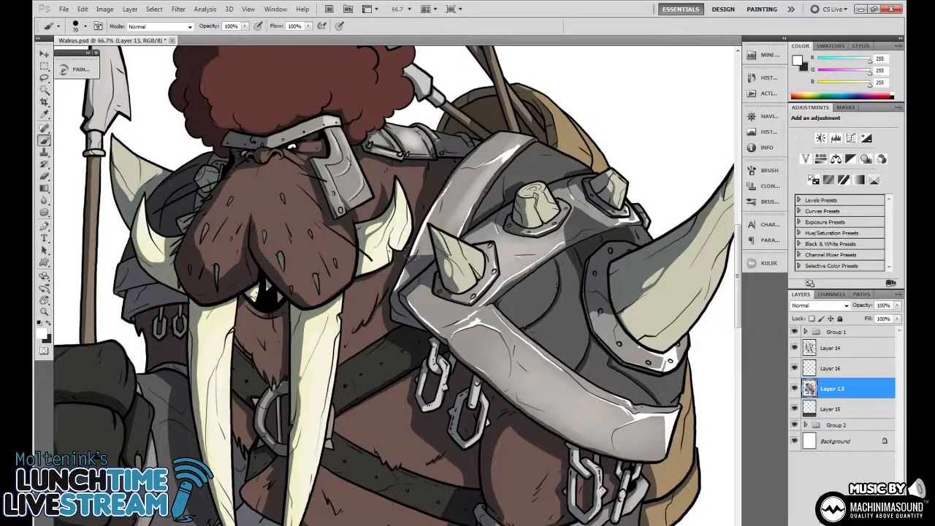
{"action": "left_click_drag", "start_coordinate": [513, 292], "coordinate": [450, 322]}
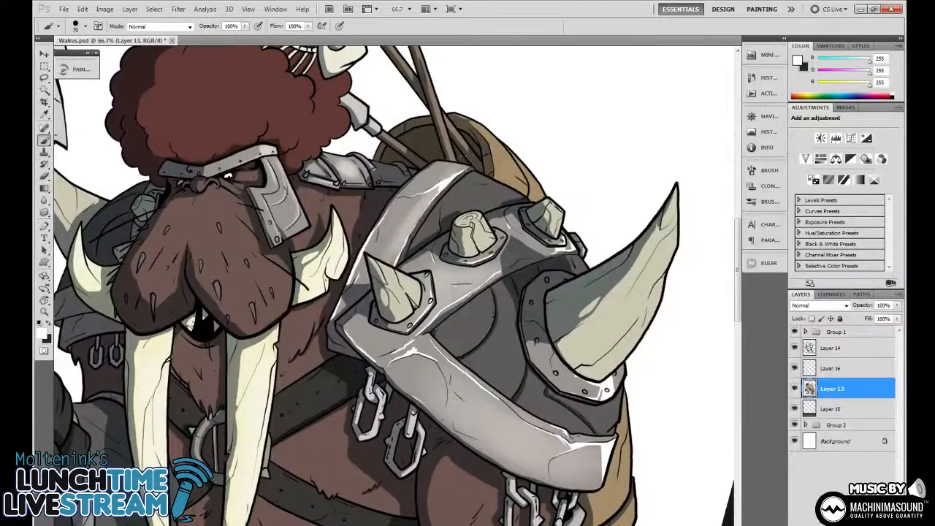
{"action": "left_click_drag", "start_coordinate": [497, 253], "coordinate": [534, 100]}
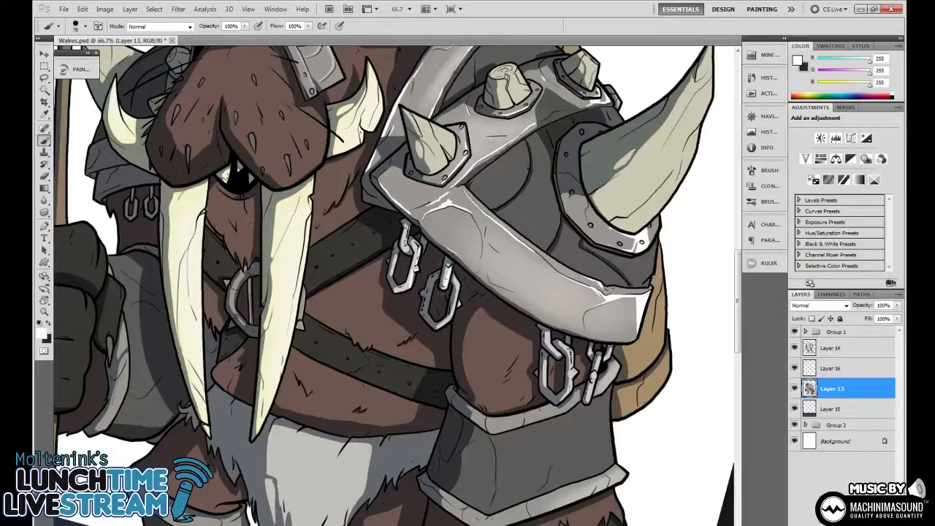
Add white highlights to the chain links hanging below the shoulder armour
{"action": "left_click_drag", "start_coordinate": [447, 321], "coordinate": [381, 248]}
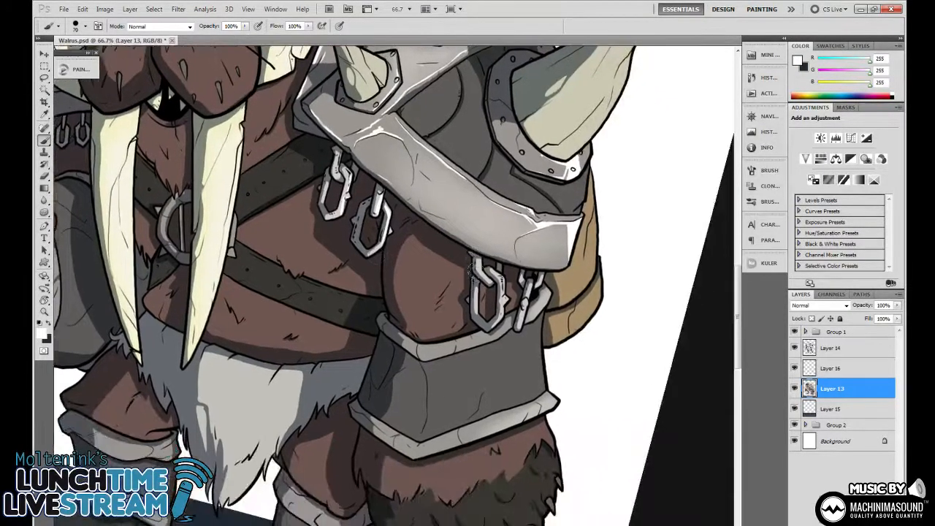
{"action": "left_click_drag", "start_coordinate": [488, 264], "coordinate": [501, 279]}
{"action": "left_click_drag", "start_coordinate": [526, 290], "coordinate": [530, 290]}
{"action": "left_click_drag", "start_coordinate": [505, 345], "coordinate": [534, 299]}
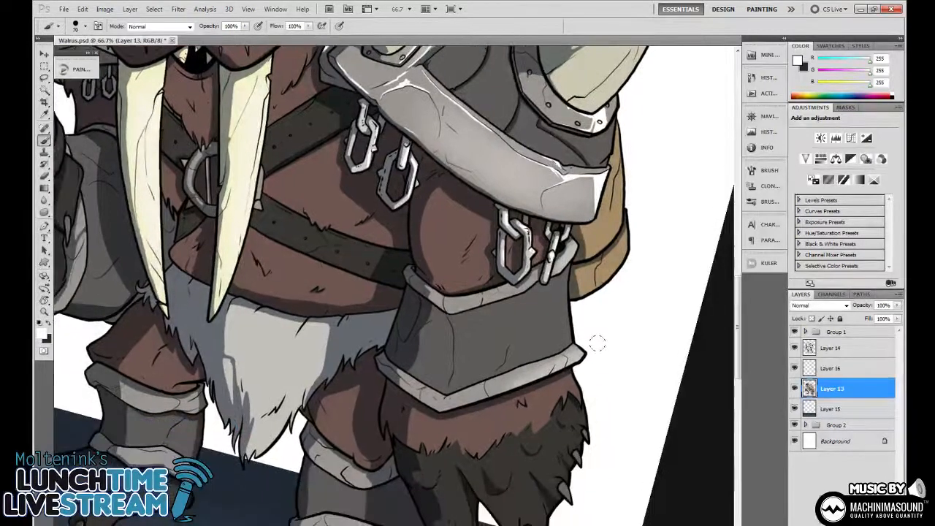
{"action": "key", "text": "t"}
{"action": "left_click_drag", "start_coordinate": [636, 334], "coordinate": [629, 208]}
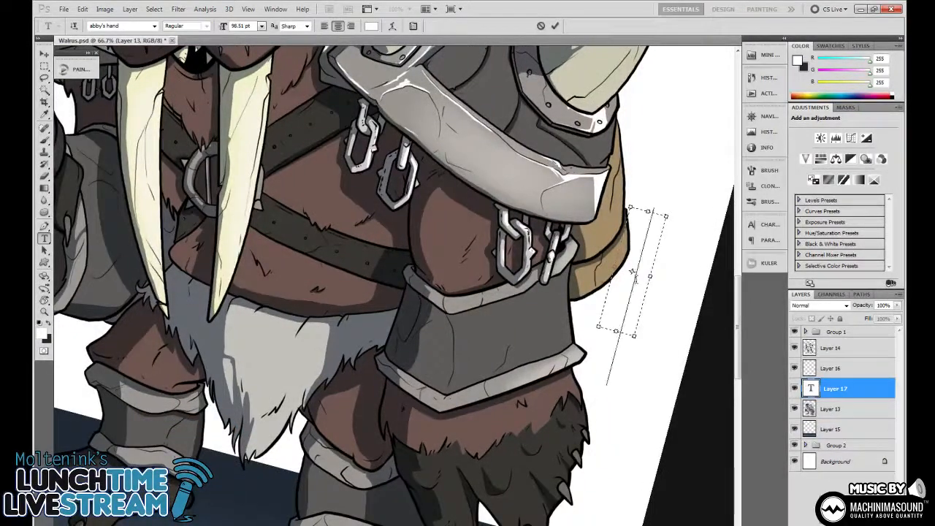
{"action": "key", "text": "Escape"}
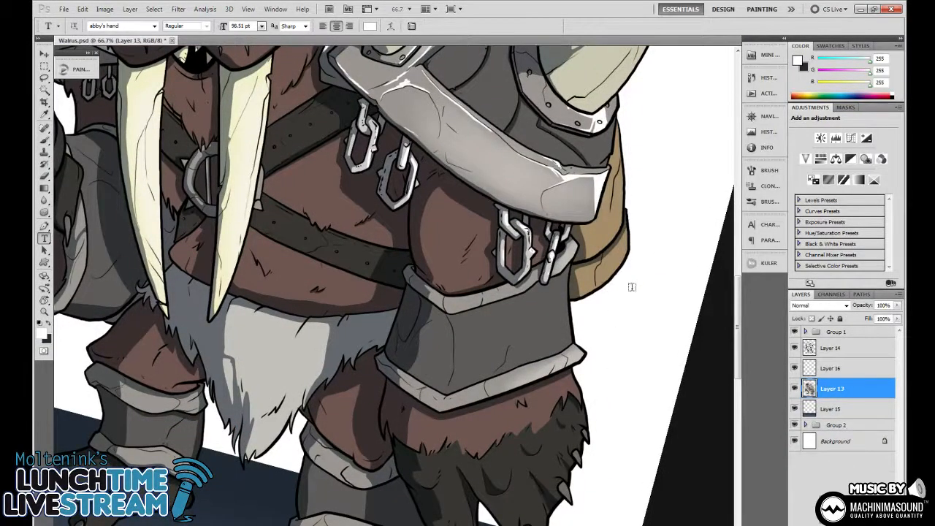
Brush white highlights along the arm bracer's upper rim and the chain link hanging beside it
{"action": "key", "text": "b"}
{"action": "key", "text": "r"}
{"action": "left_click_drag", "start_coordinate": [640, 409], "coordinate": [590, 265]}
{"action": "key", "text": "b"}
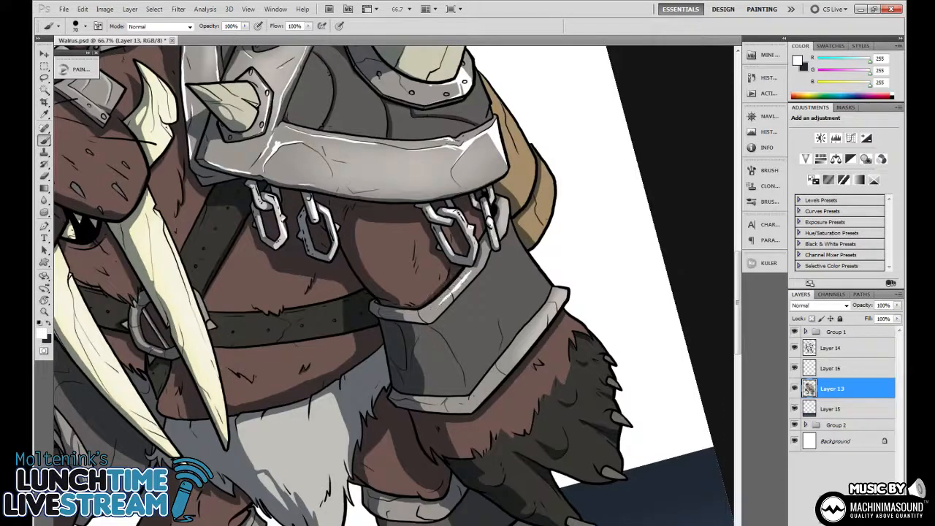
{"action": "left_click_drag", "start_coordinate": [478, 265], "coordinate": [465, 281]}
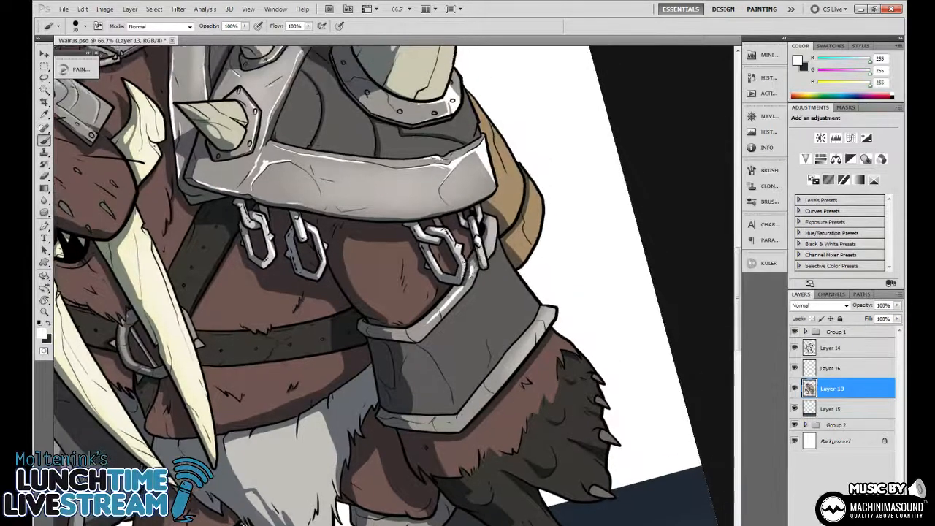
{"action": "left_click_drag", "start_coordinate": [480, 232], "coordinate": [489, 246]}
{"action": "left_click_drag", "start_coordinate": [522, 310], "coordinate": [486, 273]}
Brush broken white highlights along the arm bracer's lower rim
{"action": "left_click_drag", "start_coordinate": [468, 333], "coordinate": [486, 311]}
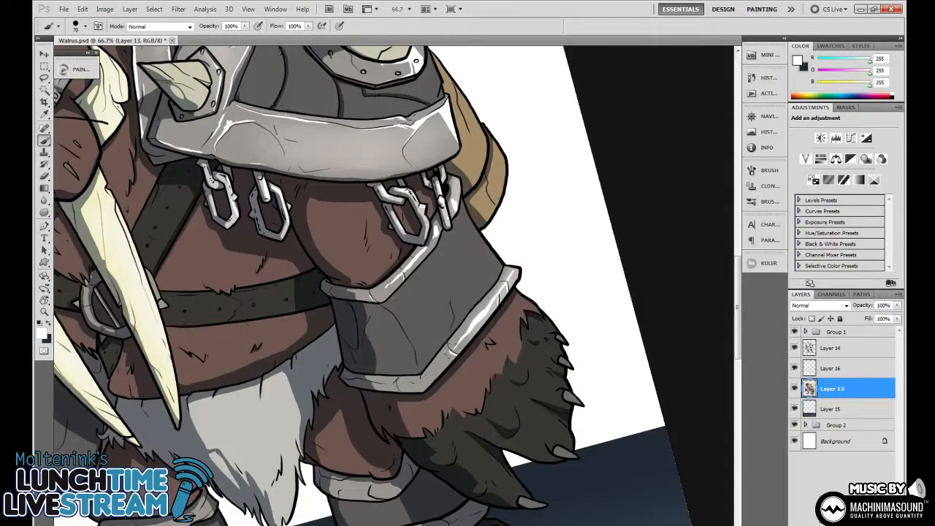
{"action": "mouse_move", "coordinate": [457, 369]}
{"action": "left_mouse_down"}
{"action": "mouse_move", "coordinate": [478, 350]}
{"action": "mouse_move", "coordinate": [467, 381]}
{"action": "left_mouse_up"}
{"action": "left_click_drag", "start_coordinate": [515, 339], "coordinate": [532, 325]}
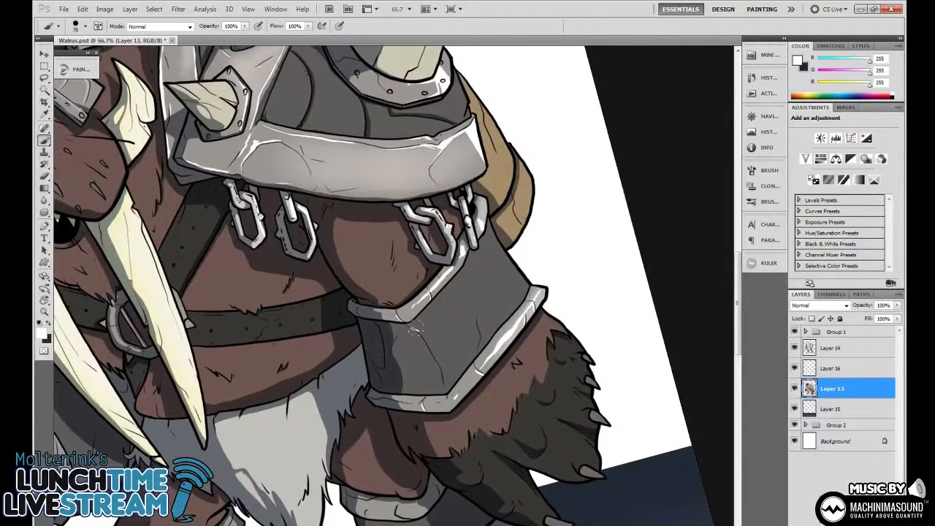
Replace the first highlight attempt on the bracer's front corner with a thin white streak running down the ridge
{"action": "mouse_move", "coordinate": [414, 328]}
{"action": "left_mouse_down"}
{"action": "mouse_move", "coordinate": [438, 368]}
{"action": "mouse_move", "coordinate": [440, 310]}
{"action": "left_mouse_up"}
{"action": "key", "text": "ctrl+z"}
{"action": "key", "text": "r"}
{"action": "left_click_drag", "start_coordinate": [580, 230], "coordinate": [581, 302]}
{"action": "key", "text": "b"}
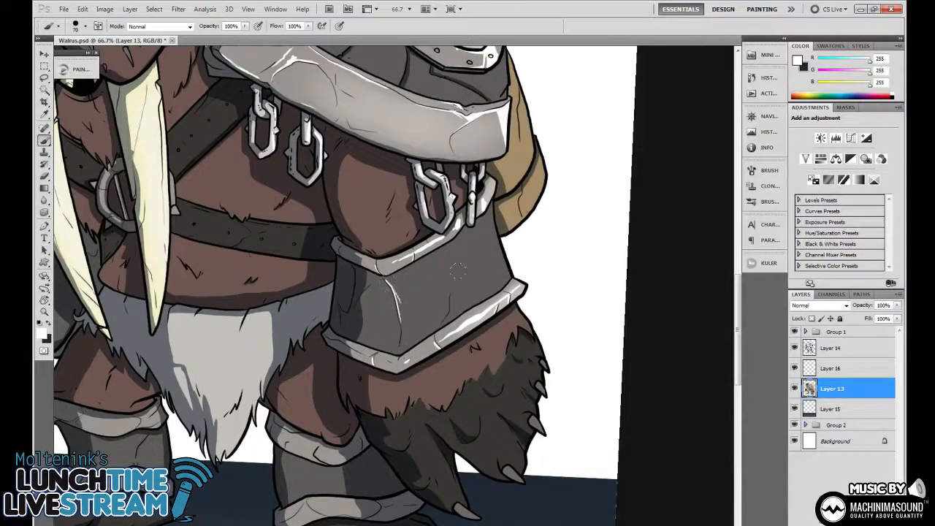
Outline a tall white reflection on the bracer's rear side, running from the upper rim to the lower rim
{"action": "left_click_drag", "start_coordinate": [483, 221], "coordinate": [447, 253]}
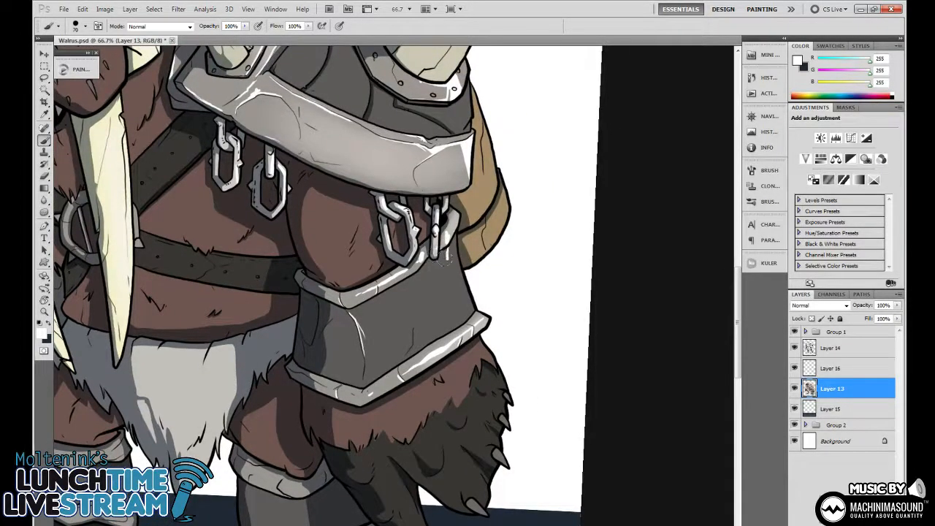
{"action": "left_click_drag", "start_coordinate": [445, 261], "coordinate": [457, 321]}
{"action": "key", "text": "ctrl+z"}
{"action": "left_click_drag", "start_coordinate": [447, 241], "coordinate": [462, 323]}
{"action": "scroll", "coordinate": [446, 324], "scroll_direction": "up", "scroll_amount": 2}
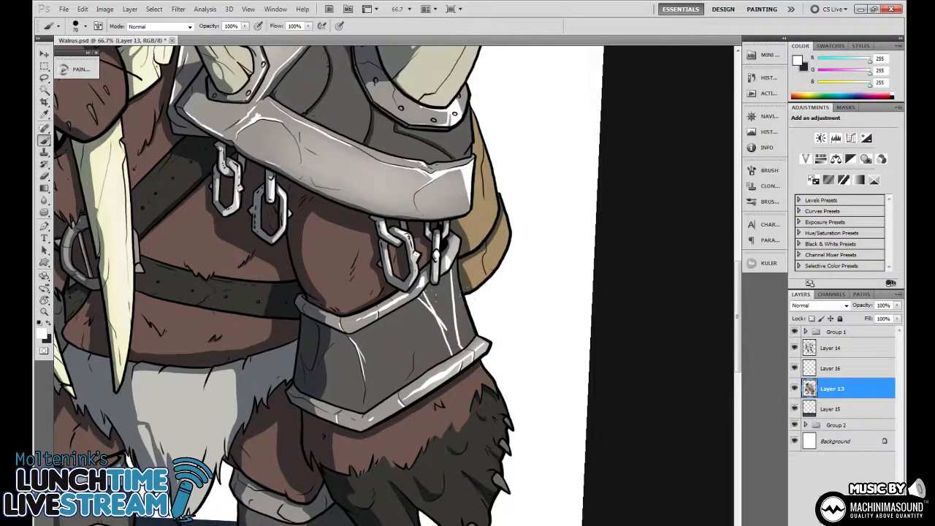
Fill the outlined reflection on the bracer's rear side with solid white and shape its tapered streaks
{"action": "mouse_move", "coordinate": [435, 295]}
{"action": "left_mouse_down"}
{"action": "mouse_move", "coordinate": [417, 289]}
{"action": "mouse_move", "coordinate": [446, 333]}
{"action": "mouse_move", "coordinate": [435, 295]}
{"action": "left_mouse_up"}
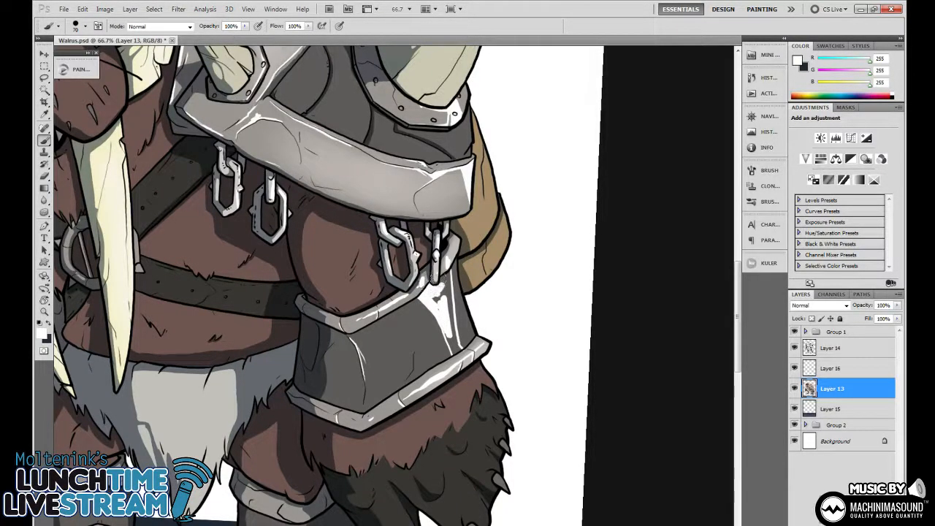
{"action": "mouse_move", "coordinate": [437, 295]}
{"action": "left_mouse_down"}
{"action": "mouse_move", "coordinate": [445, 307]}
{"action": "mouse_move", "coordinate": [449, 299]}
{"action": "left_mouse_up"}
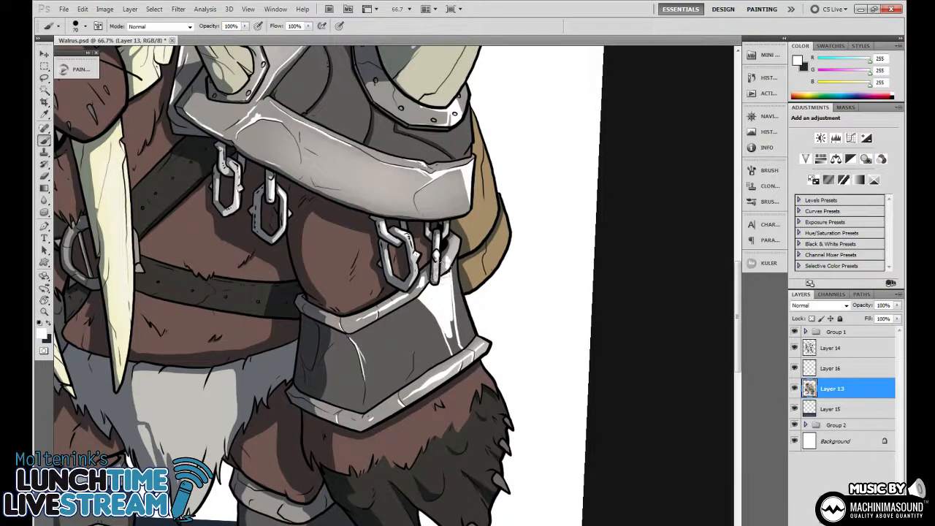
{"action": "mouse_move", "coordinate": [446, 329]}
{"action": "left_mouse_down"}
{"action": "mouse_move", "coordinate": [441, 322]}
{"action": "mouse_move", "coordinate": [452, 343]}
{"action": "mouse_move", "coordinate": [435, 296]}
{"action": "left_mouse_up"}
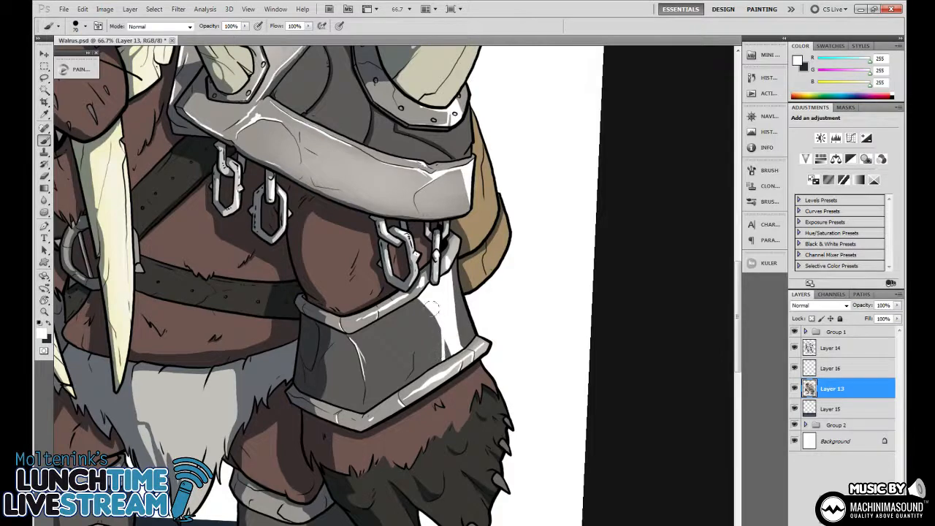
{"action": "left_click_drag", "start_coordinate": [438, 312], "coordinate": [427, 298]}
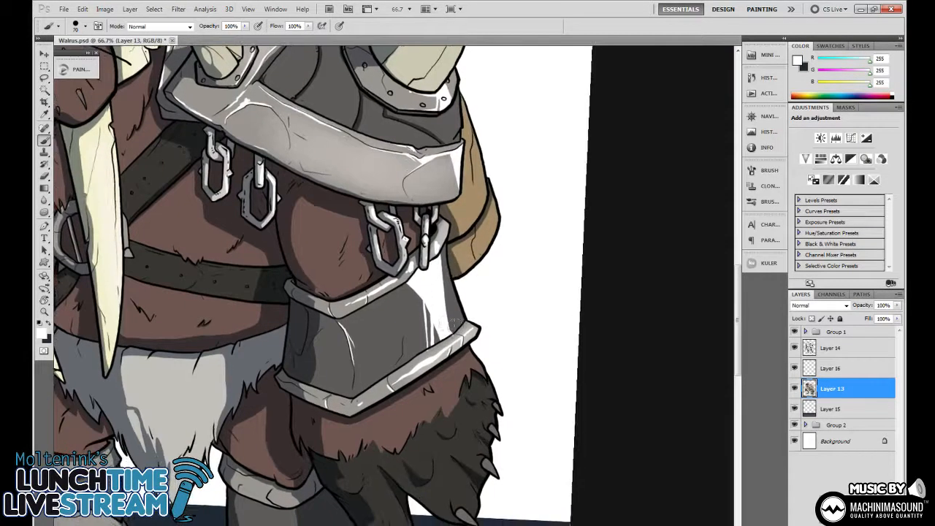
{"action": "left_click_drag", "start_coordinate": [480, 338], "coordinate": [492, 322]}
{"action": "left_click", "coordinate": [440, 332], "text": "alt"}
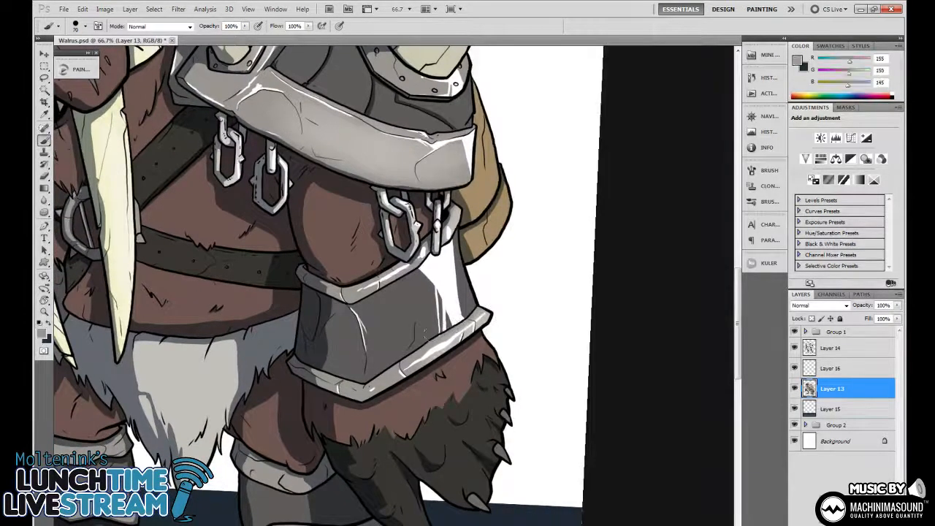
{"action": "key", "text": "x"}
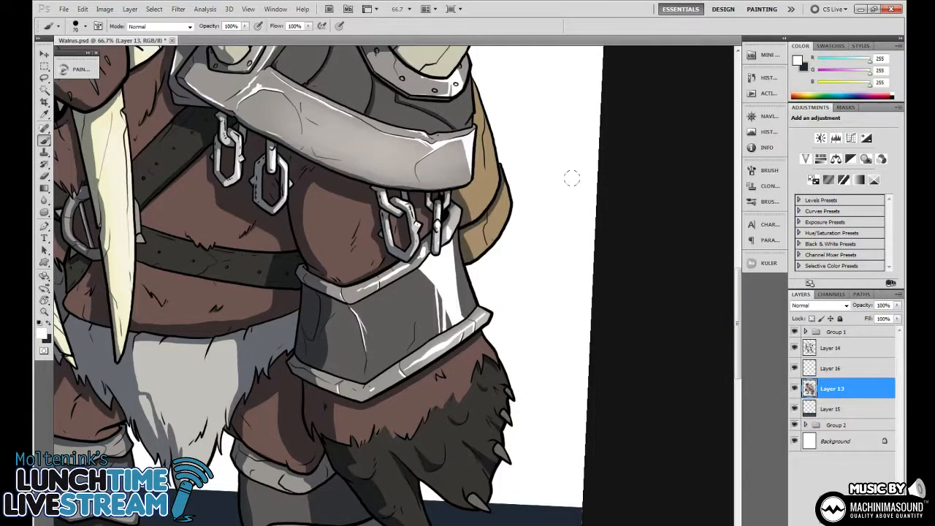
Review the bracer's reflection up close and against the whole figure with the canvas upright
{"action": "scroll", "coordinate": [563, 328], "scroll_direction": "down", "scroll_amount": 3}
{"action": "scroll", "coordinate": [561, 369], "scroll_direction": "up", "scroll_amount": 2}
{"action": "scroll", "coordinate": [560, 370], "scroll_direction": "up", "scroll_amount": 2}
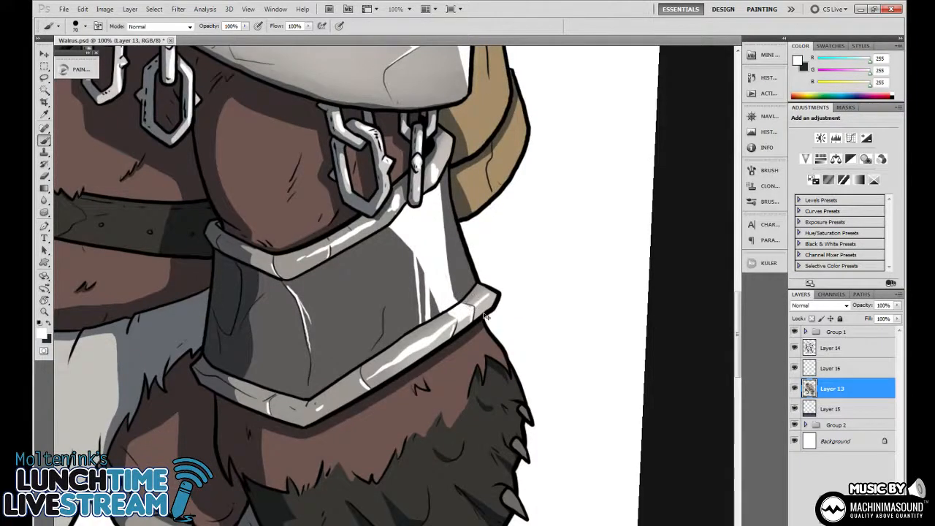
{"action": "scroll", "coordinate": [484, 316], "scroll_direction": "down", "scroll_amount": 4}
{"action": "key", "text": "r"}
{"action": "left_click_drag", "start_coordinate": [534, 375], "coordinate": [570, 315]}
{"action": "scroll", "coordinate": [570, 314], "scroll_direction": "up", "scroll_amount": 1}
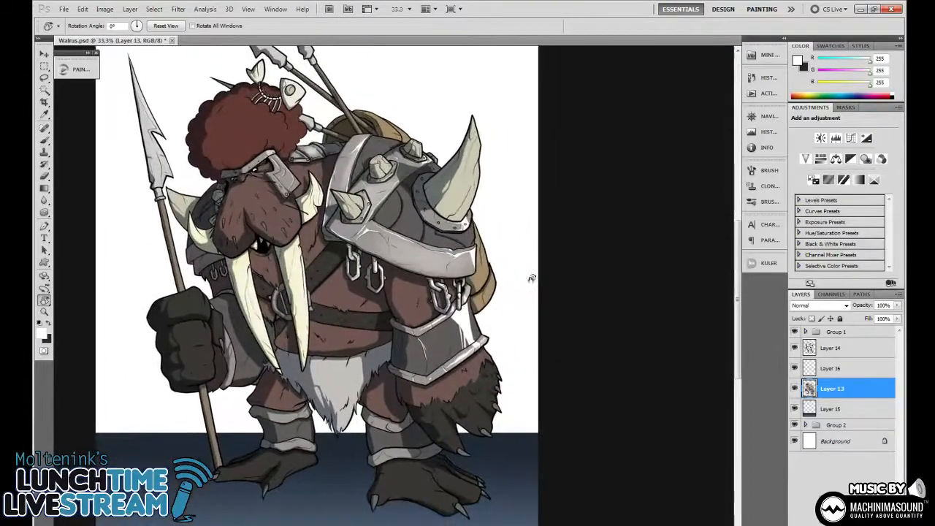
{"action": "scroll", "coordinate": [445, 314], "scroll_direction": "up", "scroll_amount": 3}
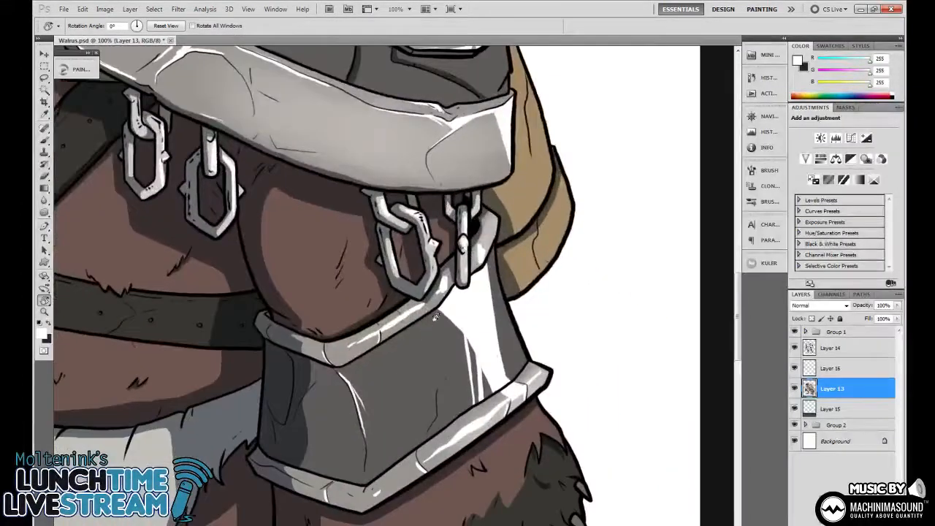
{"action": "left_click_drag", "start_coordinate": [434, 316], "coordinate": [434, 322]}
Refine the bracer's rear reflection, trimming its inner edge with sampled dark grey and restoring the thin streak with sampled white
{"action": "key", "text": "b"}
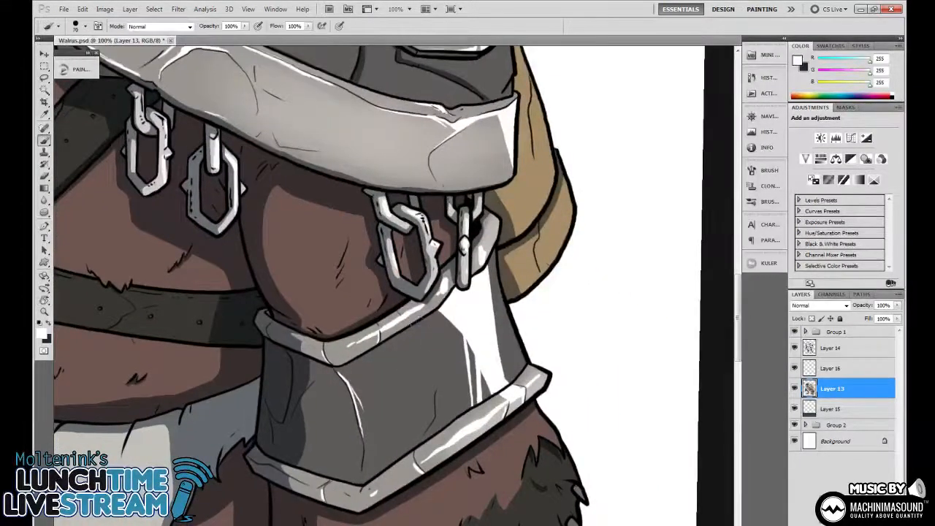
{"action": "left_click", "coordinate": [449, 324], "text": "alt"}
{"action": "left_click_drag", "start_coordinate": [451, 278], "coordinate": [470, 291]}
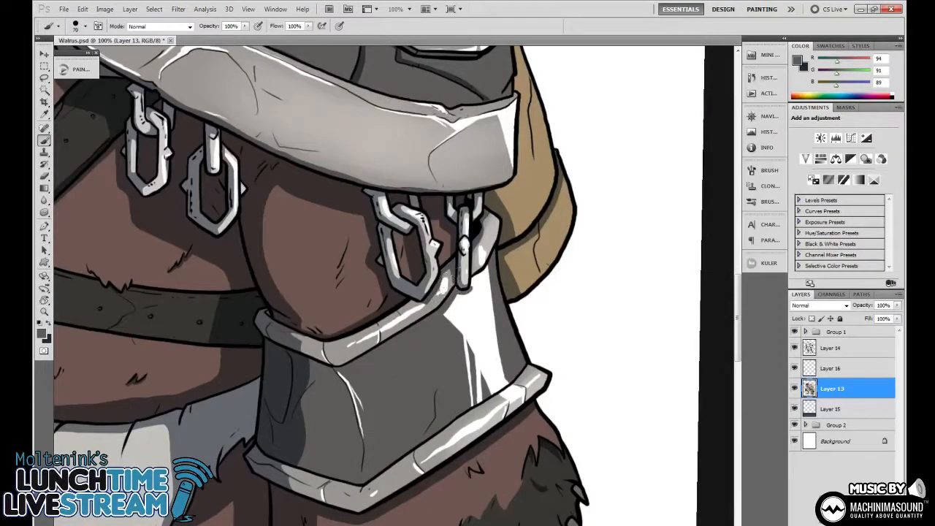
{"action": "scroll", "coordinate": [564, 257], "scroll_direction": "down", "scroll_amount": 3}
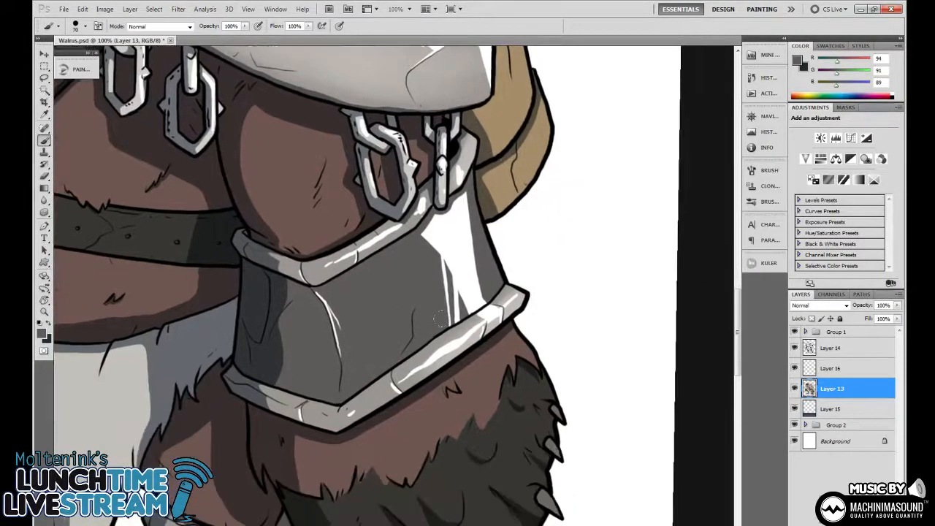
{"action": "left_click_drag", "start_coordinate": [440, 314], "coordinate": [475, 306]}
{"action": "left_click_drag", "start_coordinate": [549, 223], "coordinate": [557, 321]}
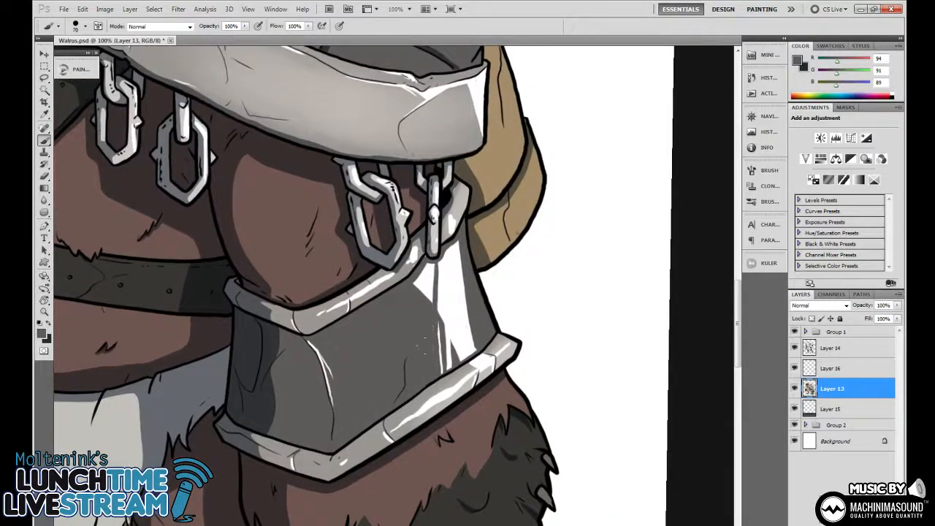
{"action": "key", "text": "ctrl+z"}
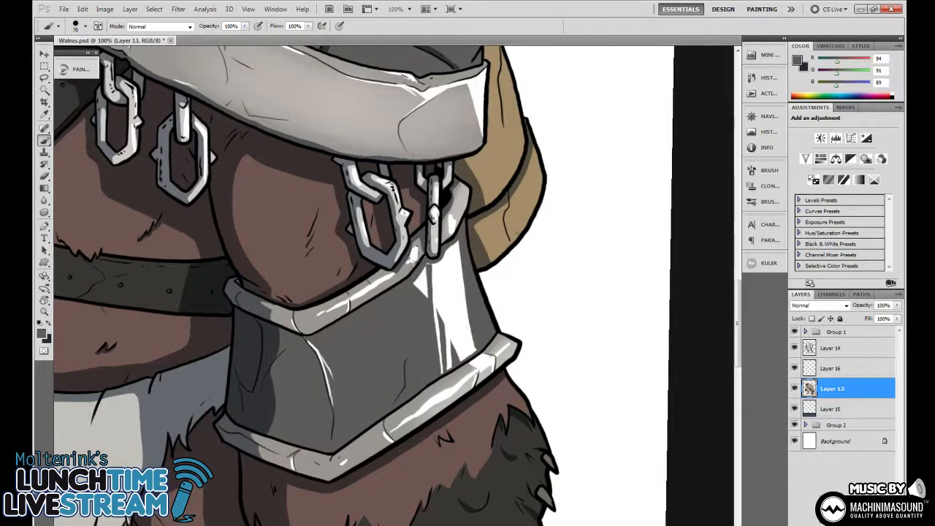
{"action": "left_click_drag", "start_coordinate": [501, 260], "coordinate": [489, 249]}
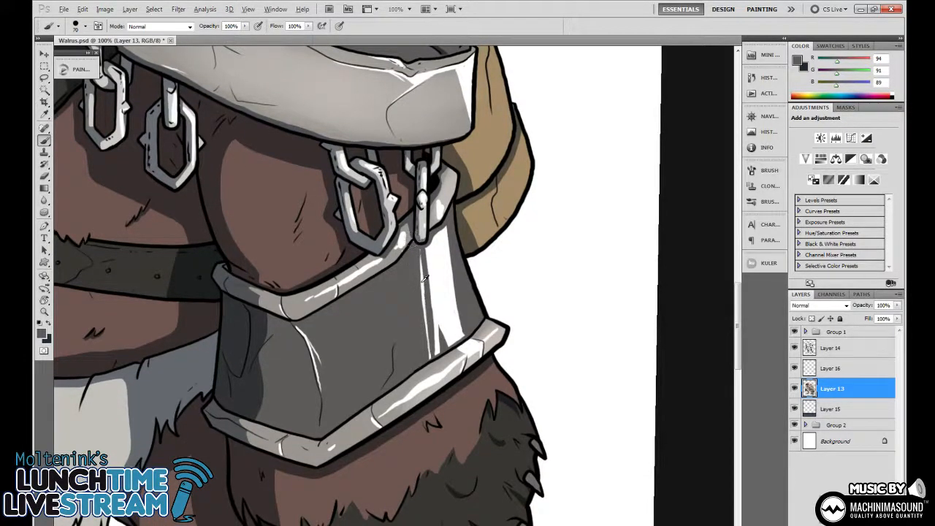
{"action": "left_click", "coordinate": [409, 248], "text": "alt"}
{"action": "left_click_drag", "start_coordinate": [412, 319], "coordinate": [416, 345]}
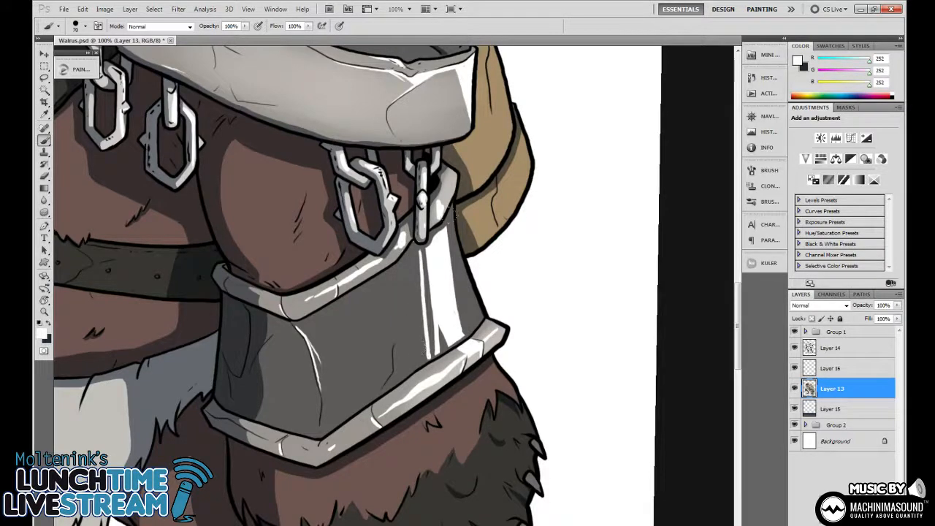
Paint thin white highlights along the front rim and inner curved ridge of the helmet's cheek plate
{"action": "key", "text": "ctrl+minus"}
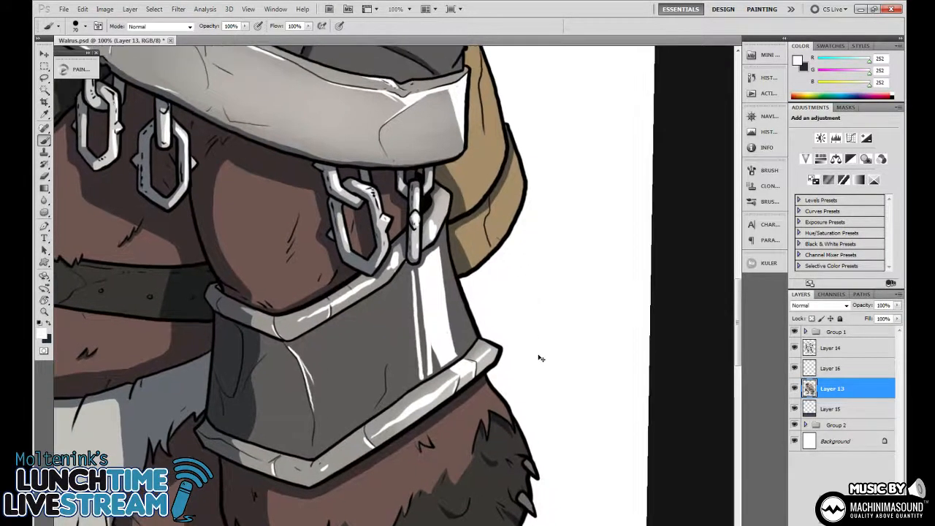
{"action": "key", "text": "ctrl+minus"}
{"action": "key", "text": "ctrl+minus"}
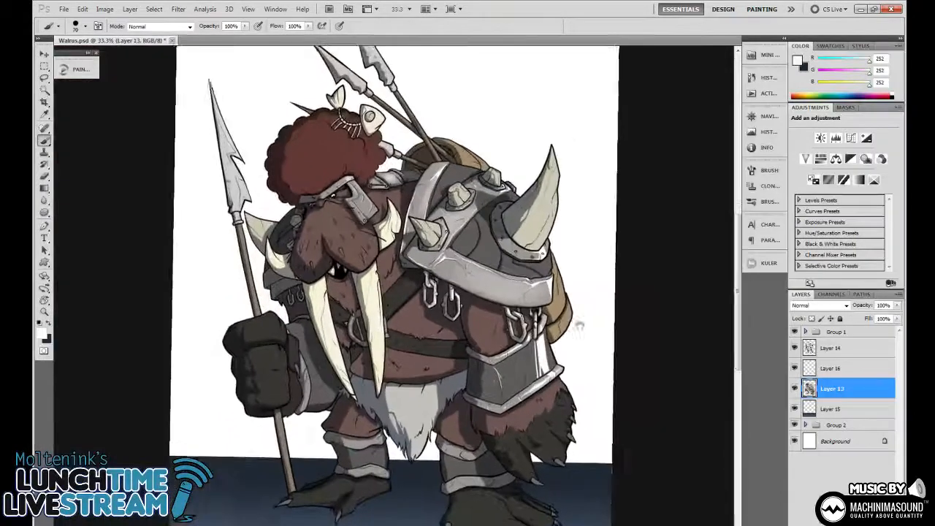
{"action": "mouse_move", "coordinate": [578, 326]}
{"action": "left_mouse_down"}
{"action": "mouse_move", "coordinate": [530, 299]}
{"action": "mouse_move", "coordinate": [517, 350]}
{"action": "mouse_move", "coordinate": [537, 411]}
{"action": "mouse_move", "coordinate": [511, 344]}
{"action": "mouse_move", "coordinate": [529, 396]}
{"action": "mouse_move", "coordinate": [526, 354]}
{"action": "left_mouse_up"}
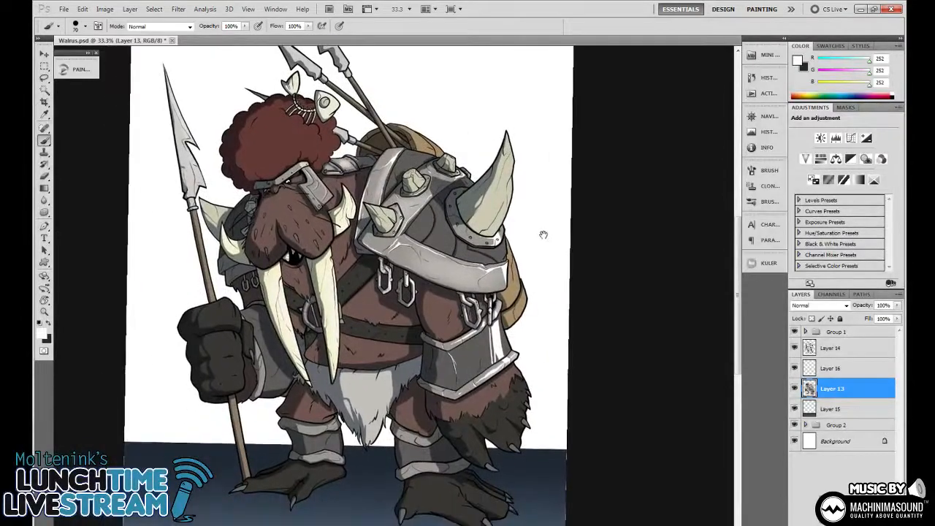
{"action": "scroll", "coordinate": [550, 250], "scroll_direction": "up", "scroll_amount": 3}
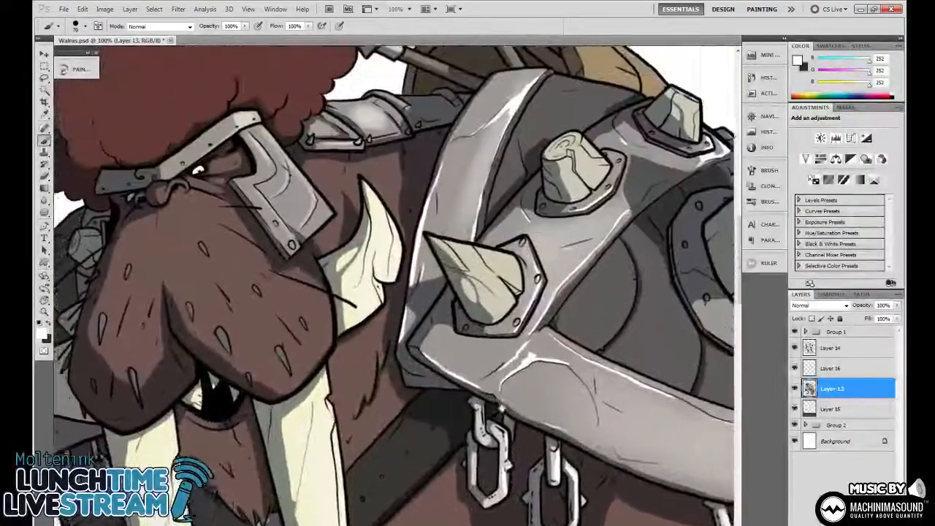
{"action": "left_click_drag", "start_coordinate": [500, 406], "coordinate": [535, 474]}
{"action": "scroll", "coordinate": [198, 267], "scroll_direction": "up", "scroll_amount": 2}
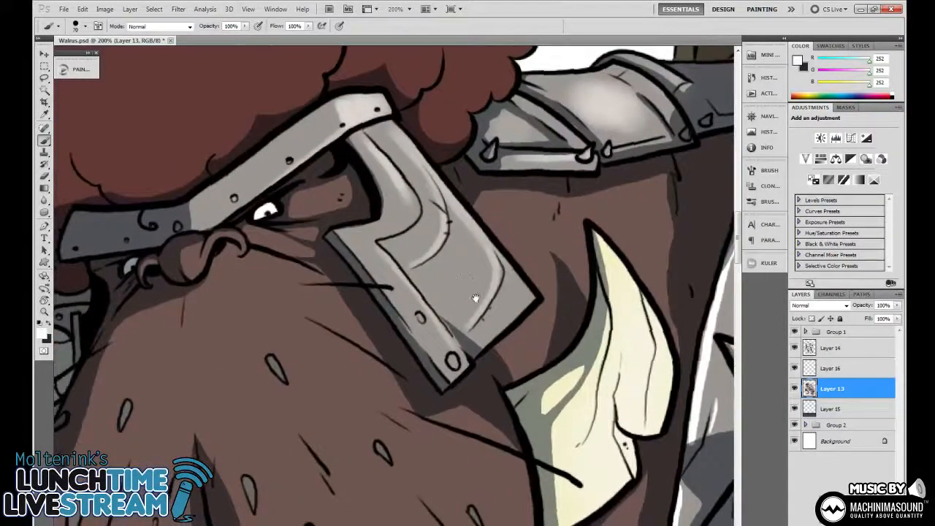
{"action": "left_click_drag", "start_coordinate": [474, 298], "coordinate": [513, 332]}
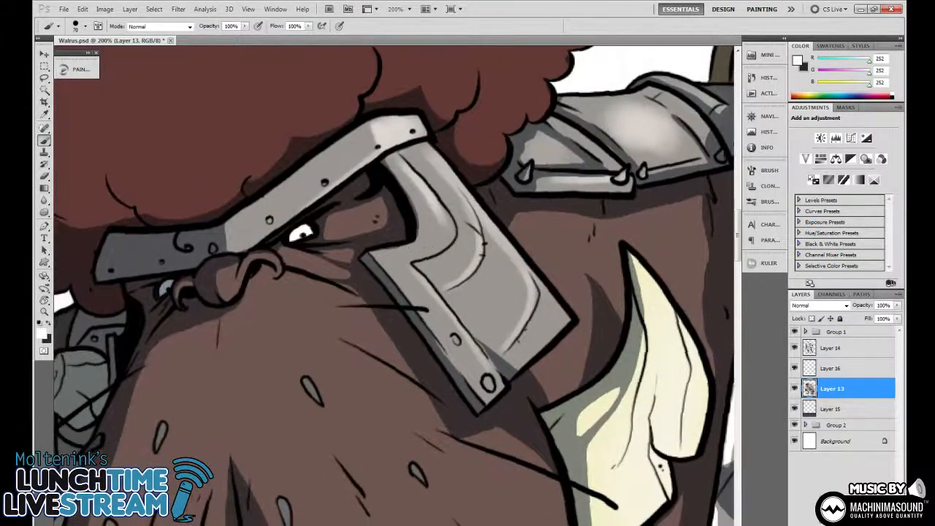
{"action": "left_click_drag", "start_coordinate": [409, 264], "coordinate": [491, 368]}
{"action": "key", "text": "ctrl+z"}
{"action": "mouse_move", "coordinate": [409, 266]}
{"action": "left_mouse_down"}
{"action": "mouse_move", "coordinate": [491, 366]}
{"action": "mouse_move", "coordinate": [509, 406]}
{"action": "left_mouse_up"}
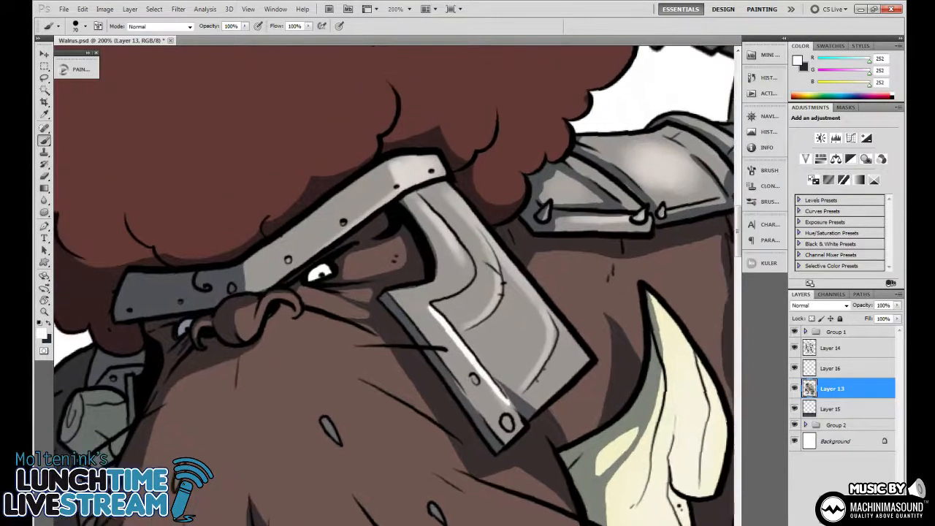
{"action": "left_click_drag", "start_coordinate": [413, 194], "coordinate": [472, 267]}
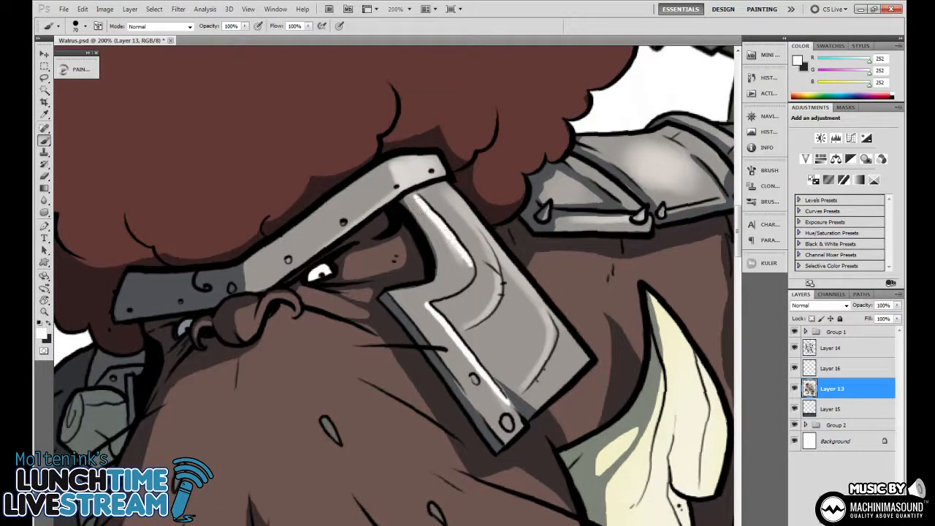
Paint white reflections on the cheek plate's rear edge and lower corner, and on the bend of the helmet's brow band
{"action": "mouse_move", "coordinate": [453, 200]}
{"action": "left_mouse_down"}
{"action": "mouse_move", "coordinate": [497, 270]}
{"action": "mouse_move", "coordinate": [493, 318]}
{"action": "left_mouse_up"}
{"action": "mouse_move", "coordinate": [417, 190]}
{"action": "left_mouse_down"}
{"action": "mouse_move", "coordinate": [460, 228]}
{"action": "mouse_move", "coordinate": [562, 360]}
{"action": "mouse_move", "coordinate": [549, 378]}
{"action": "left_mouse_up"}
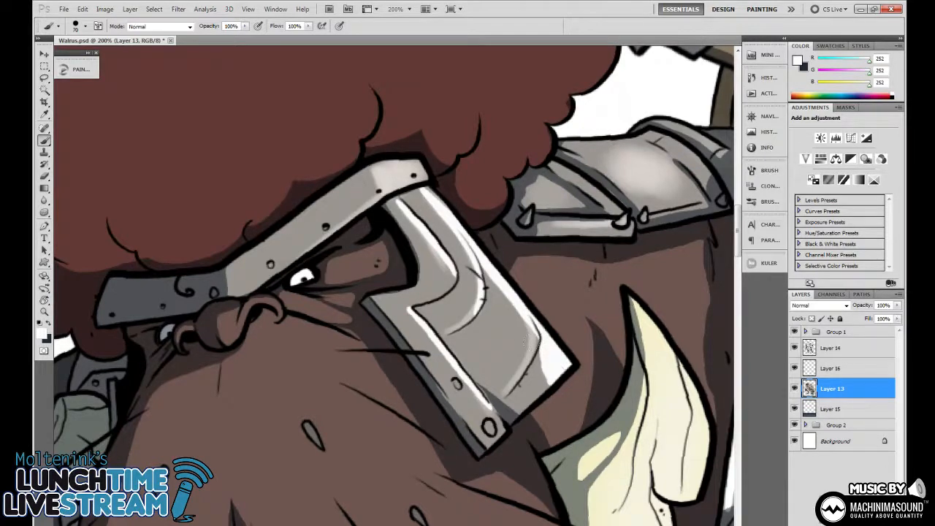
{"action": "left_click_drag", "start_coordinate": [542, 355], "coordinate": [536, 394]}
{"action": "left_click_drag", "start_coordinate": [514, 322], "coordinate": [527, 266]}
{"action": "left_click_drag", "start_coordinate": [406, 114], "coordinate": [460, 186]}
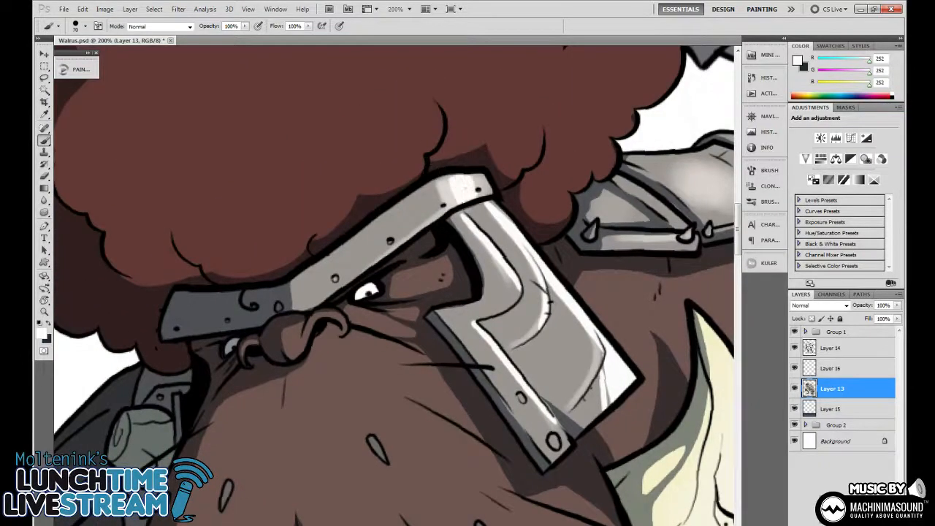
Review the helmet's highlights against the whole figure
{"action": "key", "text": "ctrl+minus"}
{"action": "key", "text": "ctrl+minus"}
{"action": "key", "text": "ctrl+minus"}
{"action": "key", "text": "ctrl+minus"}
{"action": "key", "text": "ctrl+minus"}
{"action": "key", "text": "ctrl+minus"}
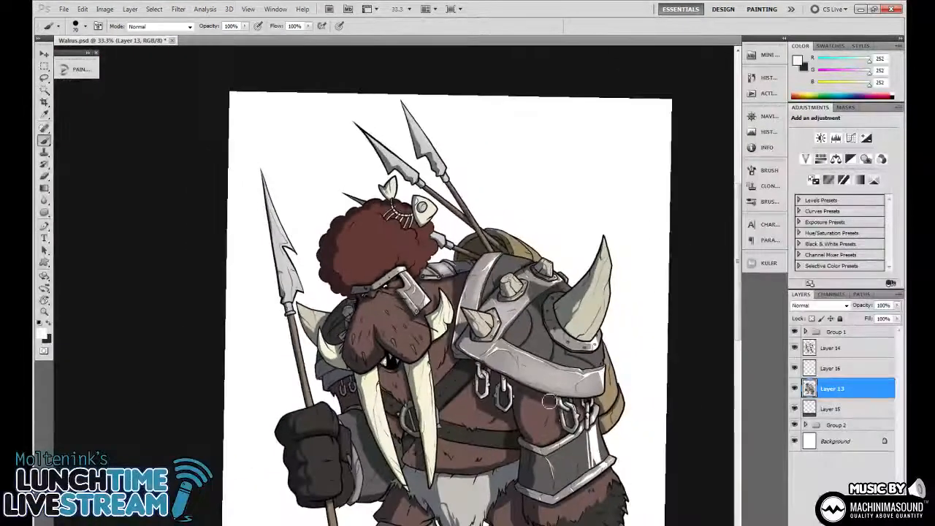
{"action": "key", "text": "ctrl+plus"}
{"action": "left_click_drag", "start_coordinate": [654, 254], "coordinate": [637, 333]}
Paint white highlights along the raised ridges of the small armour plates behind the walrus's head
{"action": "key", "text": "ctrl+plus"}
{"action": "key", "text": "ctrl+plus"}
{"action": "key", "text": "ctrl+plus"}
{"action": "key", "text": "ctrl+plus"}
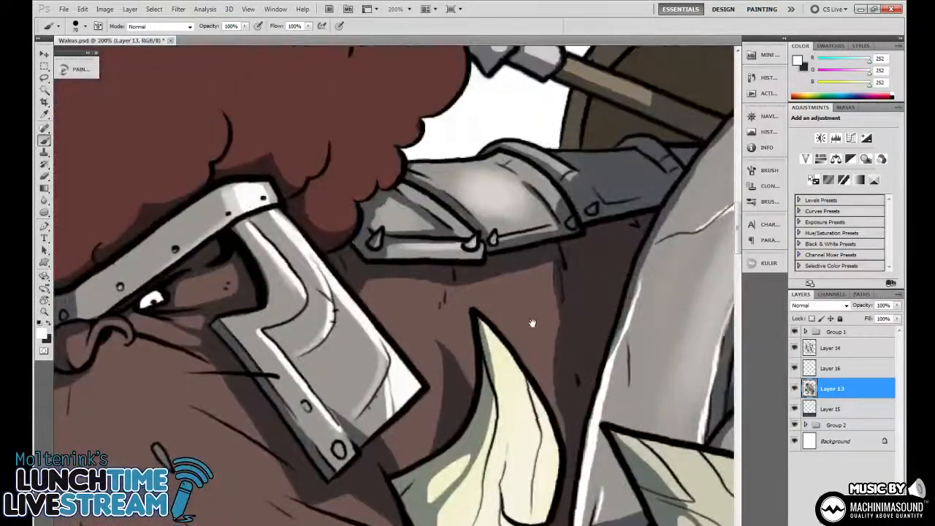
{"action": "left_click_drag", "start_coordinate": [532, 323], "coordinate": [475, 375]}
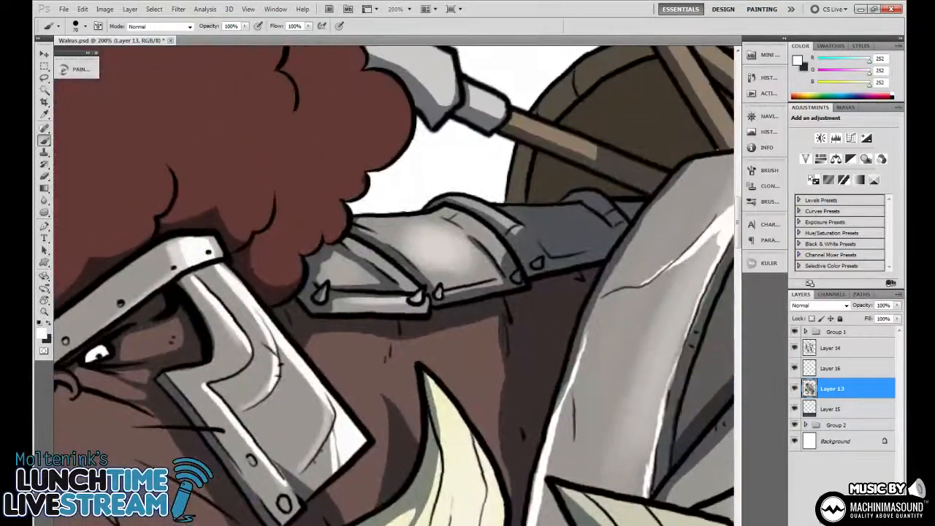
{"action": "left_click_drag", "start_coordinate": [357, 242], "coordinate": [416, 289]}
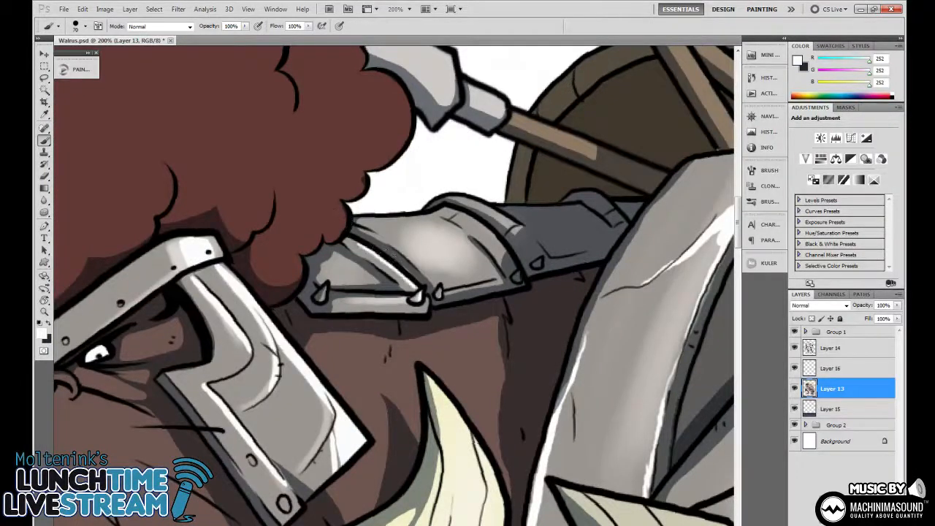
{"action": "left_click_drag", "start_coordinate": [446, 210], "coordinate": [511, 270]}
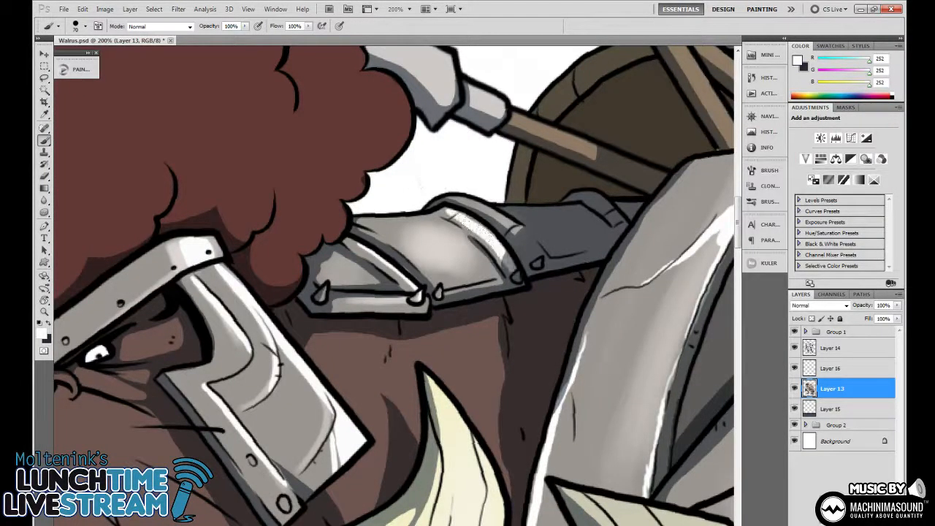
Add white highlights to the middle plate's lower rim and upper surface, and to the front plate beside it
{"action": "left_click_drag", "start_coordinate": [449, 291], "coordinate": [507, 276]}
{"action": "mouse_move", "coordinate": [437, 219]}
{"action": "left_mouse_down"}
{"action": "mouse_move", "coordinate": [408, 204]}
{"action": "mouse_move", "coordinate": [399, 225]}
{"action": "left_mouse_up"}
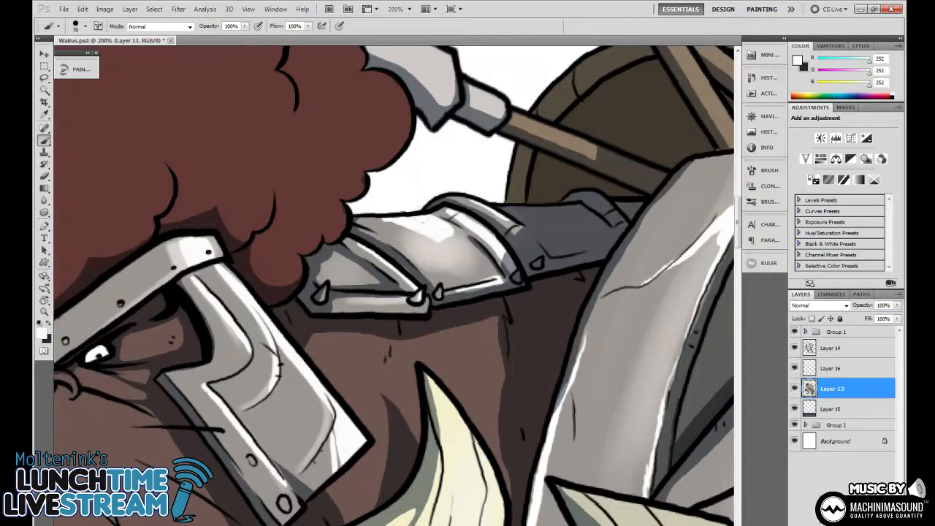
{"action": "left_click_drag", "start_coordinate": [463, 237], "coordinate": [448, 244]}
{"action": "left_click_drag", "start_coordinate": [409, 306], "coordinate": [344, 263]}
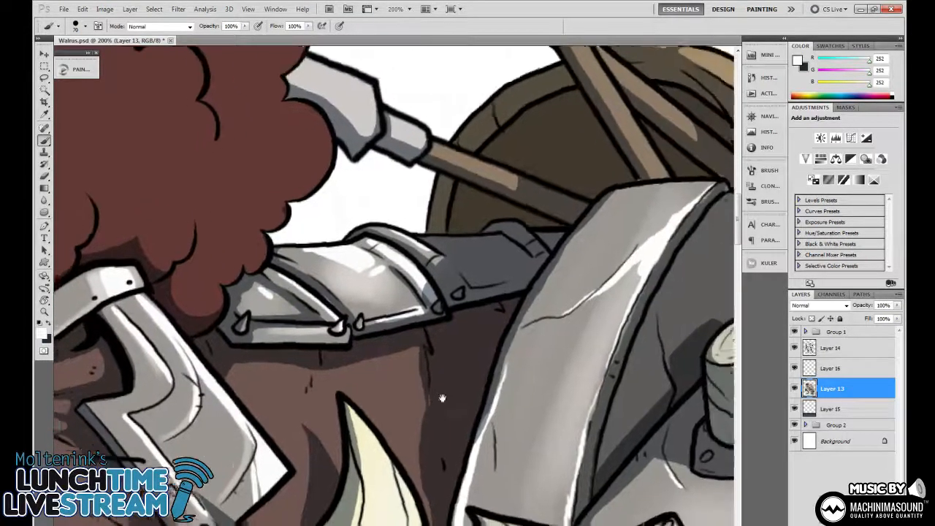
Paint white highlights along the curved rim of the bracer on the spear-holding arm, with a thin inner streak
{"action": "left_click_drag", "start_coordinate": [219, 409], "coordinate": [307, 307]}
{"action": "left_click_drag", "start_coordinate": [175, 409], "coordinate": [342, 252]}
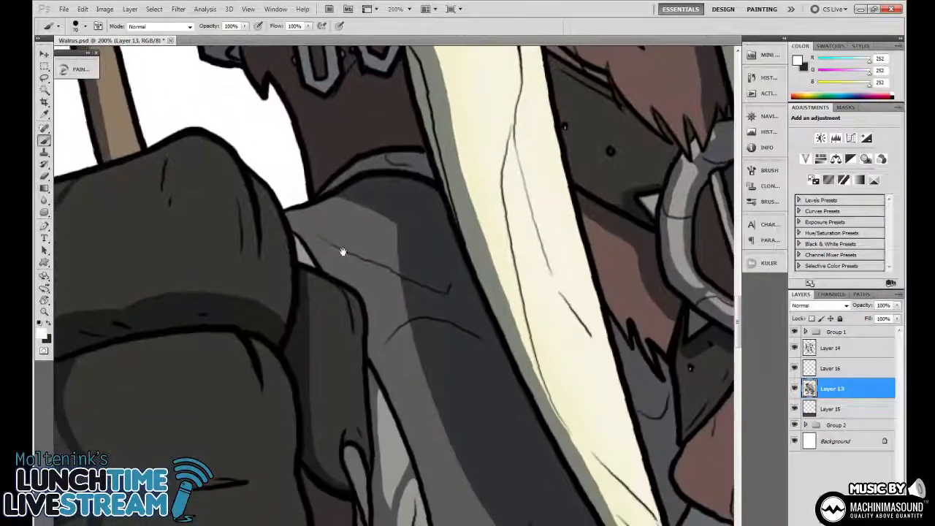
{"action": "left_click_drag", "start_coordinate": [391, 321], "coordinate": [349, 161]}
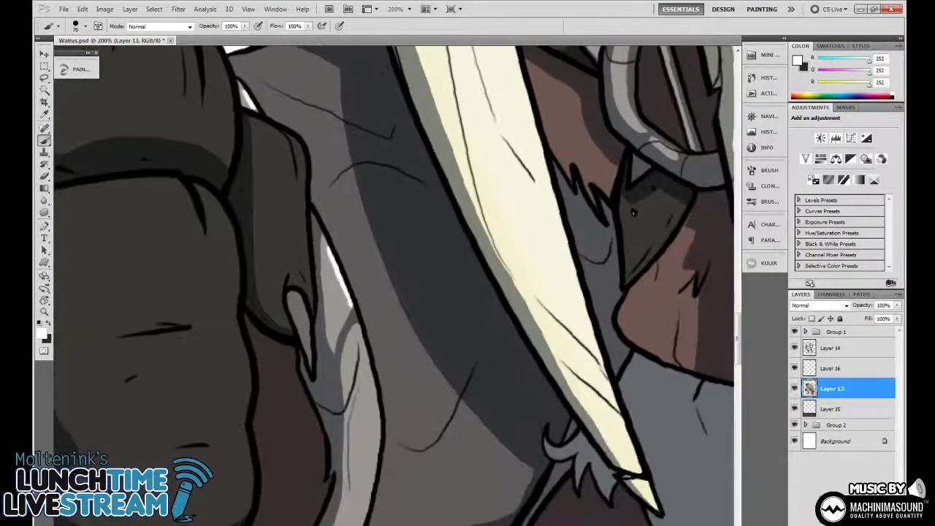
{"action": "mouse_move", "coordinate": [349, 306]}
{"action": "left_mouse_down"}
{"action": "mouse_move", "coordinate": [369, 383]}
{"action": "mouse_move", "coordinate": [361, 229]}
{"action": "left_mouse_up"}
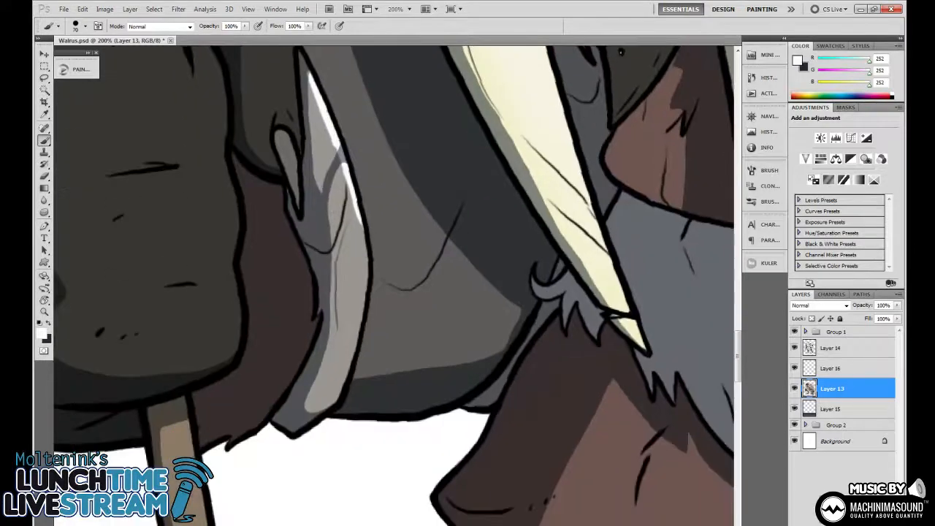
{"action": "mouse_move", "coordinate": [347, 183]}
{"action": "left_mouse_down"}
{"action": "mouse_move", "coordinate": [365, 278]}
{"action": "mouse_move", "coordinate": [360, 337]}
{"action": "left_mouse_up"}
{"action": "left_click_drag", "start_coordinate": [335, 296], "coordinate": [350, 215]}
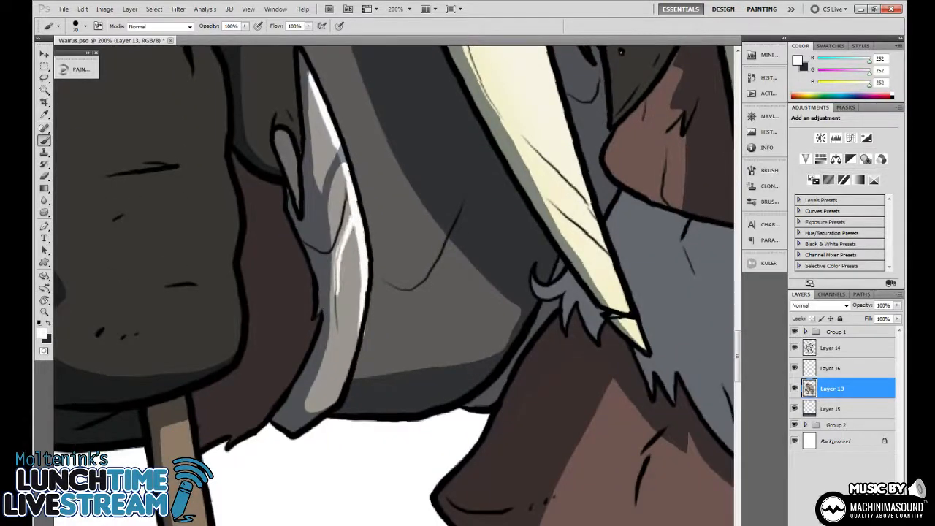
{"action": "left_click_drag", "start_coordinate": [383, 345], "coordinate": [371, 385]}
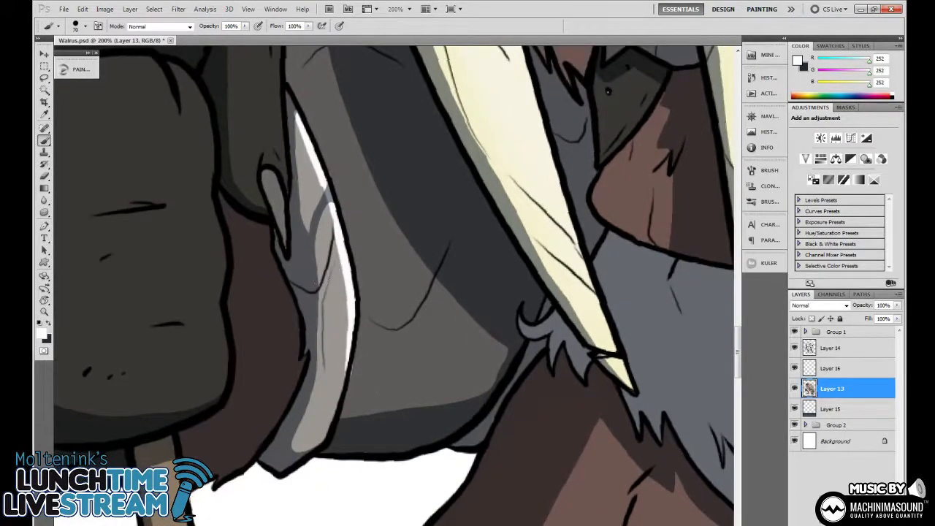
Review the spear arm's bracer highlights together with the rest of the armour at several magnifications
{"action": "key", "text": "ctrl+minus"}
{"action": "key", "text": "ctrl+minus"}
{"action": "key", "text": "ctrl+minus"}
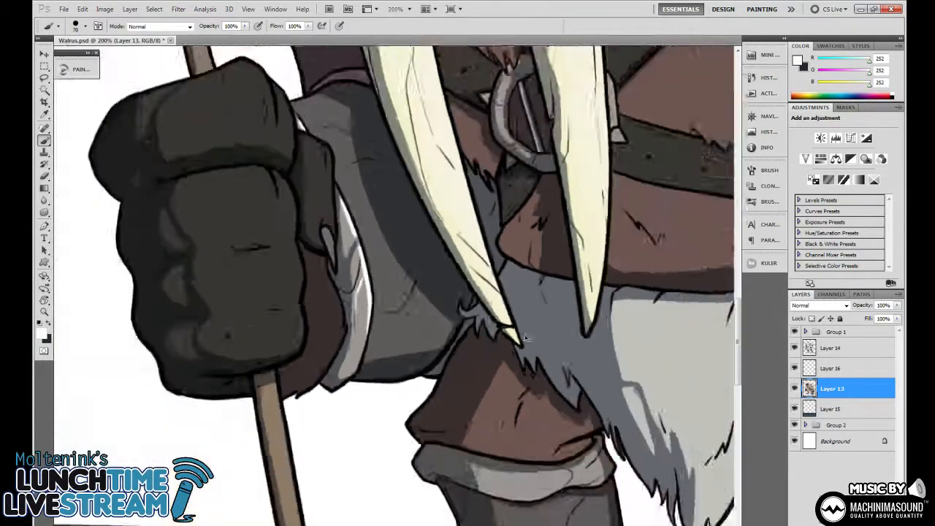
{"action": "left_click_drag", "start_coordinate": [327, 333], "coordinate": [350, 387]}
{"action": "key", "text": "ctrl+plus"}
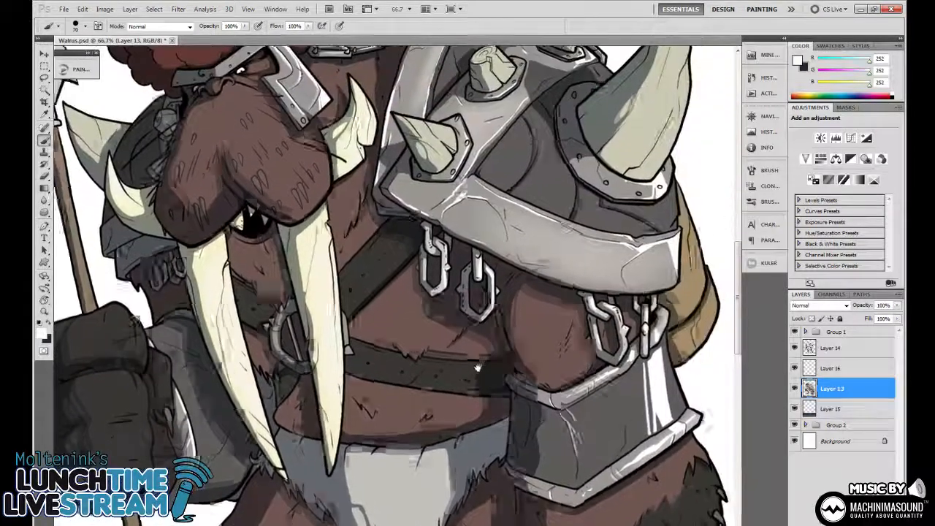
{"action": "key", "text": "ctrl+minus"}
{"action": "key", "text": "ctrl+minus"}
{"action": "key", "text": "ctrl+minus"}
{"action": "key", "text": "ctrl+minus"}
Straighten the canvas and examine the whole figure, from the head armour down to the leg guards and feet
{"action": "key", "text": "r"}
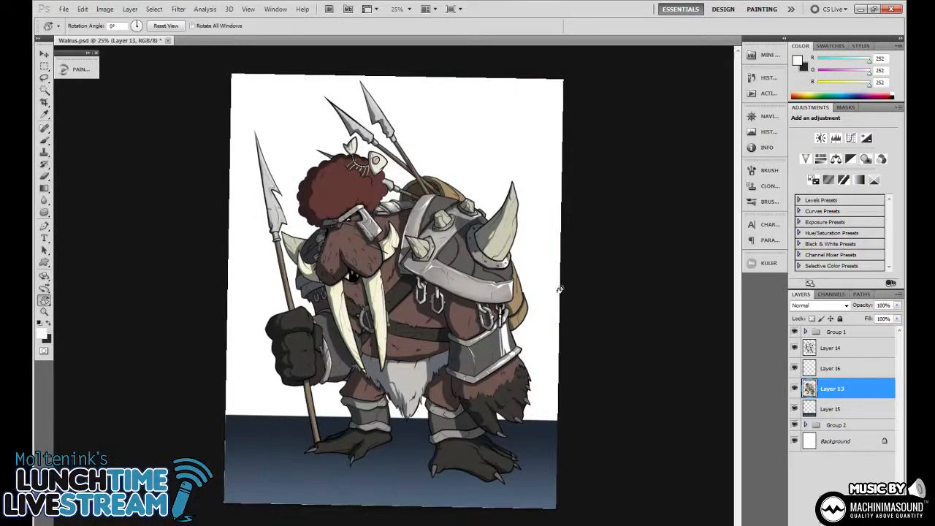
{"action": "mouse_move", "coordinate": [606, 275]}
{"action": "left_mouse_down"}
{"action": "mouse_move", "coordinate": [609, 255]}
{"action": "mouse_move", "coordinate": [590, 271]}
{"action": "left_mouse_up"}
{"action": "key", "text": "ctrl+plus"}
{"action": "key", "text": "ctrl+plus"}
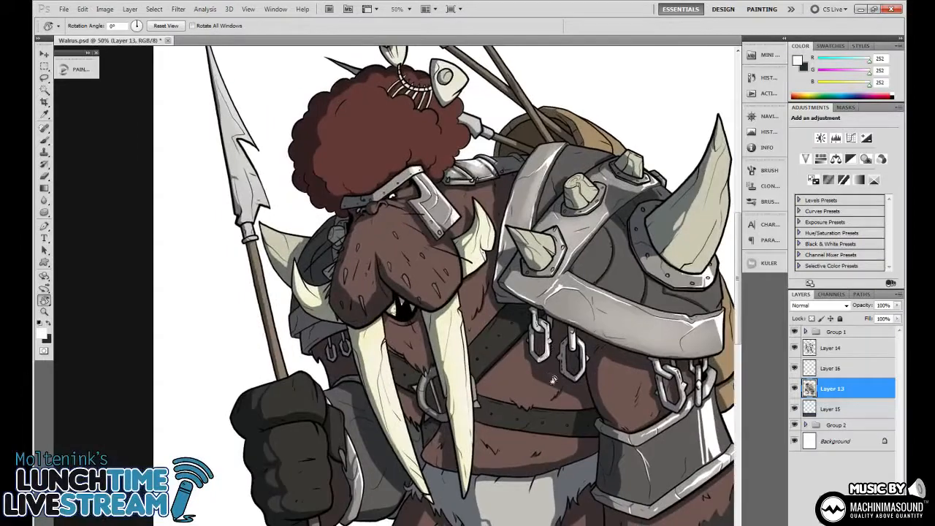
{"action": "key", "text": "ctrl+minus"}
{"action": "key", "text": "ctrl+minus"}
{"action": "key", "text": "ctrl+minus"}
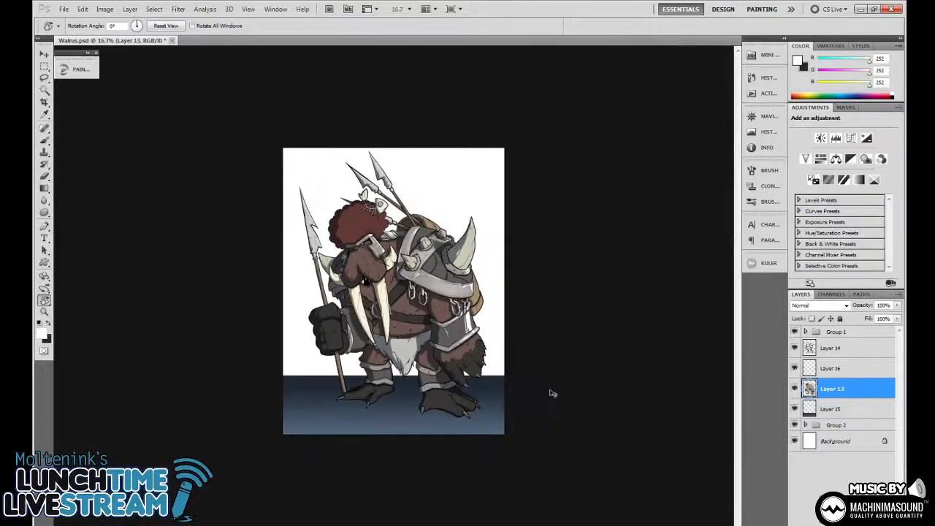
{"action": "key", "text": "ctrl+plus"}
{"action": "key", "text": "ctrl+plus"}
{"action": "left_click_drag", "start_coordinate": [645, 324], "coordinate": [630, 378]}
{"action": "left_click_drag", "start_coordinate": [631, 339], "coordinate": [623, 307]}
{"action": "left_click_drag", "start_coordinate": [650, 428], "coordinate": [629, 332]}
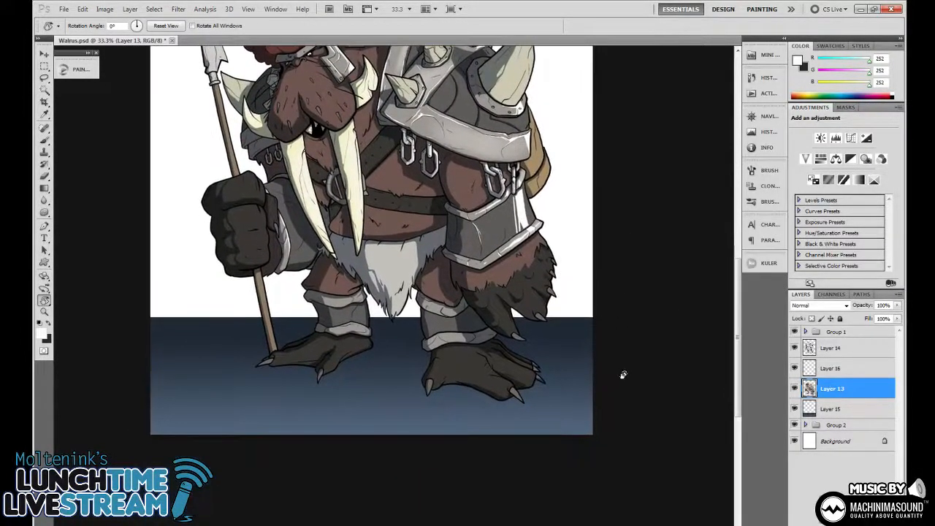
Paint white highlights on the lower rim of the leg guard below the free clawed hand, with thin lines along its ridges
{"action": "scroll", "coordinate": [623, 375], "scroll_direction": "up", "scroll_amount": 6}
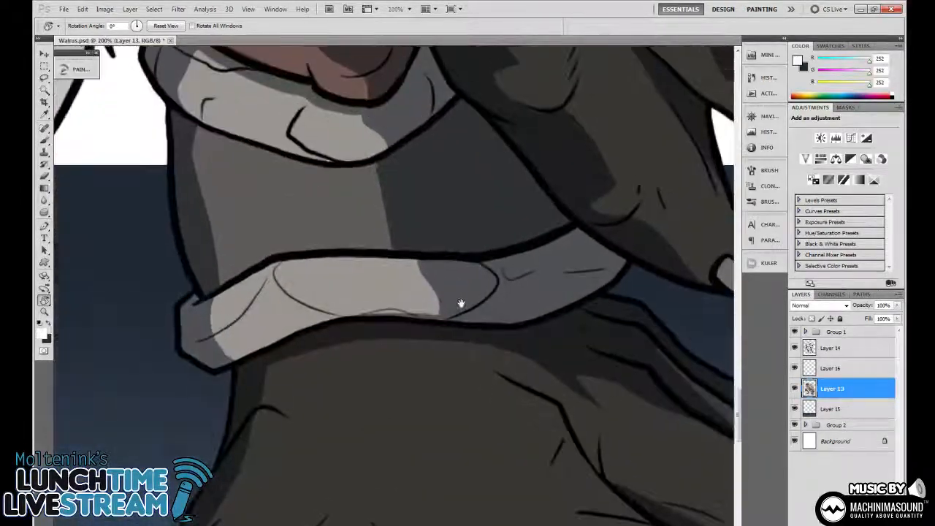
{"action": "left_click_drag", "start_coordinate": [460, 303], "coordinate": [521, 349]}
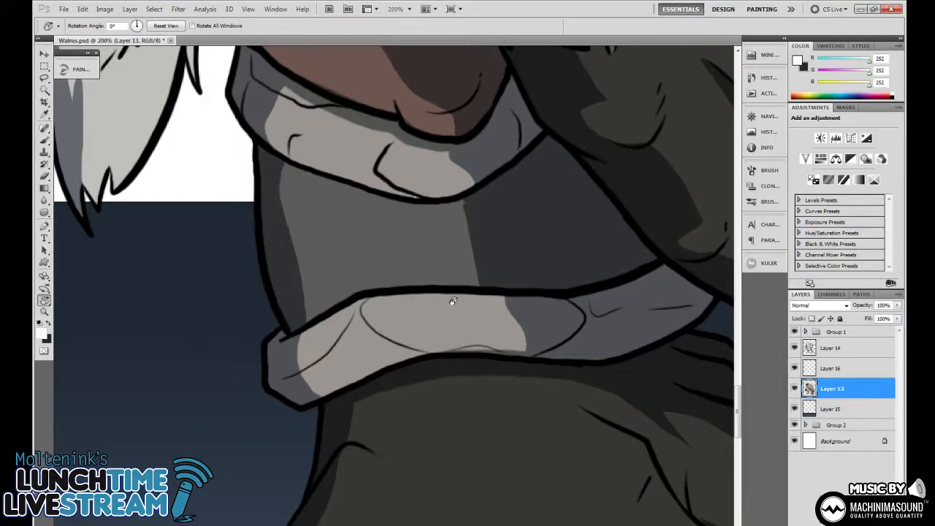
{"action": "key", "text": "b"}
{"action": "mouse_move", "coordinate": [368, 300]}
{"action": "left_mouse_down"}
{"action": "mouse_move", "coordinate": [486, 308]}
{"action": "mouse_move", "coordinate": [384, 298]}
{"action": "mouse_move", "coordinate": [386, 336]}
{"action": "left_mouse_up"}
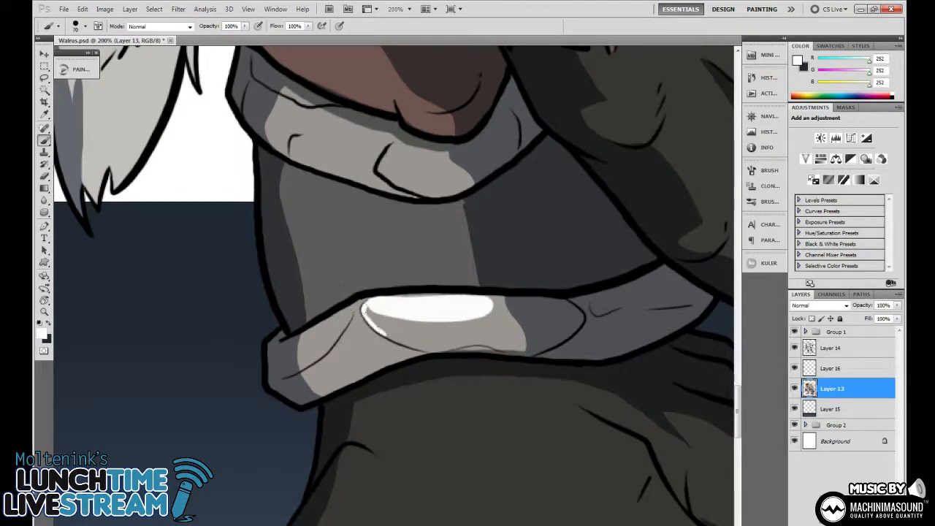
{"action": "left_click_drag", "start_coordinate": [365, 301], "coordinate": [341, 311]}
{"action": "left_click_drag", "start_coordinate": [404, 321], "coordinate": [519, 305]}
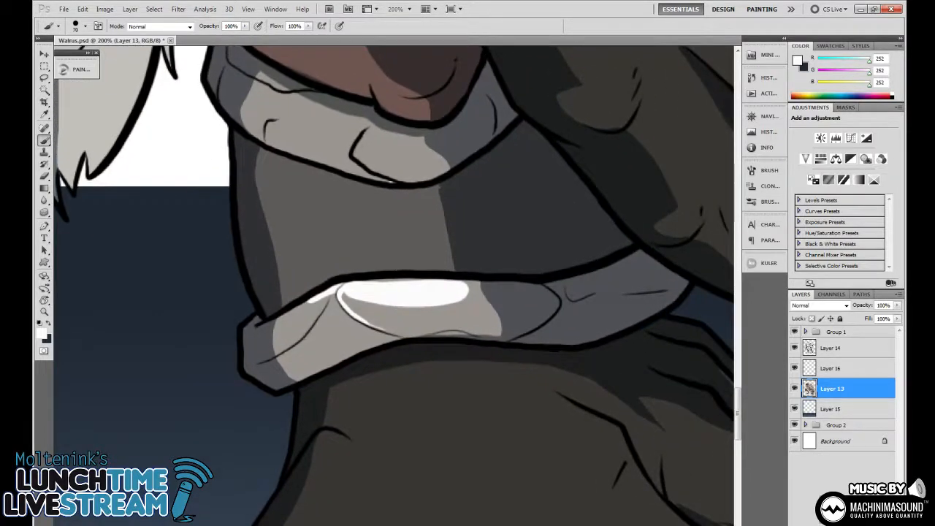
{"action": "left_click_drag", "start_coordinate": [336, 294], "coordinate": [309, 332]}
Paint white highlights along the upper rim of the same leg guard, filling the notched area and adding a thin streak beside it
{"action": "left_click_drag", "start_coordinate": [465, 275], "coordinate": [531, 407]}
{"action": "mouse_move", "coordinate": [437, 282]}
{"action": "left_mouse_down"}
{"action": "mouse_move", "coordinate": [430, 274]}
{"action": "mouse_move", "coordinate": [474, 299]}
{"action": "mouse_move", "coordinate": [332, 228]}
{"action": "mouse_move", "coordinate": [423, 266]}
{"action": "left_mouse_up"}
{"action": "left_click_drag", "start_coordinate": [360, 243], "coordinate": [322, 223]}
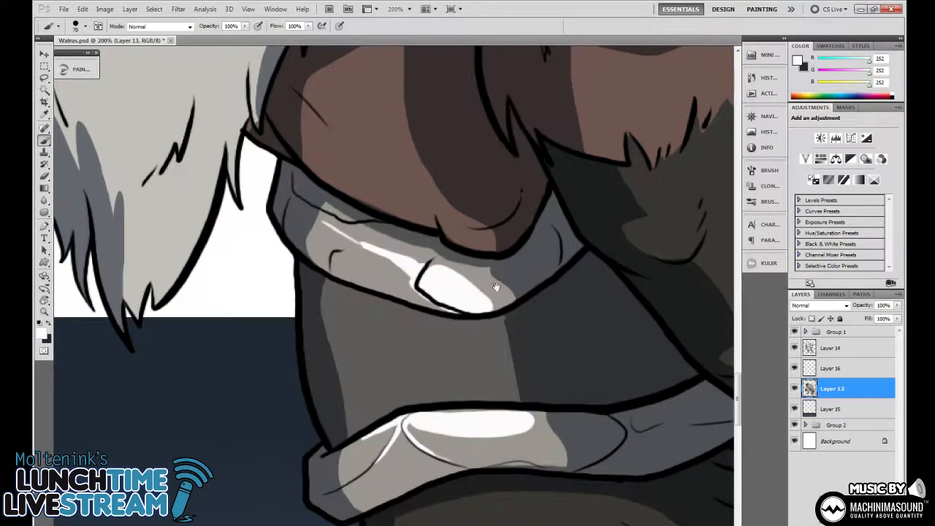
{"action": "left_click_drag", "start_coordinate": [495, 287], "coordinate": [469, 283]}
{"action": "left_click_drag", "start_coordinate": [574, 328], "coordinate": [551, 367]}
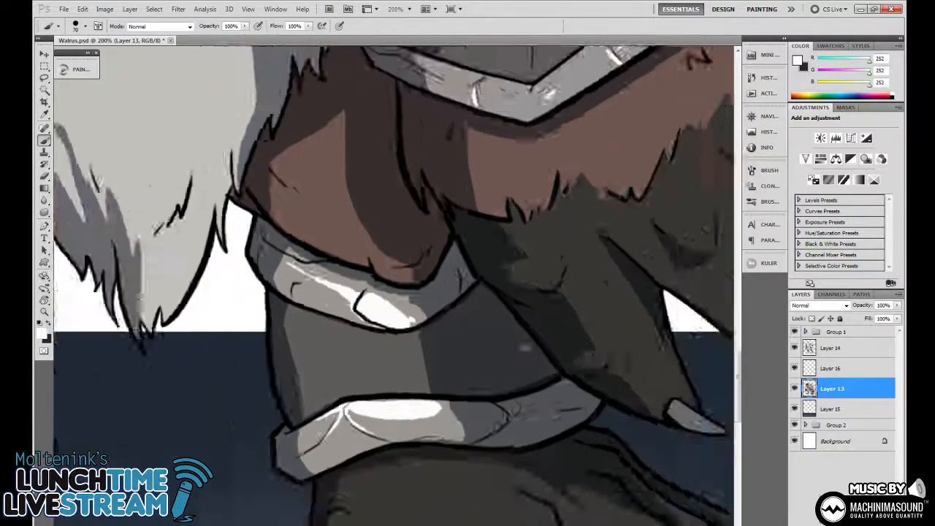
Rotate the canvas to about -72° and paint white highlights on the upper rim of the spear-side leg guard
{"action": "key", "text": "ctrl+minus"}
{"action": "key", "text": "ctrl+minus"}
{"action": "left_click_drag", "start_coordinate": [451, 358], "coordinate": [555, 370]}
{"action": "left_click_drag", "start_coordinate": [393, 418], "coordinate": [534, 283]}
{"action": "key", "text": "r"}
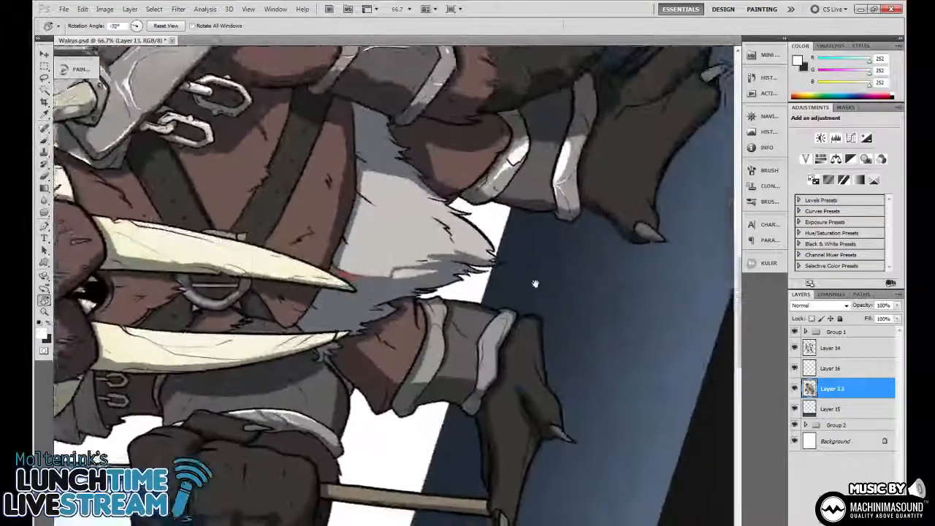
{"action": "key", "text": "Escape"}
{"action": "key", "text": "ctrl+1"}
{"action": "scroll", "coordinate": [458, 241], "scroll_direction": "up", "scroll_amount": 1}
{"action": "key", "text": "b"}
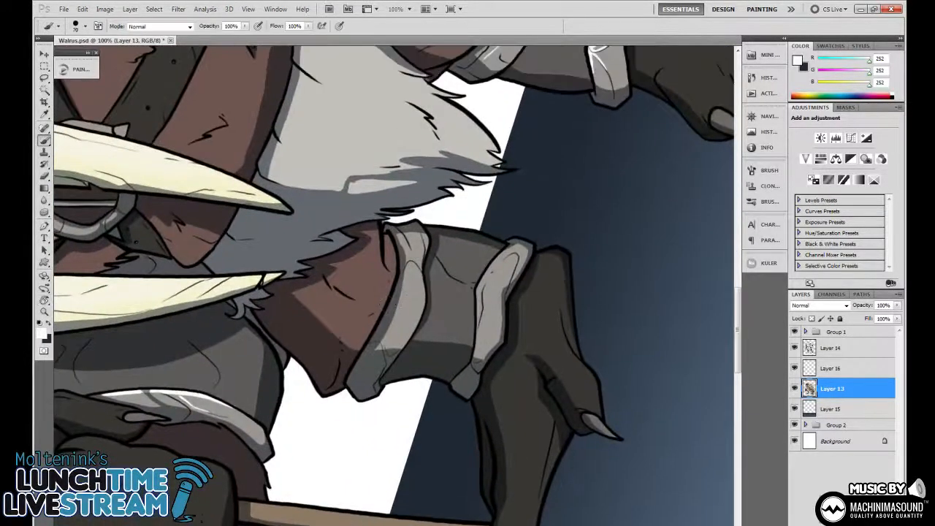
{"action": "left_click_drag", "start_coordinate": [398, 313], "coordinate": [408, 269]}
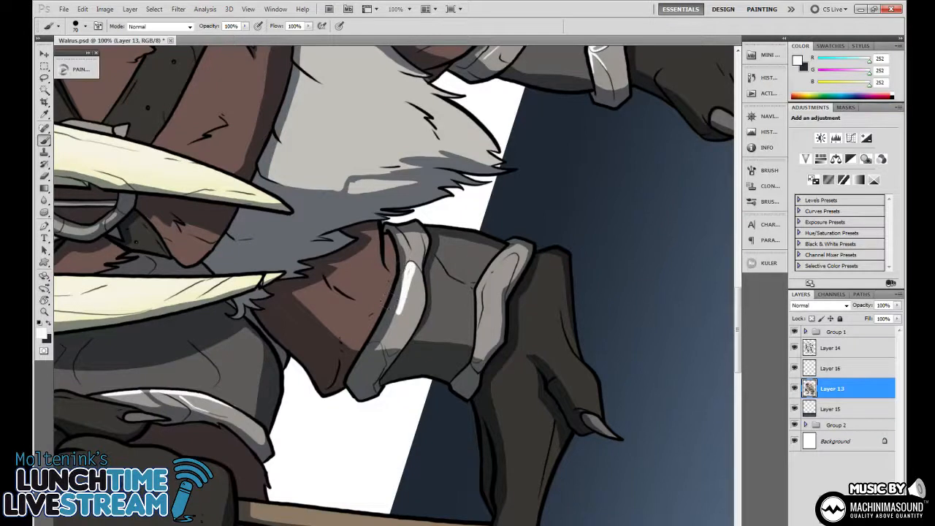
{"action": "left_click_drag", "start_coordinate": [399, 311], "coordinate": [388, 334]}
{"action": "left_click_drag", "start_coordinate": [409, 249], "coordinate": [414, 257]}
Paint a white highlight along the spear-side leg guard's lower rim and touch up its upper rim
{"action": "left_click_drag", "start_coordinate": [512, 279], "coordinate": [508, 285]}
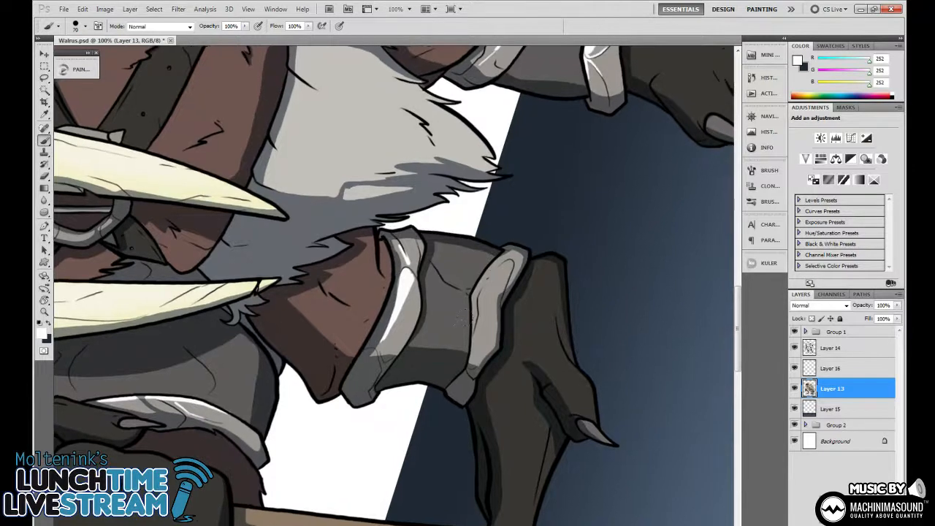
{"action": "mouse_move", "coordinate": [475, 335]}
{"action": "left_mouse_down"}
{"action": "mouse_move", "coordinate": [470, 280]}
{"action": "mouse_move", "coordinate": [480, 263]}
{"action": "mouse_move", "coordinate": [469, 305]}
{"action": "mouse_move", "coordinate": [479, 281]}
{"action": "mouse_move", "coordinate": [469, 285]}
{"action": "mouse_move", "coordinate": [487, 272]}
{"action": "left_mouse_up"}
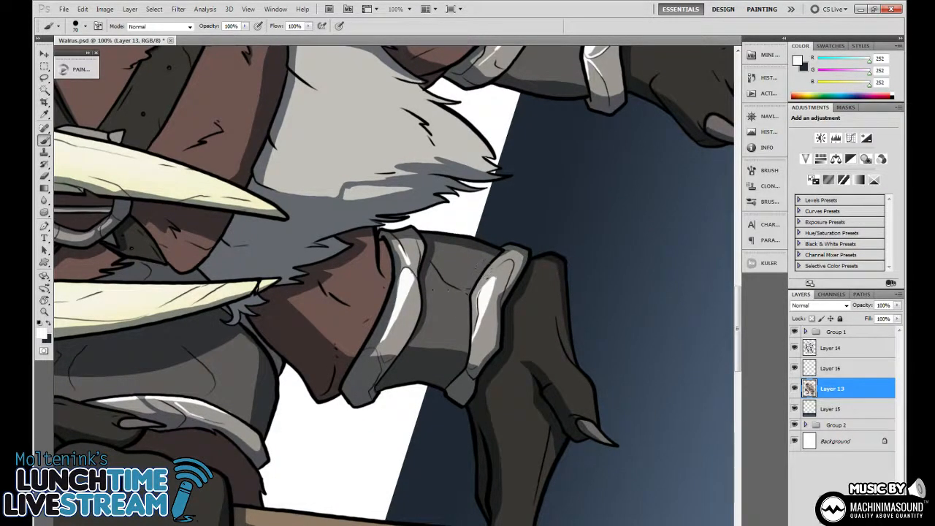
{"action": "left_click_drag", "start_coordinate": [400, 248], "coordinate": [407, 267]}
Straighten the canvas and examine the whole figure, from the leg guards up to the head and spears
{"action": "key", "text": "ctrl+minus"}
{"action": "key", "text": "ctrl+minus"}
{"action": "key", "text": "ctrl+minus"}
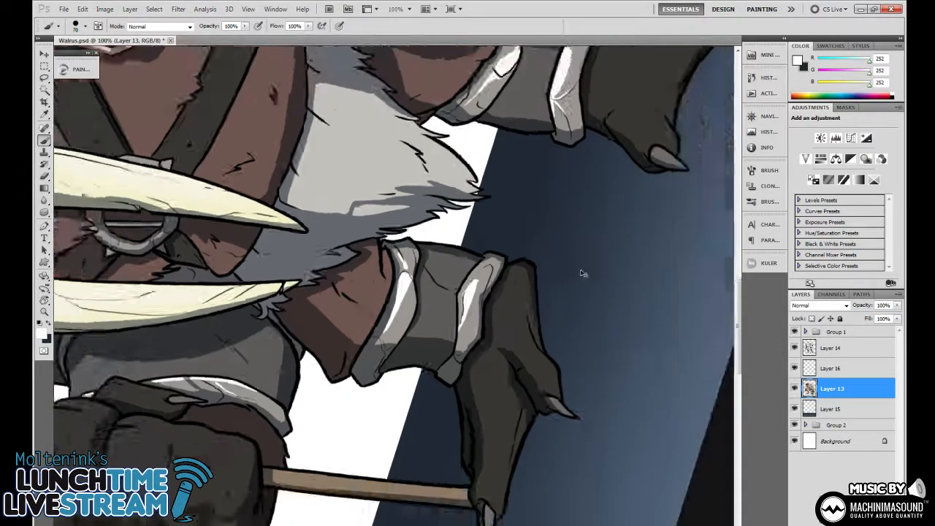
{"action": "key", "text": "r"}
{"action": "left_click_drag", "start_coordinate": [621, 250], "coordinate": [626, 341]}
{"action": "scroll", "coordinate": [626, 341], "scroll_direction": "up", "scroll_amount": 5}
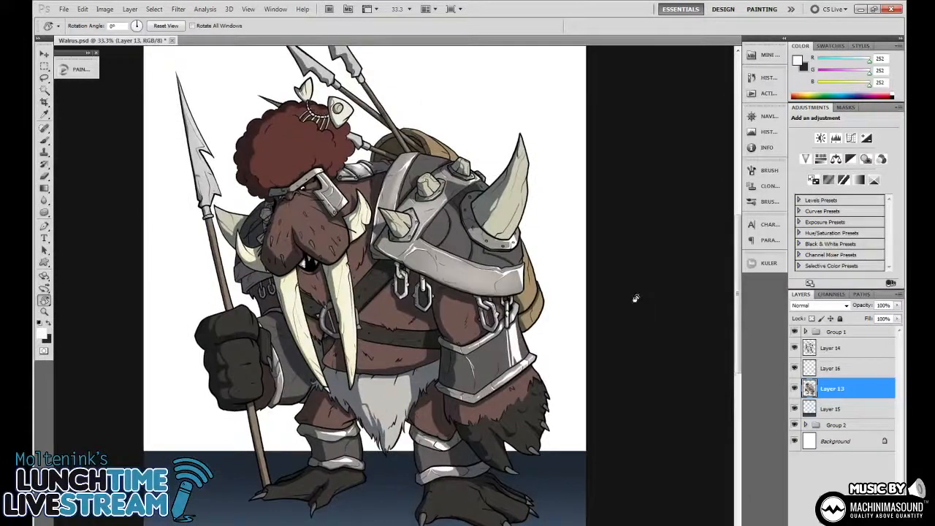
{"action": "scroll", "coordinate": [630, 371], "scroll_direction": "left", "scroll_amount": 2}
{"action": "scroll", "coordinate": [660, 340], "scroll_direction": "down", "scroll_amount": 3}
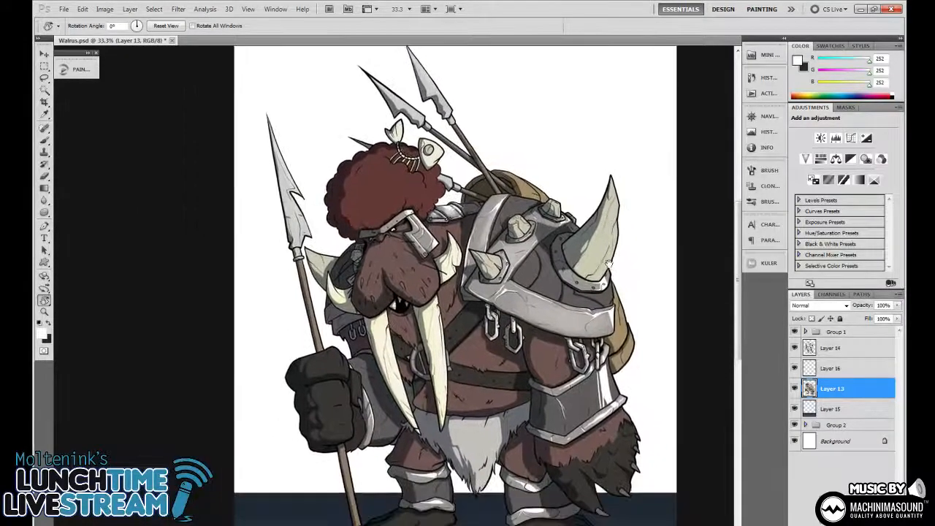
{"action": "scroll", "coordinate": [617, 372], "scroll_direction": "left", "scroll_amount": 3}
{"action": "scroll", "coordinate": [617, 372], "scroll_direction": "up", "scroll_amount": 2}
{"action": "scroll", "coordinate": [322, 216], "scroll_direction": "up", "scroll_amount": 2}
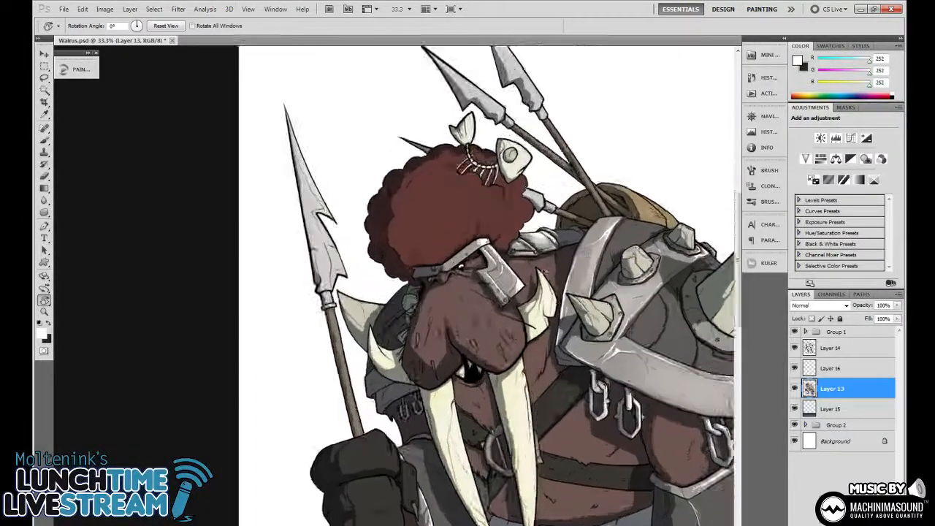
Paint white highlights along the edges of the hand-held spear's blade
{"action": "key", "text": "b"}
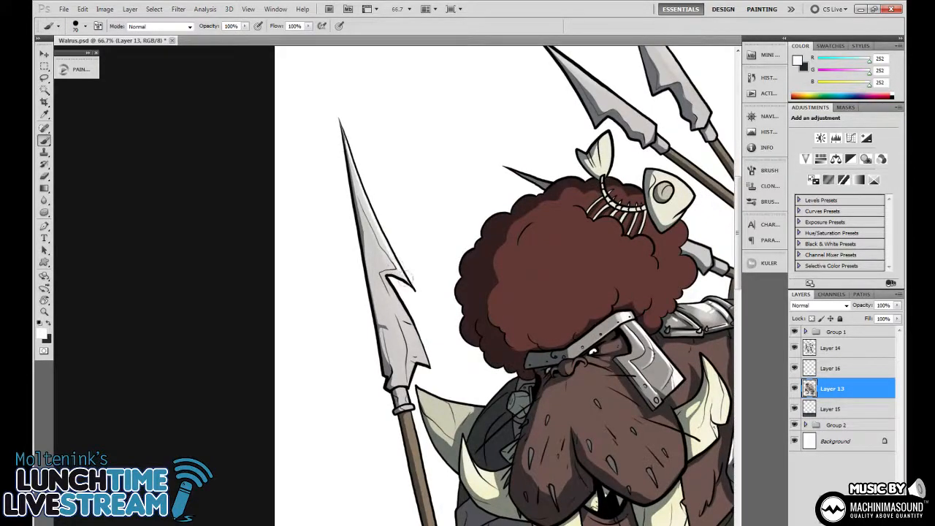
{"action": "left_click_drag", "start_coordinate": [405, 312], "coordinate": [428, 363]}
{"action": "left_click_drag", "start_coordinate": [464, 299], "coordinate": [458, 222]}
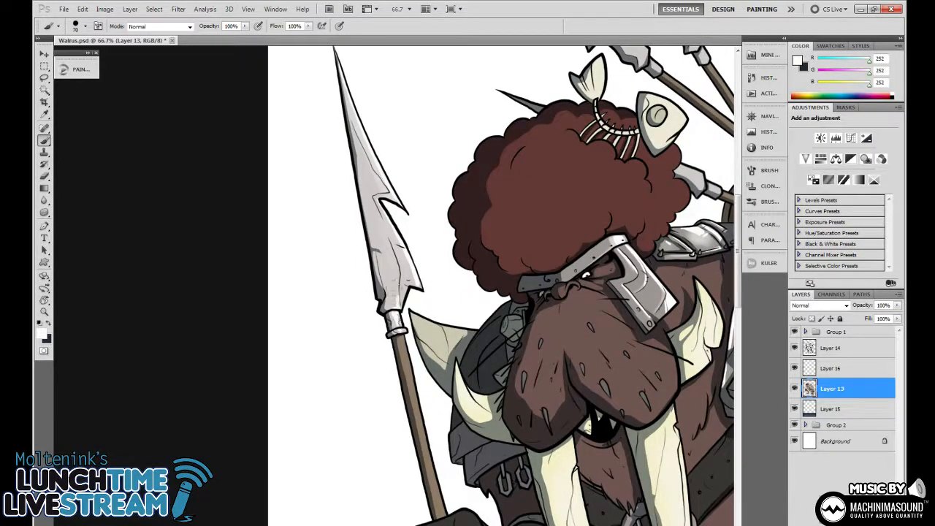
Rotate the canvas to about 27° and paint white highlights on the two upright spearheads on the back and the small one behind the hair
{"action": "left_click_drag", "start_coordinate": [476, 264], "coordinate": [229, 465]}
{"action": "key", "text": "r"}
{"action": "left_click_drag", "start_coordinate": [447, 327], "coordinate": [549, 367]}
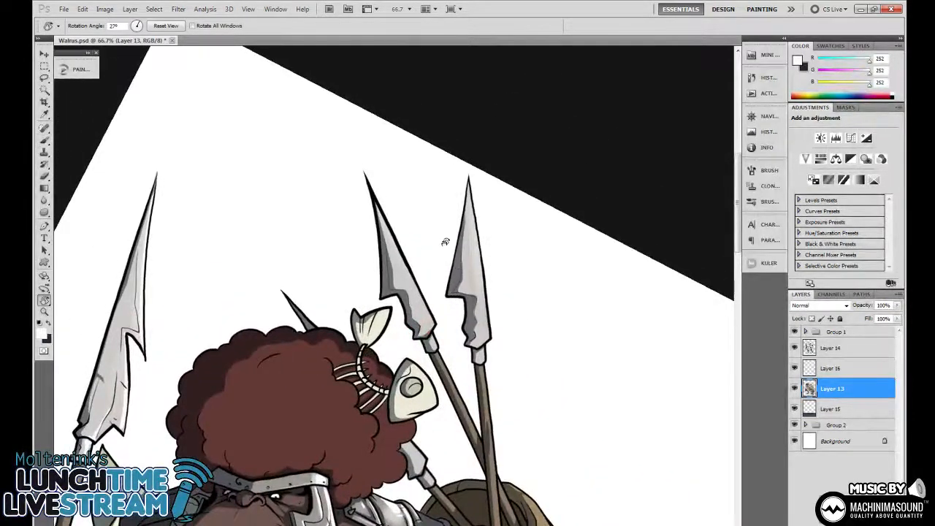
{"action": "key", "text": "b"}
{"action": "mouse_move", "coordinate": [406, 268]}
{"action": "left_mouse_down"}
{"action": "mouse_move", "coordinate": [430, 333]}
{"action": "mouse_move", "coordinate": [421, 295]}
{"action": "mouse_move", "coordinate": [393, 251]}
{"action": "left_mouse_up"}
{"action": "mouse_move", "coordinate": [473, 191]}
{"action": "left_mouse_down"}
{"action": "mouse_move", "coordinate": [480, 327]}
{"action": "mouse_move", "coordinate": [494, 306]}
{"action": "mouse_move", "coordinate": [478, 331]}
{"action": "left_mouse_up"}
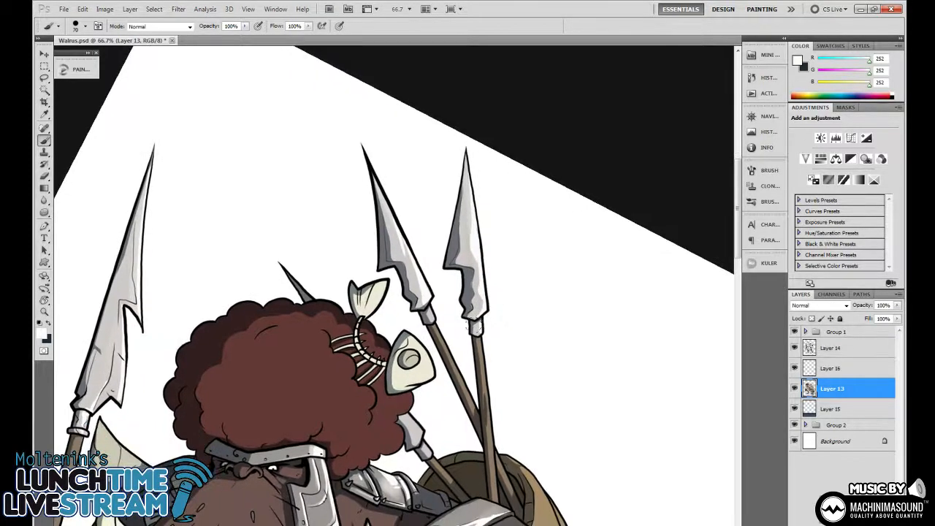
{"action": "left_click_drag", "start_coordinate": [431, 310], "coordinate": [432, 318]}
{"action": "left_click_drag", "start_coordinate": [358, 408], "coordinate": [436, 325]}
{"action": "left_click_drag", "start_coordinate": [497, 368], "coordinate": [525, 301]}
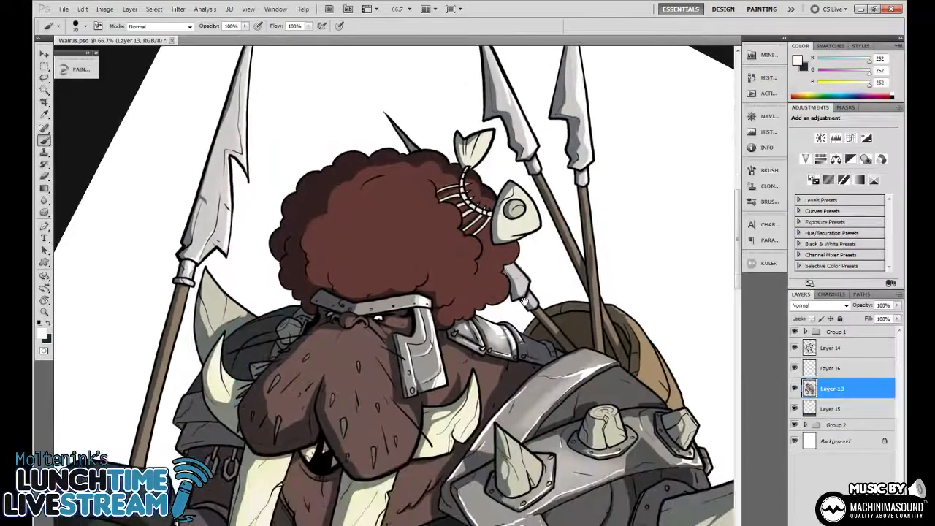
{"action": "left_click_drag", "start_coordinate": [512, 266], "coordinate": [534, 304]}
Straighten the canvas and examine the highlights over the whole figure, down to the feet
{"action": "left_click_drag", "start_coordinate": [599, 278], "coordinate": [553, 190]}
{"action": "mouse_move", "coordinate": [427, 361]}
{"action": "left_mouse_down"}
{"action": "mouse_move", "coordinate": [499, 284]}
{"action": "mouse_move", "coordinate": [512, 335]}
{"action": "mouse_move", "coordinate": [504, 285]}
{"action": "mouse_move", "coordinate": [482, 241]}
{"action": "mouse_move", "coordinate": [464, 390]}
{"action": "mouse_move", "coordinate": [500, 356]}
{"action": "left_mouse_up"}
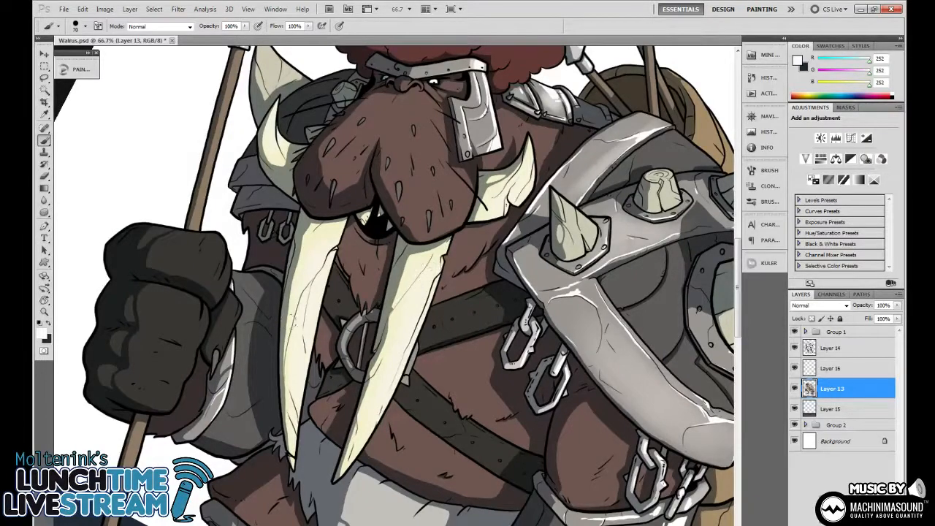
{"action": "key", "text": "ctrl+minus"}
{"action": "key", "text": "ctrl+minus"}
{"action": "key", "text": "r"}
{"action": "left_click_drag", "start_coordinate": [579, 314], "coordinate": [638, 298]}
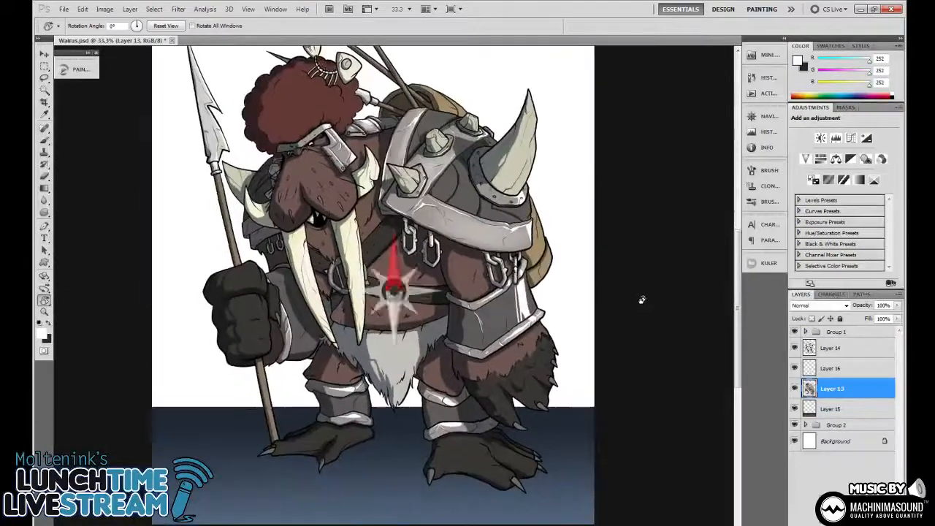
{"action": "left_click_drag", "start_coordinate": [618, 397], "coordinate": [423, 337]}
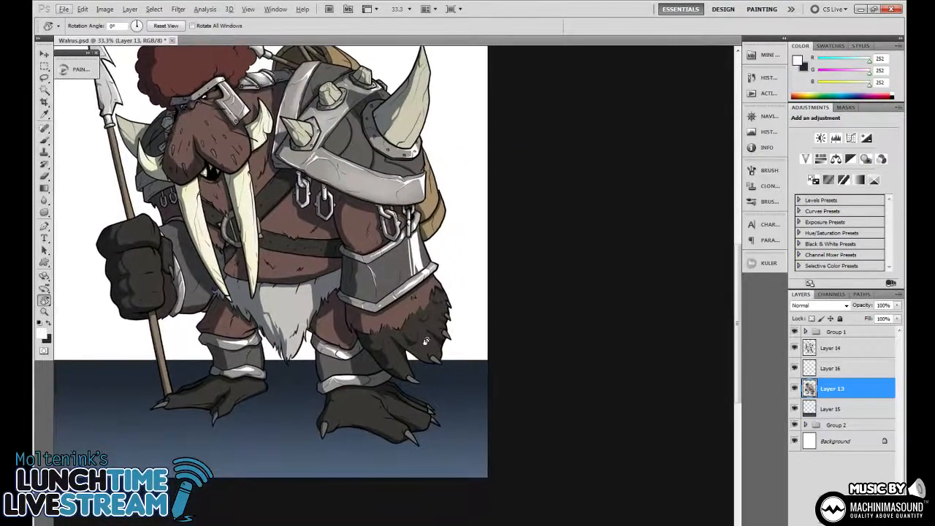
Sample the dark skin colour of the free clawed hand and lighten the foreground colour to a warm grey, RGB 115, 109, 100
{"action": "key", "text": "ctrl+plus"}
{"action": "key", "text": "ctrl+plus"}
{"action": "key", "text": "ctrl+plus"}
{"action": "key", "text": "ctrl+plus"}
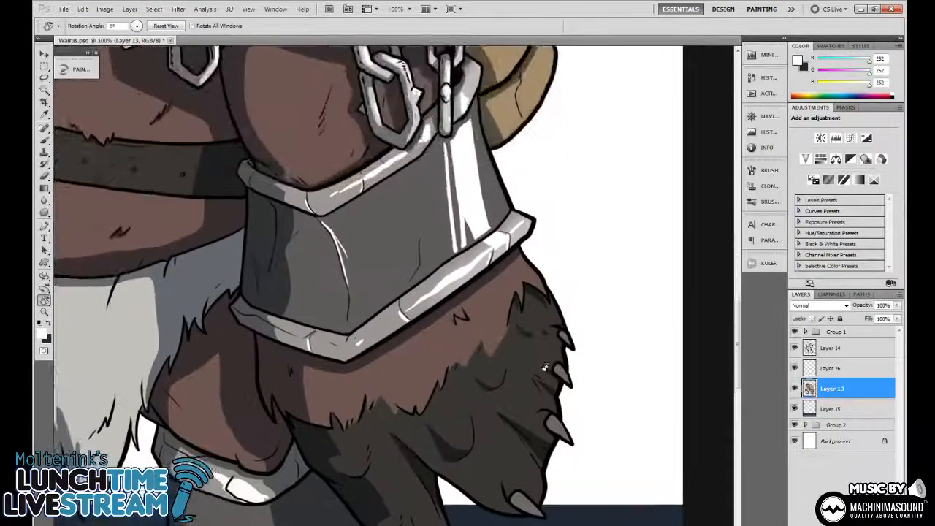
{"action": "key", "text": "b"}
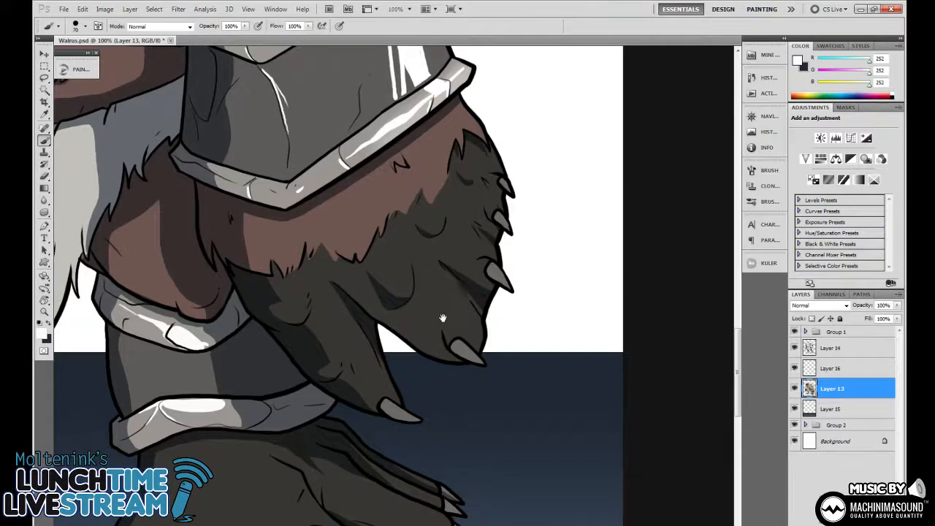
{"action": "mouse_move", "coordinate": [442, 315]}
{"action": "left_mouse_down"}
{"action": "mouse_move", "coordinate": [444, 333]}
{"action": "mouse_move", "coordinate": [438, 319]}
{"action": "left_mouse_up"}
{"action": "left_click", "coordinate": [422, 299], "text": "alt"}
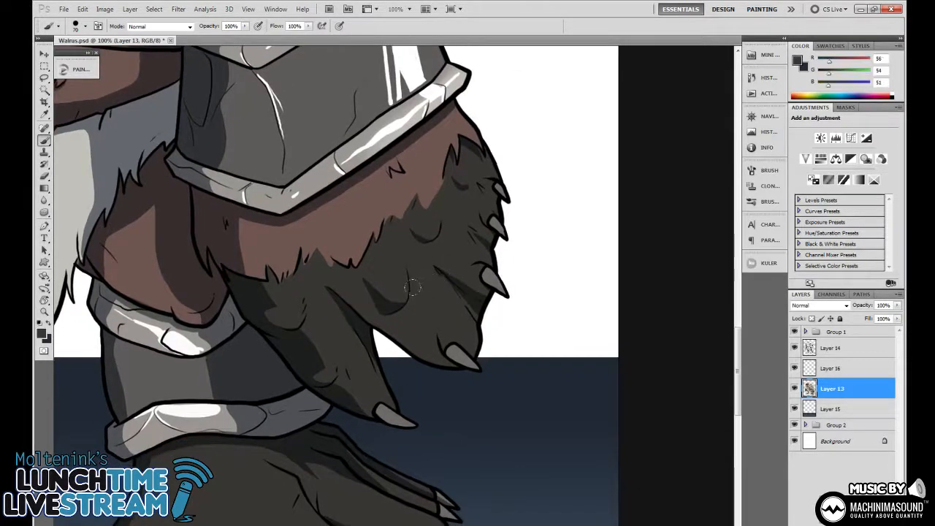
{"action": "left_click", "coordinate": [44, 334]}
{"action": "left_click_drag", "start_coordinate": [439, 157], "coordinate": [532, 135]}
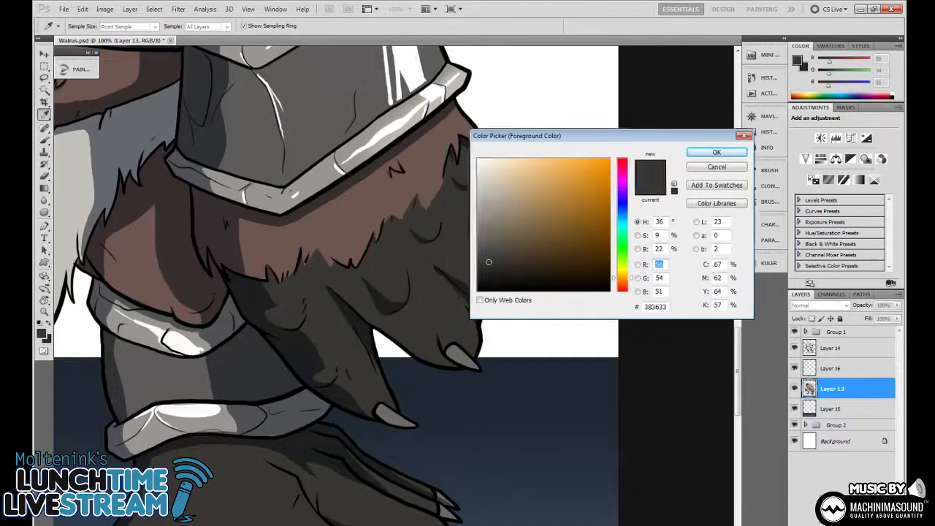
{"action": "left_click_drag", "start_coordinate": [487, 261], "coordinate": [493, 231]}
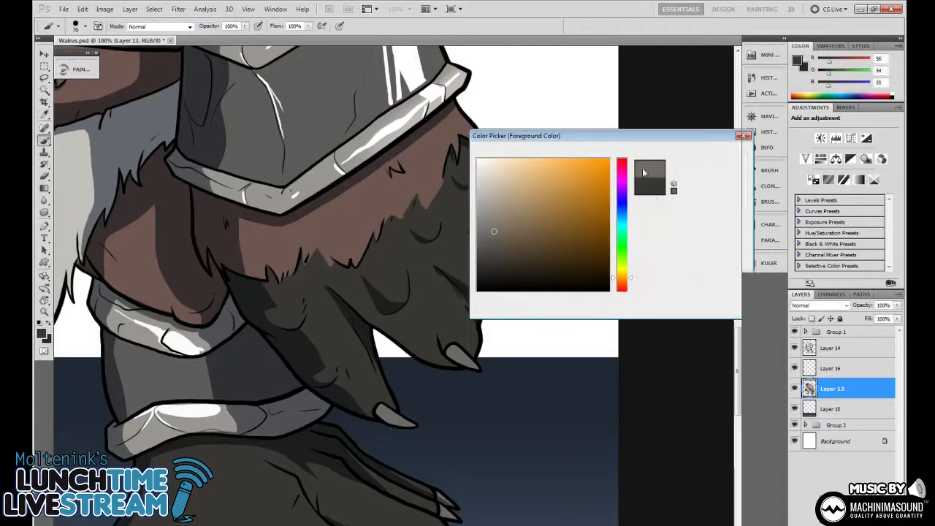
{"action": "key", "text": "Return"}
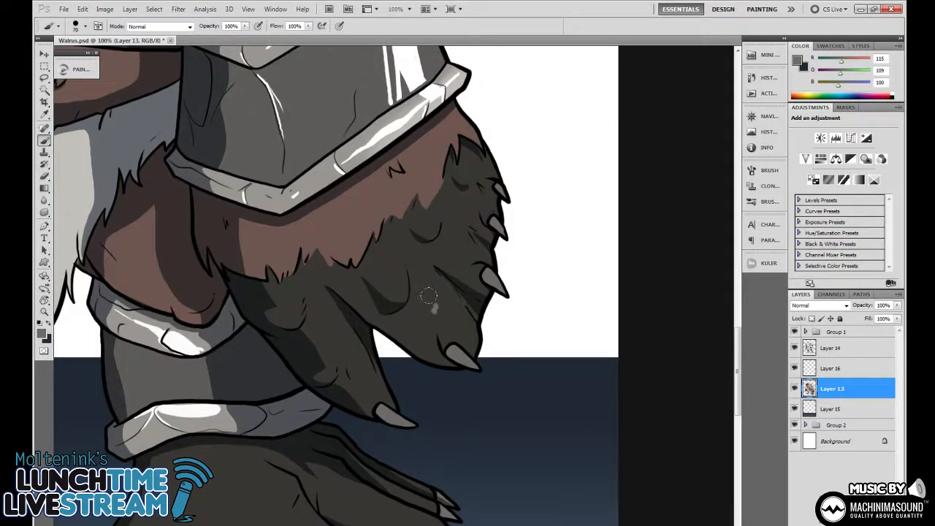
{"action": "key", "text": "ctrl+plus"}
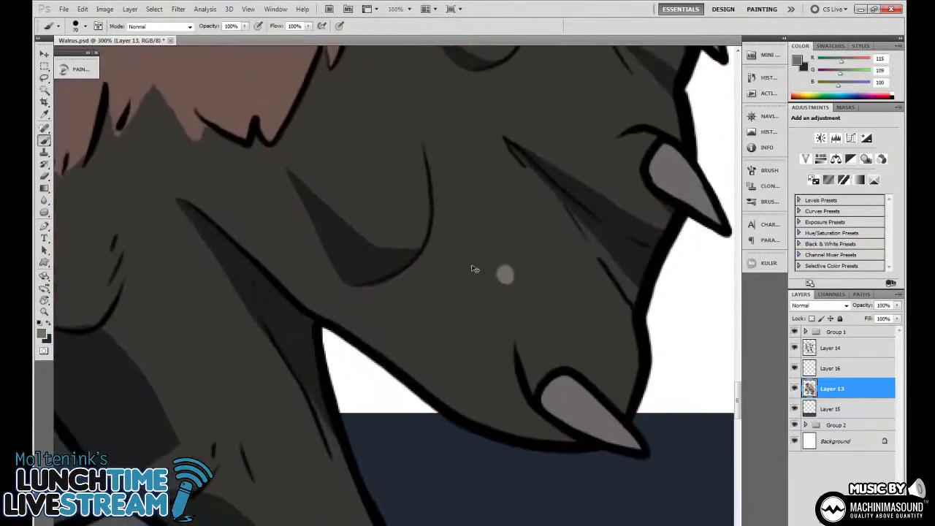
{"action": "left_click", "coordinate": [511, 261]}
{"action": "key", "text": "ctrl+plus"}
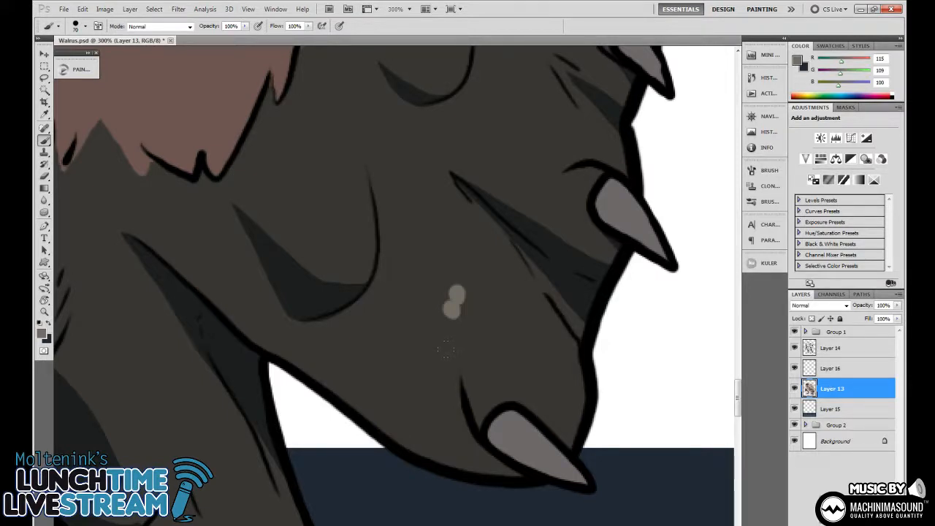
{"action": "left_click_drag", "start_coordinate": [528, 352], "coordinate": [476, 370]}
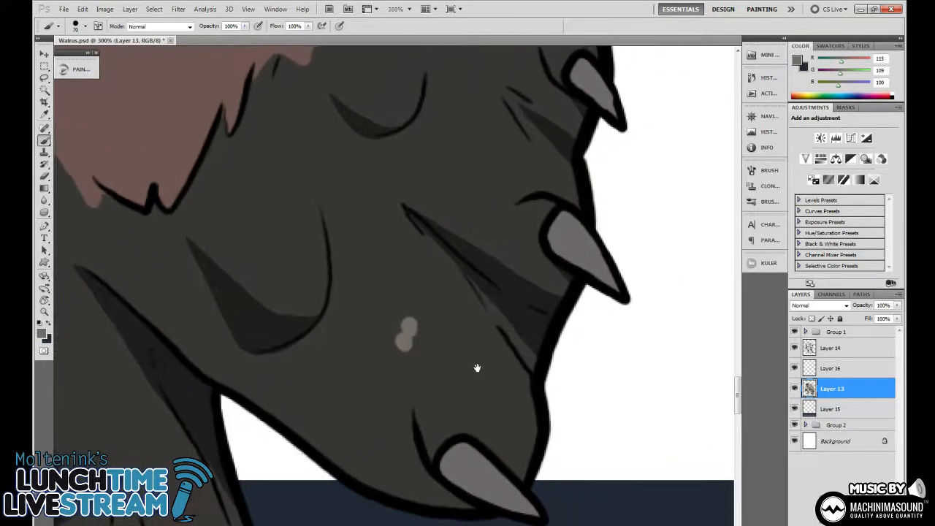
{"action": "key", "text": "ctrl+z"}
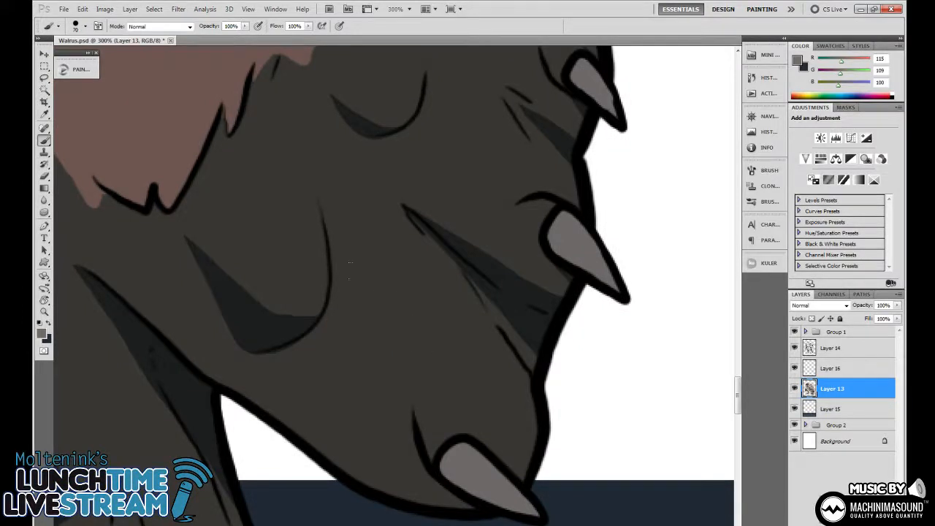
Try a cluster of light warm-grey scale spots on the back of the hand between the knuckle and the finger crease
{"action": "mouse_move", "coordinate": [394, 315]}
{"action": "left_mouse_down"}
{"action": "mouse_move", "coordinate": [402, 333]}
{"action": "mouse_move", "coordinate": [408, 299]}
{"action": "mouse_move", "coordinate": [393, 290]}
{"action": "mouse_move", "coordinate": [383, 313]}
{"action": "mouse_move", "coordinate": [399, 278]}
{"action": "mouse_move", "coordinate": [381, 266]}
{"action": "mouse_move", "coordinate": [394, 265]}
{"action": "mouse_move", "coordinate": [416, 292]}
{"action": "left_mouse_up"}
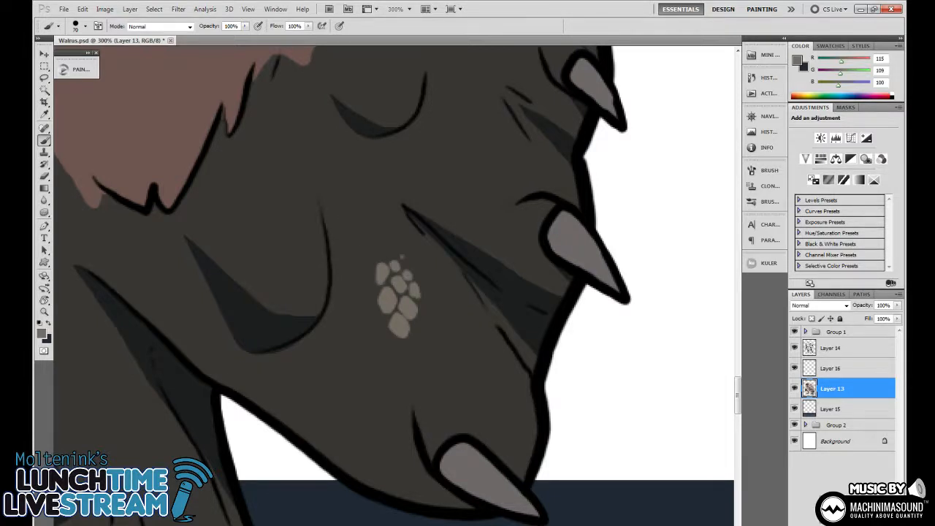
{"action": "left_click", "coordinate": [423, 283]}
{"action": "left_click", "coordinate": [410, 266]}
{"action": "left_click", "coordinate": [426, 297]}
{"action": "left_click", "coordinate": [420, 324]}
{"action": "left_click", "coordinate": [427, 319]}
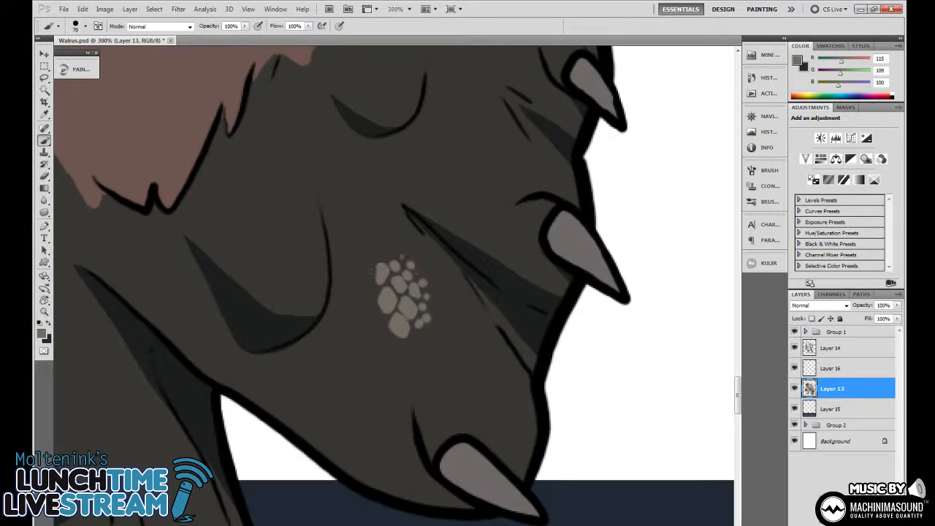
{"action": "left_click", "coordinate": [418, 343]}
{"action": "left_click", "coordinate": [424, 339]}
{"action": "left_click", "coordinate": [431, 348]}
{"action": "left_click", "coordinate": [403, 345]}
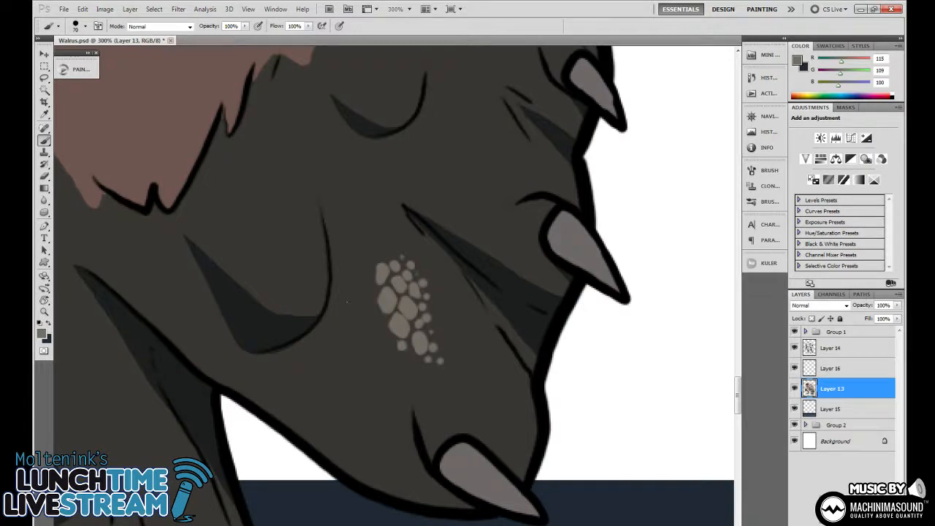
Extend the light-grey scale cluster with smaller spots along its wrist-side edge and up towards the fur
{"action": "left_click", "coordinate": [379, 327]}
{"action": "left_click", "coordinate": [370, 306]}
{"action": "left_click", "coordinate": [370, 292]}
{"action": "left_click", "coordinate": [366, 272]}
{"action": "left_click", "coordinate": [367, 251]}
{"action": "left_click", "coordinate": [368, 257]}
{"action": "left_click", "coordinate": [368, 252]}
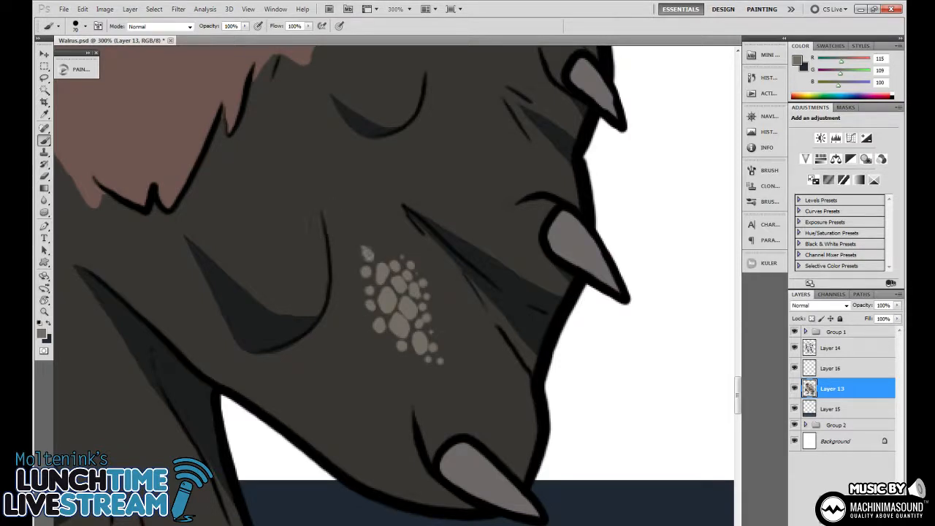
{"action": "left_click", "coordinate": [379, 256]}
{"action": "left_click", "coordinate": [367, 233]}
{"action": "left_click", "coordinate": [376, 247]}
{"action": "left_click", "coordinate": [390, 251]}
{"action": "left_click", "coordinate": [376, 235]}
{"action": "left_click", "coordinate": [369, 217]}
Try a group of large light-grey scale spots inside the neighbouring curved knuckle
{"action": "left_click_drag", "start_coordinate": [303, 250], "coordinate": [411, 272]}
{"action": "left_click", "coordinate": [376, 314]}
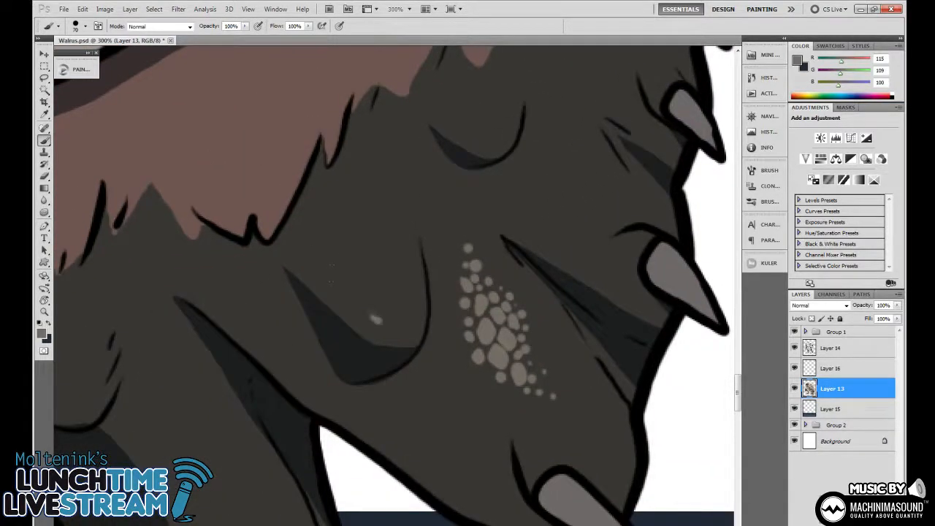
{"action": "left_click", "coordinate": [361, 324]}
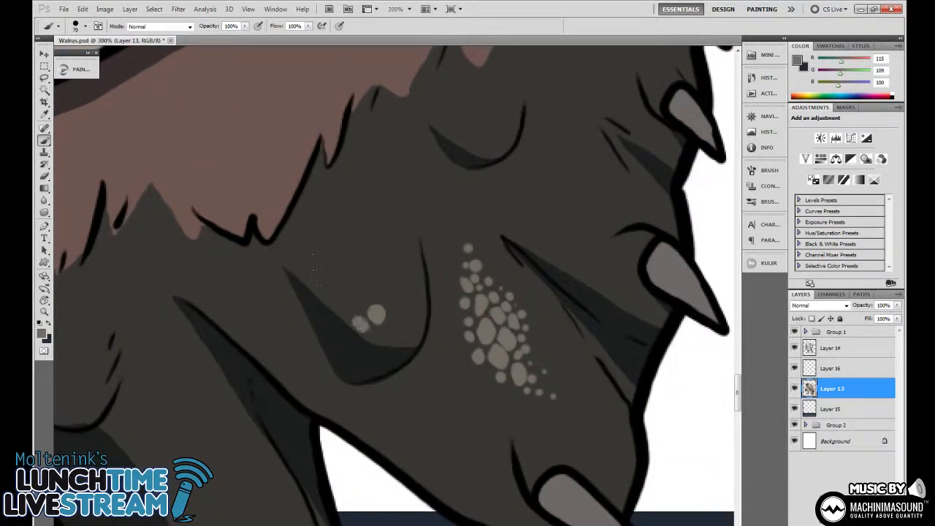
{"action": "left_click", "coordinate": [355, 302]}
{"action": "left_click", "coordinate": [369, 298]}
{"action": "left_click", "coordinate": [371, 292]}
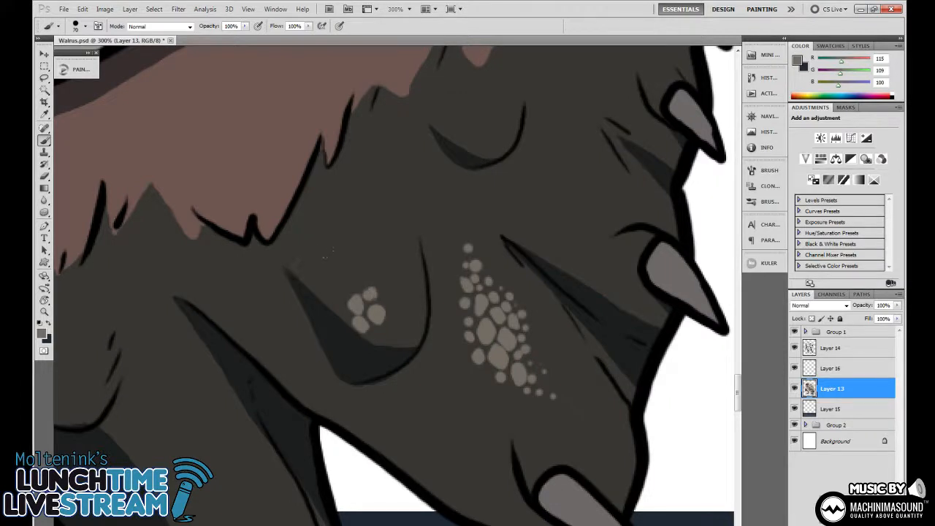
Surround the large spots on the curved knuckle with smaller light-grey scales
{"action": "left_click", "coordinate": [386, 300]}
{"action": "left_click", "coordinate": [384, 285]}
{"action": "left_click", "coordinate": [360, 285]}
{"action": "left_click", "coordinate": [370, 275]}
{"action": "left_click", "coordinate": [345, 293]}
{"action": "left_click", "coordinate": [358, 266]}
{"action": "left_click_drag", "start_coordinate": [442, 256], "coordinate": [460, 229]}
{"action": "left_click", "coordinate": [363, 266]}
{"action": "left_click", "coordinate": [397, 310]}
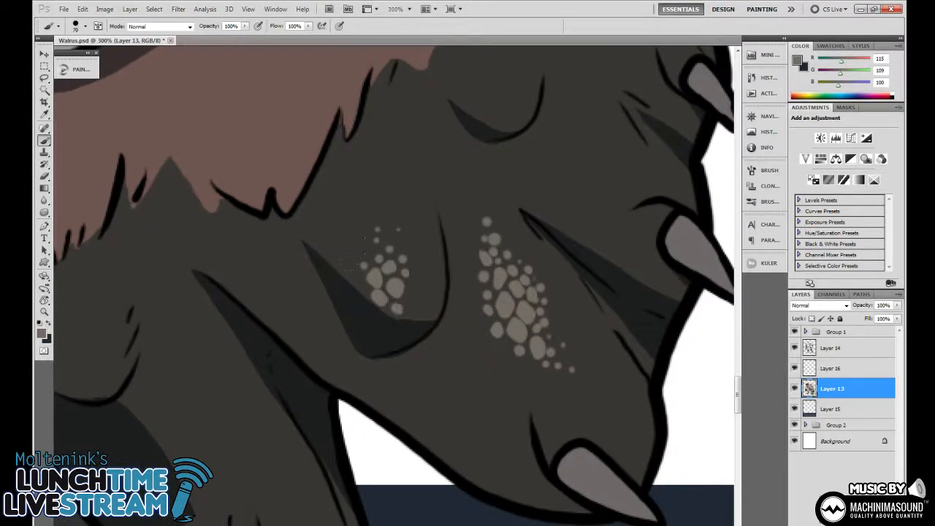
{"action": "left_click", "coordinate": [411, 293]}
{"action": "left_click", "coordinate": [421, 280]}
{"action": "left_click", "coordinate": [418, 266]}
Examine the light scale spots on the hand from a distance, in relation to the rest of the figure
{"action": "key", "text": "ctrl+minus"}
{"action": "key", "text": "ctrl+minus"}
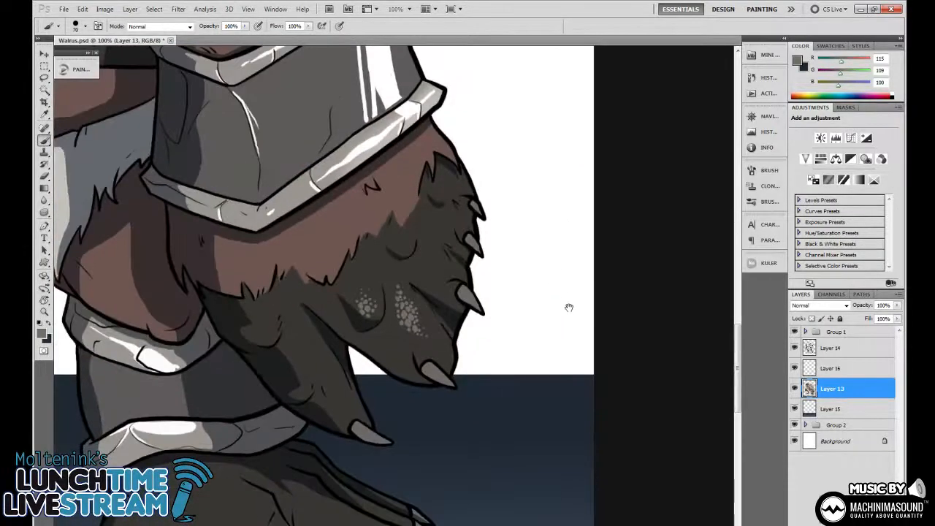
{"action": "left_click_drag", "start_coordinate": [543, 329], "coordinate": [560, 292]}
{"action": "left_click_drag", "start_coordinate": [503, 329], "coordinate": [496, 348]}
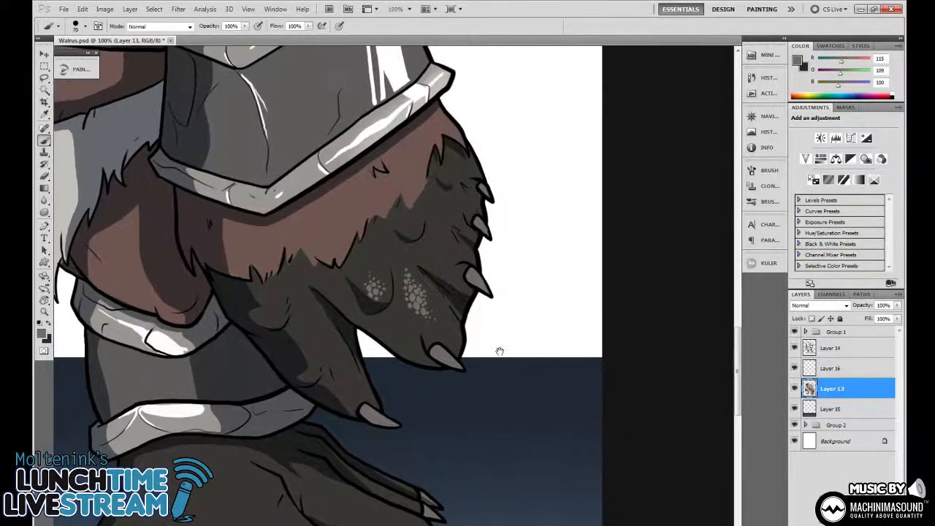
{"action": "key", "text": "ctrl+minus"}
{"action": "key", "text": "ctrl+minus"}
{"action": "key", "text": "ctrl+minus"}
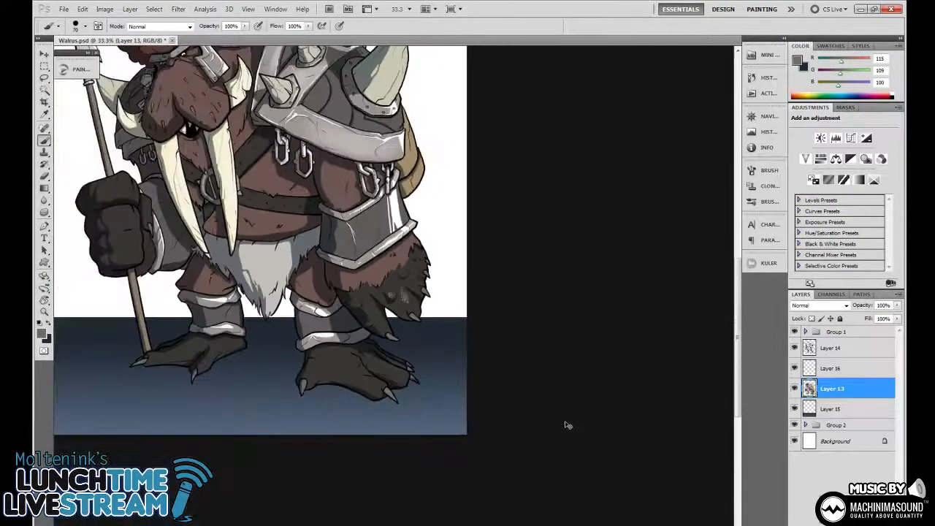
{"action": "key", "text": "ctrl+plus"}
{"action": "key", "text": "ctrl+plus"}
{"action": "key", "text": "ctrl+plus"}
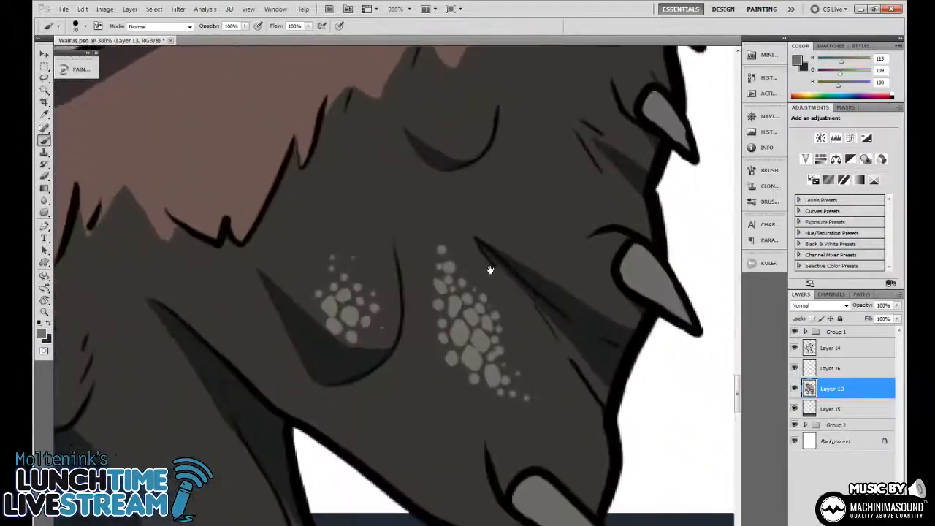
{"action": "left_click_drag", "start_coordinate": [490, 271], "coordinate": [447, 239]}
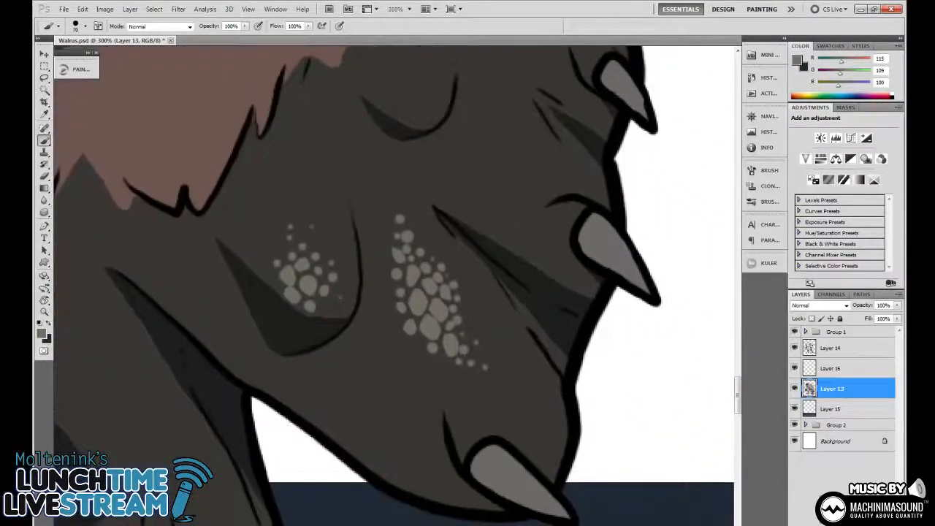
Sample the dark skin colour of the hand and clear away the light scale spots
{"action": "left_click", "coordinate": [479, 303], "text": "alt"}
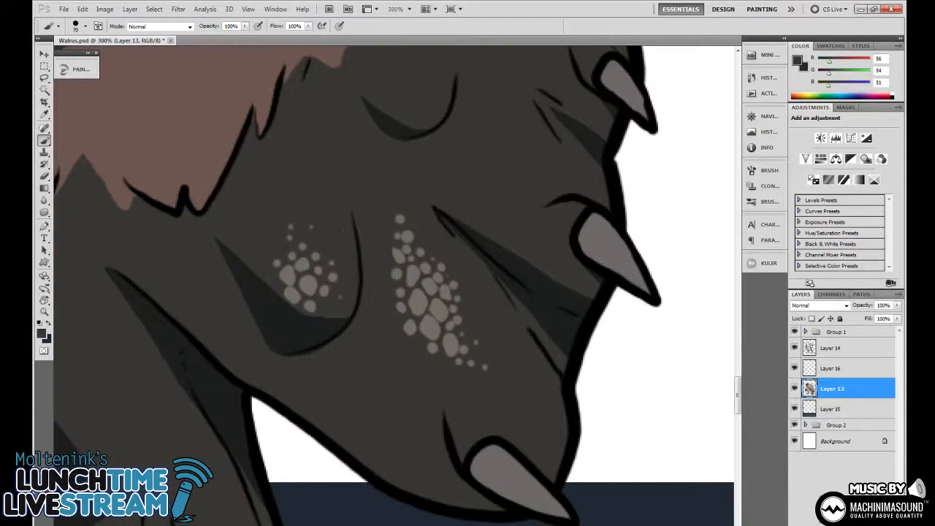
{"action": "left_click_drag", "start_coordinate": [424, 307], "coordinate": [485, 367]}
{"action": "mouse_move", "coordinate": [317, 291]}
{"action": "left_mouse_down"}
{"action": "mouse_move", "coordinate": [284, 275]}
{"action": "mouse_move", "coordinate": [324, 291]}
{"action": "mouse_move", "coordinate": [331, 264]}
{"action": "mouse_move", "coordinate": [368, 230]}
{"action": "left_mouse_up"}
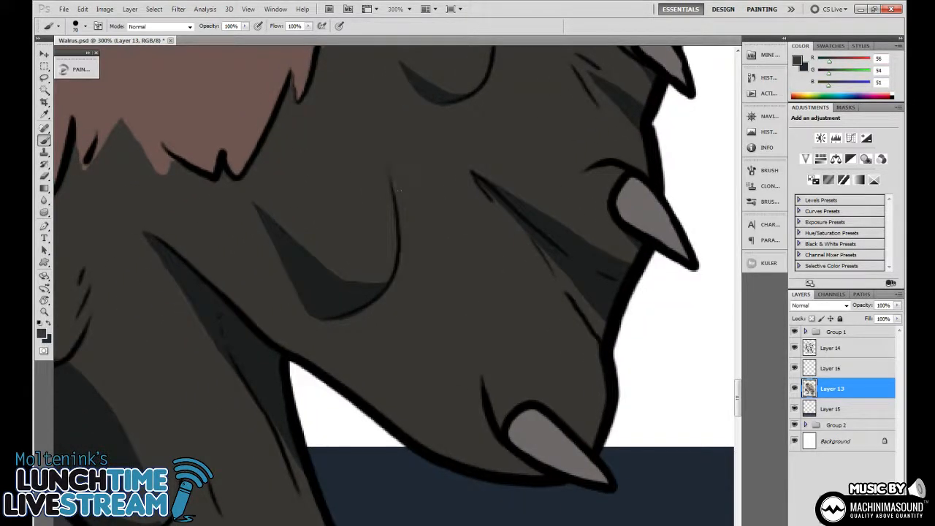
Lighten the foreground colour slightly to a dark warm grey, RGB 71, 68, 64, for the brush
{"action": "left_click", "coordinate": [42, 334]}
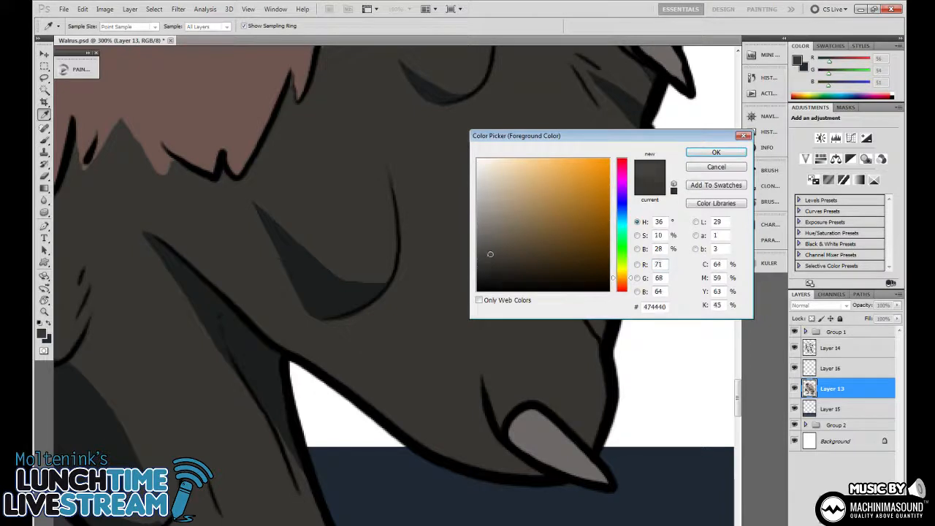
{"action": "key", "text": "Return"}
{"action": "key", "text": "b"}
Paint a subtle cluster of dark-grey scale spots on the back of the hand between the curved knuckle and finger crease
{"action": "mouse_move", "coordinate": [449, 301]}
{"action": "left_mouse_down"}
{"action": "mouse_move", "coordinate": [424, 302]}
{"action": "mouse_move", "coordinate": [441, 295]}
{"action": "left_mouse_up"}
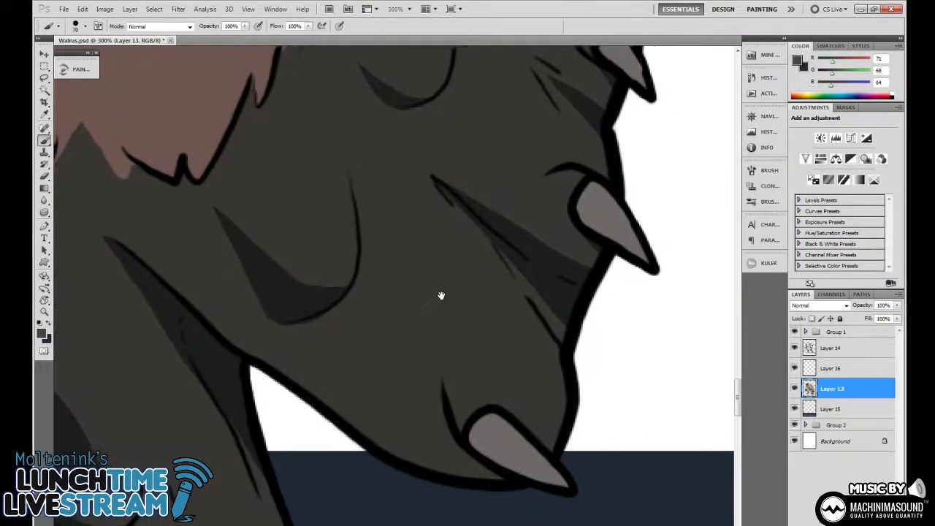
{"action": "left_click", "coordinate": [405, 287]}
{"action": "left_click", "coordinate": [407, 284]}
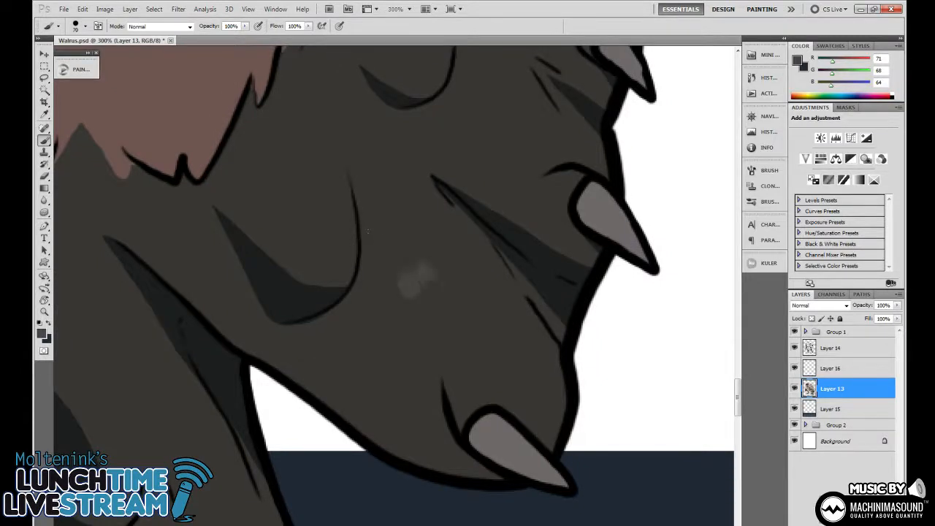
{"action": "left_click", "coordinate": [437, 264]}
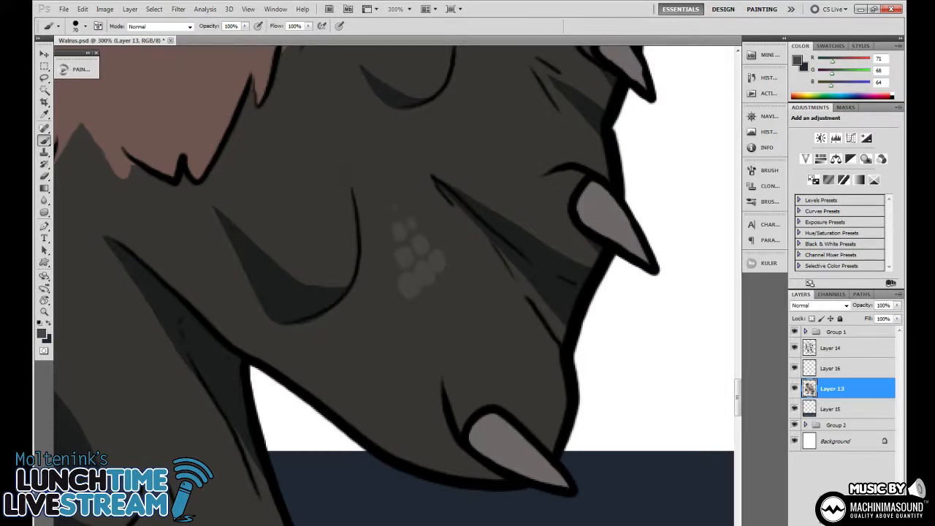
{"action": "left_click", "coordinate": [425, 307]}
{"action": "left_click", "coordinate": [447, 287]}
{"action": "left_click", "coordinate": [445, 317]}
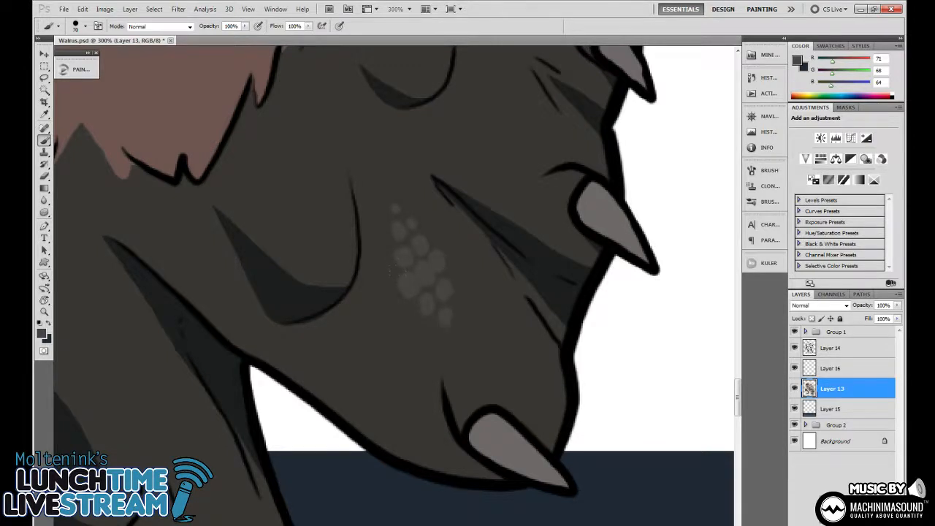
Widen the subtle central scale cluster with smaller spots around its edges and towards the fur
{"action": "left_click_drag", "start_coordinate": [401, 263], "coordinate": [385, 240]}
{"action": "left_click", "coordinate": [438, 312]}
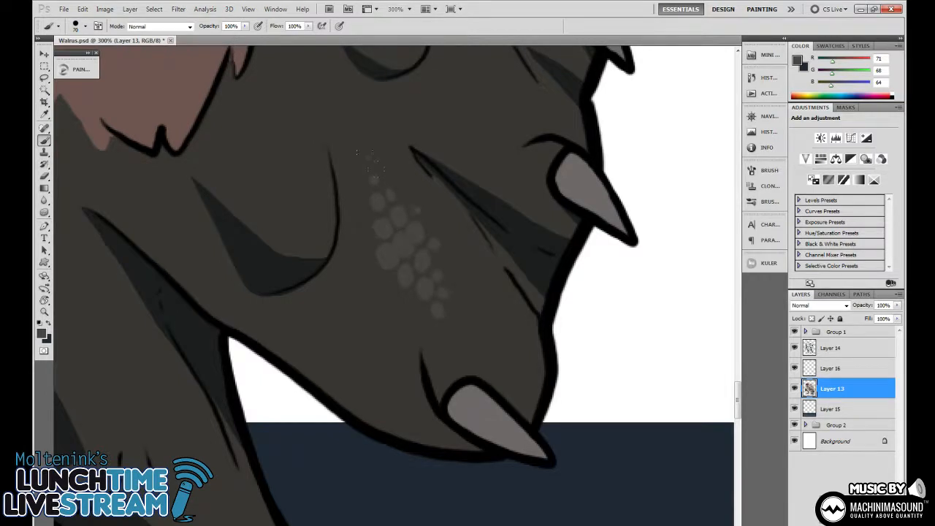
{"action": "left_click", "coordinate": [448, 263]}
{"action": "mouse_move", "coordinate": [465, 216]}
{"action": "left_mouse_down"}
{"action": "mouse_move", "coordinate": [460, 283]}
{"action": "mouse_move", "coordinate": [491, 312]}
{"action": "left_mouse_up"}
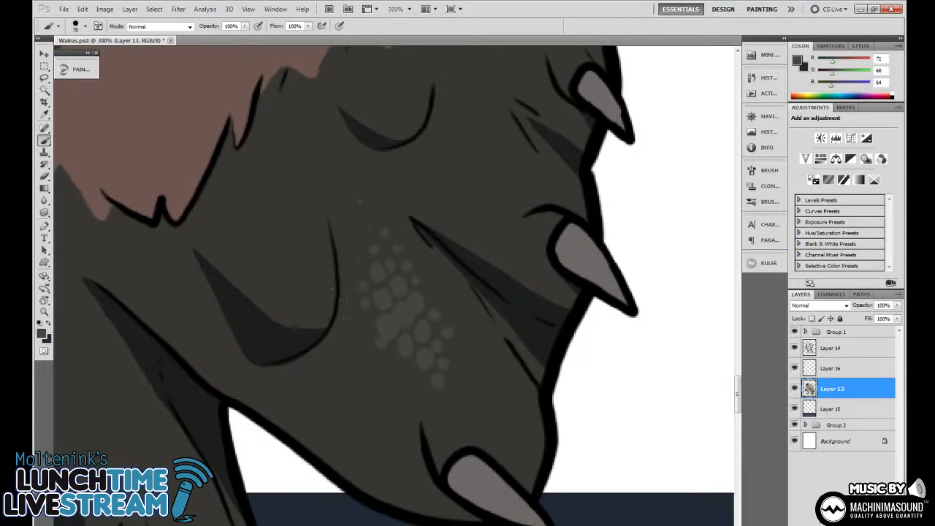
{"action": "left_click_drag", "start_coordinate": [469, 304], "coordinate": [449, 331]}
Paint subtle scale clusters inside the large curved knuckle and the smaller knuckle near the fur edge
{"action": "left_click_drag", "start_coordinate": [369, 243], "coordinate": [431, 222]}
{"action": "left_click", "coordinate": [333, 291]}
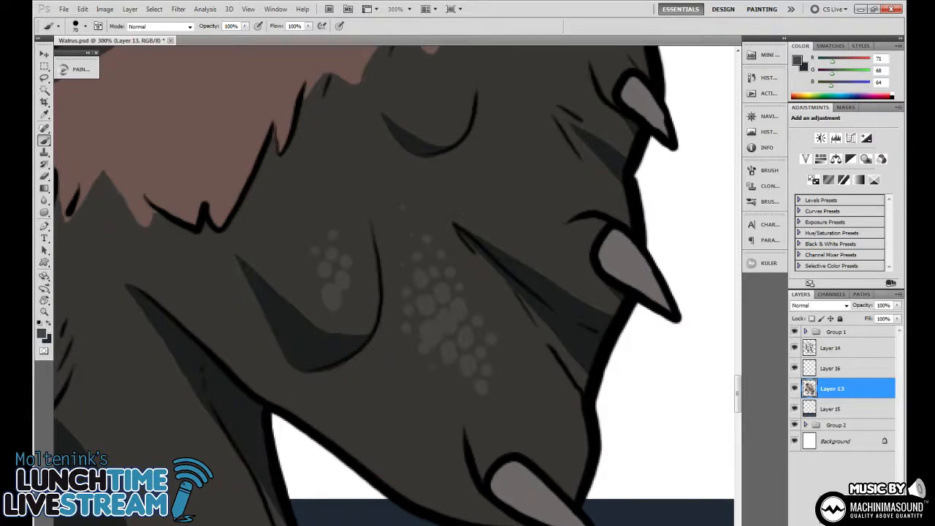
{"action": "left_click", "coordinate": [347, 236]}
{"action": "left_click_drag", "start_coordinate": [504, 198], "coordinate": [489, 319]}
{"action": "left_click", "coordinate": [422, 235]}
{"action": "left_click", "coordinate": [432, 248]}
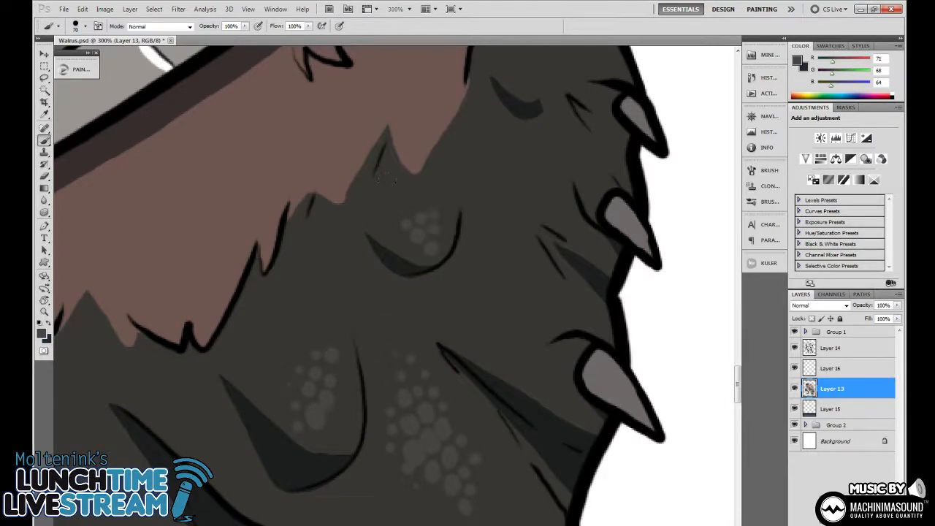
Check the subtle scales from a distance and fill out the cluster inside the large curved knuckle
{"action": "left_click_drag", "start_coordinate": [505, 264], "coordinate": [438, 180]}
{"action": "key", "text": "ctrl+minus"}
{"action": "key", "text": "ctrl+minus"}
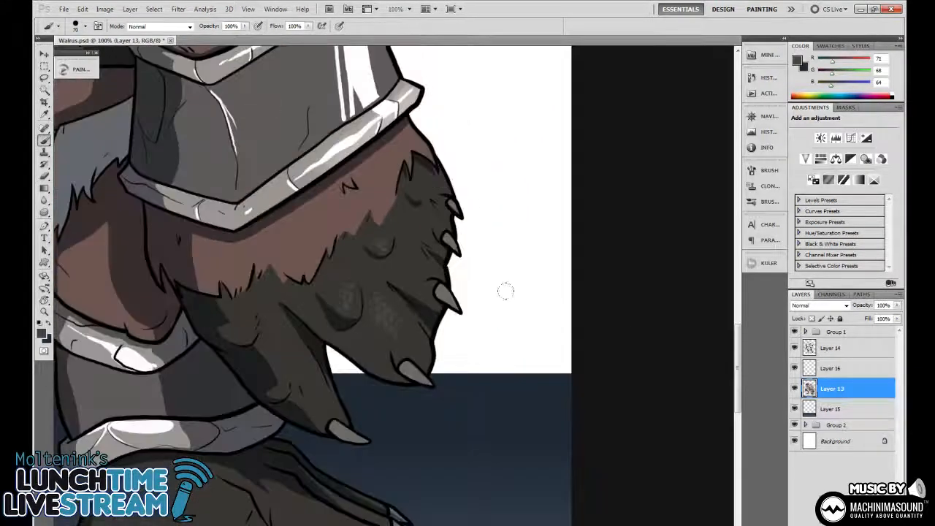
{"action": "mouse_move", "coordinate": [505, 290]}
{"action": "left_mouse_down"}
{"action": "mouse_move", "coordinate": [565, 273]}
{"action": "mouse_move", "coordinate": [569, 319]}
{"action": "mouse_move", "coordinate": [536, 351]}
{"action": "mouse_move", "coordinate": [523, 314]}
{"action": "left_mouse_up"}
{"action": "key", "text": "ctrl+plus"}
{"action": "key", "text": "ctrl+plus"}
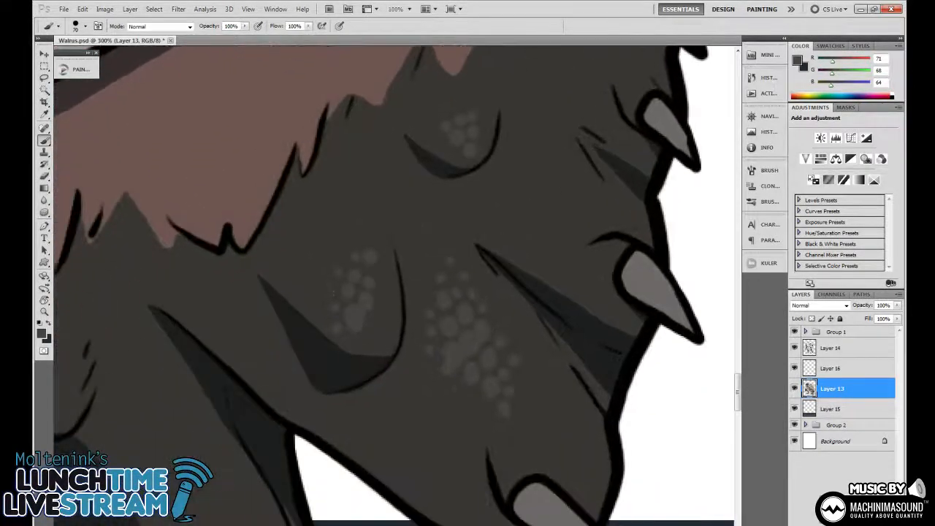
{"action": "left_click", "coordinate": [370, 335]}
{"action": "left_click", "coordinate": [379, 320]}
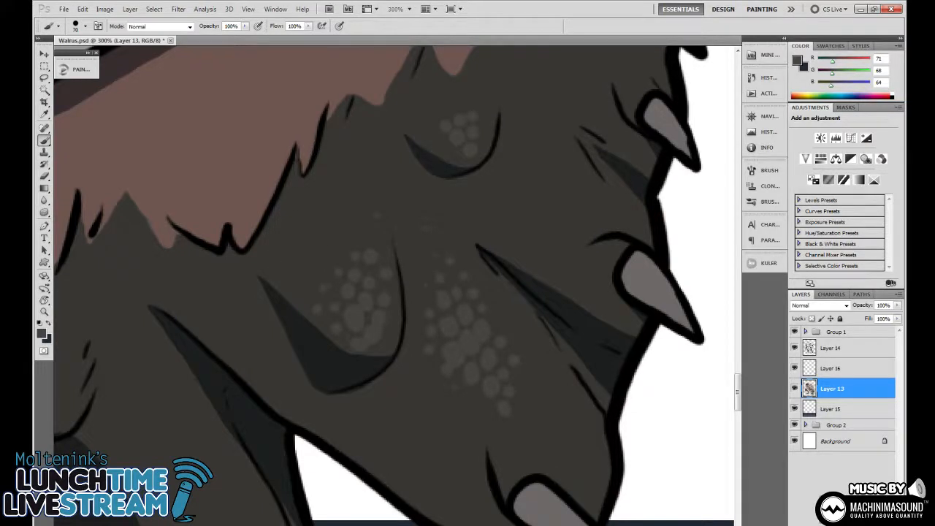
Enlarge the scale cluster on the smaller knuckle and paint another behind the second-lowest claw on the hand's outer edge
{"action": "left_click_drag", "start_coordinate": [494, 206], "coordinate": [468, 312]}
{"action": "left_click_drag", "start_coordinate": [469, 259], "coordinate": [479, 313]}
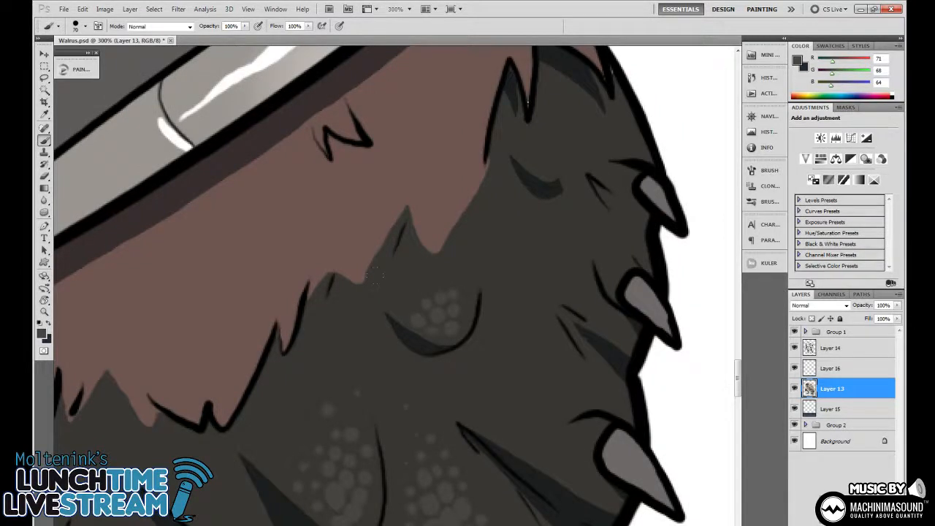
{"action": "left_click_drag", "start_coordinate": [514, 343], "coordinate": [478, 188]}
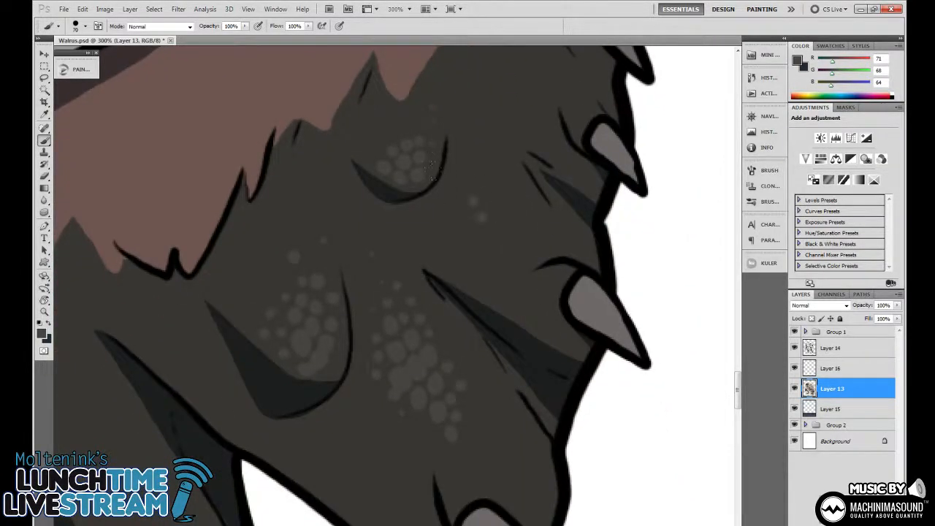
{"action": "left_click", "coordinate": [500, 264]}
{"action": "left_click", "coordinate": [480, 261]}
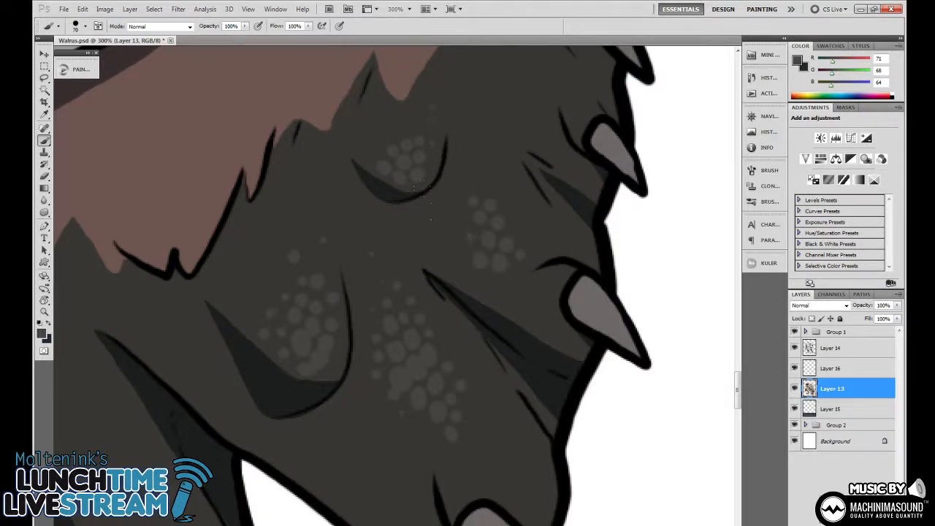
{"action": "left_click", "coordinate": [461, 217]}
{"action": "left_click", "coordinate": [499, 285]}
{"action": "left_click", "coordinate": [471, 233]}
Paint a short column of subtle scale spots beside the crease of the lowest claw on the hand's outer edge
{"action": "left_click_drag", "start_coordinate": [569, 240], "coordinate": [557, 131]}
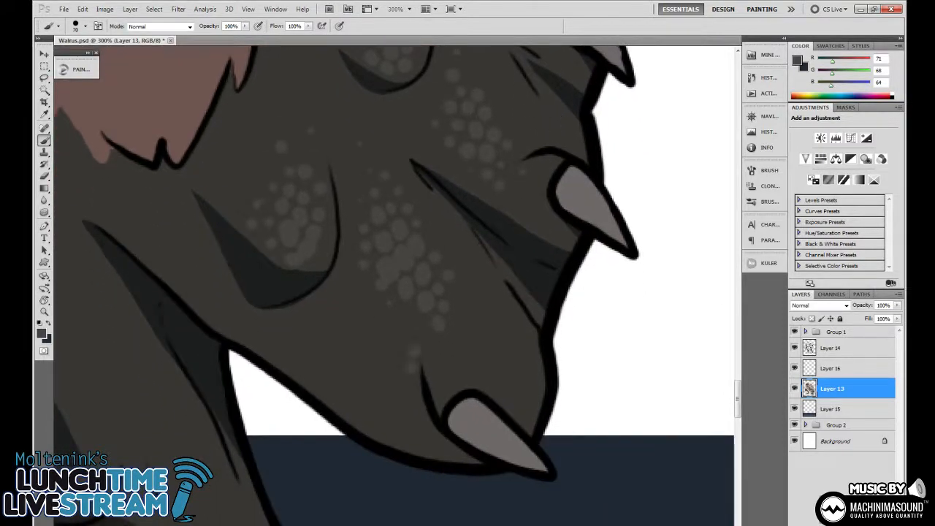
{"action": "left_click", "coordinate": [414, 385]}
{"action": "mouse_move", "coordinate": [454, 330]}
{"action": "left_mouse_down"}
{"action": "mouse_move", "coordinate": [427, 380]}
{"action": "mouse_move", "coordinate": [475, 297]}
{"action": "left_mouse_up"}
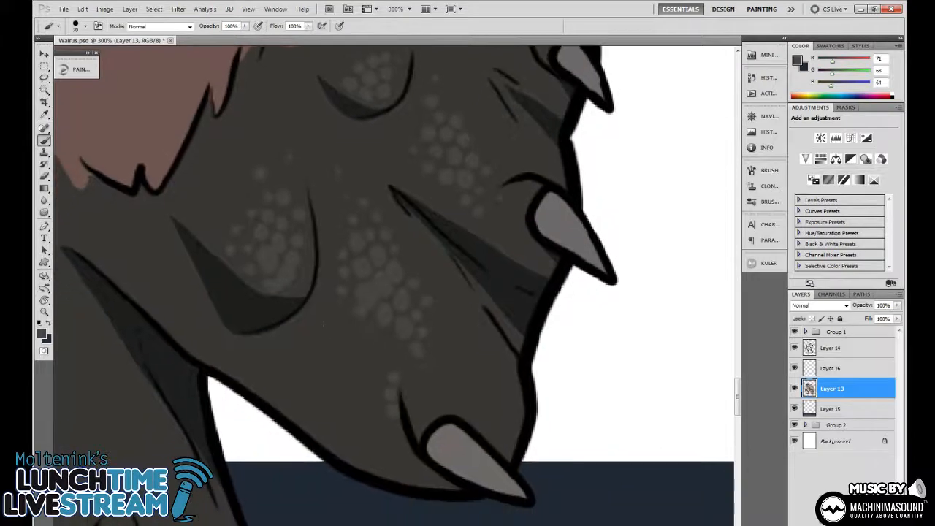
Paint small scale clusters above the uppermost knuckle crease by the fur and behind the second-highest claw on the hand's outer edge
{"action": "left_click_drag", "start_coordinate": [500, 236], "coordinate": [463, 360]}
{"action": "left_click_drag", "start_coordinate": [466, 173], "coordinate": [459, 296]}
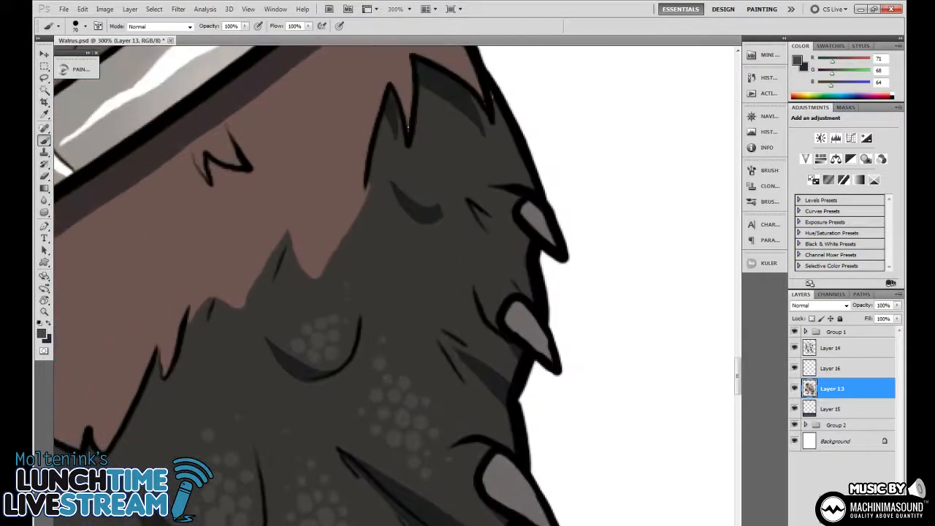
{"action": "left_click", "coordinate": [423, 193]}
{"action": "left_click_drag", "start_coordinate": [525, 269], "coordinate": [530, 238]}
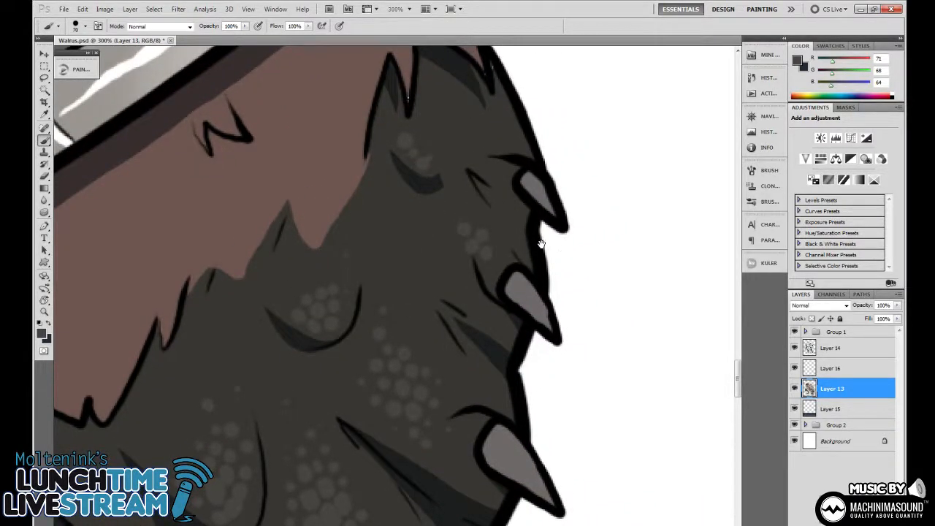
{"action": "left_click_drag", "start_coordinate": [540, 243], "coordinate": [541, 334]}
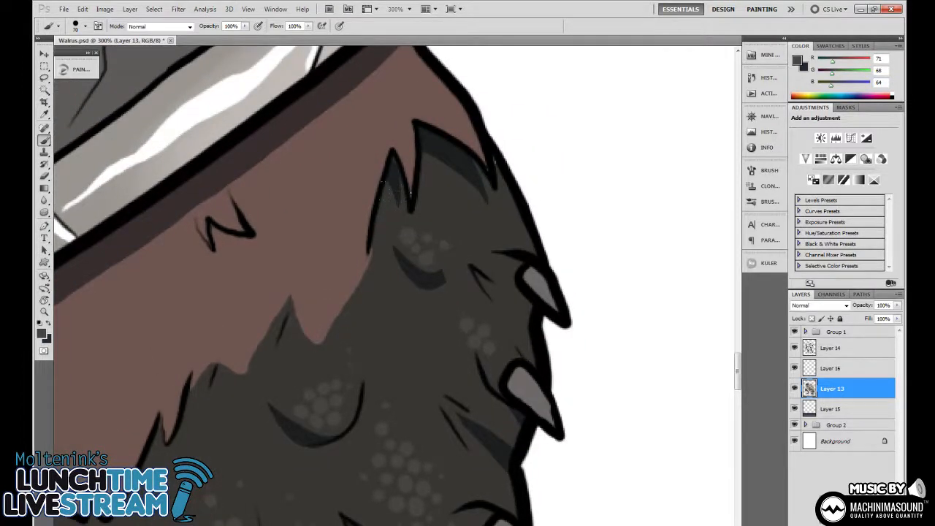
{"action": "left_click", "coordinate": [441, 227]}
Add a few loose scale spots between the large curved knuckle's cluster and the fur edge
{"action": "left_click_drag", "start_coordinate": [486, 317], "coordinate": [570, 95]}
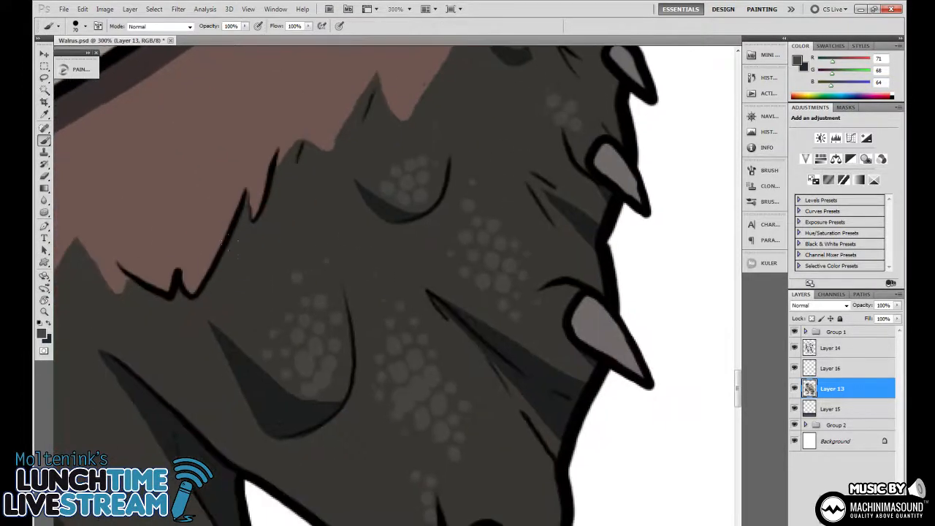
{"action": "left_click", "coordinate": [284, 262]}
{"action": "left_click", "coordinate": [306, 250]}
Paint a subtle scale cluster down the middle of the inner finger, around and above its small knuckle crease
{"action": "left_click_drag", "start_coordinate": [502, 258], "coordinate": [501, 114]}
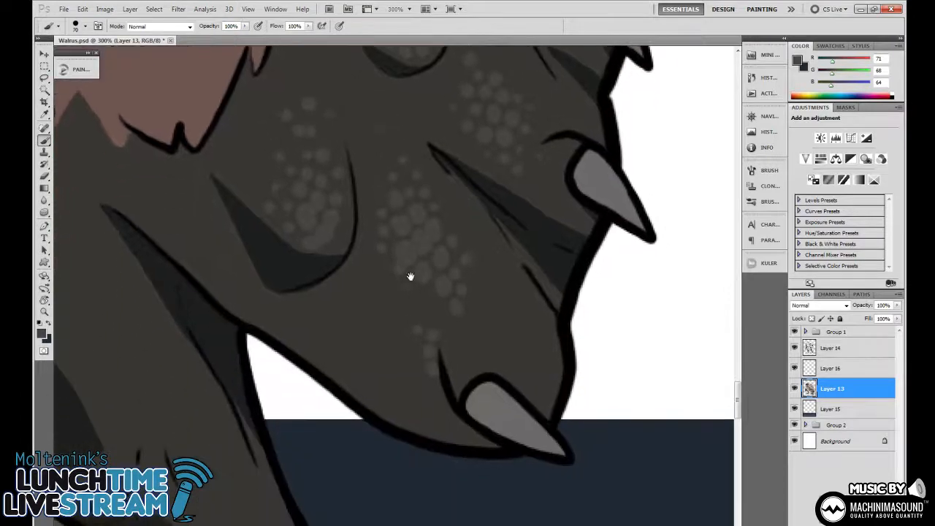
{"action": "left_click_drag", "start_coordinate": [409, 275], "coordinate": [540, 106]}
{"action": "left_click", "coordinate": [262, 267]}
{"action": "left_click", "coordinate": [249, 243]}
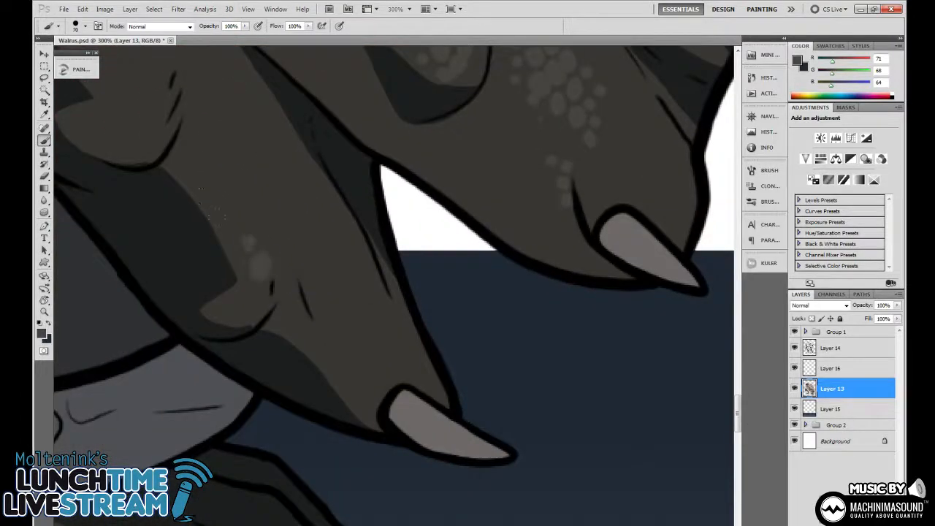
{"action": "left_click", "coordinate": [266, 238]}
{"action": "left_click", "coordinate": [255, 218]}
{"action": "left_click", "coordinate": [241, 269]}
{"action": "left_click", "coordinate": [251, 298]}
{"action": "left_click", "coordinate": [282, 260]}
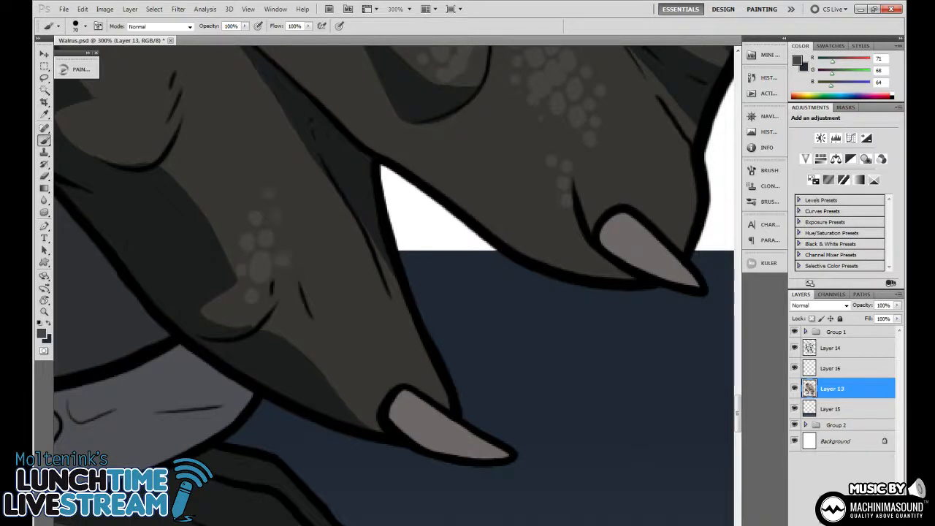
{"action": "left_click", "coordinate": [262, 166]}
Paint a scale cluster inside the inner finger's rounded base knuckle, tapering it up toward the fur
{"action": "mouse_move", "coordinate": [422, 305]}
{"action": "left_mouse_down"}
{"action": "mouse_move", "coordinate": [490, 379]}
{"action": "mouse_move", "coordinate": [570, 441]}
{"action": "left_mouse_up"}
{"action": "left_click", "coordinate": [269, 273]}
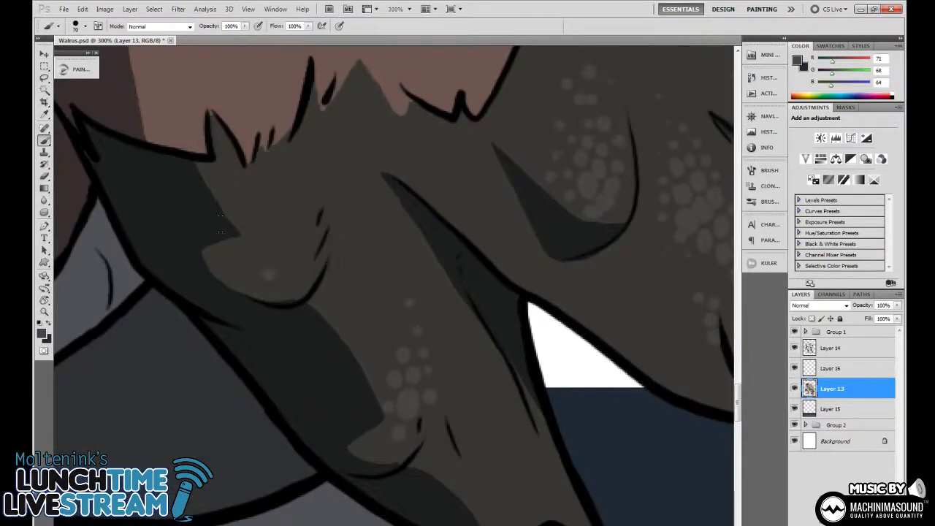
{"action": "left_click", "coordinate": [292, 280]}
{"action": "left_click", "coordinate": [285, 258]}
{"action": "left_click", "coordinate": [305, 263]}
{"action": "left_click", "coordinate": [298, 243]}
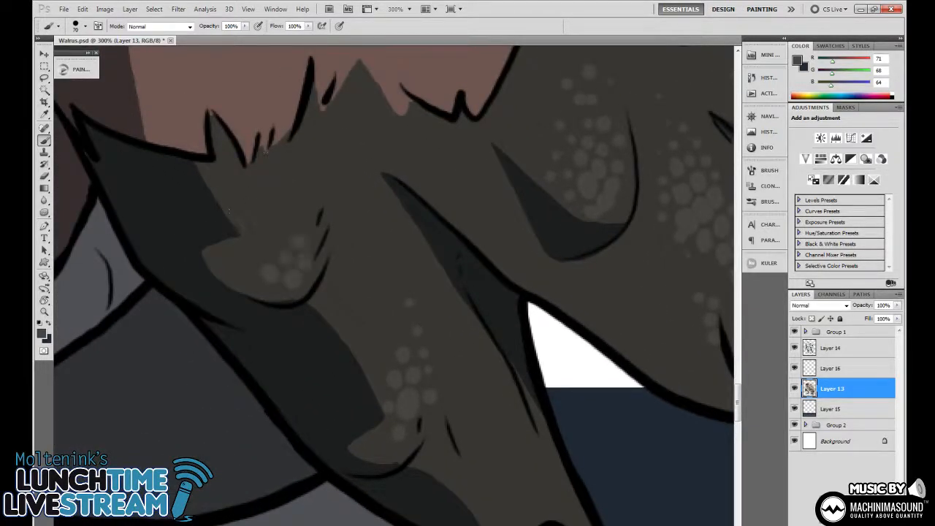
{"action": "left_click", "coordinate": [303, 219]}
{"action": "left_click", "coordinate": [321, 175]}
Continue the inner finger's scales past the small knuckle crease in a trail toward its claw
{"action": "left_click_drag", "start_coordinate": [446, 327], "coordinate": [437, 276]}
{"action": "left_click_drag", "start_coordinate": [535, 269], "coordinate": [420, 169]}
{"action": "left_click", "coordinate": [303, 304]}
{"action": "left_click", "coordinate": [301, 312]}
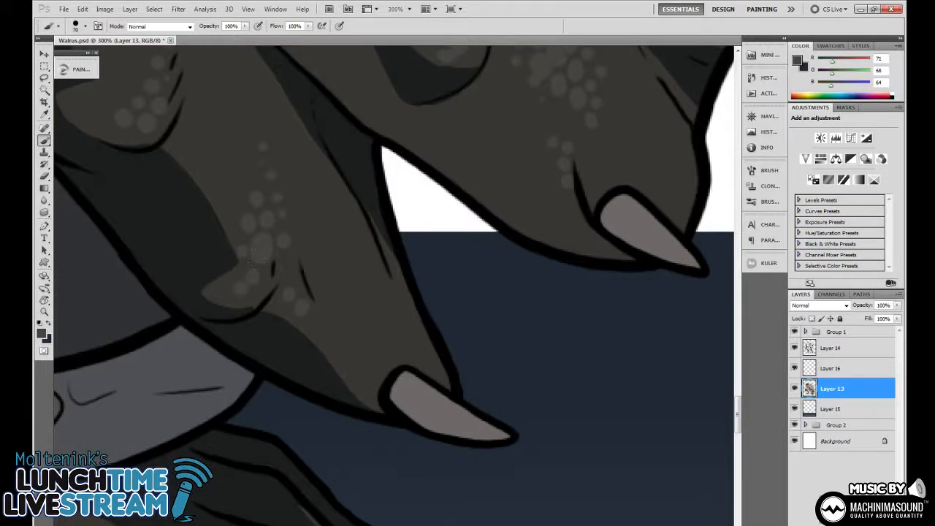
{"action": "left_click", "coordinate": [317, 324]}
{"action": "left_click", "coordinate": [335, 345]}
{"action": "left_click", "coordinate": [346, 355]}
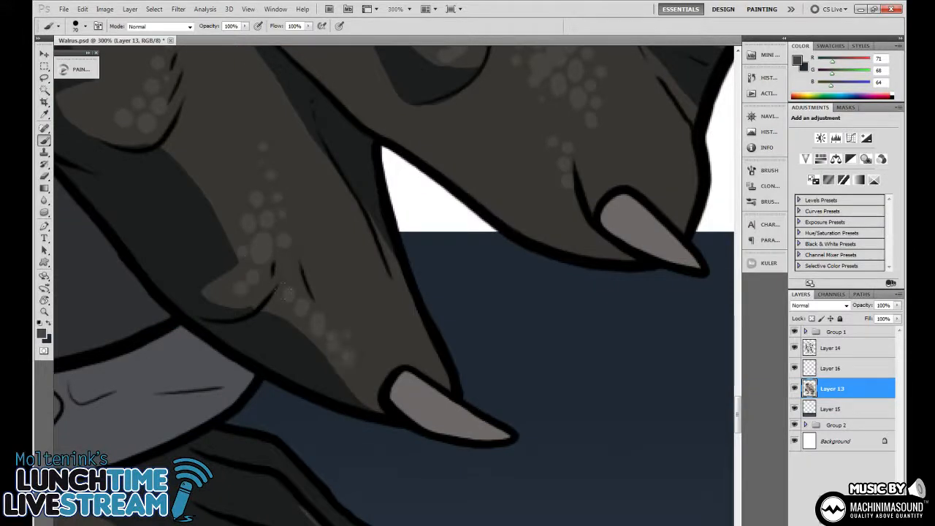
{"action": "left_click", "coordinate": [348, 335]}
{"action": "left_click", "coordinate": [331, 313]}
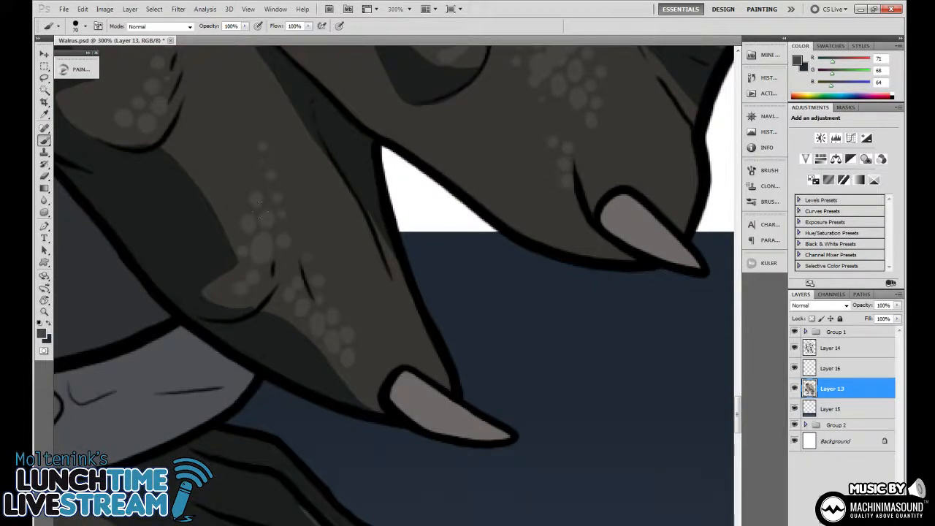
Fill out the scale clusters across the back of the hand and around the upper knuckles with extra spots
{"action": "scroll", "coordinate": [388, 358], "scroll_direction": "up", "scroll_amount": 5}
{"action": "scroll", "coordinate": [388, 334], "scroll_direction": "right", "scroll_amount": 2}
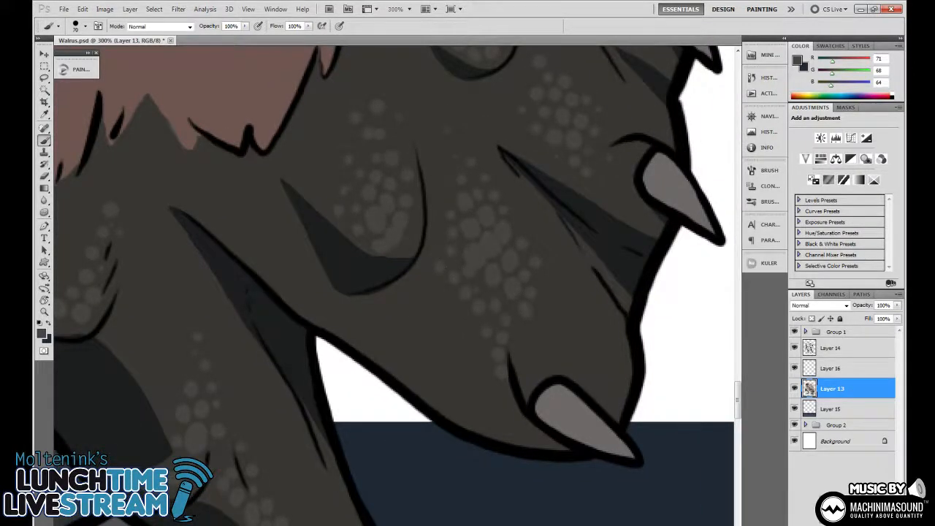
{"action": "scroll", "coordinate": [419, 314], "scroll_direction": "down", "scroll_amount": 1}
{"action": "scroll", "coordinate": [419, 314], "scroll_direction": "right", "scroll_amount": 1}
{"action": "scroll", "coordinate": [475, 313], "scroll_direction": "up", "scroll_amount": 8}
{"action": "scroll", "coordinate": [475, 313], "scroll_direction": "right", "scroll_amount": 2}
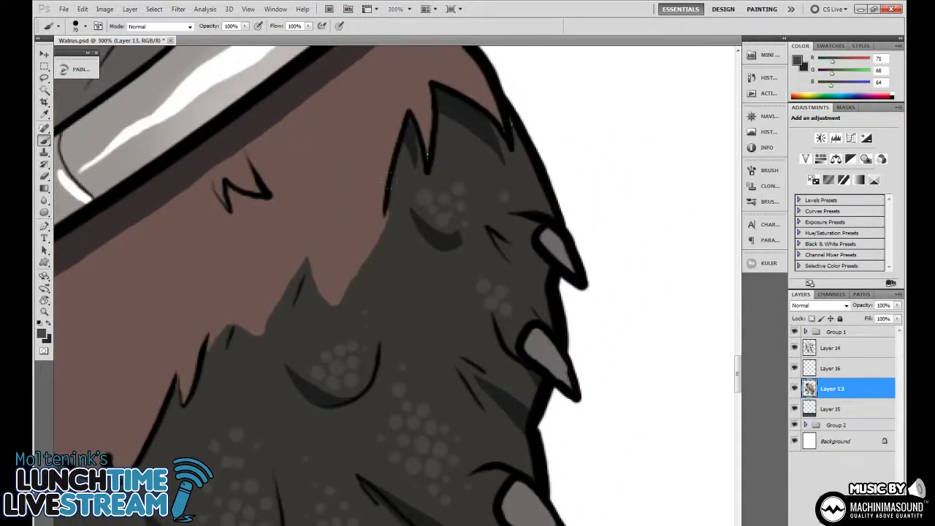
{"action": "scroll", "coordinate": [364, 144], "scroll_direction": "down", "scroll_amount": 7}
{"action": "scroll", "coordinate": [363, 144], "scroll_direction": "right", "scroll_amount": 1}
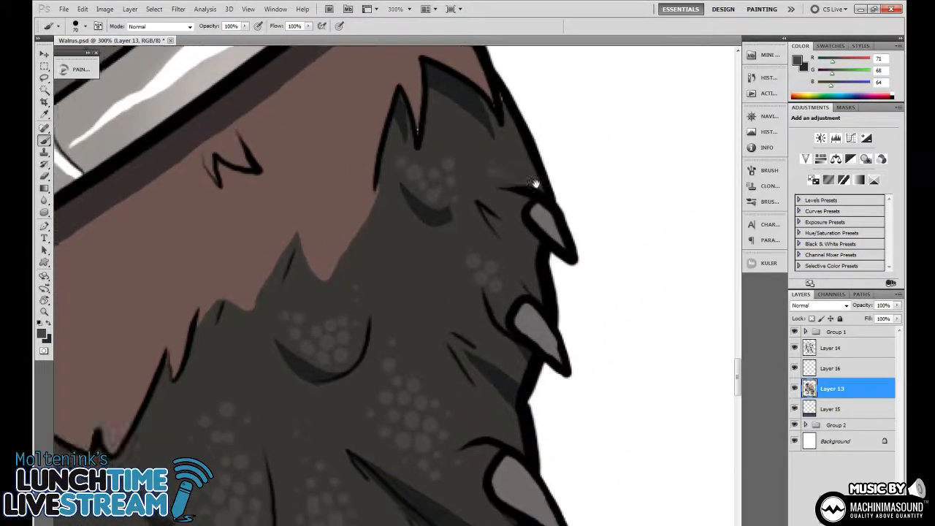
Examine the hand's scale texture at full-figure distance and then at 100% zoom
{"action": "scroll", "coordinate": [532, 246], "scroll_direction": "down", "scroll_amount": 7}
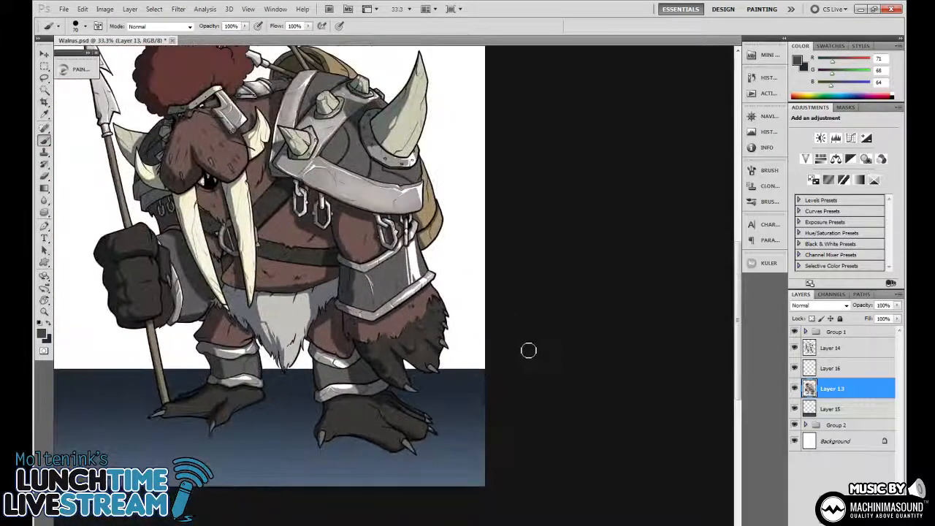
{"action": "scroll", "coordinate": [516, 367], "scroll_direction": "down", "scroll_amount": 2}
{"action": "scroll", "coordinate": [525, 369], "scroll_direction": "up", "scroll_amount": 2}
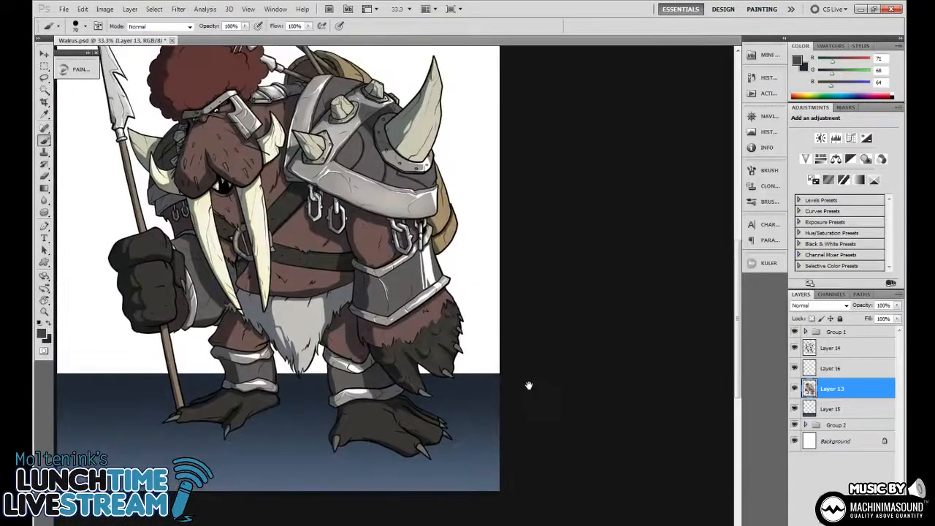
{"action": "scroll", "coordinate": [533, 369], "scroll_direction": "down", "scroll_amount": 3}
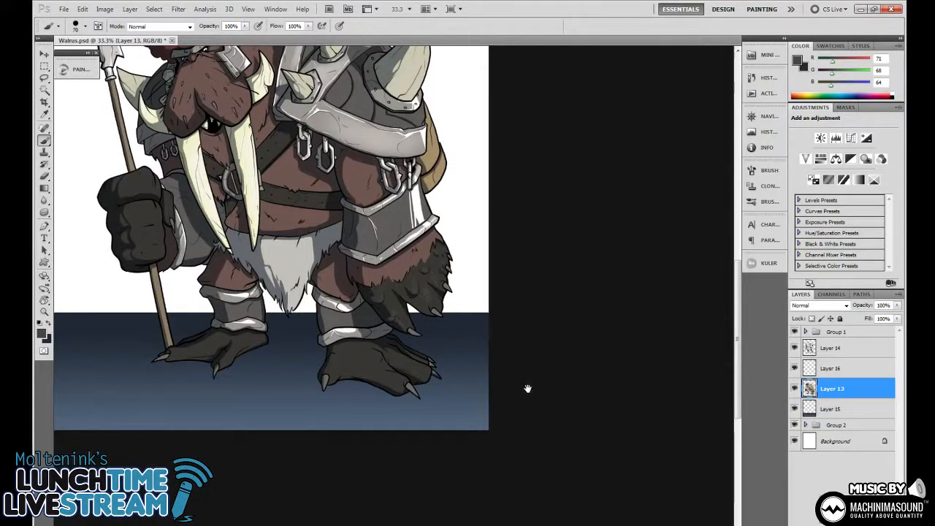
{"action": "key", "text": "ctrl+plus"}
{"action": "key", "text": "ctrl+plus"}
{"action": "key", "text": "ctrl+plus"}
{"action": "key", "text": "ctrl+plus"}
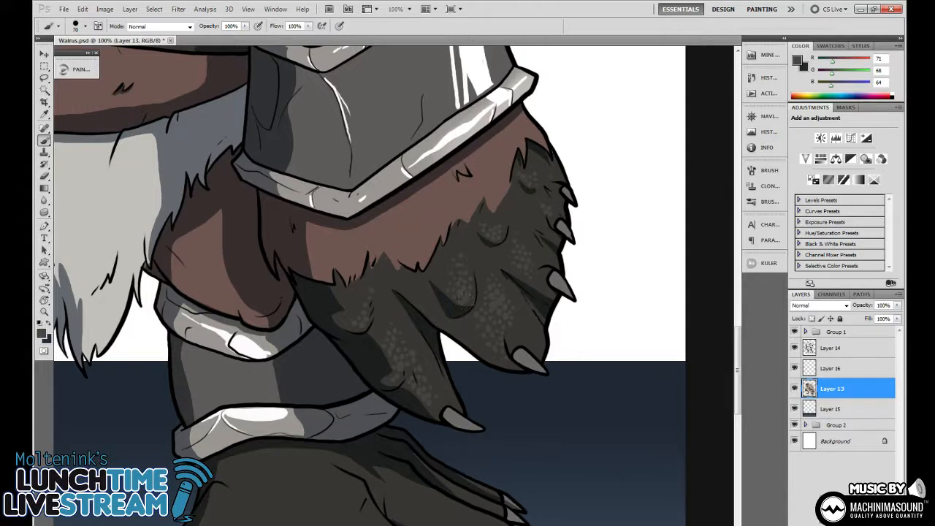
{"action": "left_click_drag", "start_coordinate": [474, 309], "coordinate": [516, 303]}
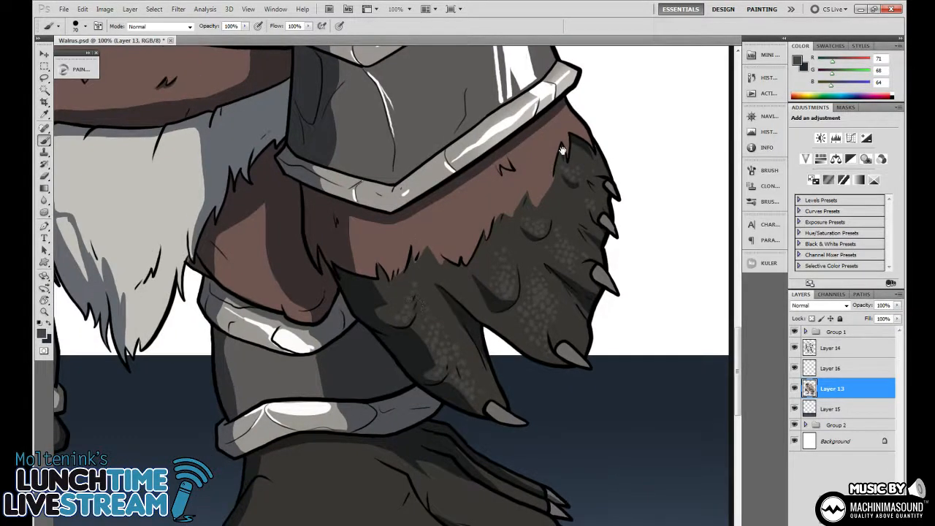
{"action": "left_click_drag", "start_coordinate": [562, 150], "coordinate": [523, 168]}
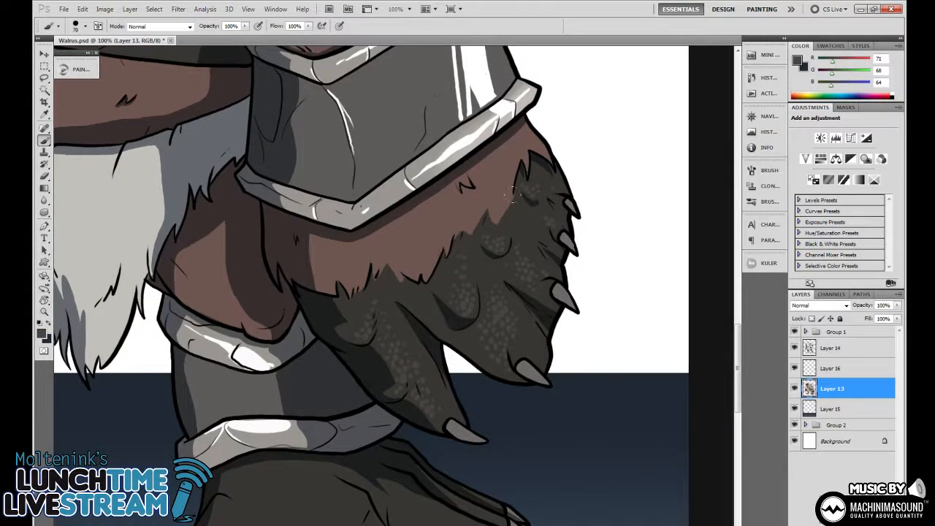
Paint scale clusters on top of the foot below the clawed hand, behind its large front claw and above its inner-side claw
{"action": "left_click_drag", "start_coordinate": [478, 345], "coordinate": [588, 124]}
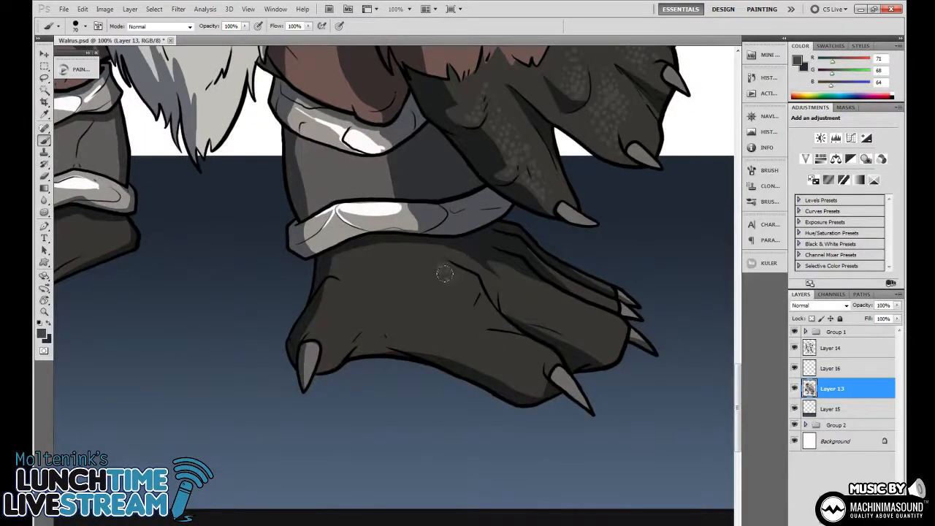
{"action": "left_click_drag", "start_coordinate": [445, 261], "coordinate": [473, 293]}
{"action": "mouse_move", "coordinate": [509, 332]}
{"action": "left_mouse_down"}
{"action": "mouse_move", "coordinate": [520, 332]}
{"action": "mouse_move", "coordinate": [511, 337]}
{"action": "mouse_move", "coordinate": [522, 342]}
{"action": "mouse_move", "coordinate": [506, 342]}
{"action": "mouse_move", "coordinate": [520, 348]}
{"action": "mouse_move", "coordinate": [510, 345]}
{"action": "mouse_move", "coordinate": [510, 293]}
{"action": "left_mouse_up"}
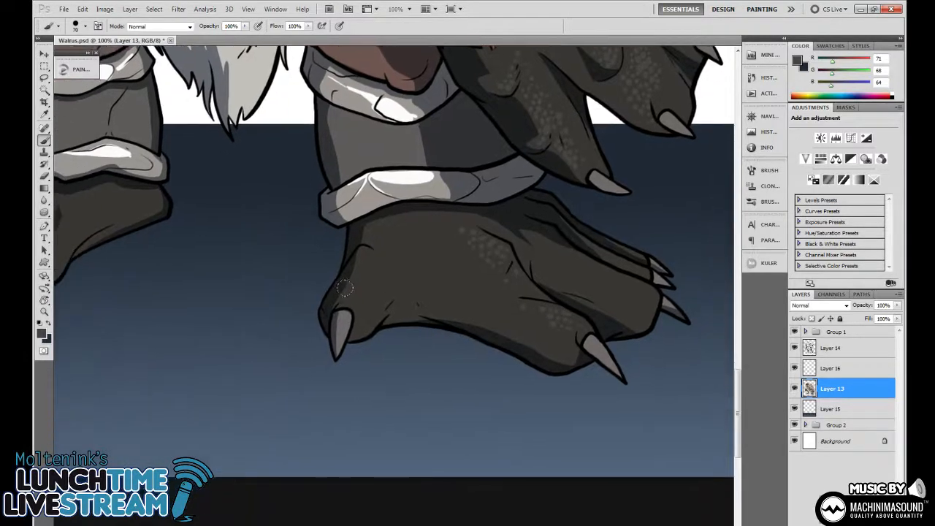
{"action": "mouse_move", "coordinate": [352, 283]}
{"action": "left_mouse_down"}
{"action": "mouse_move", "coordinate": [363, 266]}
{"action": "mouse_move", "coordinate": [333, 289]}
{"action": "mouse_move", "coordinate": [351, 257]}
{"action": "mouse_move", "coordinate": [353, 291]}
{"action": "mouse_move", "coordinate": [357, 284]}
{"action": "mouse_move", "coordinate": [350, 250]}
{"action": "left_mouse_up"}
{"action": "left_click_drag", "start_coordinate": [550, 259], "coordinate": [547, 258]}
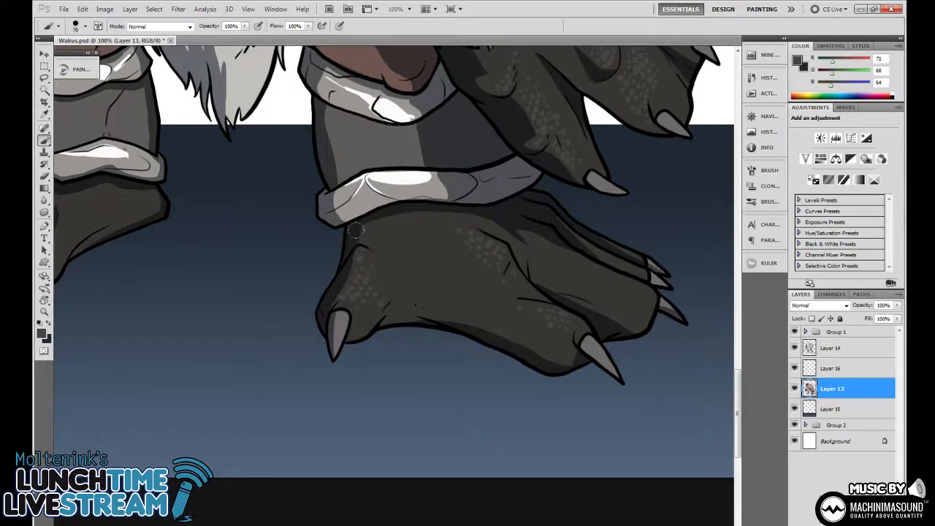
Enlarge the scale cluster on top of the foot and paint another along the toe behind the front one
{"action": "left_click_drag", "start_coordinate": [557, 232], "coordinate": [499, 216]}
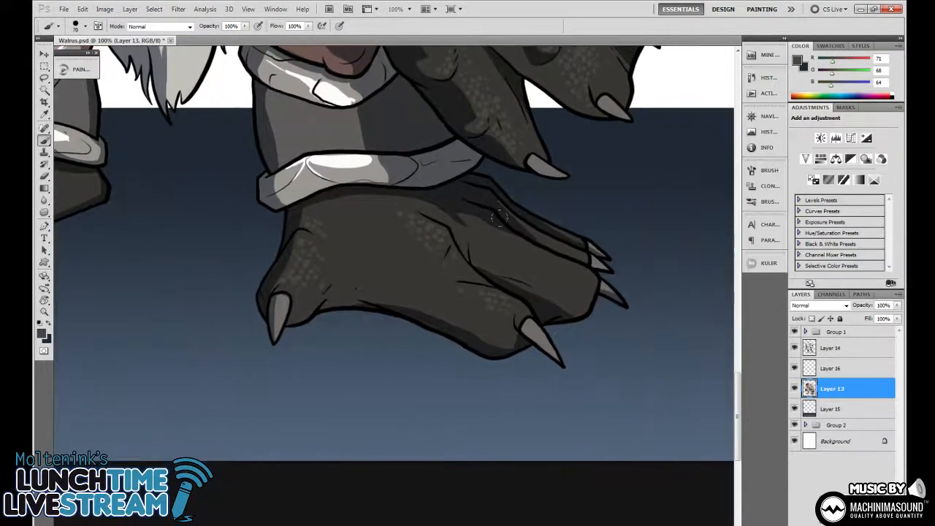
{"action": "left_click_drag", "start_coordinate": [379, 206], "coordinate": [416, 246]}
{"action": "left_click_drag", "start_coordinate": [527, 235], "coordinate": [503, 248]}
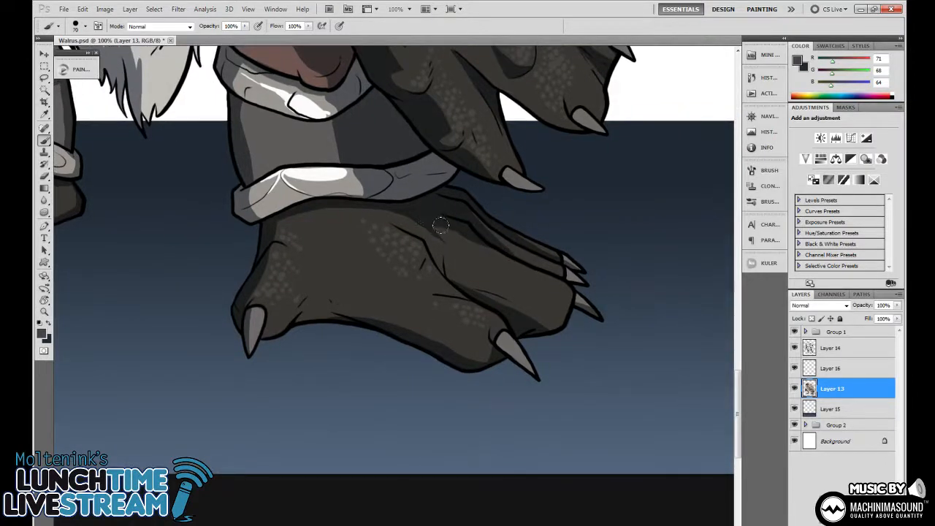
{"action": "mouse_move", "coordinate": [445, 243]}
{"action": "left_mouse_down"}
{"action": "mouse_move", "coordinate": [458, 251]}
{"action": "mouse_move", "coordinate": [464, 238]}
{"action": "mouse_move", "coordinate": [458, 261]}
{"action": "left_mouse_up"}
{"action": "mouse_move", "coordinate": [347, 223]}
{"action": "left_mouse_down"}
{"action": "mouse_move", "coordinate": [376, 243]}
{"action": "mouse_move", "coordinate": [369, 229]}
{"action": "mouse_move", "coordinate": [409, 286]}
{"action": "left_mouse_up"}
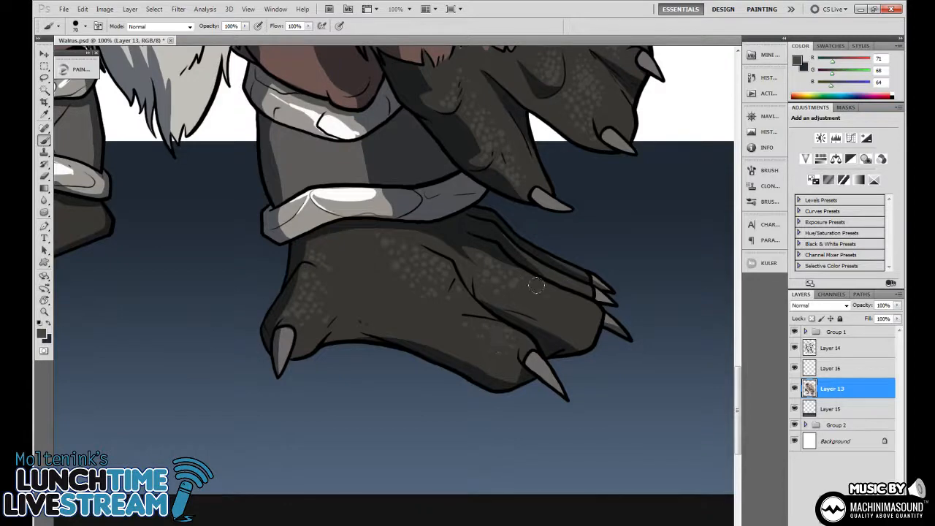
{"action": "left_click_drag", "start_coordinate": [536, 285], "coordinate": [464, 271]}
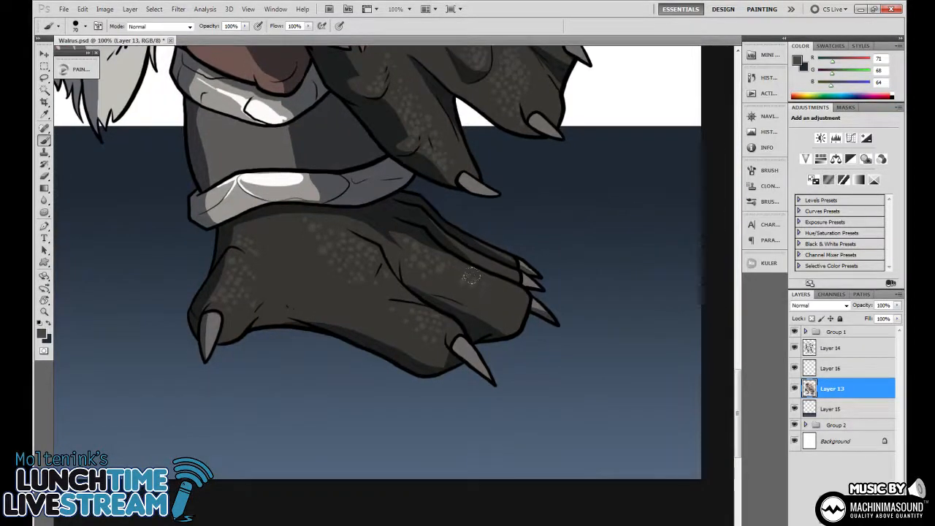
Paint subtle scale clusters along the short and long toes of the foot beside the spear shaft
{"action": "left_click_drag", "start_coordinate": [494, 295], "coordinate": [443, 287]}
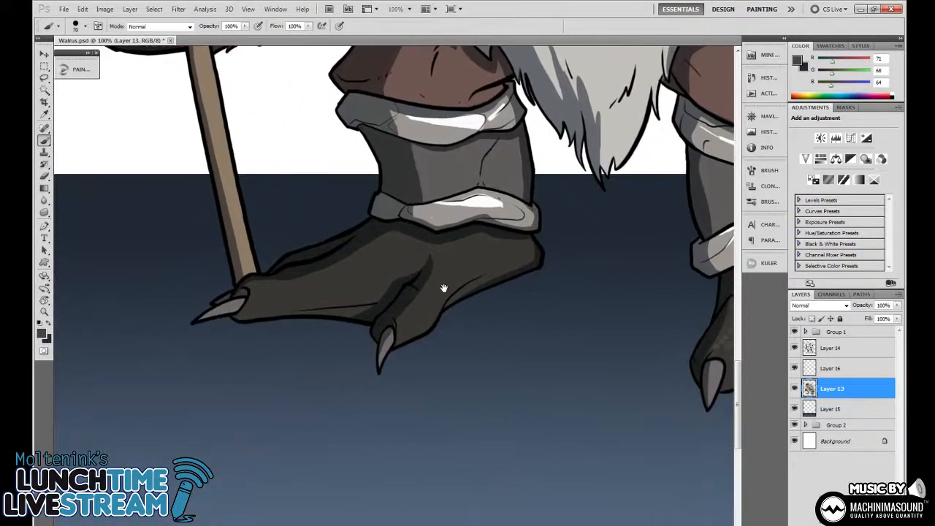
{"action": "left_click_drag", "start_coordinate": [452, 327], "coordinate": [442, 354]}
{"action": "left_click_drag", "start_coordinate": [463, 313], "coordinate": [454, 312]}
{"action": "mouse_move", "coordinate": [383, 330]}
{"action": "left_mouse_down"}
{"action": "mouse_move", "coordinate": [389, 323]}
{"action": "mouse_move", "coordinate": [374, 339]}
{"action": "mouse_move", "coordinate": [398, 323]}
{"action": "mouse_move", "coordinate": [392, 316]}
{"action": "mouse_move", "coordinate": [429, 270]}
{"action": "mouse_move", "coordinate": [517, 359]}
{"action": "left_mouse_up"}
{"action": "key", "text": "r"}
{"action": "left_click_drag", "start_coordinate": [590, 368], "coordinate": [589, 232]}
{"action": "key", "text": "b"}
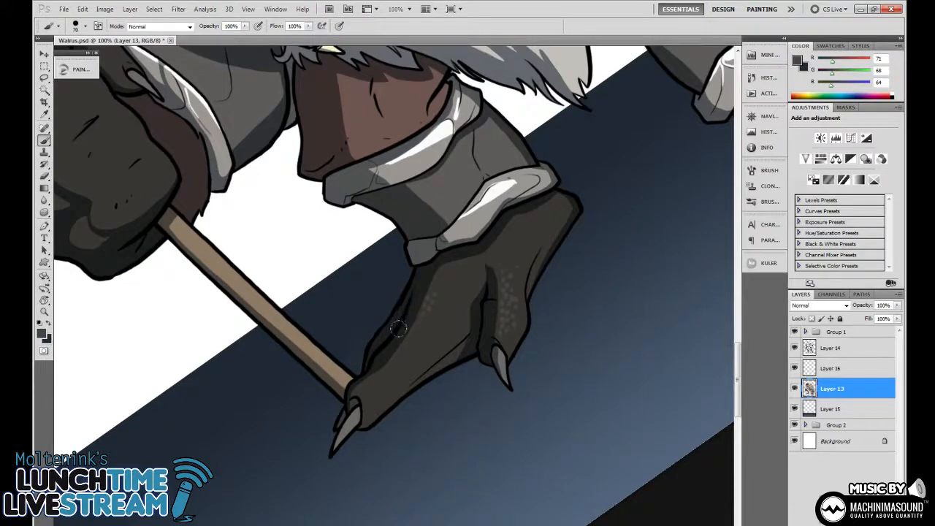
{"action": "mouse_move", "coordinate": [415, 312]}
{"action": "left_mouse_down"}
{"action": "mouse_move", "coordinate": [433, 271]}
{"action": "mouse_move", "coordinate": [392, 340]}
{"action": "mouse_move", "coordinate": [443, 285]}
{"action": "left_mouse_up"}
{"action": "mouse_move", "coordinate": [395, 343]}
{"action": "left_mouse_down"}
{"action": "mouse_move", "coordinate": [435, 325]}
{"action": "mouse_move", "coordinate": [393, 354]}
{"action": "mouse_move", "coordinate": [390, 341]}
{"action": "mouse_move", "coordinate": [405, 340]}
{"action": "mouse_move", "coordinate": [379, 363]}
{"action": "left_mouse_up"}
{"action": "left_click_drag", "start_coordinate": [535, 212], "coordinate": [517, 259]}
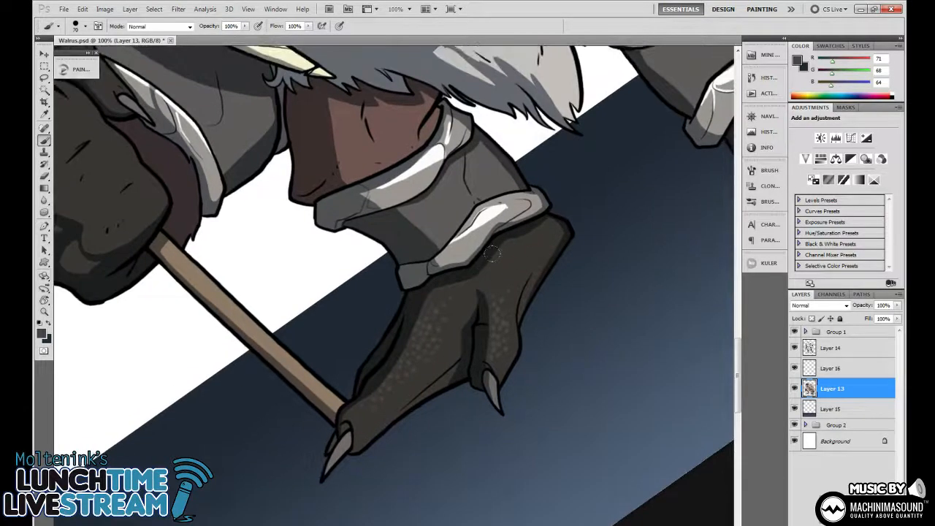
Paint a scale cluster across the middle of the fist gripping the spear
{"action": "left_click_drag", "start_coordinate": [172, 202], "coordinate": [496, 329]}
{"action": "key", "text": "r"}
{"action": "left_click_drag", "start_coordinate": [563, 278], "coordinate": [458, 281]}
{"action": "key", "text": "b"}
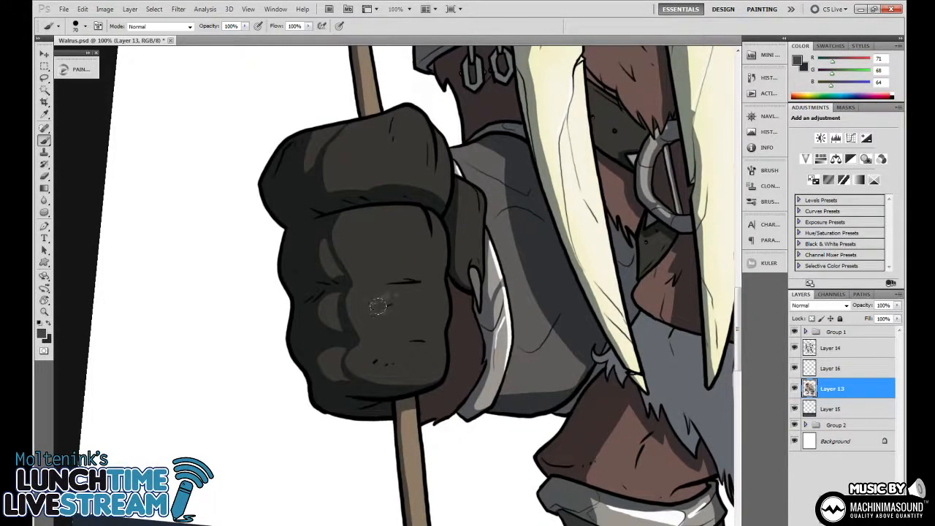
{"action": "left_click_drag", "start_coordinate": [397, 303], "coordinate": [406, 289]}
{"action": "left_click_drag", "start_coordinate": [438, 285], "coordinate": [463, 321]}
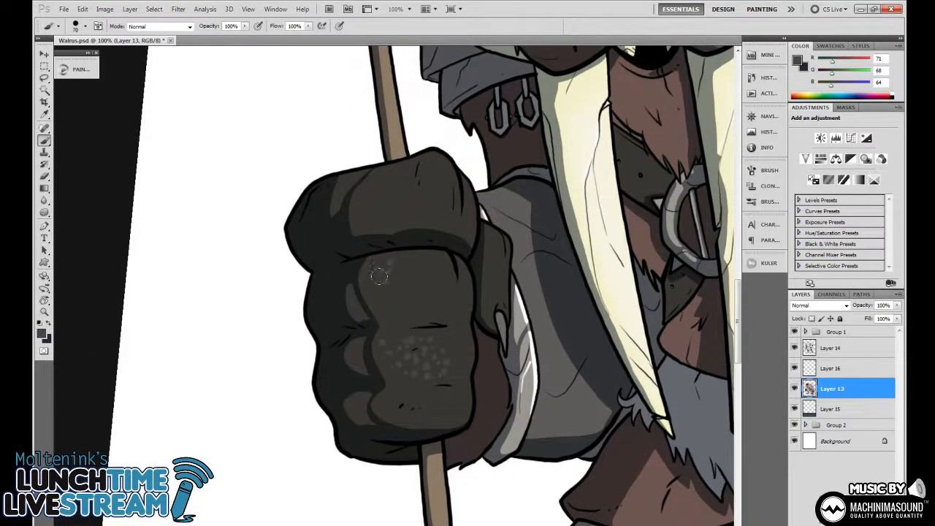
Paint subtle scale clusters on the upper middle finger segment and across the topmost part of the fist gripping the spear
{"action": "mouse_move", "coordinate": [392, 260]}
{"action": "left_mouse_down"}
{"action": "mouse_move", "coordinate": [390, 278]}
{"action": "mouse_move", "coordinate": [393, 269]}
{"action": "left_mouse_up"}
{"action": "left_click_drag", "start_coordinate": [435, 392], "coordinate": [453, 341]}
{"action": "left_click_drag", "start_coordinate": [443, 198], "coordinate": [437, 259]}
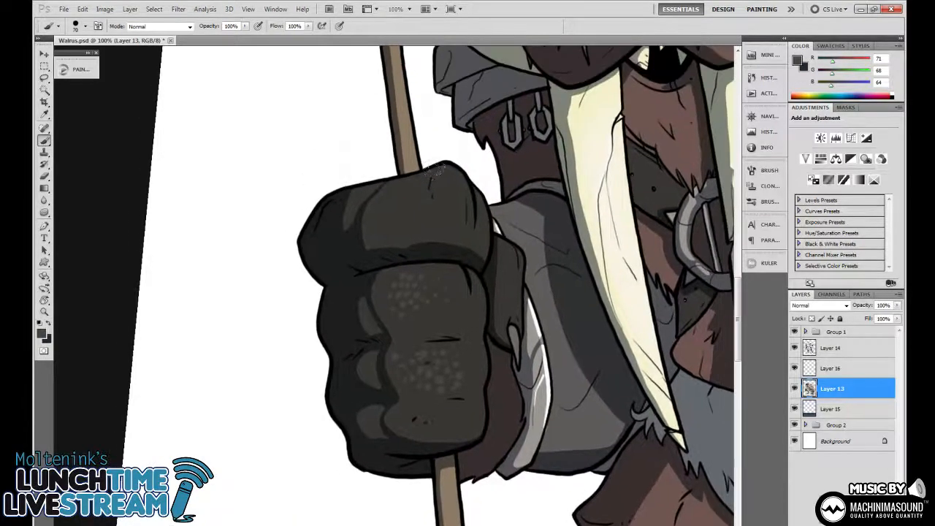
{"action": "left_click_drag", "start_coordinate": [455, 201], "coordinate": [449, 242]}
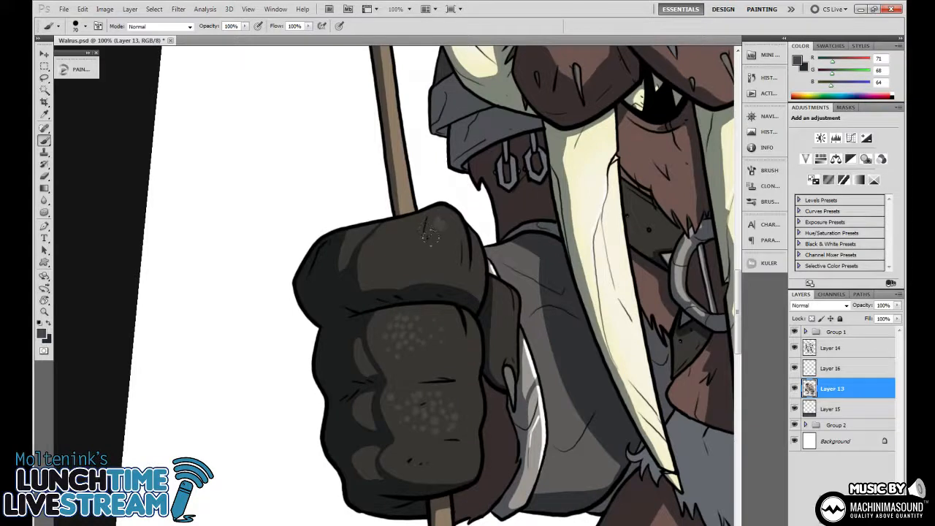
{"action": "left_click_drag", "start_coordinate": [437, 236], "coordinate": [423, 242]}
{"action": "left_click_drag", "start_coordinate": [480, 351], "coordinate": [467, 285]}
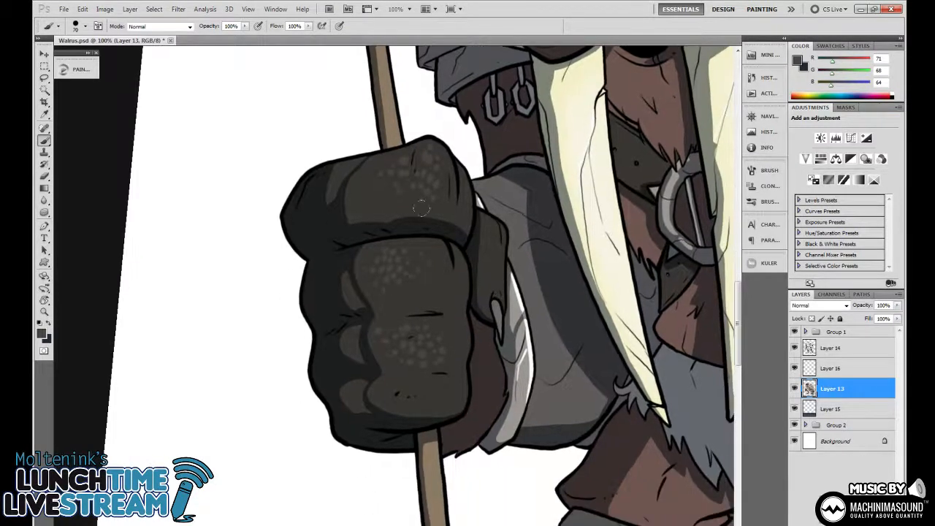
Paint a scale cluster on the fist's lowest finger and along the clawed thumb behind it
{"action": "left_click", "coordinate": [424, 381]}
{"action": "left_click", "coordinate": [421, 385]}
{"action": "left_click", "coordinate": [420, 396]}
{"action": "left_click", "coordinate": [422, 385]}
{"action": "left_click", "coordinate": [431, 372]}
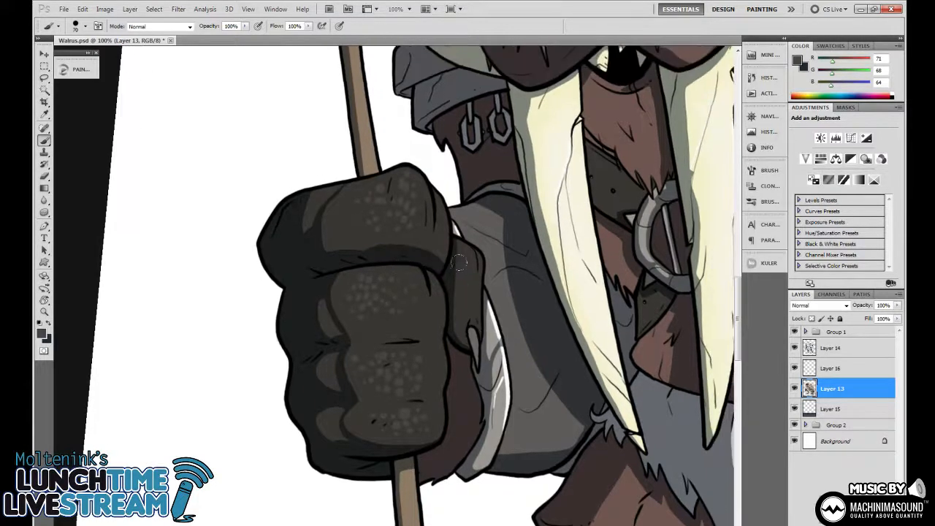
{"action": "left_click_drag", "start_coordinate": [473, 246], "coordinate": [450, 273]}
Zoom out to the whole figure and straighten the rotated canvas view to 0°
{"action": "key", "text": "ctrl+minus"}
{"action": "key", "text": "ctrl+minus"}
{"action": "key", "text": "ctrl+minus"}
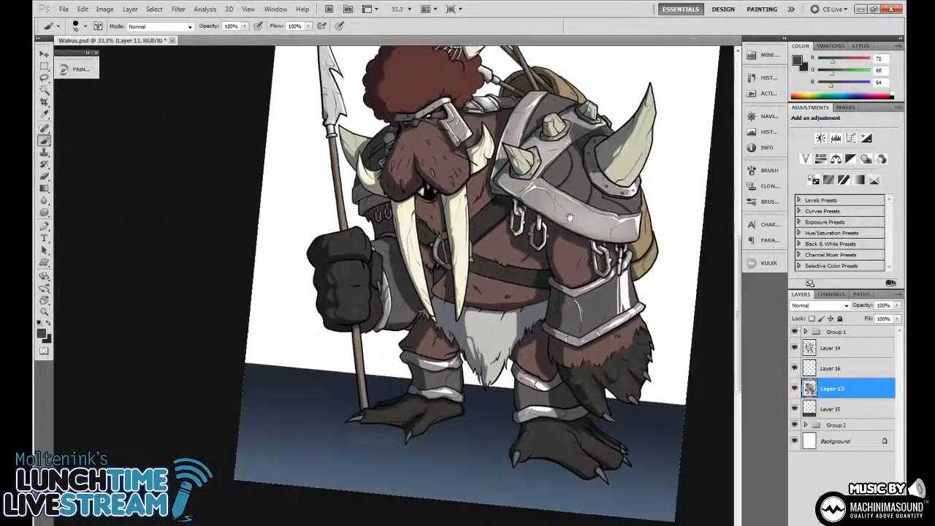
{"action": "left_click_drag", "start_coordinate": [570, 218], "coordinate": [522, 218]}
{"action": "key", "text": "r"}
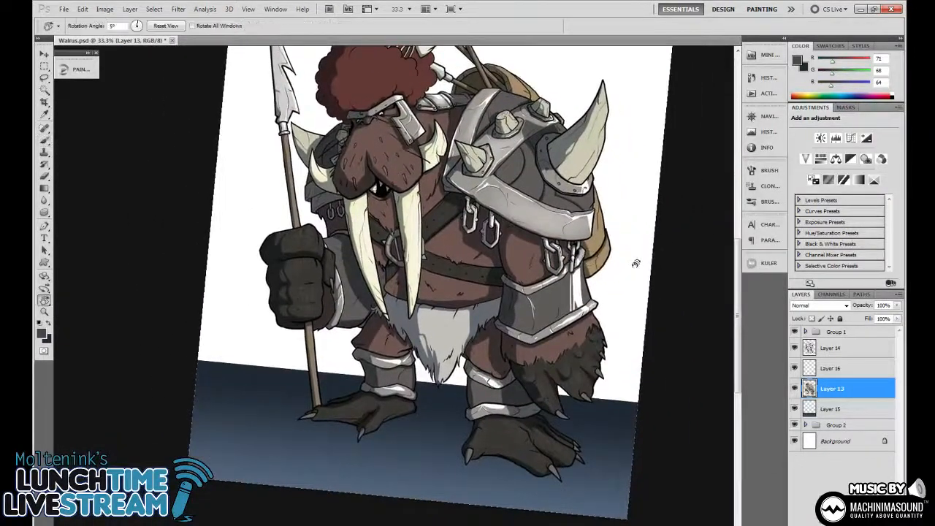
{"action": "key", "text": "Escape"}
{"action": "left_click_drag", "start_coordinate": [665, 236], "coordinate": [696, 240]}
{"action": "left_click_drag", "start_coordinate": [504, 286], "coordinate": [624, 321]}
{"action": "mouse_move", "coordinate": [704, 289]}
{"action": "left_mouse_down"}
{"action": "mouse_move", "coordinate": [607, 292]}
{"action": "mouse_move", "coordinate": [555, 344]}
{"action": "mouse_move", "coordinate": [629, 314]}
{"action": "mouse_move", "coordinate": [681, 324]}
{"action": "left_mouse_up"}
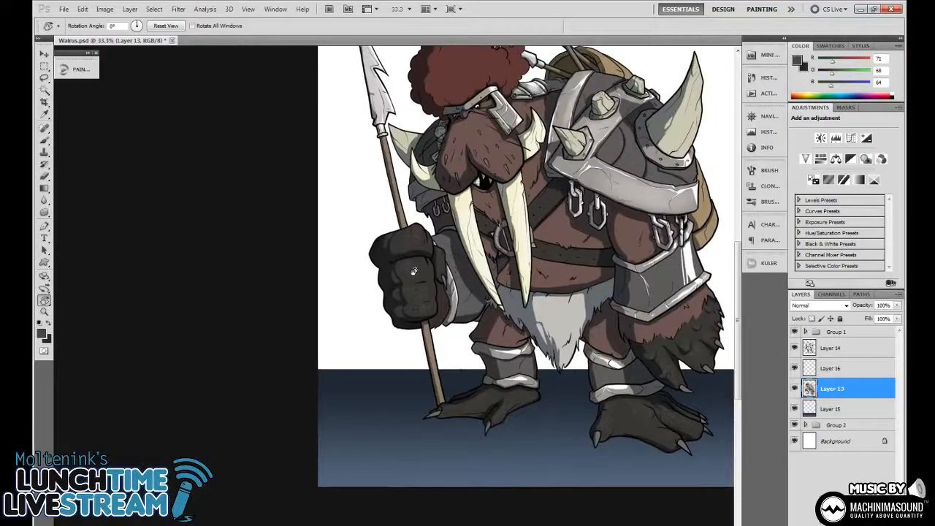
Set up a soft 70 px brush at 20% opacity with the hand's dark grey, RGB 56, 54, 51
{"action": "key", "text": "b"}
{"action": "scroll", "coordinate": [407, 265], "scroll_direction": "up", "scroll_amount": 2}
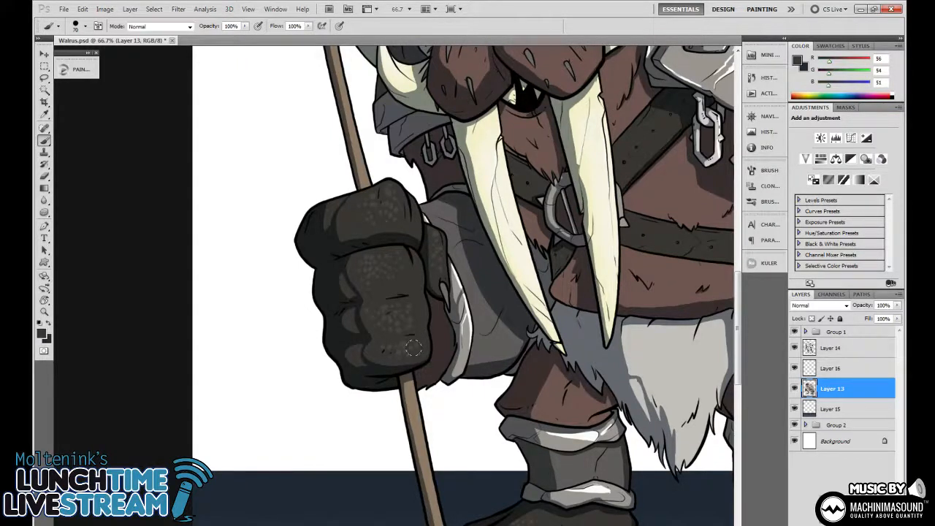
{"action": "right_click", "coordinate": [300, 319]}
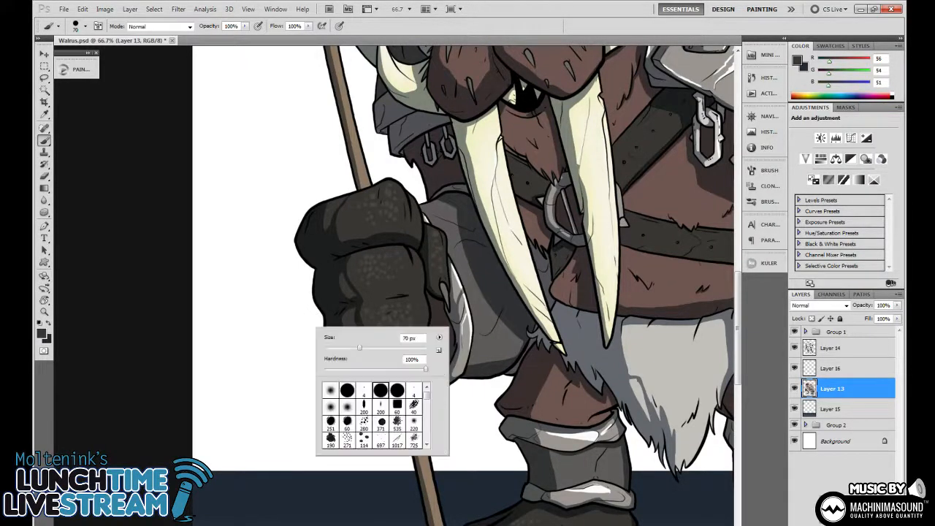
{"action": "left_click", "coordinate": [348, 406]}
{"action": "key", "text": "Return"}
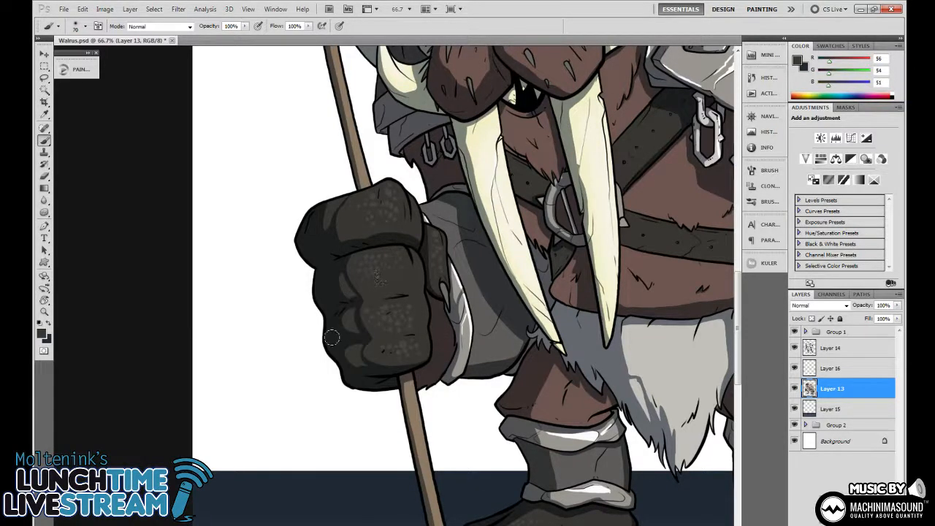
{"action": "right_click", "coordinate": [324, 372]}
{"action": "key", "text": "Return"}
{"action": "key", "text": "2"}
Soften the scale clusters on both feet and the open clawed hand with faint dark grey strokes
{"action": "left_click_drag", "start_coordinate": [592, 426], "coordinate": [491, 176]}
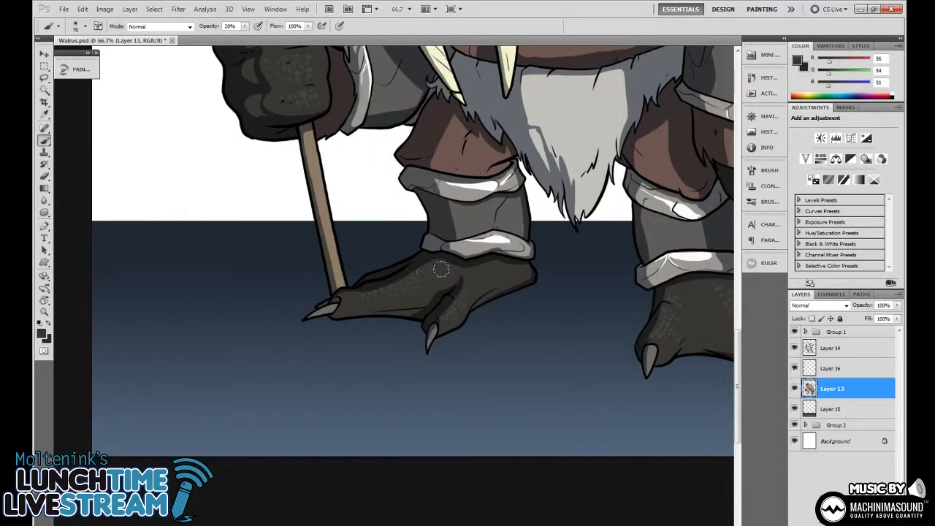
{"action": "left_click_drag", "start_coordinate": [450, 267], "coordinate": [401, 321]}
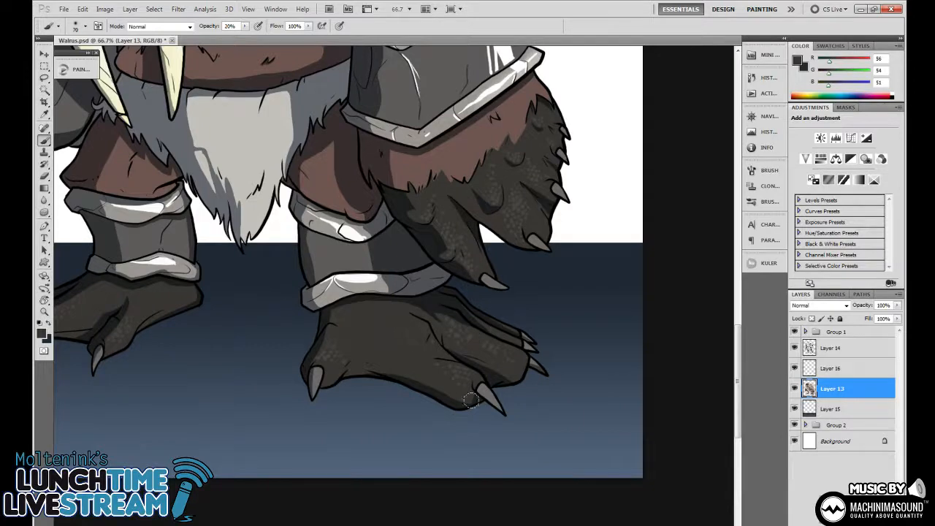
{"action": "left_click_drag", "start_coordinate": [409, 402], "coordinate": [432, 389]}
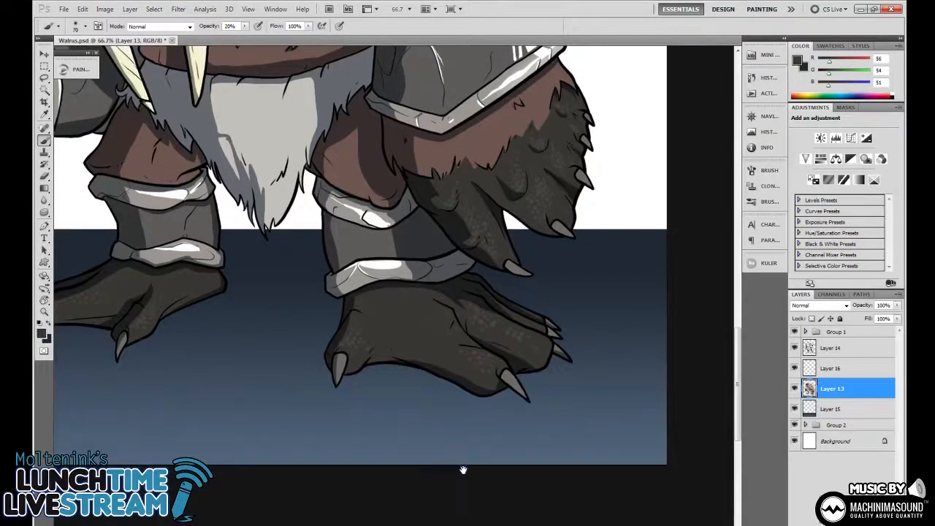
{"action": "key", "text": "alt"}
{"action": "mouse_move", "coordinate": [455, 310]}
{"action": "left_mouse_down"}
{"action": "mouse_move", "coordinate": [485, 324]}
{"action": "mouse_move", "coordinate": [470, 310]}
{"action": "mouse_move", "coordinate": [483, 306]}
{"action": "left_mouse_up"}
{"action": "mouse_move", "coordinate": [442, 191]}
{"action": "left_mouse_down"}
{"action": "mouse_move", "coordinate": [466, 196]}
{"action": "mouse_move", "coordinate": [447, 184]}
{"action": "mouse_move", "coordinate": [450, 195]}
{"action": "mouse_move", "coordinate": [462, 190]}
{"action": "mouse_move", "coordinate": [456, 227]}
{"action": "left_mouse_up"}
{"action": "left_click_drag", "start_coordinate": [528, 308], "coordinate": [601, 405]}
Examine the whole walrus figure at reduced zoom to judge the scale texture on its hands and feet
{"action": "key", "text": "ctrl+minus"}
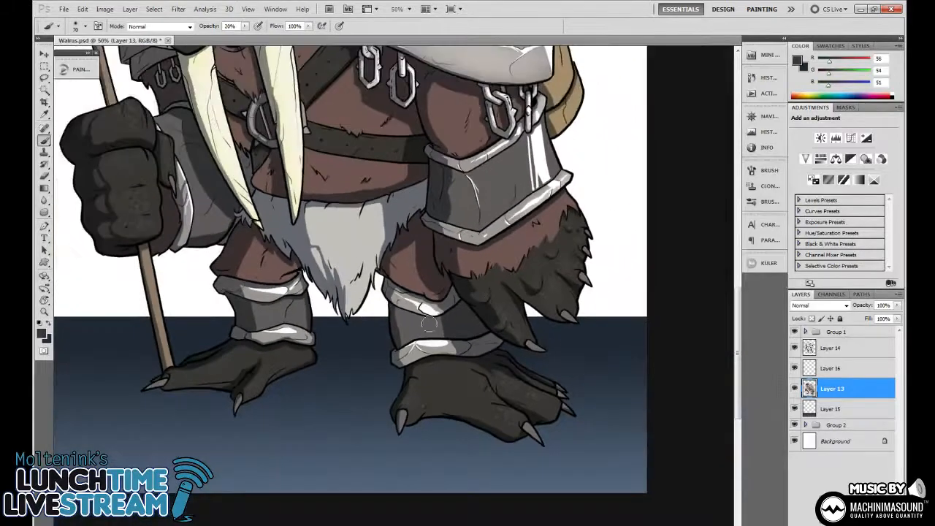
{"action": "key", "text": "ctrl+minus"}
{"action": "scroll", "coordinate": [553, 319], "scroll_direction": "up", "scroll_amount": 3}
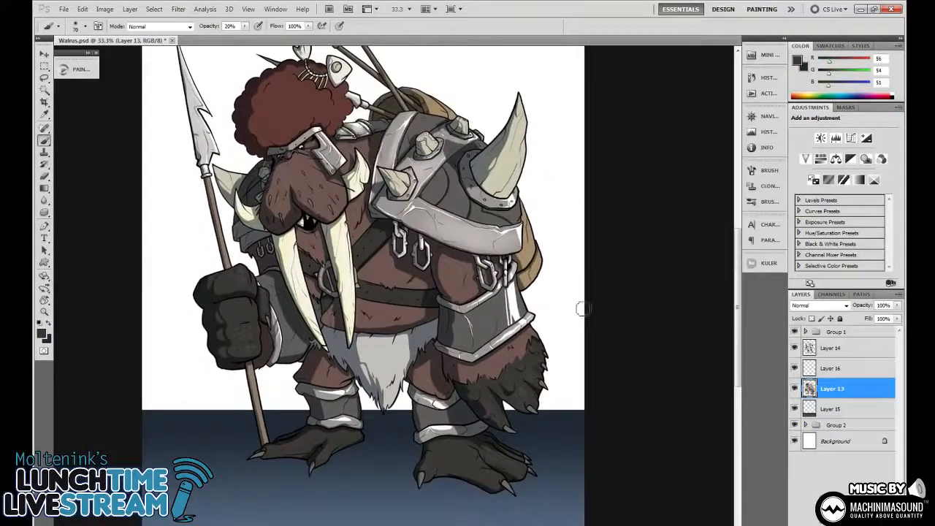
{"action": "scroll", "coordinate": [580, 292], "scroll_direction": "up", "scroll_amount": 1}
{"action": "scroll", "coordinate": [581, 292], "scroll_direction": "right", "scroll_amount": 1}
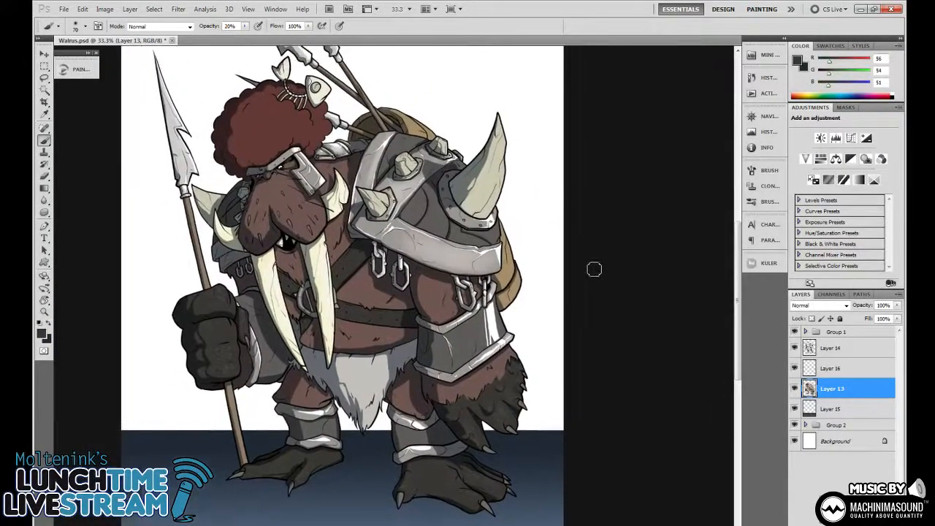
{"action": "scroll", "coordinate": [593, 264], "scroll_direction": "down", "scroll_amount": 2}
{"action": "scroll", "coordinate": [589, 237], "scroll_direction": "left", "scroll_amount": 1}
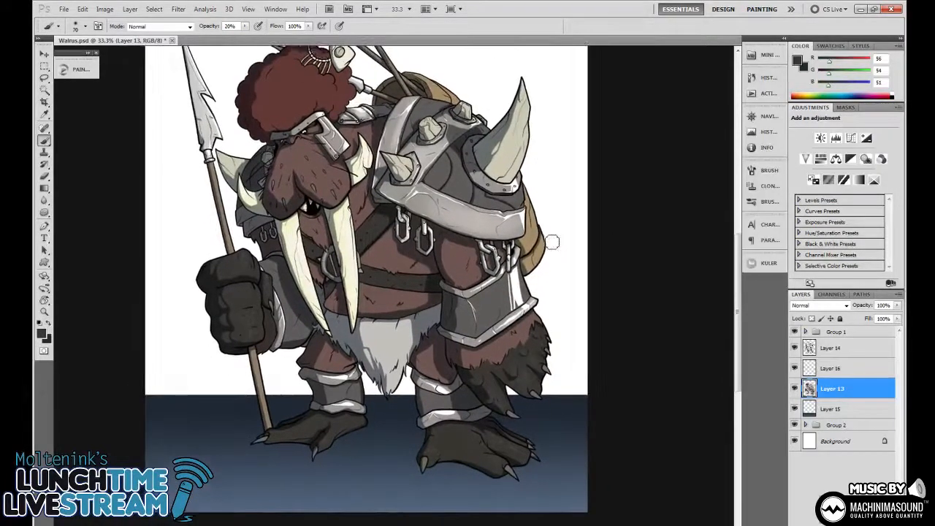
{"action": "key", "text": "h"}
{"action": "left_click_drag", "start_coordinate": [551, 241], "coordinate": [618, 245]}
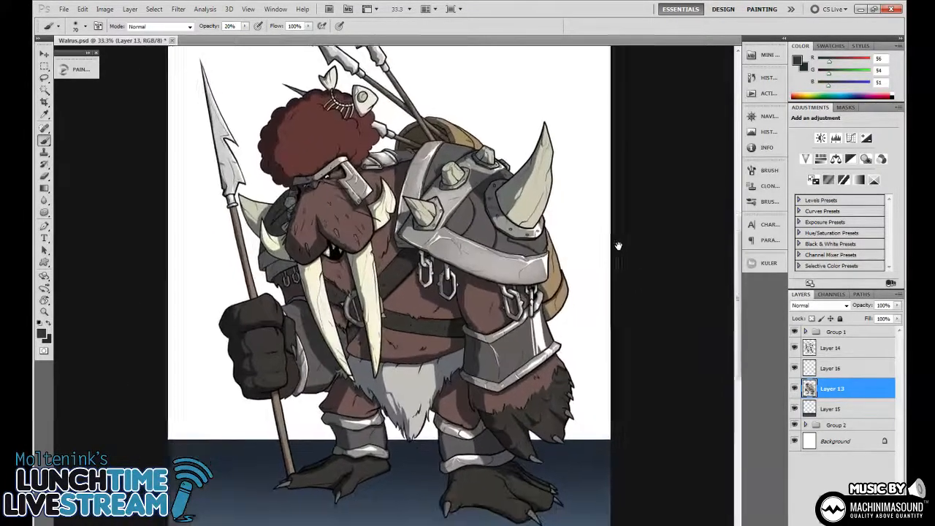
{"action": "scroll", "coordinate": [616, 292], "scroll_direction": "down", "scroll_amount": 2}
{"action": "scroll", "coordinate": [620, 254], "scroll_direction": "right", "scroll_amount": 2}
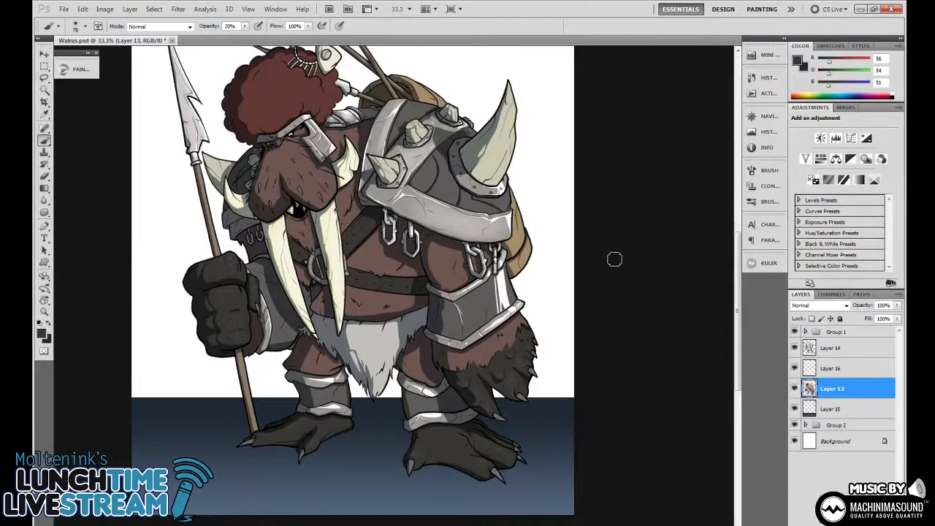
{"action": "mouse_move", "coordinate": [607, 304]}
{"action": "left_mouse_down"}
{"action": "mouse_move", "coordinate": [618, 244]}
{"action": "mouse_move", "coordinate": [606, 271]}
{"action": "mouse_move", "coordinate": [621, 299]}
{"action": "mouse_move", "coordinate": [607, 319]}
{"action": "mouse_move", "coordinate": [587, 263]}
{"action": "mouse_move", "coordinate": [622, 212]}
{"action": "mouse_move", "coordinate": [616, 309]}
{"action": "left_mouse_up"}
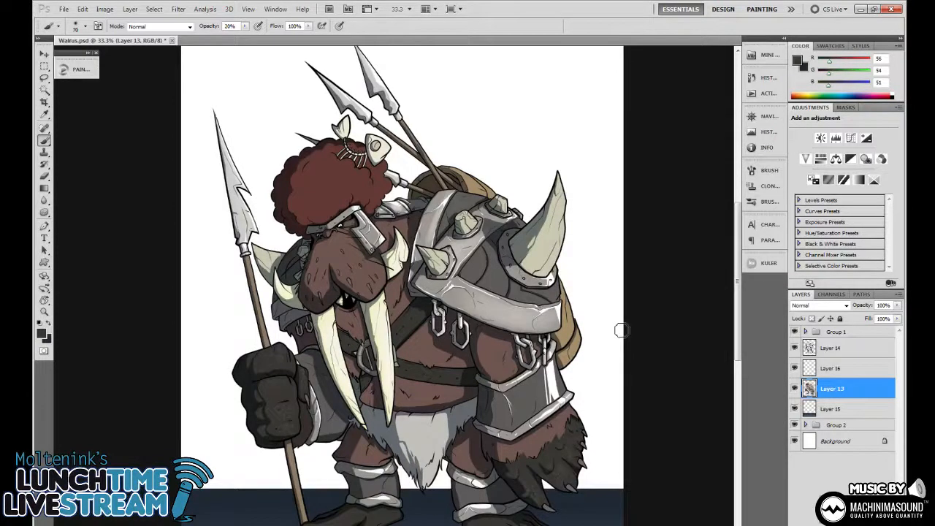
{"action": "mouse_move", "coordinate": [641, 313]}
{"action": "left_mouse_down"}
{"action": "mouse_move", "coordinate": [614, 252]}
{"action": "mouse_move", "coordinate": [631, 257]}
{"action": "mouse_move", "coordinate": [605, 313]}
{"action": "mouse_move", "coordinate": [632, 307]}
{"action": "mouse_move", "coordinate": [626, 326]}
{"action": "mouse_move", "coordinate": [617, 298]}
{"action": "mouse_move", "coordinate": [632, 286]}
{"action": "left_mouse_up"}
Brush faint highlights onto the dark chest straps with a hard 40 px brush in grey RGB 73, 71, 68
{"action": "key", "text": "ctrl+plus"}
{"action": "key", "text": "ctrl+plus"}
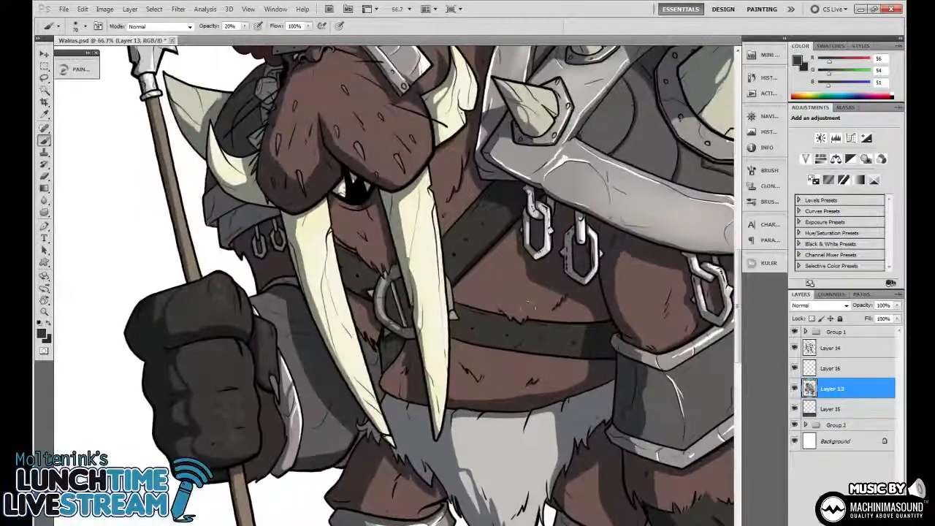
{"action": "left_click_drag", "start_coordinate": [471, 316], "coordinate": [434, 289]}
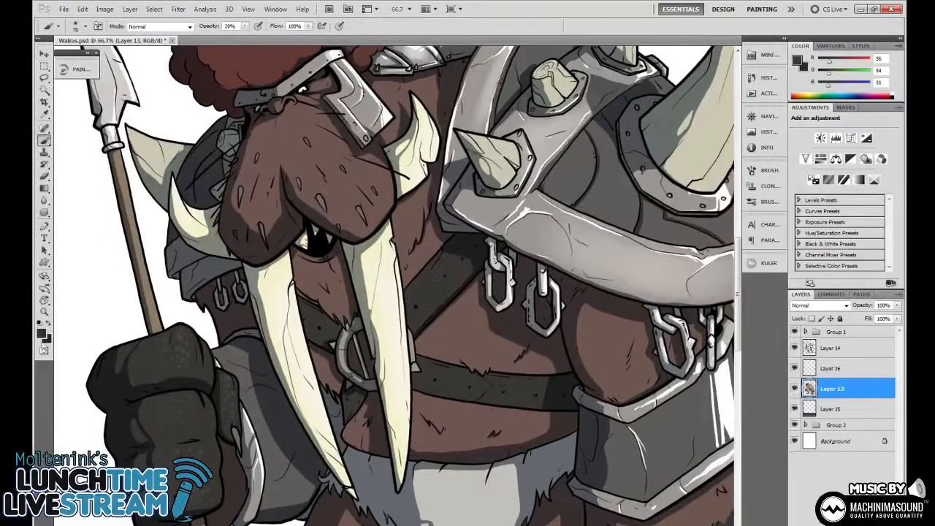
{"action": "left_click", "coordinate": [41, 333]}
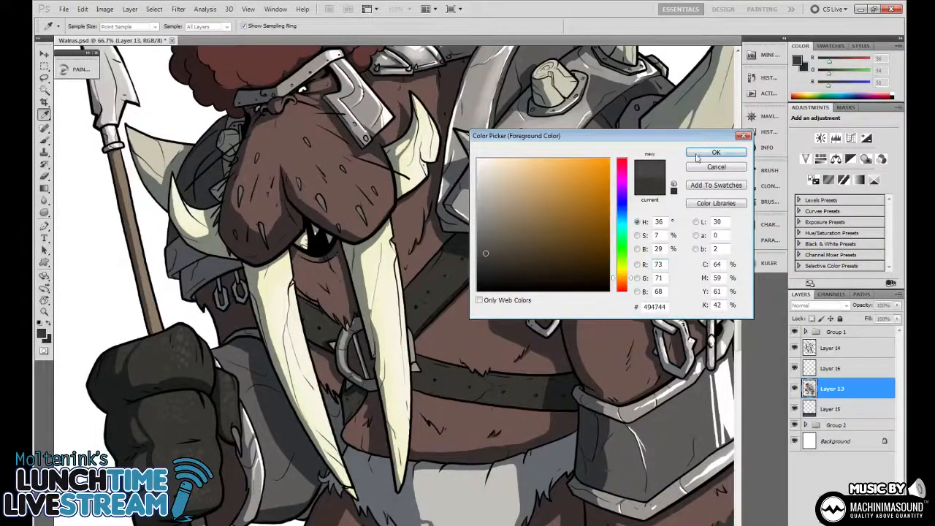
{"action": "left_click", "coordinate": [698, 155]}
{"action": "right_click", "coordinate": [431, 297]}
{"action": "left_click", "coordinate": [508, 356]}
{"action": "key", "text": "Return"}
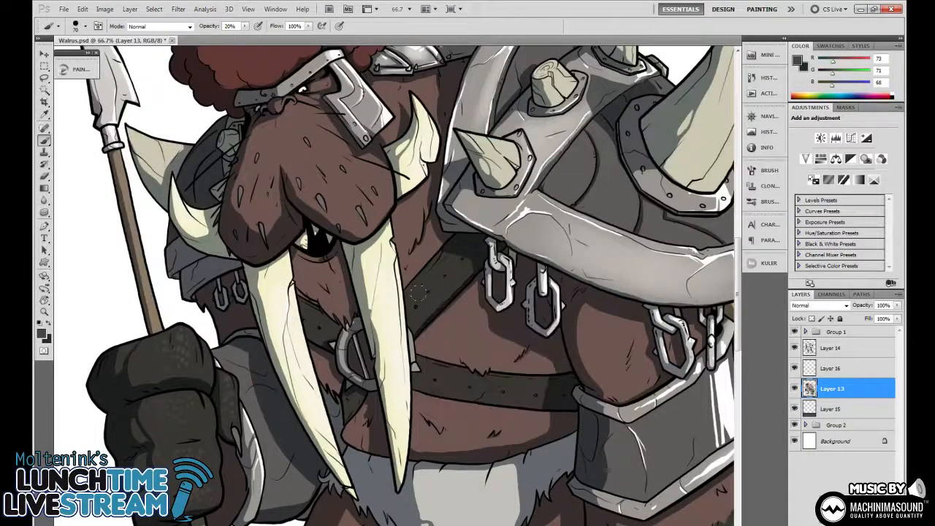
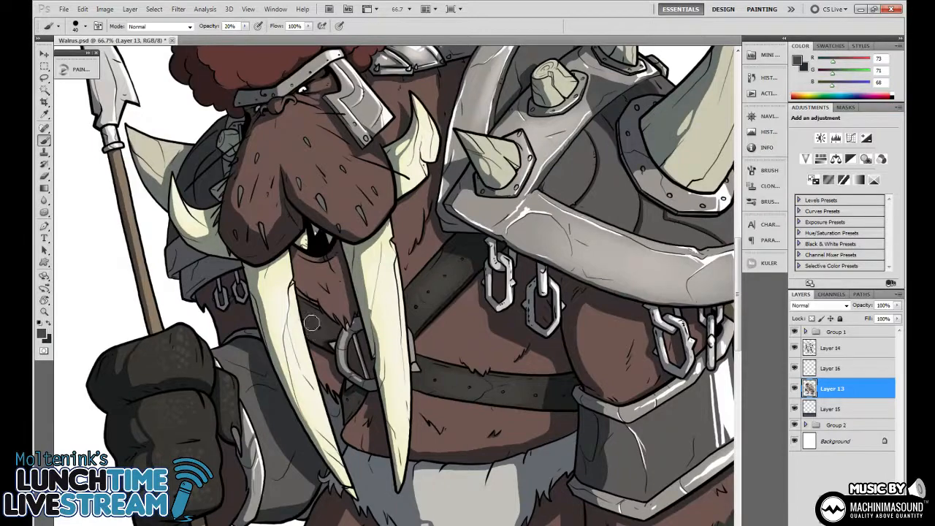
{"action": "left_click_drag", "start_coordinate": [399, 363], "coordinate": [490, 446]}
{"action": "key", "text": "ctrl+minus"}
{"action": "key", "text": "ctrl+minus"}
{"action": "key", "text": "ctrl+minus"}
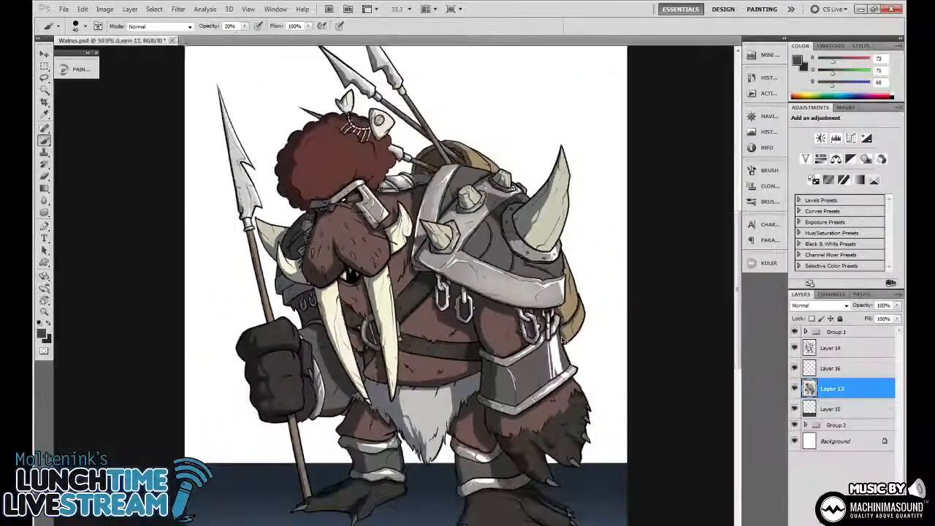
Sample the pack's tan behind the armoured shoulder and lighten the foreground colour to RGB 199, 173, 137
{"action": "key", "text": "ctrl+plus"}
{"action": "key", "text": "ctrl+plus"}
{"action": "left_click_drag", "start_coordinate": [564, 350], "coordinate": [407, 336]}
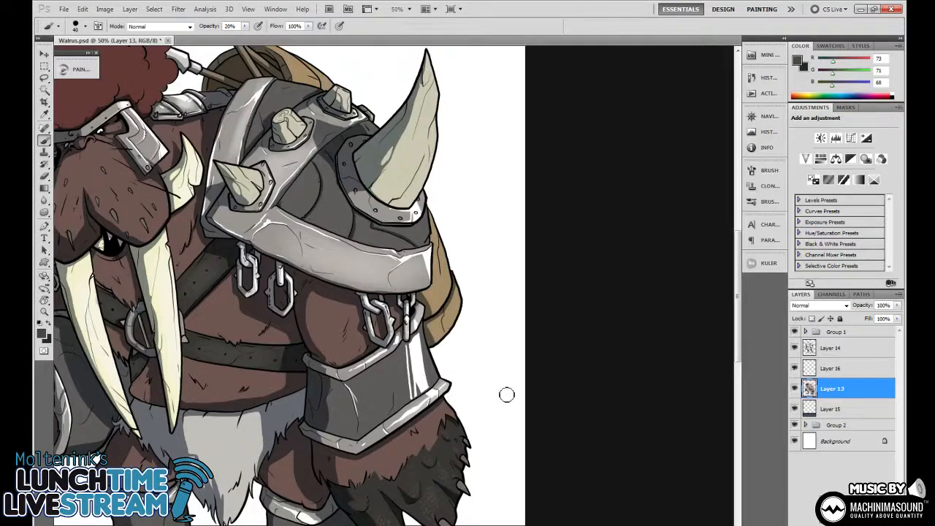
{"action": "left_click_drag", "start_coordinate": [486, 346], "coordinate": [511, 288]}
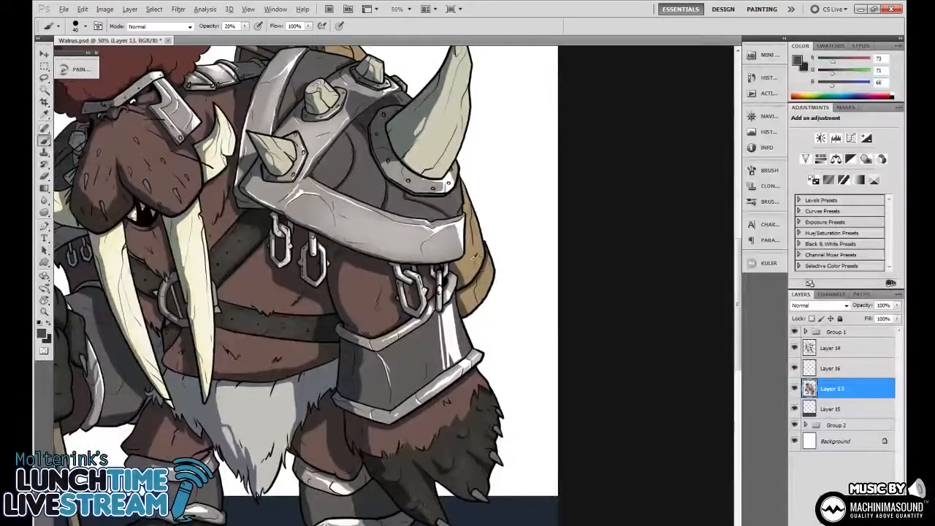
{"action": "left_click", "coordinate": [480, 266], "text": "alt"}
{"action": "left_click_drag", "start_coordinate": [511, 249], "coordinate": [465, 319]}
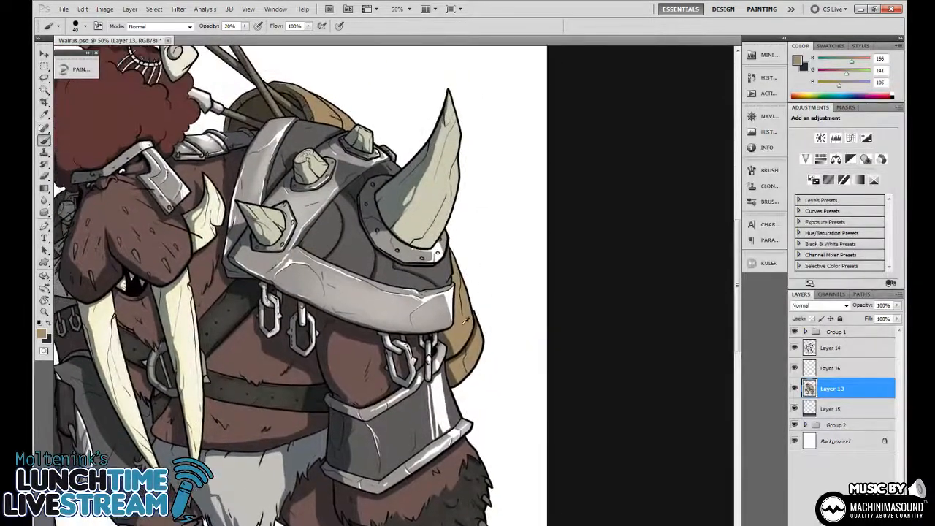
{"action": "left_click", "coordinate": [42, 334]}
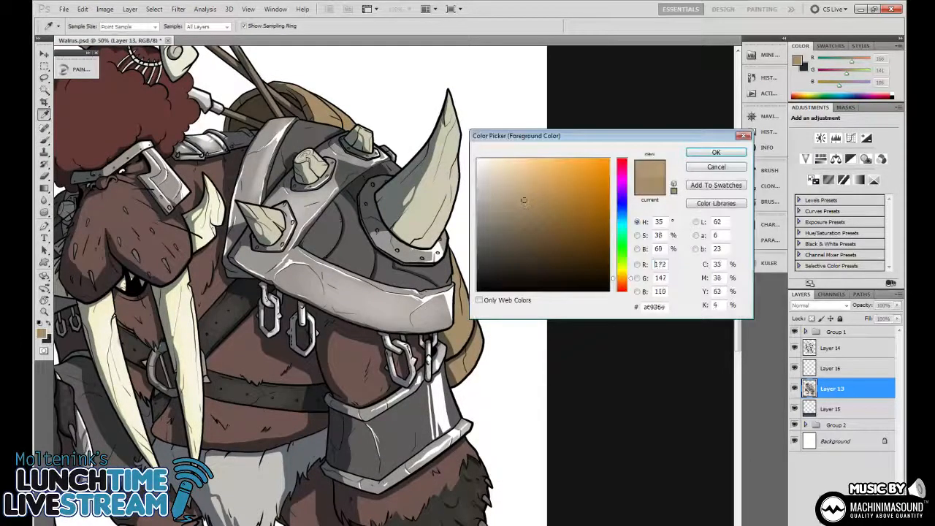
{"action": "left_click_drag", "start_coordinate": [524, 200], "coordinate": [519, 187]}
{"action": "left_click", "coordinate": [716, 153]}
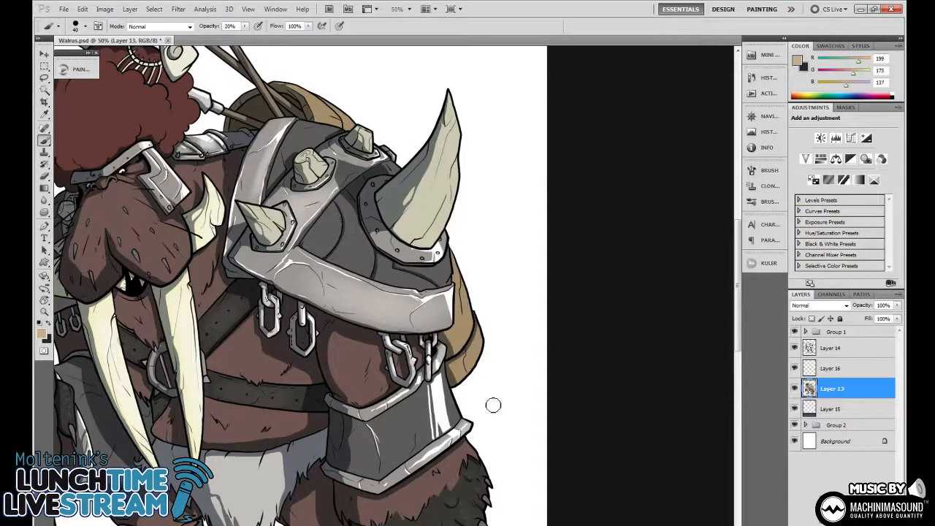
Lock the character colour layer's transparent pixels, select the pack's upper tan flap and brush faint highlights onto the pack
{"action": "key", "text": "slash"}
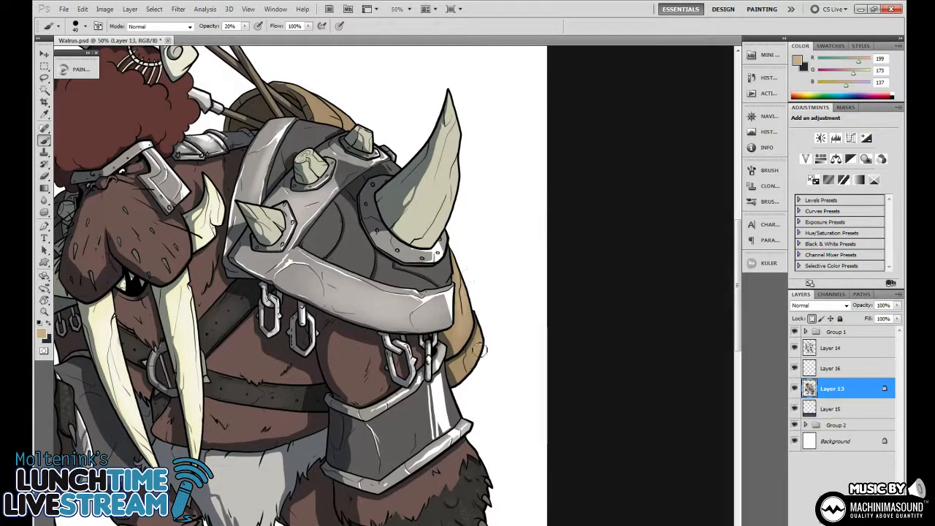
{"action": "scroll", "coordinate": [486, 337], "scroll_direction": "up", "scroll_amount": 3}
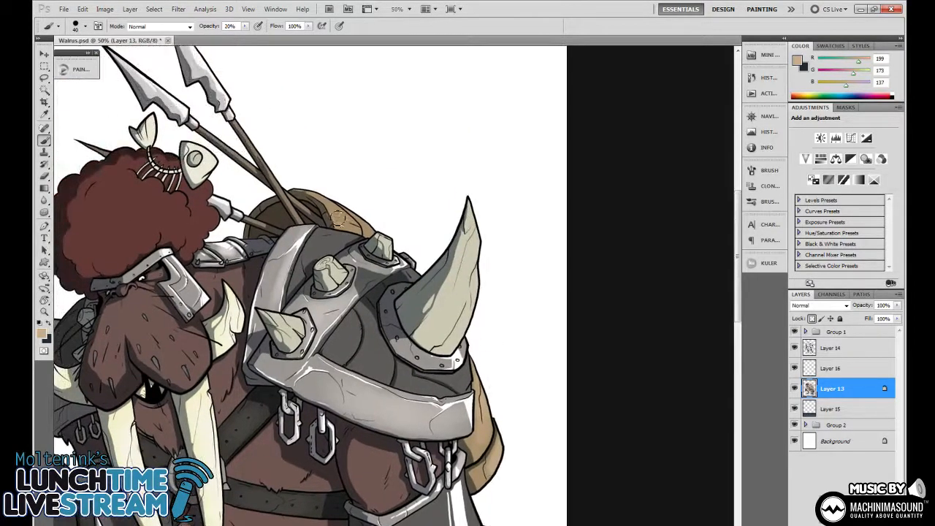
{"action": "key", "text": "l"}
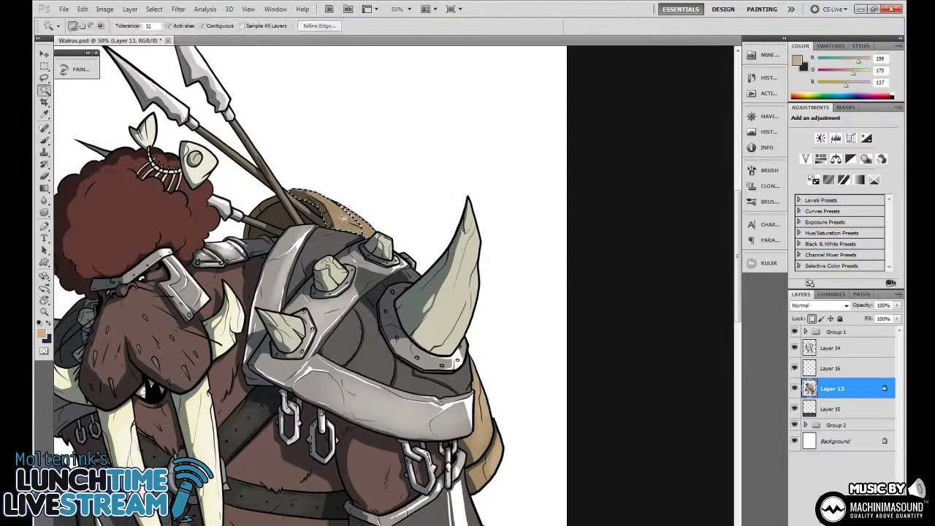
{"action": "left_click_drag", "start_coordinate": [349, 219], "coordinate": [332, 206]}
{"action": "key", "text": "b"}
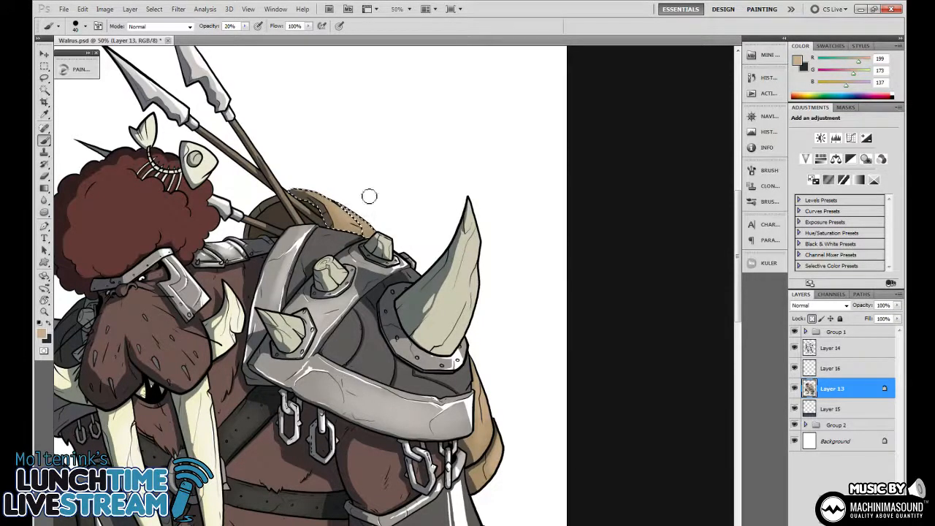
{"action": "left_click_drag", "start_coordinate": [536, 349], "coordinate": [578, 405]}
{"action": "key", "text": "ctrl+d"}
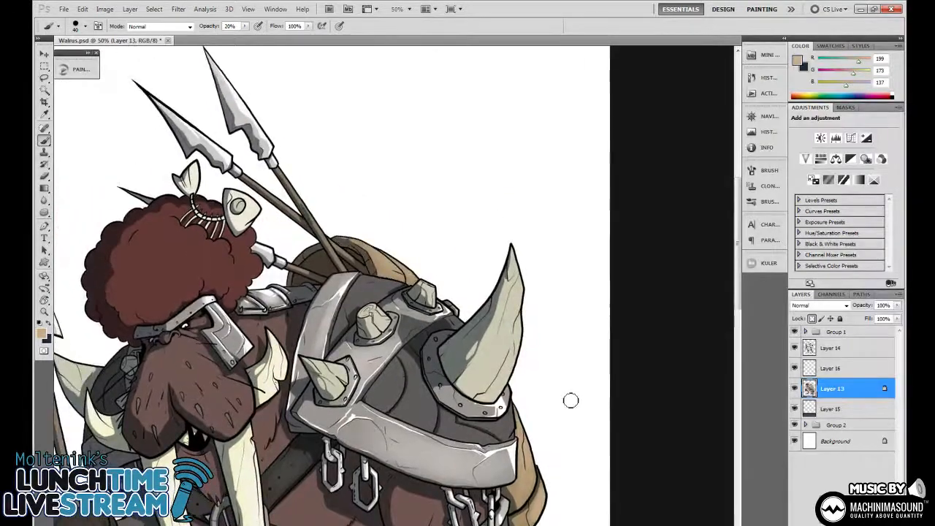
Select the pack's shaded rim behind the spear shafts and sample the pack's tan, RGB 166, 141, 105, for the brush
{"action": "left_click_drag", "start_coordinate": [539, 353], "coordinate": [613, 434]}
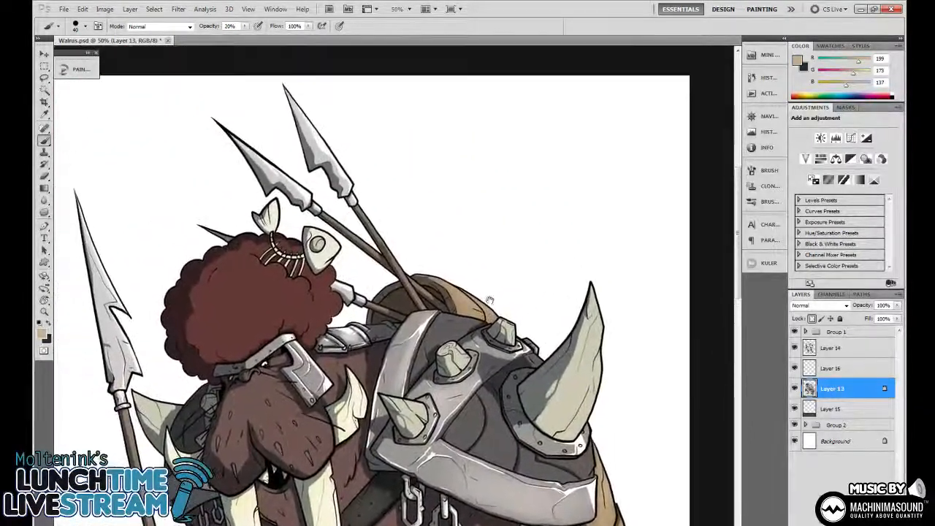
{"action": "key", "text": "r"}
{"action": "left_click_drag", "start_coordinate": [515, 202], "coordinate": [468, 214]}
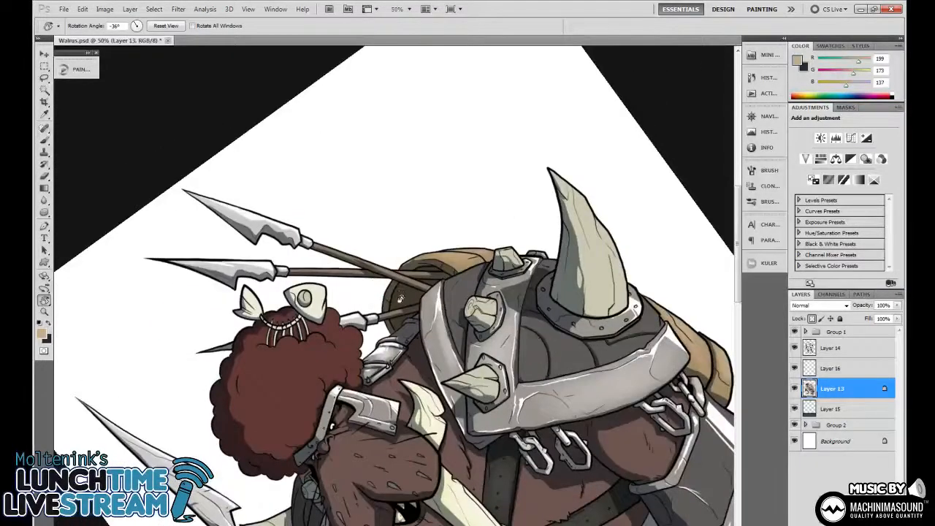
{"action": "key", "text": "w"}
{"action": "key", "text": "ctrl+plus"}
{"action": "key", "text": "ctrl+plus"}
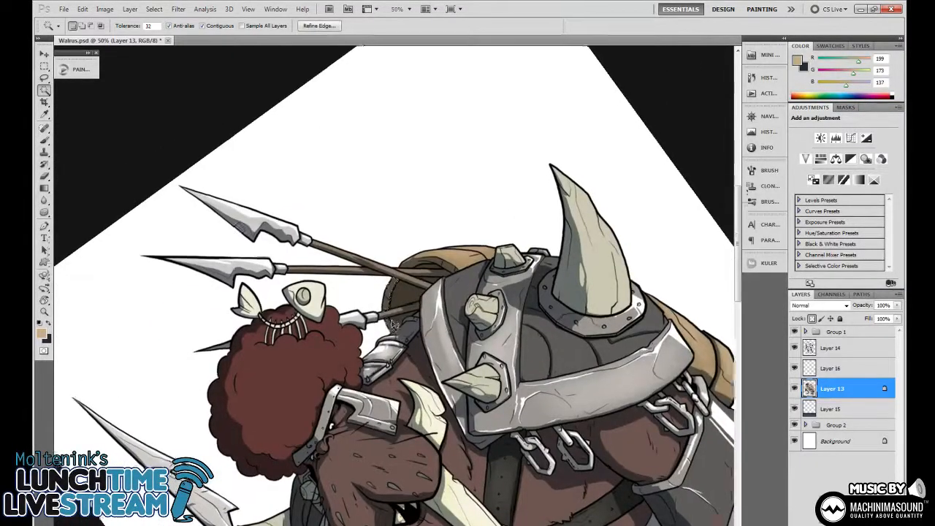
{"action": "key", "text": "b"}
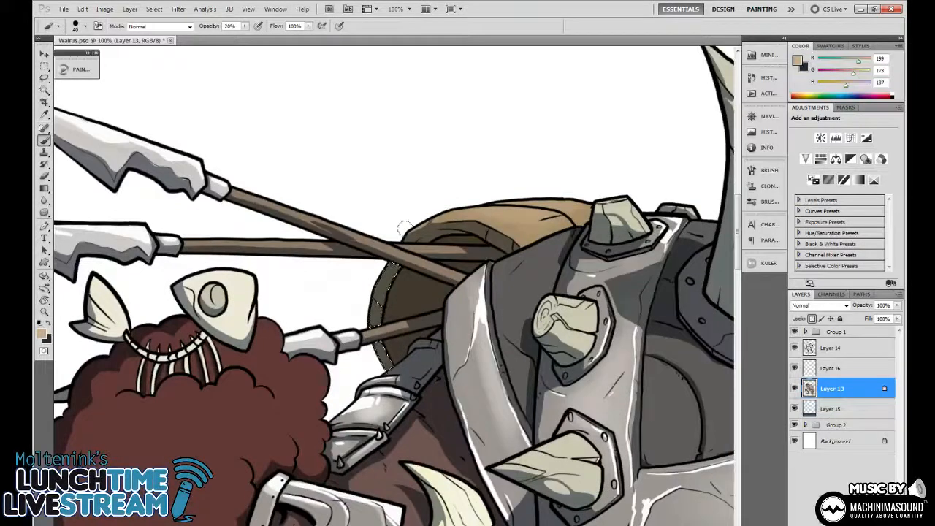
{"action": "left_click", "coordinate": [457, 211], "text": "alt"}
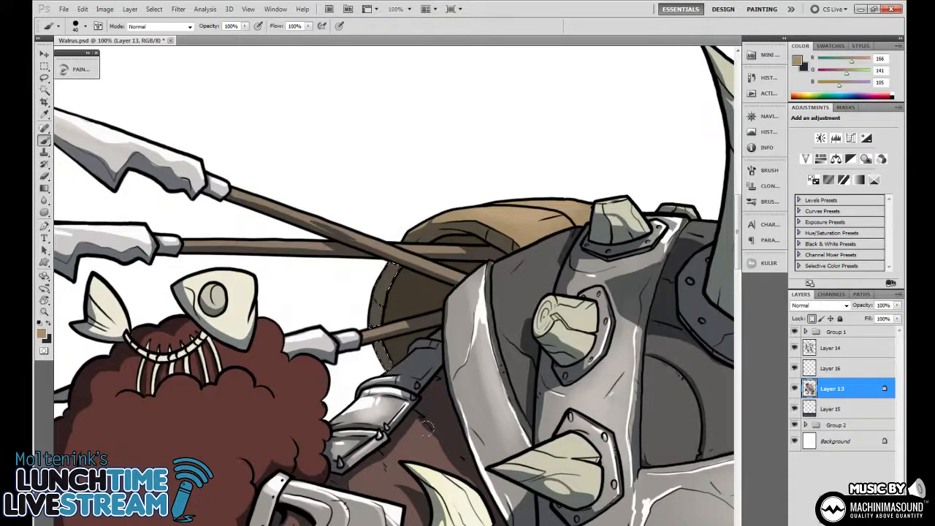
Examine the armoured shoulder, pack and torso at reduced zoom from different canvas angles
{"action": "key", "text": "ctrl+minus"}
{"action": "key", "text": "ctrl+minus"}
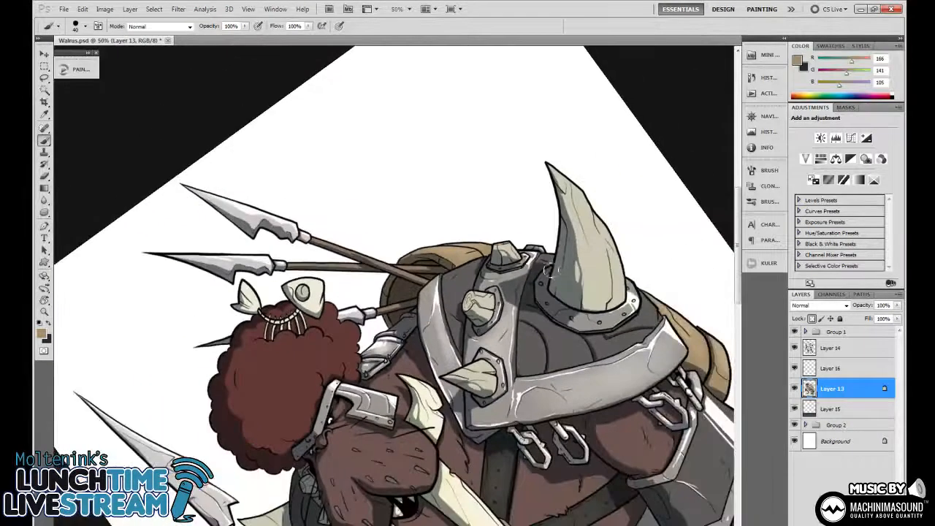
{"action": "left_click_drag", "start_coordinate": [548, 270], "coordinate": [466, 241]}
{"action": "key", "text": "r"}
{"action": "mouse_move", "coordinate": [528, 230]}
{"action": "left_mouse_down"}
{"action": "mouse_move", "coordinate": [583, 369]}
{"action": "mouse_move", "coordinate": [584, 348]}
{"action": "mouse_move", "coordinate": [606, 368]}
{"action": "mouse_move", "coordinate": [618, 265]}
{"action": "left_mouse_up"}
{"action": "key", "text": "b"}
{"action": "key", "text": "r"}
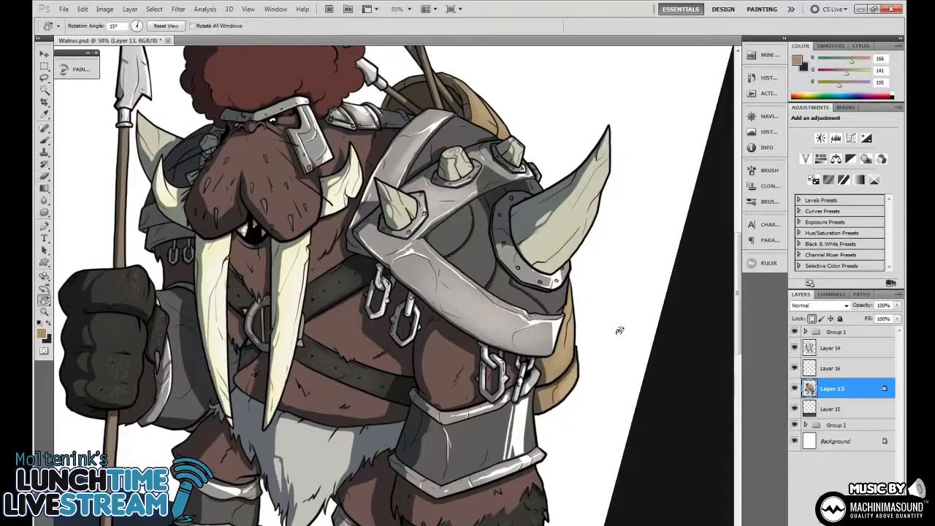
{"action": "mouse_move", "coordinate": [618, 330]}
{"action": "left_mouse_down"}
{"action": "mouse_move", "coordinate": [593, 351]}
{"action": "mouse_move", "coordinate": [620, 260]}
{"action": "mouse_move", "coordinate": [594, 401]}
{"action": "left_mouse_up"}
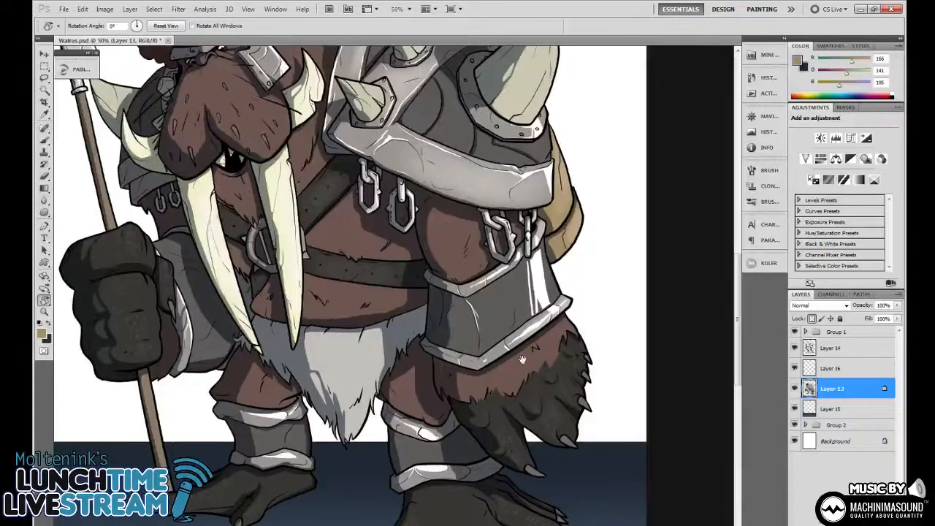
Lower the opacity of the blue floor layer, Layer 15, to 72%
{"action": "key", "text": "ctrl+minus"}
{"action": "key", "text": "ctrl+minus"}
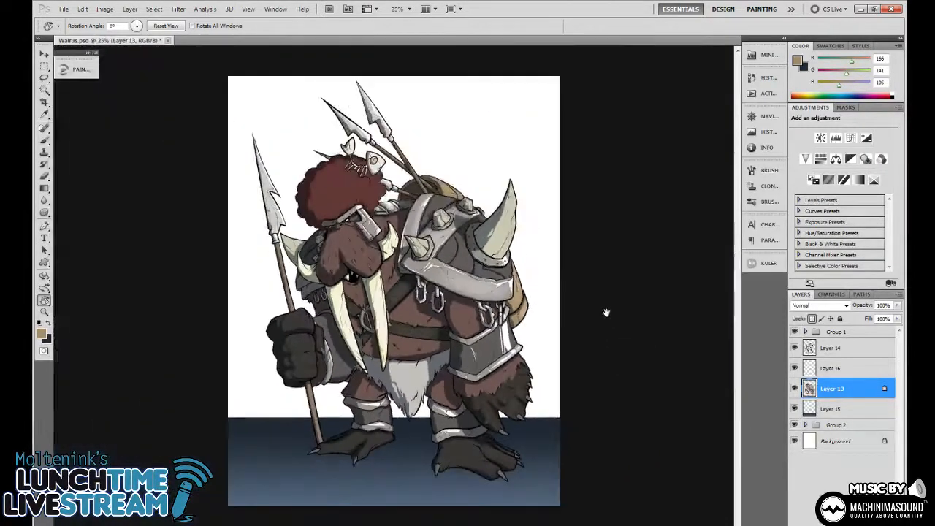
{"action": "left_click", "coordinate": [852, 410]}
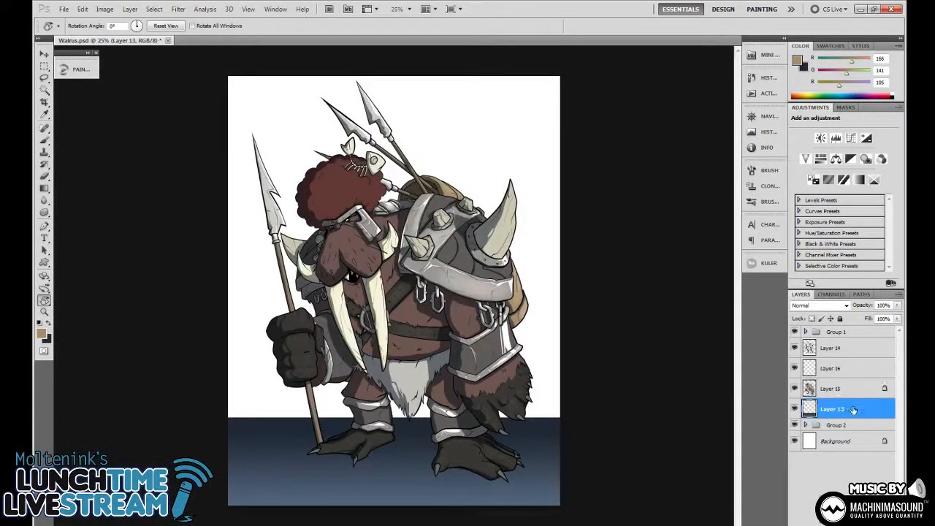
{"action": "left_click_drag", "start_coordinate": [863, 307], "coordinate": [847, 307]}
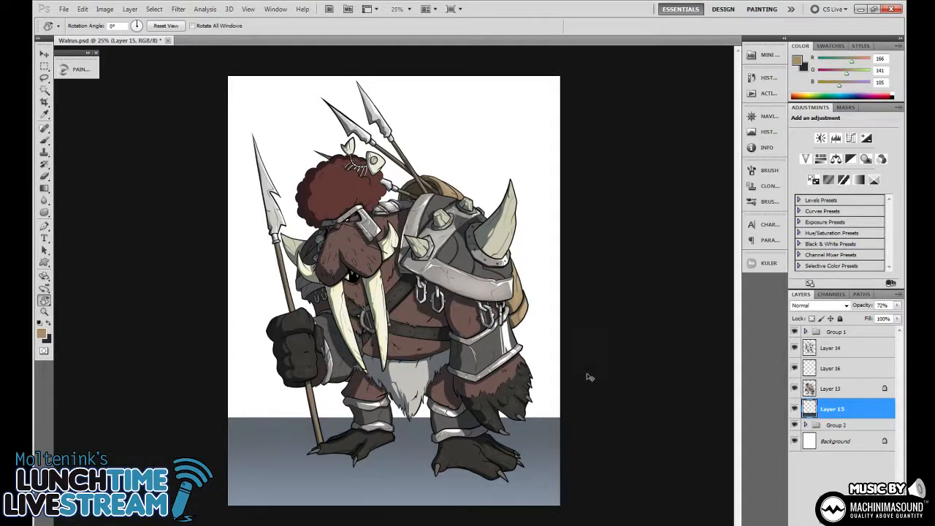
Lasso a long freehand ground shadow outline beneath both feet, extending past the base of the spear
{"action": "key", "text": "ctrl+plus"}
{"action": "left_click_drag", "start_coordinate": [596, 365], "coordinate": [595, 258]}
{"action": "left_click_drag", "start_coordinate": [616, 299], "coordinate": [547, 375]}
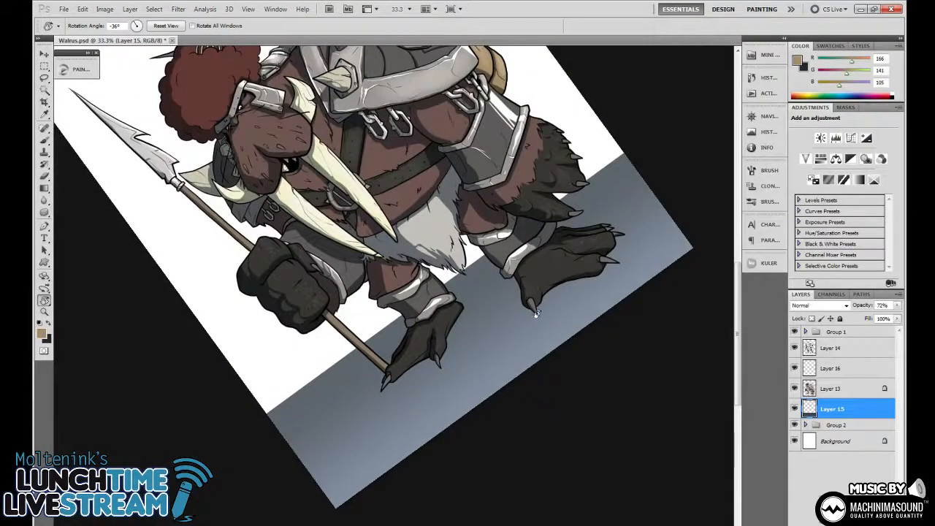
{"action": "key", "text": "l"}
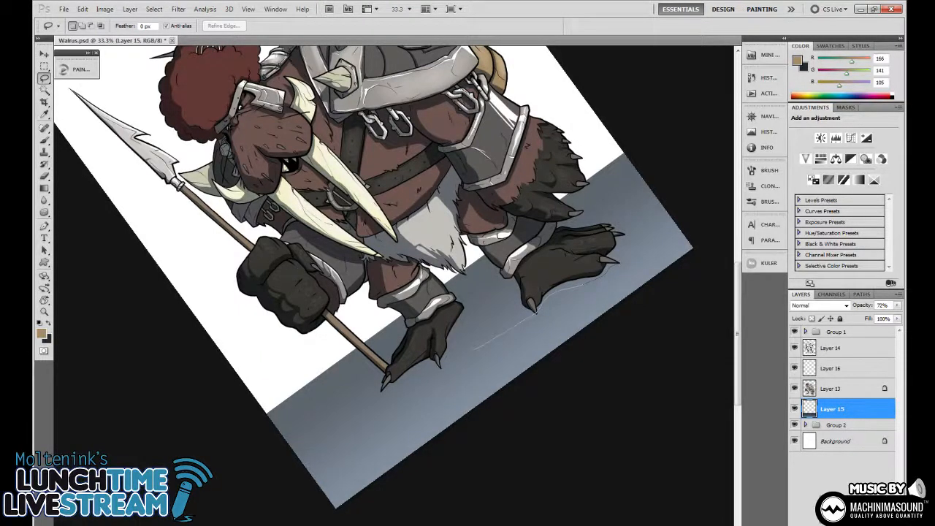
{"action": "mouse_move", "coordinate": [440, 363]}
{"action": "left_mouse_down"}
{"action": "mouse_move", "coordinate": [394, 374]}
{"action": "mouse_move", "coordinate": [354, 411]}
{"action": "left_mouse_up"}
{"action": "left_click_drag", "start_coordinate": [552, 252], "coordinate": [599, 230]}
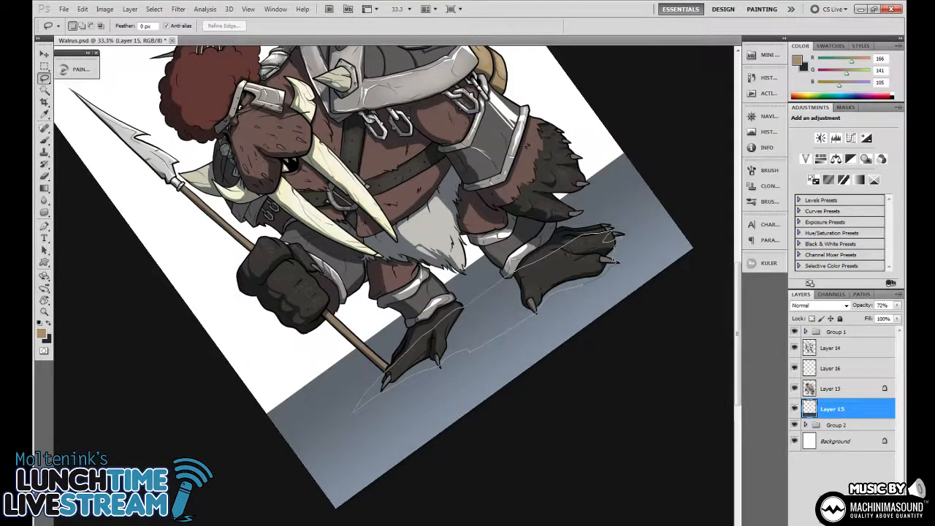
{"action": "left_click_drag", "start_coordinate": [612, 235], "coordinate": [615, 240]}
Fill the shadow outline with dark blue RGB 31, 41, 53 on a new layer above the floor and deselect it
{"action": "left_click", "coordinate": [48, 330]}
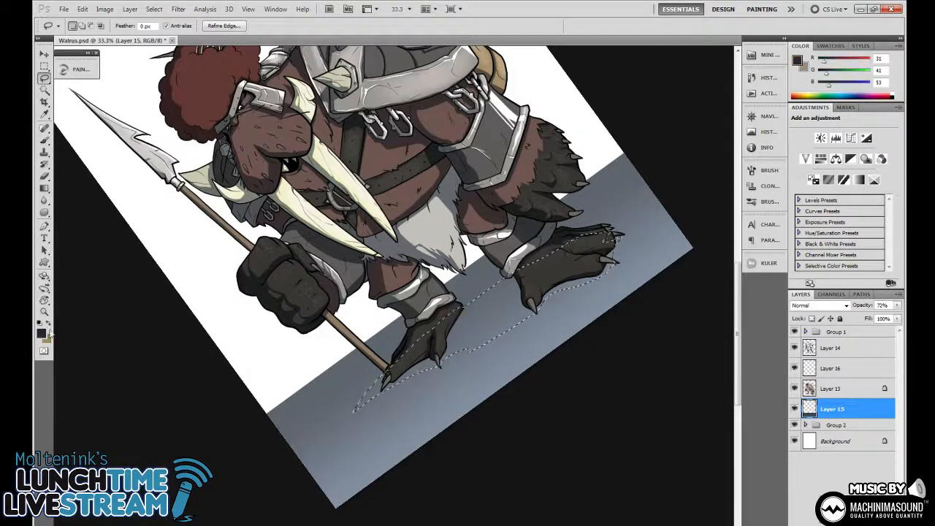
{"action": "key", "text": "b"}
{"action": "key", "text": "ctrl+shift+alt+n"}
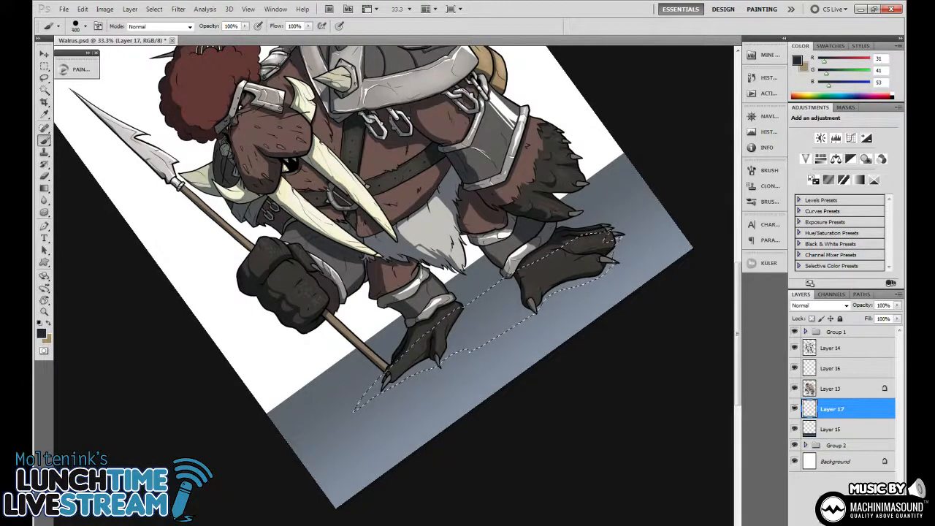
{"action": "left_click_drag", "start_coordinate": [373, 387], "coordinate": [599, 245]}
{"action": "key", "text": "ctrl+d"}
{"action": "key", "text": "r"}
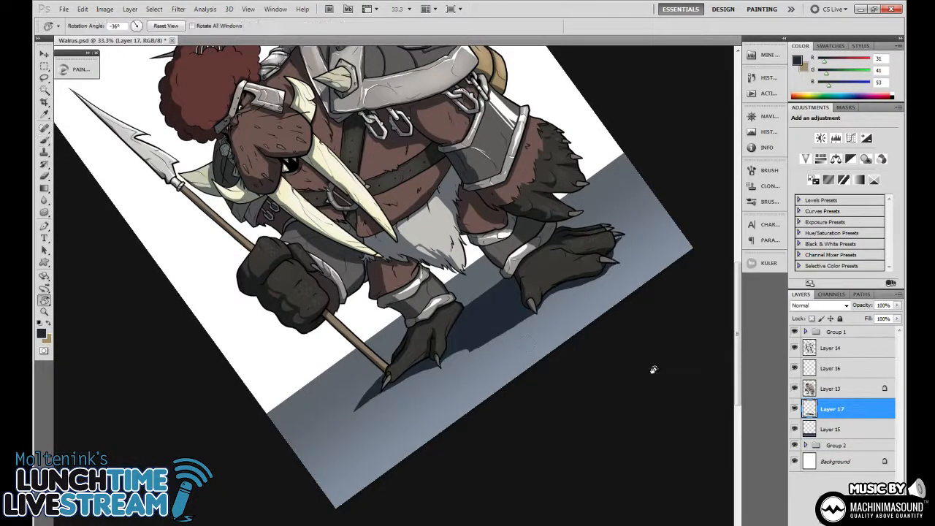
Set the ground shadow layer's blend mode to Multiply and its opacity to 47%
{"action": "key", "text": "Escape"}
{"action": "key", "text": "ctrl+minus"}
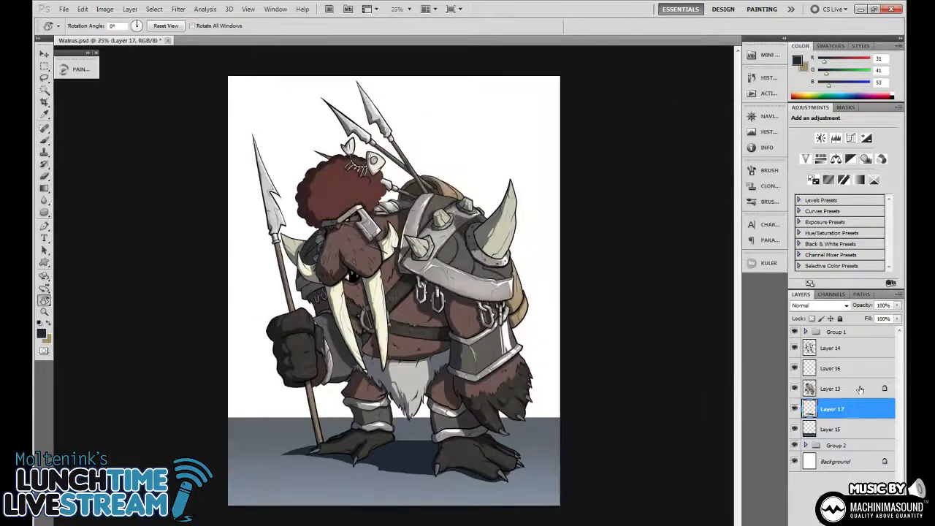
{"action": "left_click_drag", "start_coordinate": [860, 308], "coordinate": [847, 308]}
{"action": "left_click", "coordinate": [818, 305]}
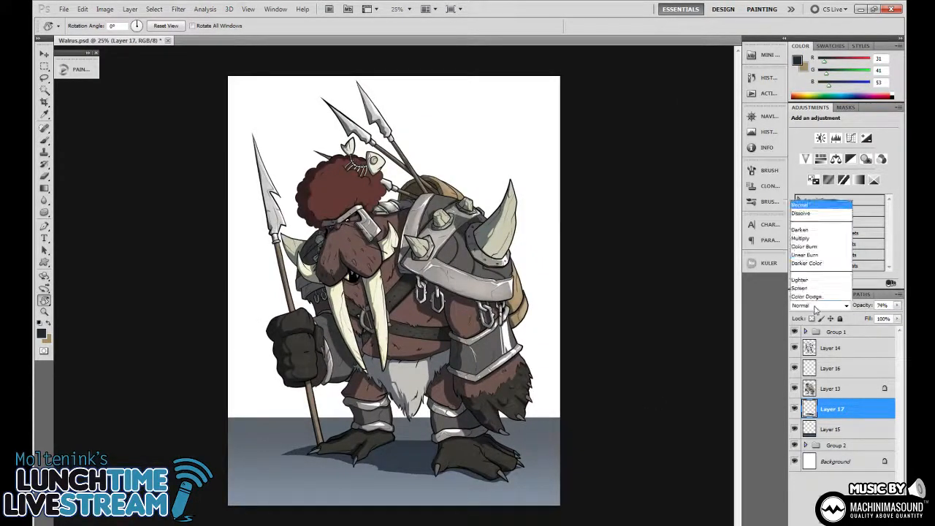
{"action": "left_click", "coordinate": [802, 79]}
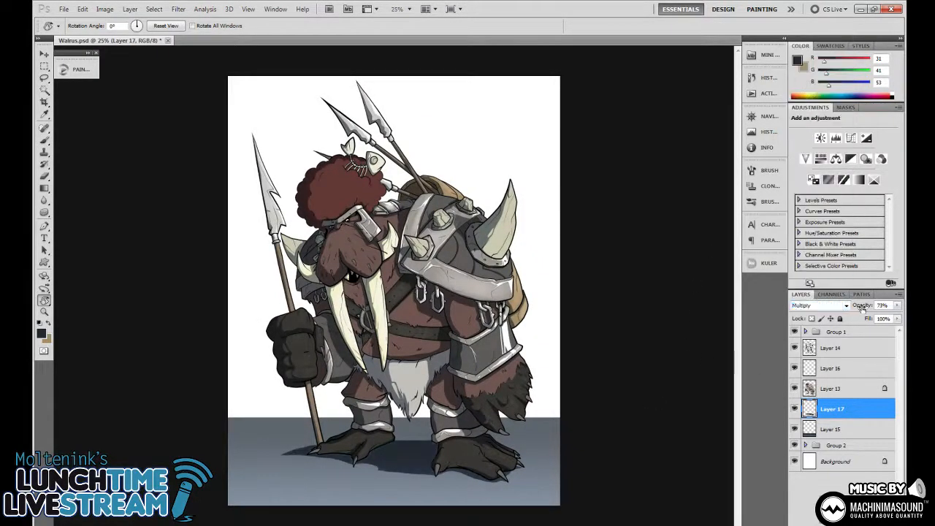
{"action": "key", "text": "4"}
{"action": "key", "text": "7"}
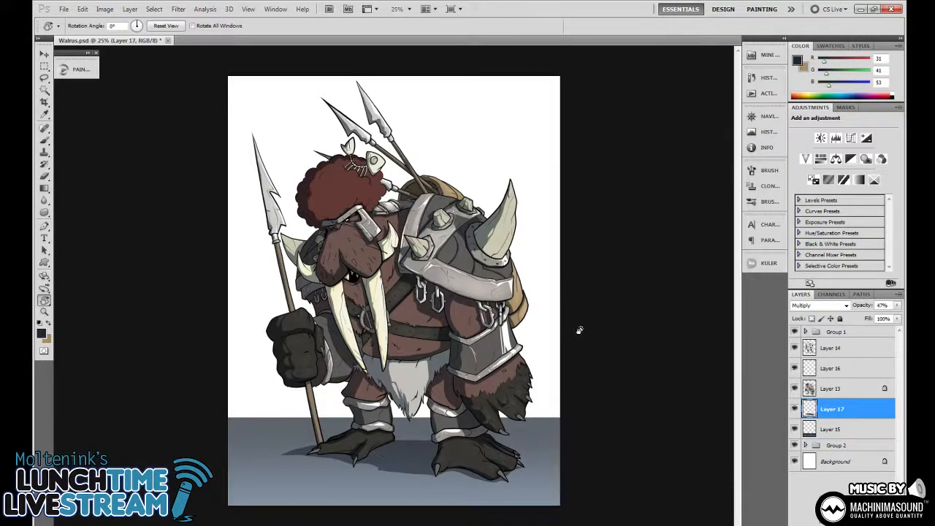
Sample the hair's reddish brown and lighten the foreground colour to RGB 138, 71, 65
{"action": "scroll", "coordinate": [570, 326], "scroll_direction": "up", "scroll_amount": 2}
{"action": "key", "text": "b"}
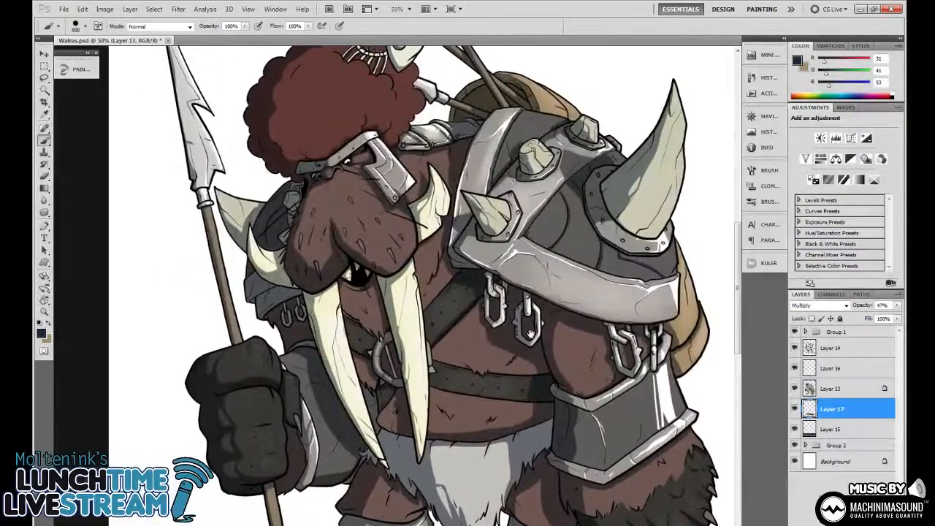
{"action": "left_click_drag", "start_coordinate": [534, 409], "coordinate": [450, 380]}
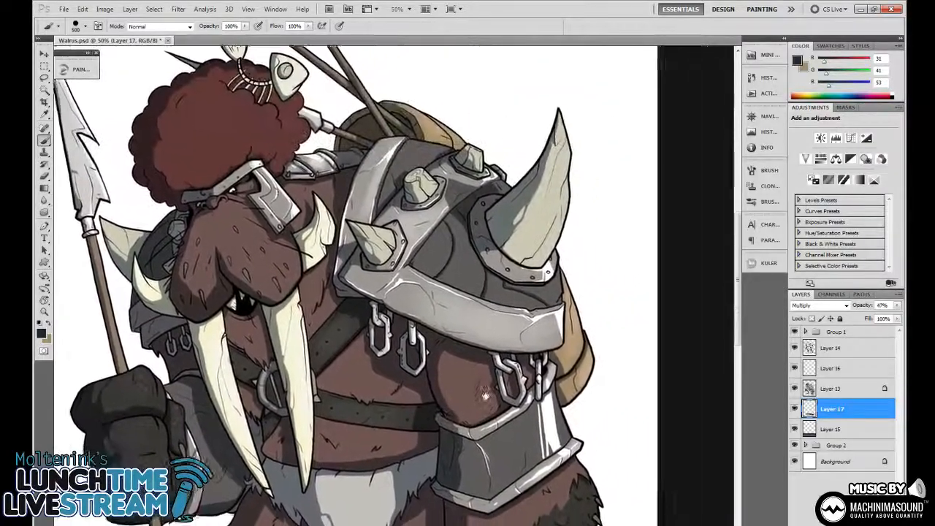
{"action": "left_click_drag", "start_coordinate": [482, 414], "coordinate": [447, 390]}
{"action": "scroll", "coordinate": [500, 389], "scroll_direction": "down", "scroll_amount": 1}
{"action": "left_click_drag", "start_coordinate": [403, 329], "coordinate": [477, 388]}
{"action": "key", "text": "ctrl+plus"}
{"action": "key", "text": "ctrl+plus"}
{"action": "key", "text": "ctrl+plus"}
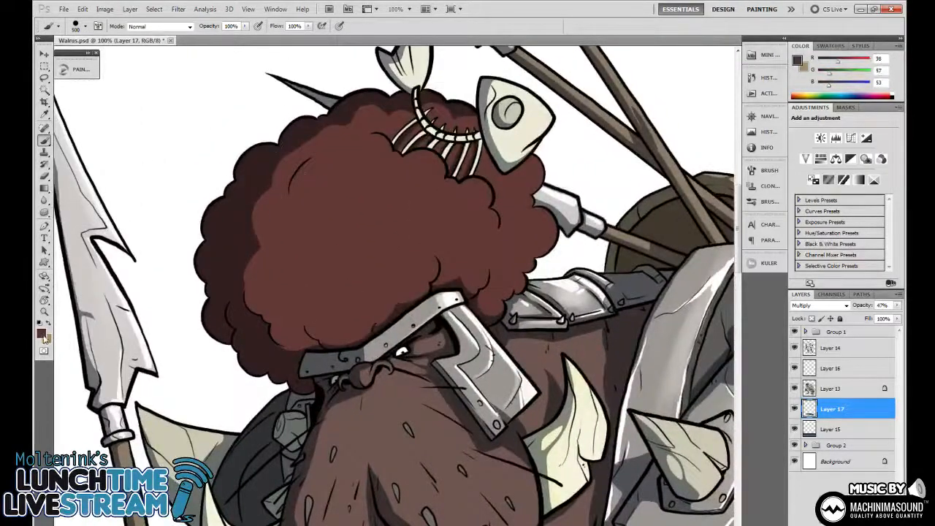
{"action": "left_click", "coordinate": [42, 335]}
{"action": "left_click_drag", "start_coordinate": [538, 239], "coordinate": [547, 219]}
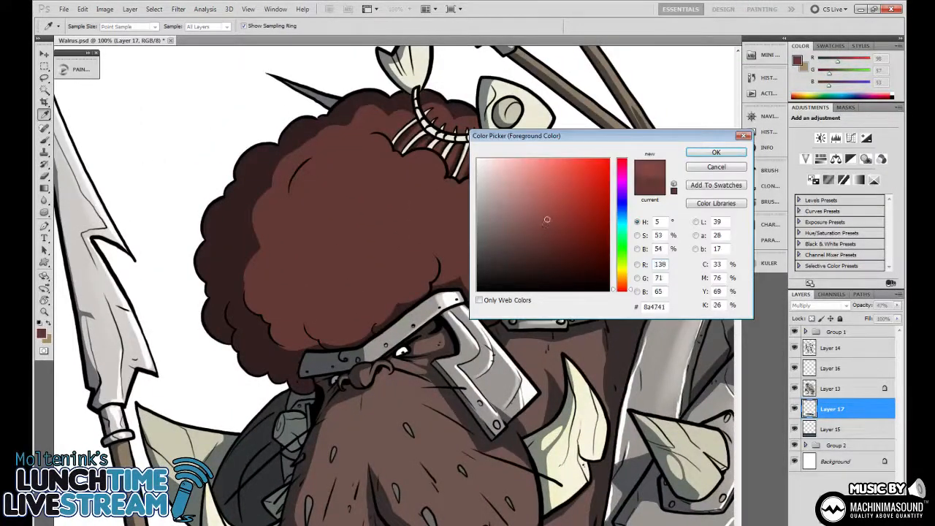
{"action": "left_click", "coordinate": [716, 153]}
Select the lit and shaded areas of the curly hair on Layer 13 using the Magic Wand with a tolerance of 2
{"action": "left_click", "coordinate": [845, 387]}
{"action": "key", "text": "w"}
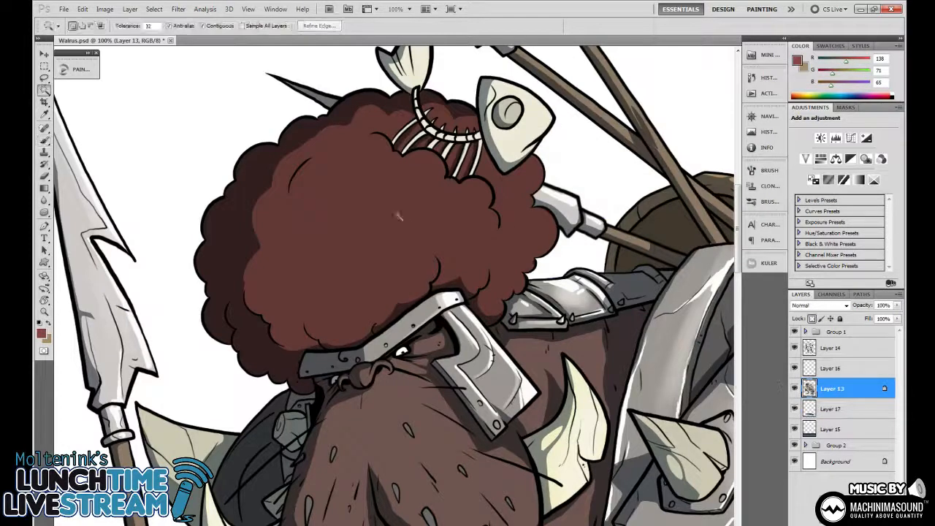
{"action": "left_click", "coordinate": [408, 226]}
{"action": "type", "text": "2"}
{"action": "left_click", "coordinate": [392, 244]}
{"action": "left_click", "coordinate": [365, 109], "text": "shift"}
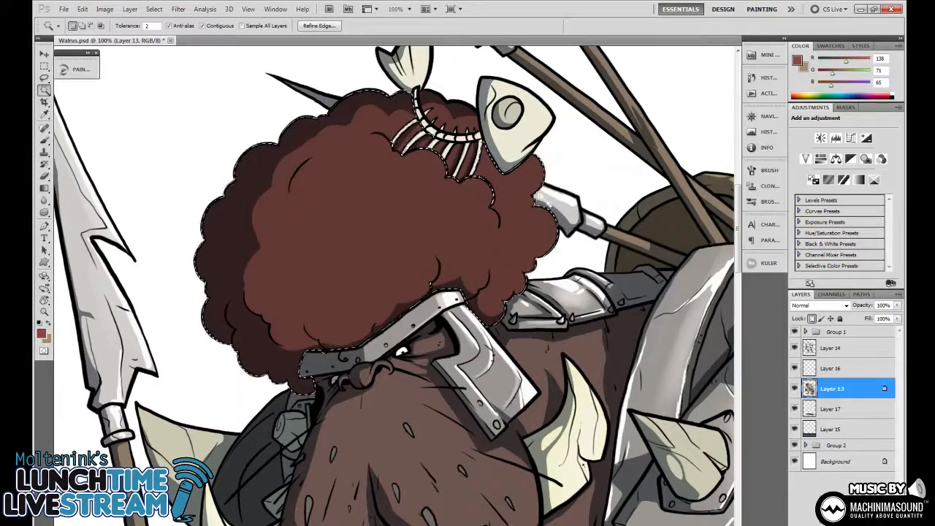
Paint soft reddish highlights over the lit mass of the curly hair and the curls beneath the fish head, using a smaller brush
{"action": "key", "text": "b"}
{"action": "key", "text": "bracketleft"}
{"action": "key", "text": "bracketleft"}
{"action": "key", "text": "bracketleft"}
{"action": "key", "text": "bracketleft"}
{"action": "key", "text": "bracketleft"}
{"action": "key", "text": "bracketleft"}
{"action": "key", "text": "bracketleft"}
{"action": "key", "text": "bracketleft"}
{"action": "key", "text": "bracketleft"}
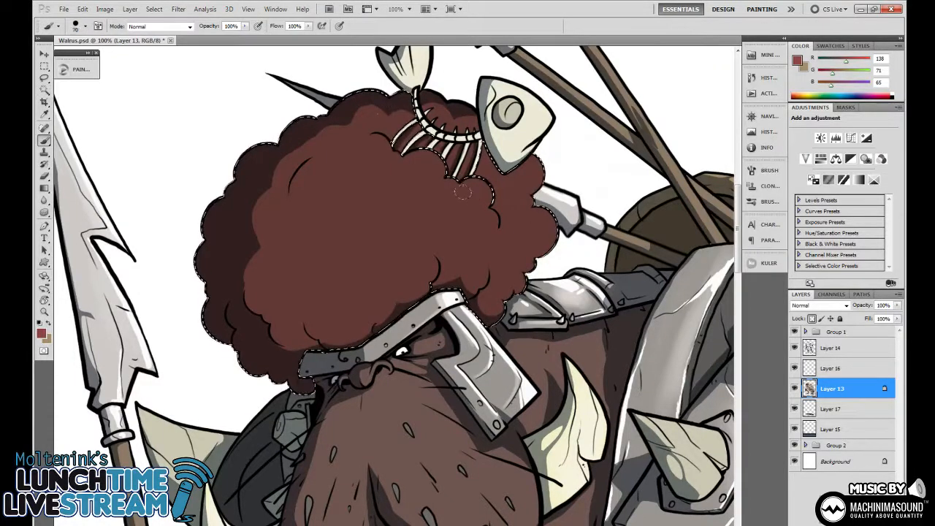
{"action": "left_click", "coordinate": [473, 198]}
{"action": "left_click_drag", "start_coordinate": [473, 245], "coordinate": [466, 293]}
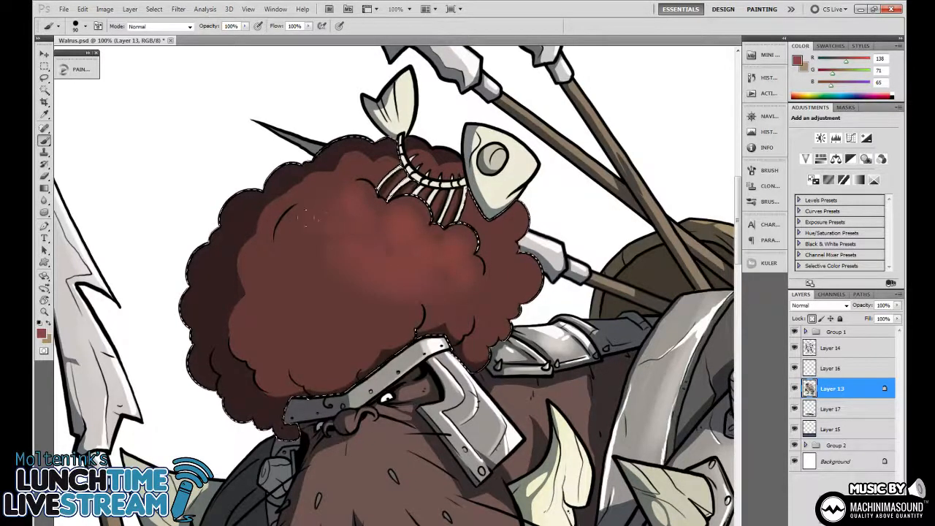
{"action": "left_click_drag", "start_coordinate": [305, 230], "coordinate": [300, 284]}
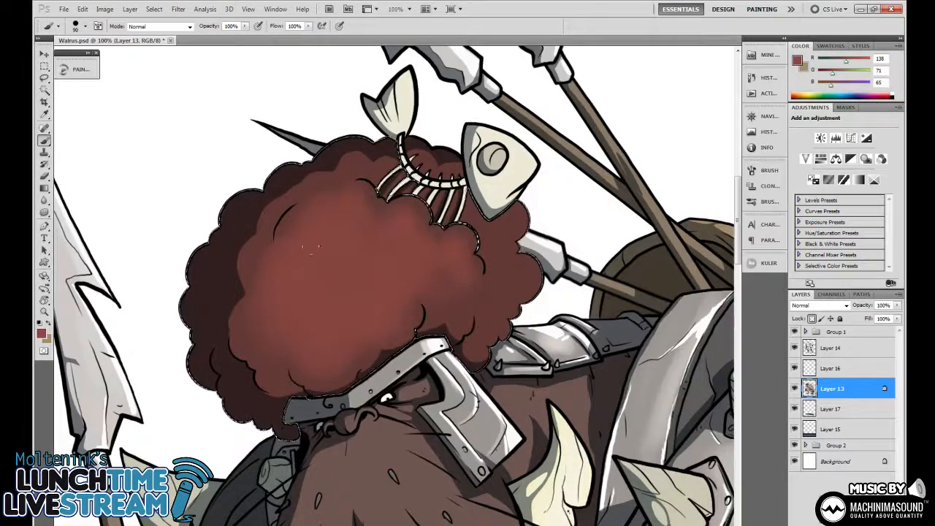
{"action": "left_click_drag", "start_coordinate": [419, 266], "coordinate": [470, 285]}
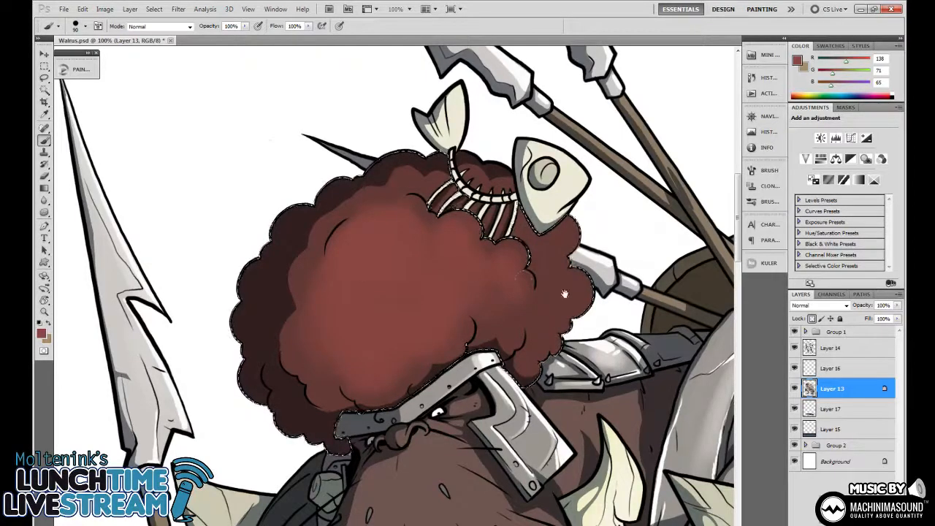
{"action": "left_click_drag", "start_coordinate": [564, 293], "coordinate": [531, 300]}
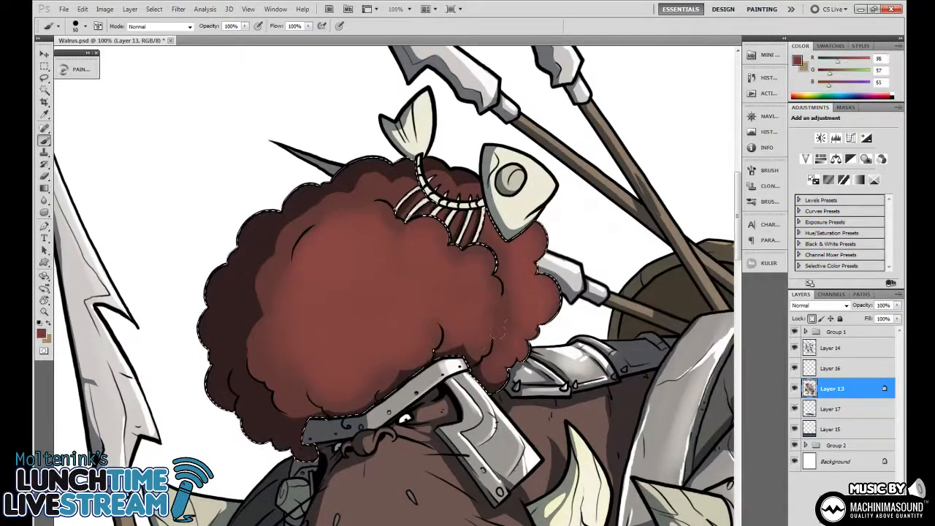
Sample the highlight red RGB 137, 71, 65 from the hair and touch up the upper curls beside the fish bone
{"action": "scroll", "coordinate": [516, 284], "scroll_direction": "down", "scroll_amount": 3}
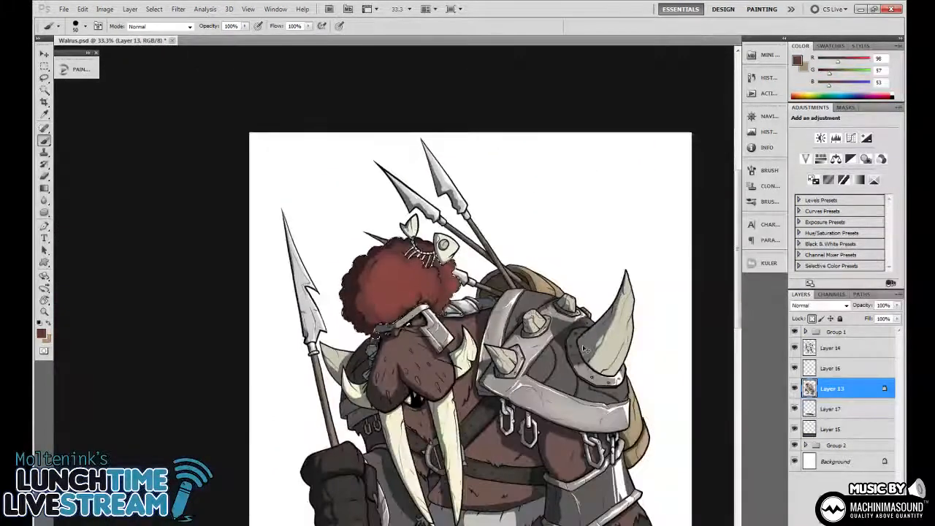
{"action": "scroll", "coordinate": [595, 302], "scroll_direction": "down", "scroll_amount": 1}
{"action": "left_click_drag", "start_coordinate": [573, 288], "coordinate": [576, 253]}
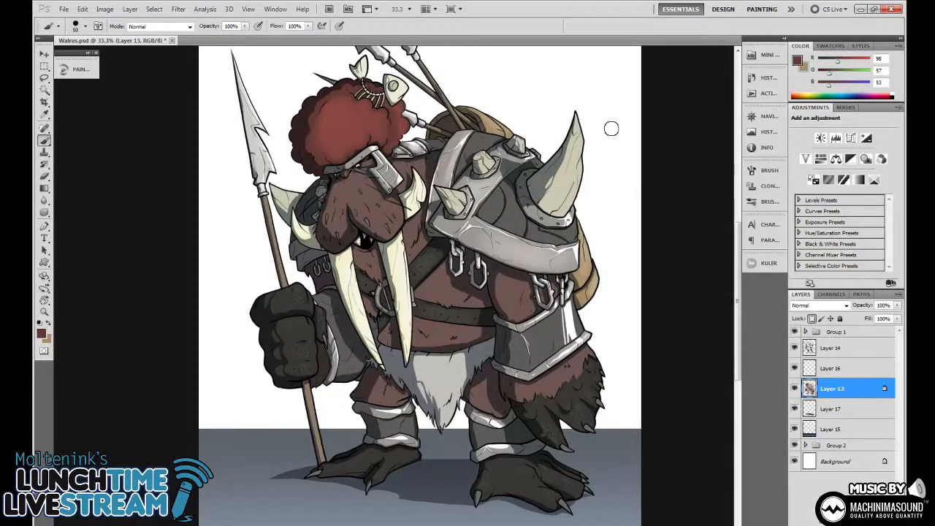
{"action": "scroll", "coordinate": [488, 244], "scroll_direction": "up", "scroll_amount": 3}
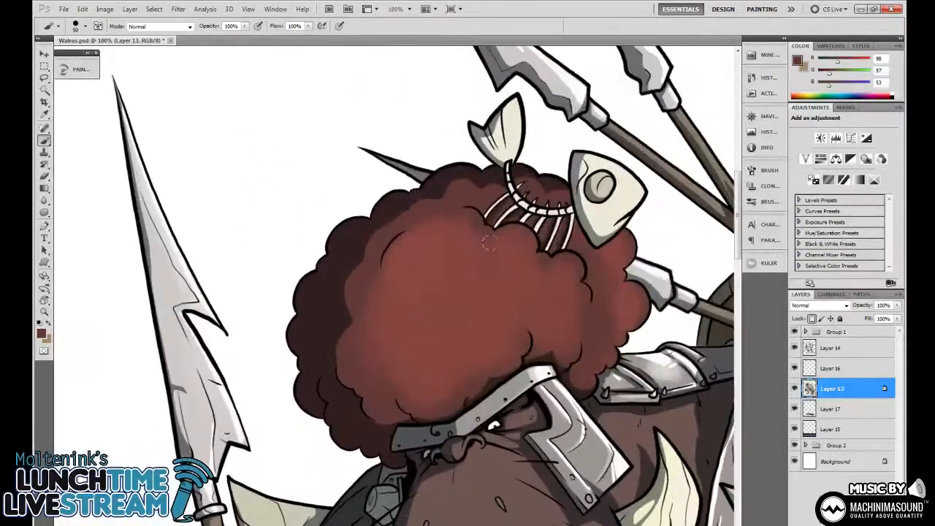
{"action": "left_click", "coordinate": [443, 276], "text": "alt"}
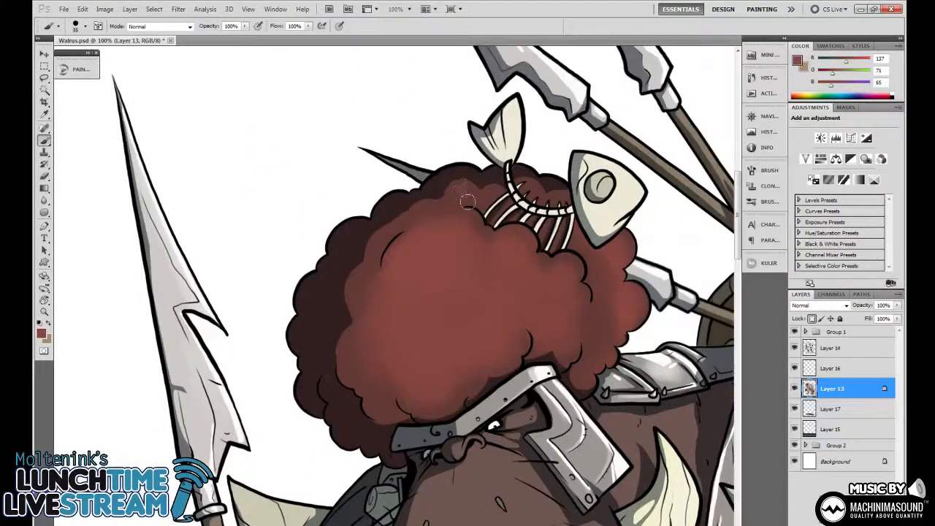
{"action": "scroll", "coordinate": [586, 392], "scroll_direction": "down", "scroll_amount": 2}
{"action": "scroll", "coordinate": [559, 484], "scroll_direction": "down", "scroll_amount": 2}
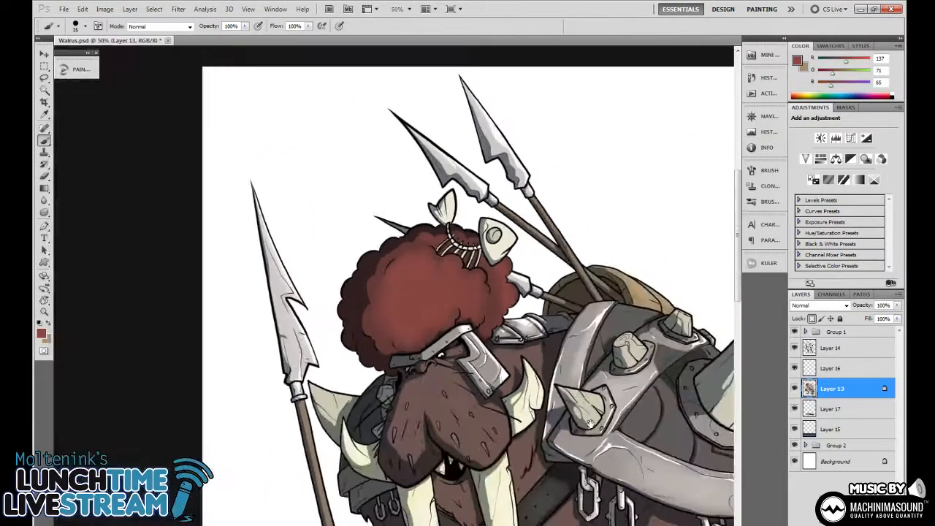
{"action": "mouse_move", "coordinate": [560, 484]}
{"action": "left_mouse_down"}
{"action": "mouse_move", "coordinate": [570, 328]}
{"action": "mouse_move", "coordinate": [605, 381]}
{"action": "mouse_move", "coordinate": [579, 415]}
{"action": "mouse_move", "coordinate": [490, 374]}
{"action": "mouse_move", "coordinate": [445, 461]}
{"action": "mouse_move", "coordinate": [455, 512]}
{"action": "mouse_move", "coordinate": [438, 522]}
{"action": "mouse_move", "coordinate": [445, 490]}
{"action": "left_mouse_up"}
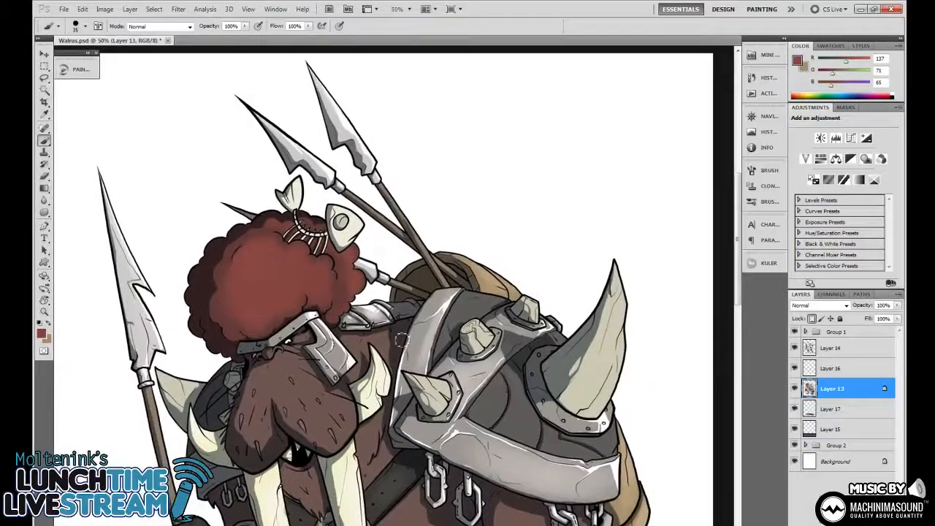
Create a new layer above Layer 13 and darken a colour sampled from the artwork to foreground RGB 38, 31, 32
{"action": "key", "text": "ctrl+shift+alt+n"}
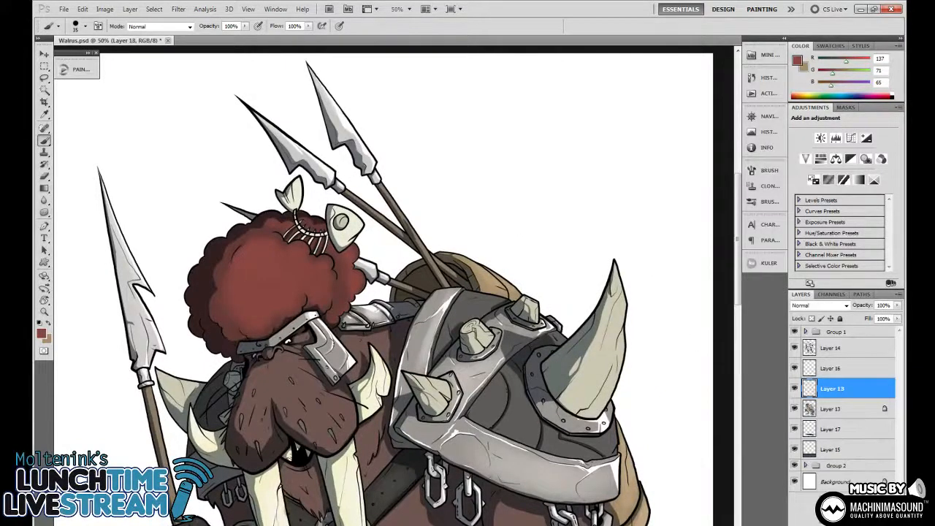
{"action": "left_click", "coordinate": [343, 332], "text": "alt"}
{"action": "left_click", "coordinate": [42, 334]}
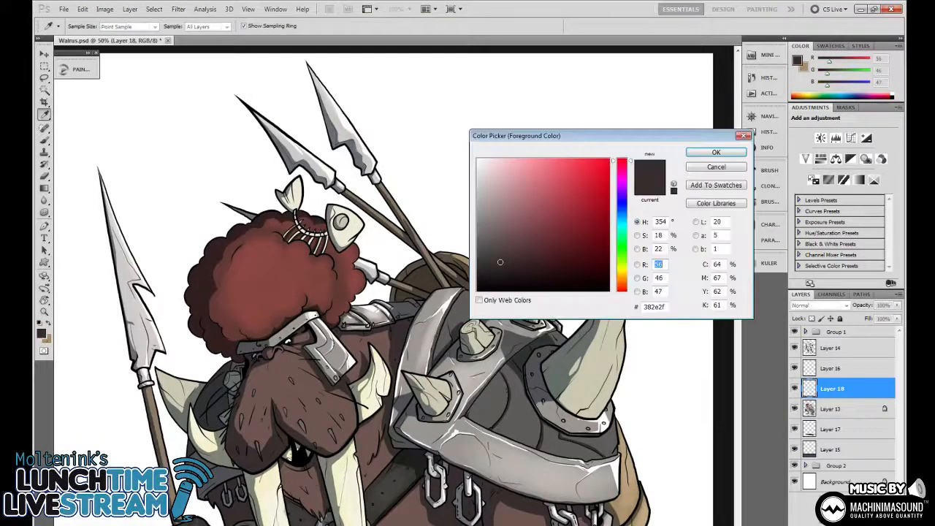
{"action": "left_click", "coordinate": [501, 271]}
{"action": "key", "text": "Return"}
Fill the inside of the basket opening behind the spears with the dark colour using all layers, and clean up its rim with the Eraser
{"action": "key", "text": "g"}
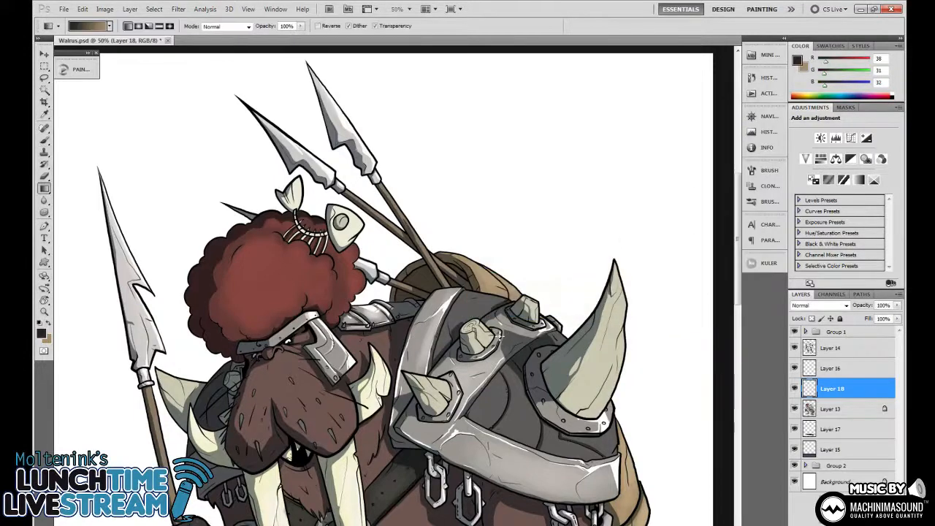
{"action": "key", "text": "shift+g"}
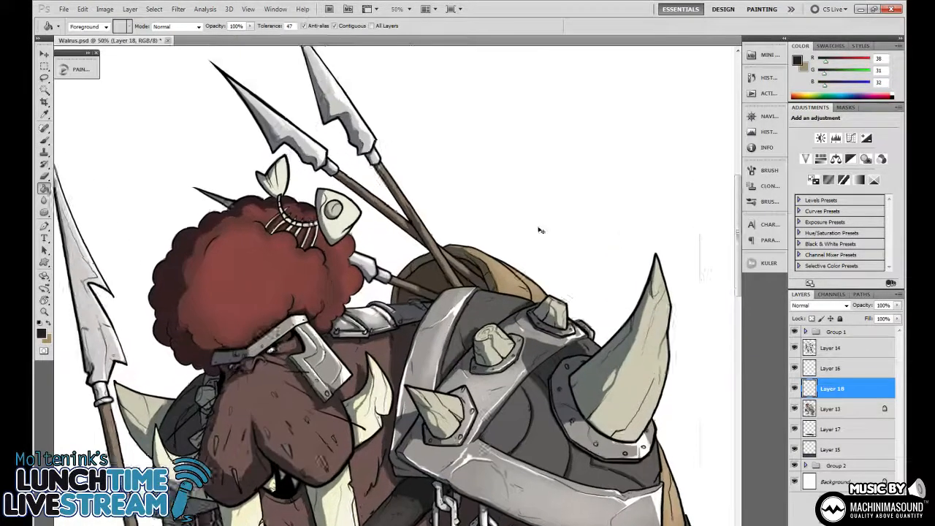
{"action": "key", "text": "ctrl+plus"}
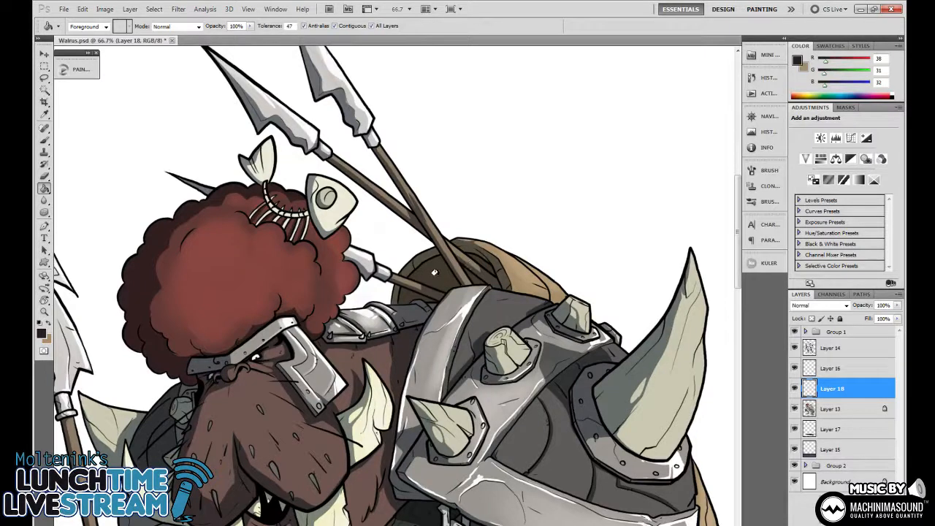
{"action": "left_click", "coordinate": [433, 272]}
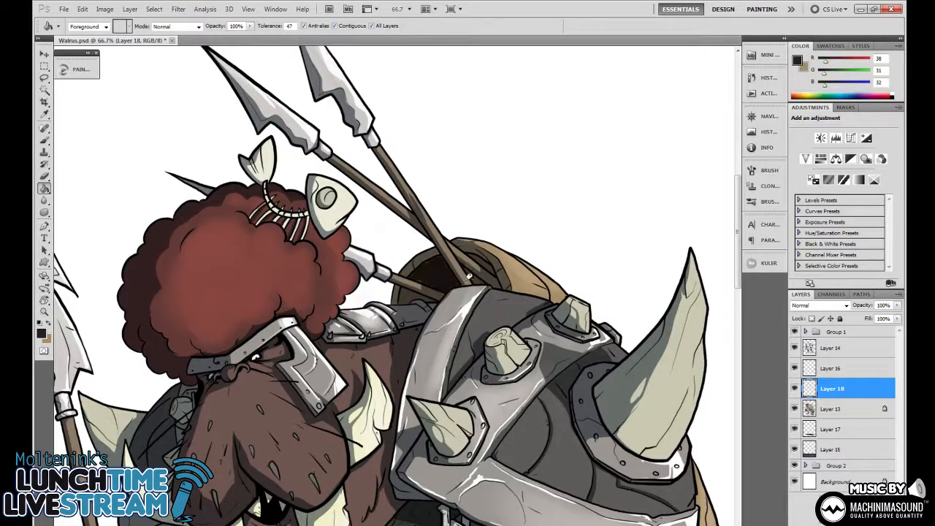
{"action": "left_click", "coordinate": [416, 295]}
{"action": "left_click_drag", "start_coordinate": [458, 342], "coordinate": [453, 344]}
{"action": "key", "text": "e"}
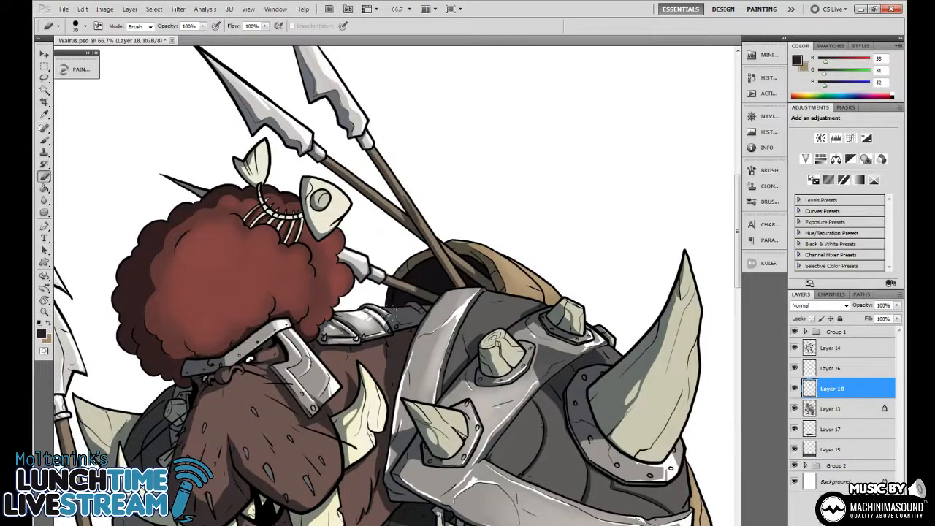
{"action": "mouse_move", "coordinate": [392, 294]}
{"action": "left_mouse_down"}
{"action": "mouse_move", "coordinate": [423, 263]}
{"action": "mouse_move", "coordinate": [396, 300]}
{"action": "left_mouse_up"}
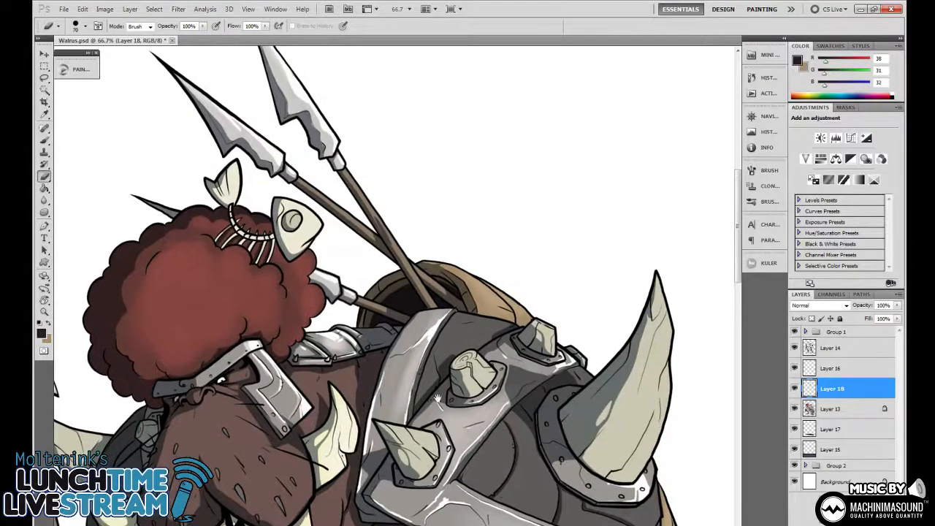
Examine the darkened basket opening and the walrus's head, armour and tusks at different magnifications
{"action": "left_click_drag", "start_coordinate": [460, 357], "coordinate": [551, 309]}
{"action": "mouse_move", "coordinate": [458, 384]}
{"action": "left_mouse_down"}
{"action": "mouse_move", "coordinate": [441, 428]}
{"action": "mouse_move", "coordinate": [460, 369]}
{"action": "left_mouse_up"}
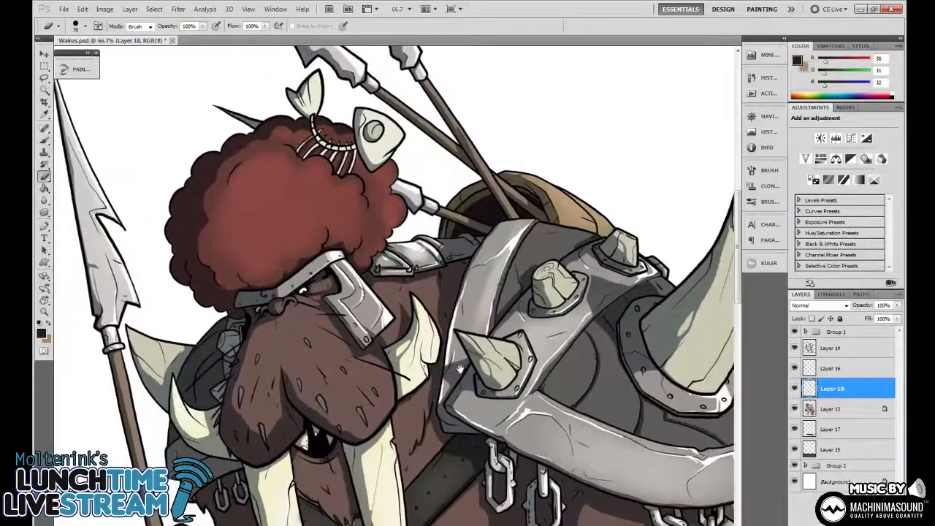
{"action": "scroll", "coordinate": [446, 414], "scroll_direction": "down", "scroll_amount": 2}
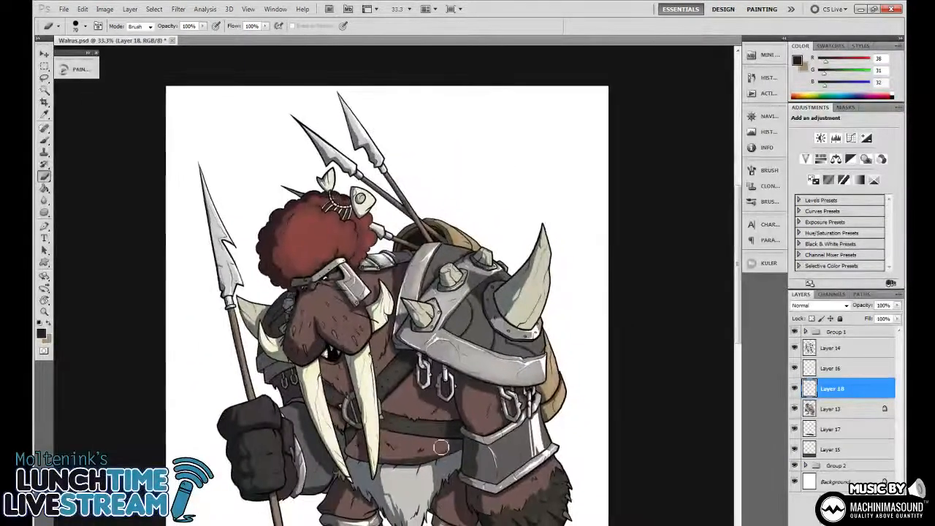
{"action": "left_click_drag", "start_coordinate": [443, 383], "coordinate": [498, 386]}
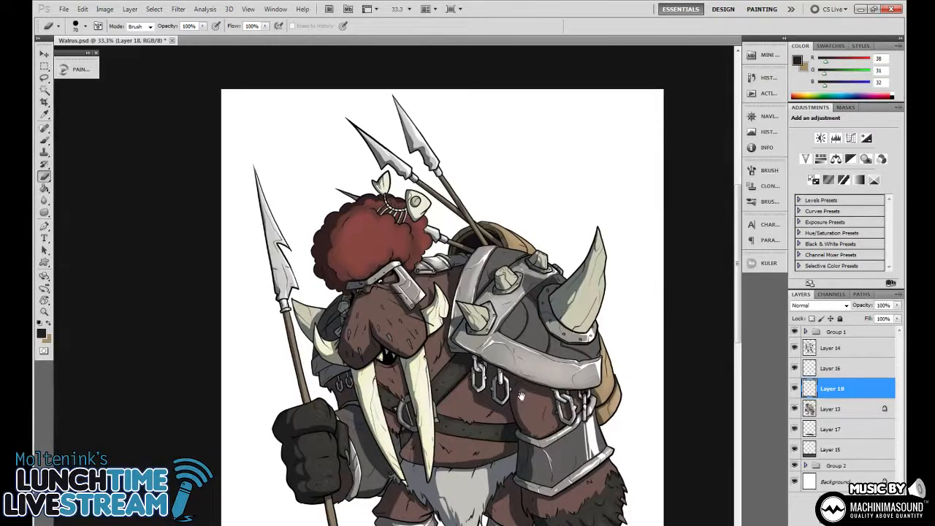
{"action": "left_click_drag", "start_coordinate": [524, 397], "coordinate": [402, 368]}
{"action": "left_click_drag", "start_coordinate": [450, 343], "coordinate": [509, 365]}
{"action": "key", "text": "ctrl+plus"}
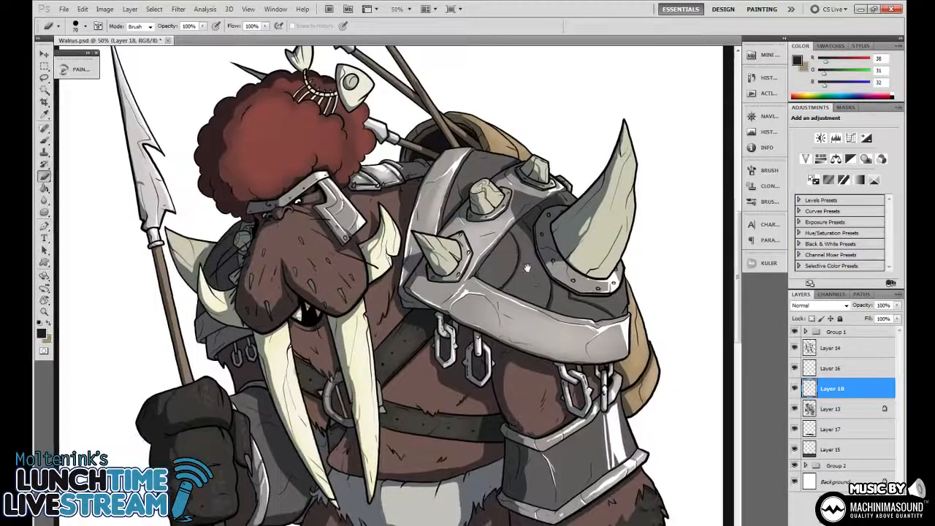
{"action": "mouse_move", "coordinate": [505, 271]}
{"action": "left_mouse_down"}
{"action": "mouse_move", "coordinate": [515, 354]}
{"action": "mouse_move", "coordinate": [530, 374]}
{"action": "left_mouse_up"}
Handwrite the note "1/6 Scottish RED!" in black on a new layer above the hair, with an arrow pointing to the hair
{"action": "key", "text": "b"}
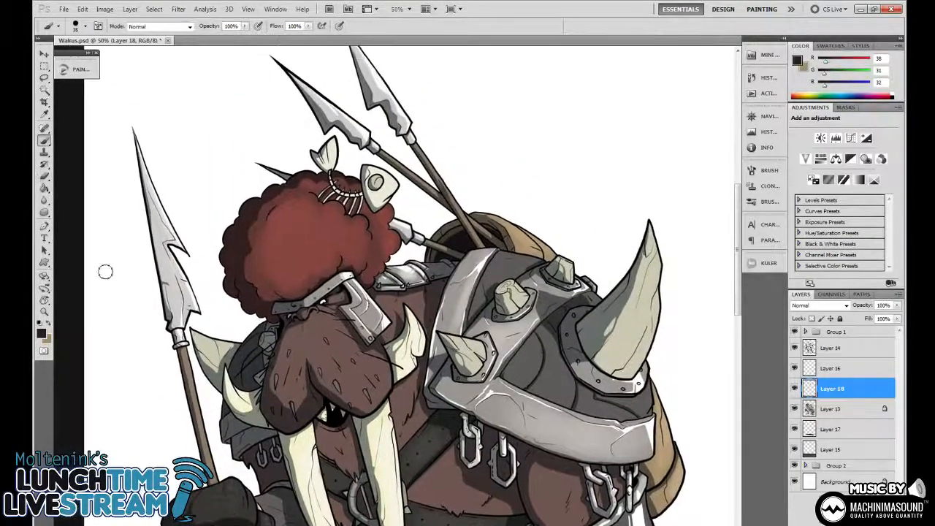
{"action": "left_click", "coordinate": [41, 329]}
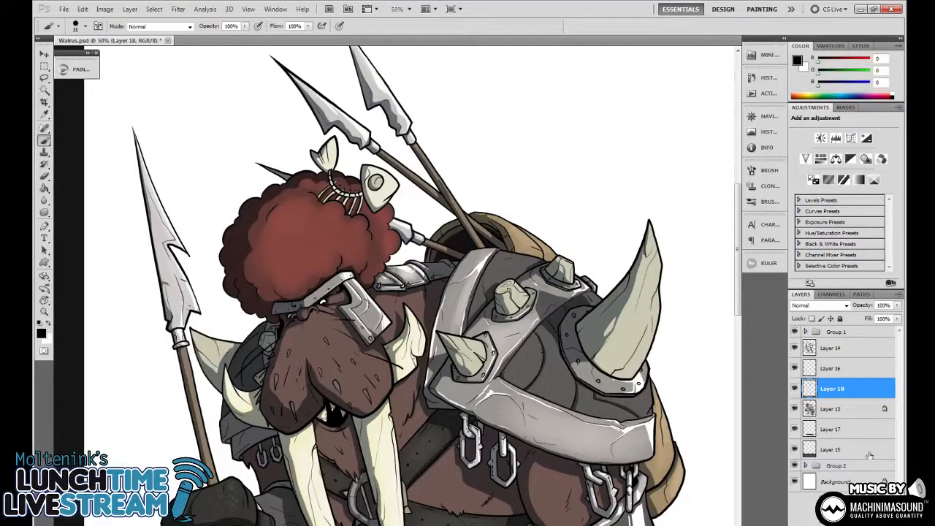
{"action": "key", "text": "ctrl+shift+alt+n"}
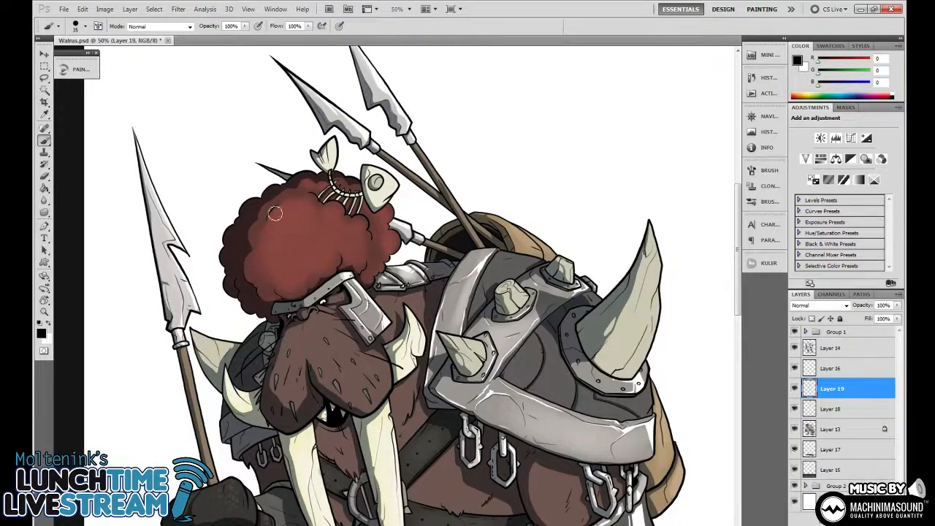
{"action": "key", "text": "bracketleft"}
{"action": "key", "text": "bracketleft"}
{"action": "key", "text": "bracketleft"}
{"action": "left_click_drag", "start_coordinate": [183, 107], "coordinate": [205, 141]}
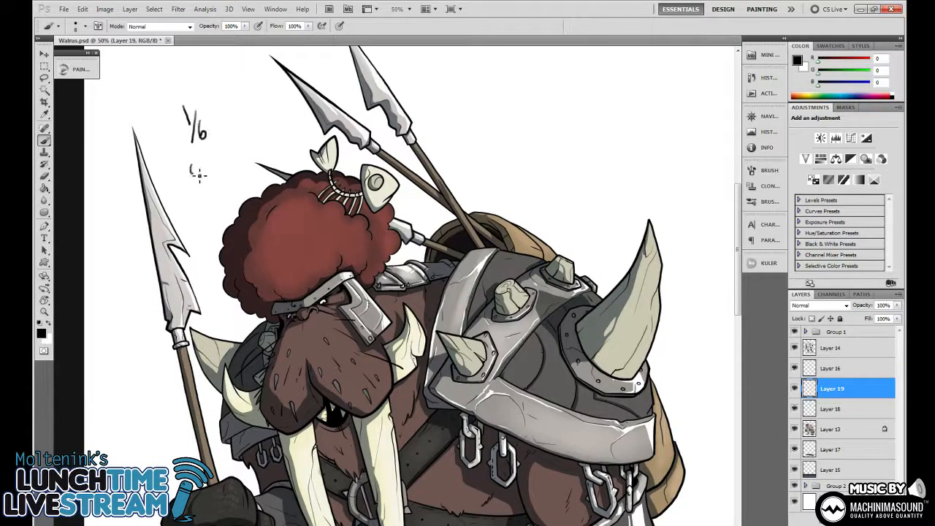
{"action": "mouse_move", "coordinate": [219, 155]}
{"action": "left_mouse_down"}
{"action": "mouse_move", "coordinate": [245, 145]}
{"action": "mouse_move", "coordinate": [246, 188]}
{"action": "left_mouse_up"}
{"action": "left_click_drag", "start_coordinate": [246, 188], "coordinate": [247, 176]}
{"action": "mouse_move", "coordinate": [257, 119]}
{"action": "left_mouse_down"}
{"action": "mouse_move", "coordinate": [267, 143]}
{"action": "mouse_move", "coordinate": [273, 133]}
{"action": "mouse_move", "coordinate": [287, 143]}
{"action": "mouse_move", "coordinate": [284, 117]}
{"action": "mouse_move", "coordinate": [291, 141]}
{"action": "left_mouse_up"}
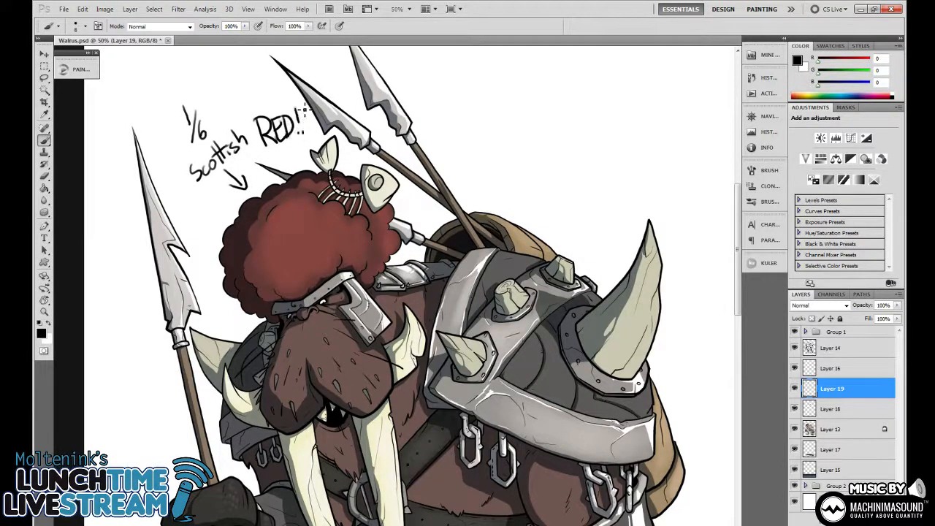
Add a second exclamation mark to the note, underline "RED" with scribbled strokes and circle "Scottish"
{"action": "left_click_drag", "start_coordinate": [304, 108], "coordinate": [300, 124]}
{"action": "mouse_move", "coordinate": [265, 157]}
{"action": "left_mouse_down"}
{"action": "mouse_move", "coordinate": [304, 138]}
{"action": "mouse_move", "coordinate": [303, 149]}
{"action": "left_mouse_up"}
{"action": "mouse_move", "coordinate": [211, 152]}
{"action": "left_mouse_down"}
{"action": "mouse_move", "coordinate": [250, 156]}
{"action": "mouse_move", "coordinate": [225, 135]}
{"action": "mouse_move", "coordinate": [211, 188]}
{"action": "mouse_move", "coordinate": [251, 141]}
{"action": "mouse_move", "coordinate": [195, 166]}
{"action": "mouse_move", "coordinate": [230, 174]}
{"action": "mouse_move", "coordinate": [201, 135]}
{"action": "mouse_move", "coordinate": [211, 190]}
{"action": "mouse_move", "coordinate": [233, 134]}
{"action": "mouse_move", "coordinate": [196, 191]}
{"action": "mouse_move", "coordinate": [239, 133]}
{"action": "left_mouse_up"}
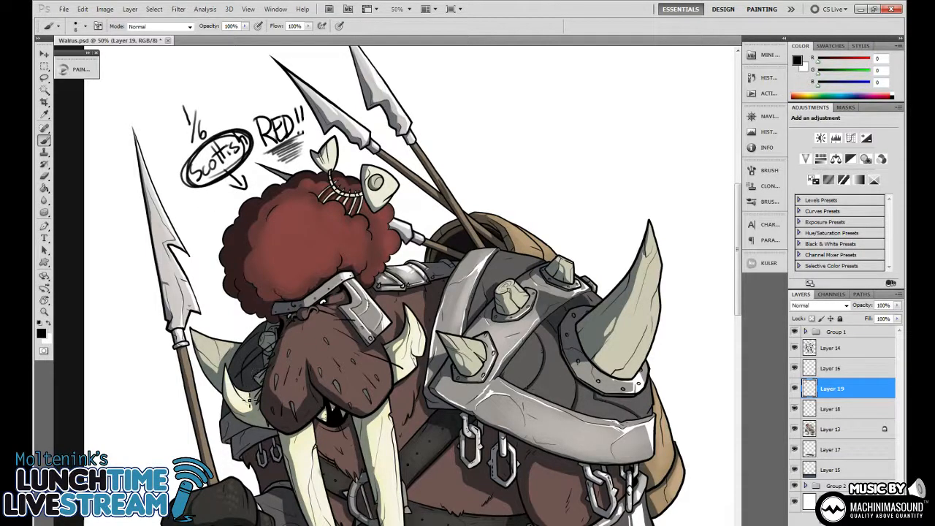
Erase the handwritten note above the hair with the Eraser enlarged to 200
{"action": "key", "text": "e"}
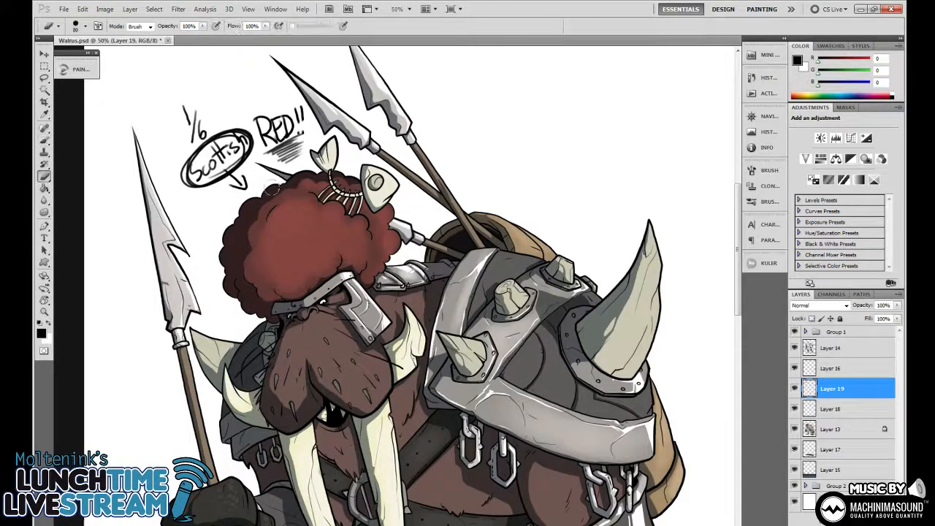
{"action": "key", "text": "]"}
{"action": "key", "text": "]"}
{"action": "key", "text": "]"}
{"action": "key", "text": "]"}
{"action": "key", "text": "]"}
{"action": "key", "text": "]"}
{"action": "key", "text": "]"}
{"action": "key", "text": "]"}
{"action": "mouse_move", "coordinate": [272, 189]}
{"action": "left_mouse_down"}
{"action": "mouse_move", "coordinate": [285, 138]}
{"action": "mouse_move", "coordinate": [133, 138]}
{"action": "left_mouse_up"}
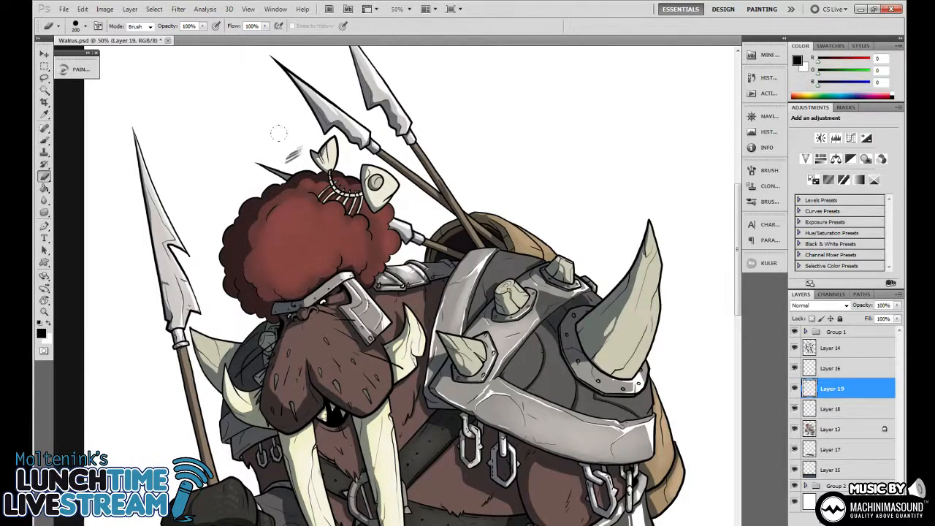
Review the whole walrus figure, checking the head, shoulder armour, basket and arm for areas that still need detail
{"action": "key", "text": "ctrl+minus"}
{"action": "left_click_drag", "start_coordinate": [547, 222], "coordinate": [505, 213]}
{"action": "key", "text": "r"}
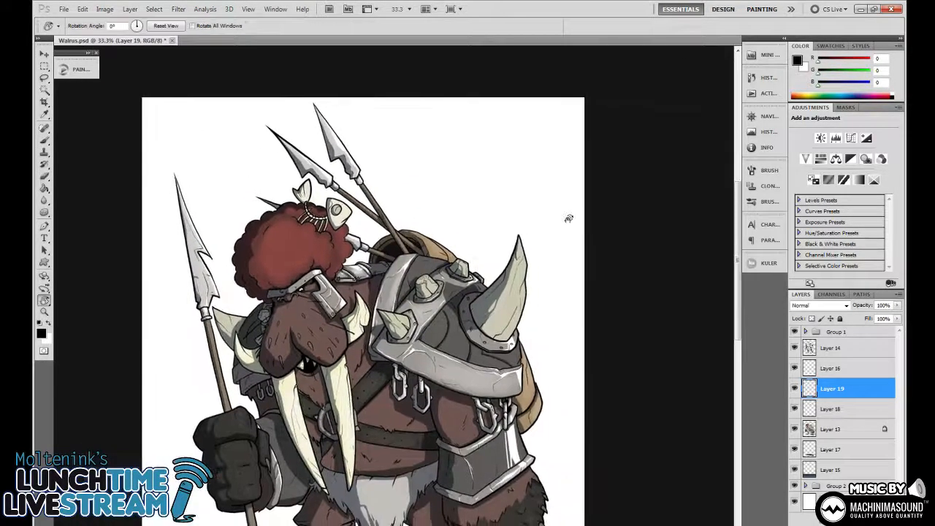
{"action": "left_click_drag", "start_coordinate": [587, 268], "coordinate": [569, 225]}
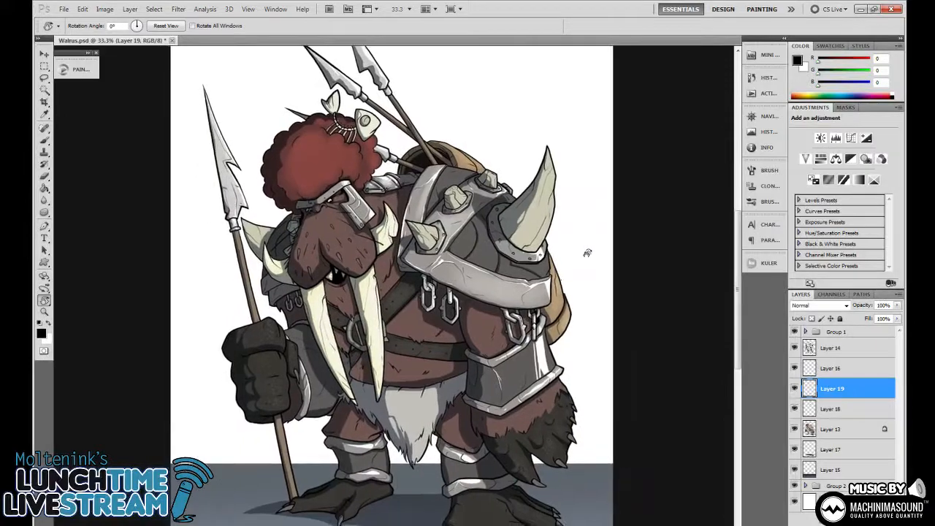
{"action": "key", "text": "b"}
{"action": "key", "text": "ctrl+plus"}
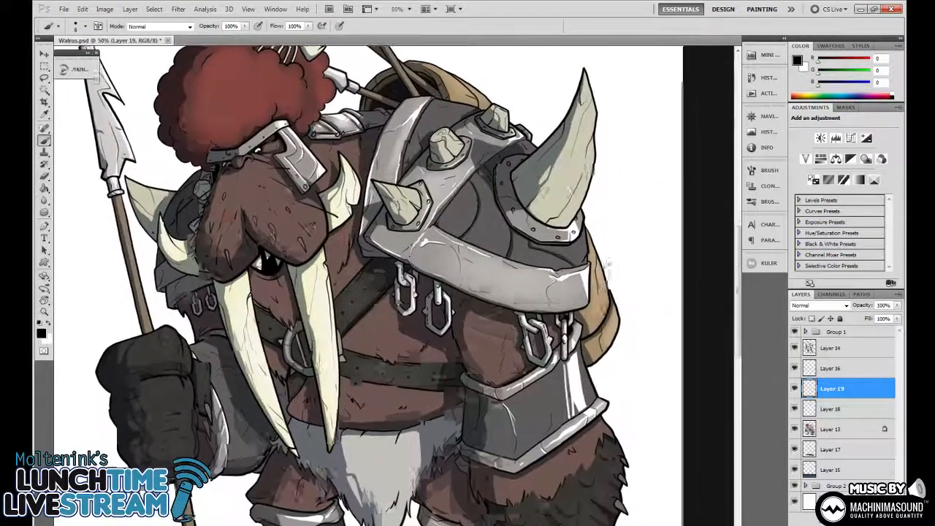
{"action": "left_click_drag", "start_coordinate": [558, 310], "coordinate": [569, 352]}
{"action": "left_click_drag", "start_coordinate": [523, 303], "coordinate": [555, 387]}
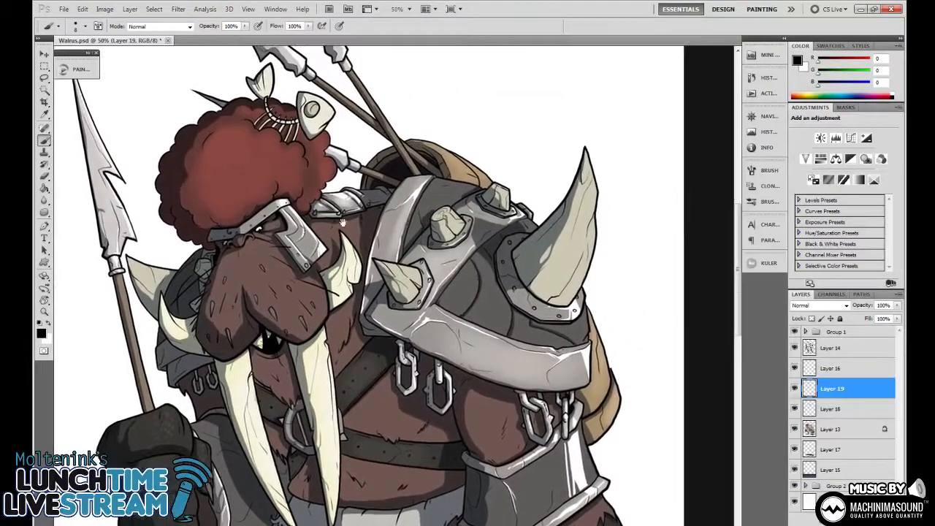
Sample the red of the walrus's hair and set the foreground colour to a lighter red, RGB 162, 89, 83
{"action": "left_click_drag", "start_coordinate": [291, 177], "coordinate": [251, 282]}
{"action": "left_click_drag", "start_coordinate": [462, 490], "coordinate": [461, 349]}
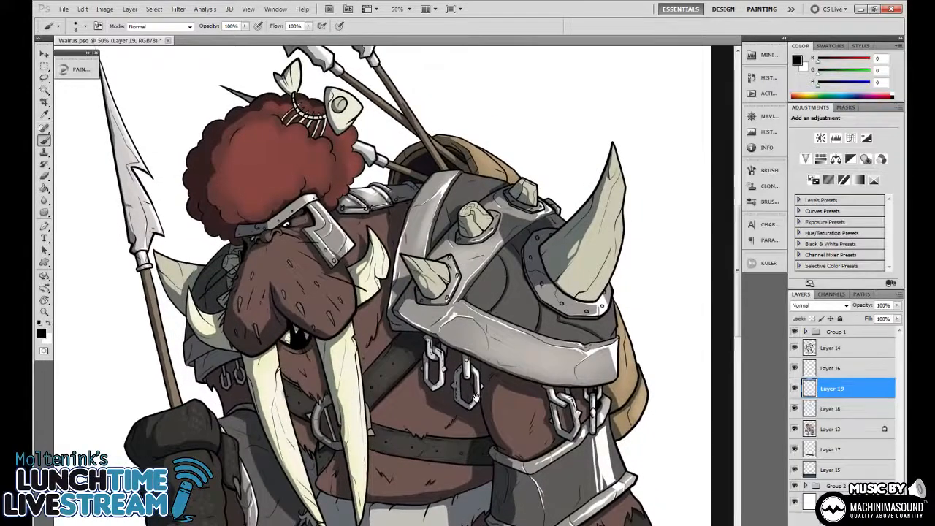
{"action": "left_click_drag", "start_coordinate": [476, 398], "coordinate": [498, 373]}
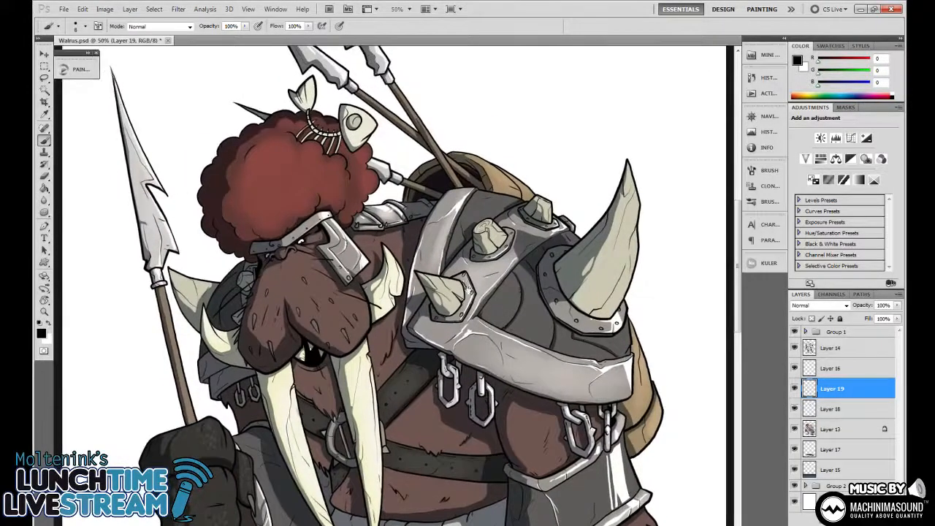
{"action": "left_click_drag", "start_coordinate": [331, 230], "coordinate": [342, 254]}
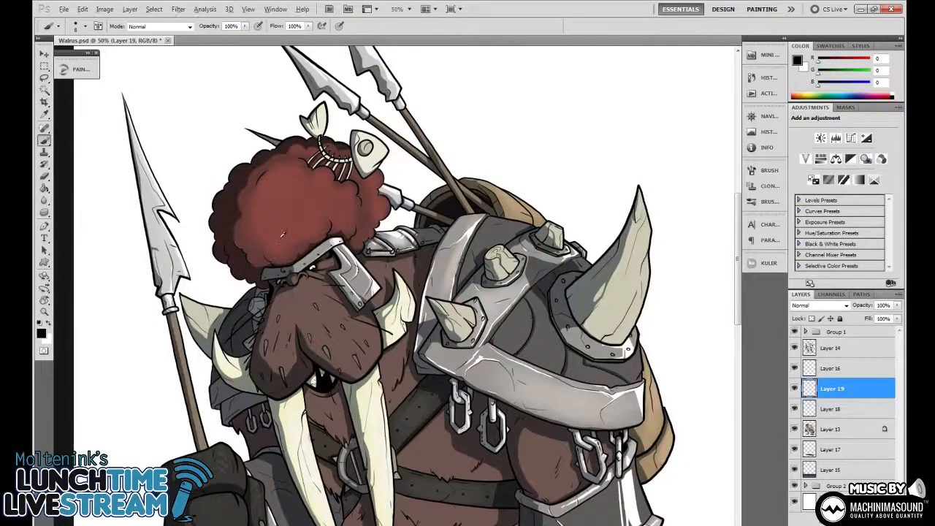
{"action": "left_click", "coordinate": [293, 250], "text": "alt"}
{"action": "left_click", "coordinate": [42, 334]}
{"action": "left_click_drag", "start_coordinate": [547, 217], "coordinate": [540, 207]}
{"action": "key", "text": "Return"}
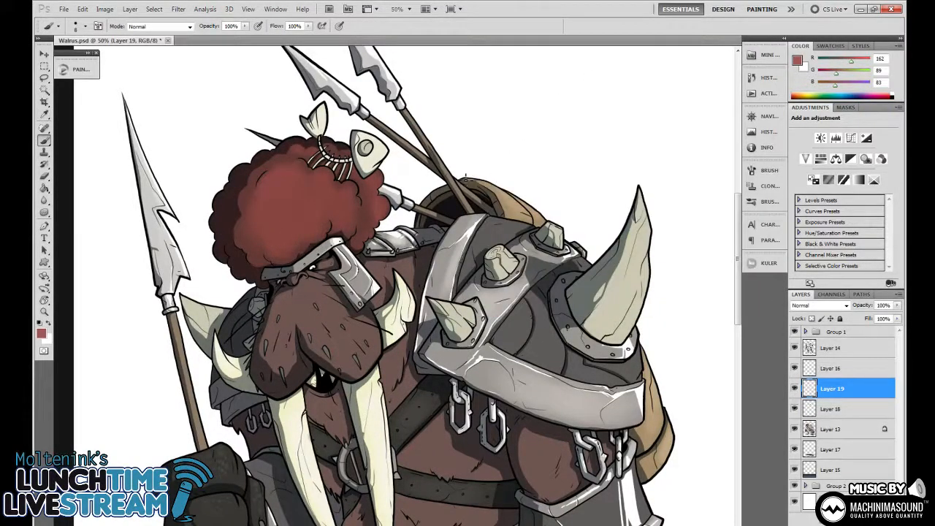
Paint soft lighter-red highlights across the front and side curls of the hair with an enlarged brush
{"action": "key", "text": "bracketright"}
{"action": "key", "text": "bracketright"}
{"action": "key", "text": "bracketright"}
{"action": "mouse_move", "coordinate": [282, 240]}
{"action": "left_mouse_down"}
{"action": "mouse_move", "coordinate": [276, 204]}
{"action": "mouse_move", "coordinate": [300, 213]}
{"action": "mouse_move", "coordinate": [297, 222]}
{"action": "mouse_move", "coordinate": [310, 211]}
{"action": "mouse_move", "coordinate": [289, 213]}
{"action": "mouse_move", "coordinate": [314, 214]}
{"action": "mouse_move", "coordinate": [283, 173]}
{"action": "mouse_move", "coordinate": [304, 208]}
{"action": "mouse_move", "coordinate": [277, 185]}
{"action": "mouse_move", "coordinate": [264, 213]}
{"action": "mouse_move", "coordinate": [324, 212]}
{"action": "mouse_move", "coordinate": [302, 193]}
{"action": "mouse_move", "coordinate": [349, 202]}
{"action": "left_mouse_up"}
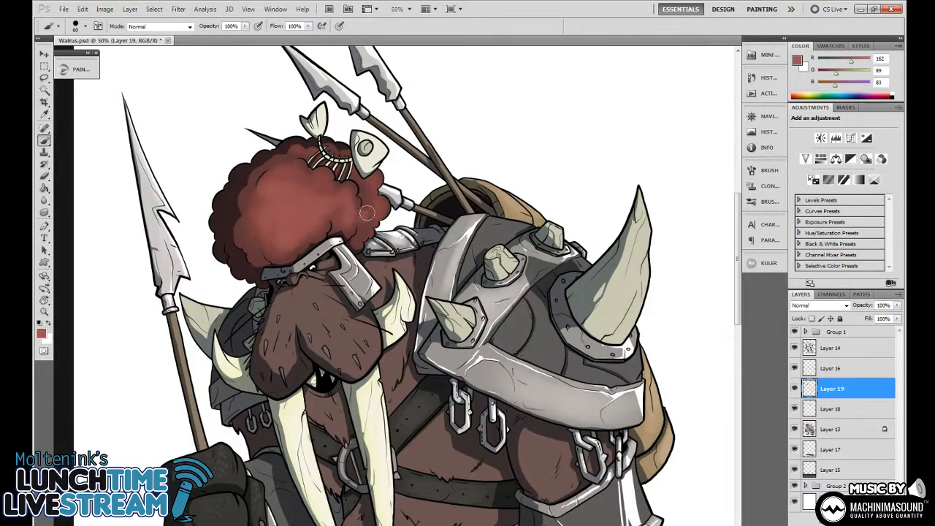
{"action": "scroll", "coordinate": [343, 211], "scroll_direction": "down", "scroll_amount": 1}
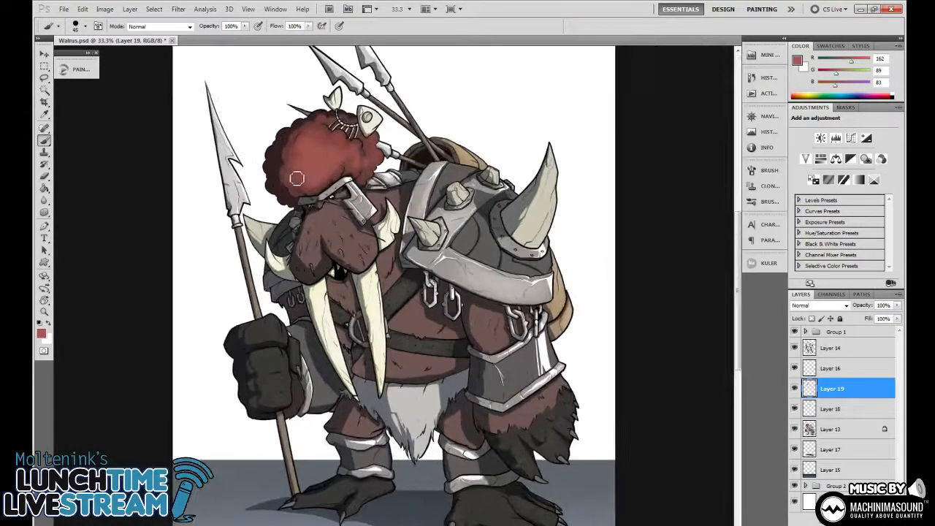
{"action": "scroll", "coordinate": [301, 175], "scroll_direction": "down", "scroll_amount": 1}
{"action": "scroll", "coordinate": [366, 212], "scroll_direction": "up", "scroll_amount": 1}
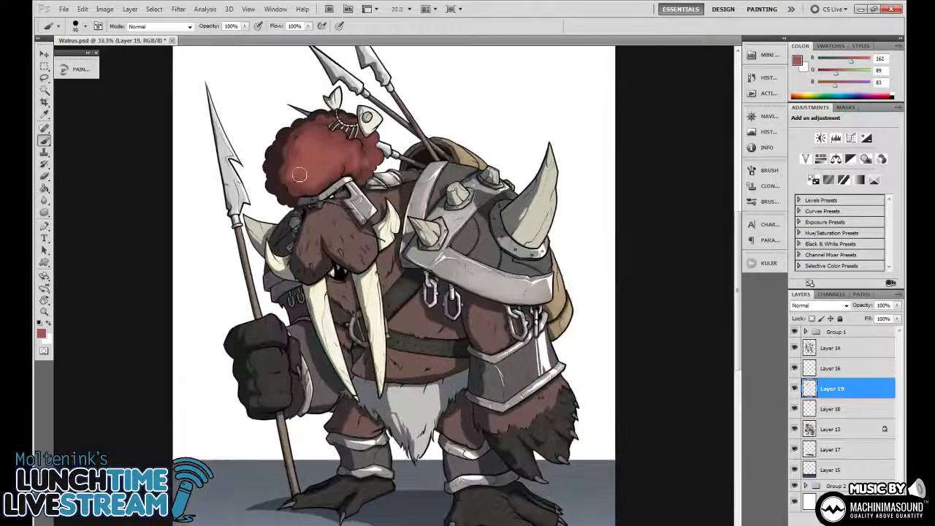
{"action": "scroll", "coordinate": [366, 315], "scroll_direction": "down", "scroll_amount": 1}
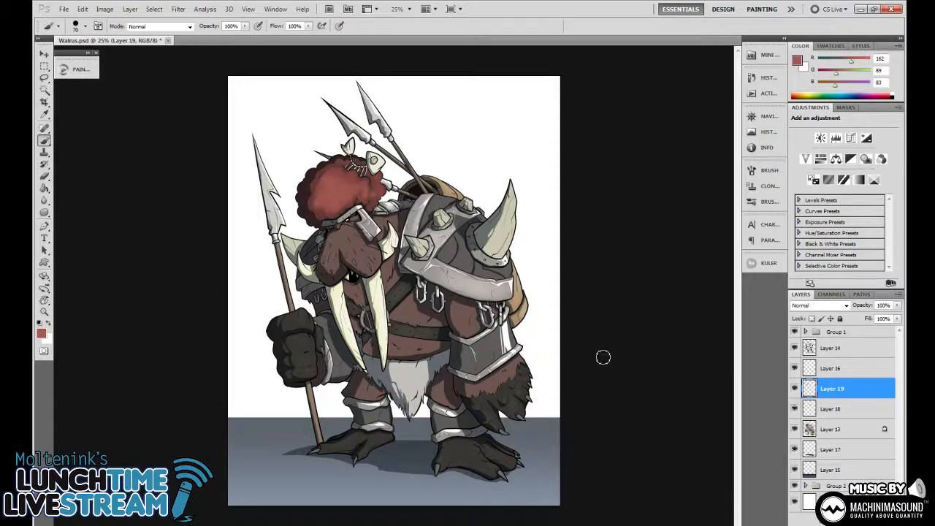
Review the whole walrus illustration enlarged in full-screen mode without the interface, checking the hair highlights, armour and pose
{"action": "key", "text": "ctrl+plus"}
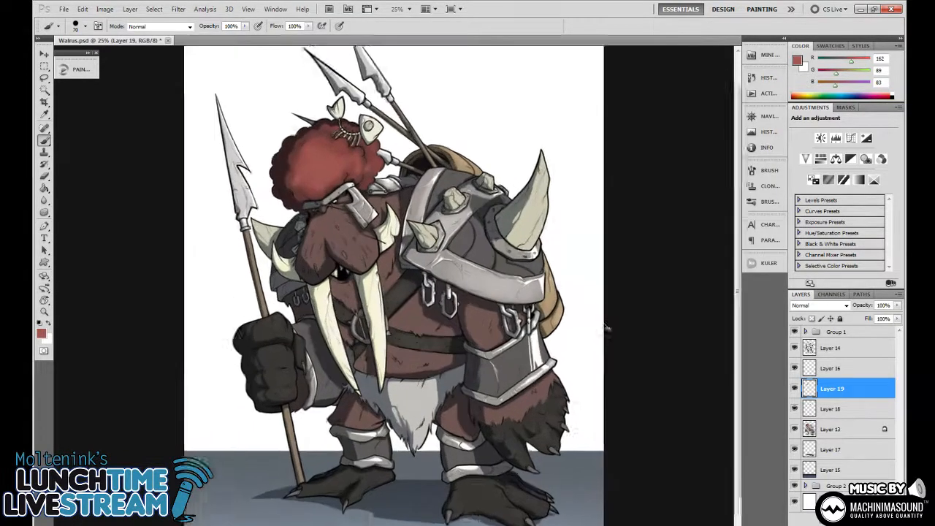
{"action": "left_click_drag", "start_coordinate": [620, 306], "coordinate": [597, 300]}
{"action": "key", "text": "ctrl+minus"}
{"action": "key", "text": "f"}
{"action": "key", "text": "f"}
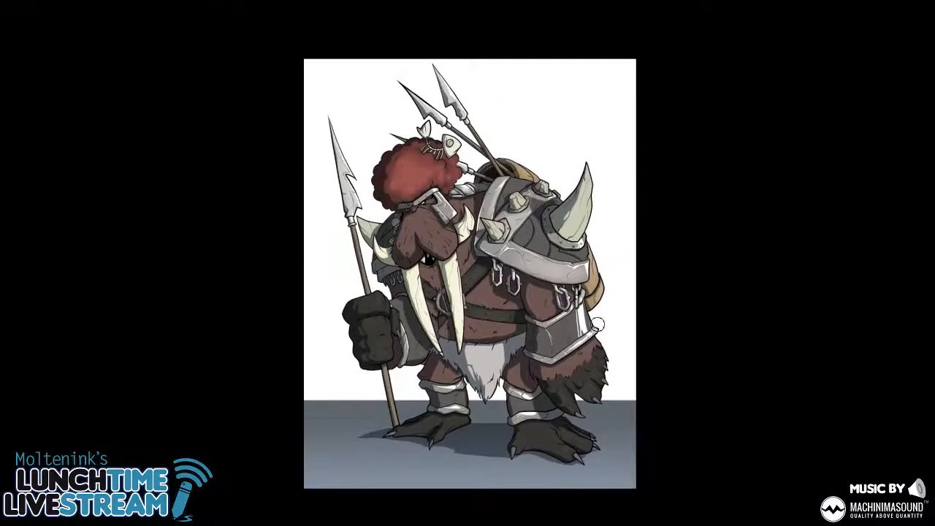
{"action": "key", "text": "ctrl+plus"}
{"action": "left_click_drag", "start_coordinate": [684, 246], "coordinate": [665, 265]}
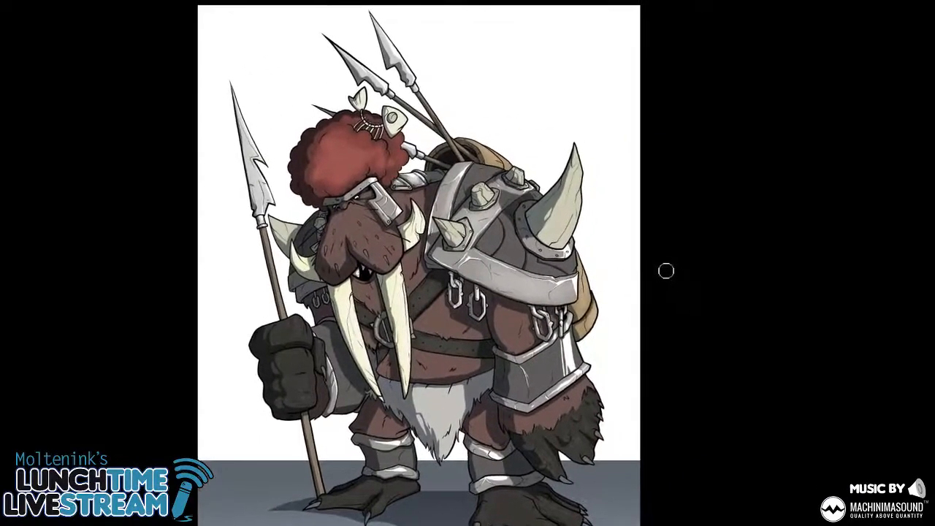
{"action": "left_click_drag", "start_coordinate": [665, 310], "coordinate": [661, 305]}
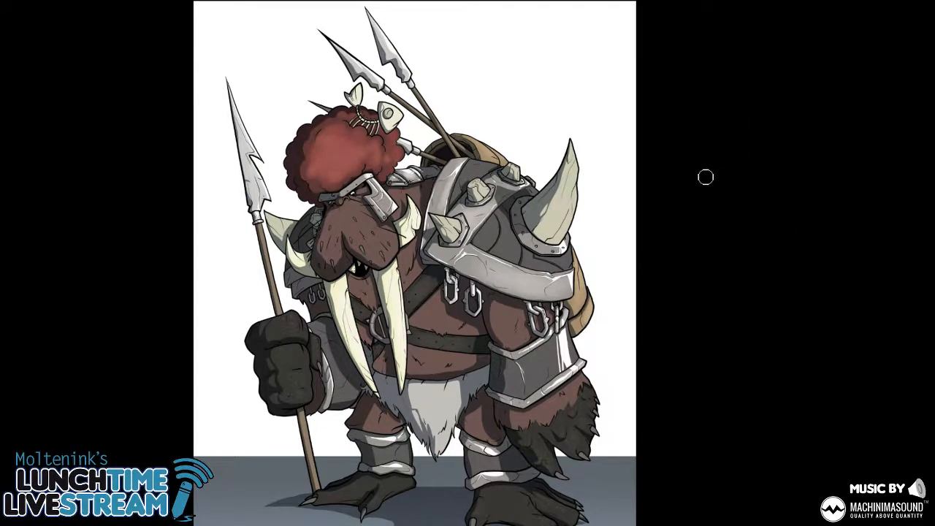
{"action": "left_click_drag", "start_coordinate": [740, 359], "coordinate": [734, 313]}
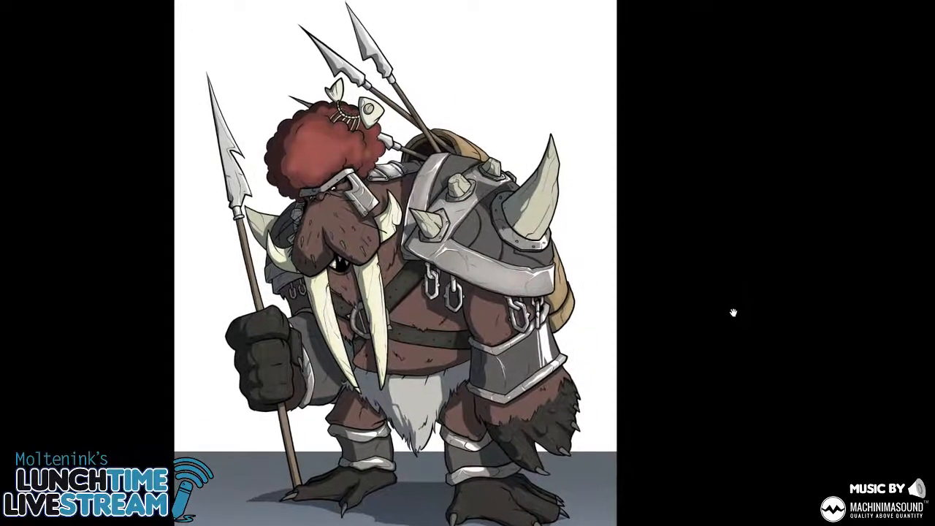